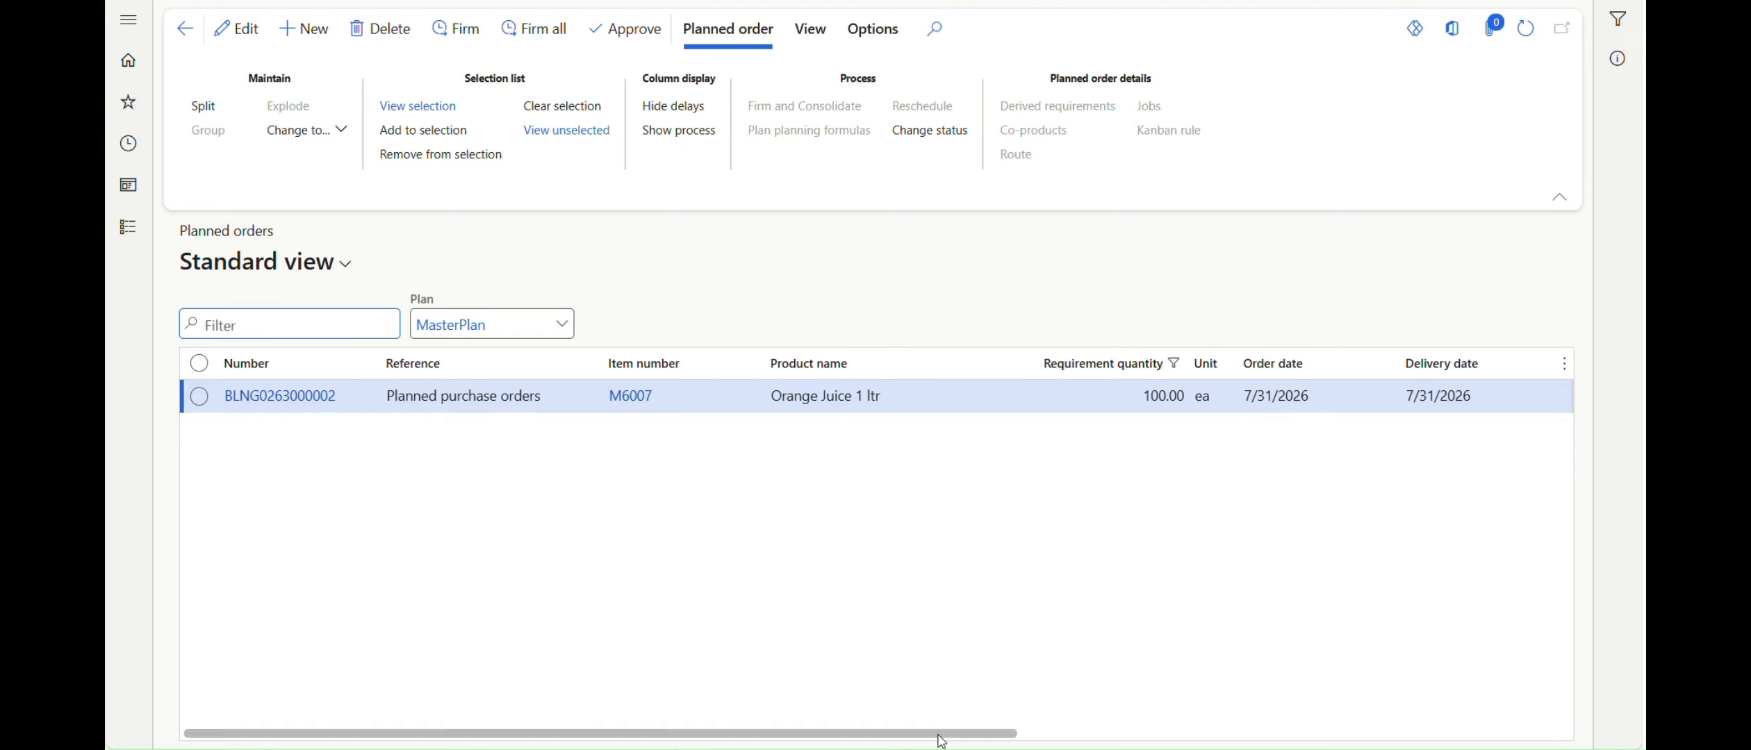
Duplicate the browser tab showing the planned purchase order for Orange Juice 1 ltr
drag(938, 733, 984, 733)
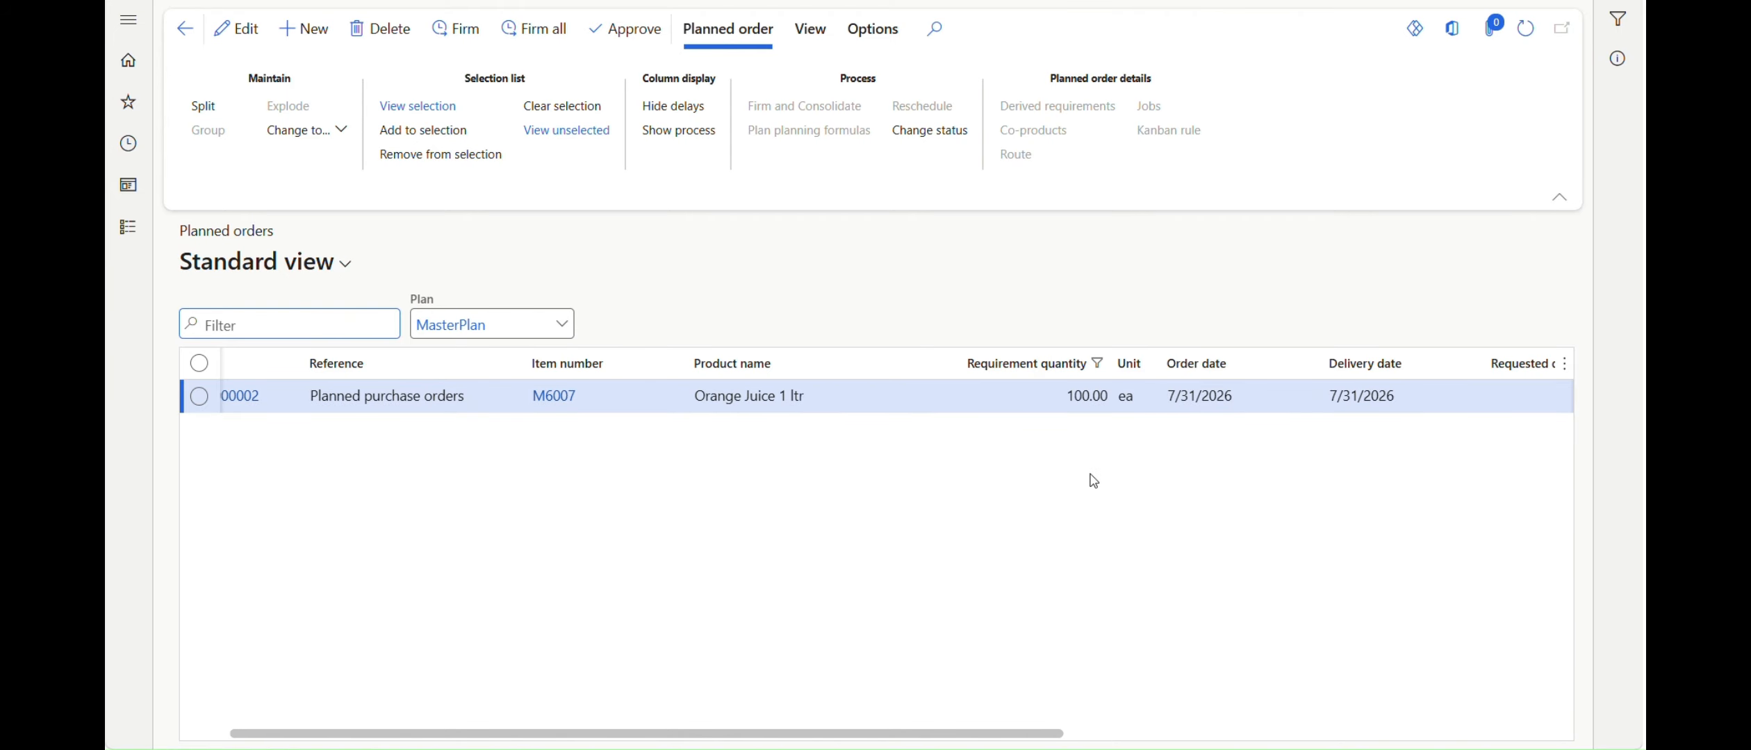
click(573, 412)
right_click(231, 0)
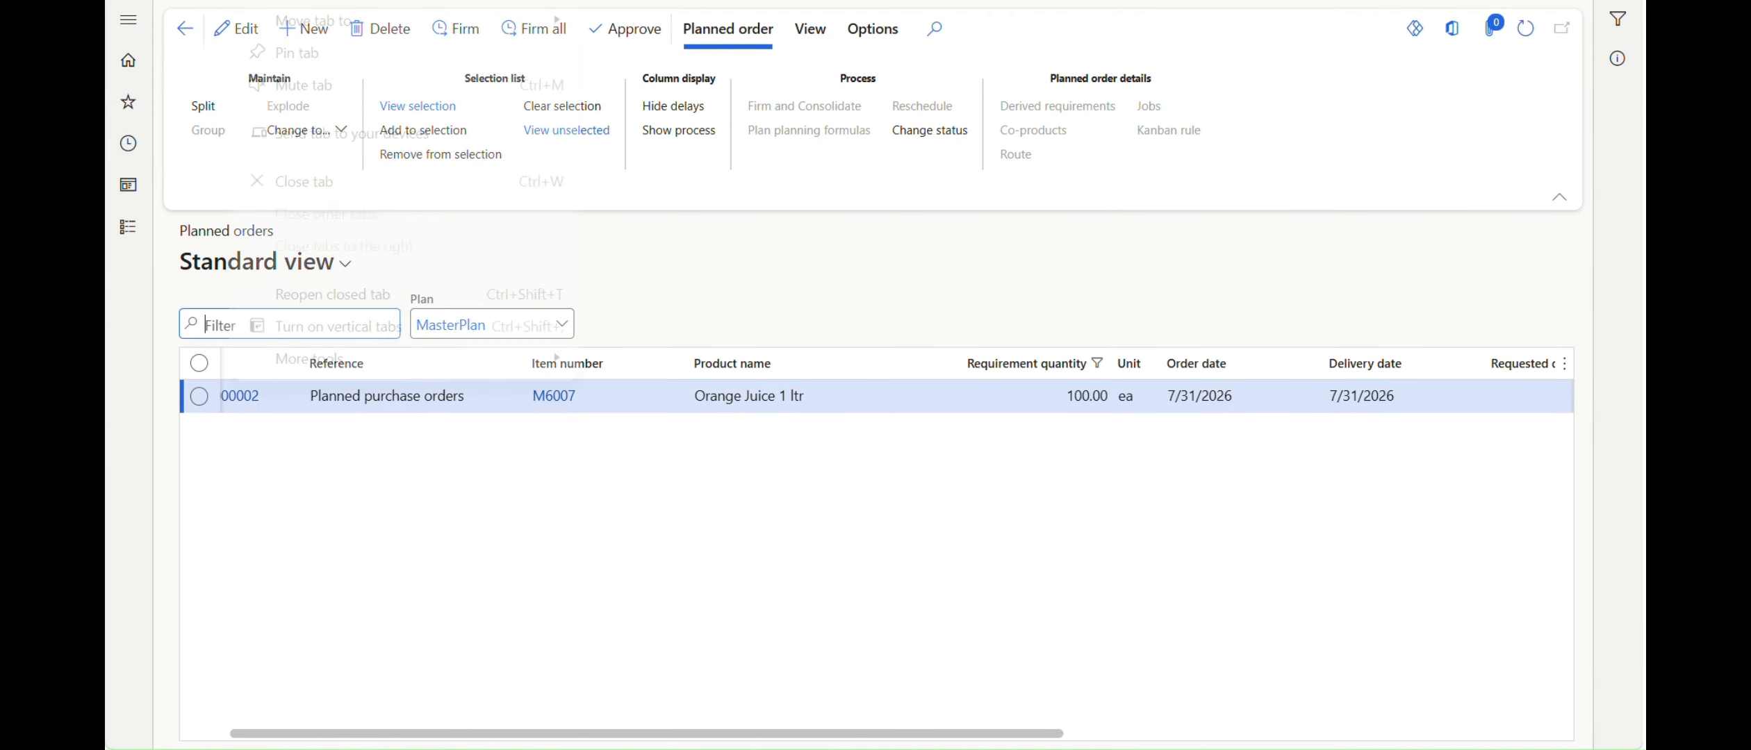
click(353, 0)
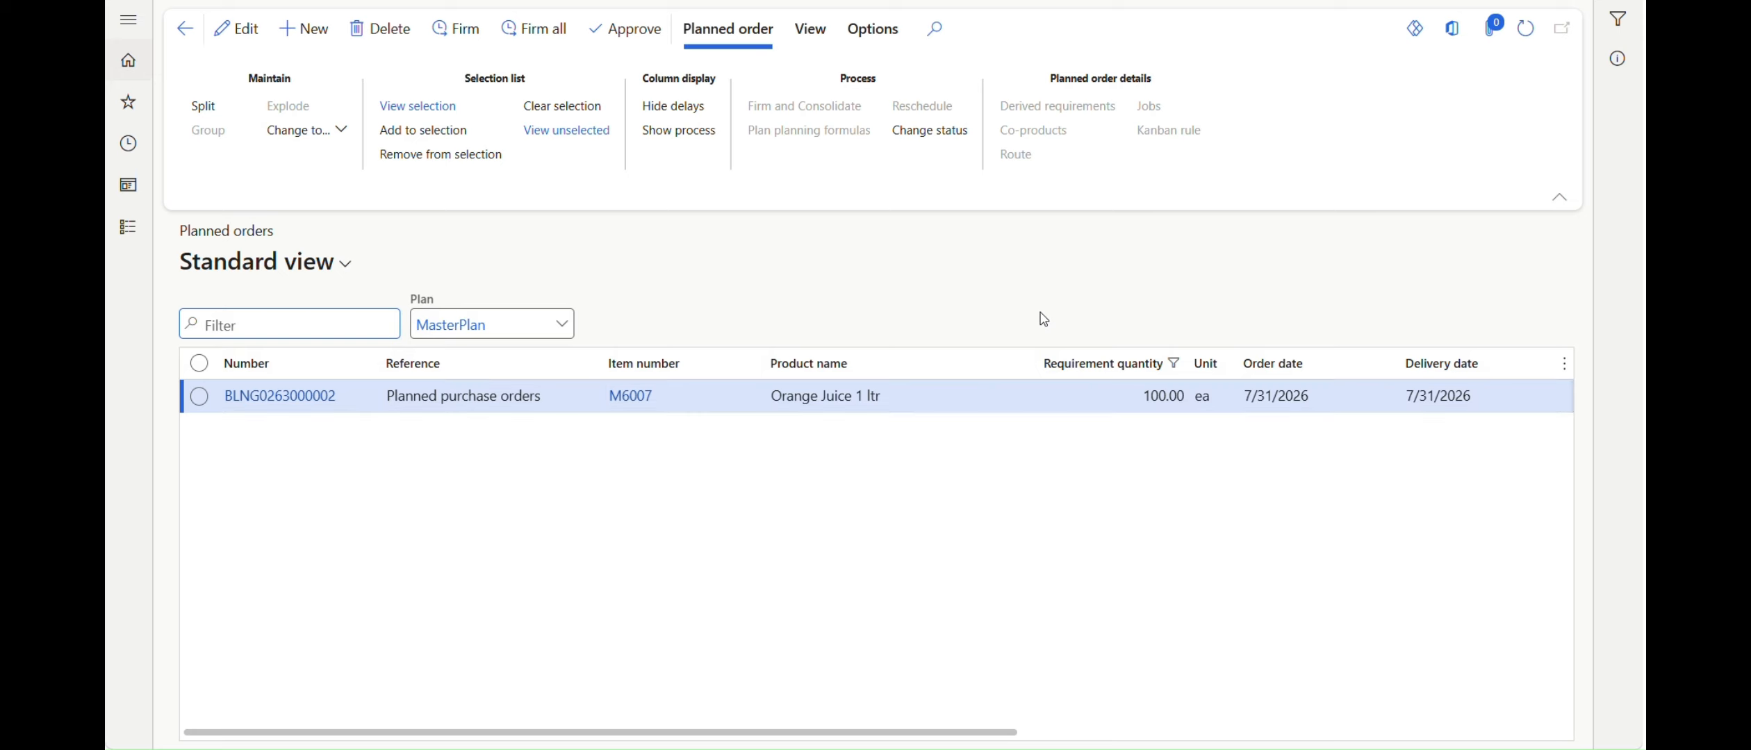
Open the last-listed Puree Squize sales order from all sales orders in the Accounts receivable module
click(131, 23)
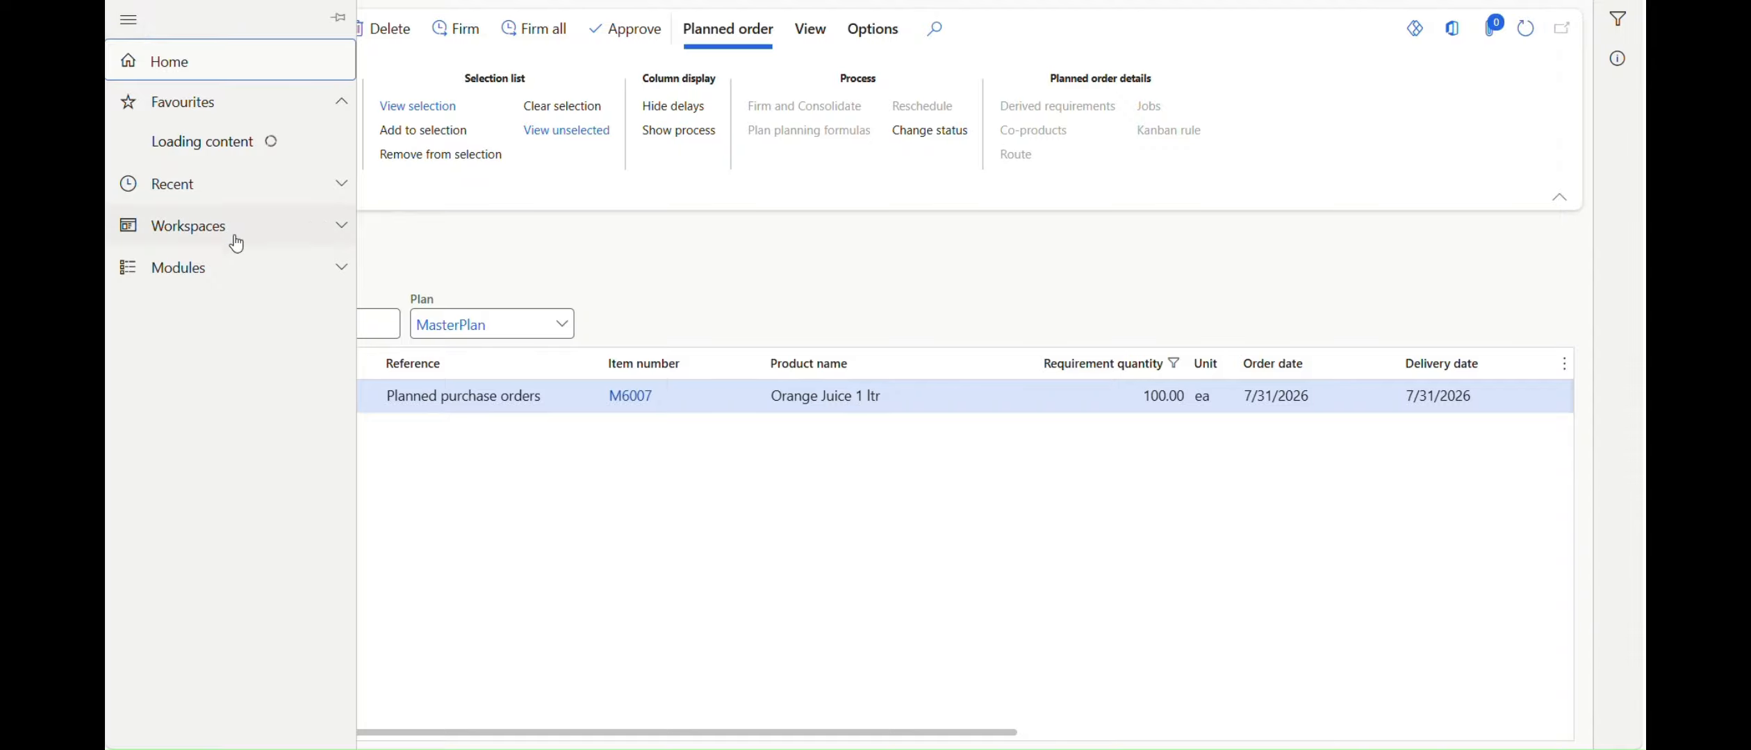
click(258, 280)
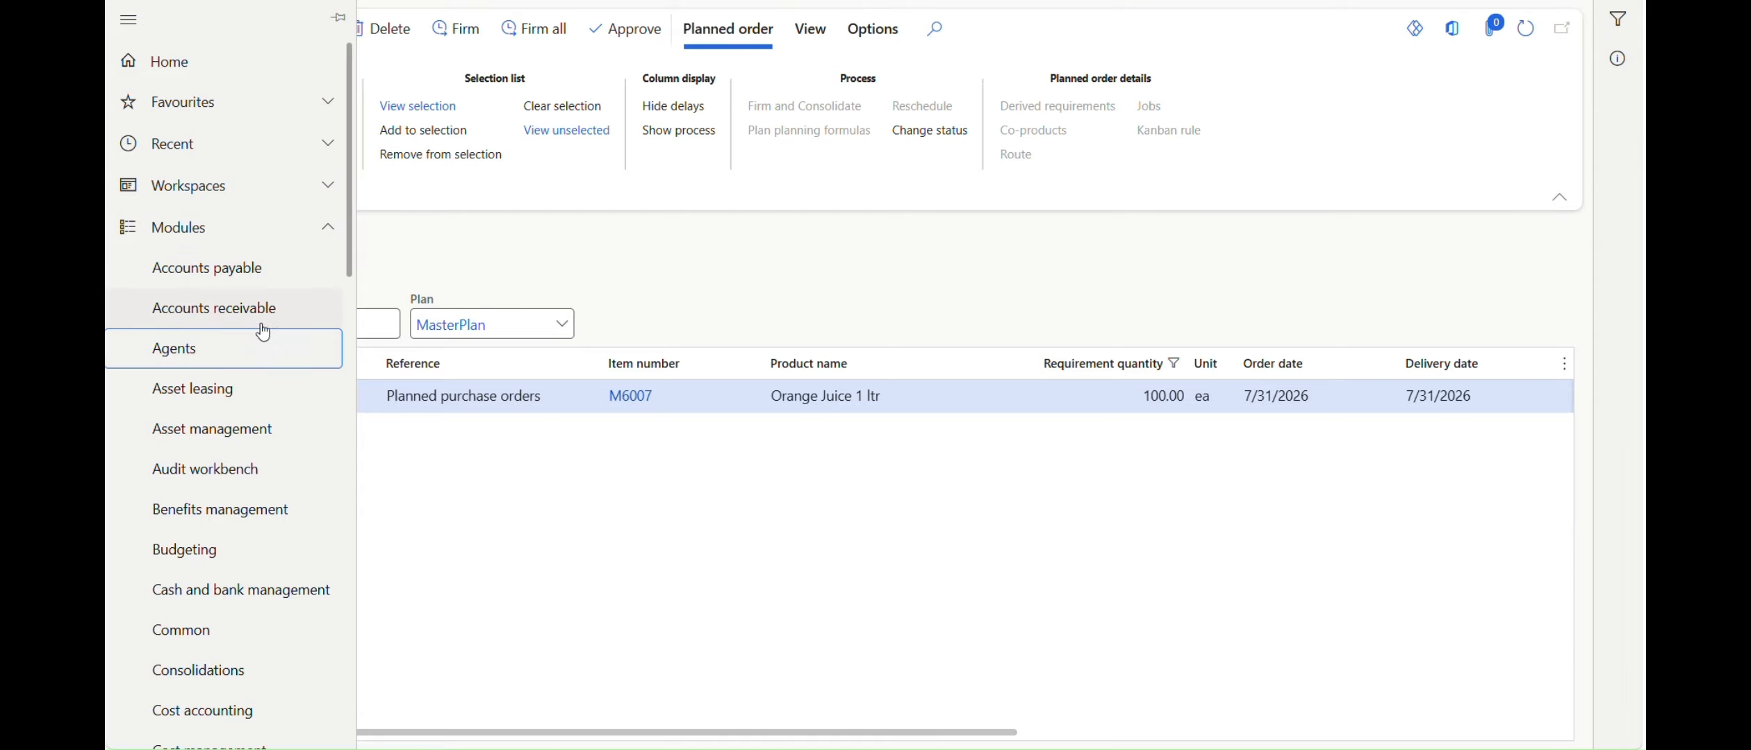
click(263, 332)
click(262, 325)
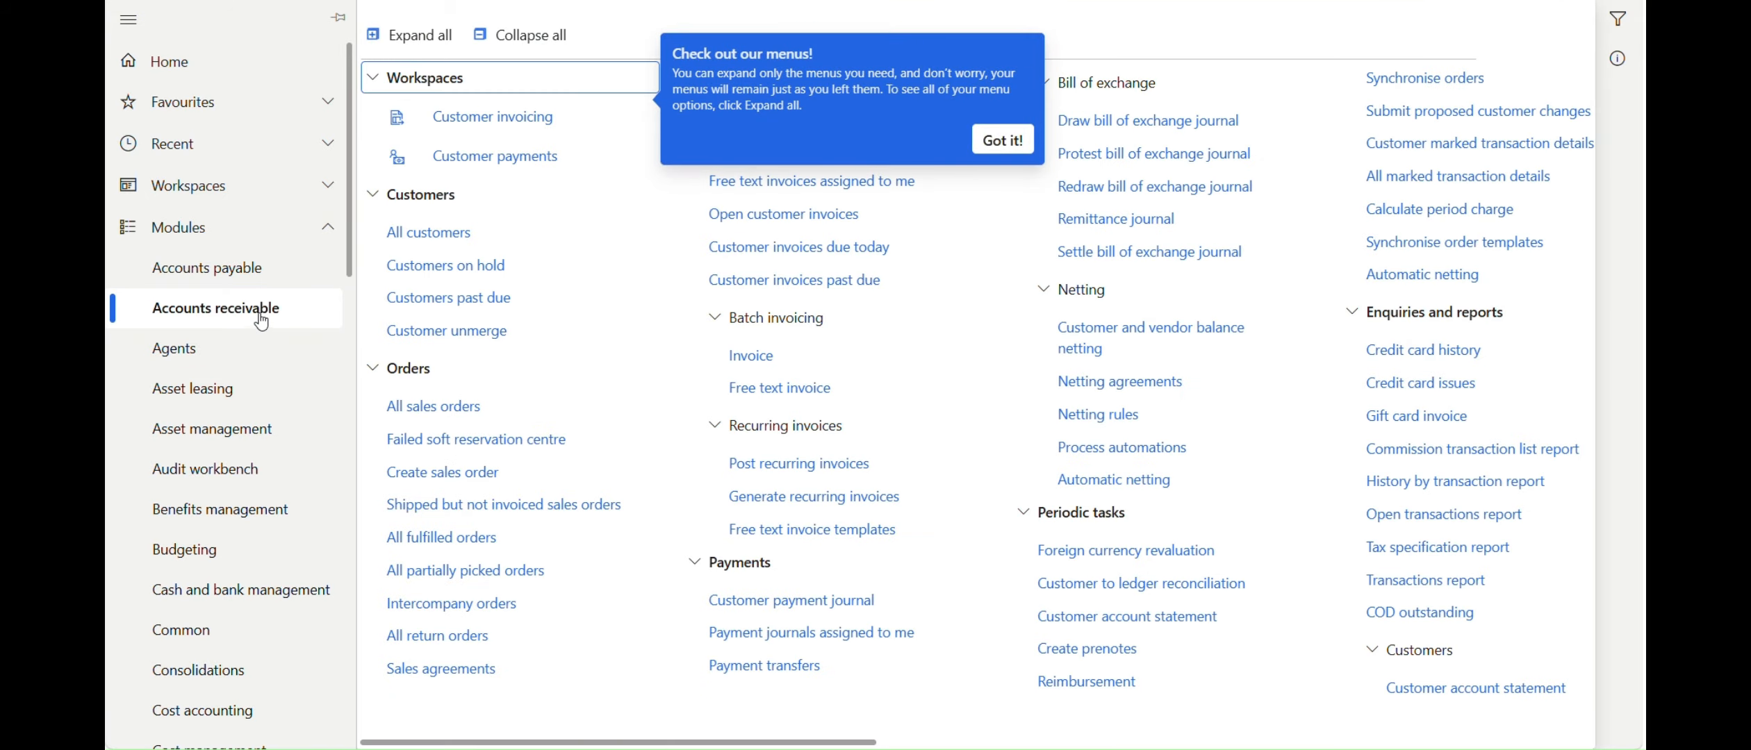
click(452, 413)
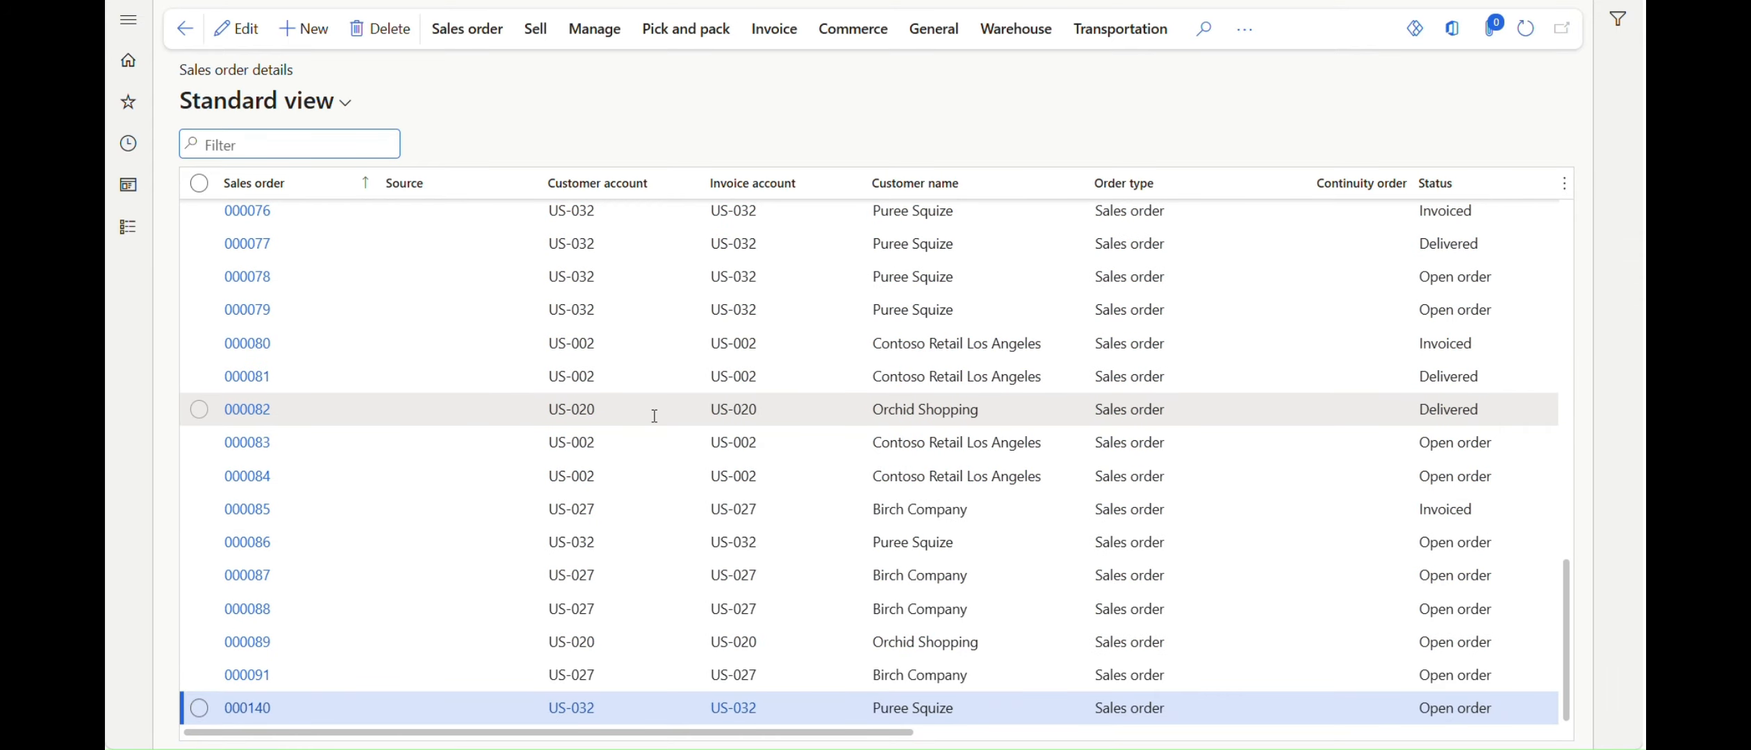
click(258, 721)
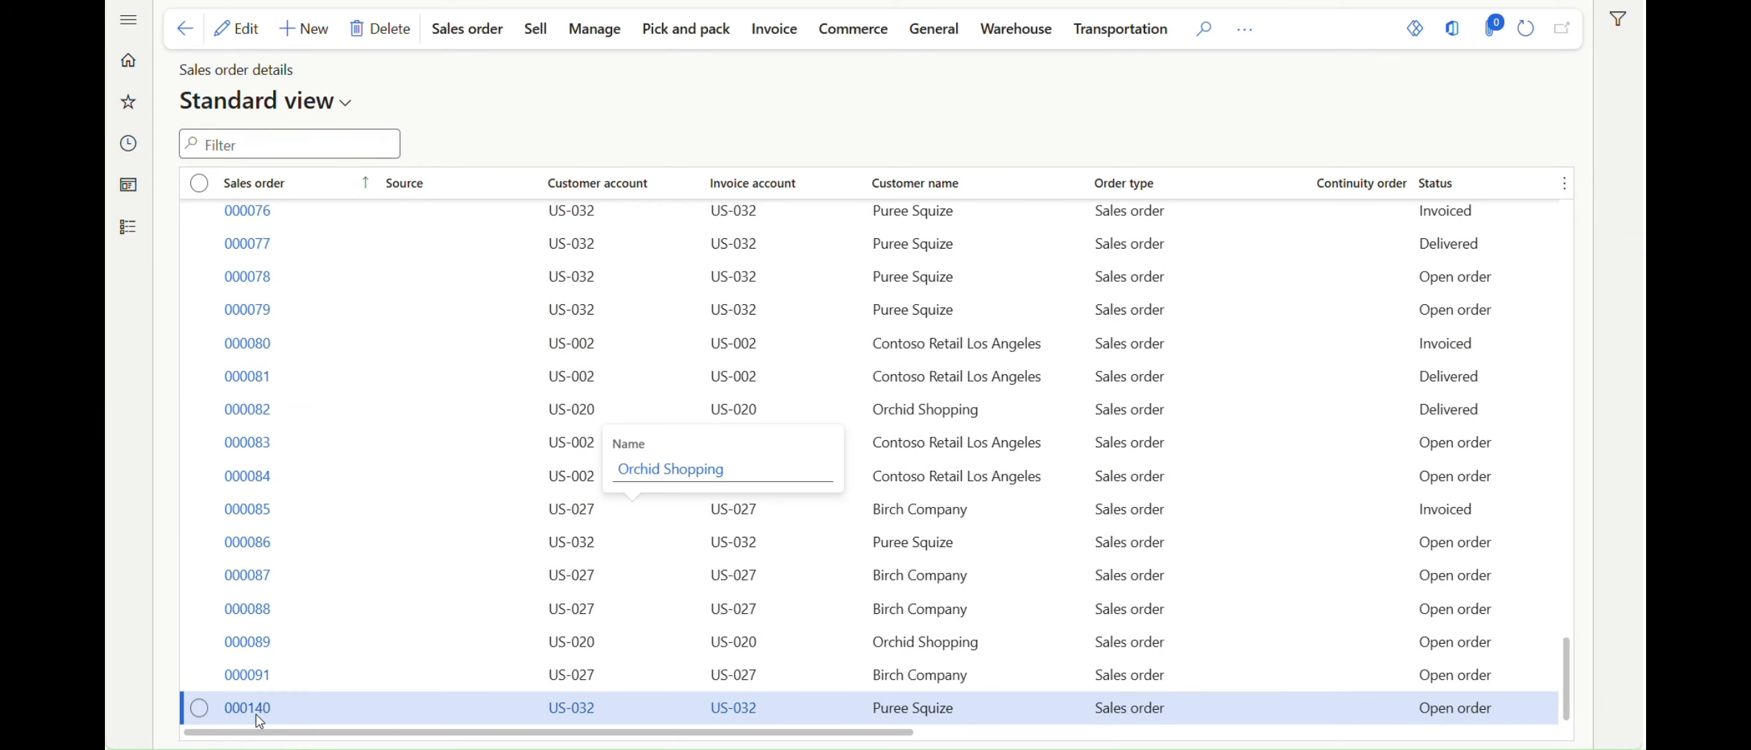
click(256, 716)
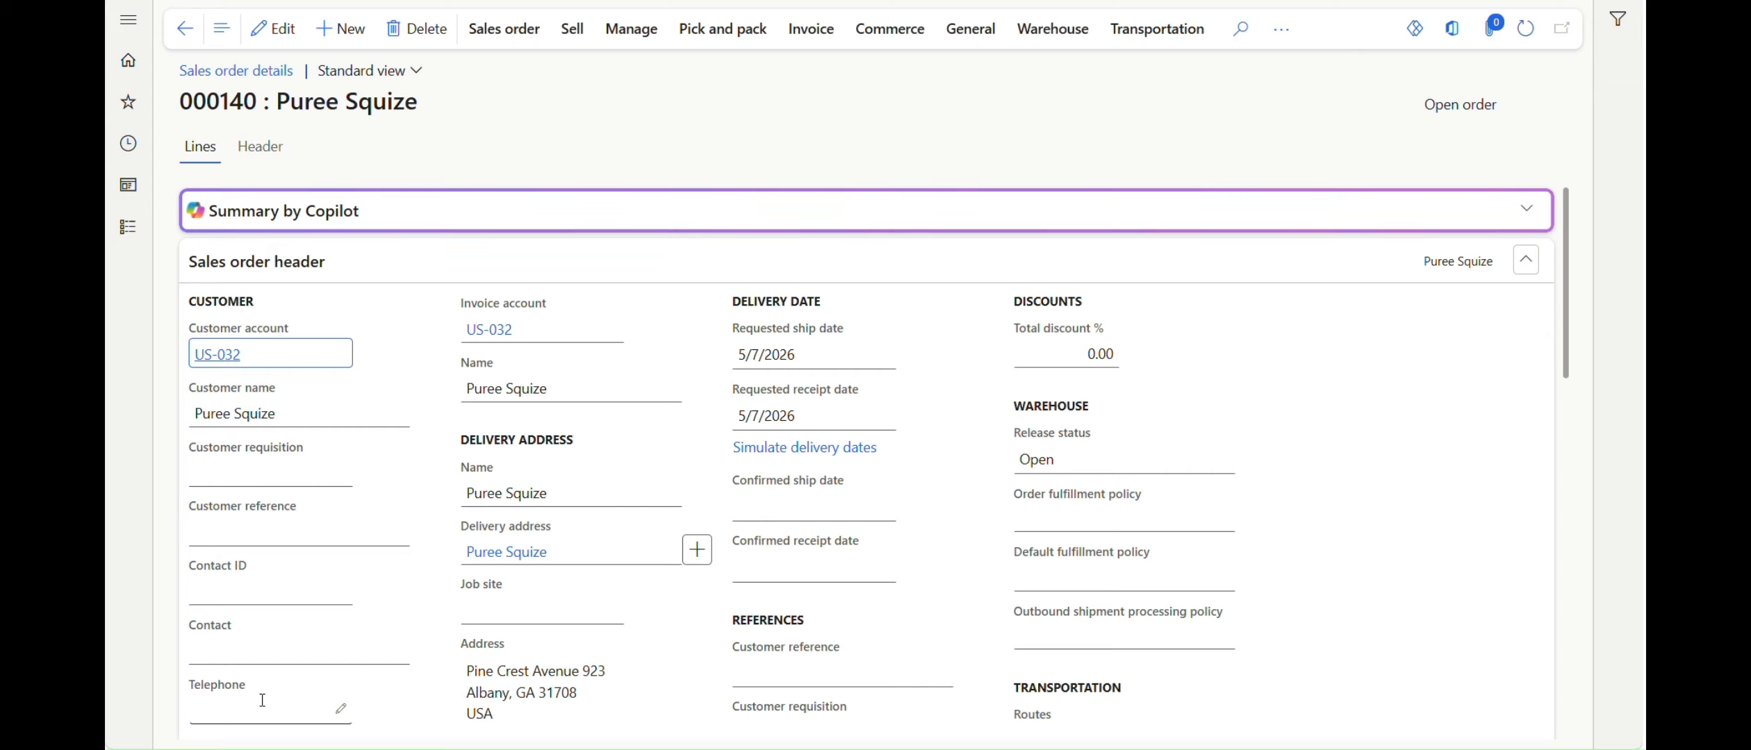
Show the delivery details of the sales order's Orange Juice 1 ltr line
scroll(686, 423, down, 7)
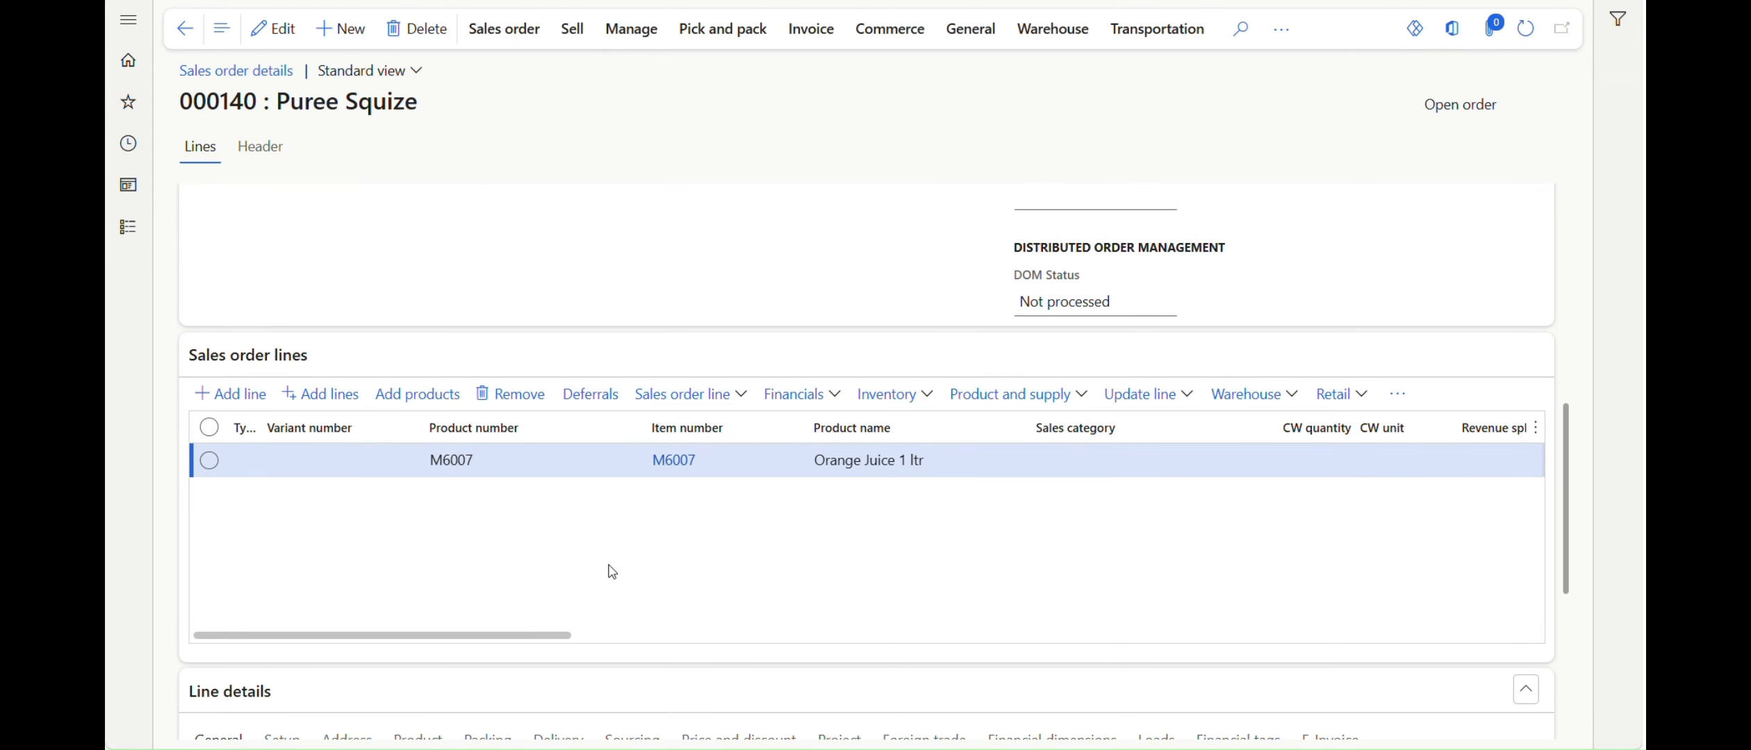
scroll(614, 546, down, 4)
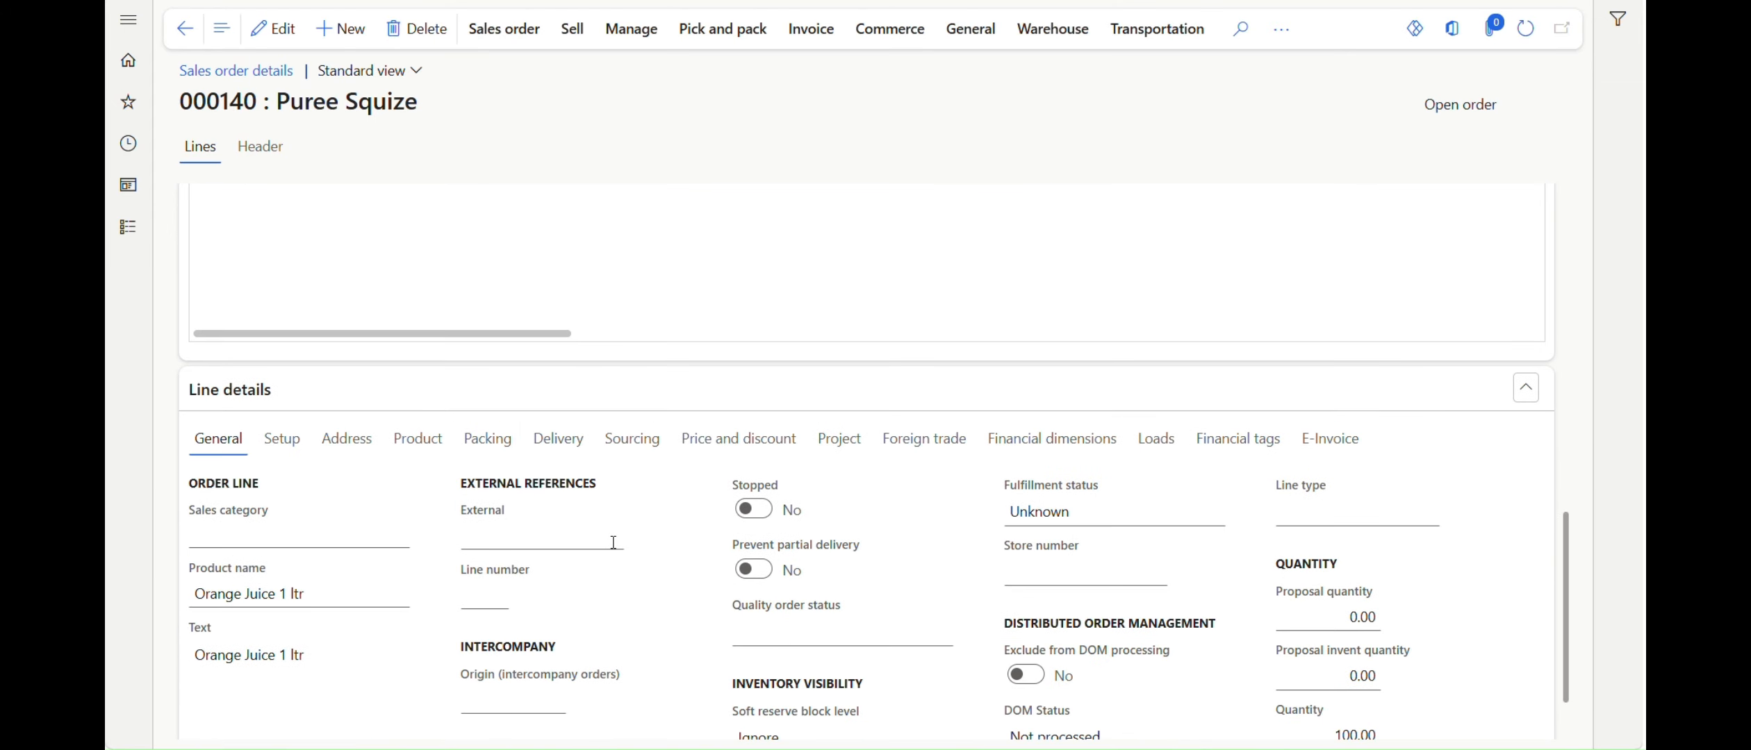
click(560, 442)
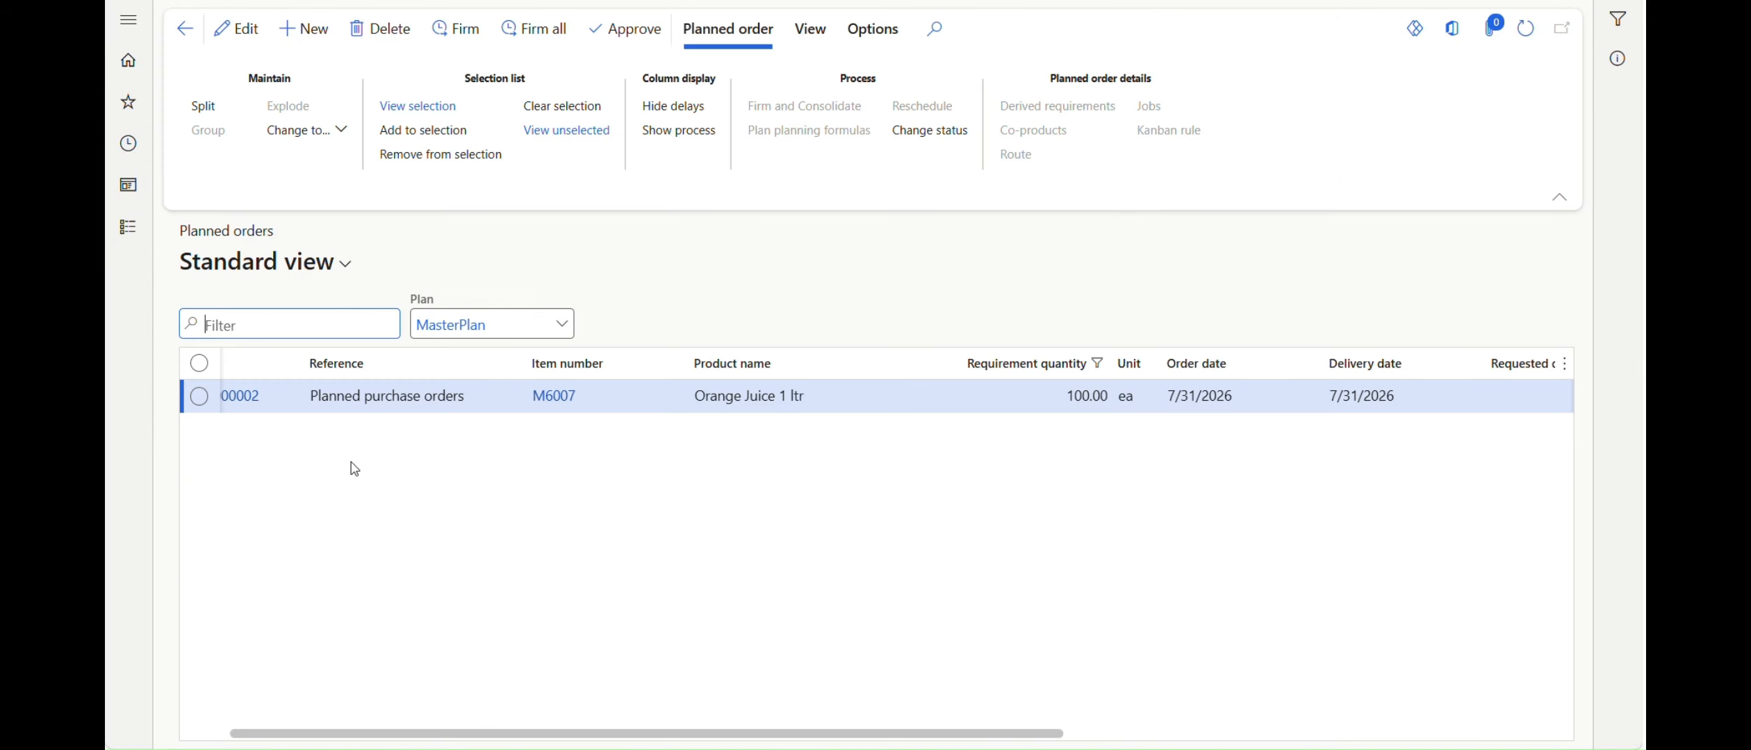
Return to the original planned orders page, leave it, and reopen the planned orders list from Master planning
drag(811, 733, 1105, 709)
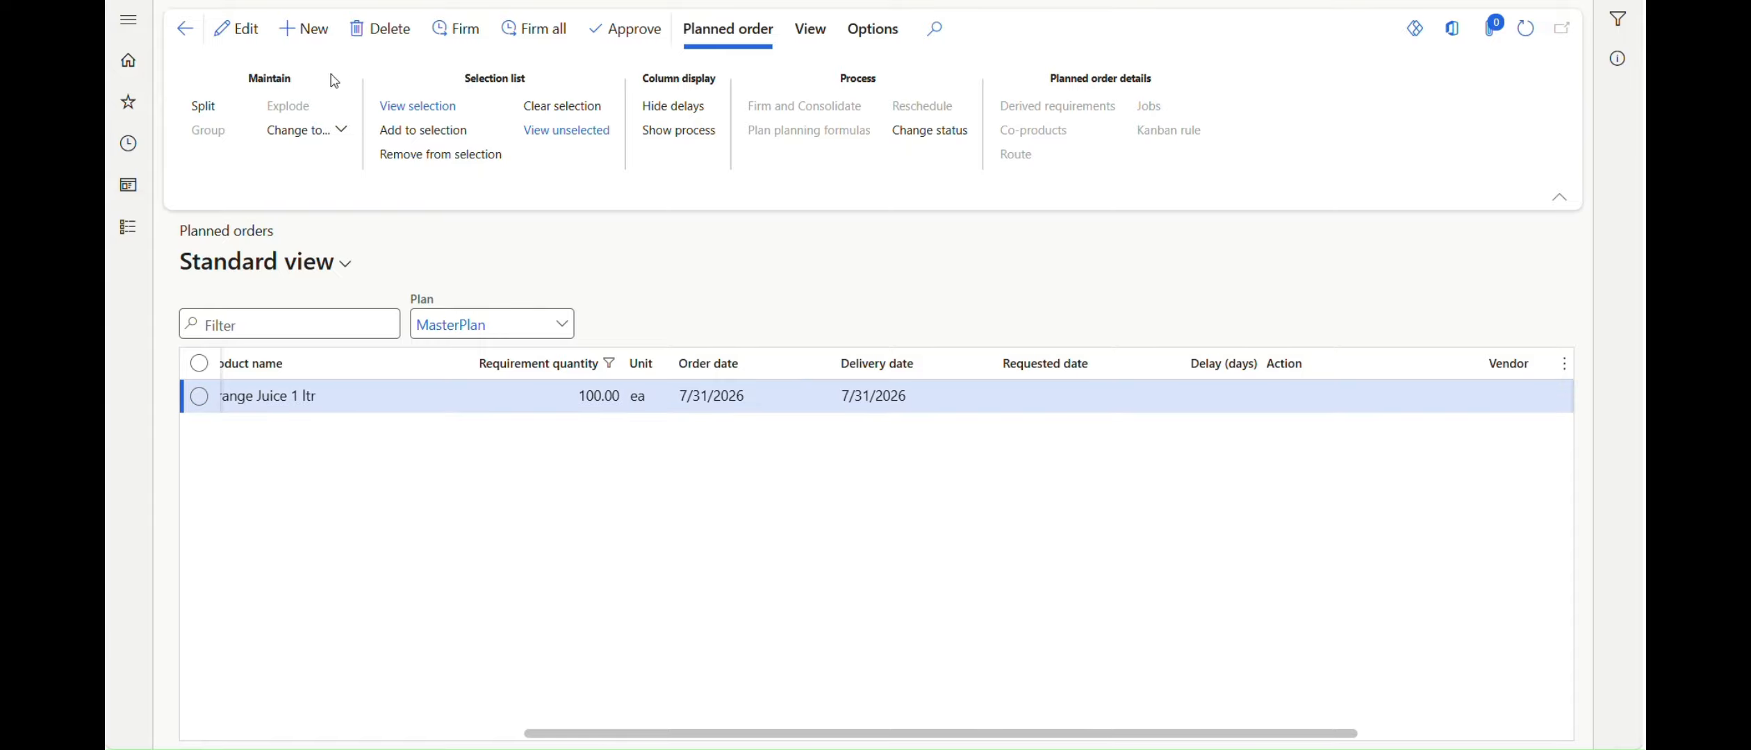
key(Escape)
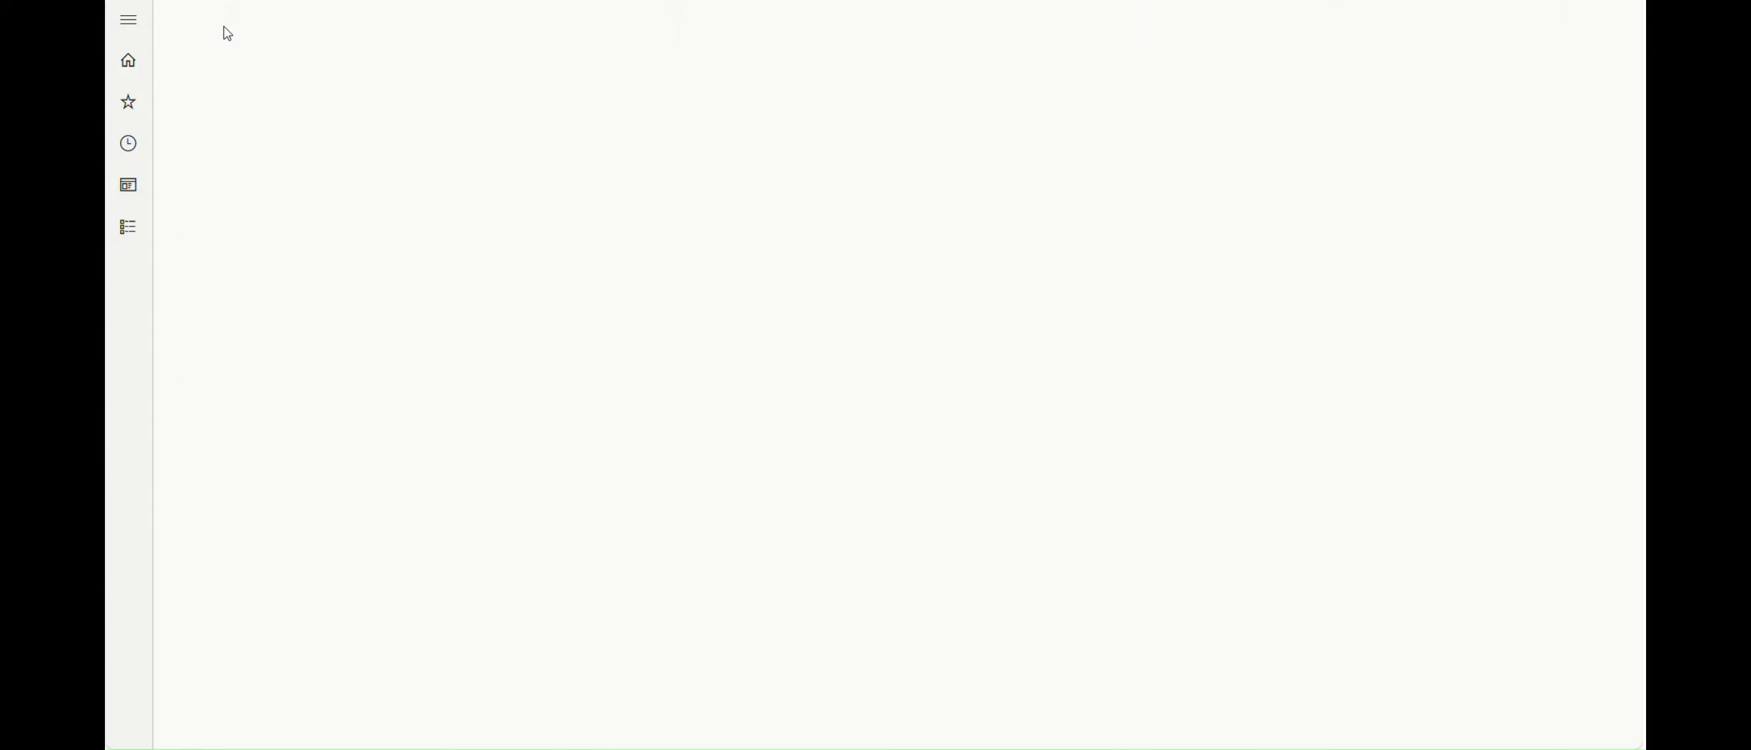
click(126, 21)
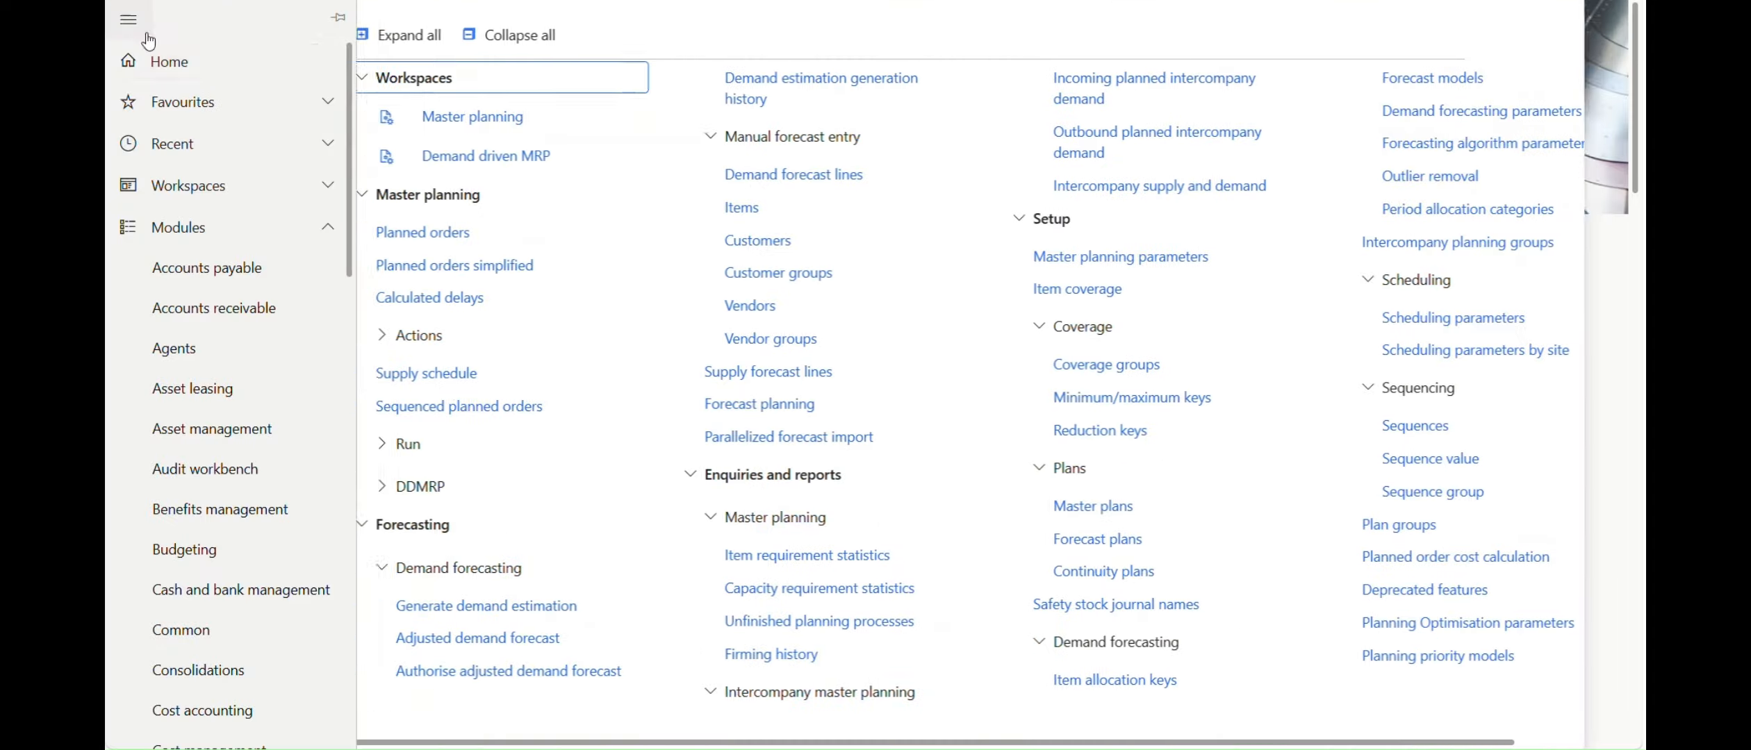
click(492, 231)
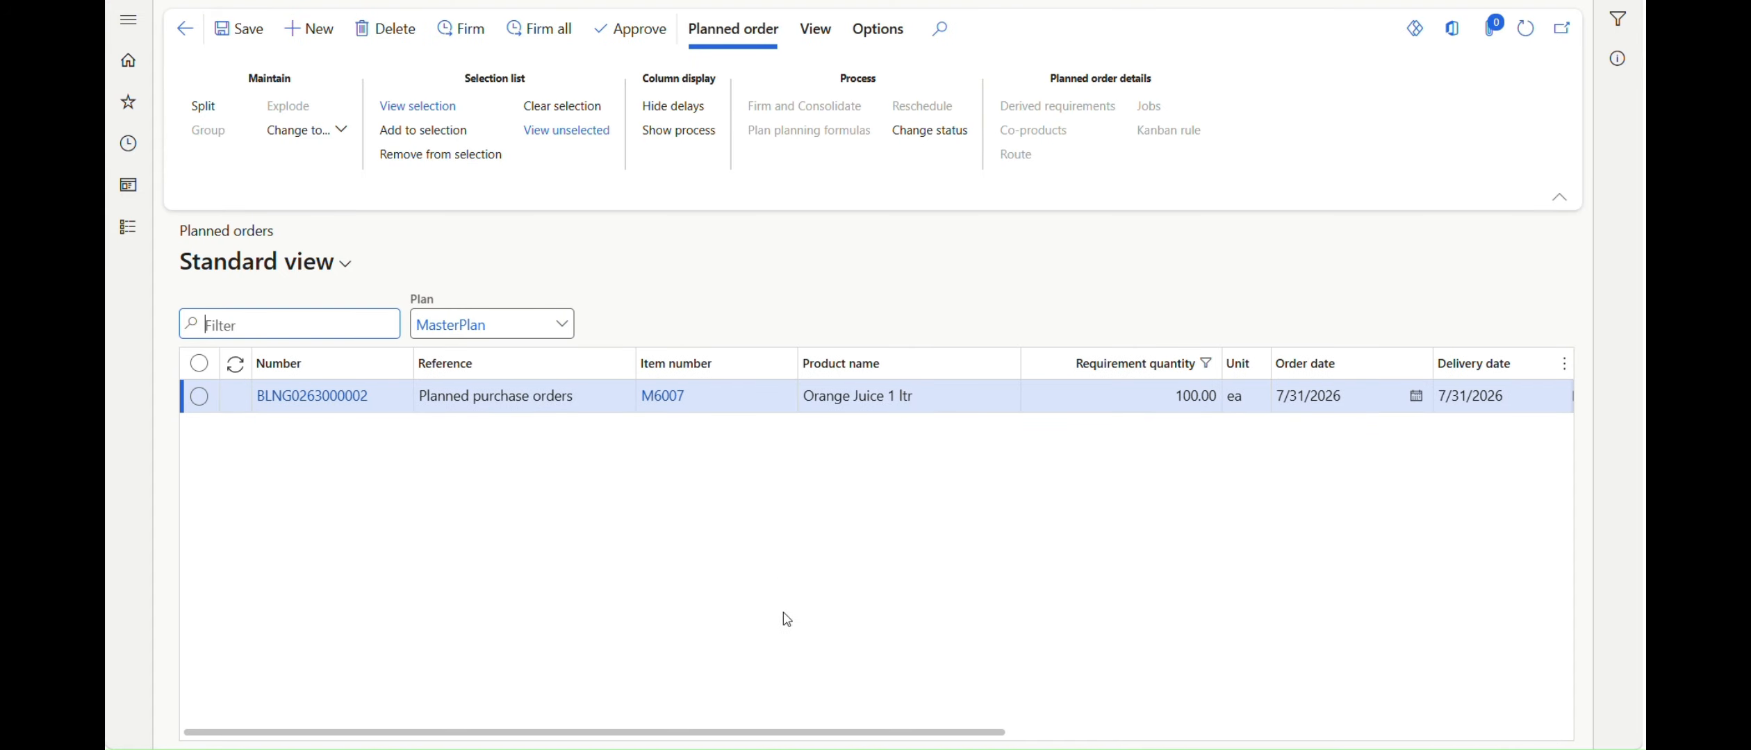
Assign vendor Waterworks to the Orange Juice 1 ltr planned purchase order, save it and firm the order
drag(824, 733, 1371, 696)
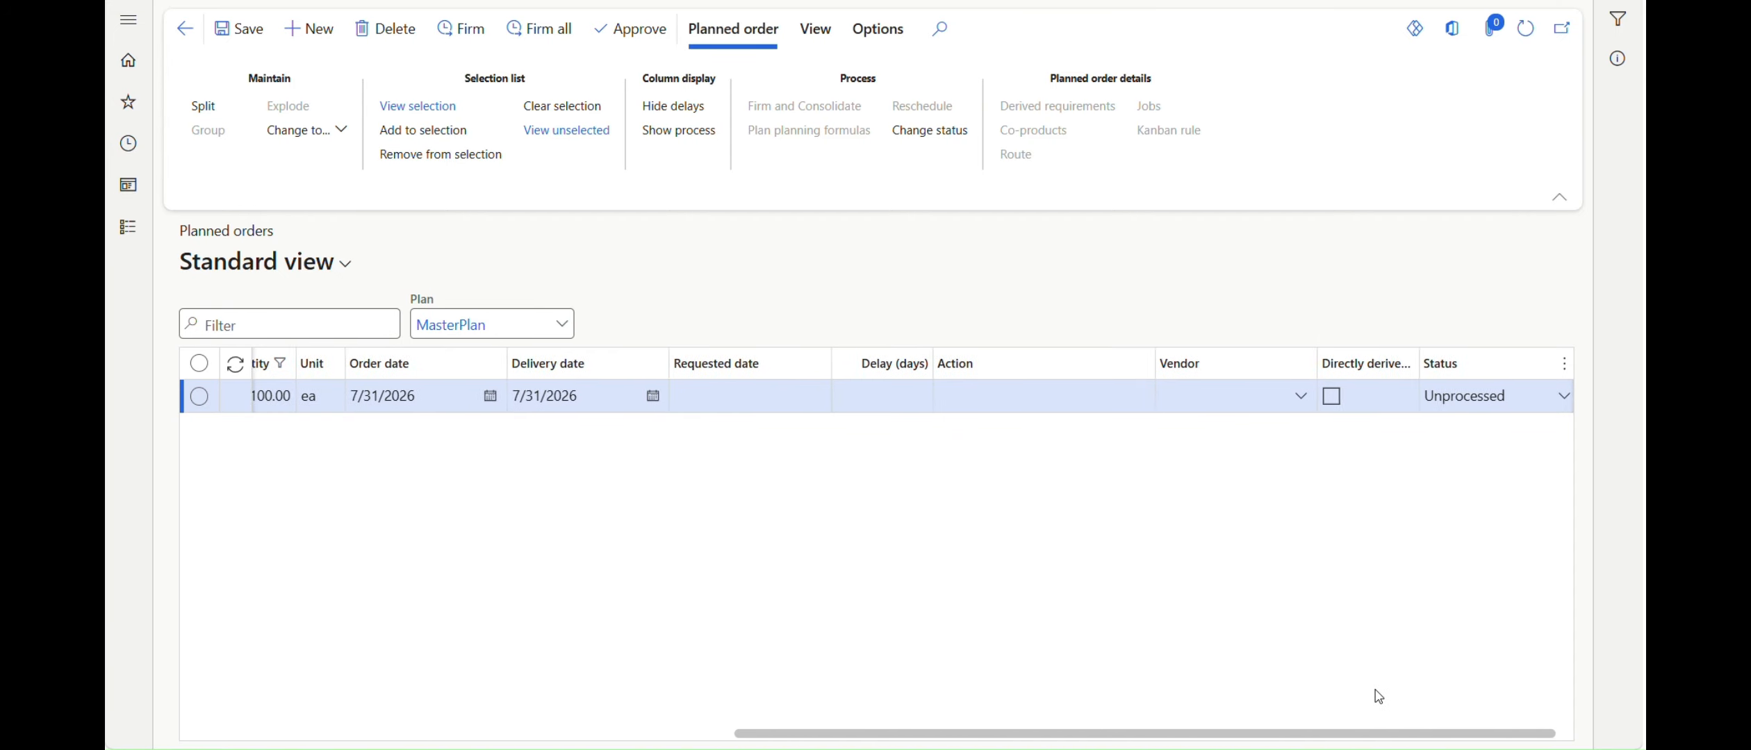
click(1298, 397)
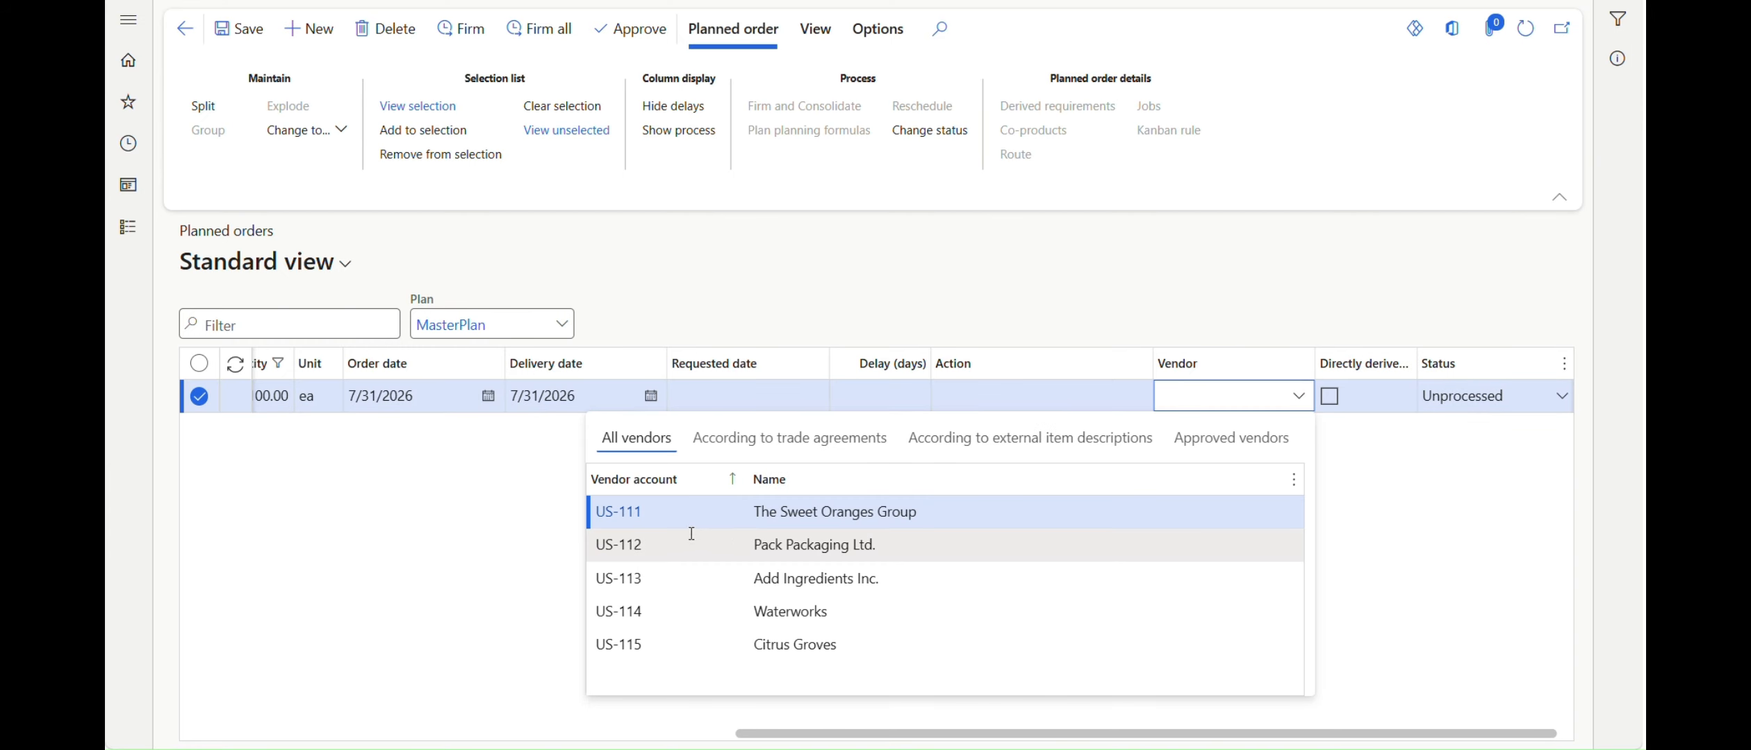
click(702, 610)
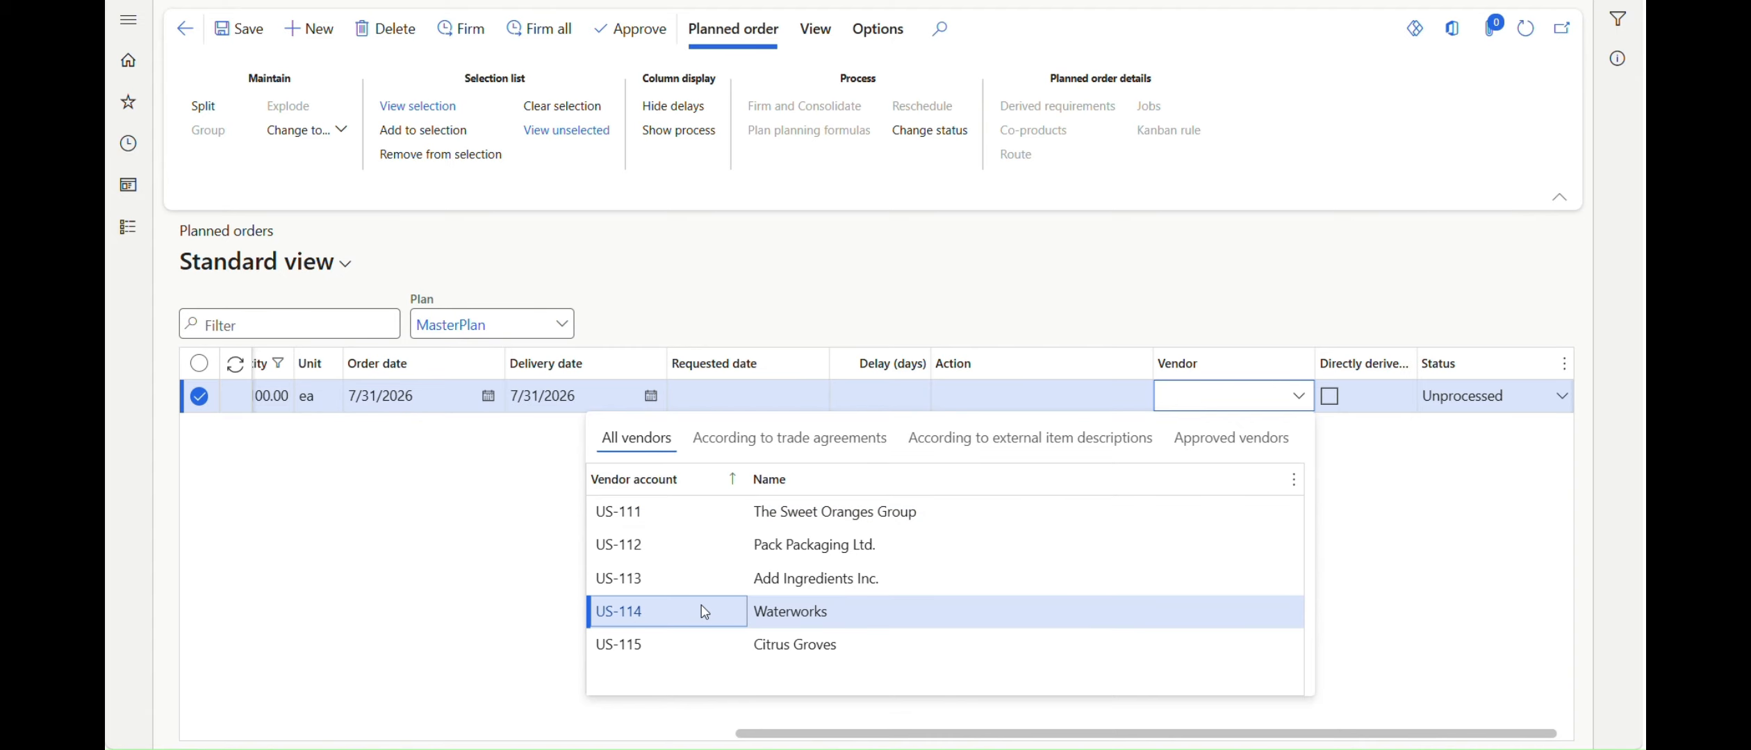
click(252, 47)
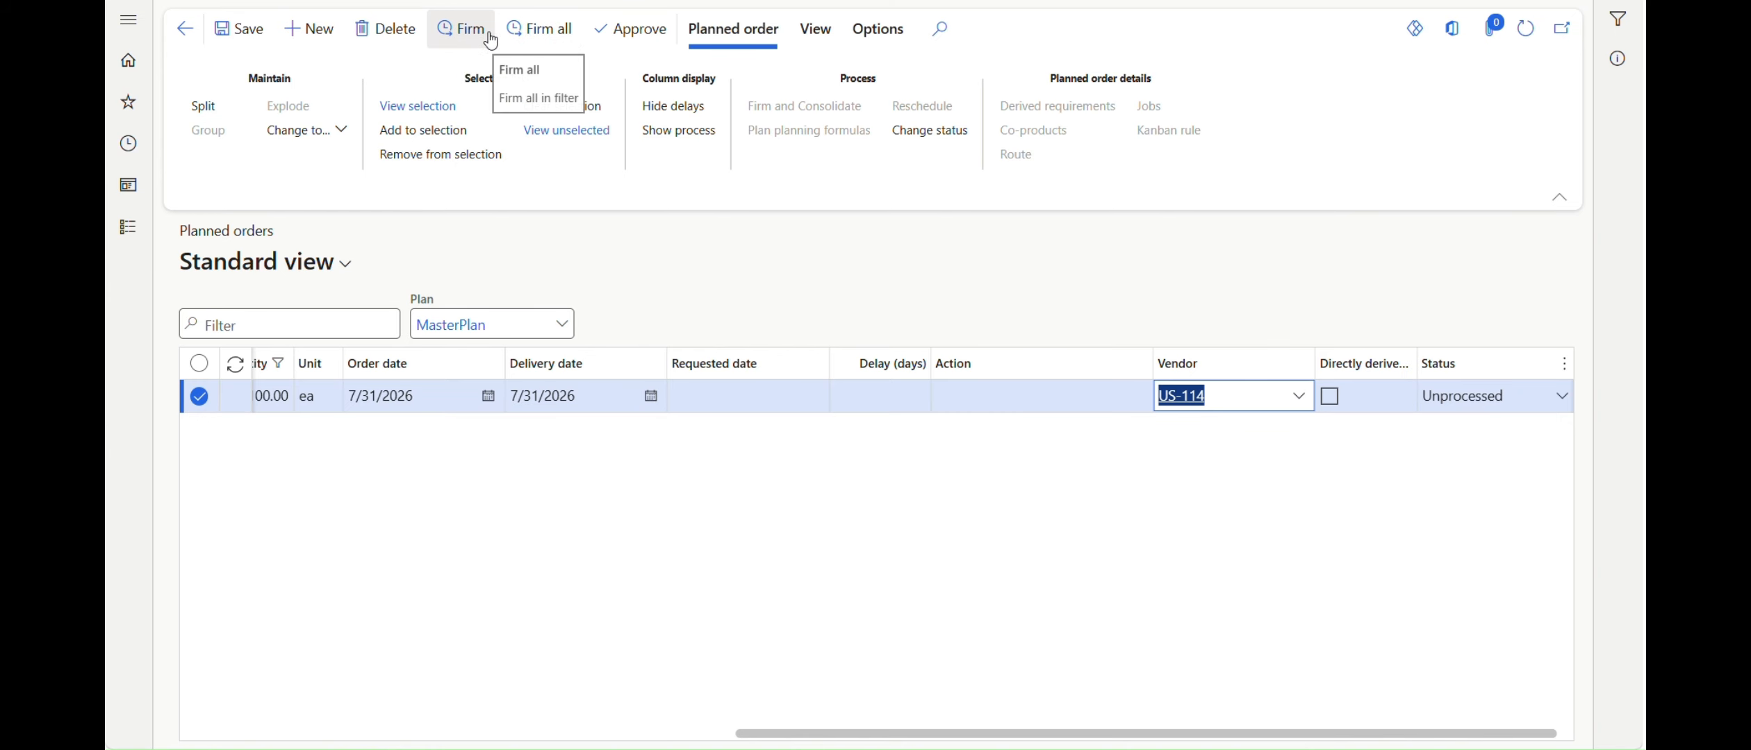
click(465, 39)
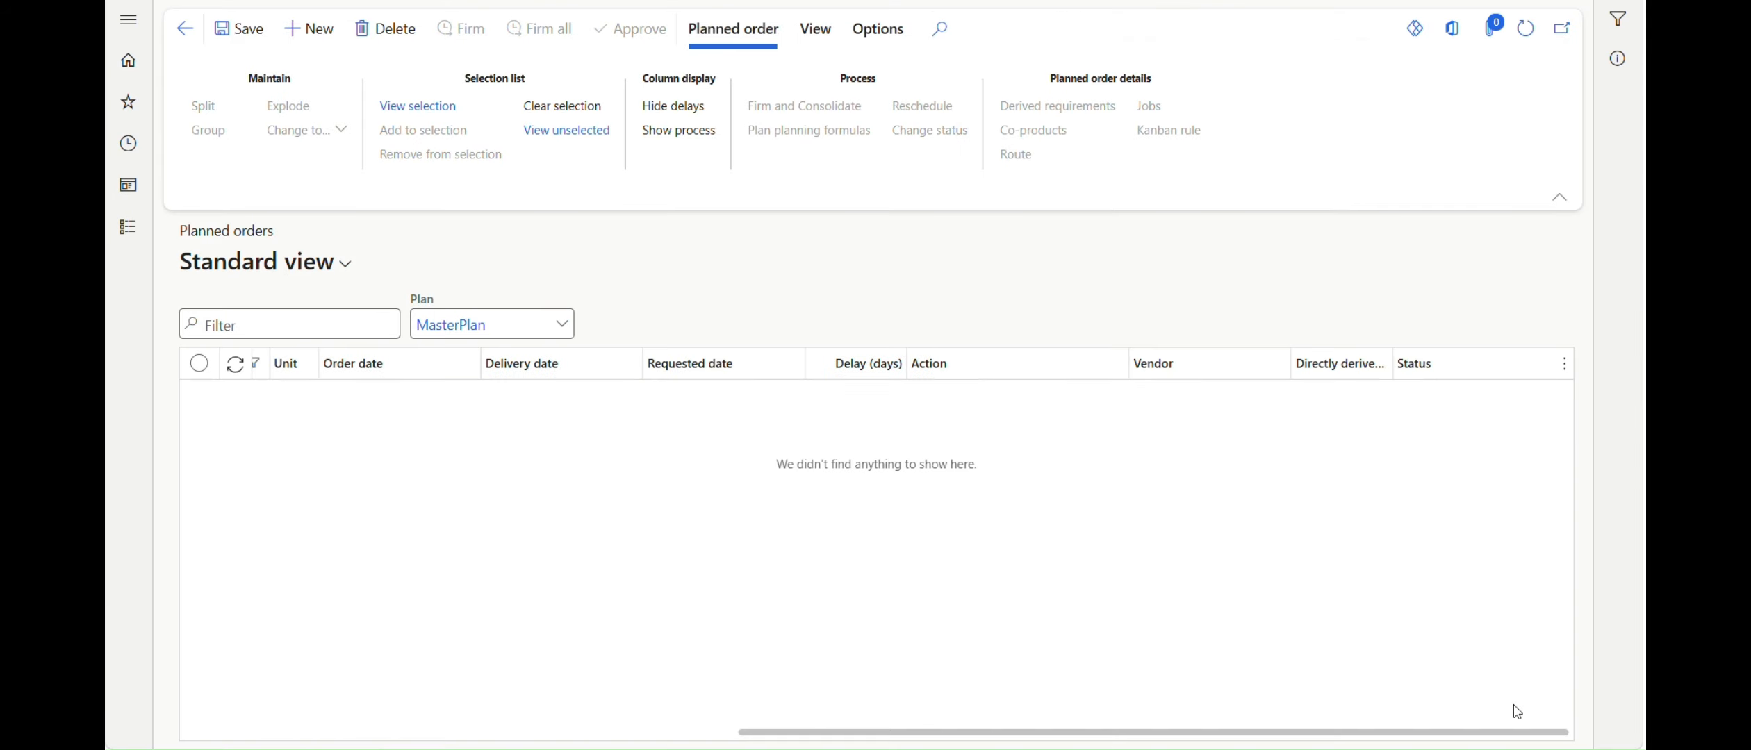
Open the last-listed Waterworks purchase order from all purchase orders in the Accounts payable module
click(128, 20)
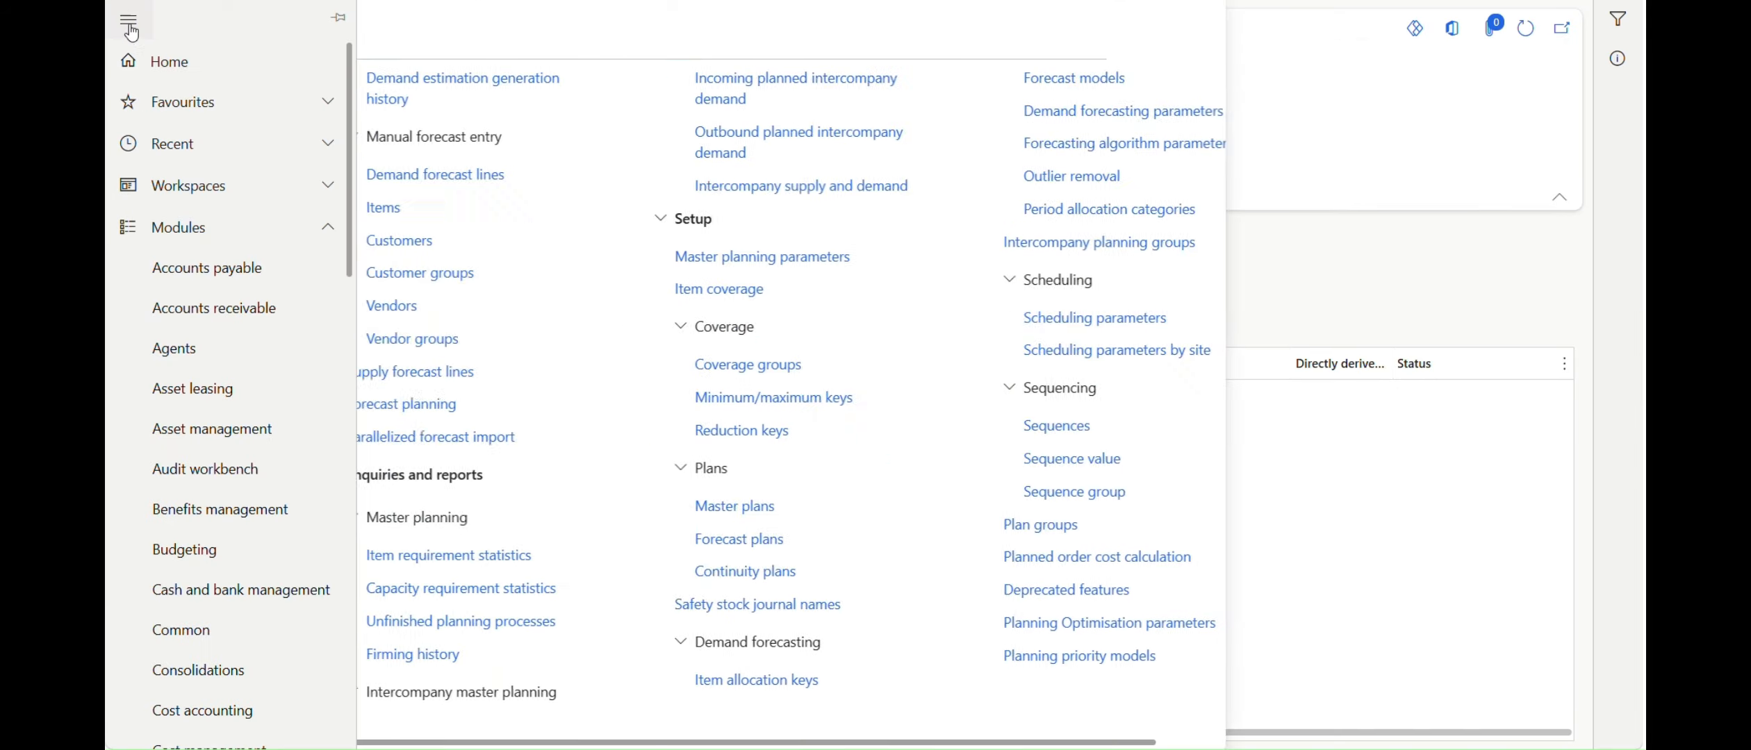
click(241, 276)
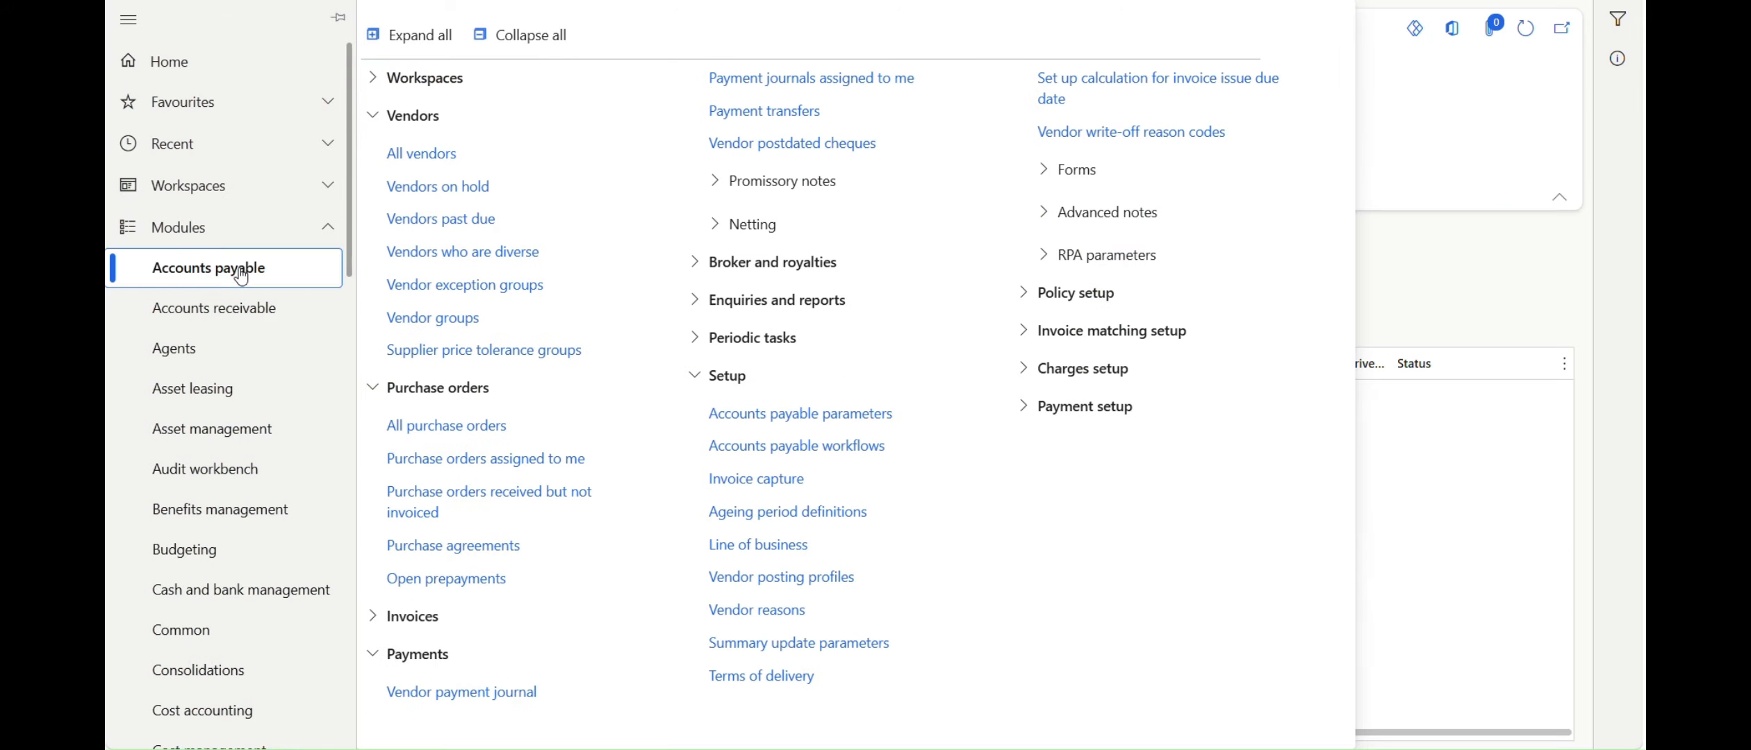
click(446, 424)
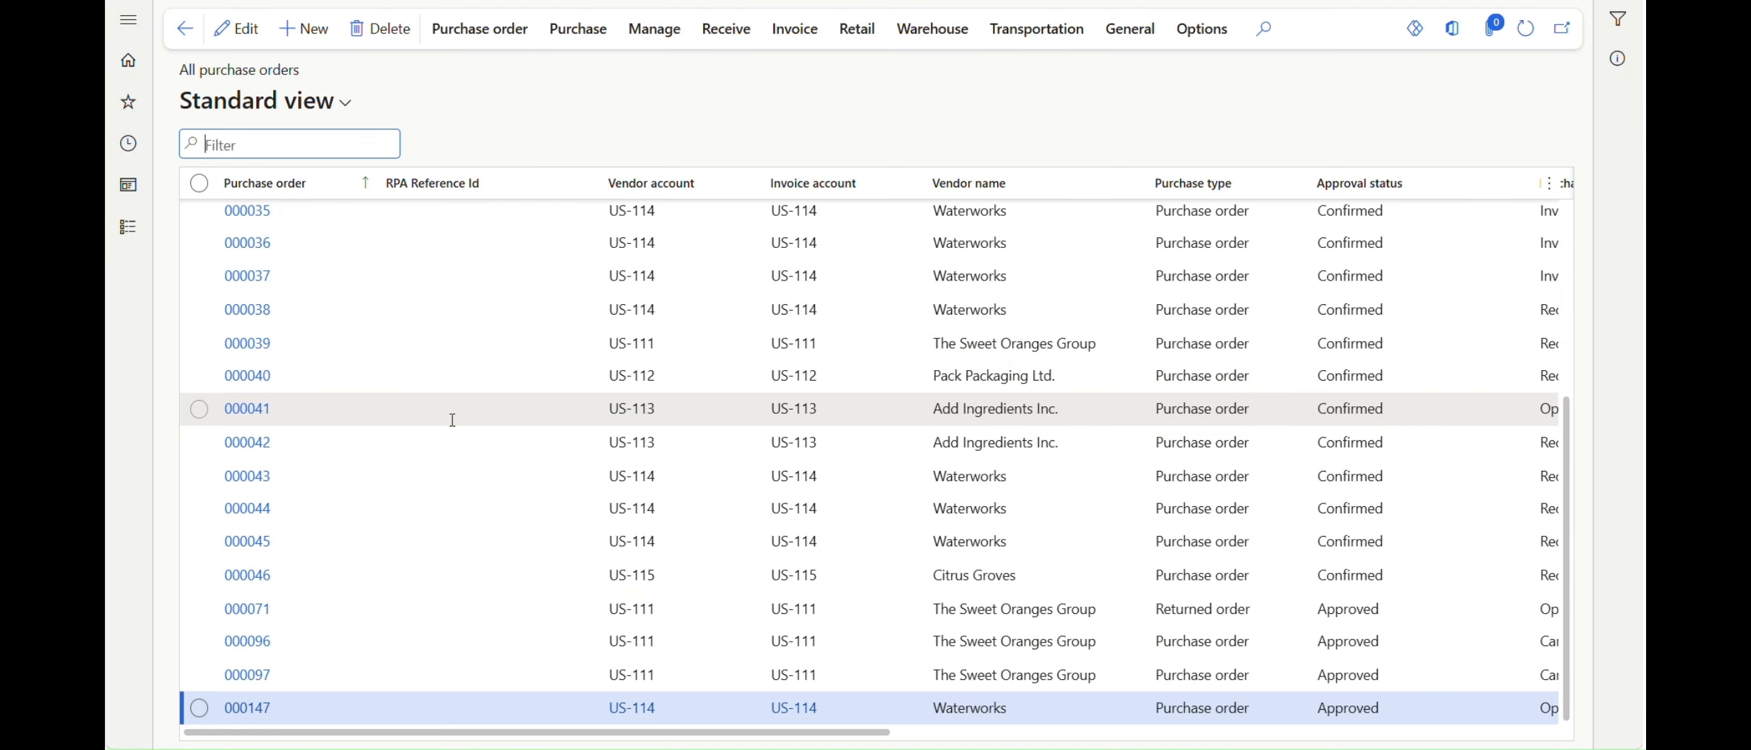
click(243, 712)
click(244, 710)
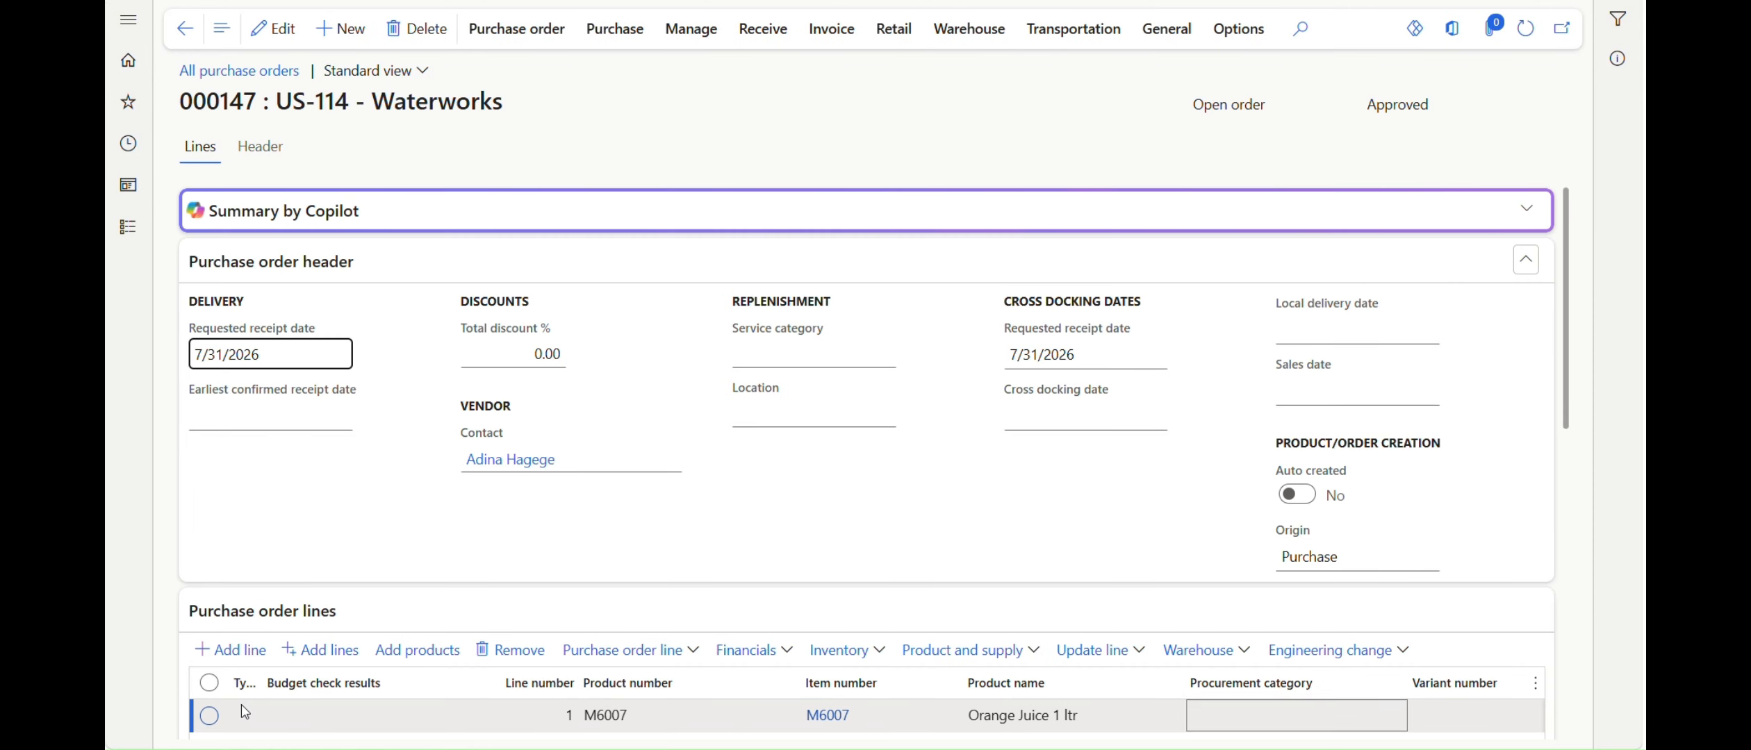
Examine the quantity and delivery details of the purchase order's Orange Juice 1 ltr line
scroll(847, 434, down, 3)
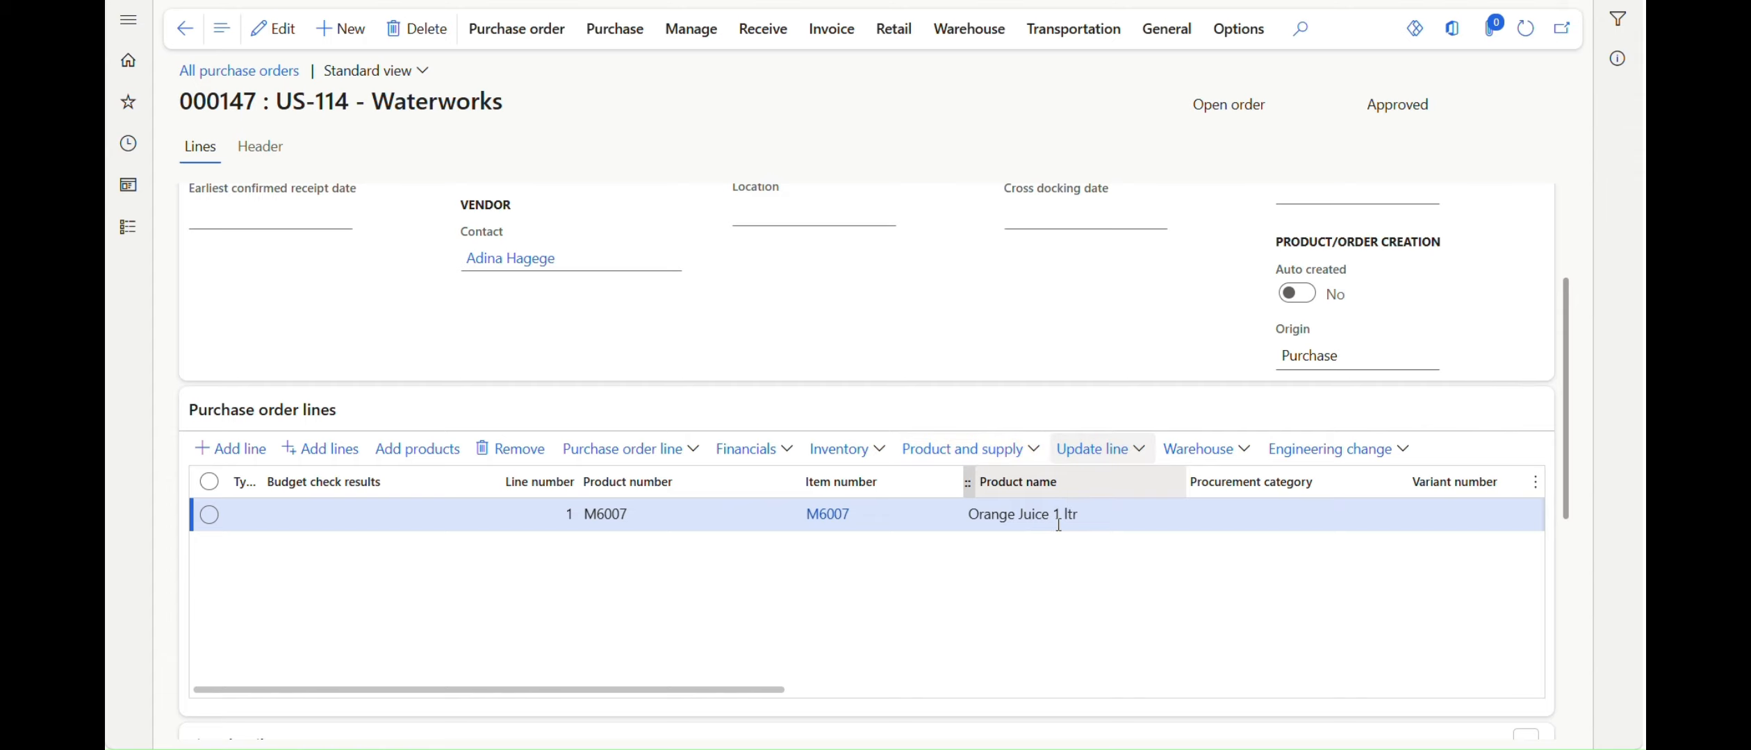
scroll(738, 426, down, 4)
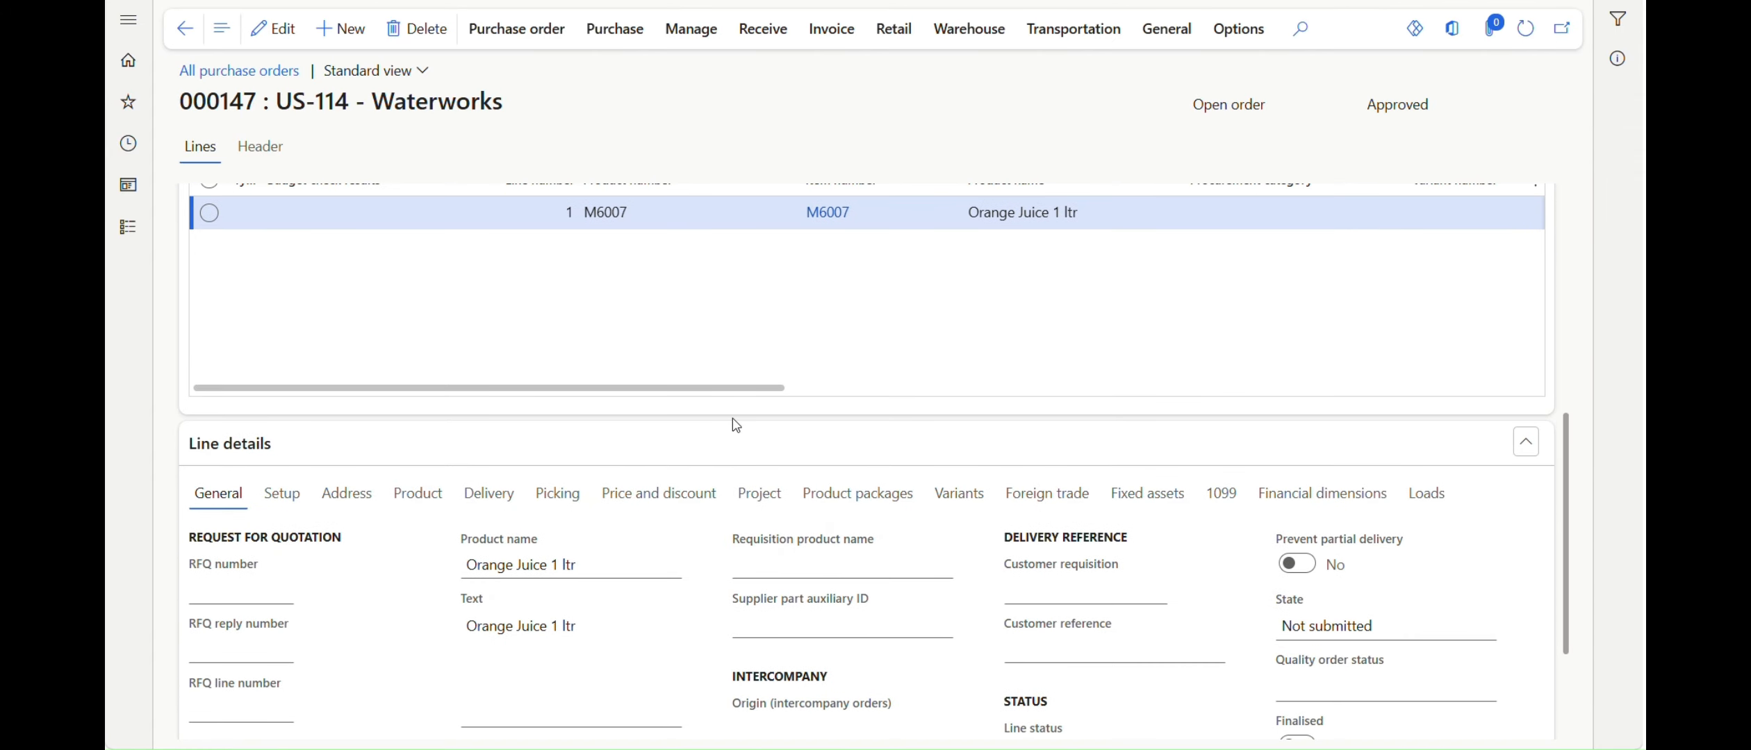
drag(728, 384, 1167, 346)
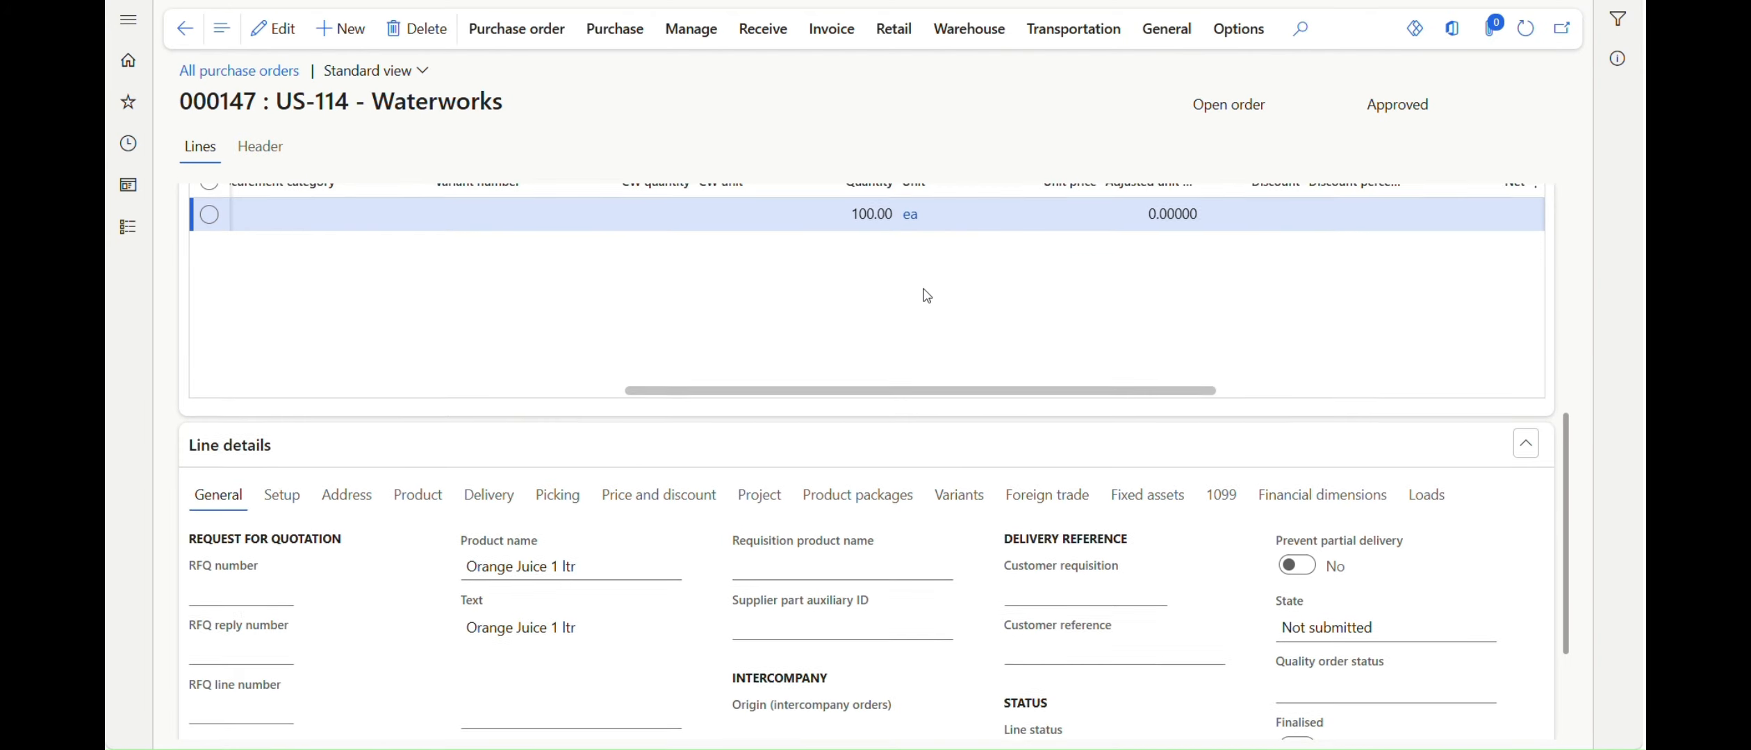
scroll(821, 323, up, 1)
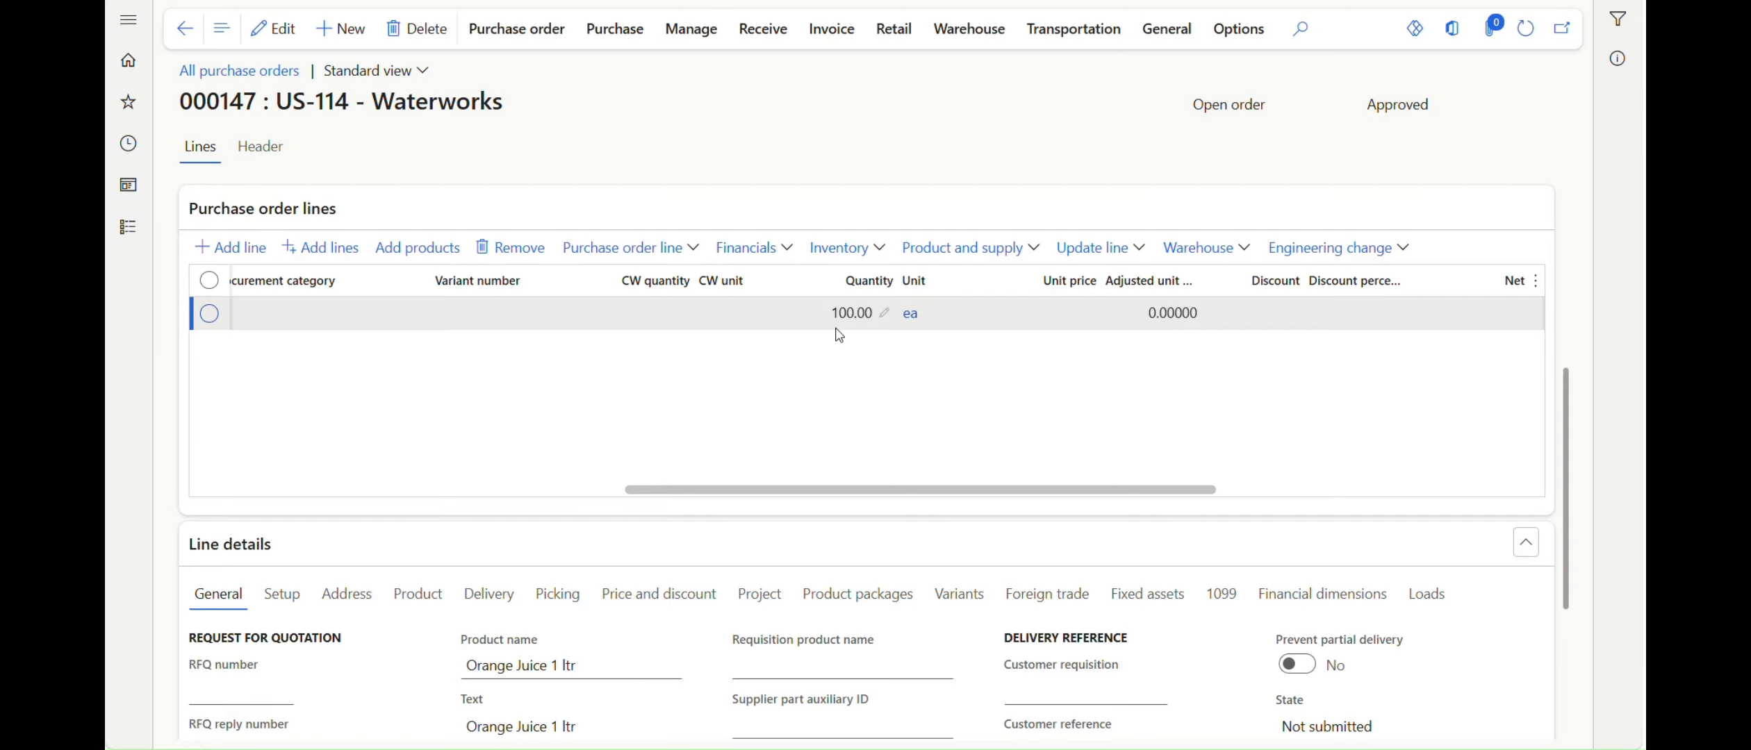
scroll(839, 335, down, 3)
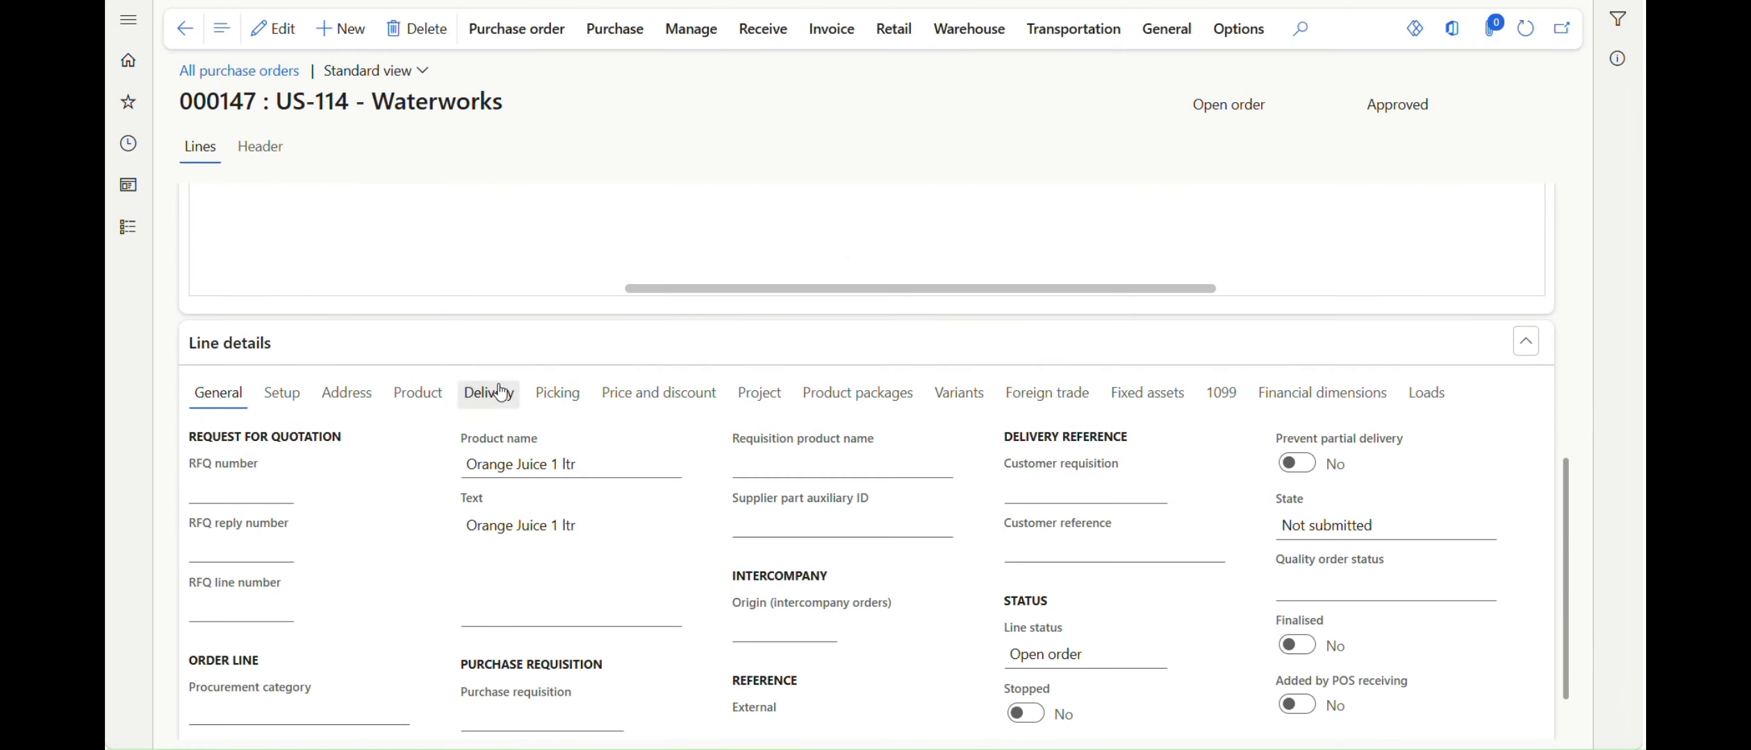
click(500, 393)
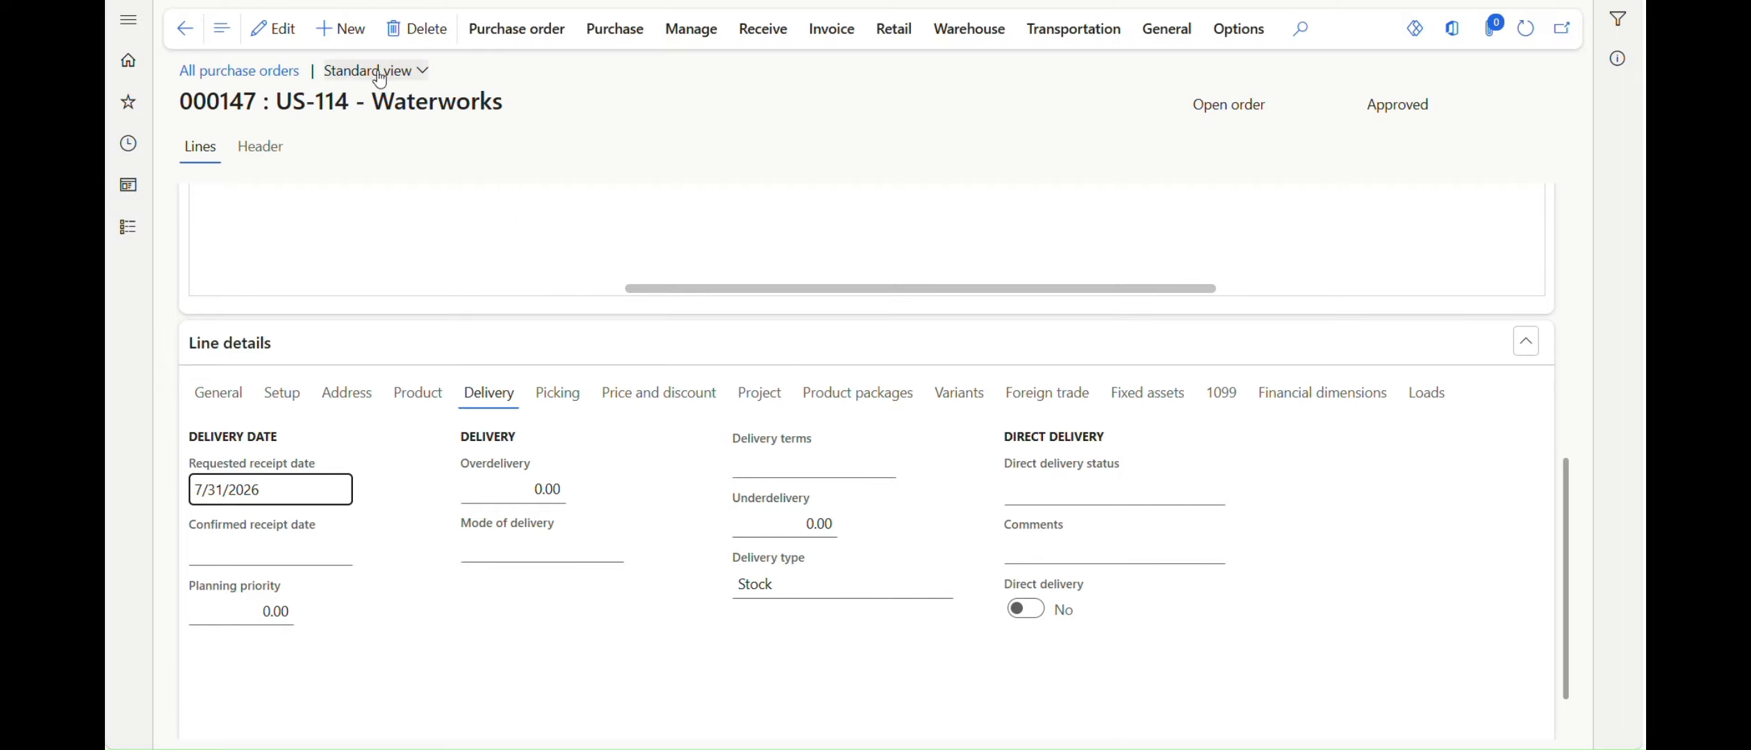
Delete the open Waterworks purchase order
click(425, 29)
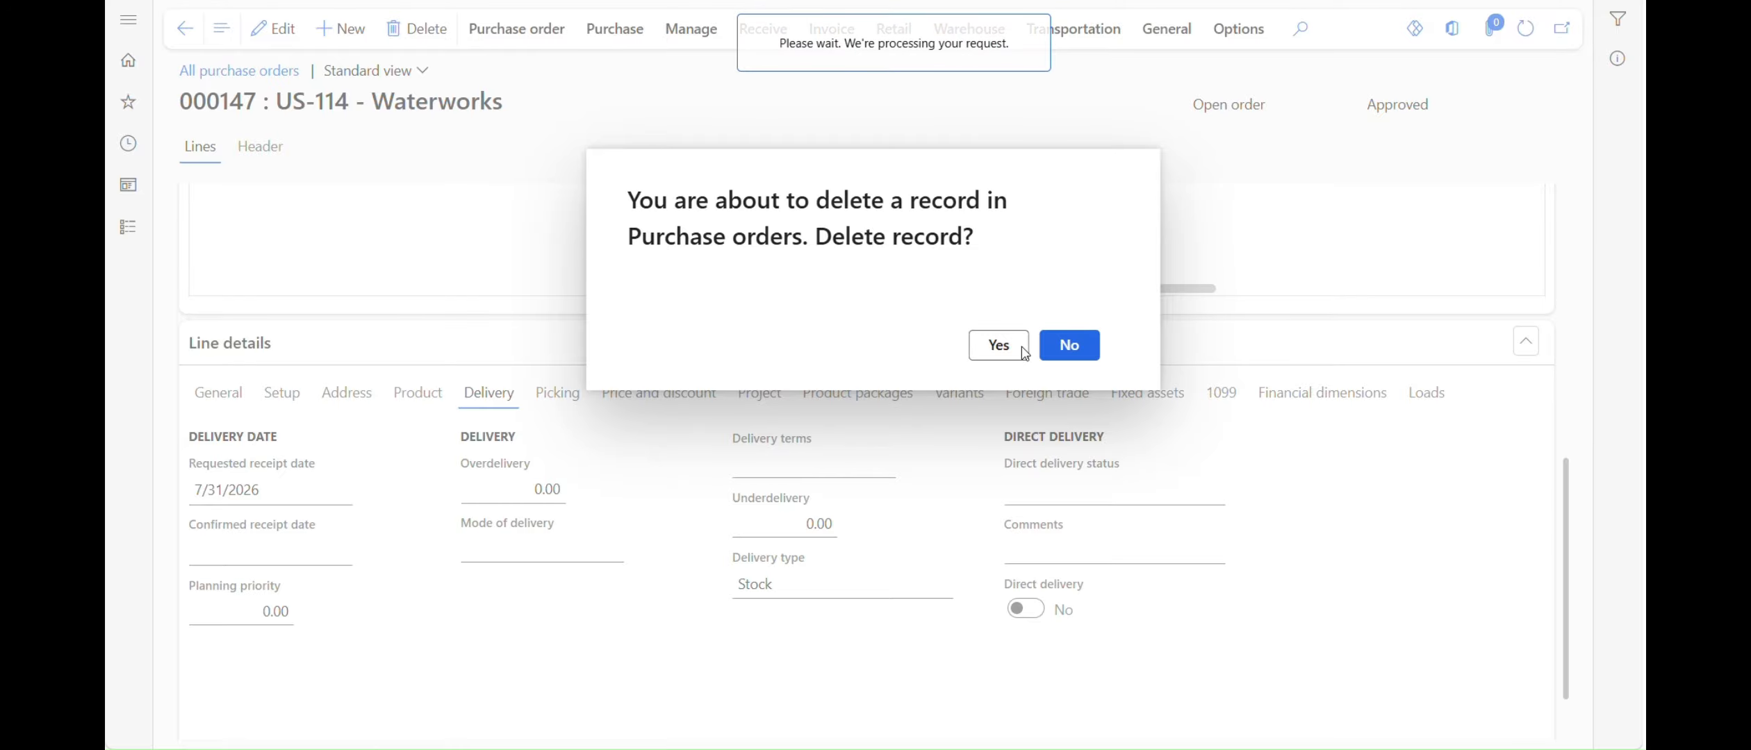
click(1022, 346)
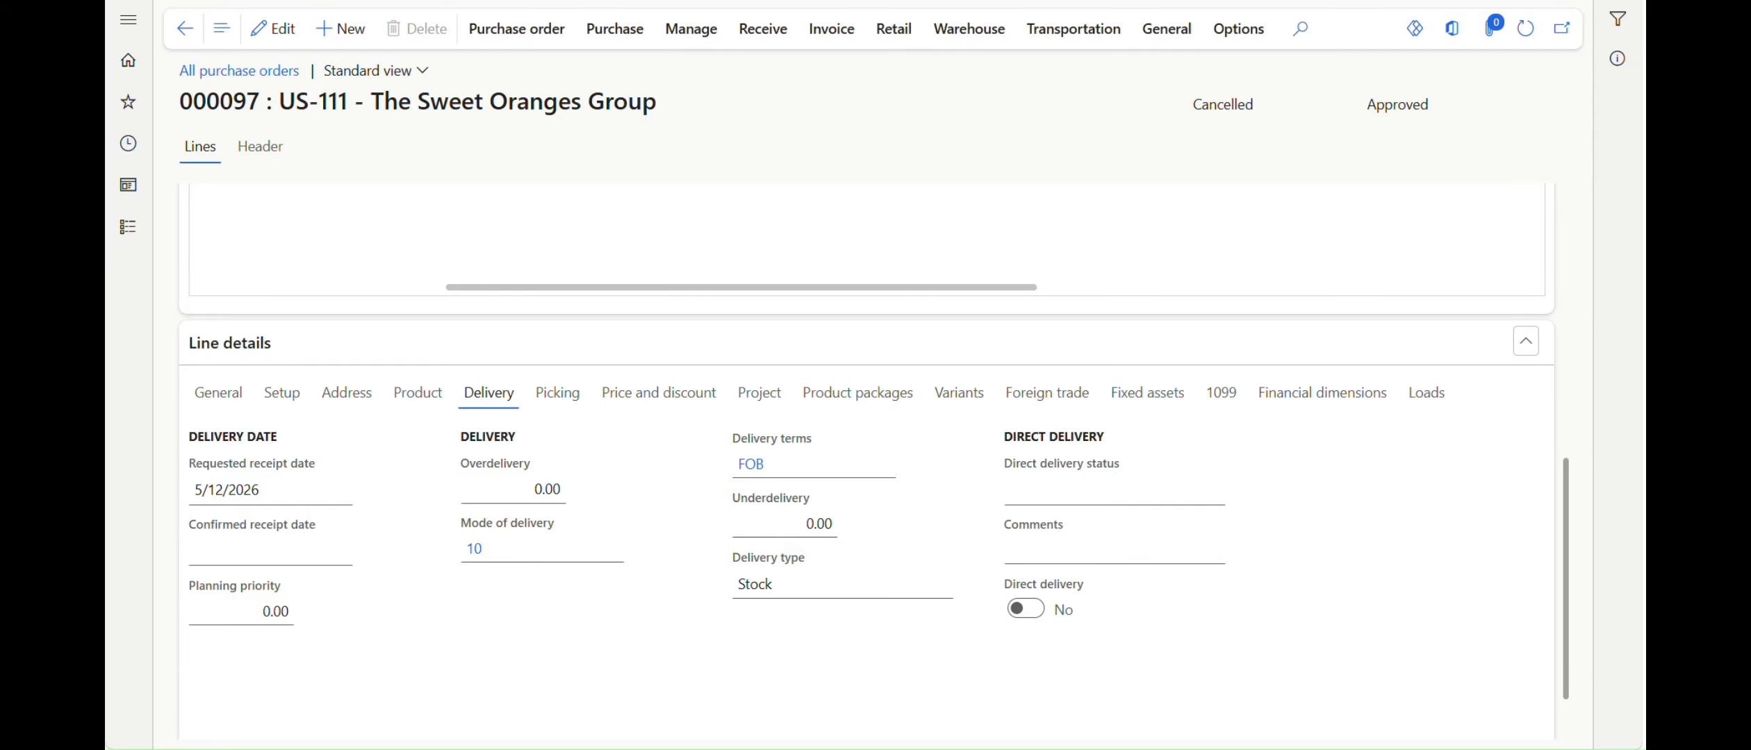
Duplicate the purchase orders browser tab and switch to the copy after checking the Puree Squize sales order tab
right_click(263, 0)
click(343, 7)
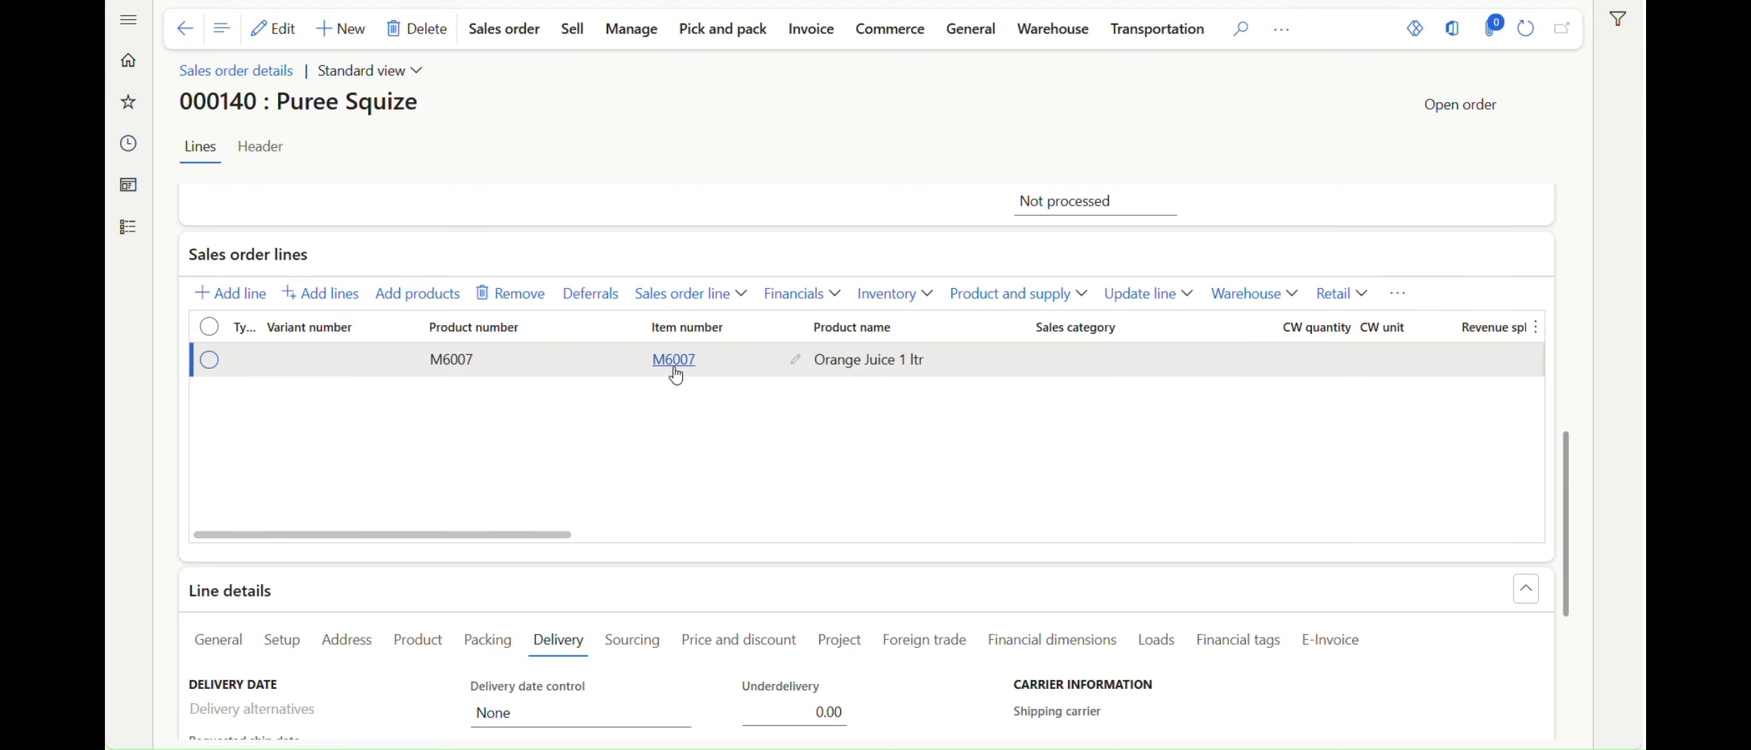
key(ctrl+Tab)
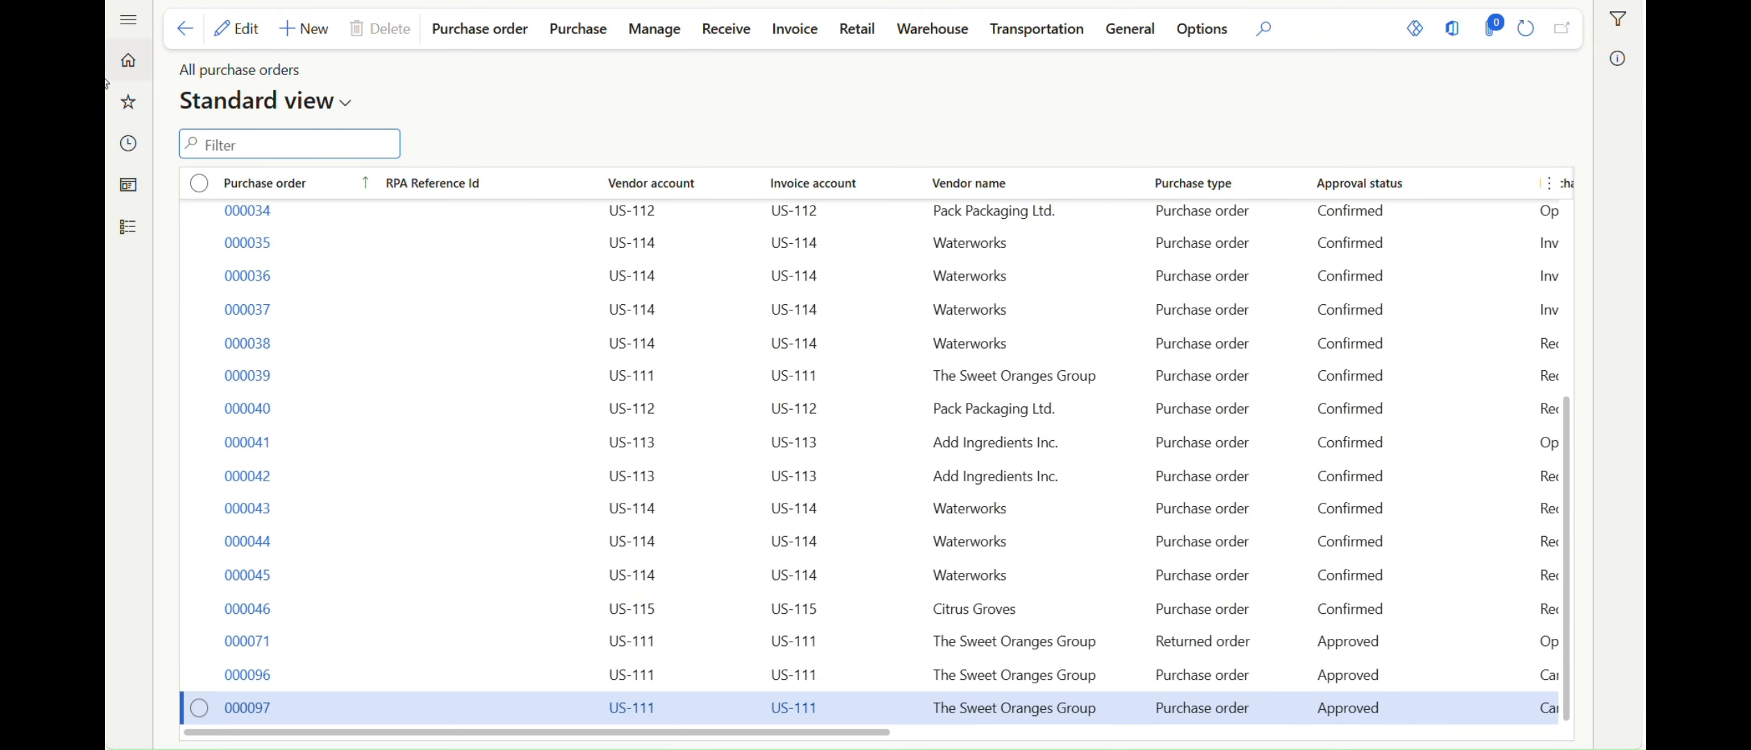
Open the released products list in the Product information management module
click(129, 16)
click(212, 275)
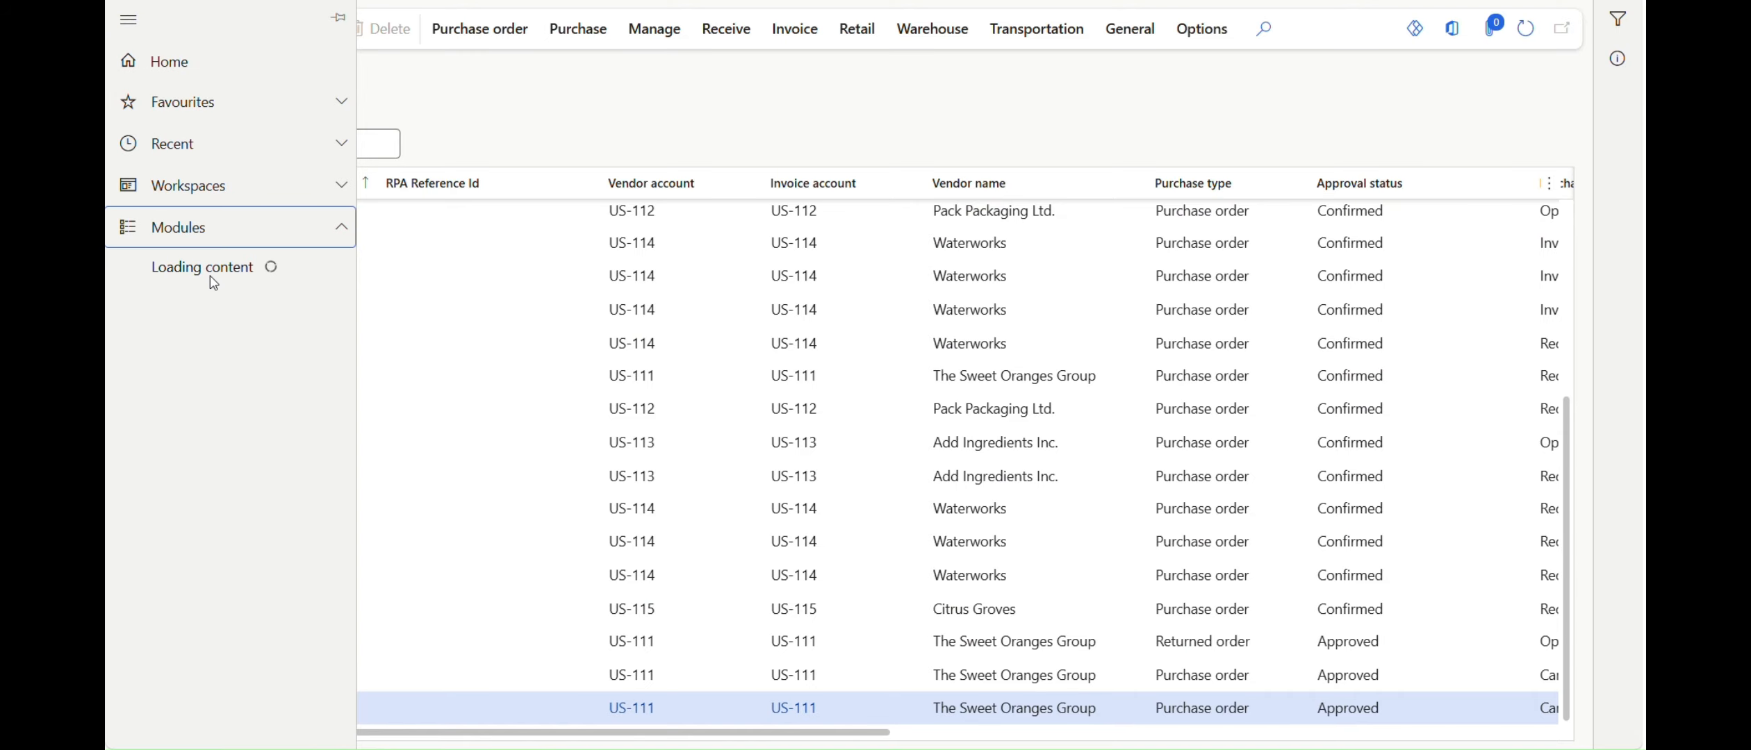
scroll(213, 283, down, 10)
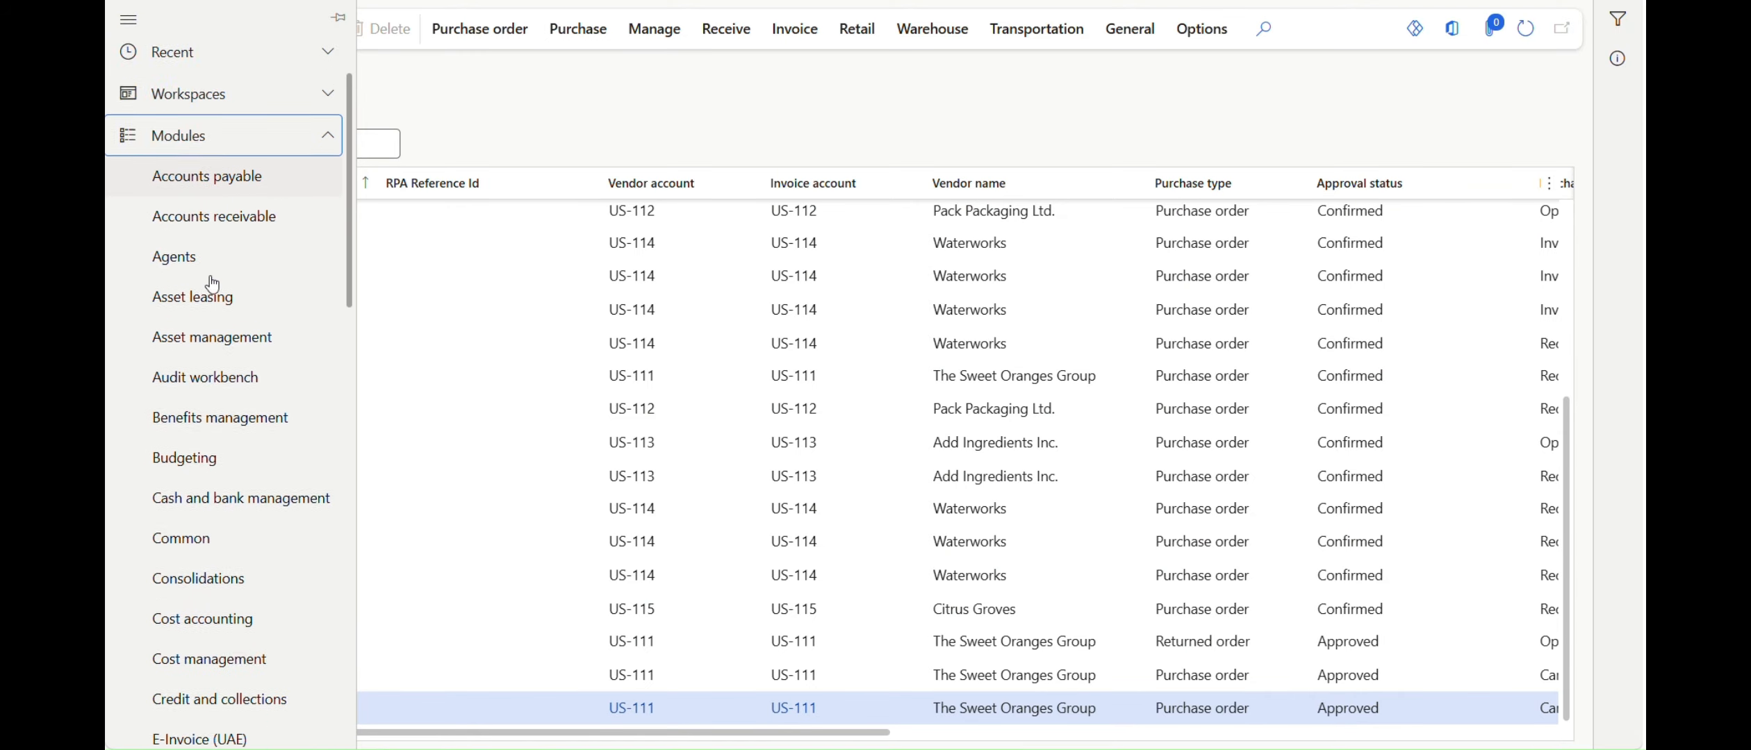
scroll(213, 284, down, 3)
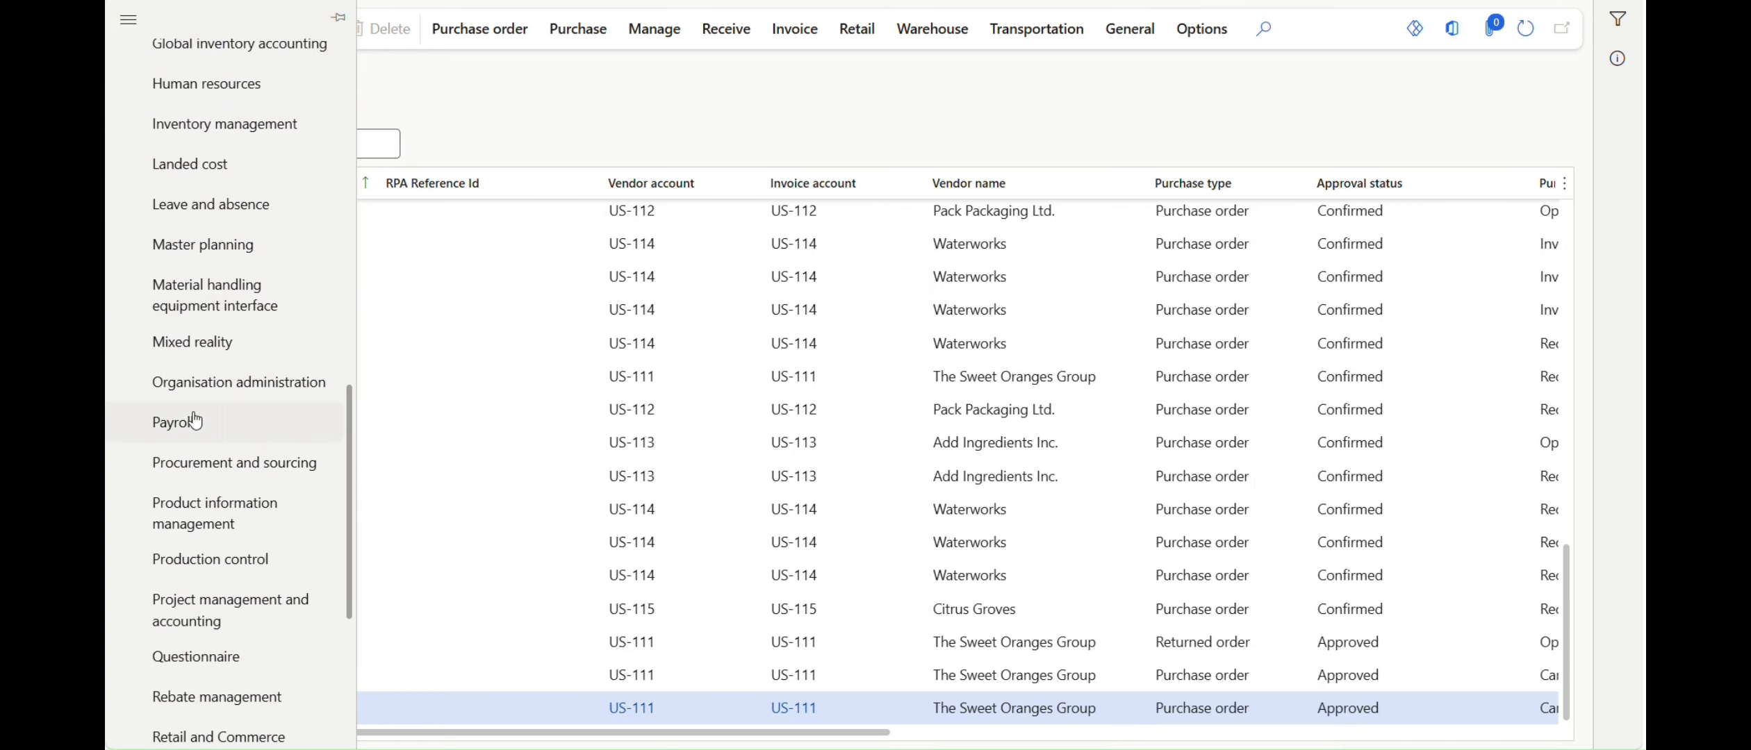
click(226, 516)
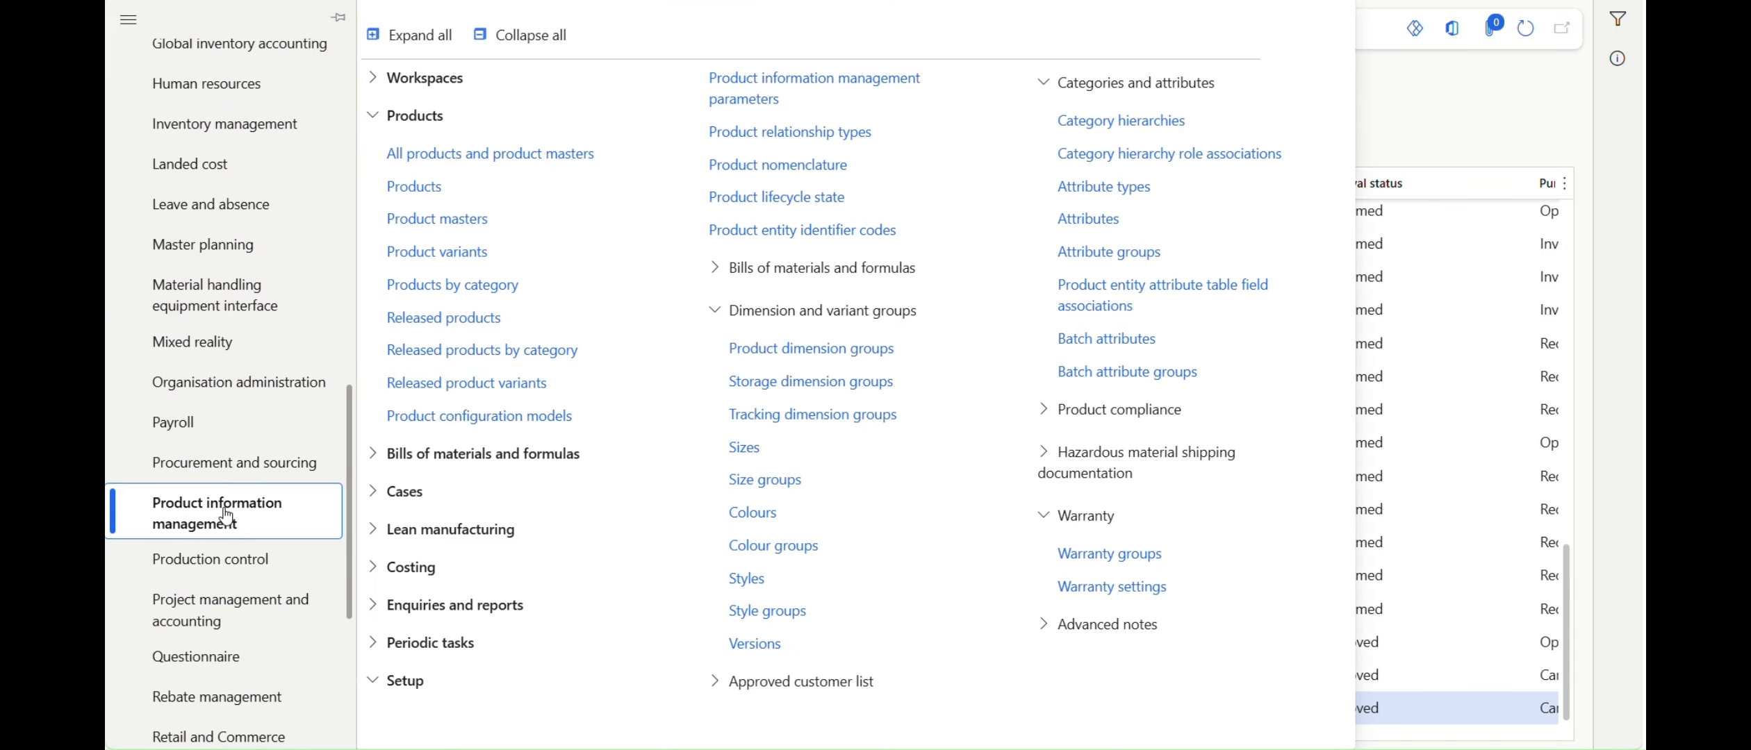
click(436, 321)
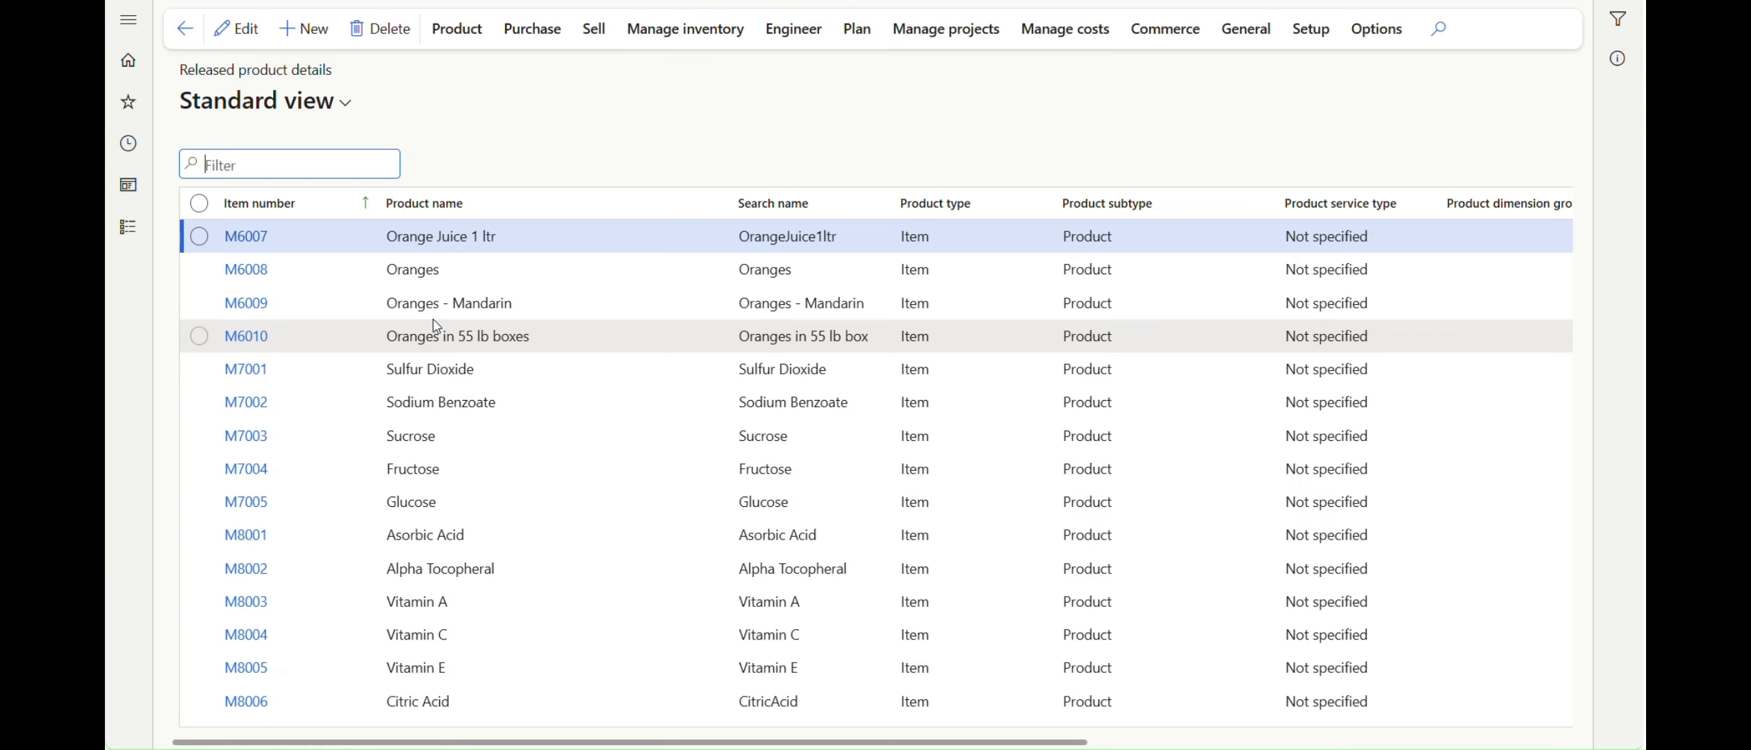
Filter the released products by item number M6007 to isolate Orange Juice 1 ltr
right_click(230, 250)
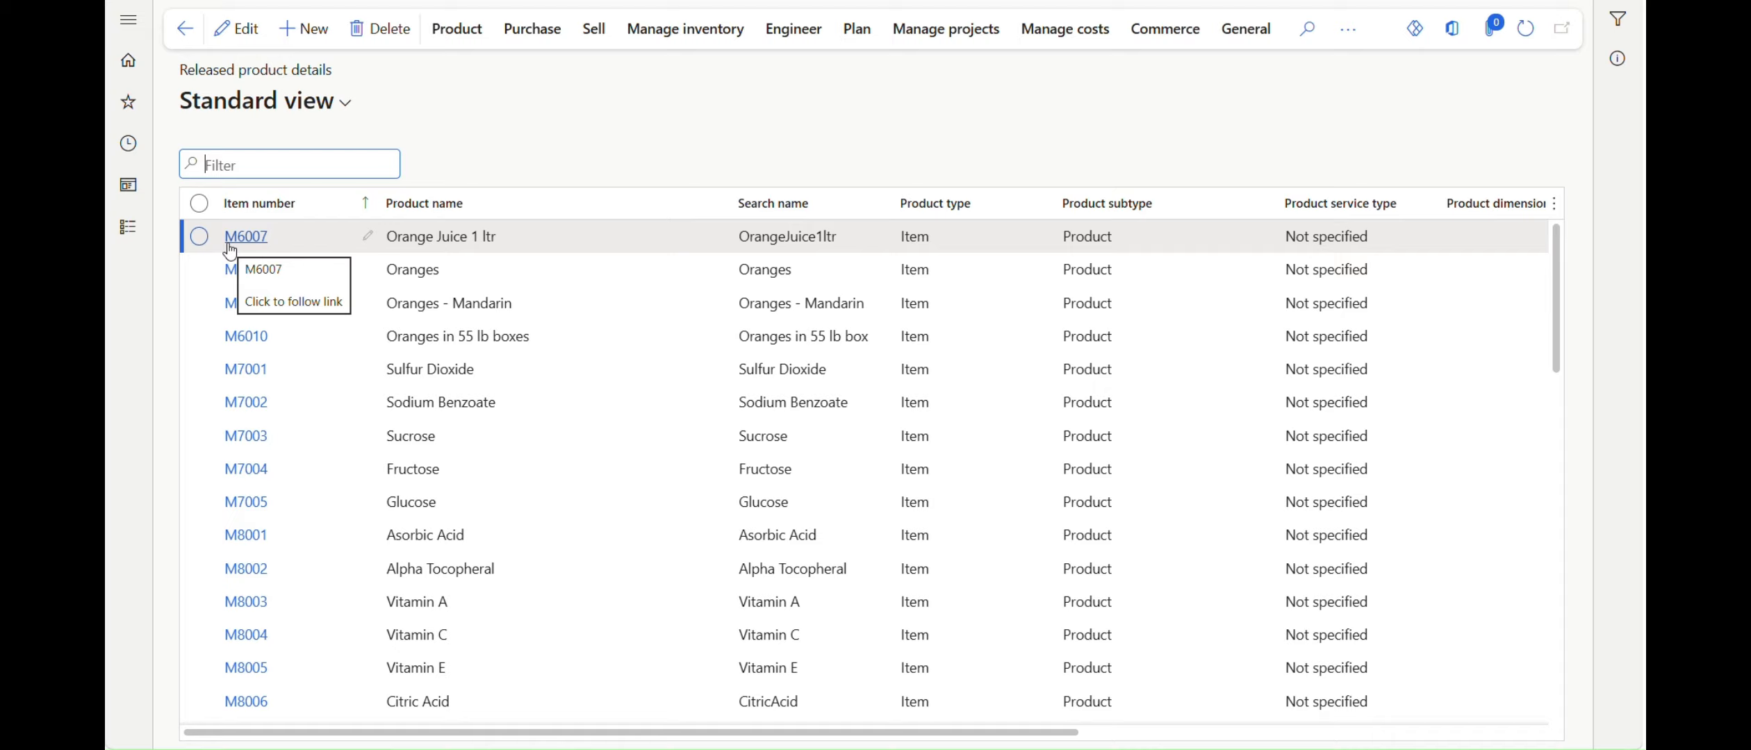
click(285, 245)
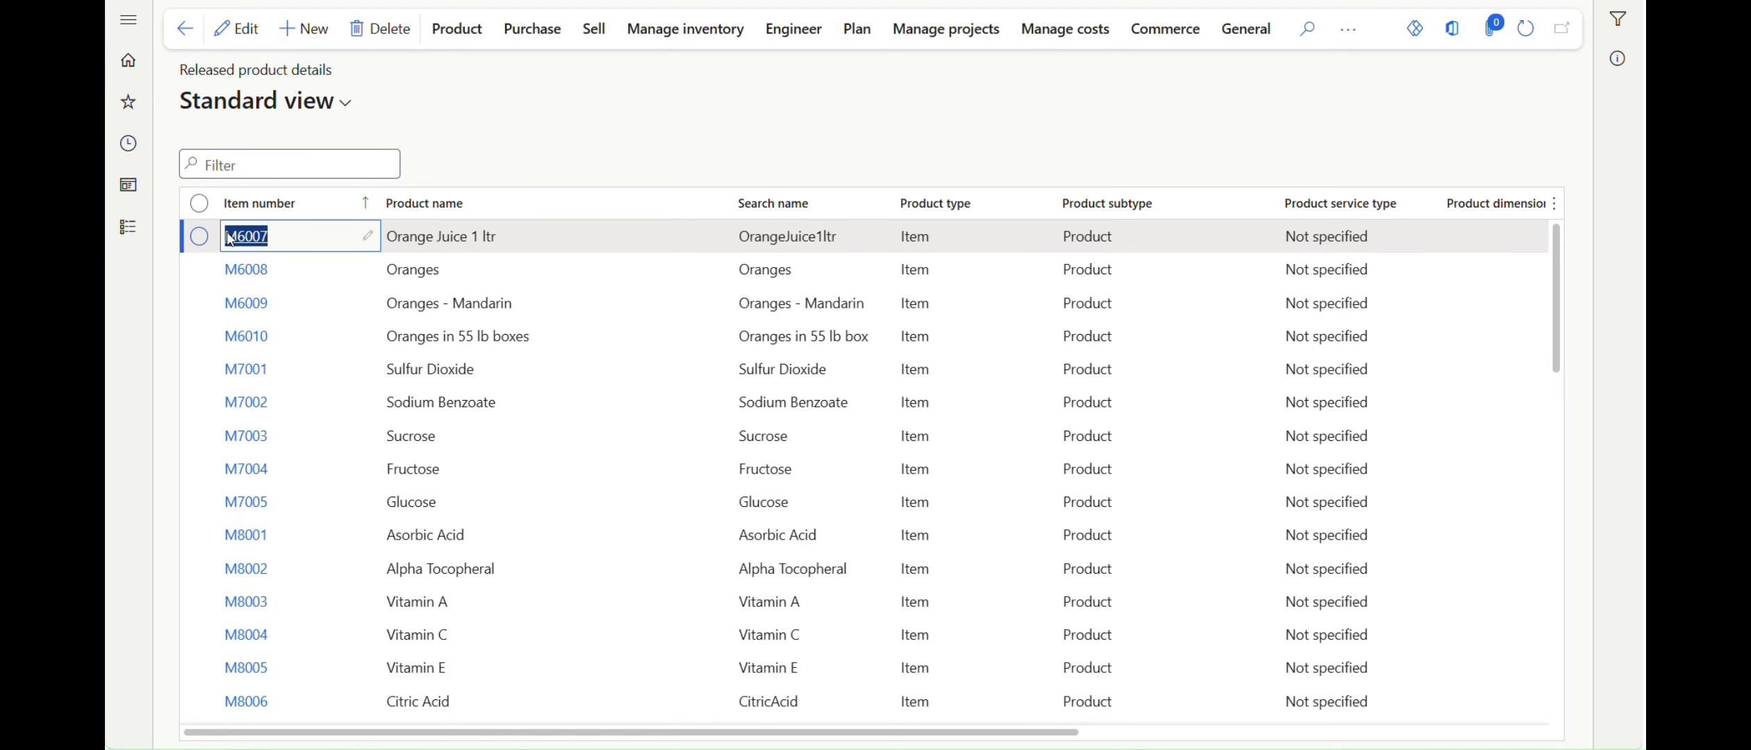
click(304, 211)
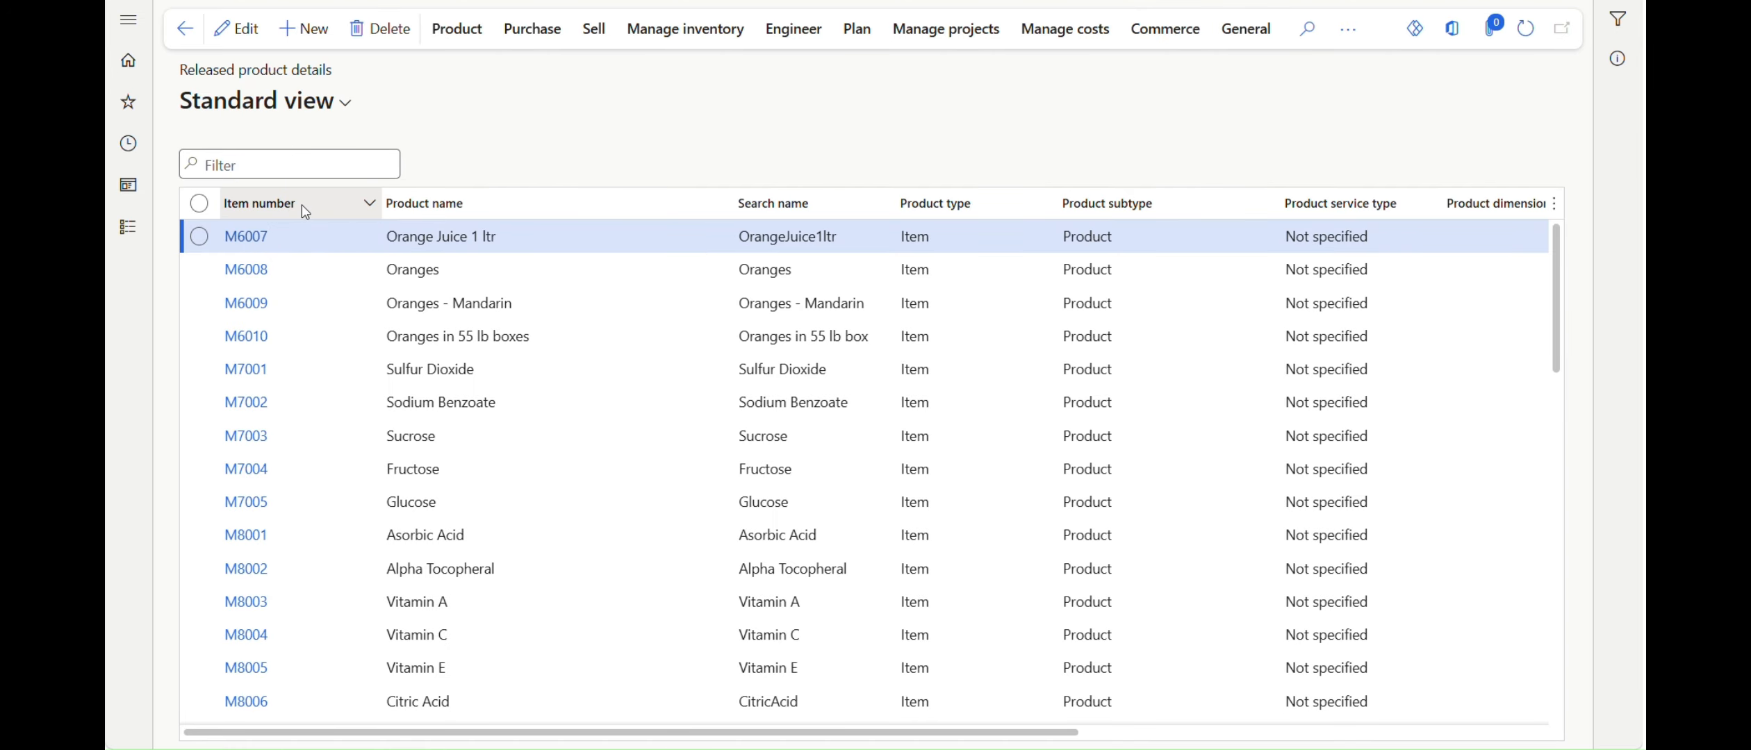
click(302, 208)
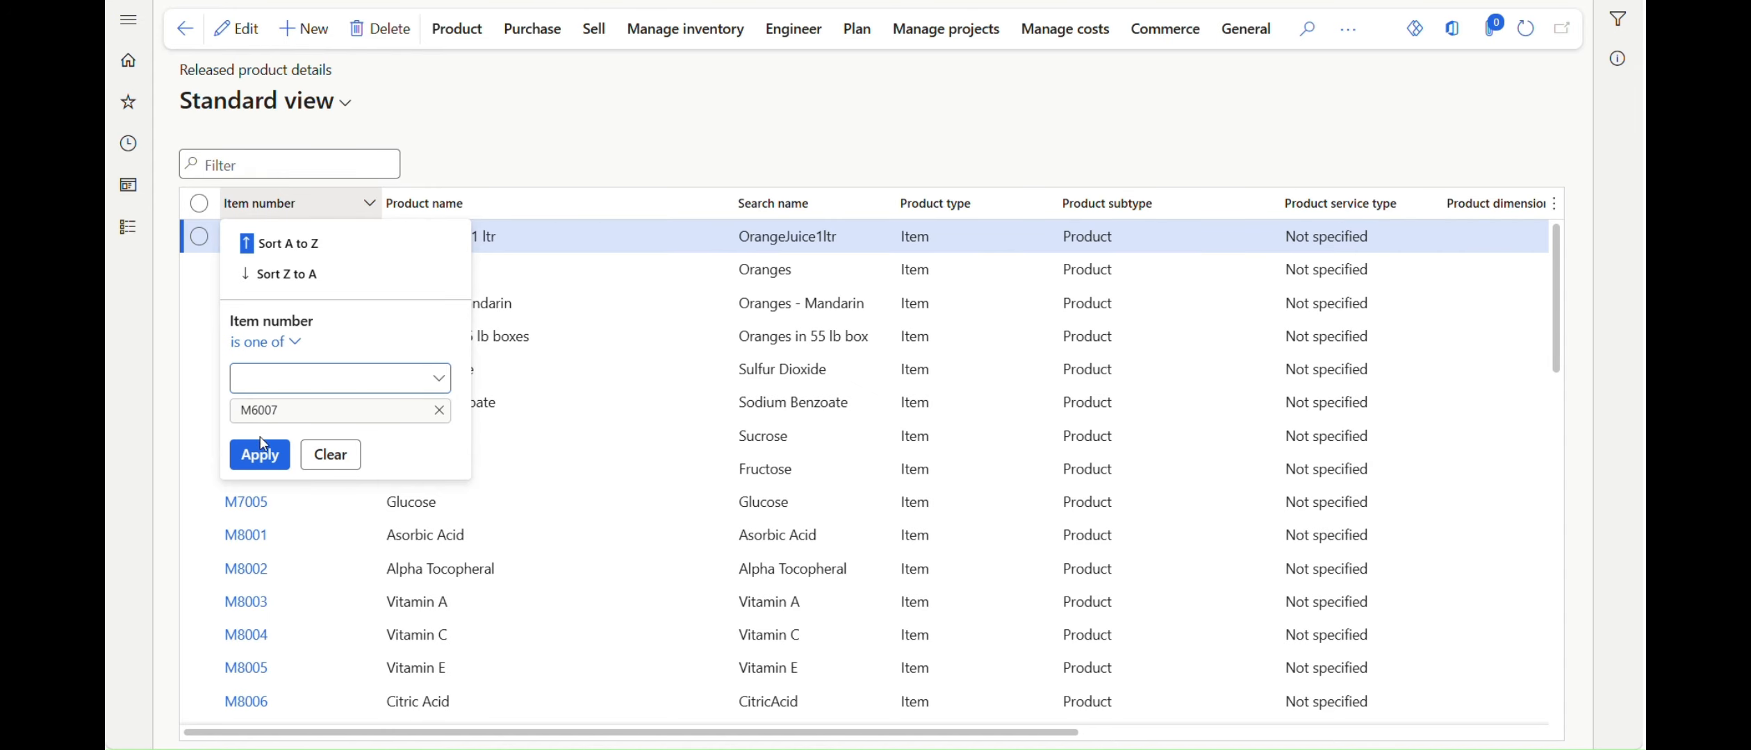
click(264, 465)
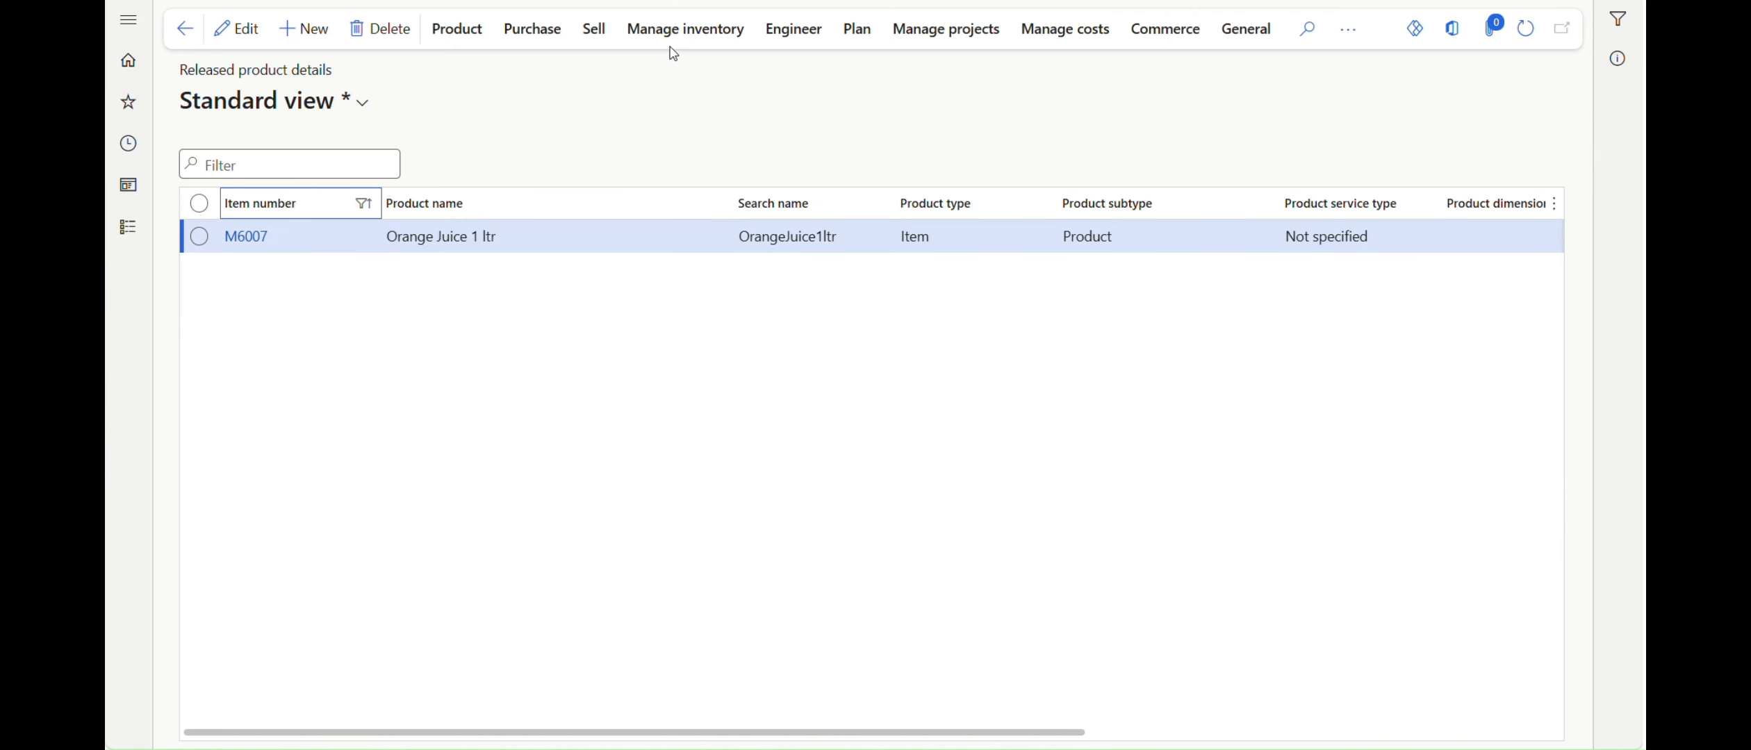
Set the purchase lead time to 5 in the default order settings of Orange Juice 1 ltr and return to the released product
click(699, 37)
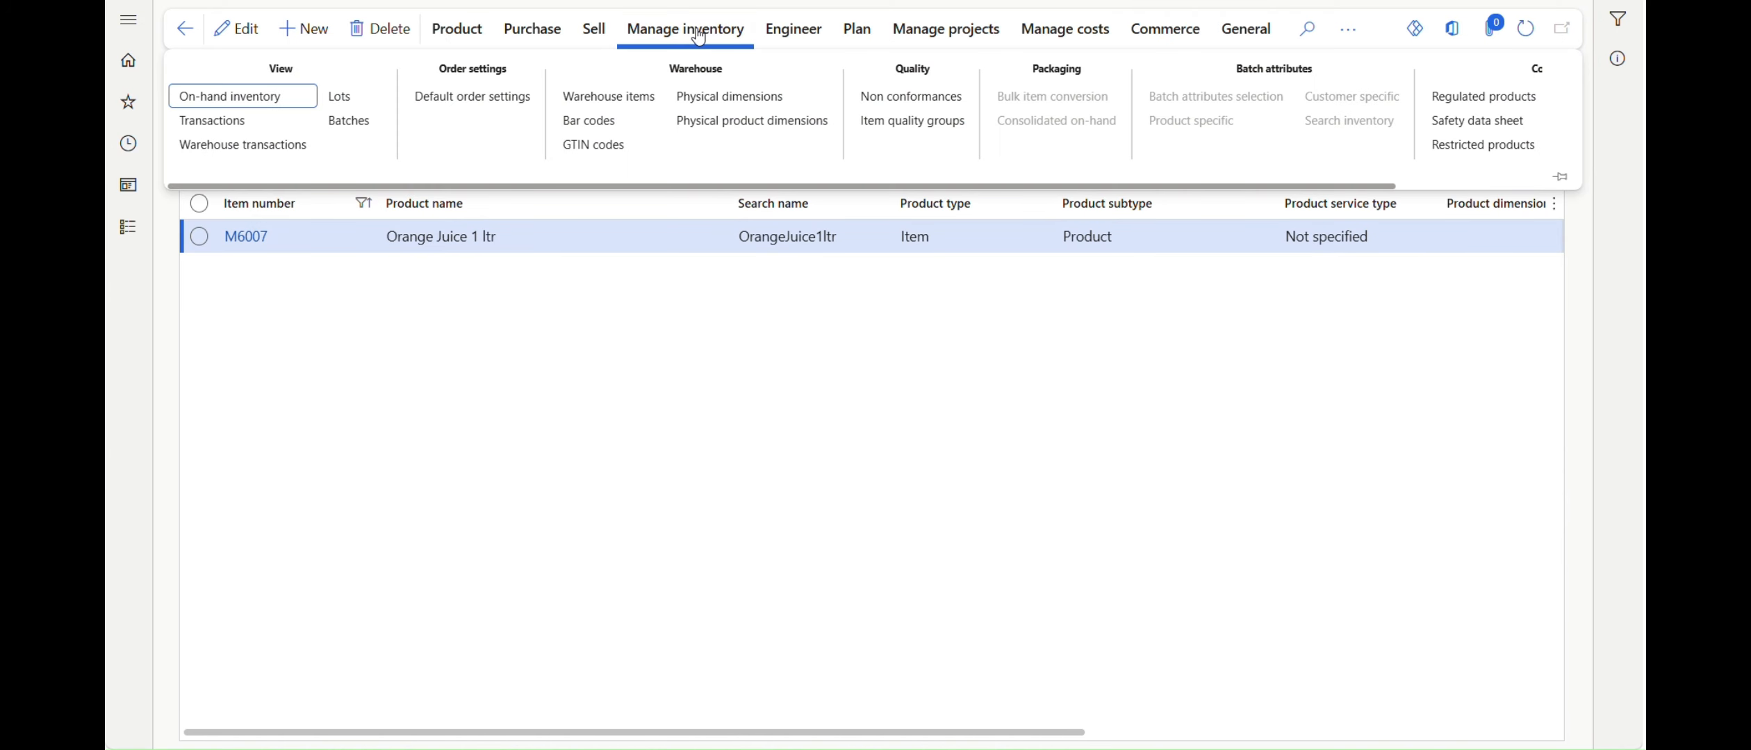
click(480, 99)
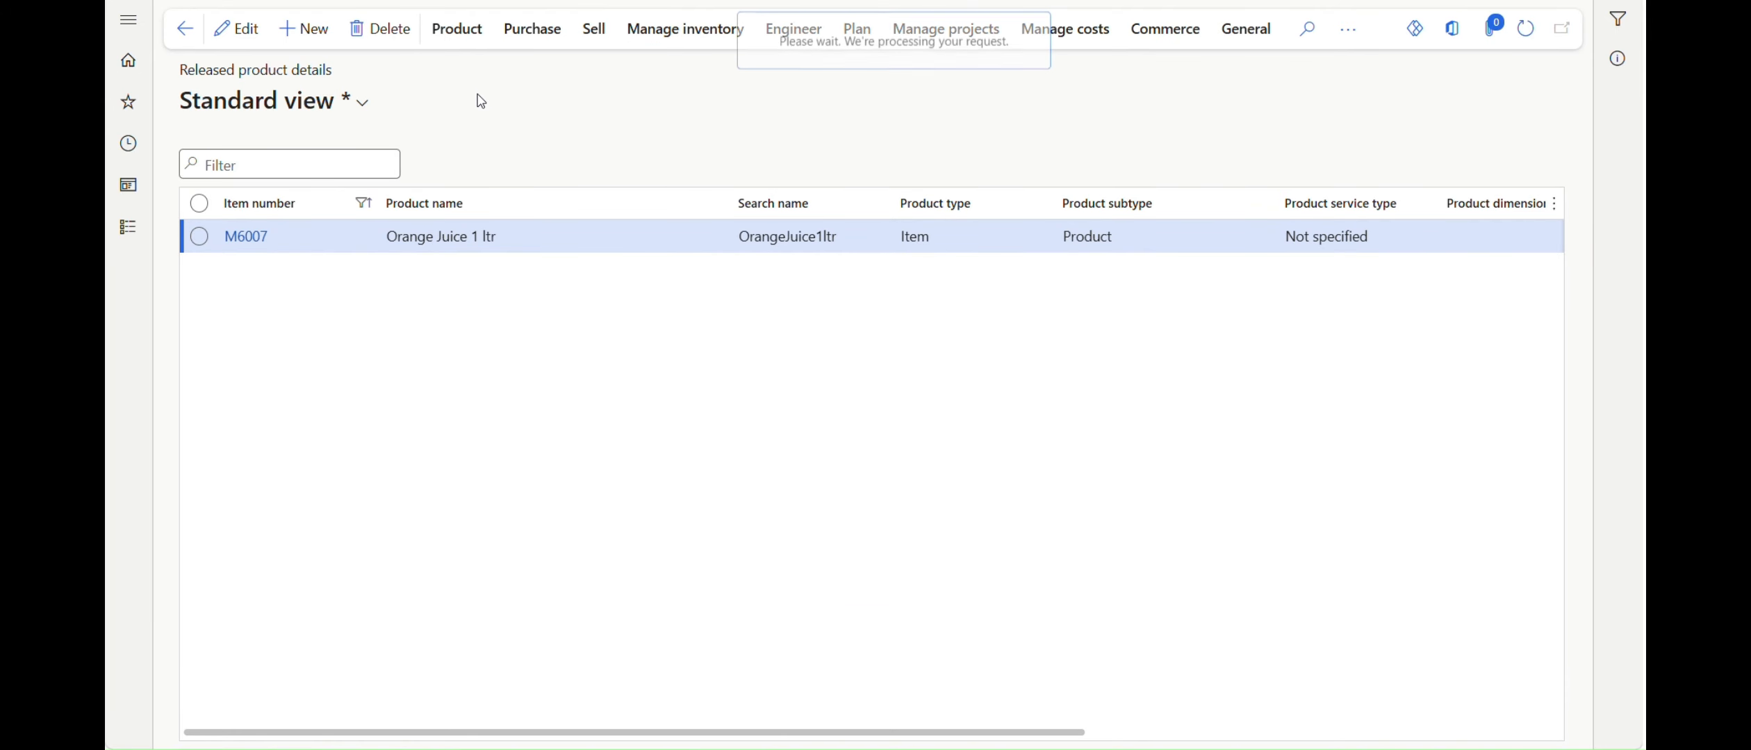
click(266, 43)
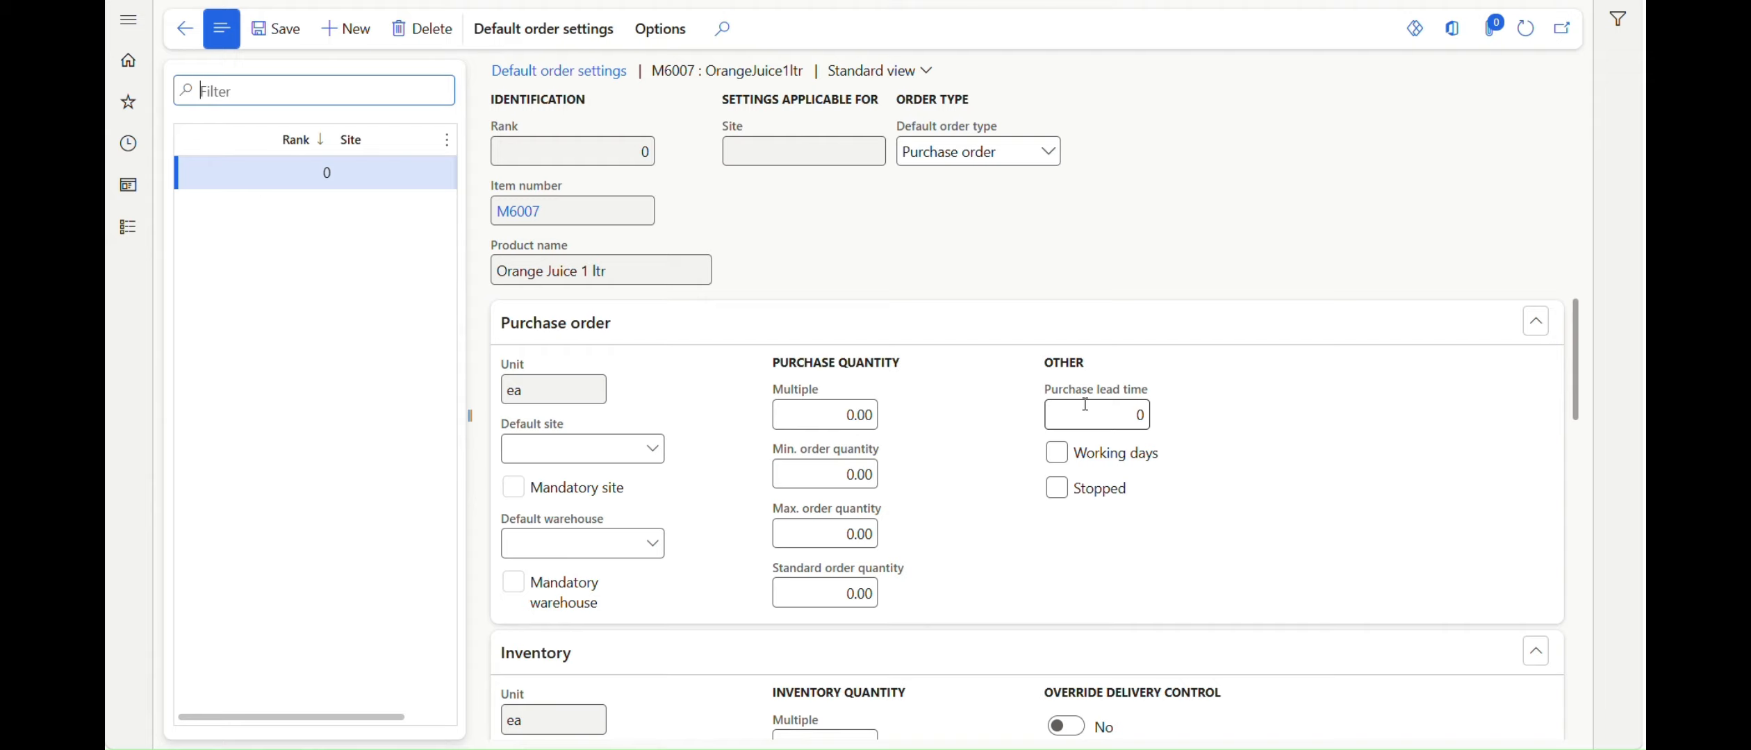
mouse_move(1113, 396)
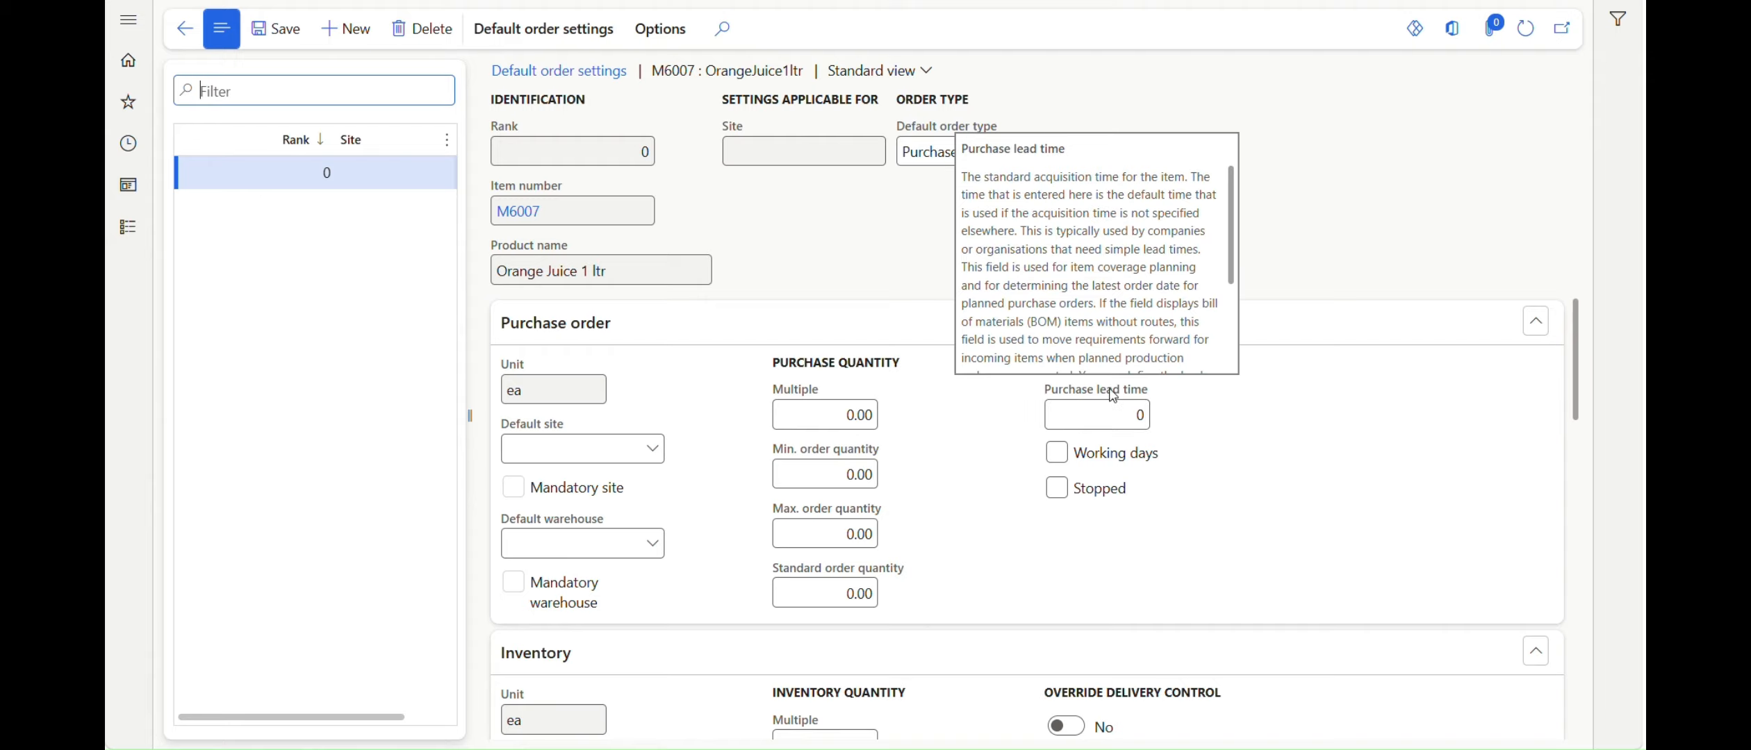
click(1116, 414)
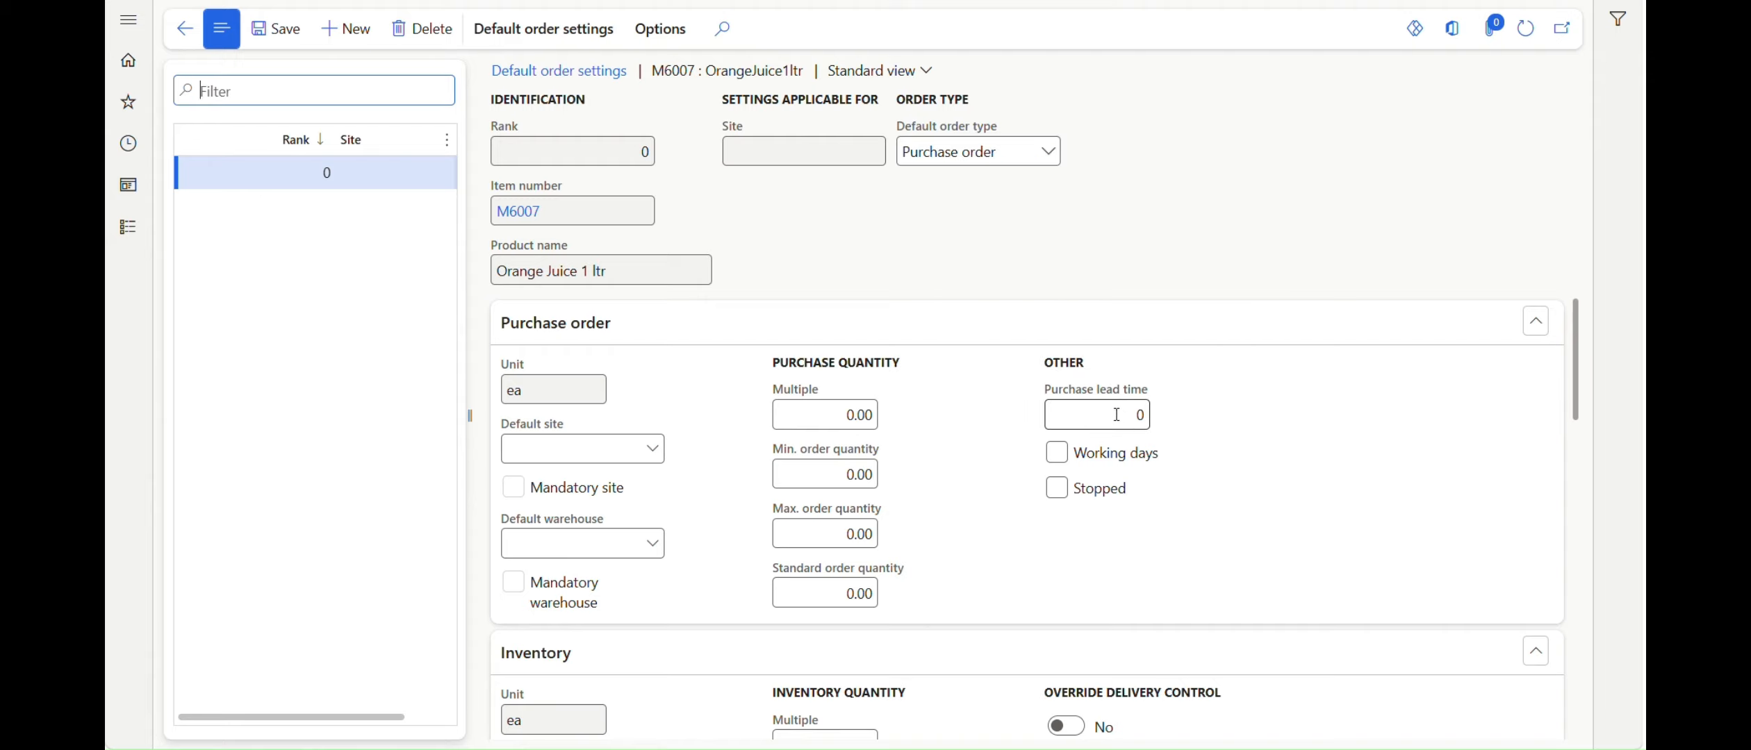
text(5)
click(1526, 32)
click(1528, 36)
click(184, 29)
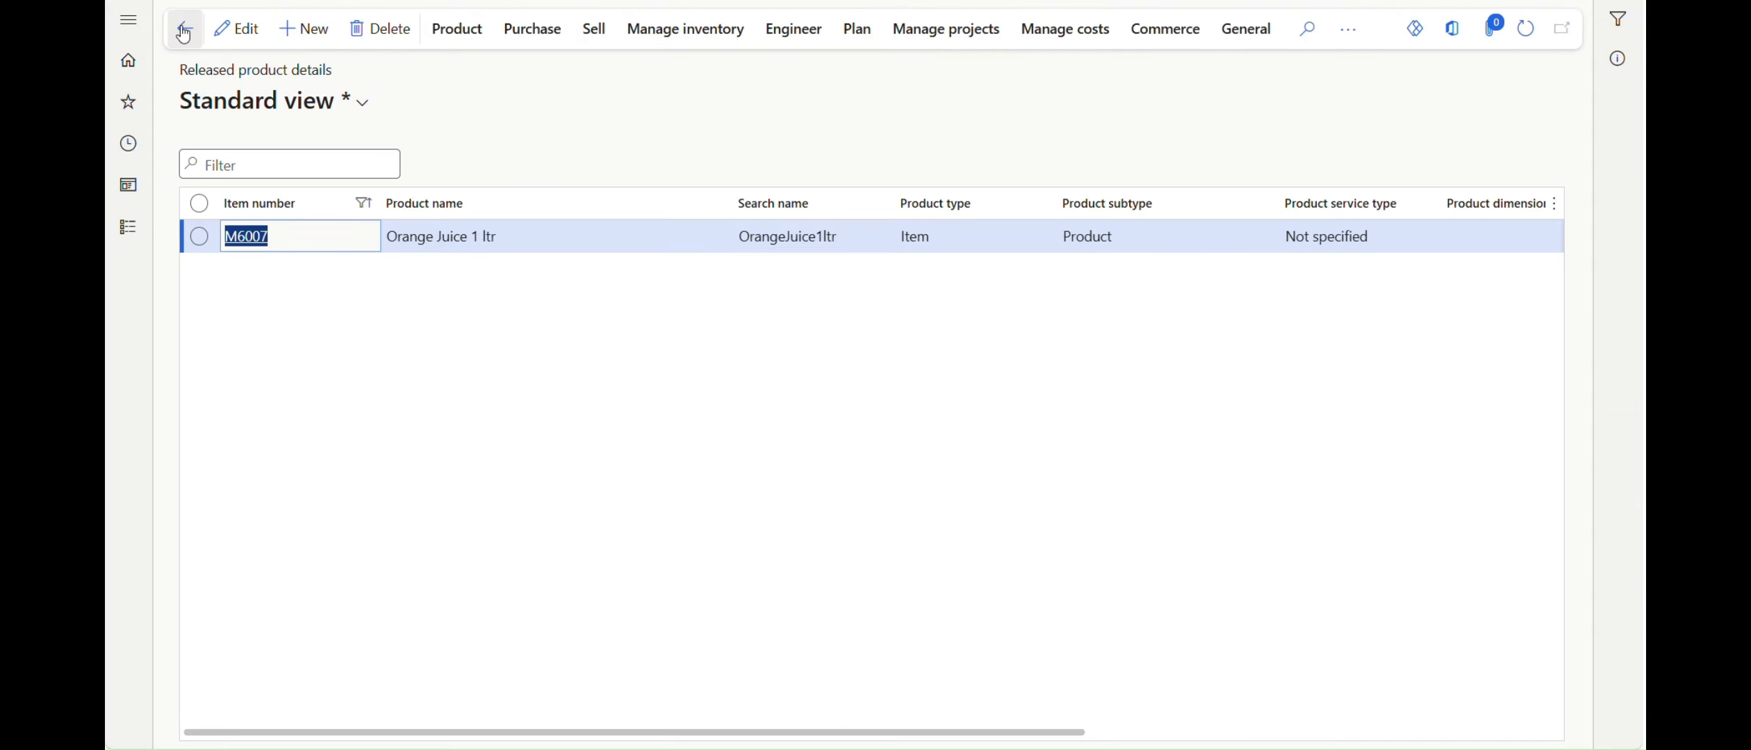
click(1534, 35)
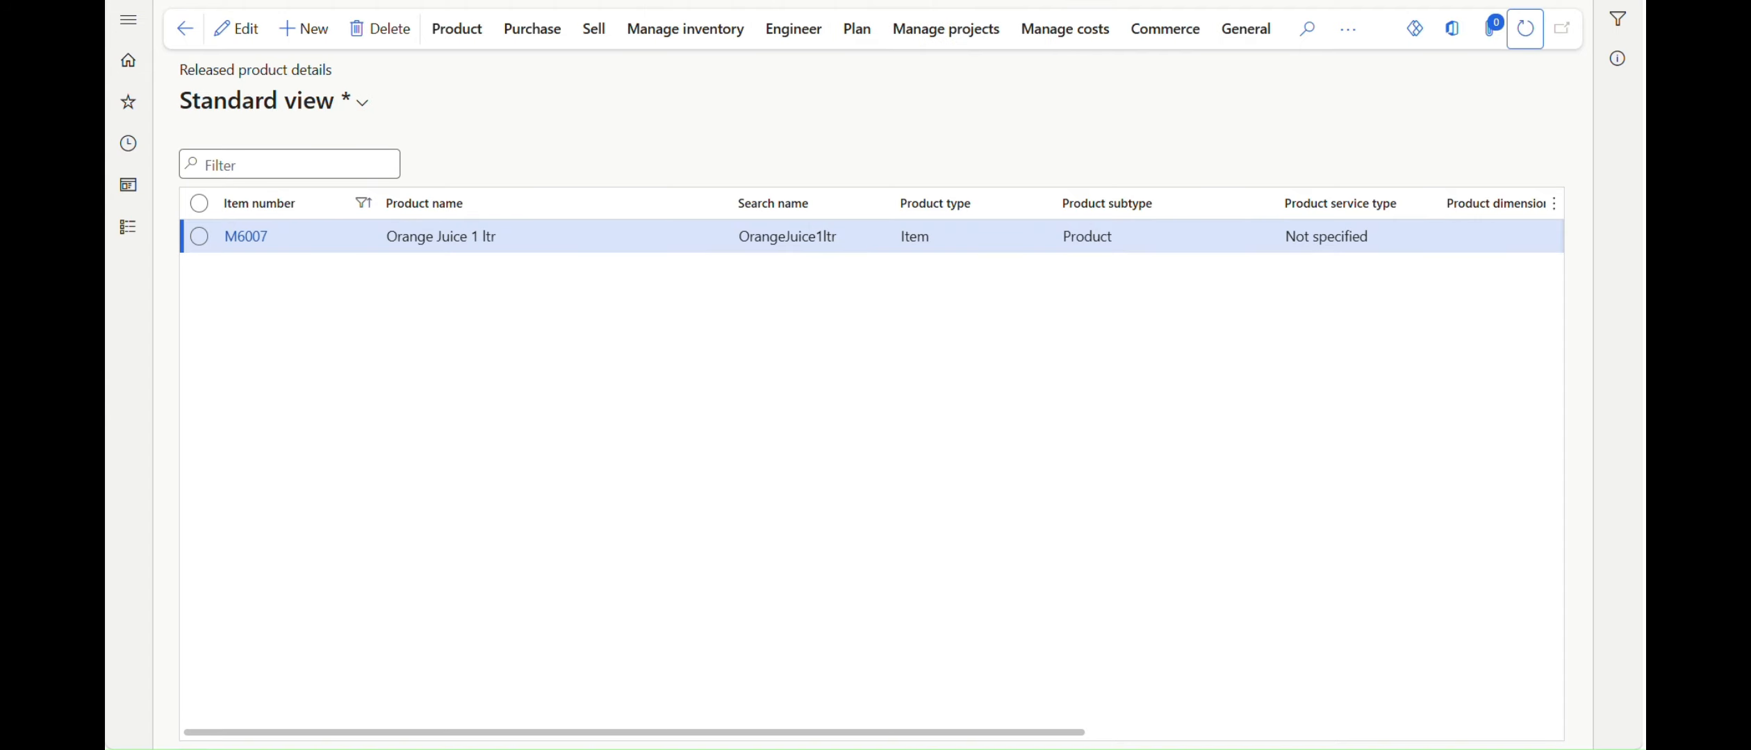
Switch to the order's browser tab and run master planning for item M6007 with the MasterPlan plan
click(209, 0)
click(129, 20)
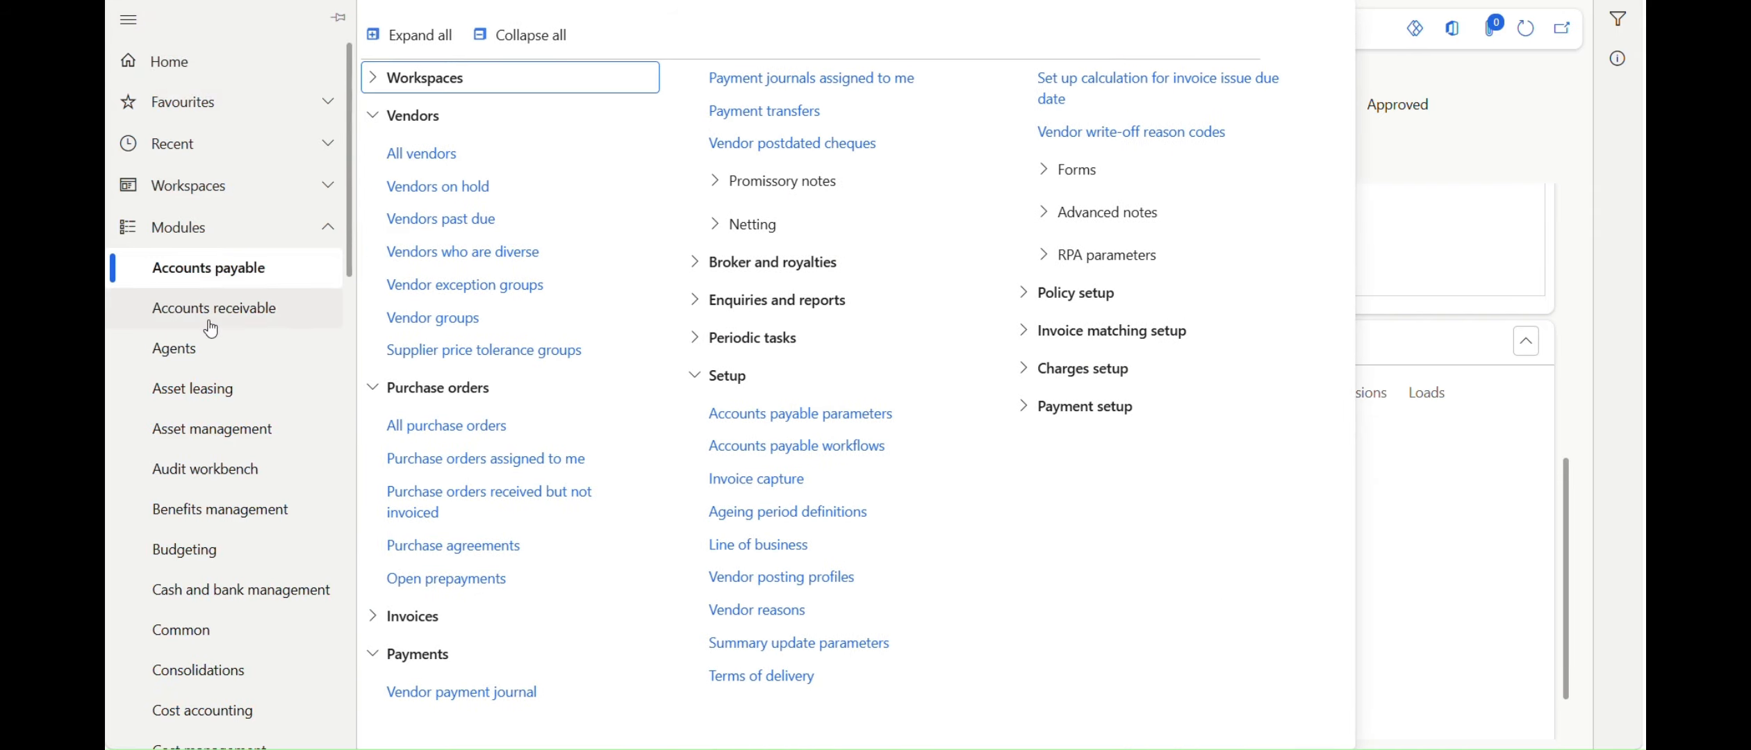
scroll(211, 330, down, 10)
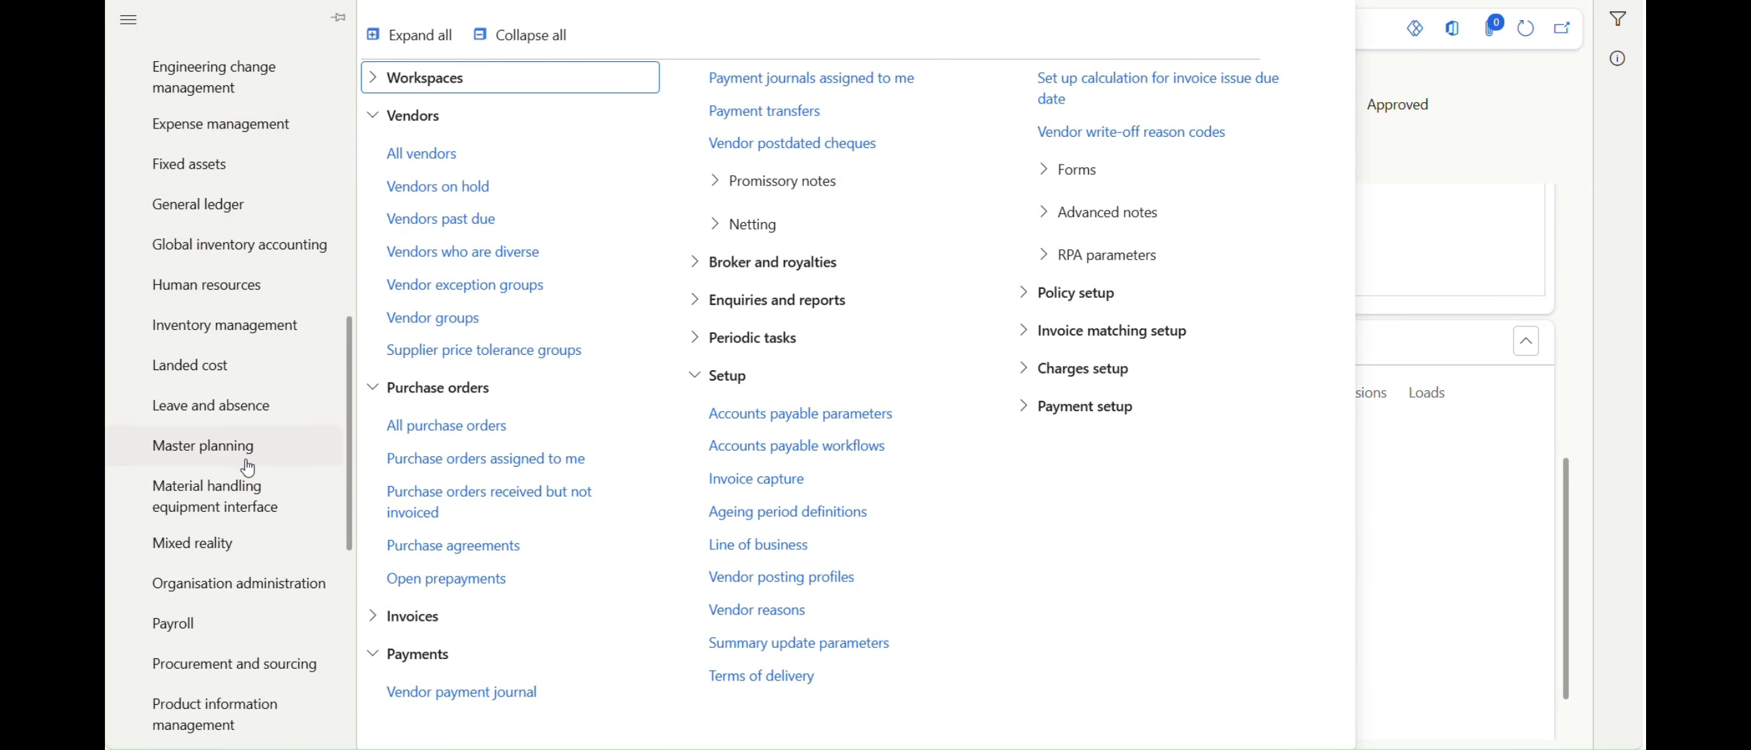
click(247, 460)
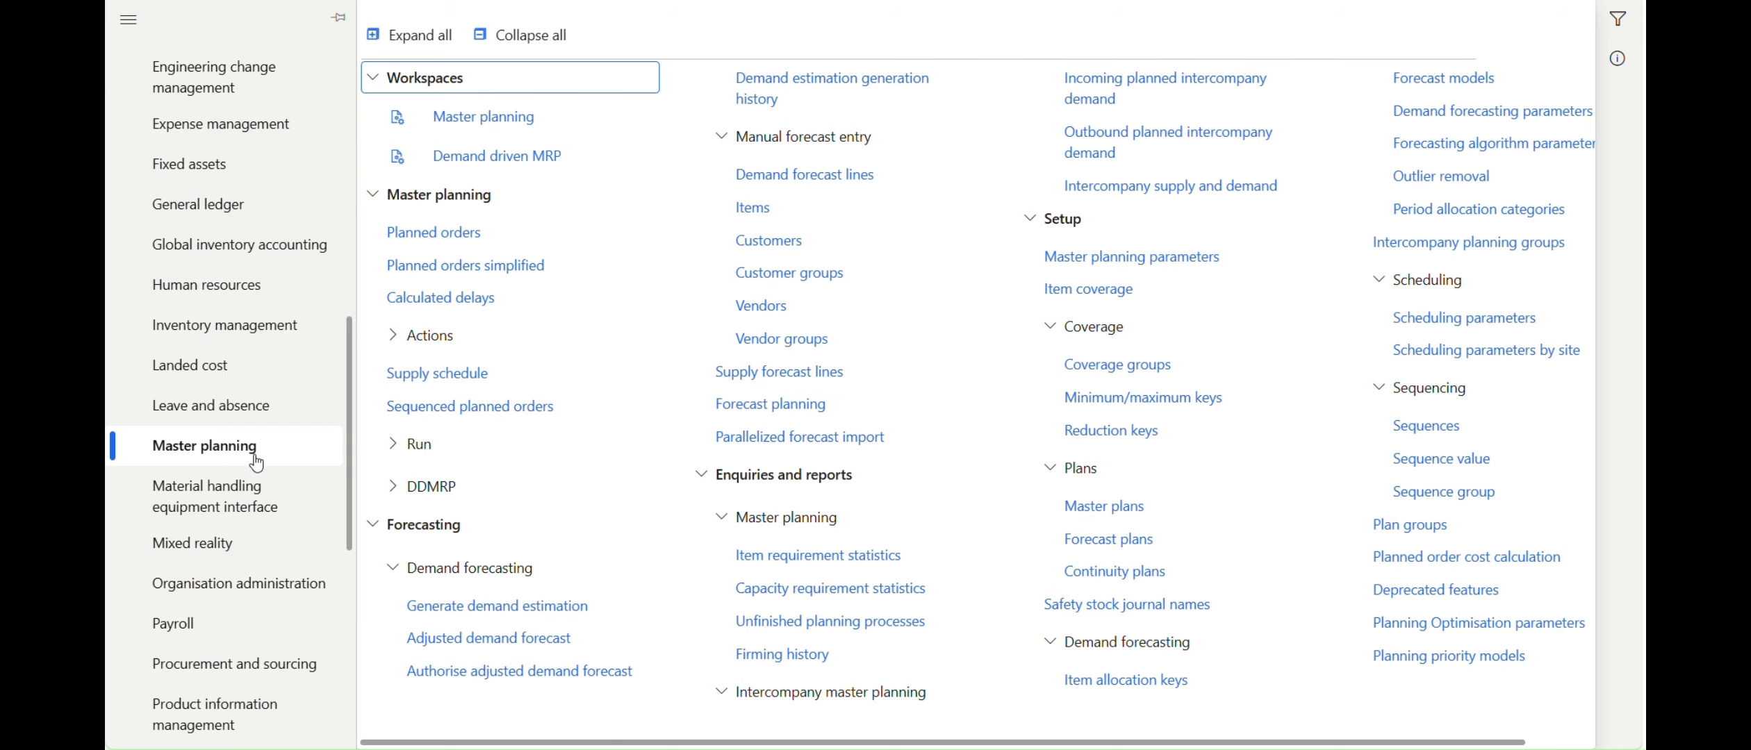
click(417, 445)
click(465, 481)
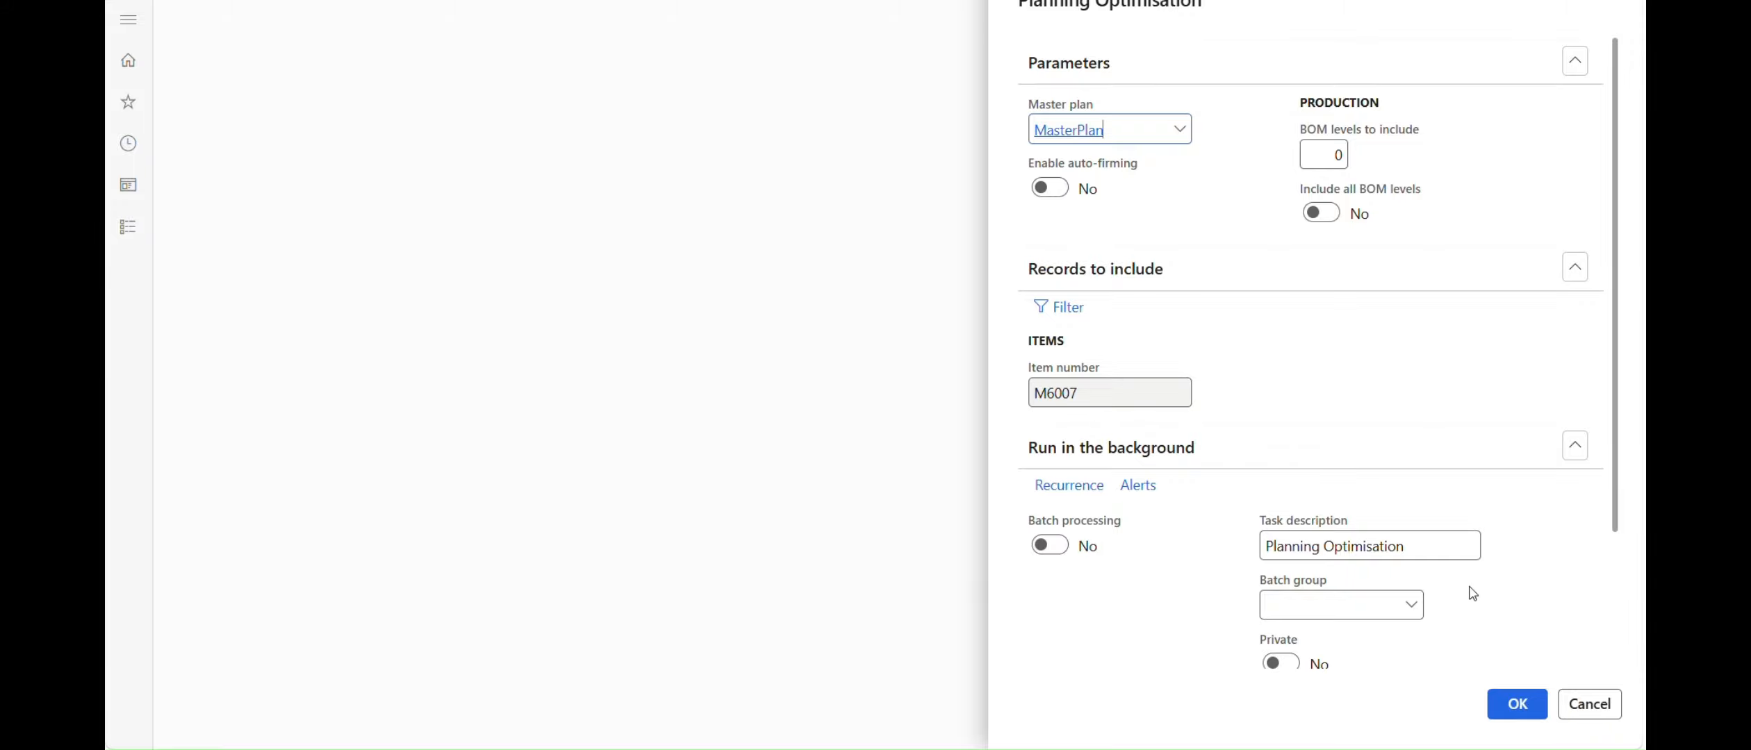
click(1518, 705)
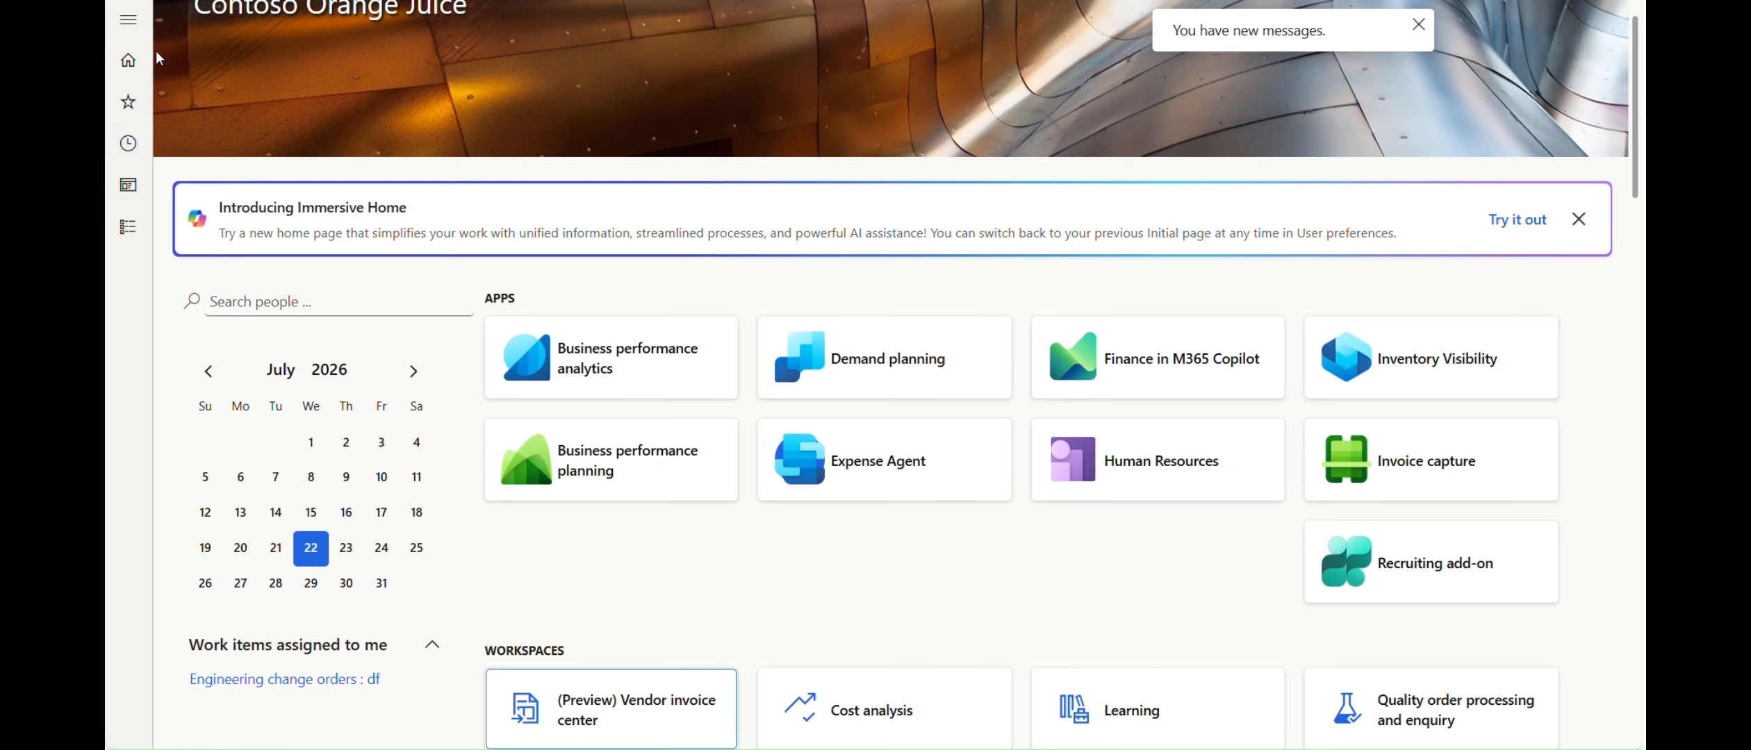
Open the planned orders of the Master planning module and examine the Orange Juice 1 ltr order's order and delivery dates
click(128, 26)
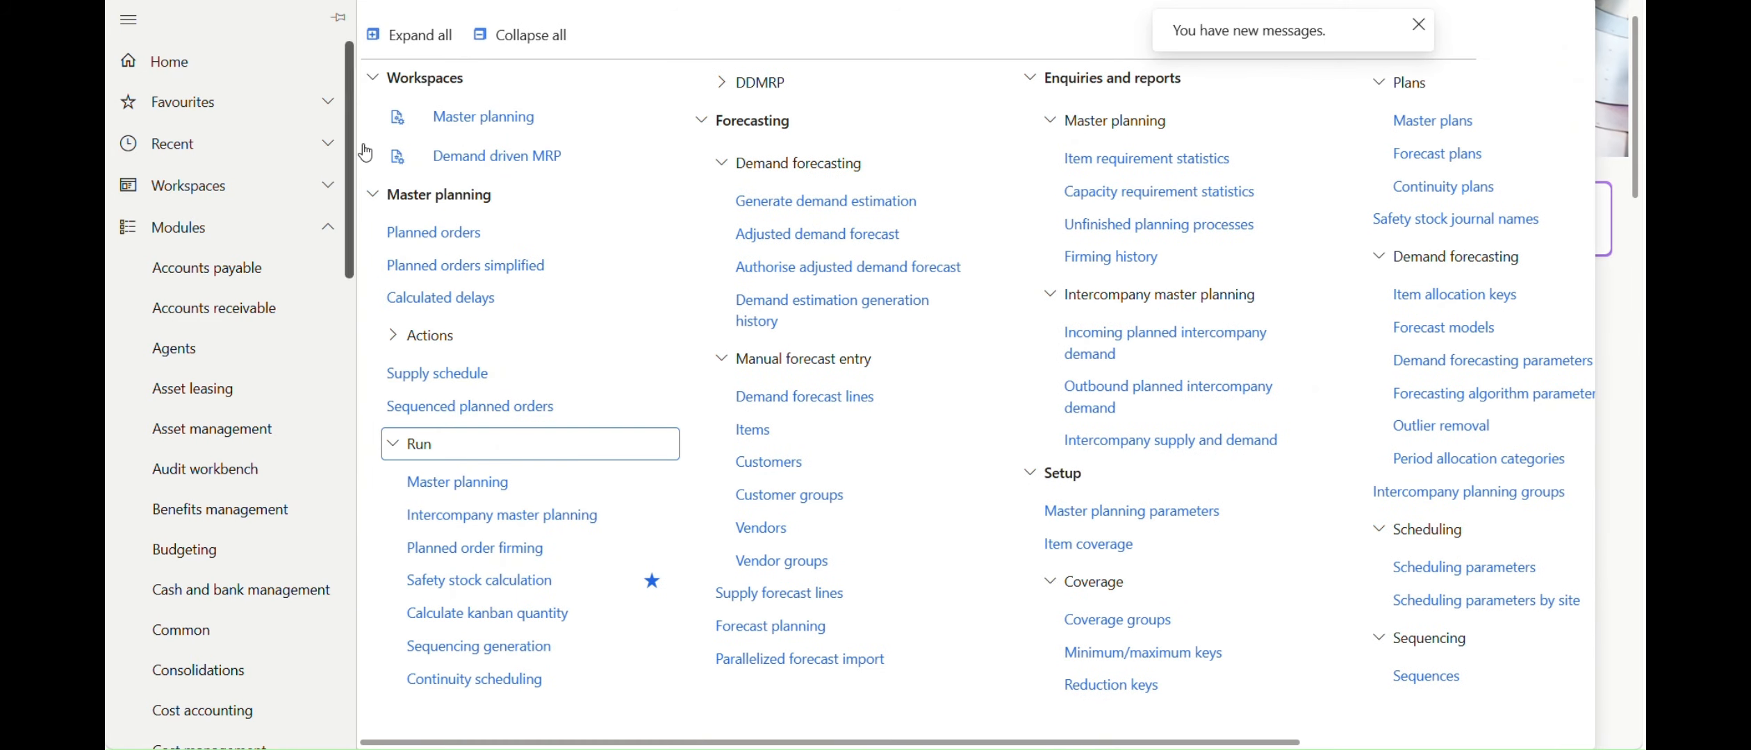
click(433, 234)
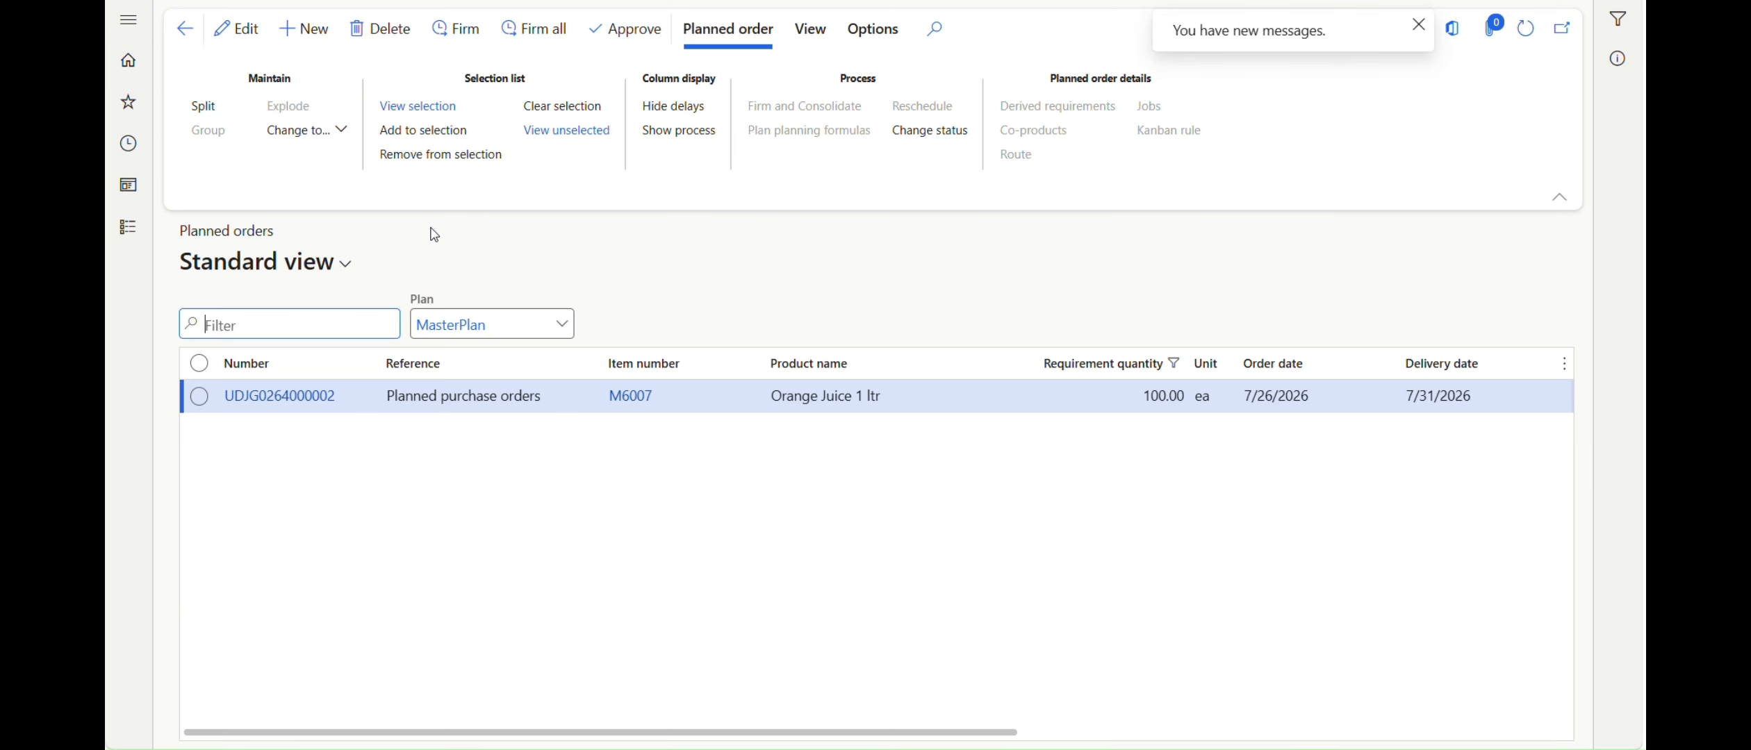
drag(917, 735, 1115, 735)
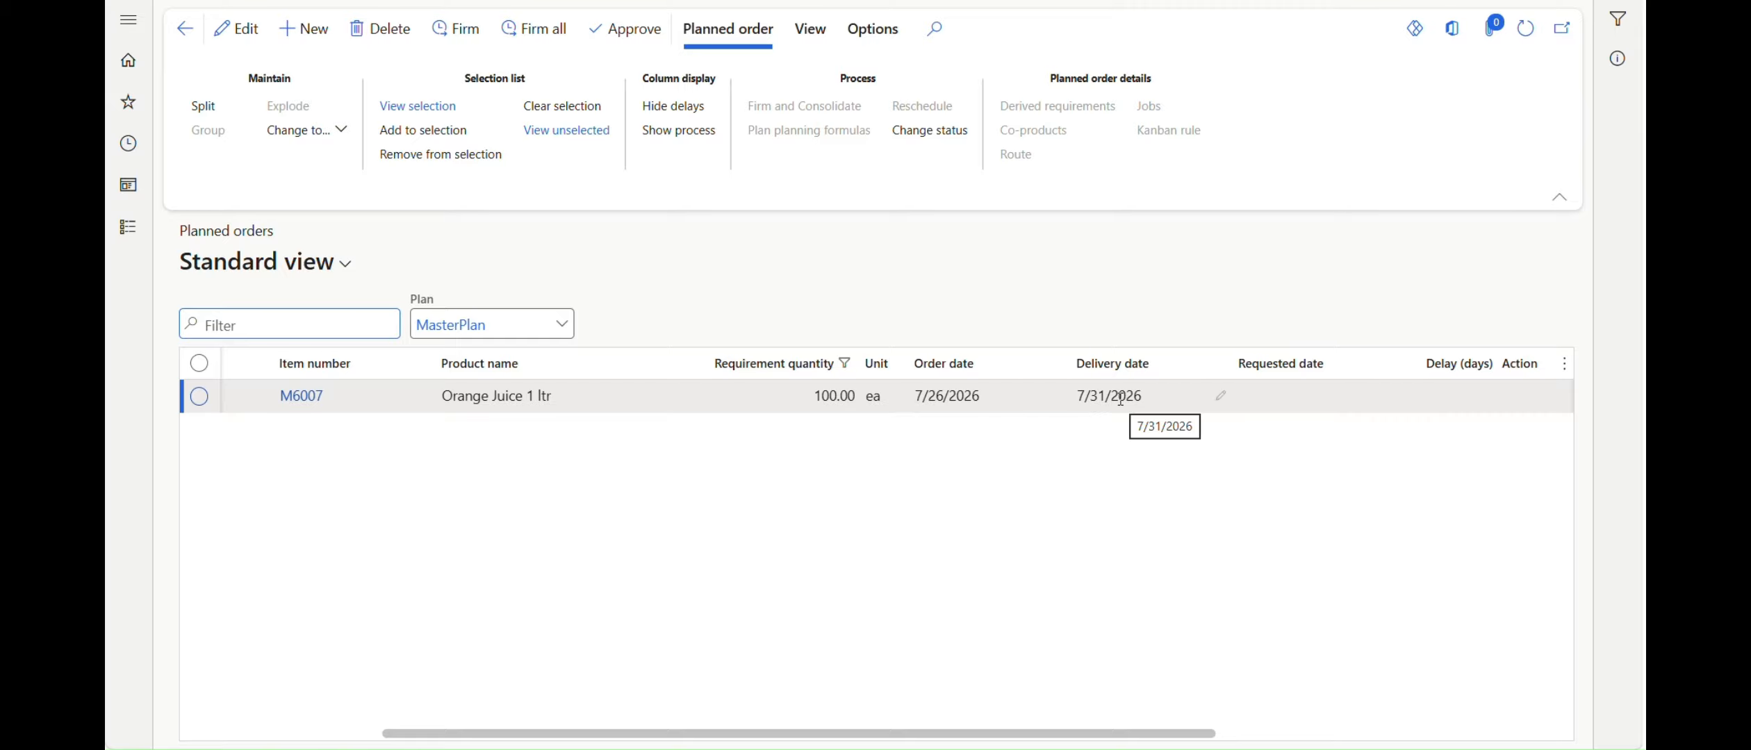
Try to firm the Orange Juice 1 ltr planned purchase order with update marking set to No
click(448, 31)
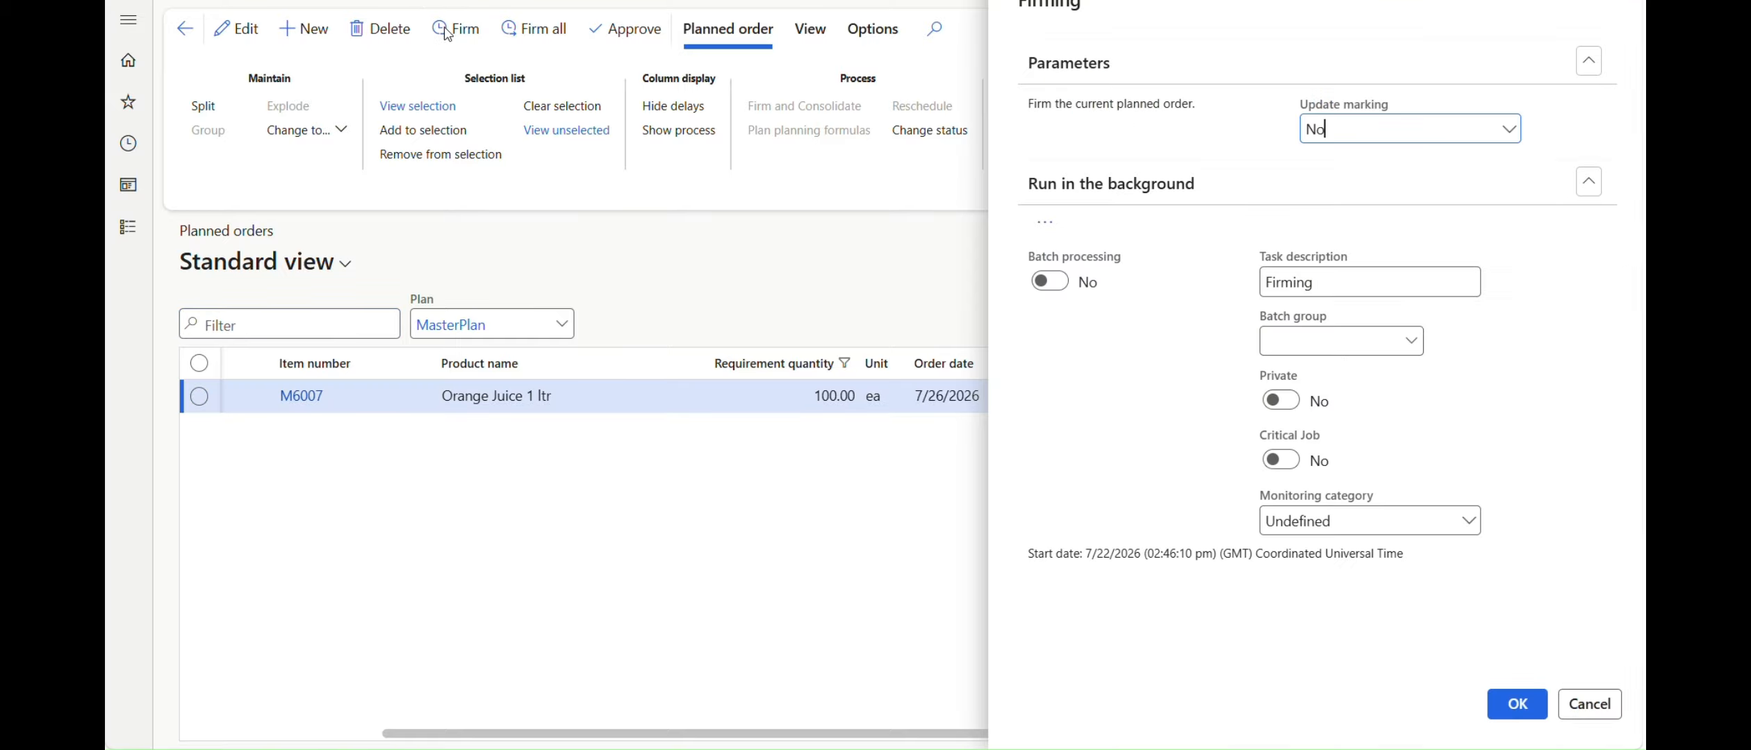
click(1518, 704)
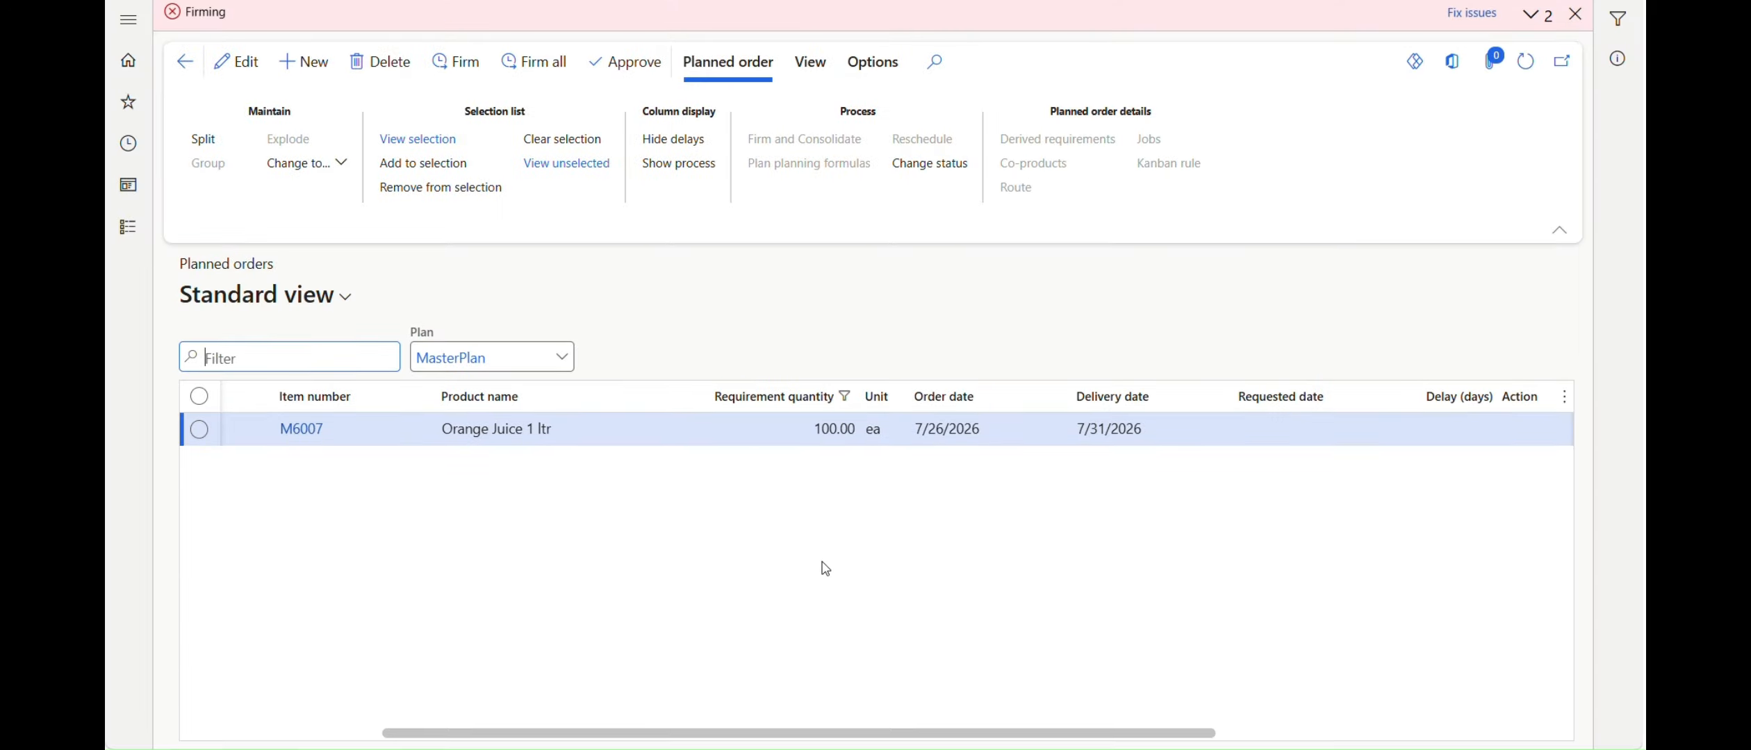
Assign vendor US-114 (Waterworks) to the Orange Juice 1 ltr planned order and dismiss the firming error
scroll(963, 709, right, 8)
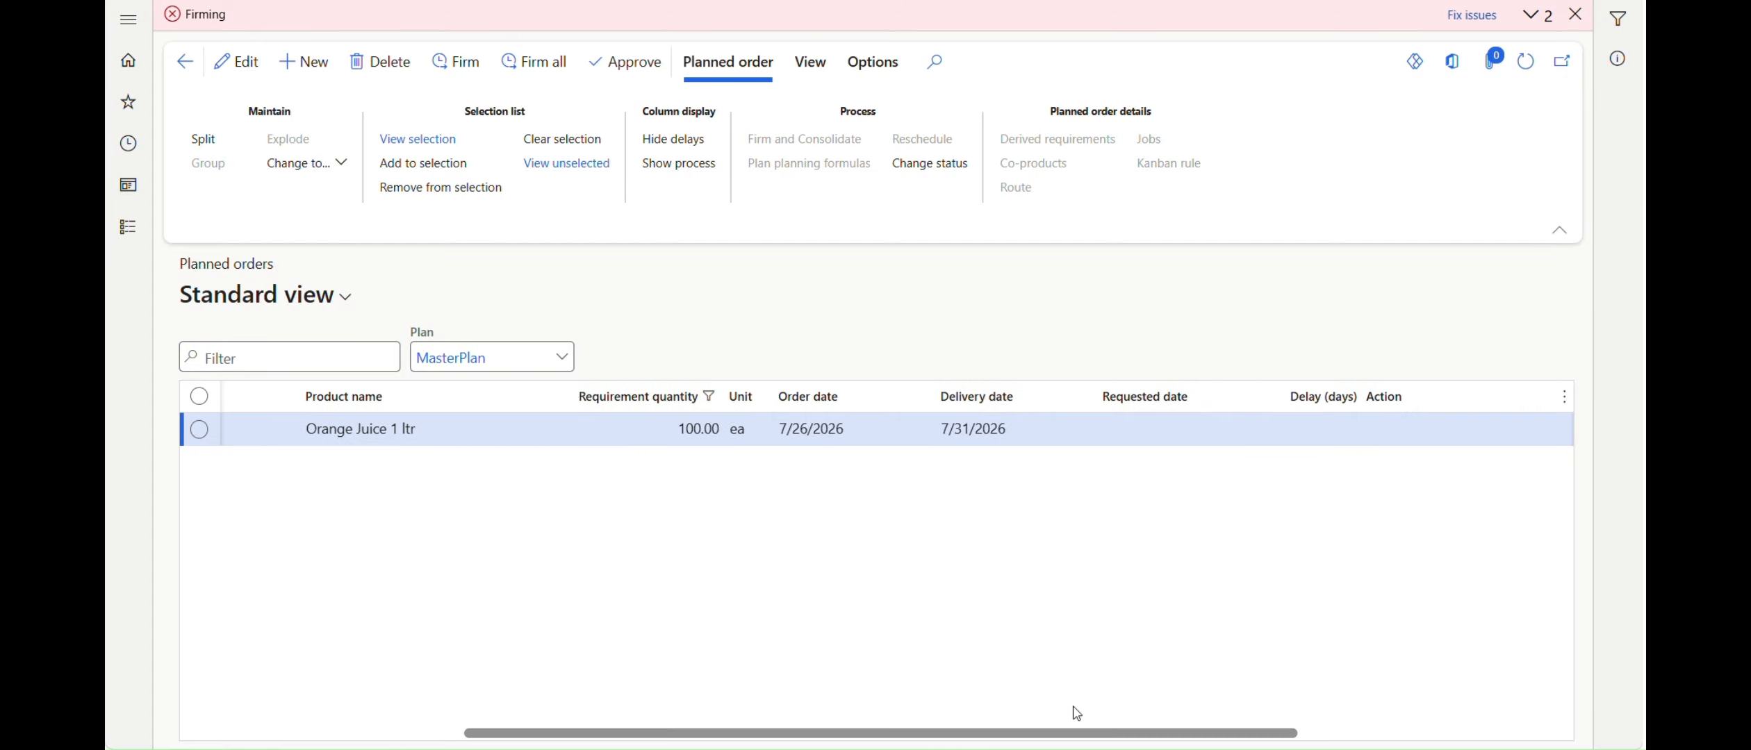
click(236, 75)
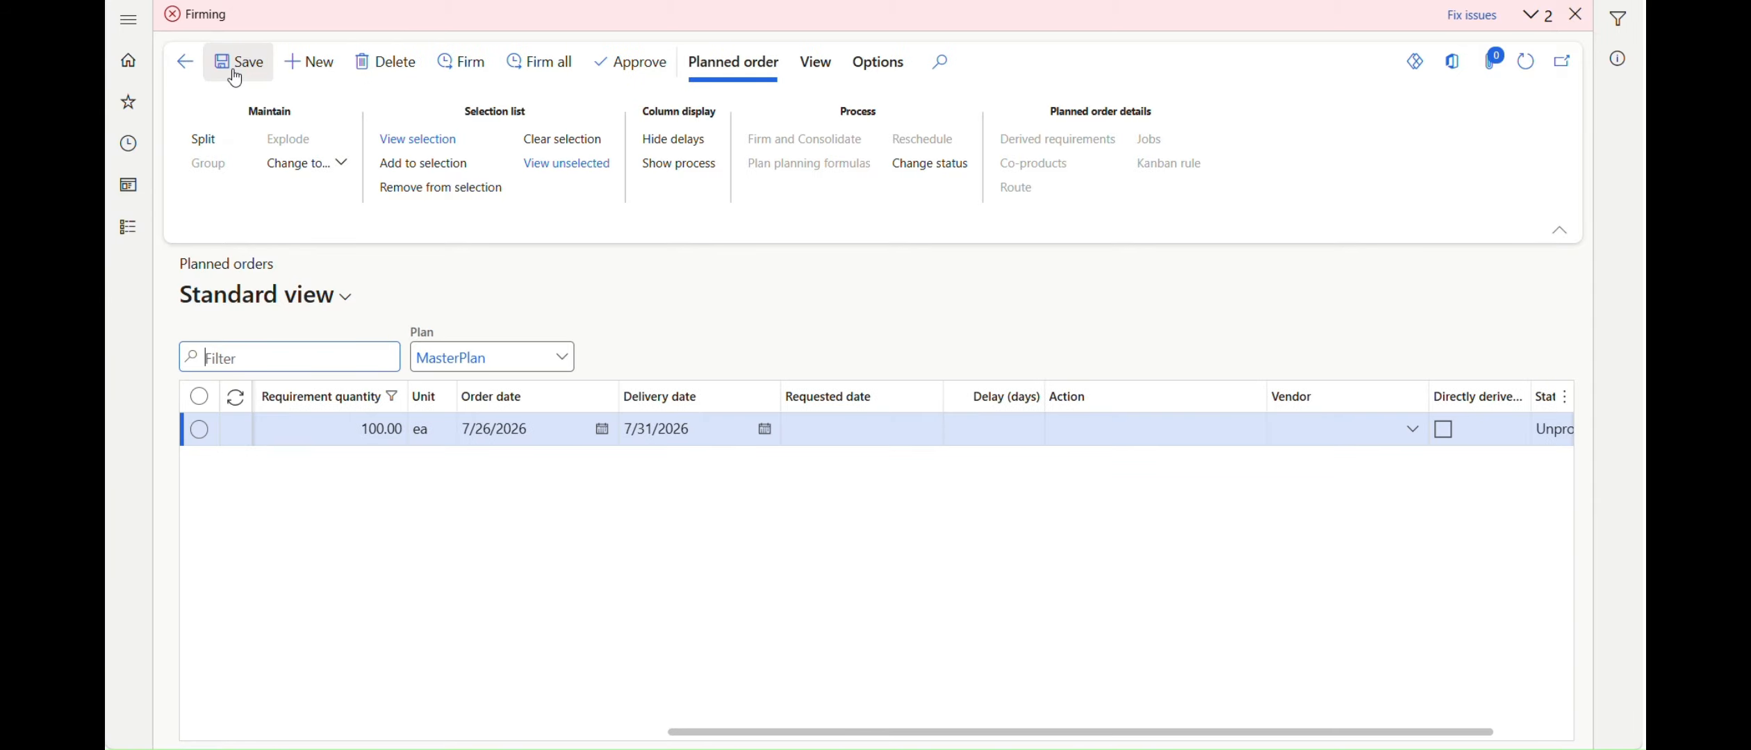
click(1418, 438)
click(1417, 439)
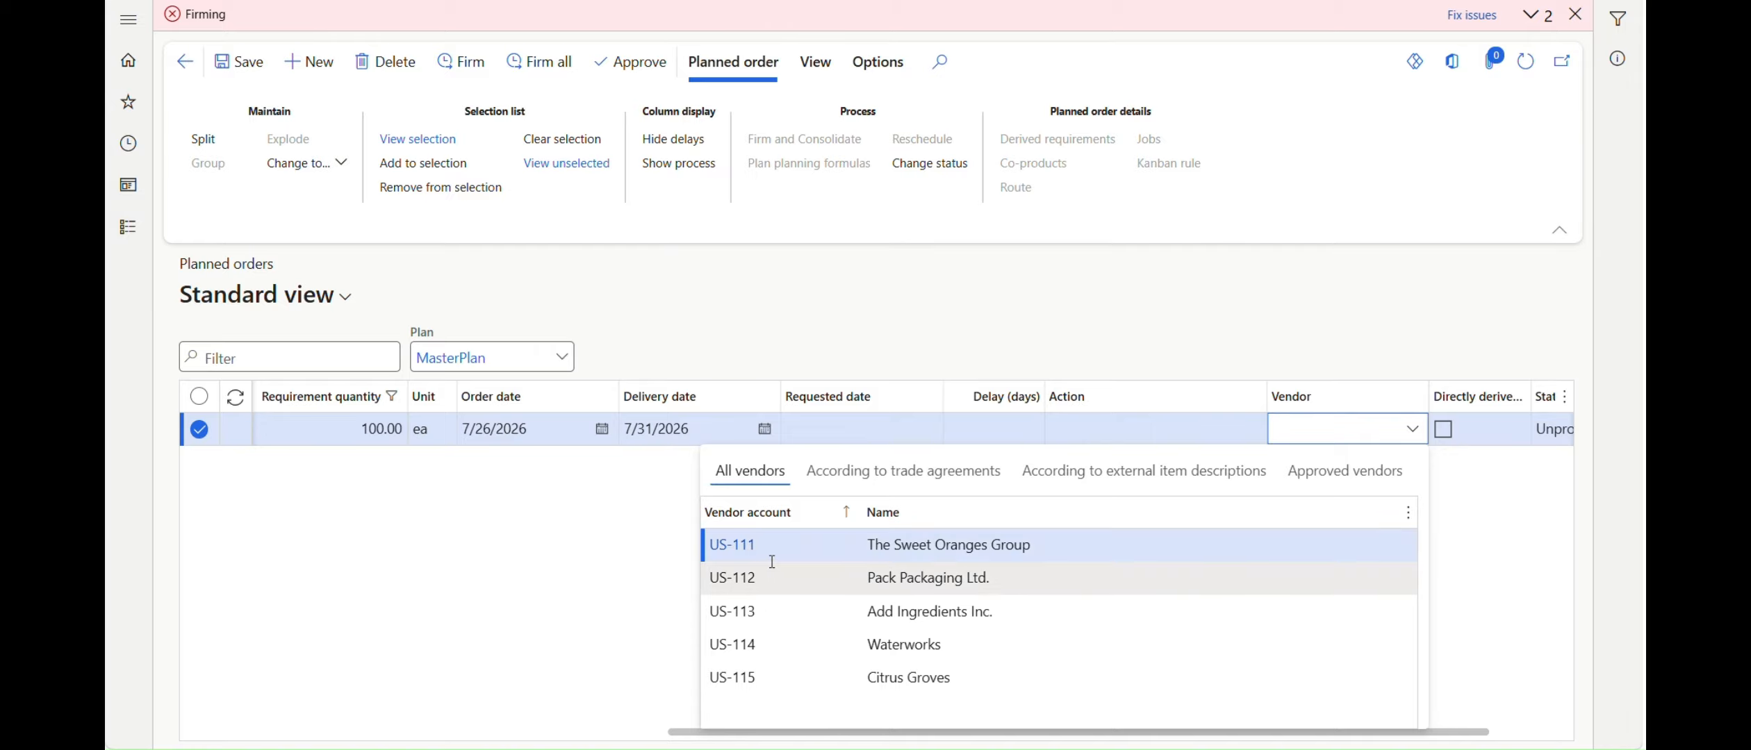
click(799, 646)
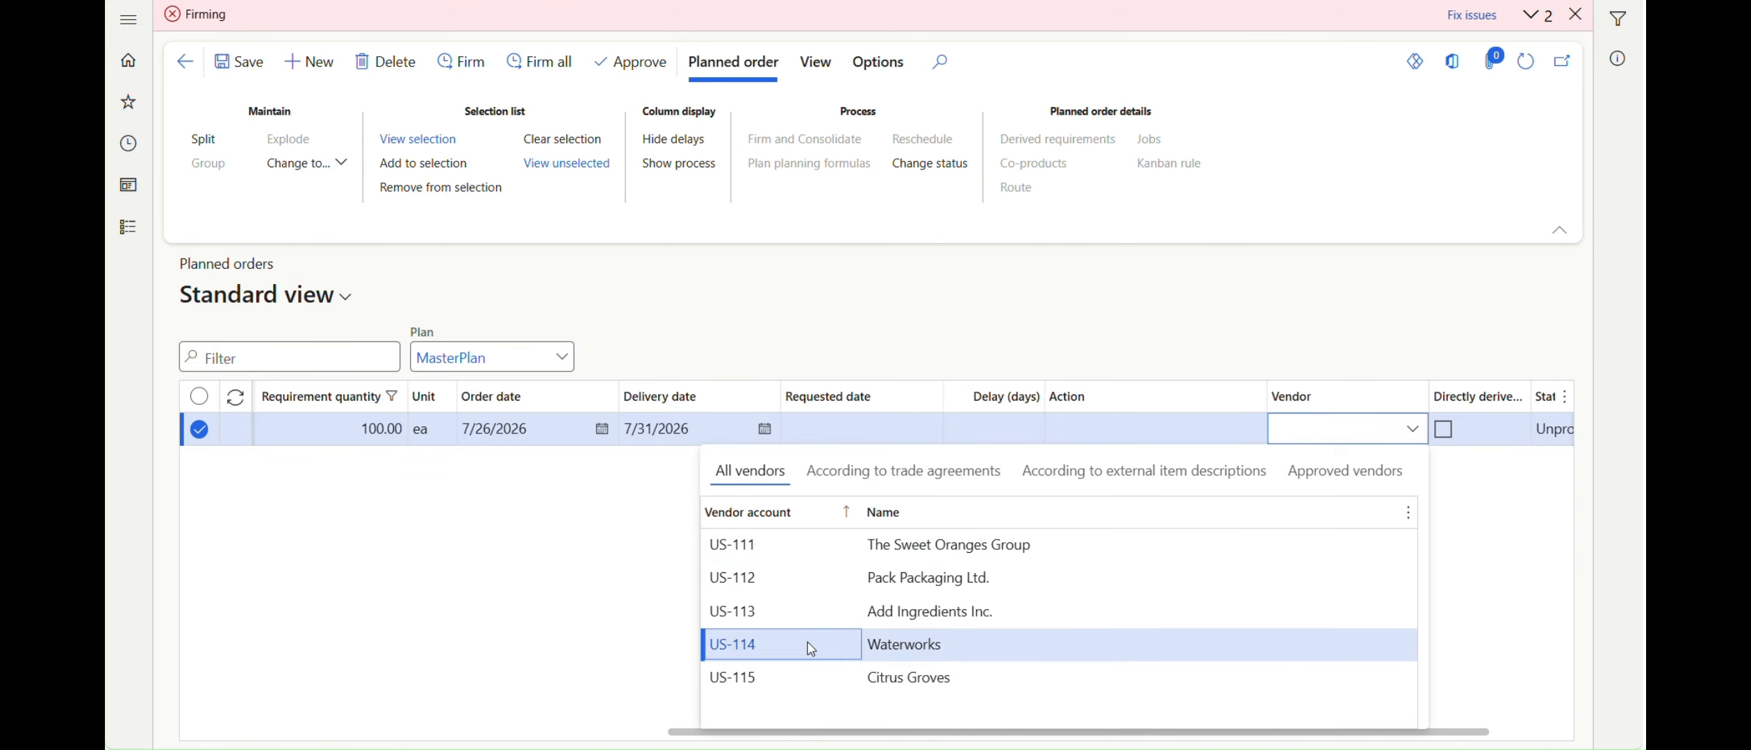
click(1576, 16)
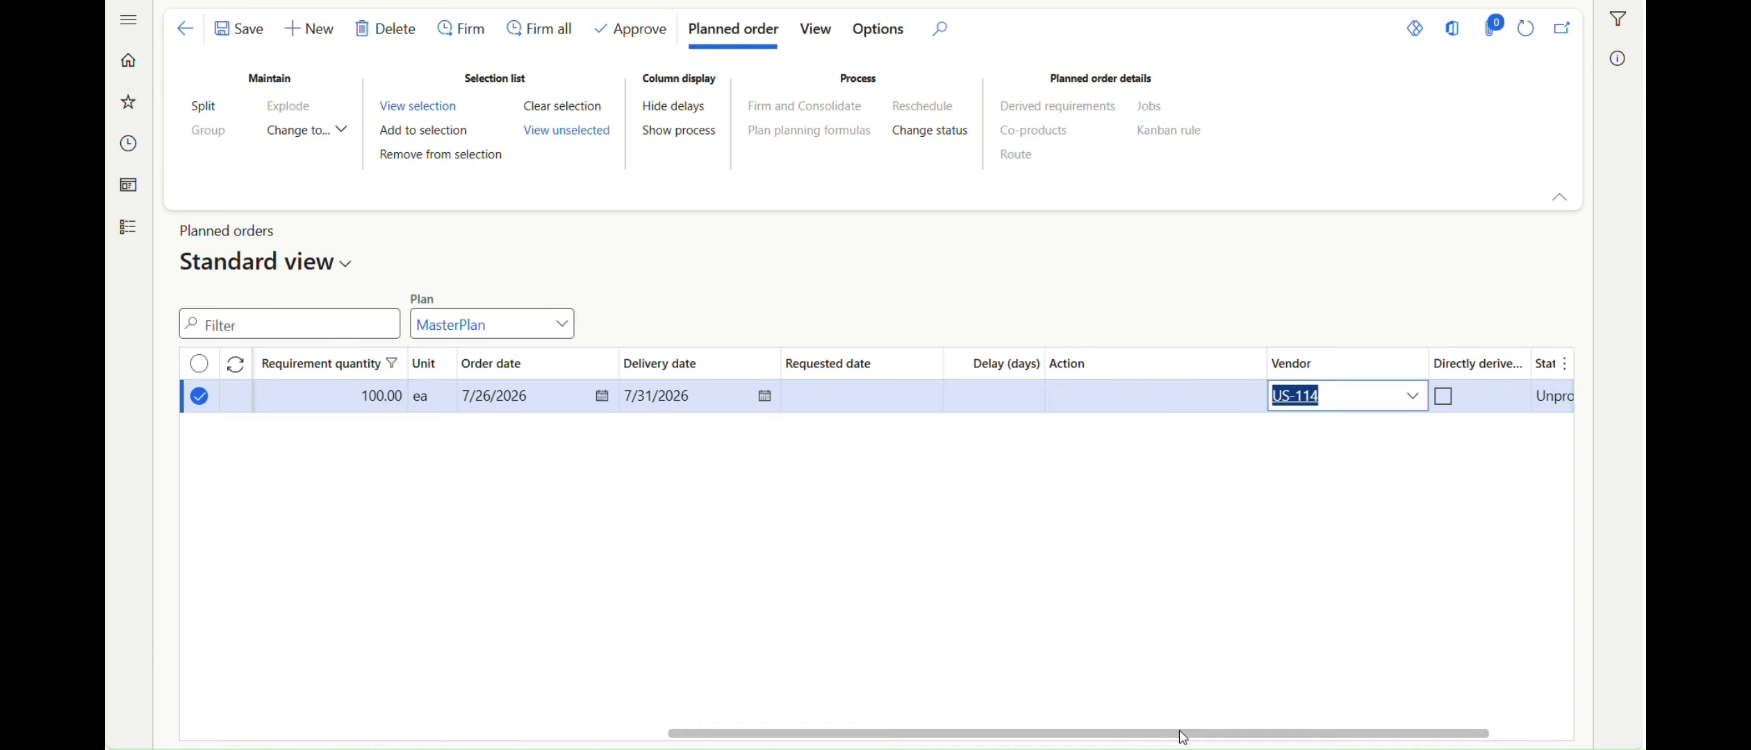
Compare the planned order's order and delivery dates with the July 2026 system calendar
drag(1126, 734, 859, 713)
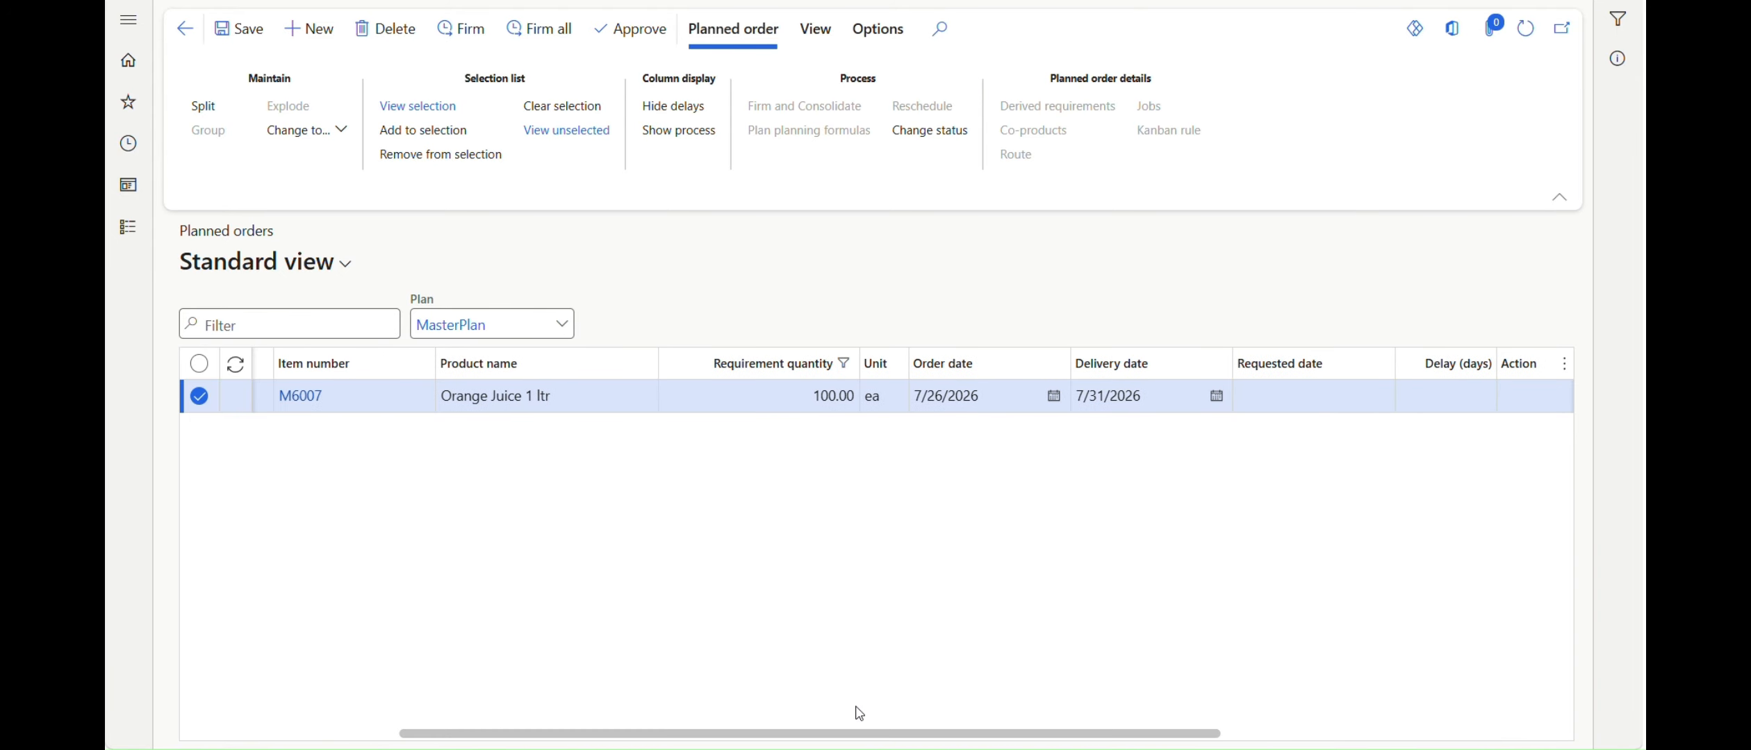
click(490, 110)
key(super+n)
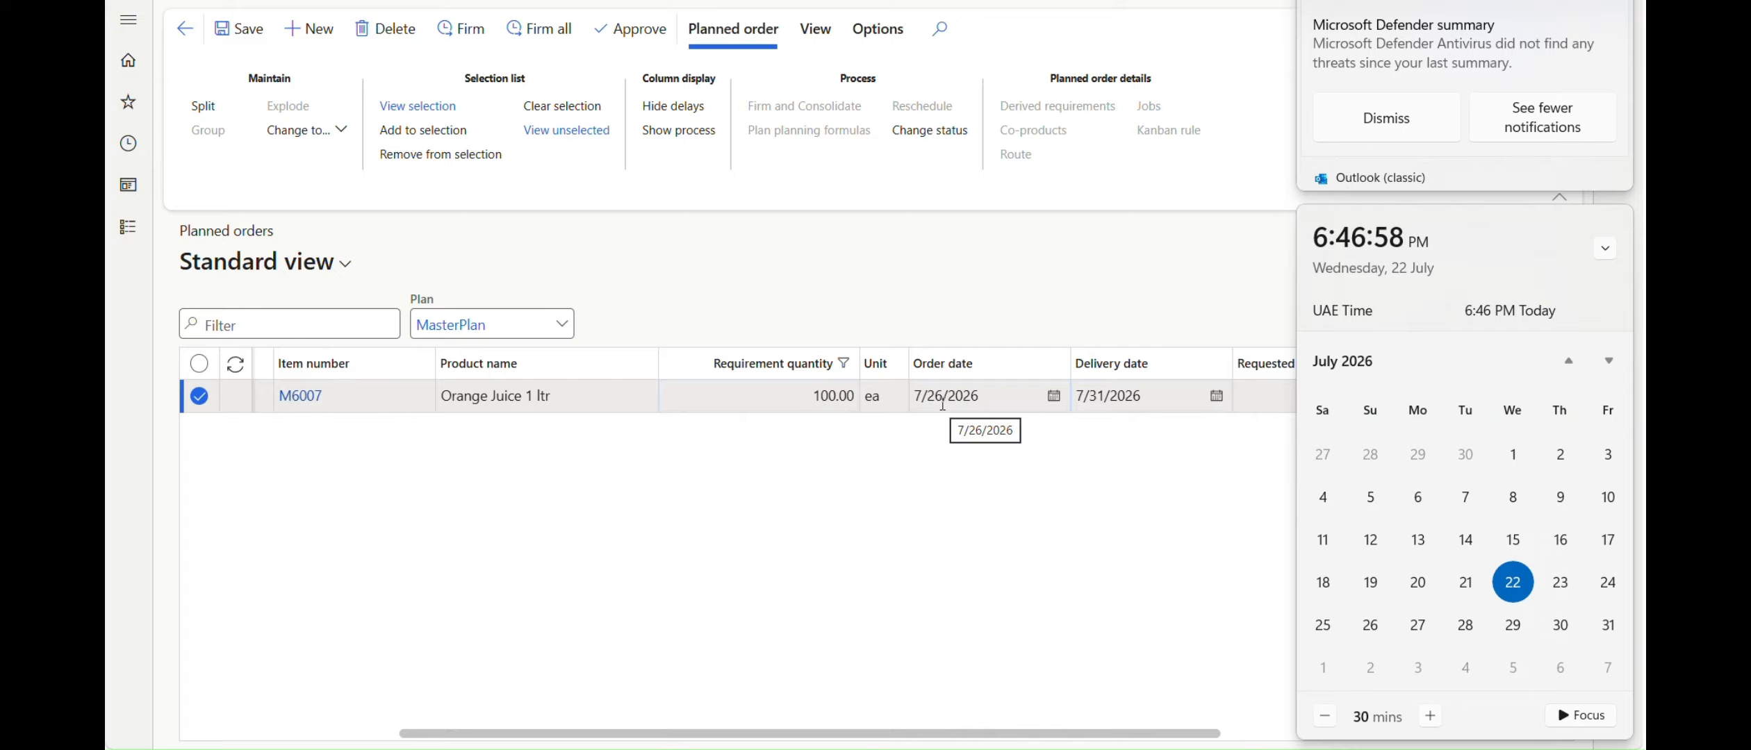
click(1097, 550)
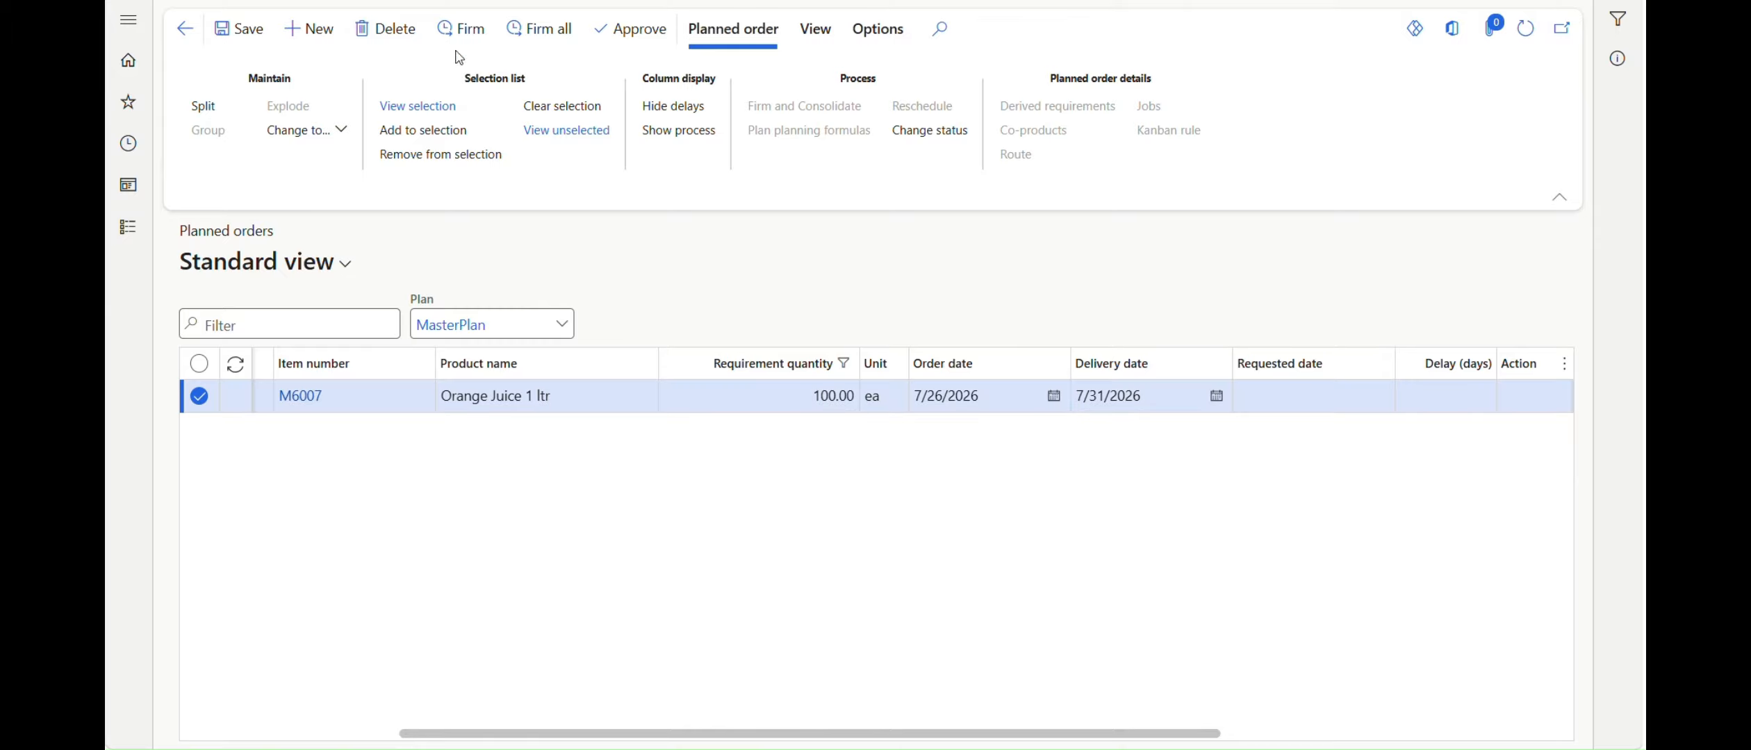
Open the coverage groups setup in the Master planning module
key(ctrl+Tab)
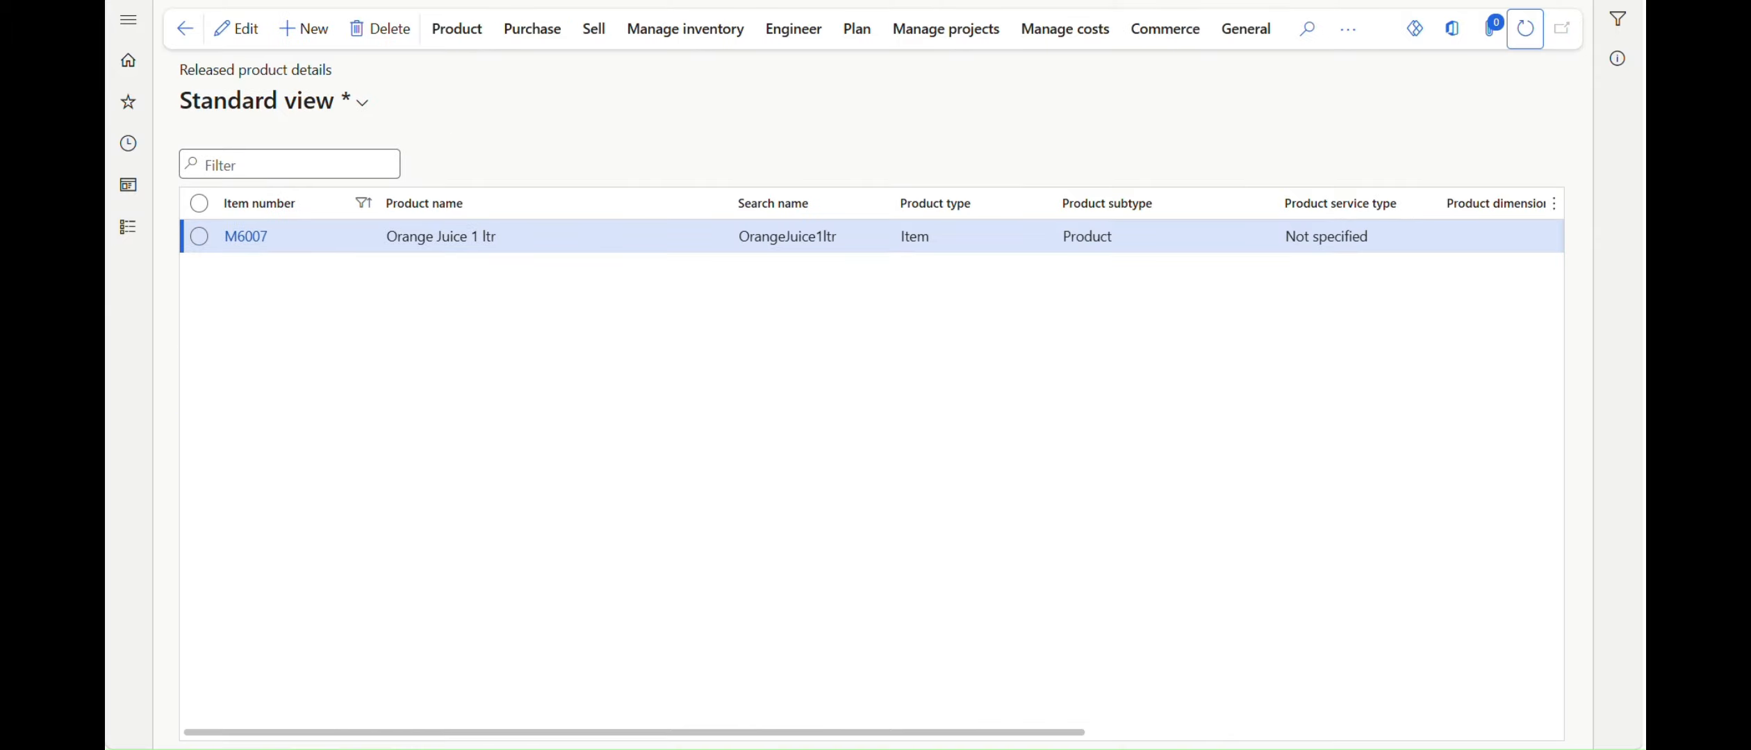
click(127, 20)
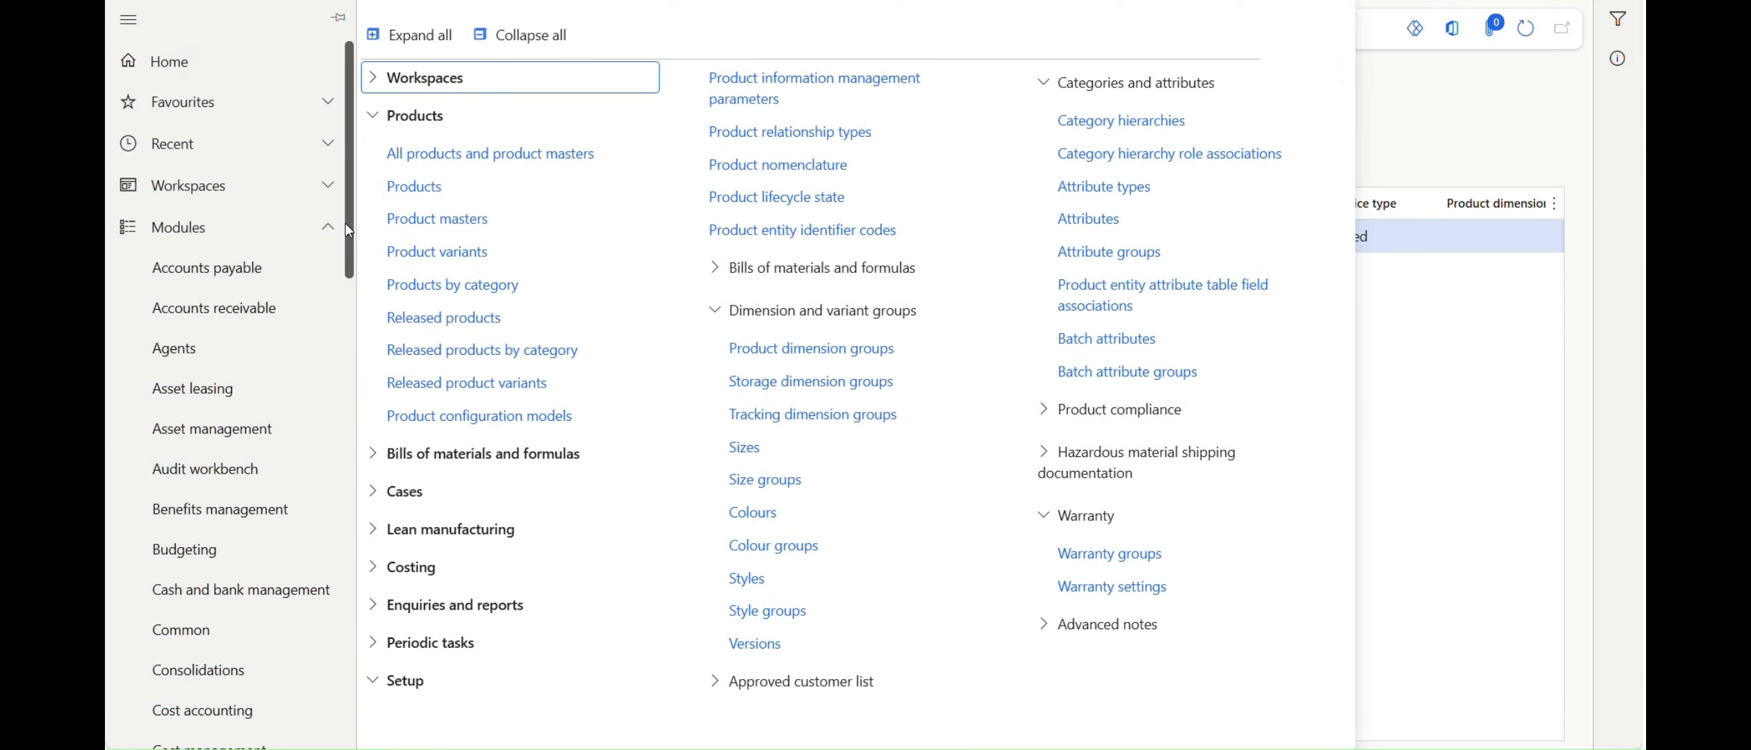
scroll(344, 223, down, 10)
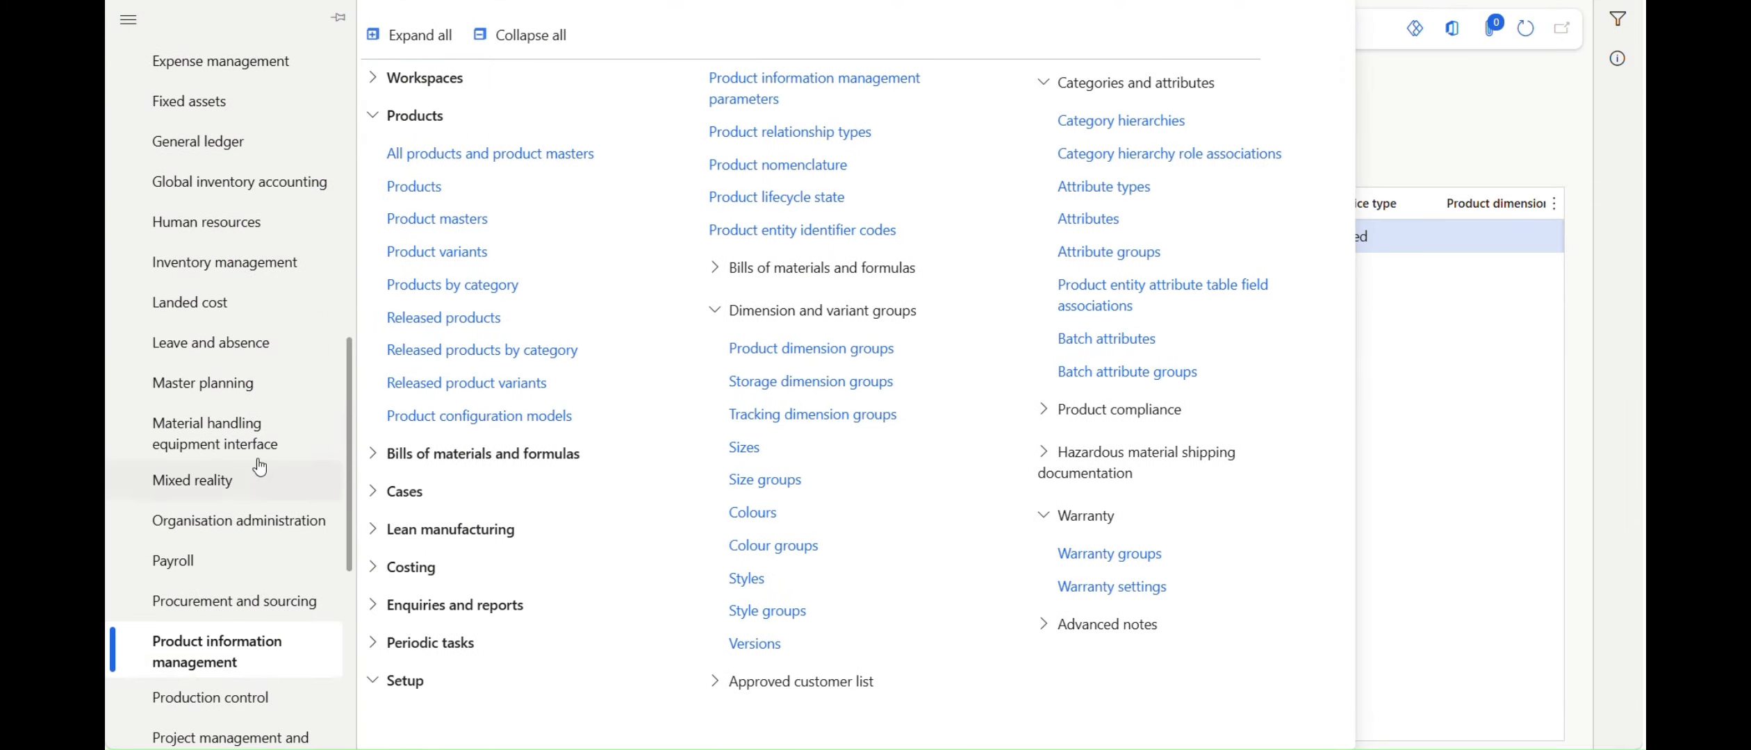
click(211, 397)
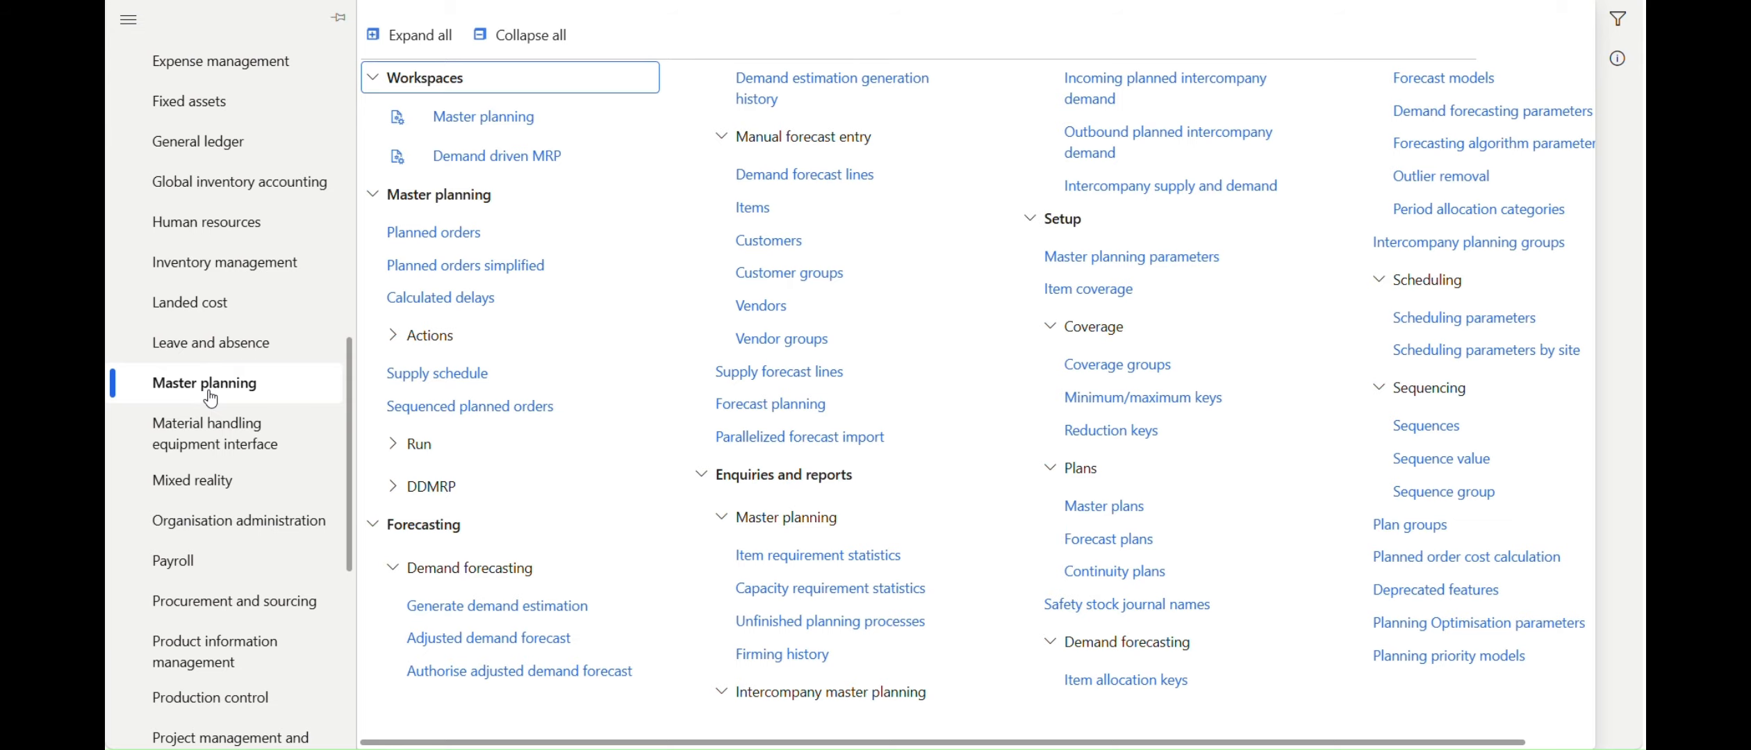
click(1087, 364)
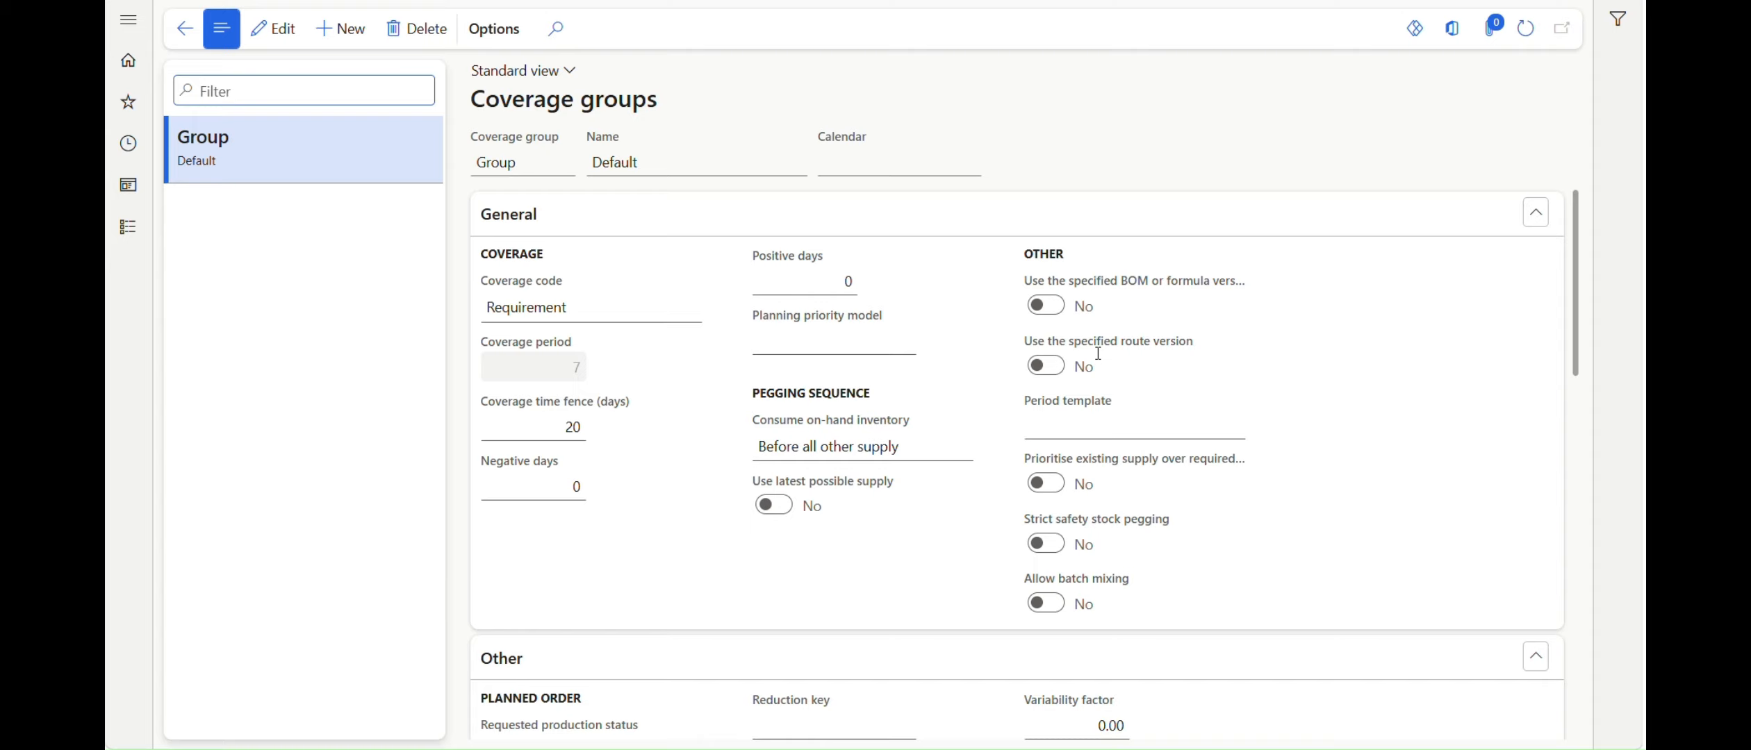
Set the receipt margin added to requirement date to 2 days for the Default coverage group and leave its setup page
click(273, 28)
scroll(927, 316, down, 4)
scroll(927, 317, down, 3)
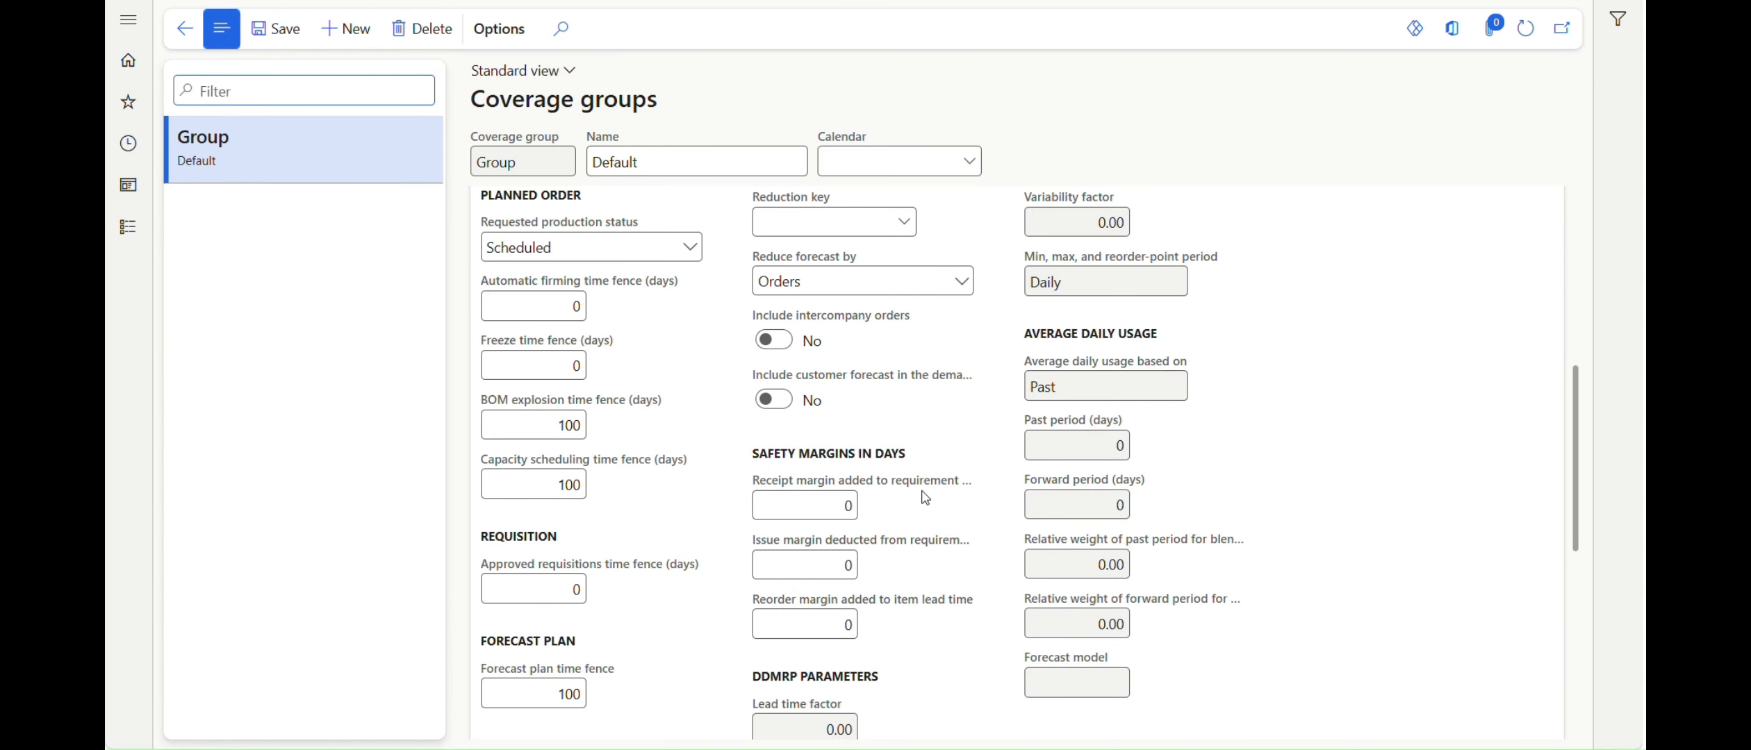
click(848, 506)
text(2)
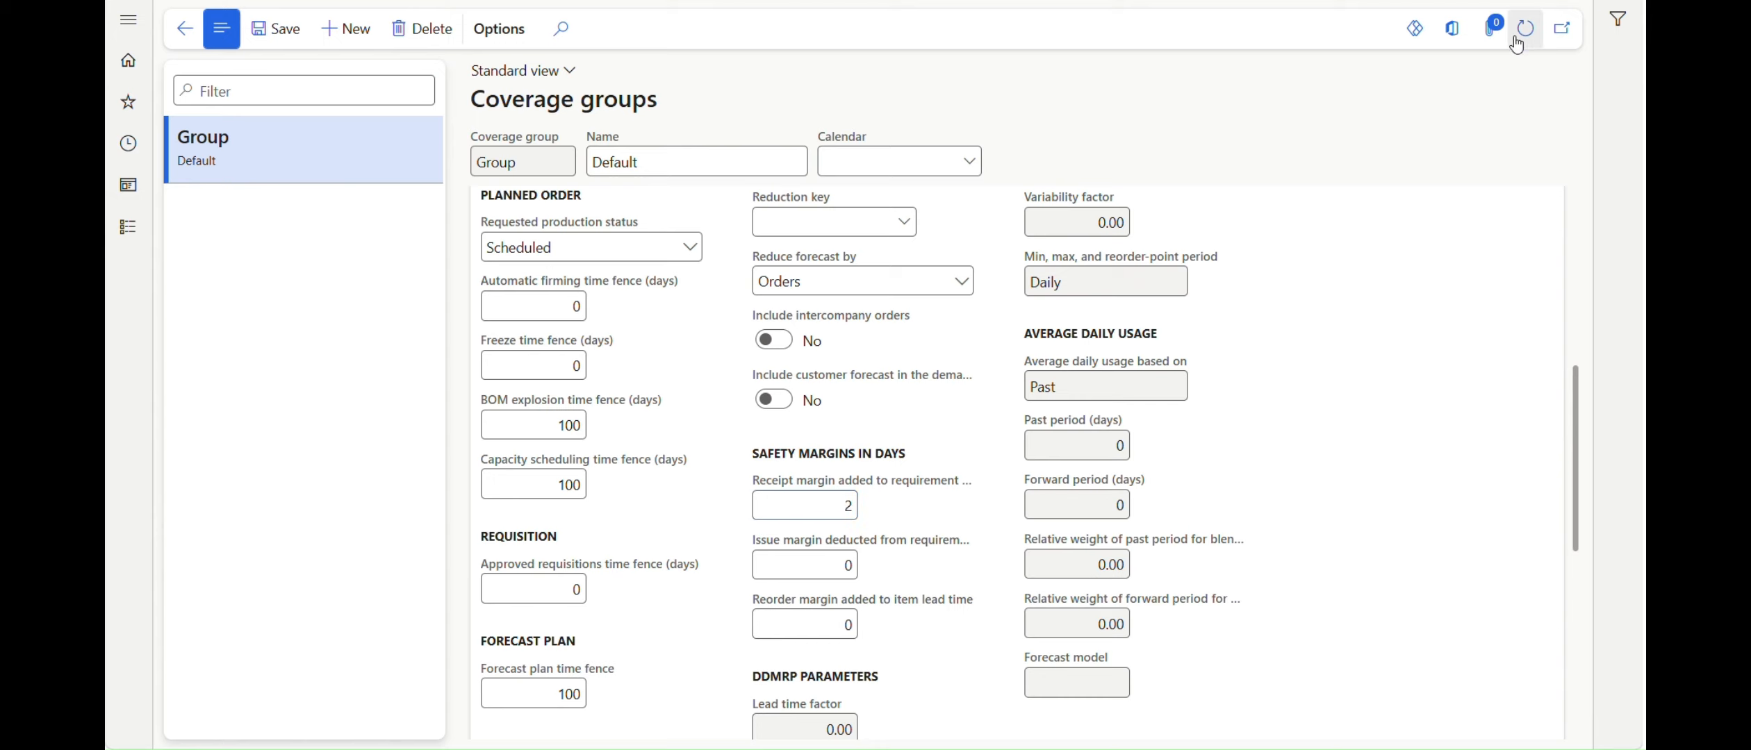
click(1518, 43)
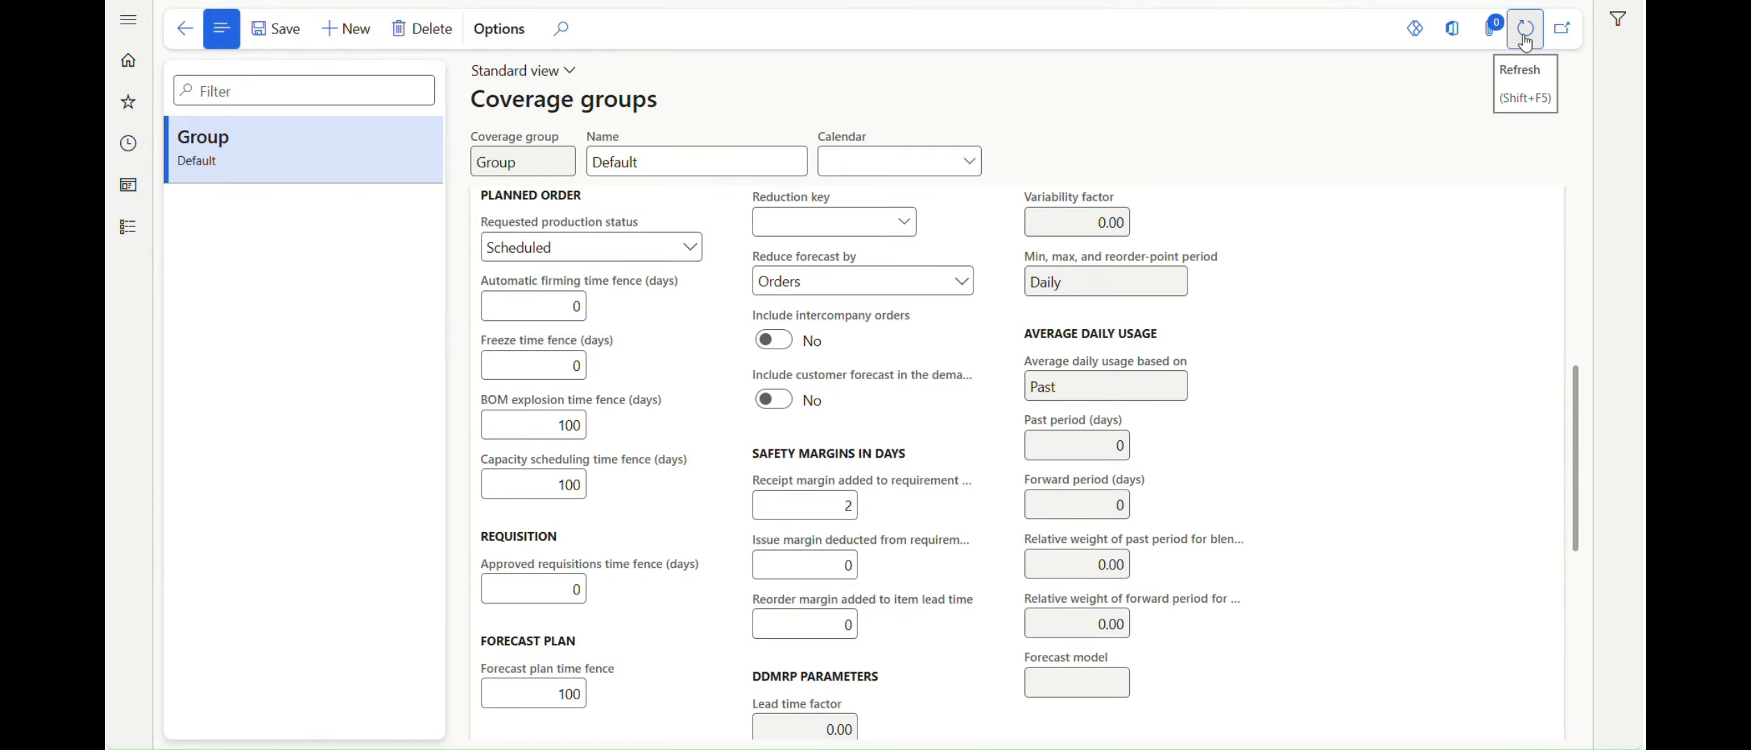
click(184, 28)
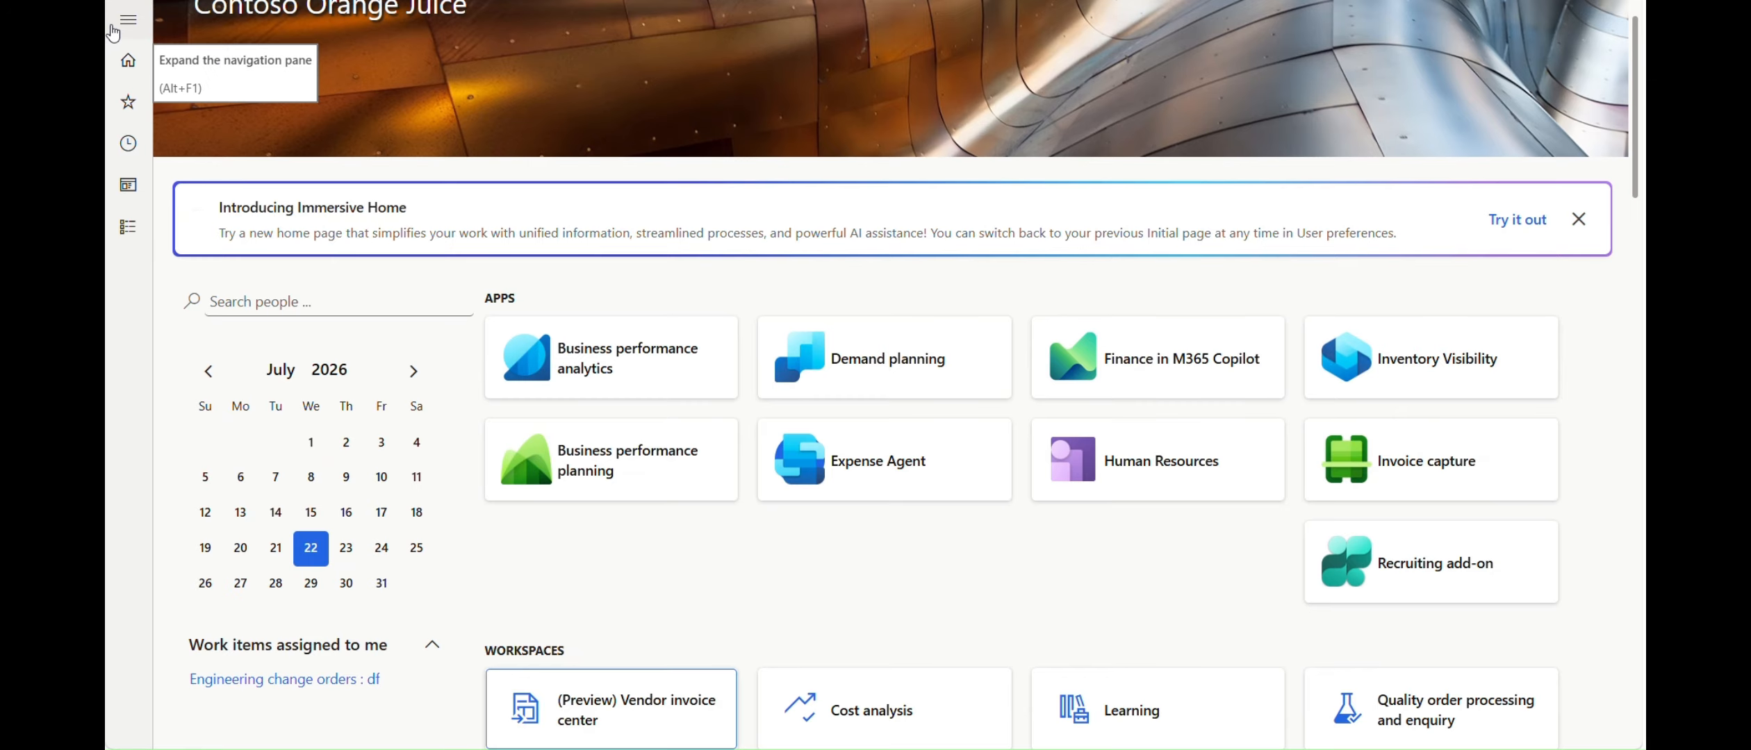
Run master planning for item M6007 on plan MasterPlan
click(113, 31)
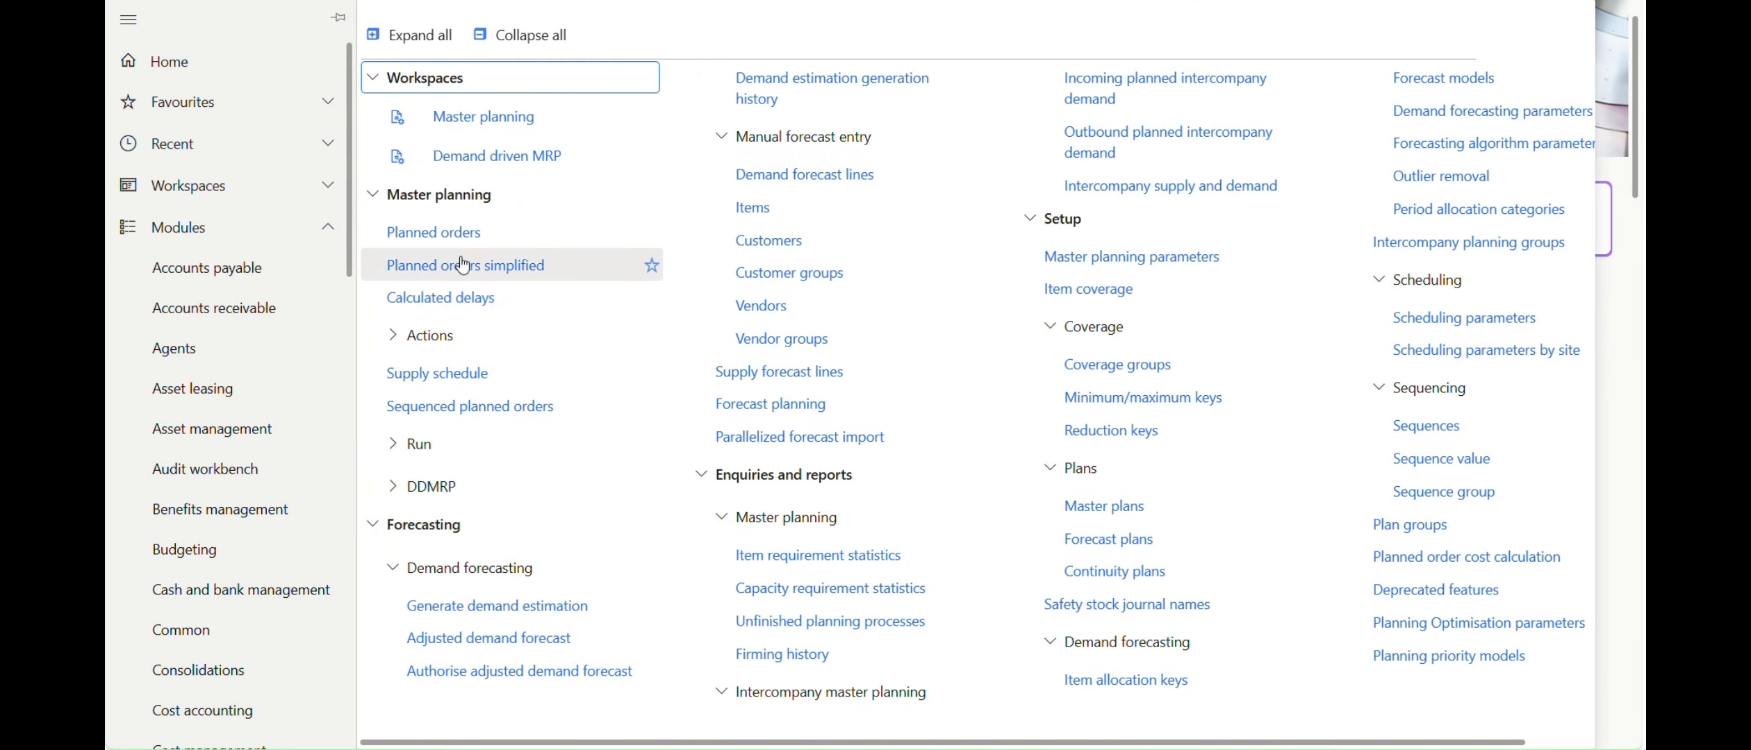
click(419, 445)
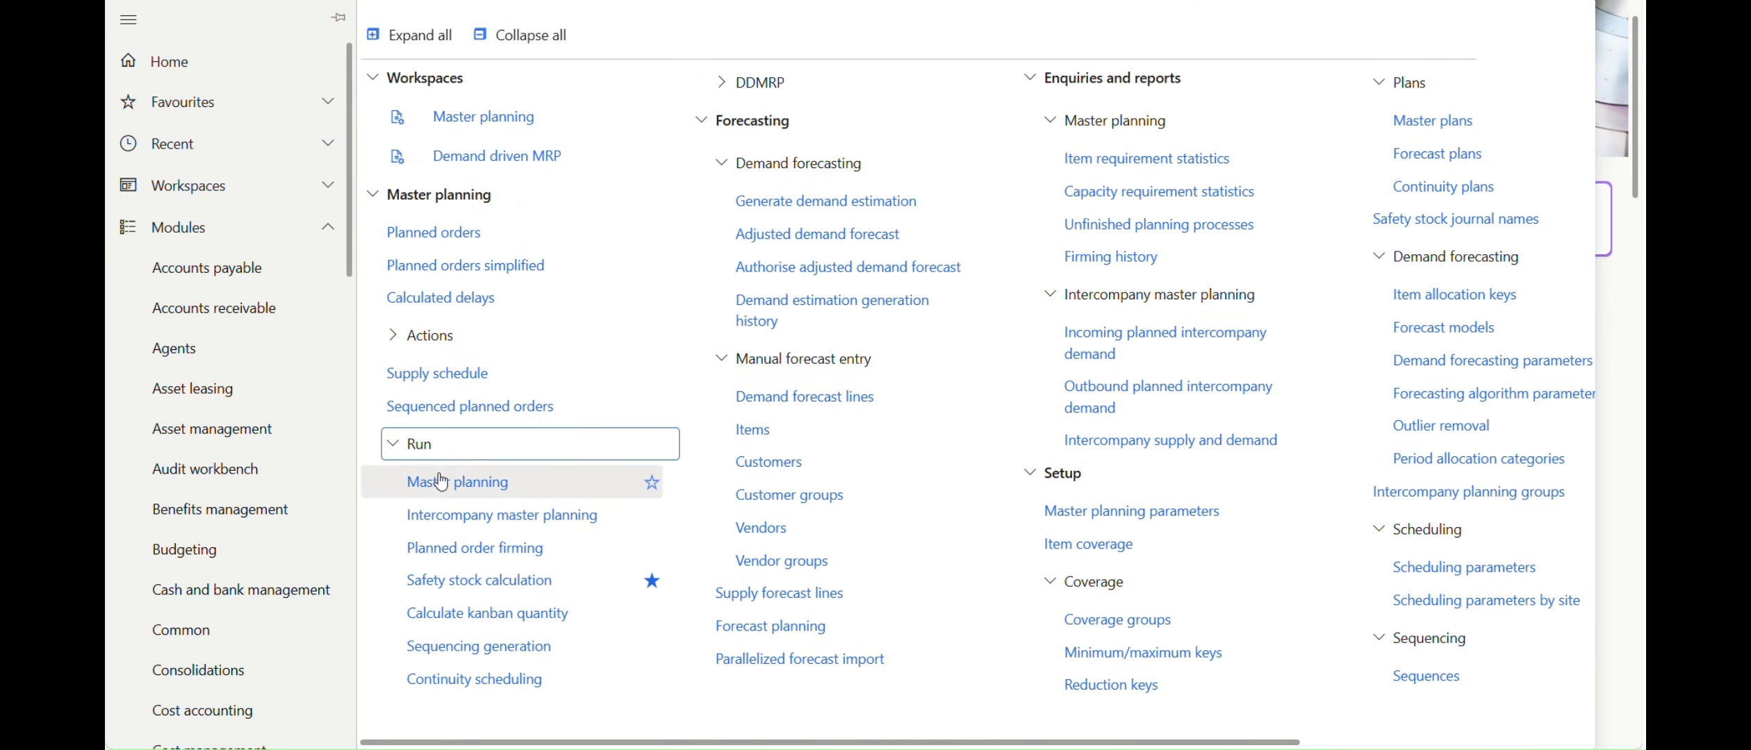
click(450, 484)
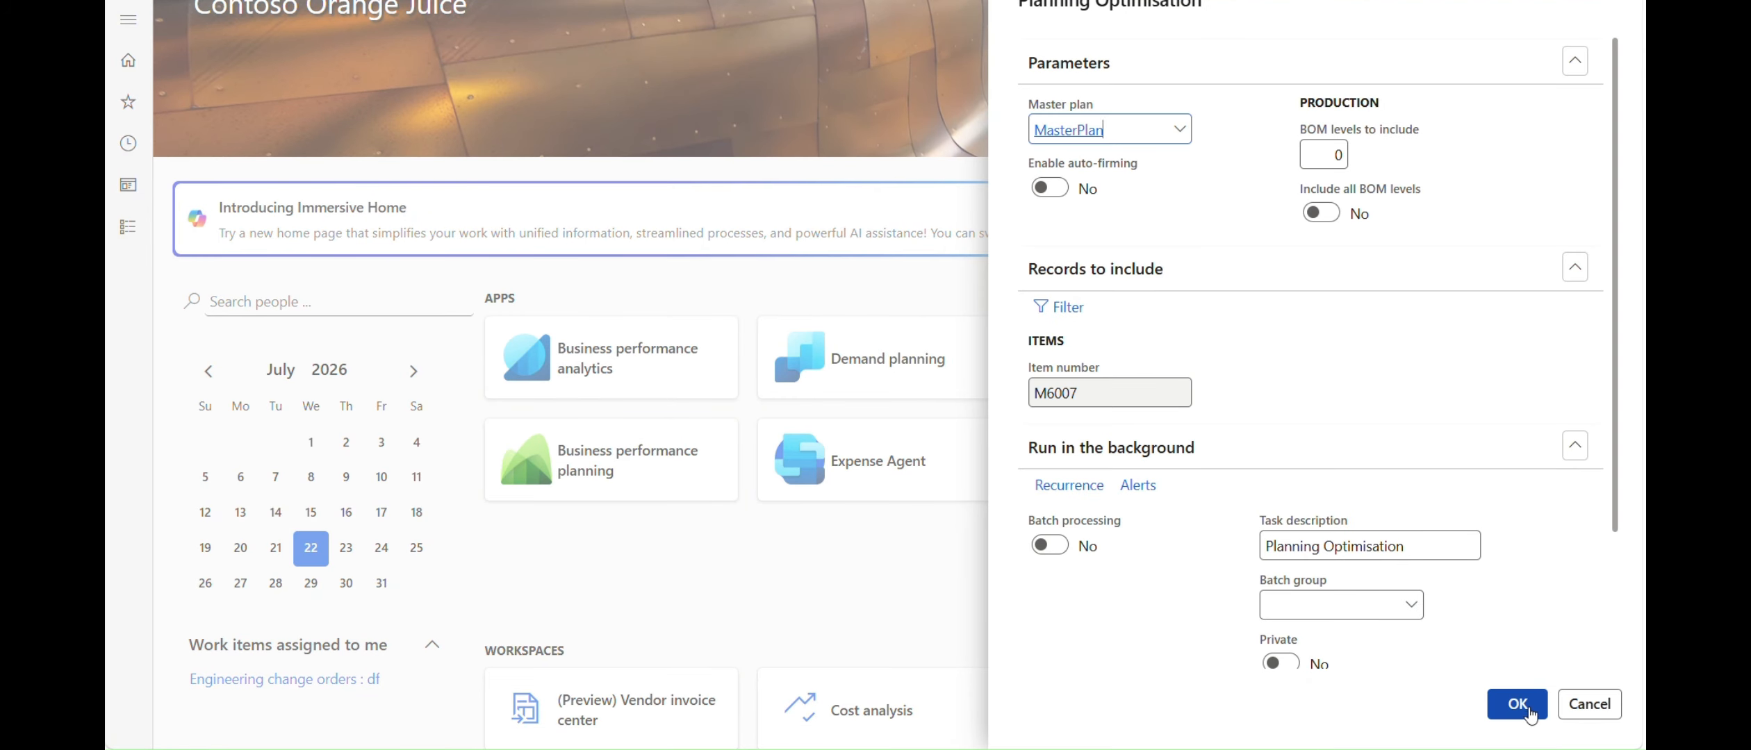
click(1532, 714)
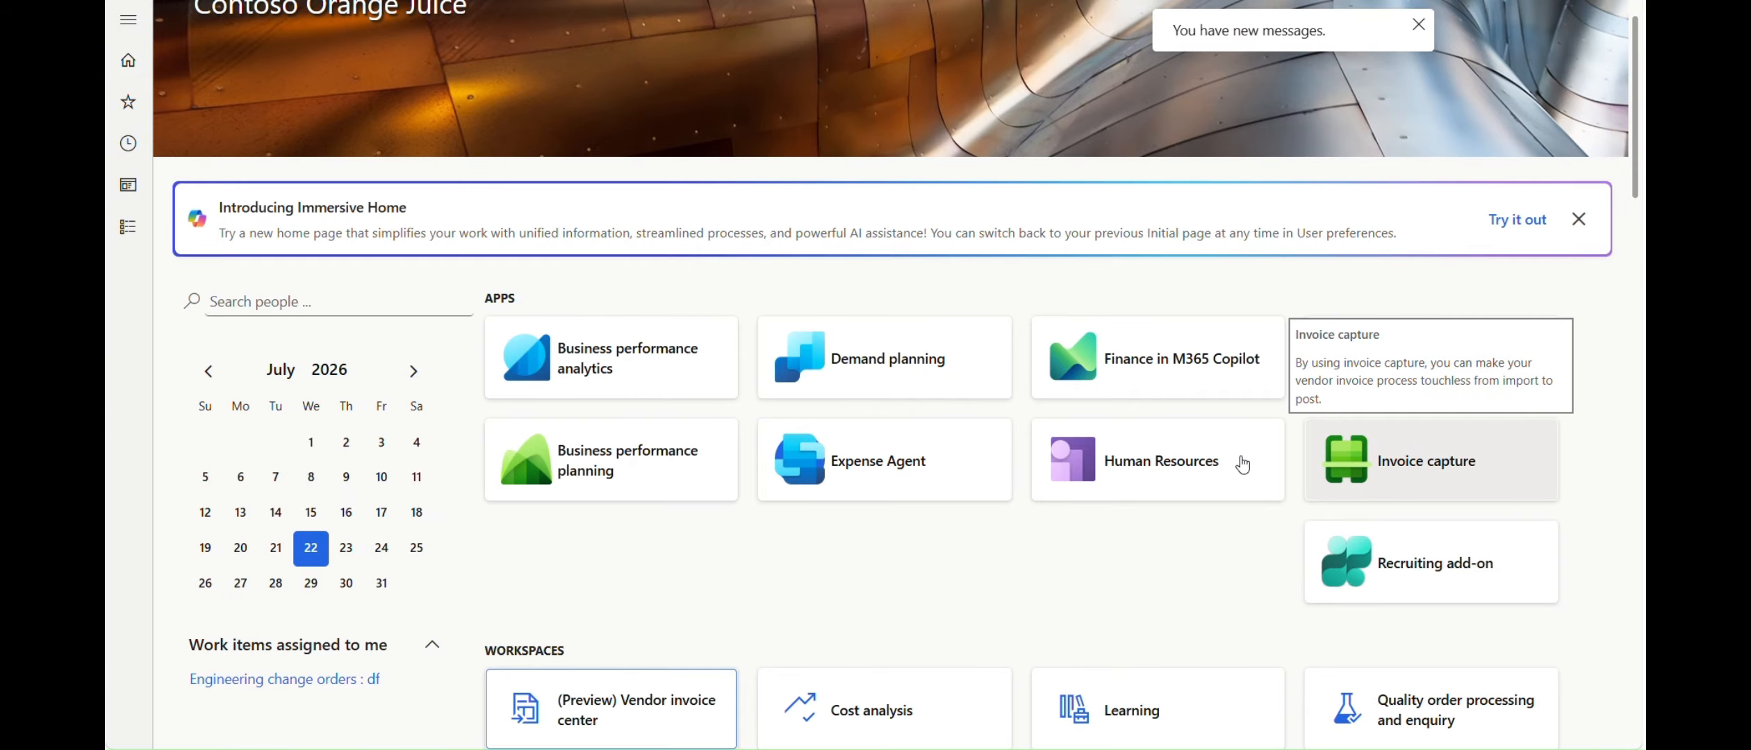
Open the planned orders and examine the Orange Juice 1 ltr order's order, delivery and requested dates
click(128, 28)
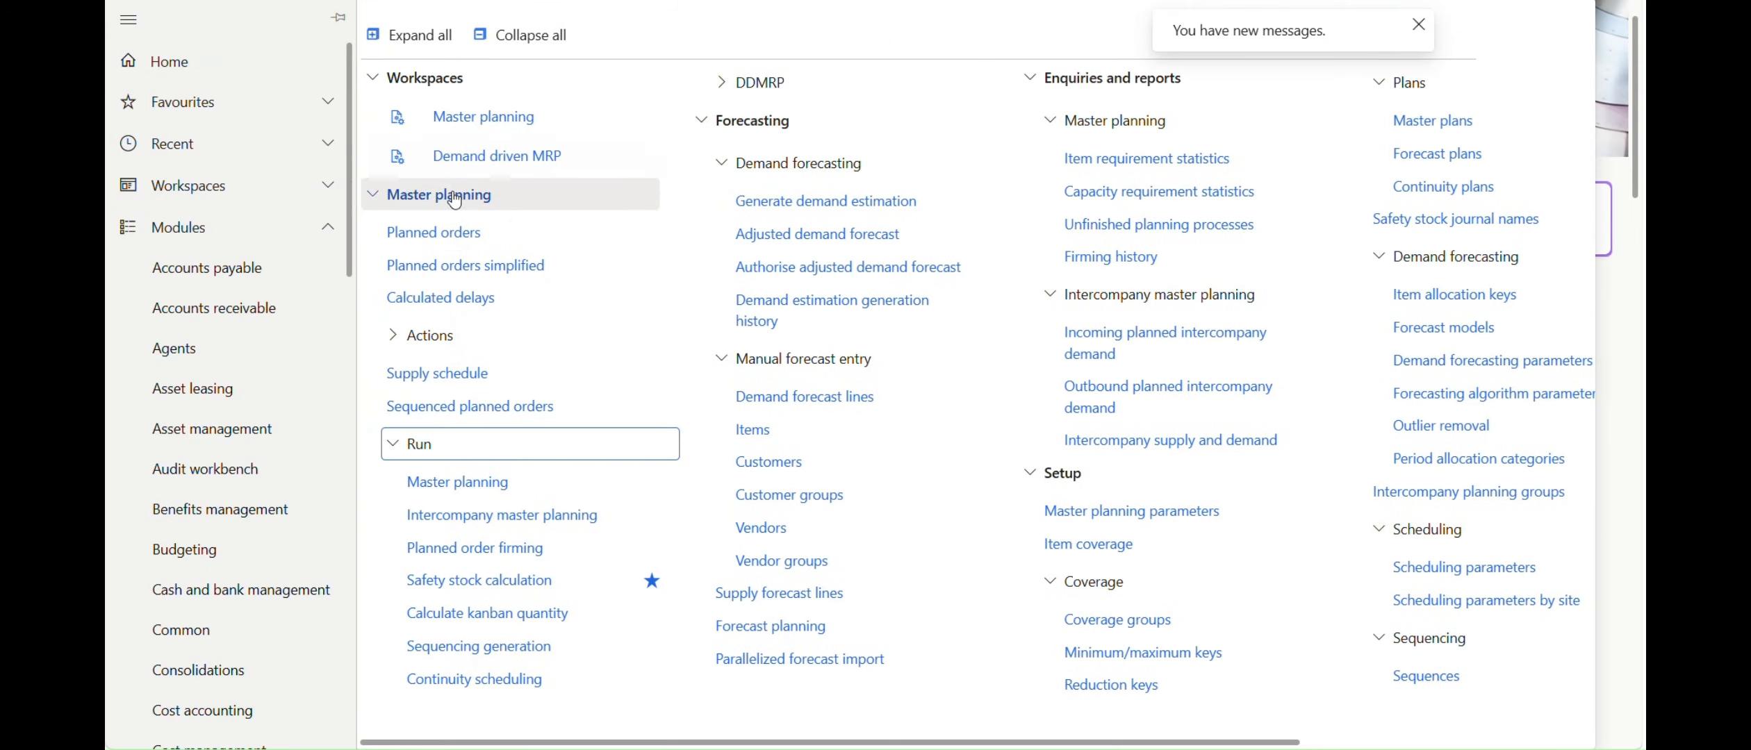
click(484, 235)
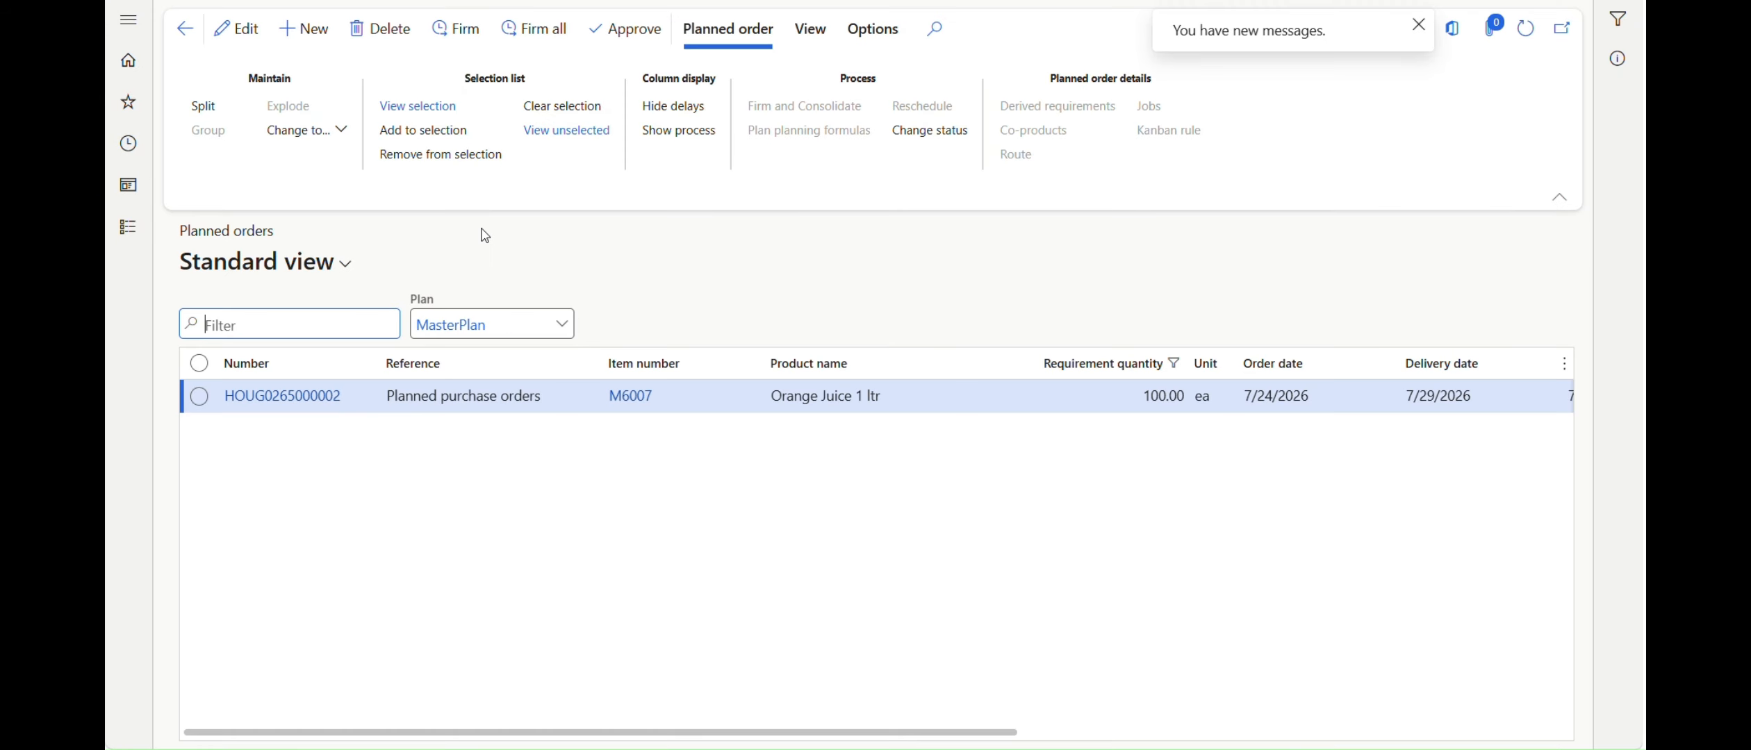
drag(942, 731, 1134, 724)
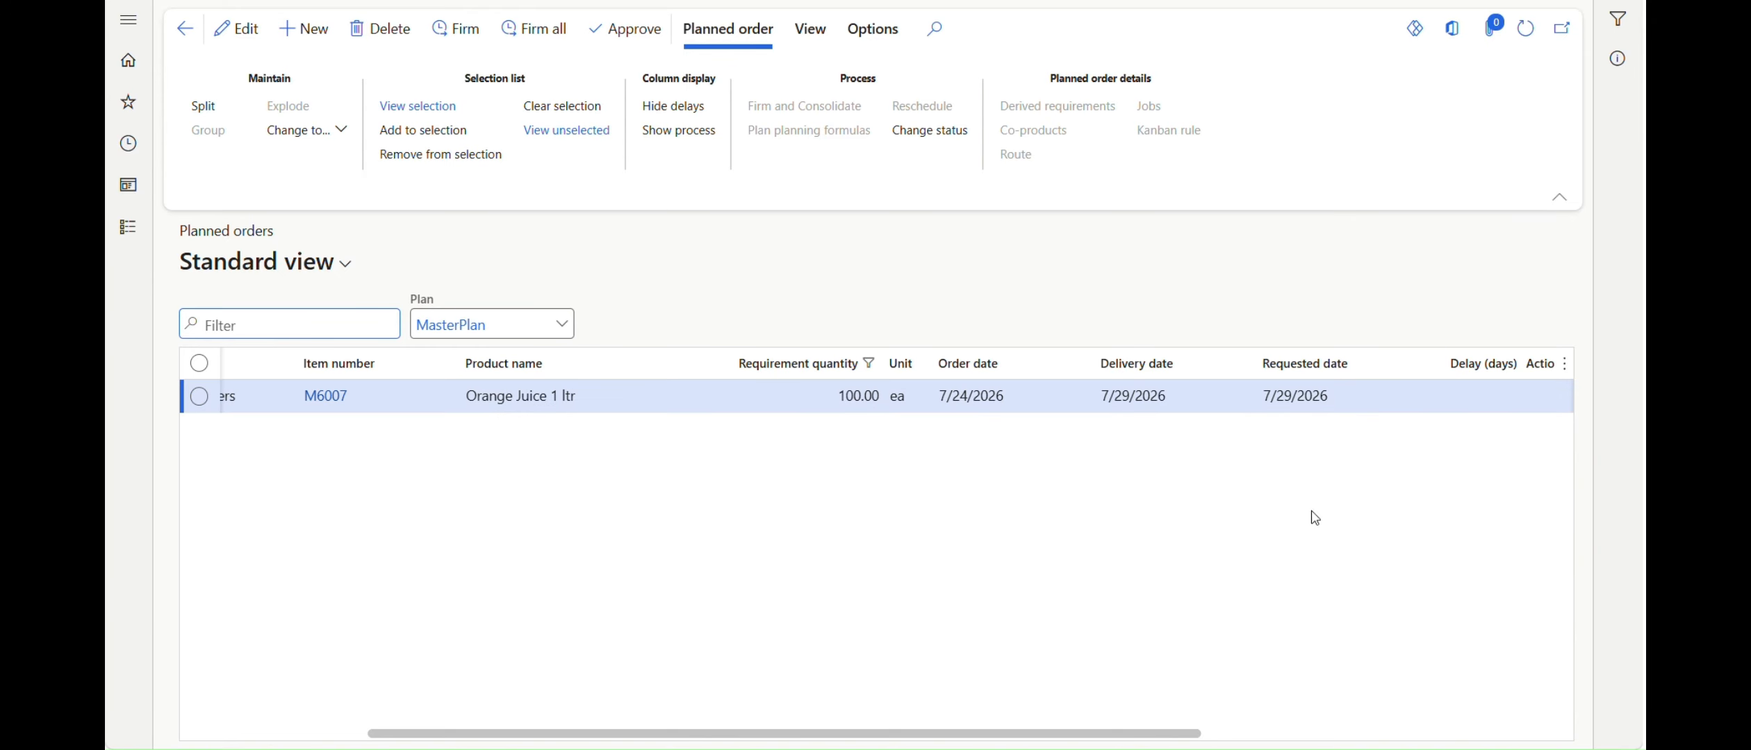
Check the planned order's delivery and order dates against the system calendar, marking 29 and 24 July 2026
click(1580, 749)
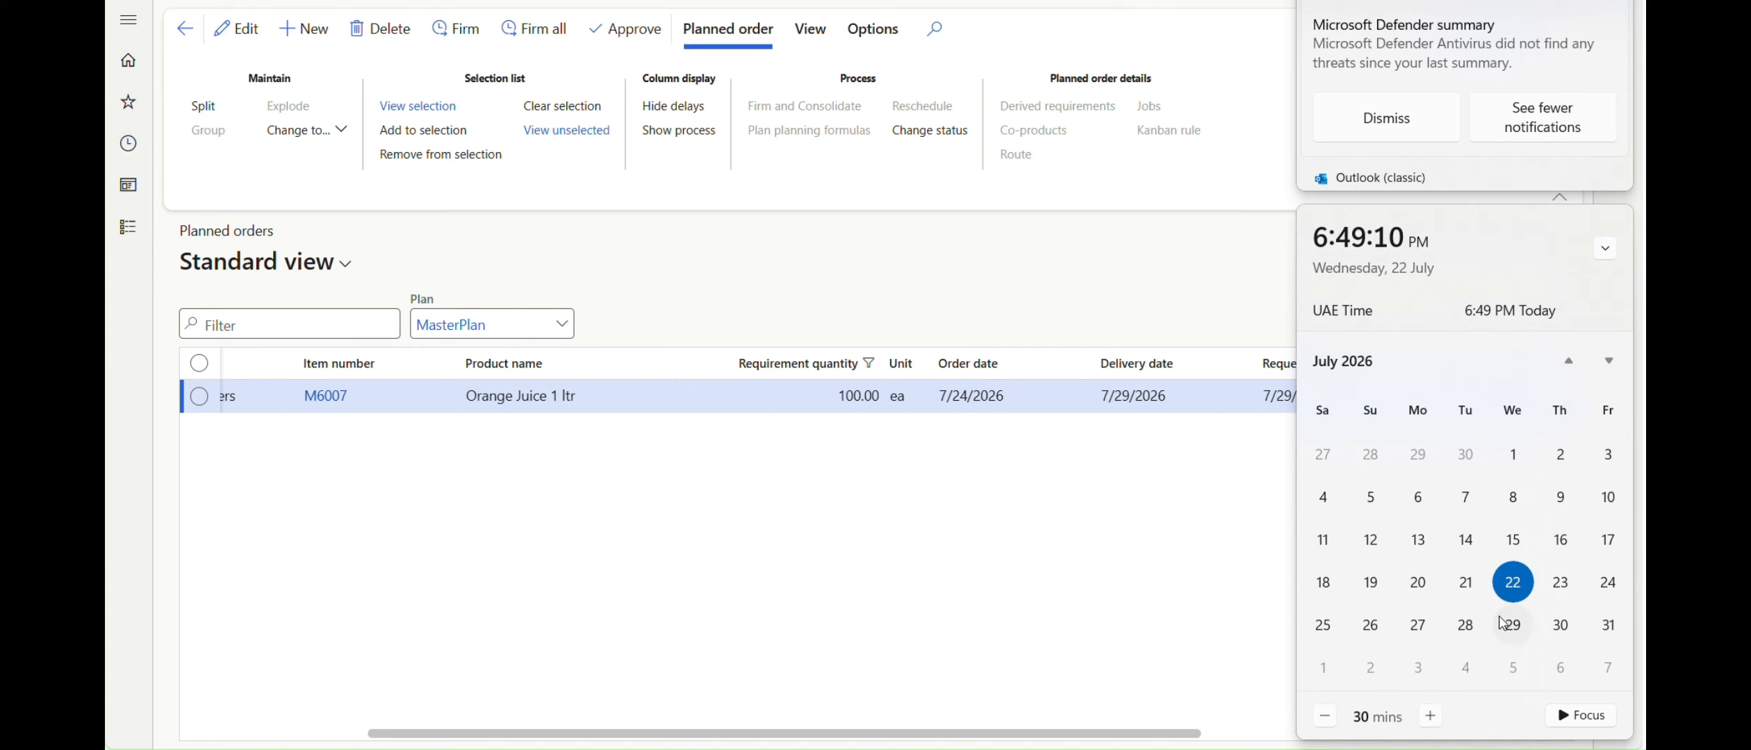
click(1510, 636)
click(1609, 585)
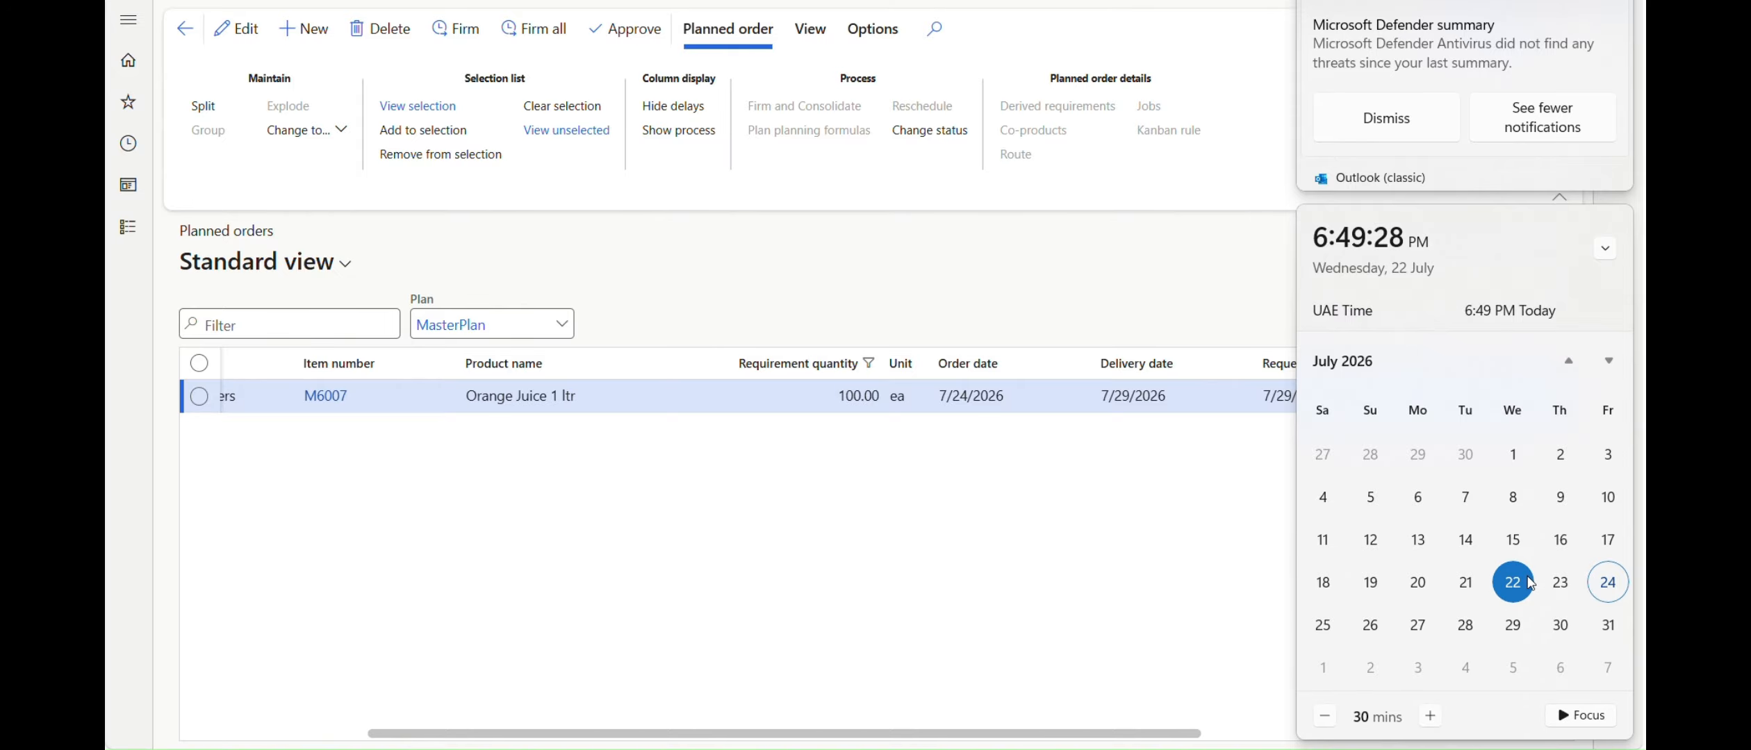
click(936, 571)
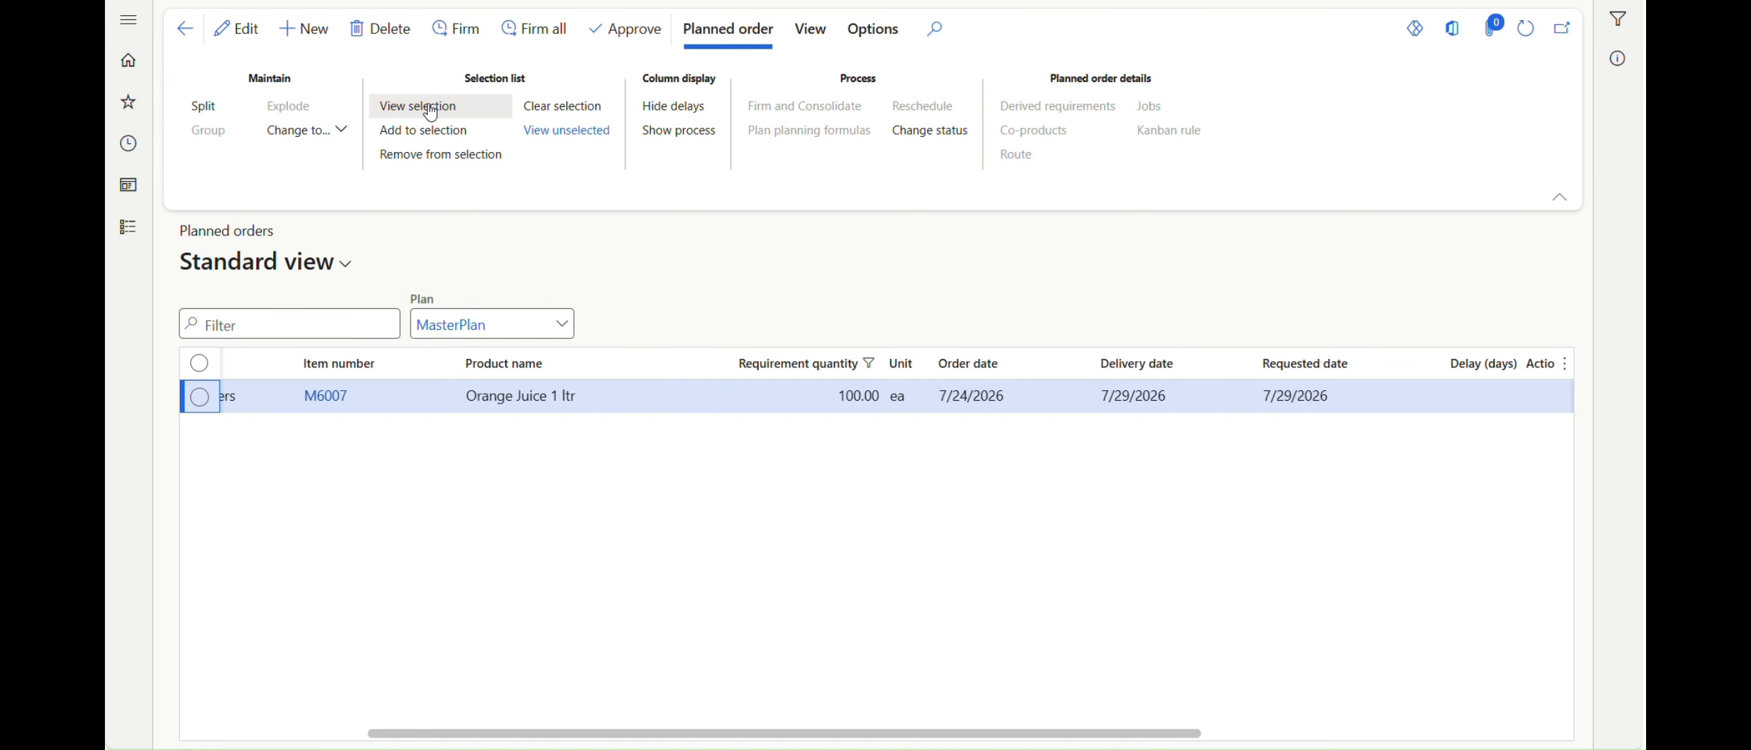
click(266, 29)
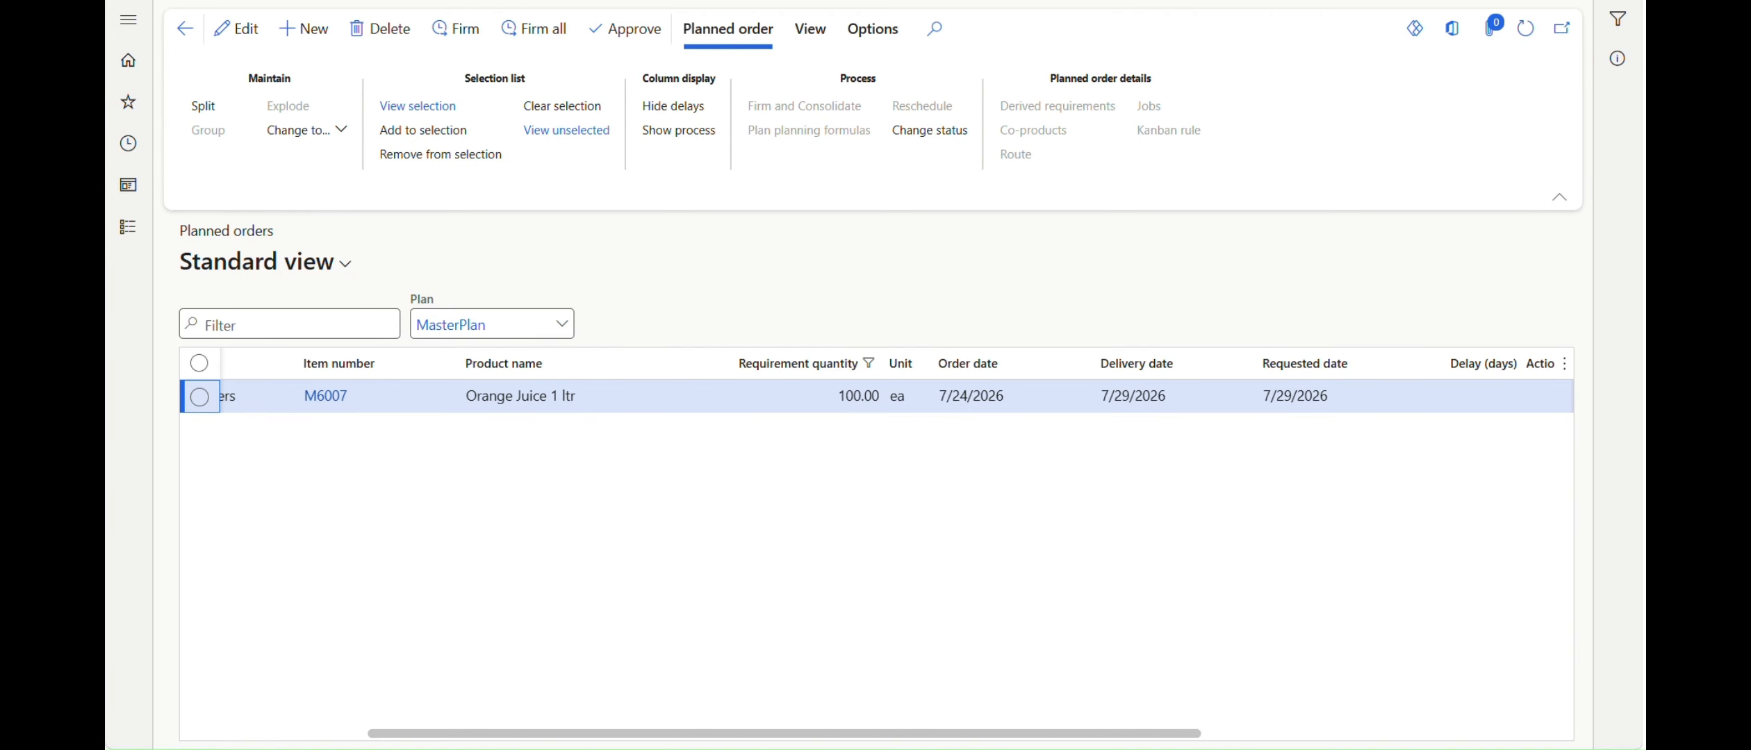
Open the default order settings of Orange Juice 1 ltr (M6007) from the released products in Product information management
click(130, 22)
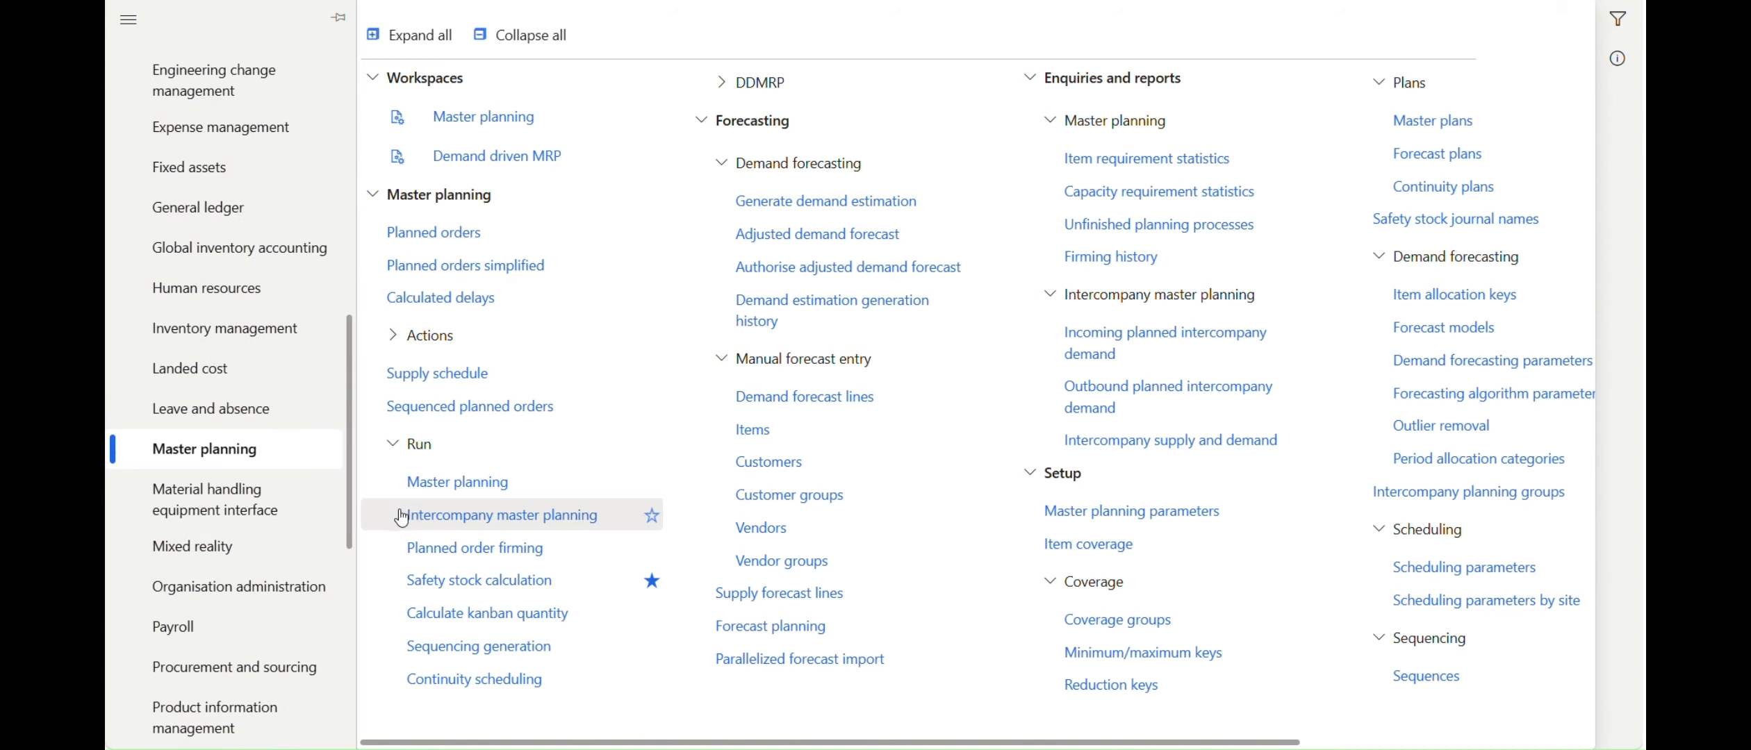
scroll(231, 528, down, 3)
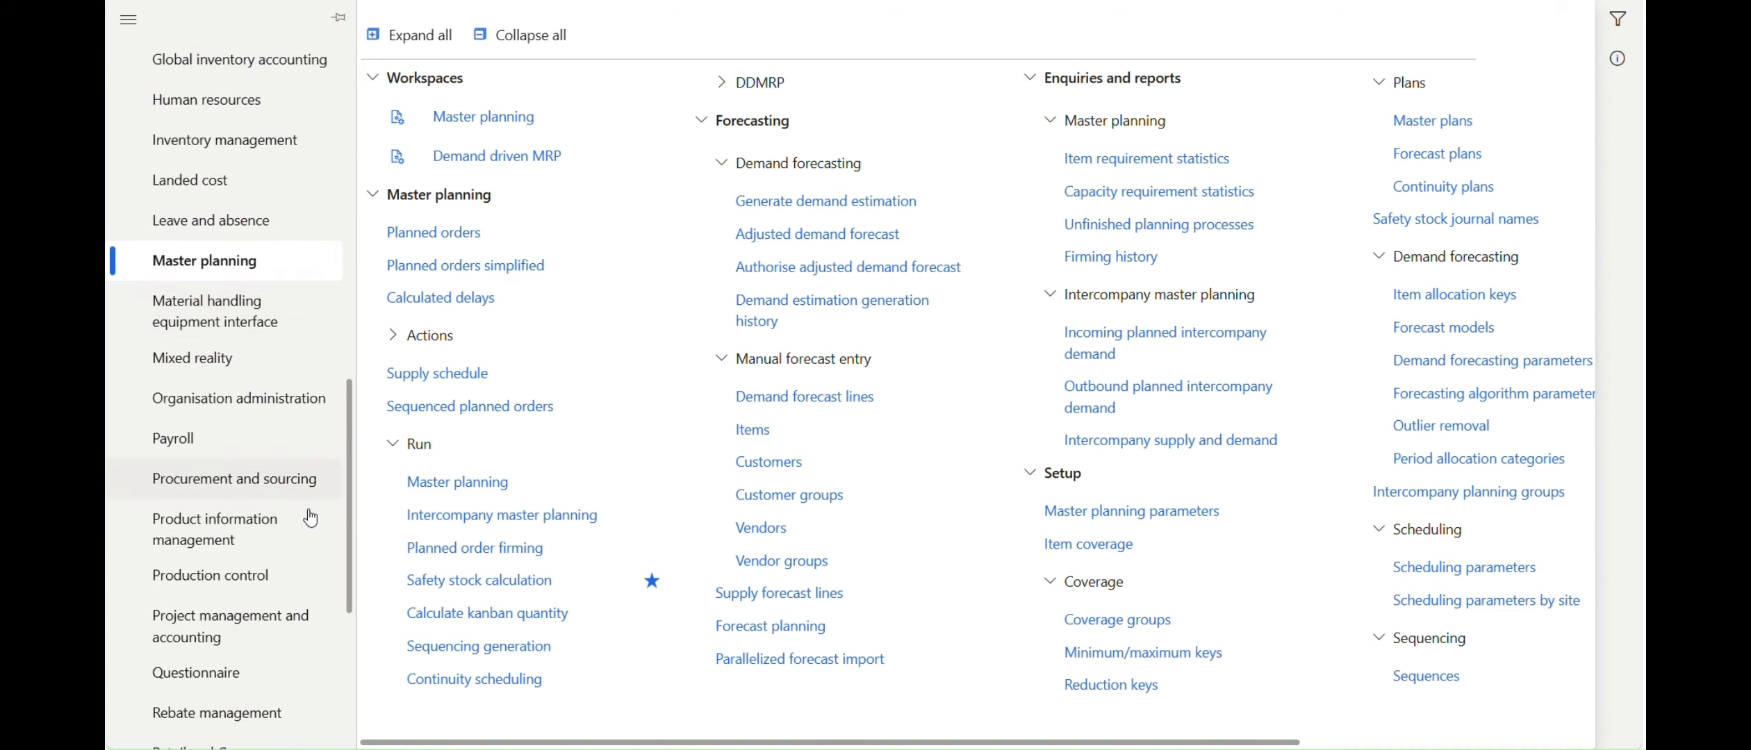
click(231, 528)
click(741, 358)
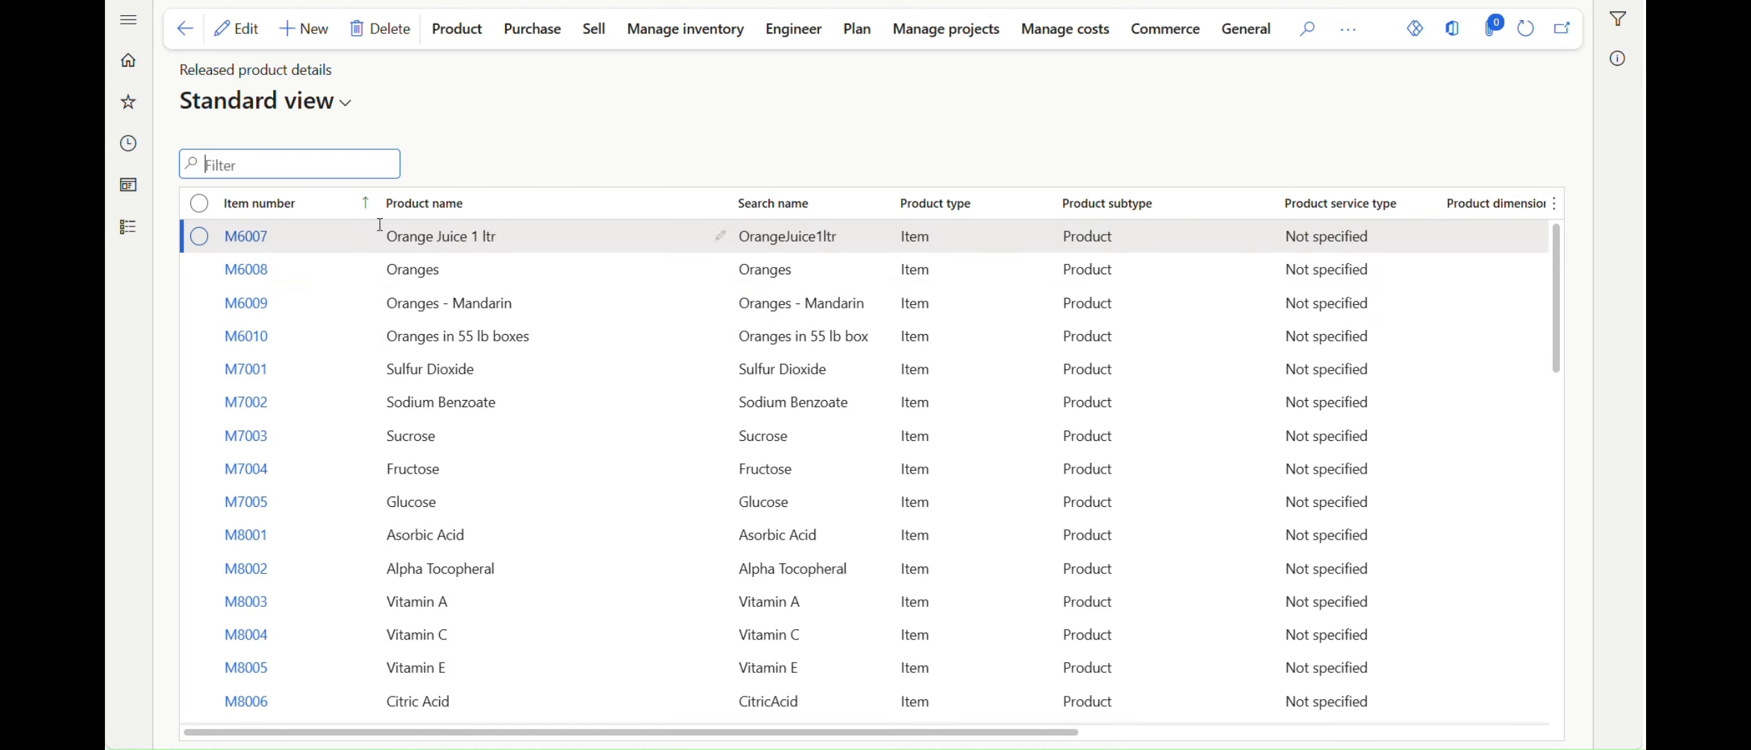
click(655, 44)
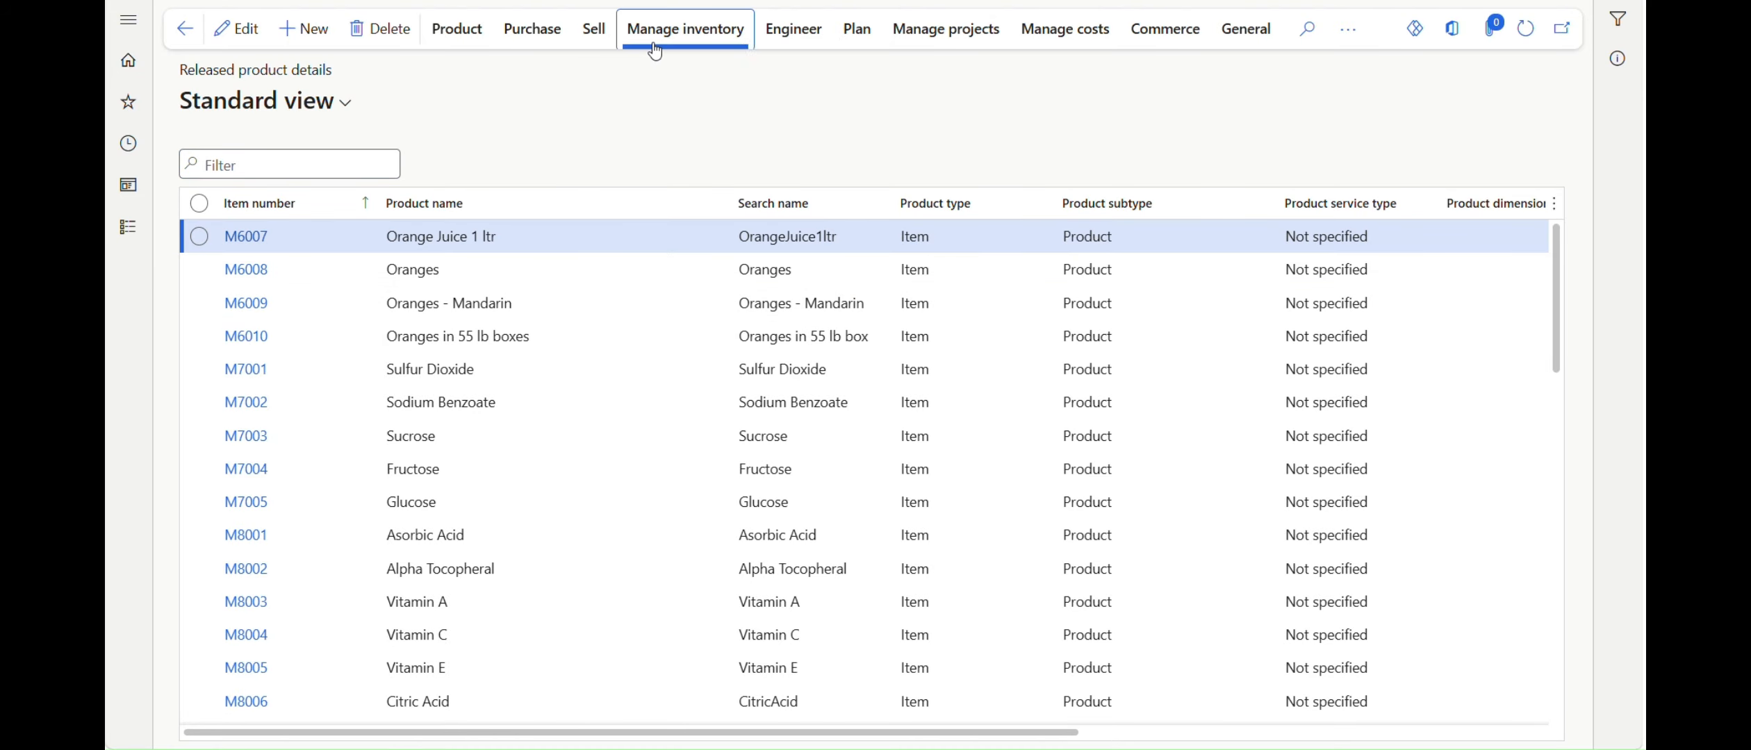
click(491, 103)
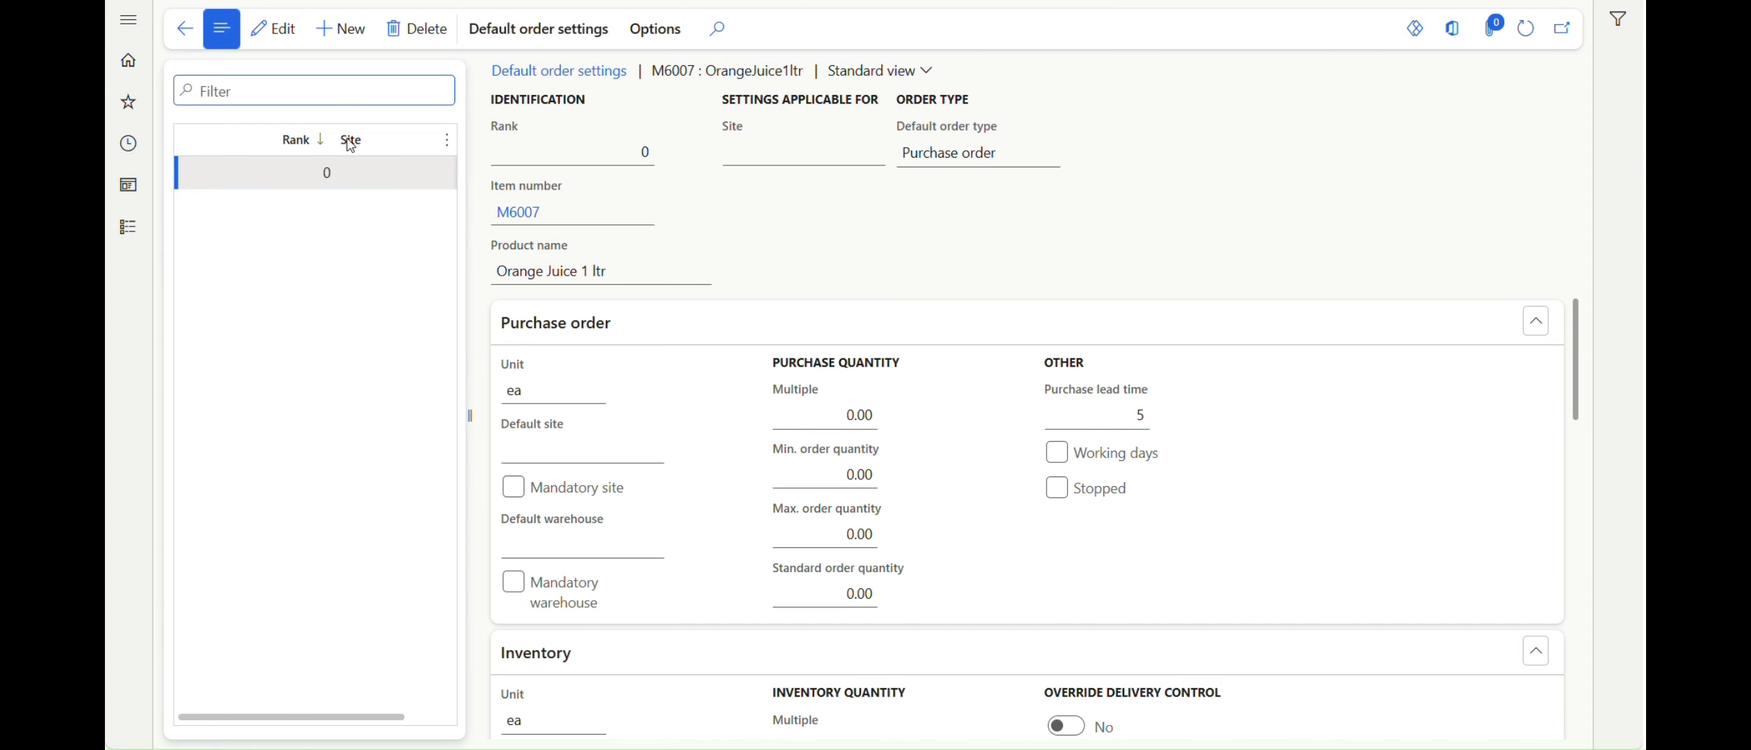
Set the purchase lead time of Orange Juice 1 ltr to 4, return to the released products and refresh them
click(273, 43)
click(1129, 415)
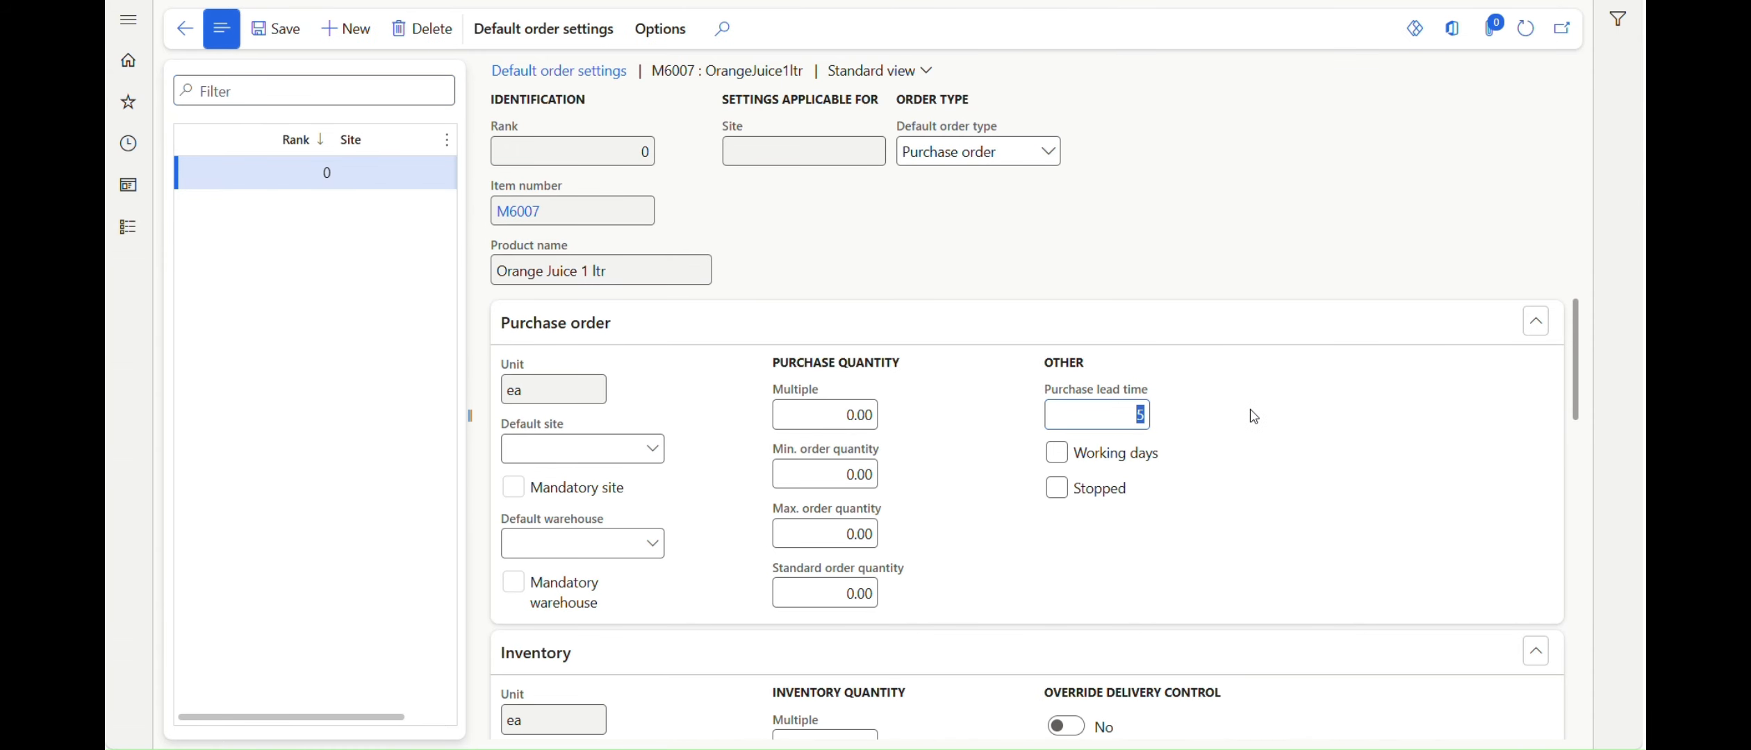
text(4)
click(185, 30)
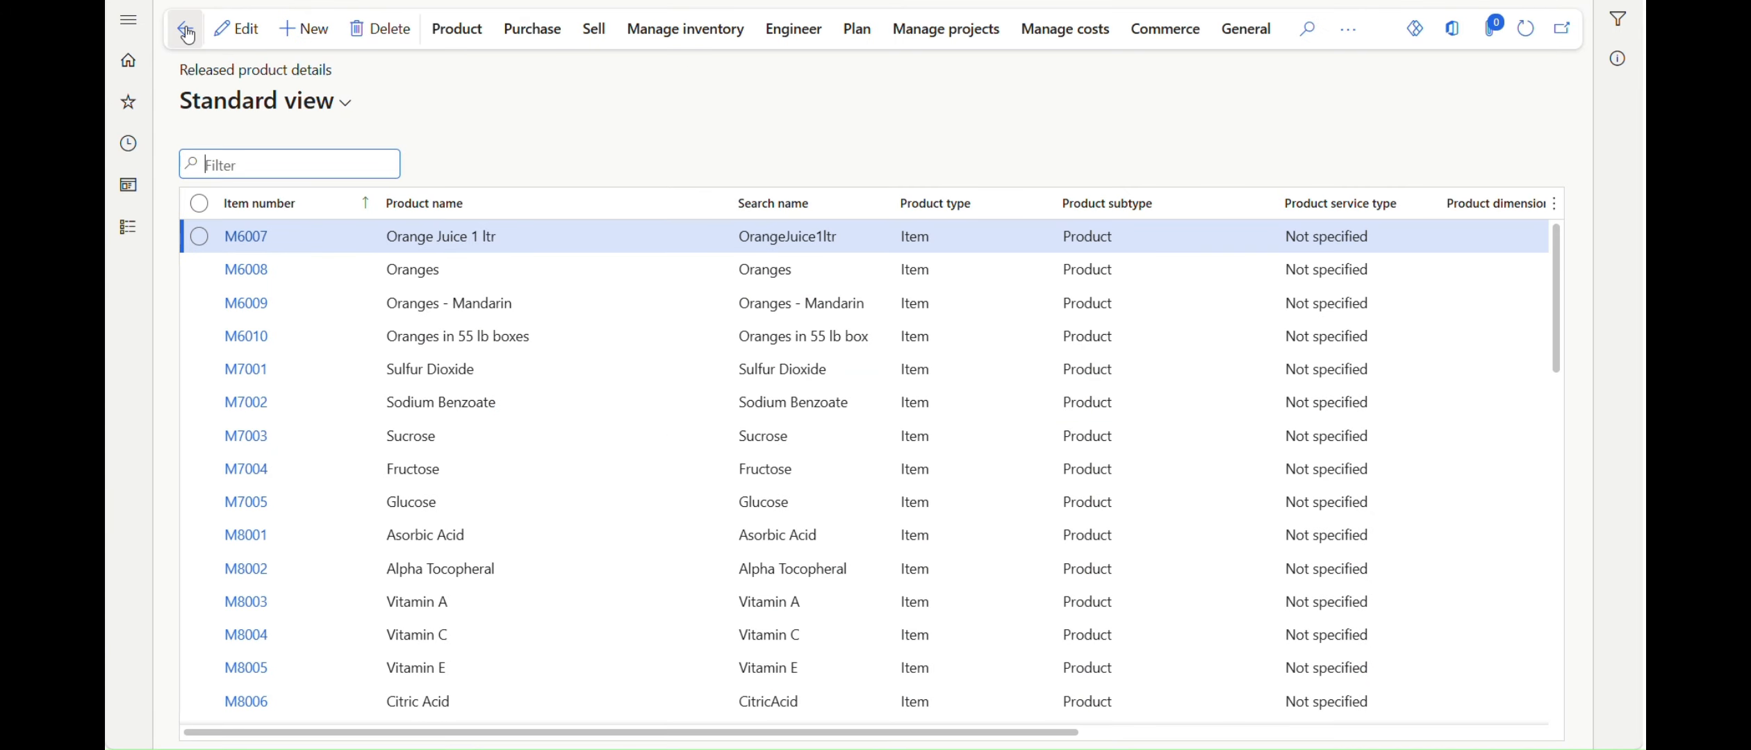
click(1525, 36)
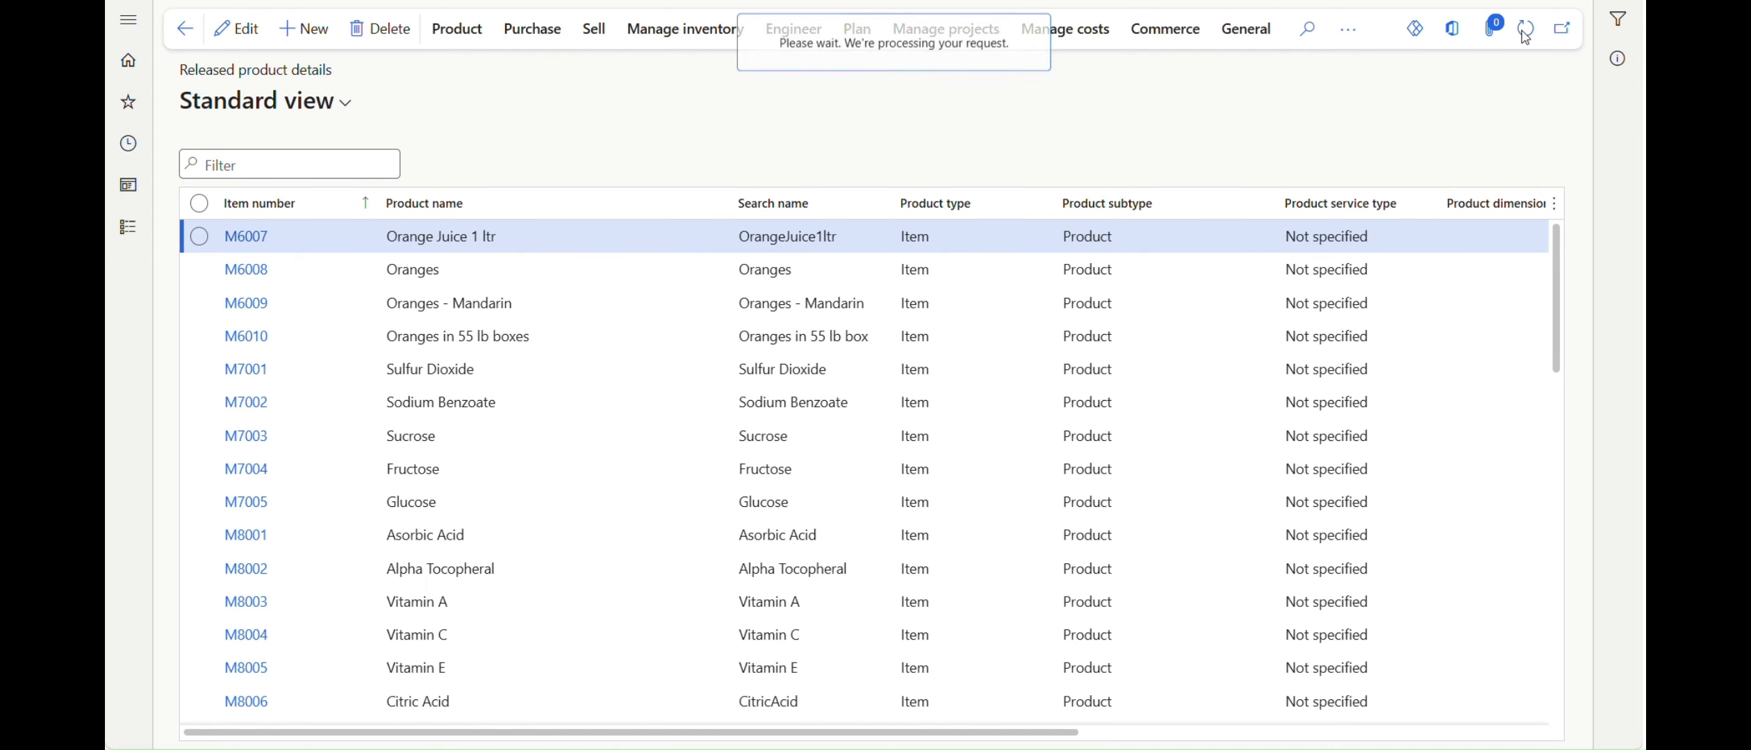
click(1524, 36)
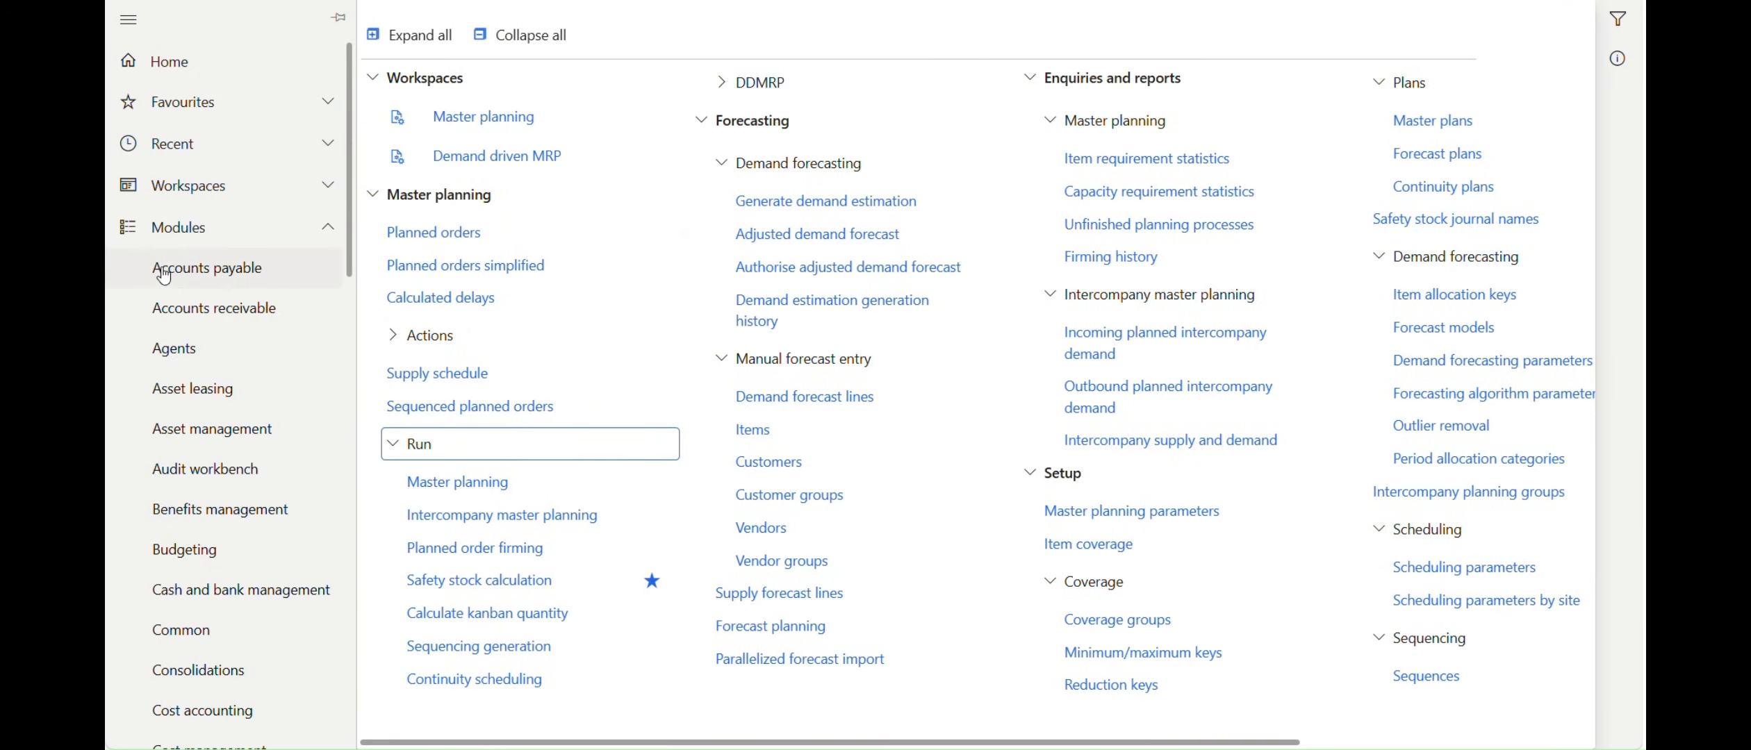
Rerun Planning Optimisation for item M6007 on MasterPlan with the changed purchase lead time
click(440, 492)
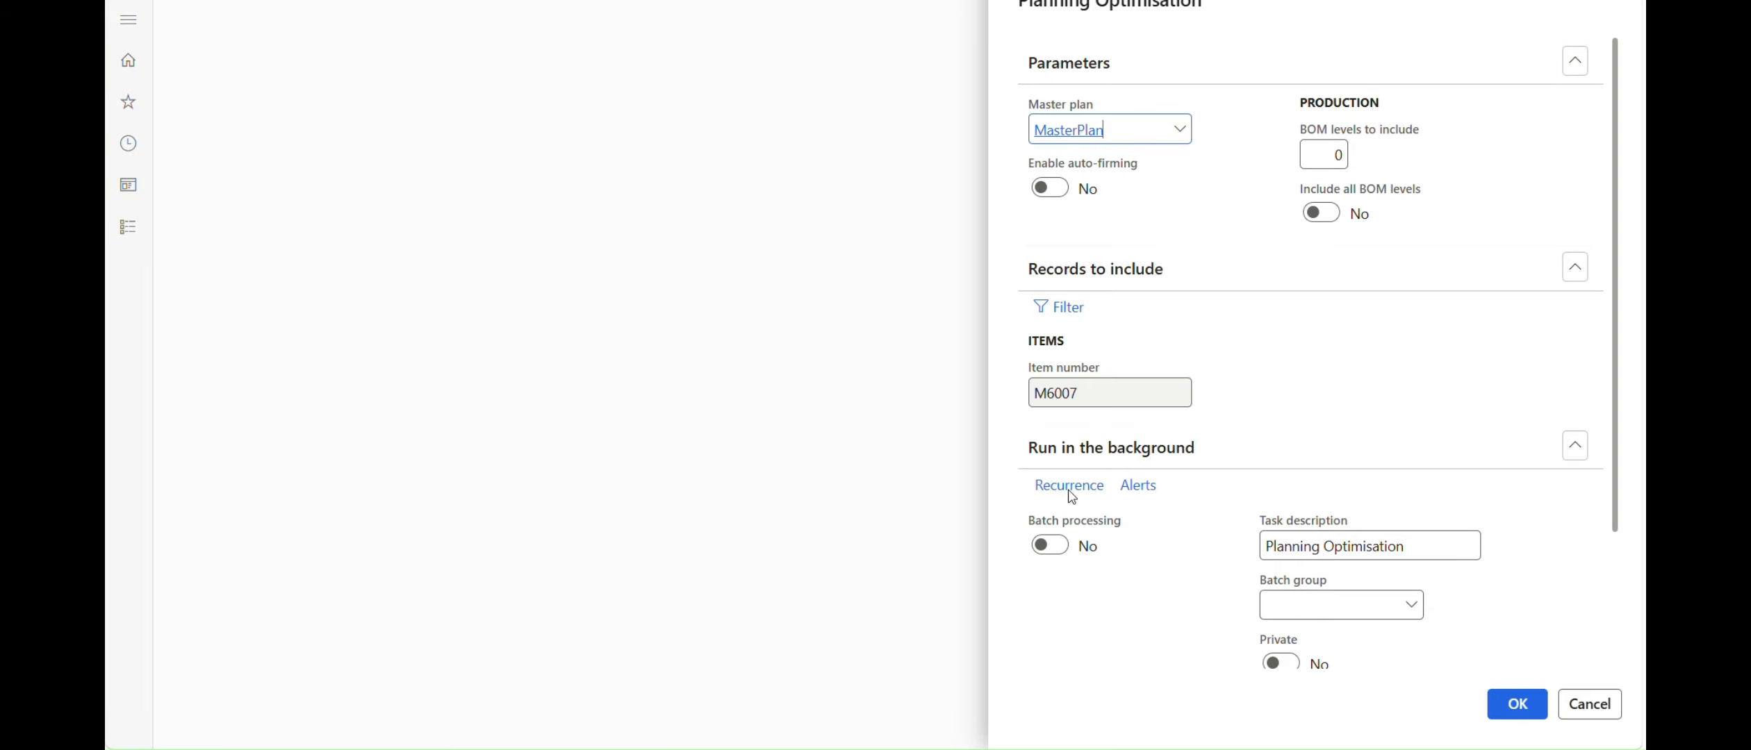
click(1516, 704)
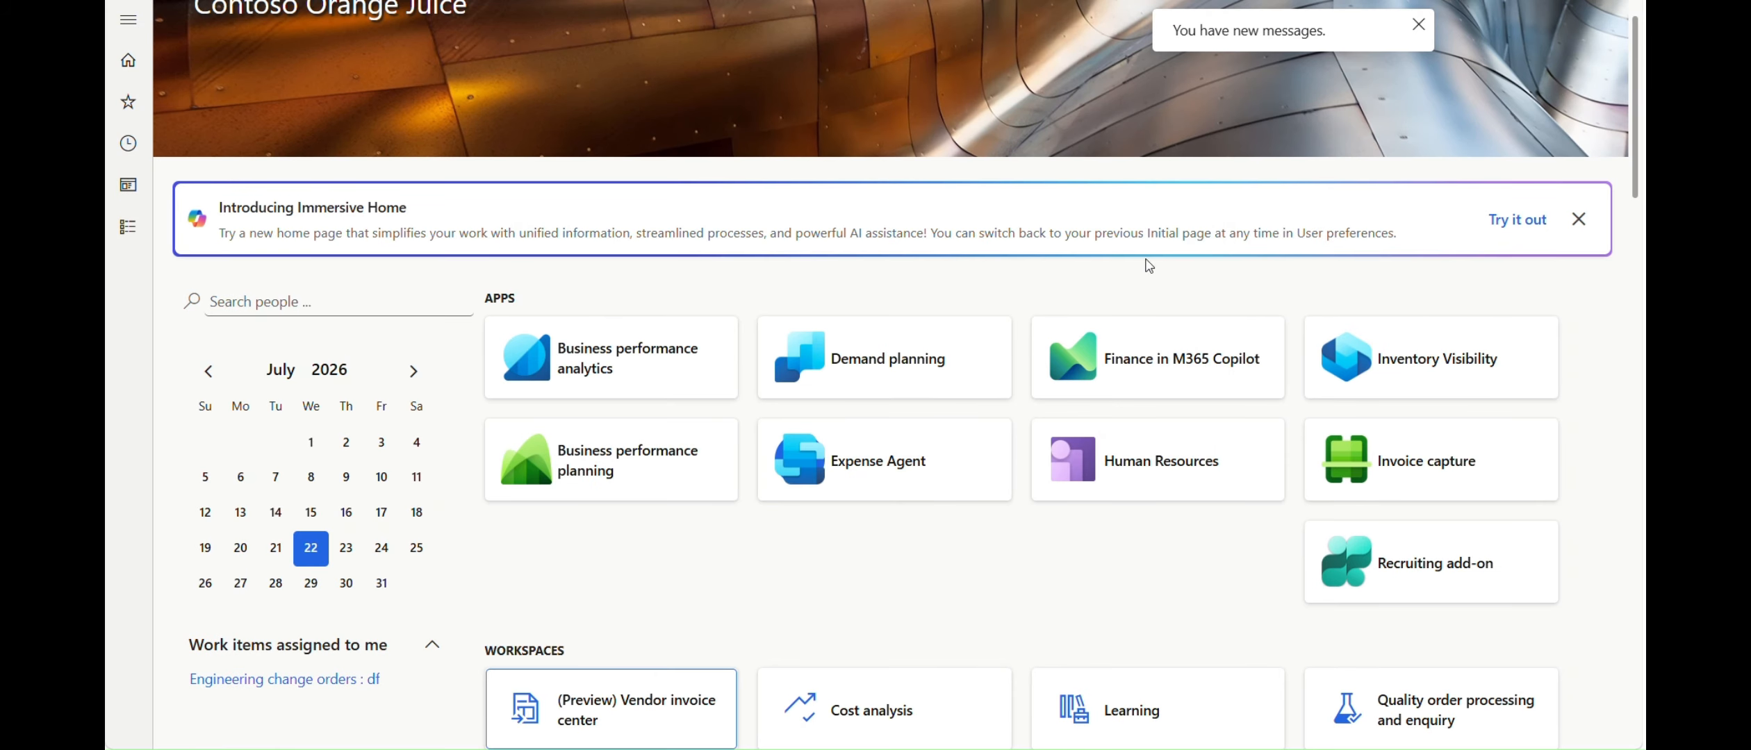
Open the planned orders and compare the Orange Juice planned purchase order's order and delivery dates with the system calendar
click(128, 19)
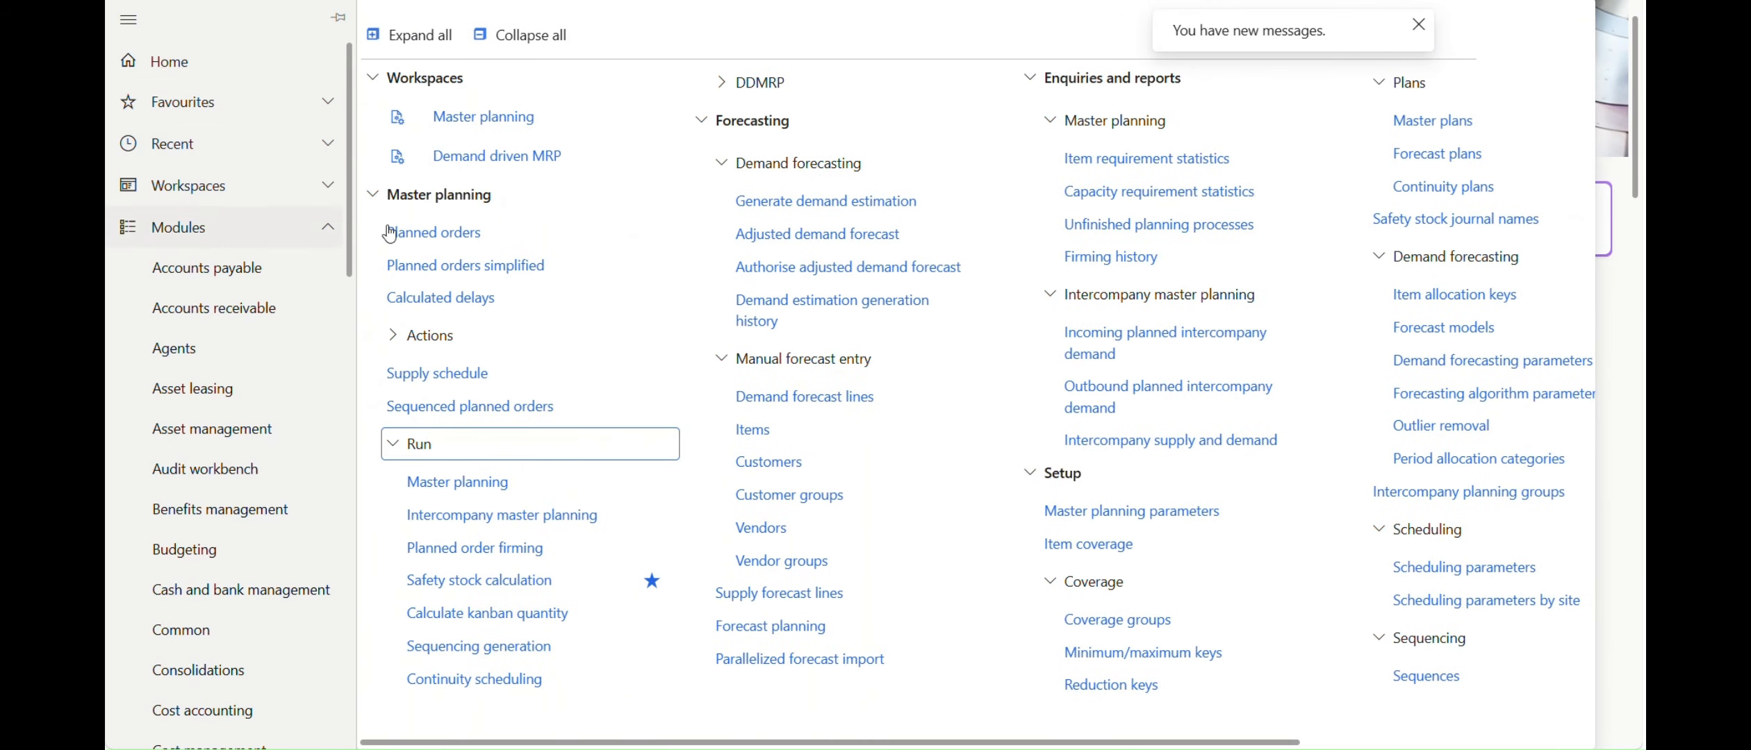
click(464, 234)
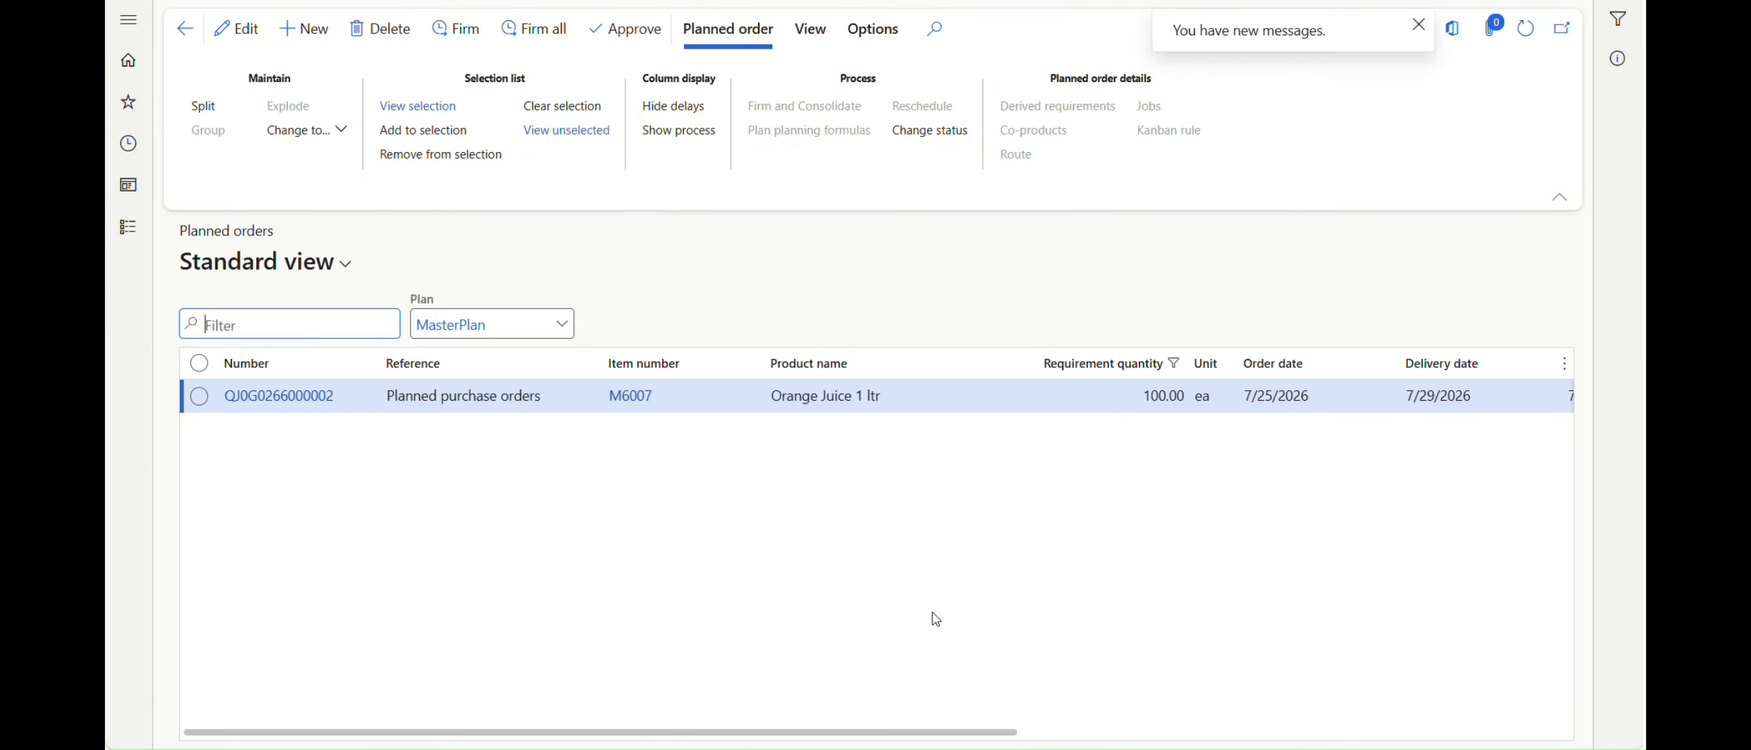
drag(939, 733, 1119, 729)
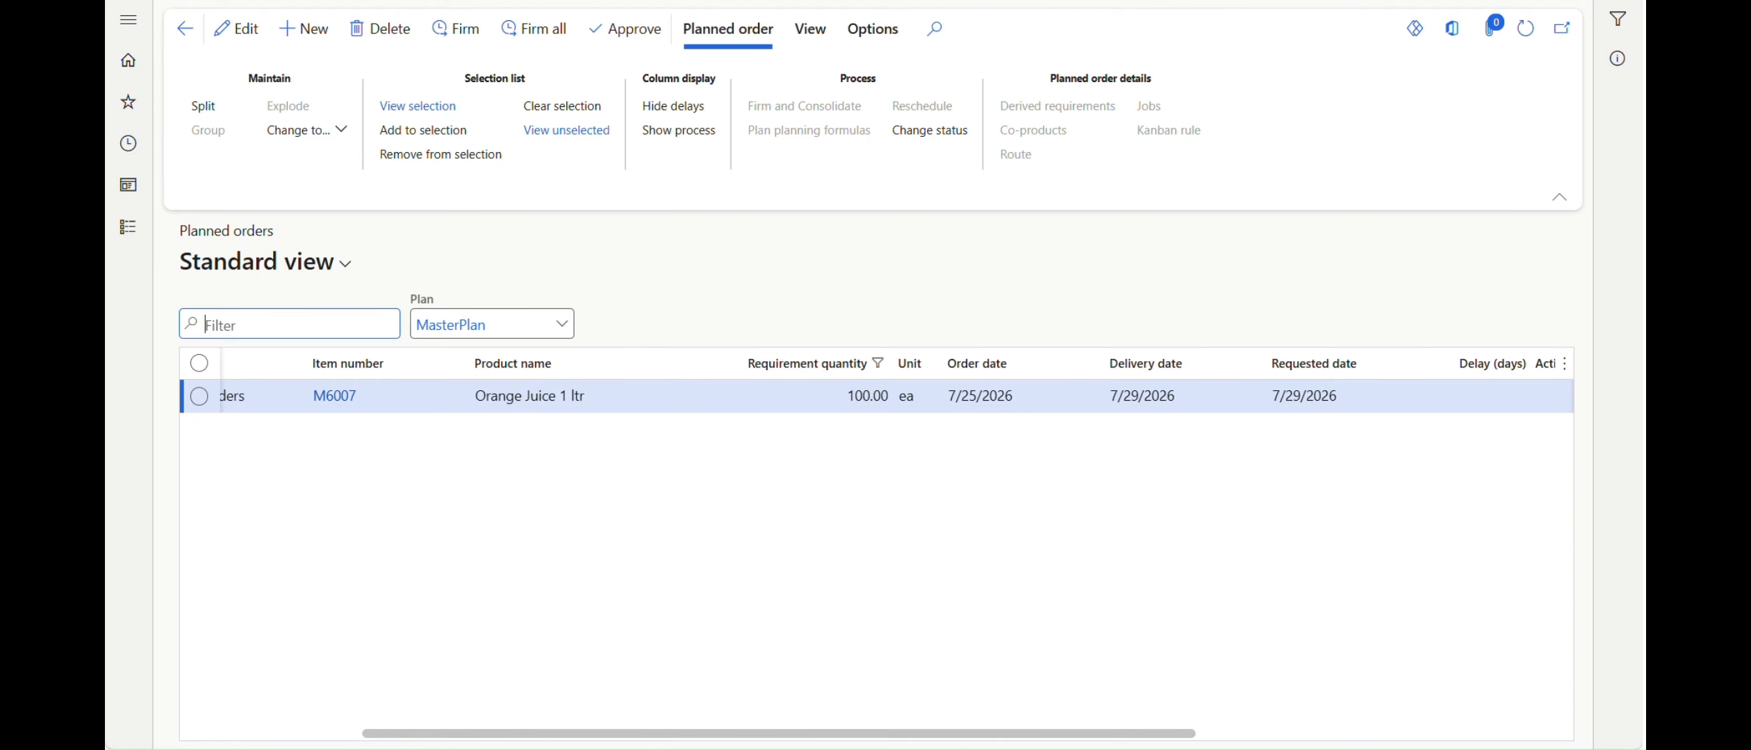
click(1580, 749)
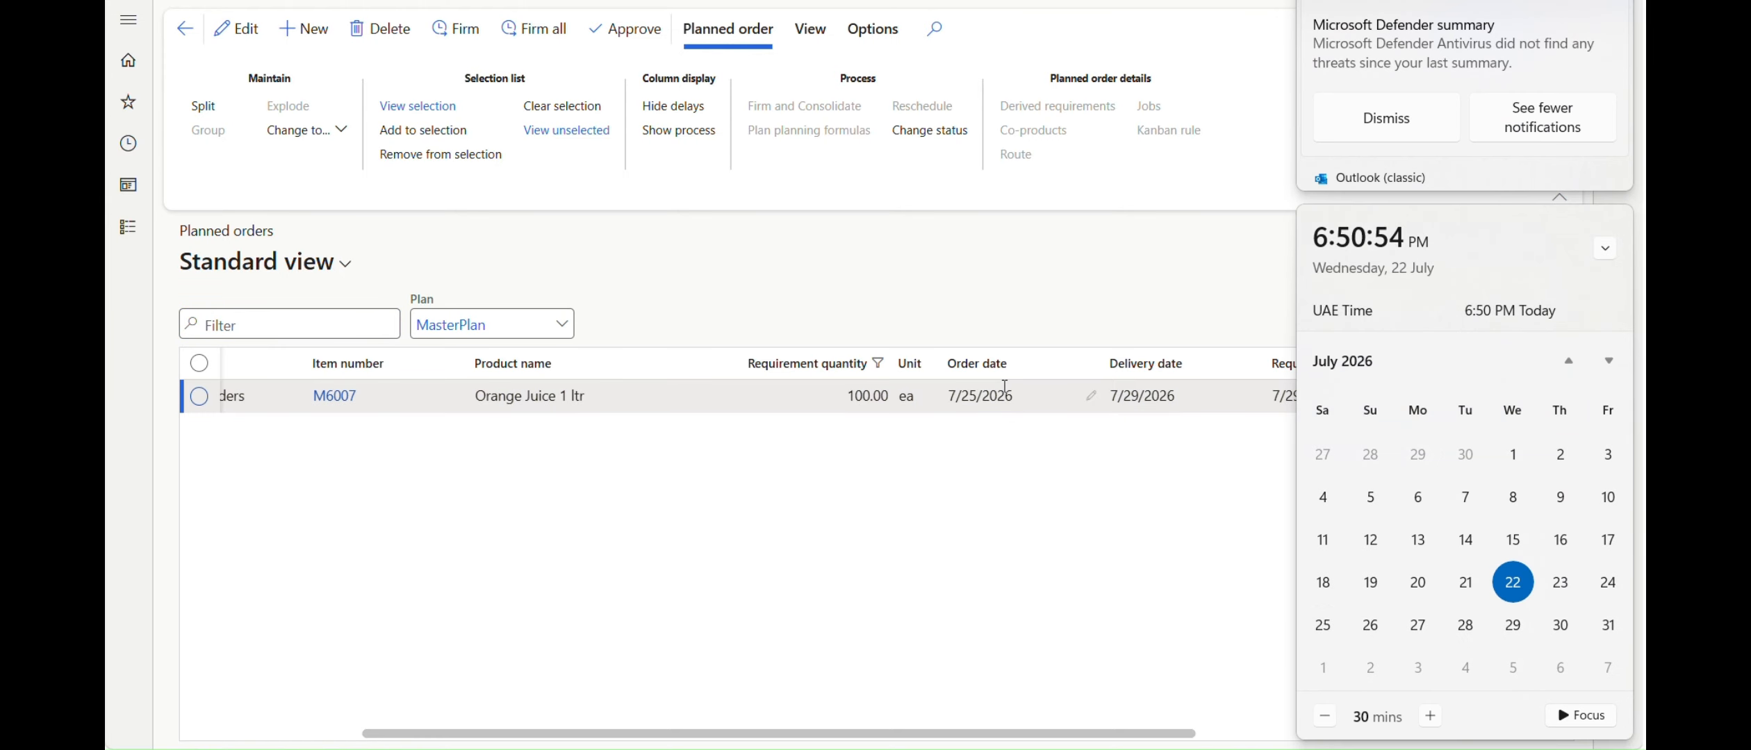
click(993, 534)
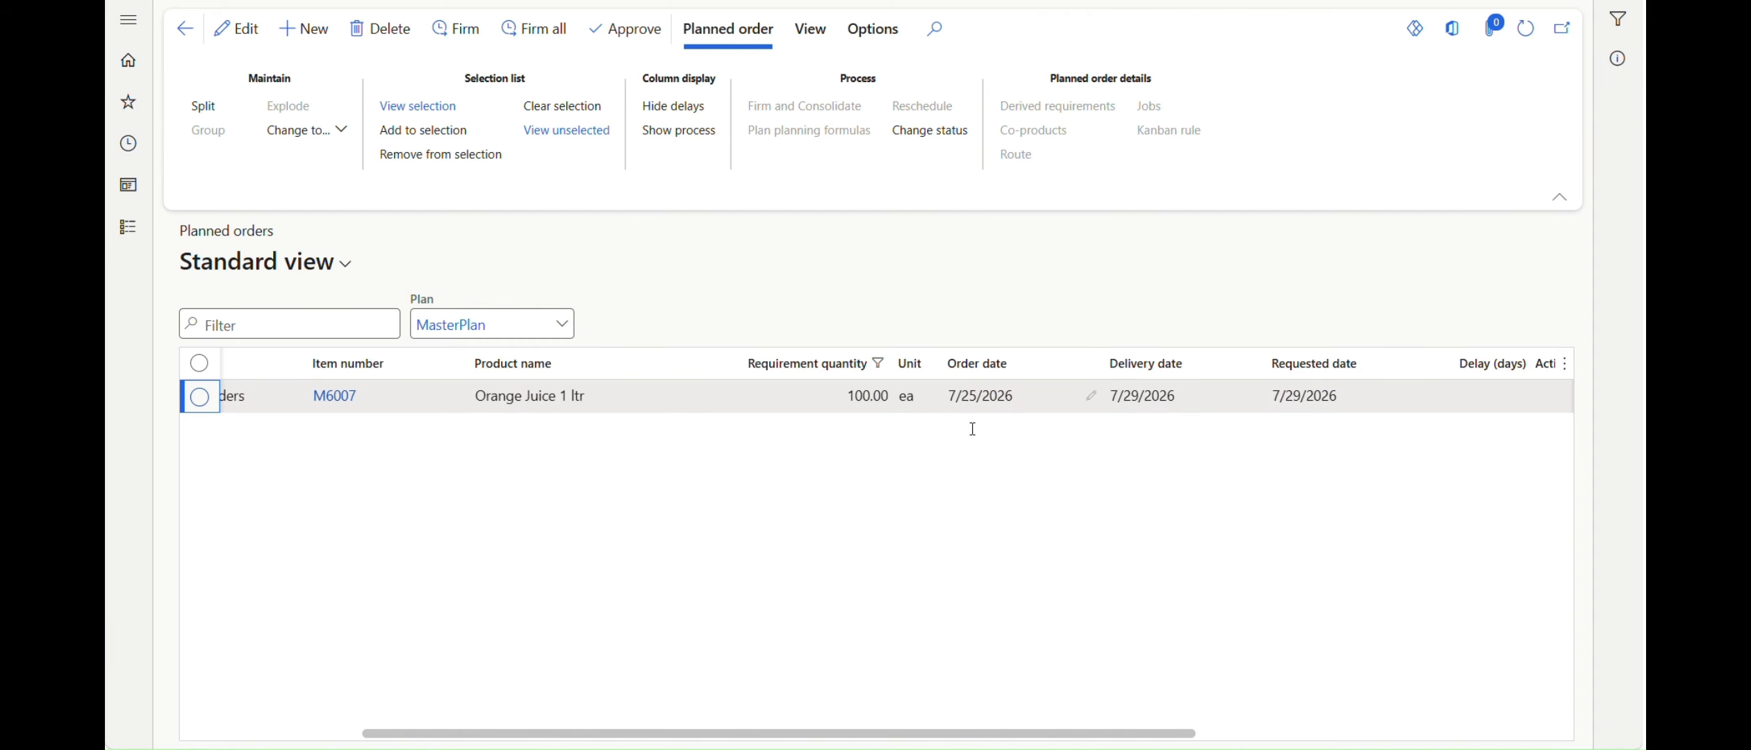
click(1629, 749)
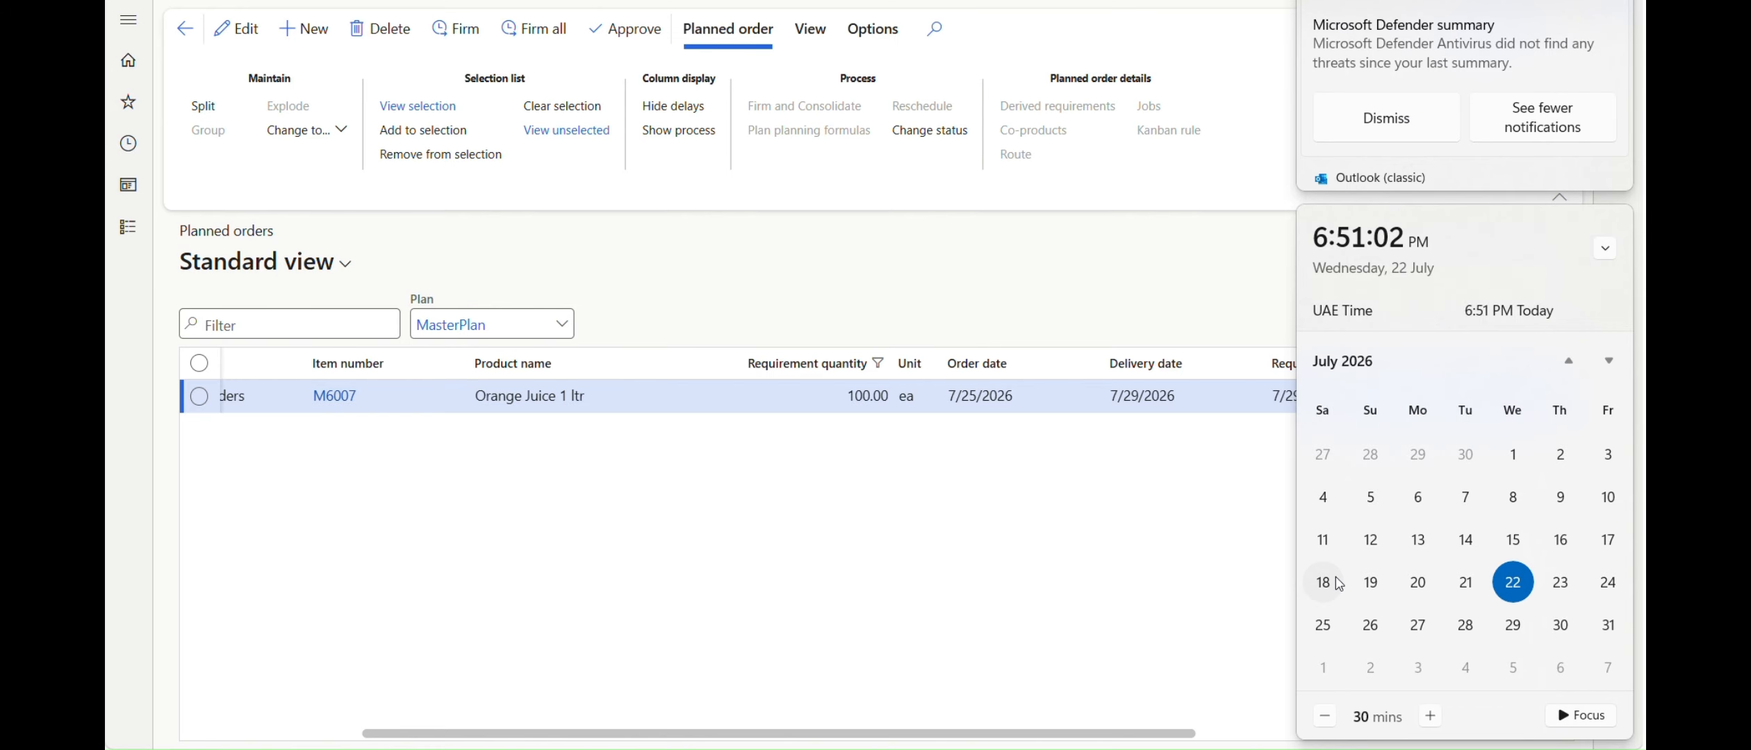
click(1094, 664)
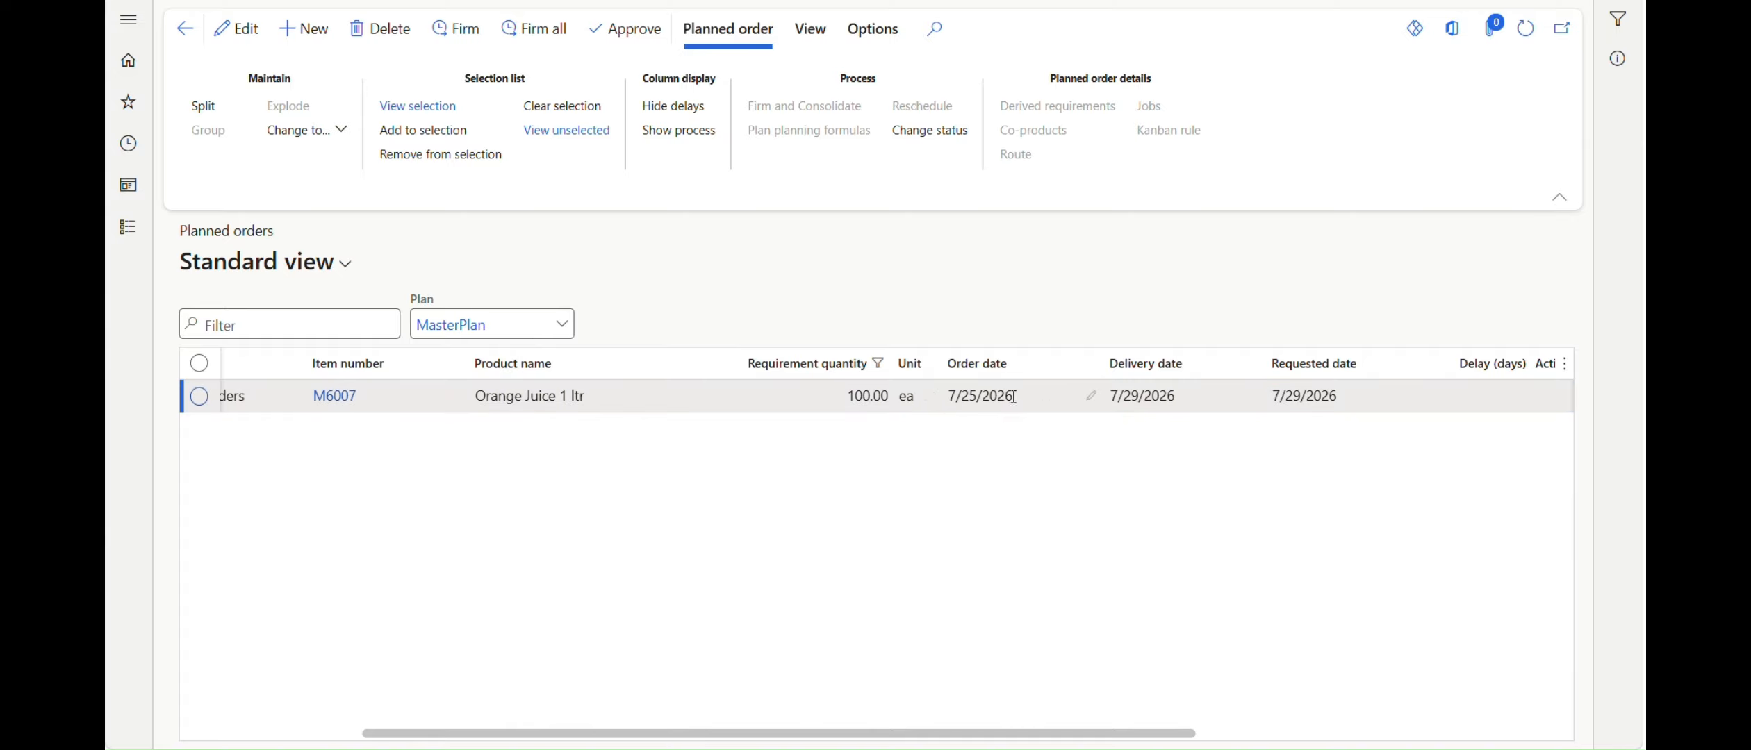
click(1584, 749)
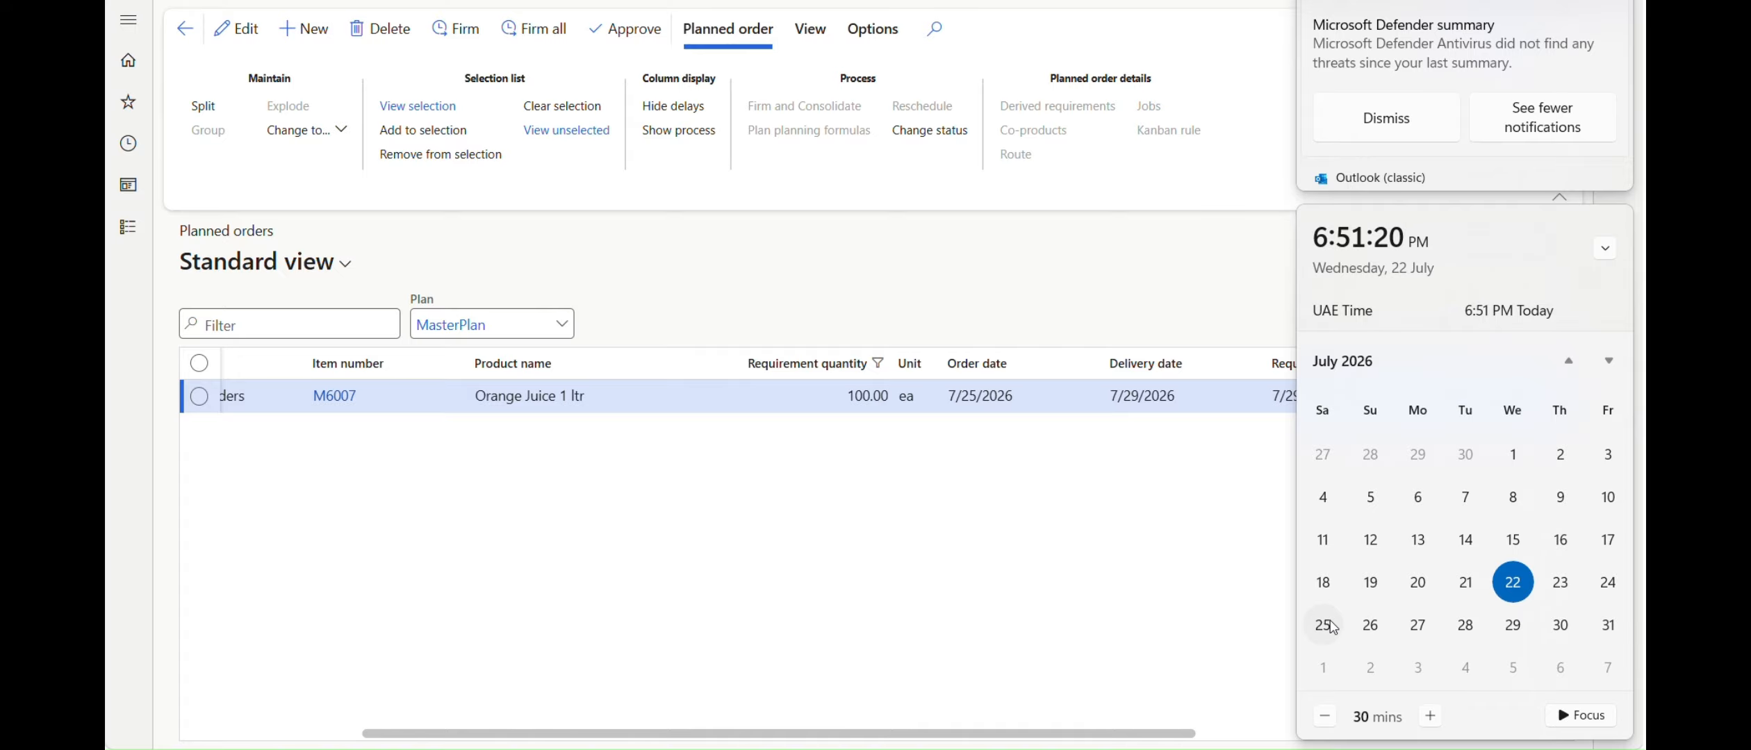
click(973, 567)
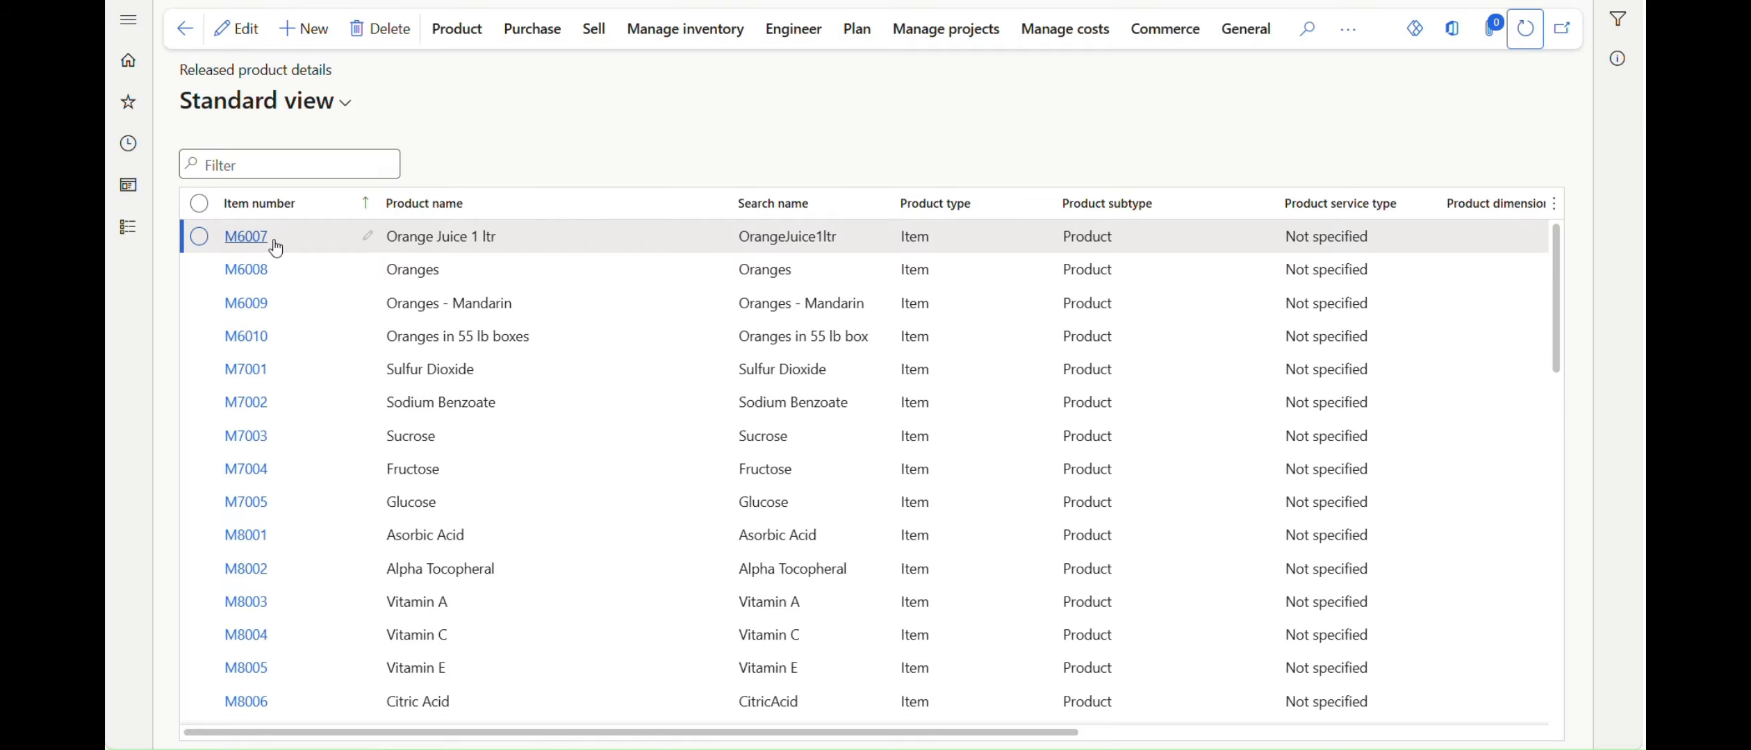
Enable working days for the purchase lead time in M6007's default order settings, refresh, and check the dates on the system calendar
click(706, 35)
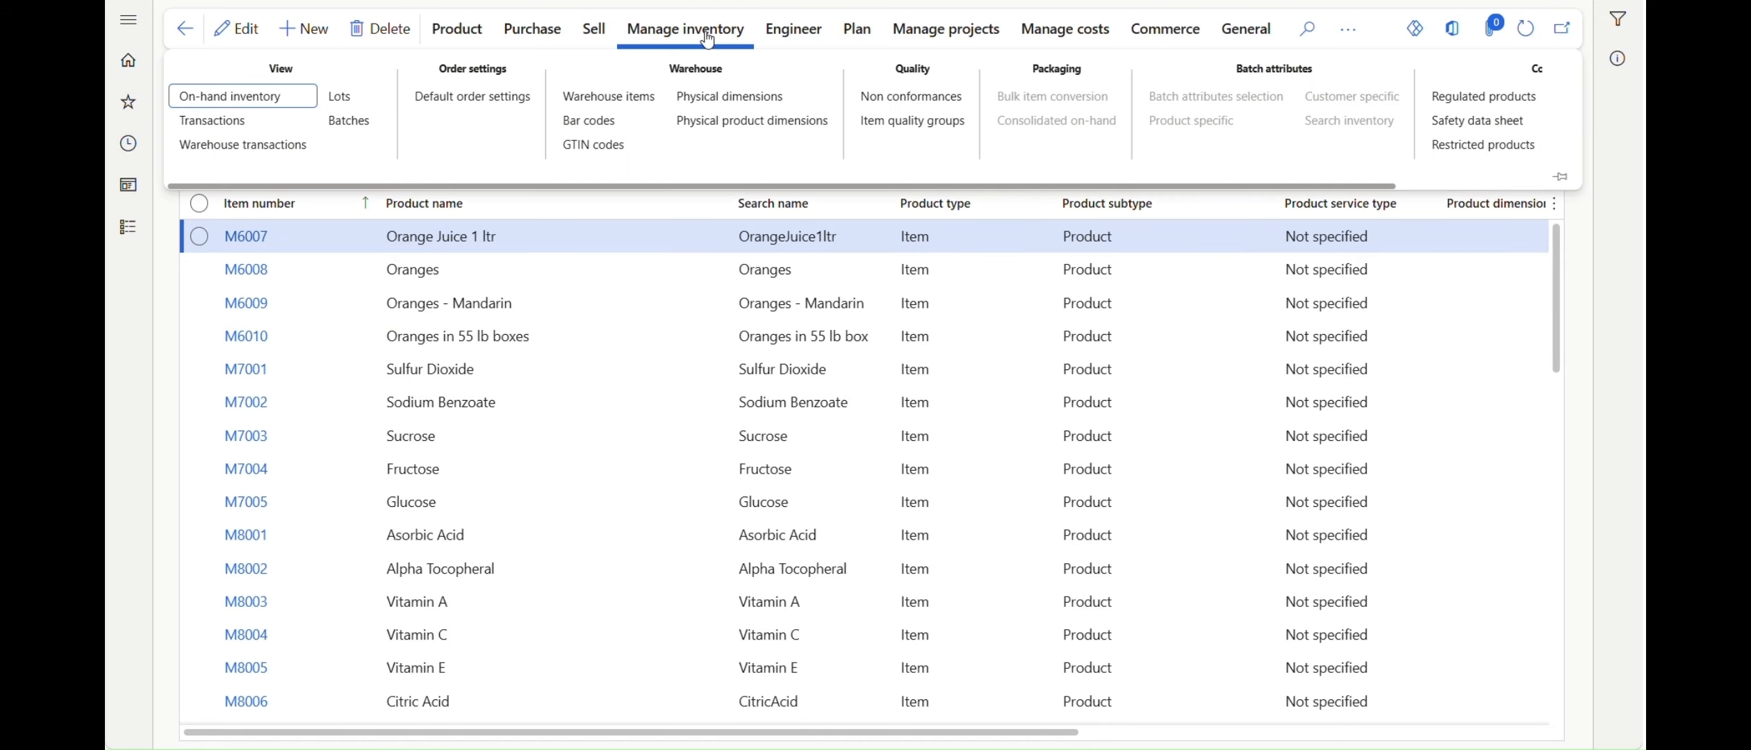
click(453, 107)
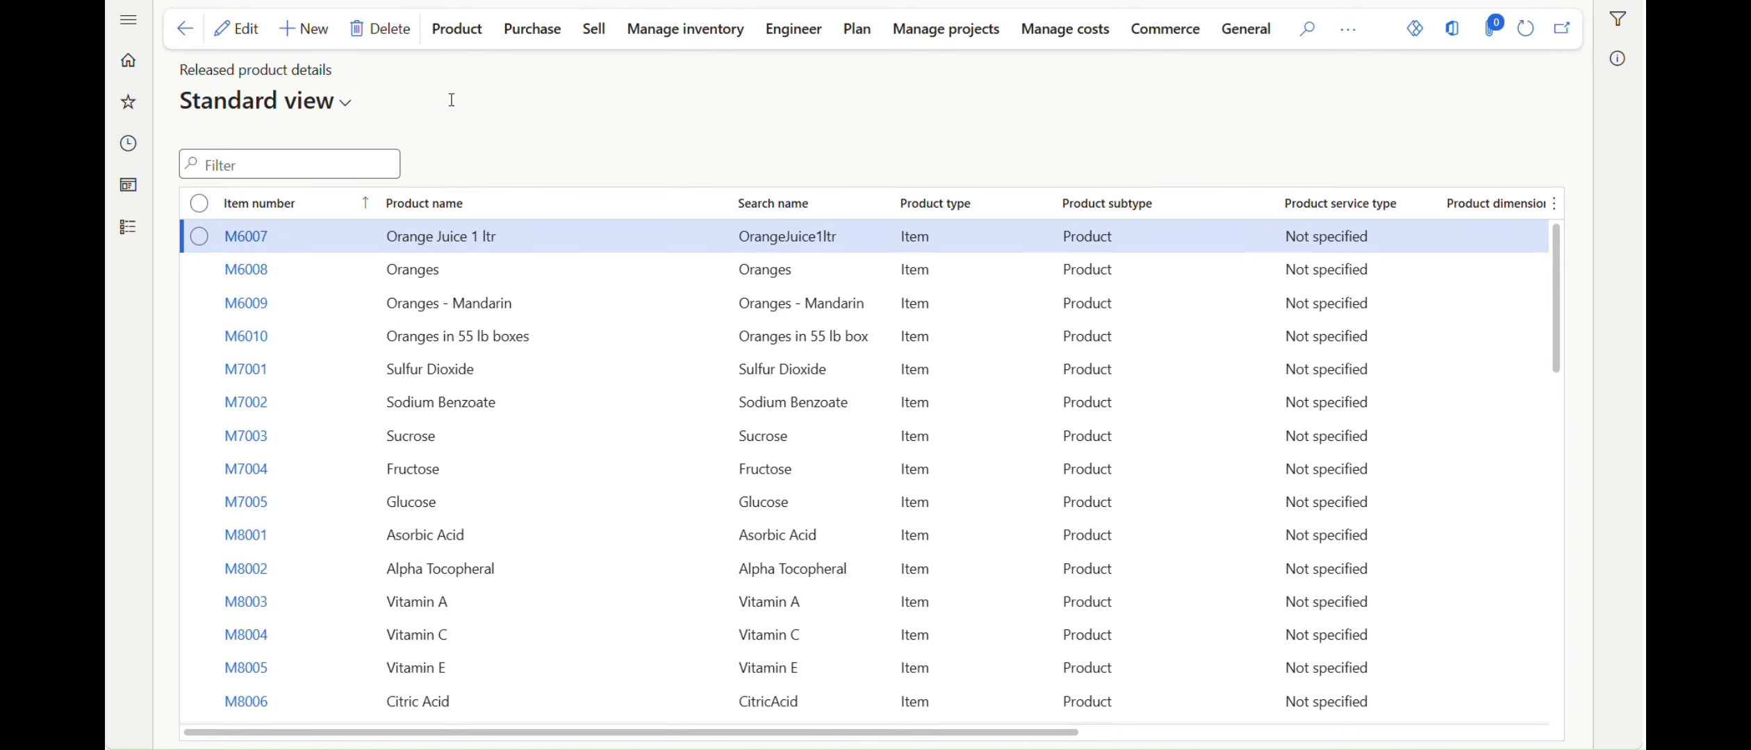
click(275, 31)
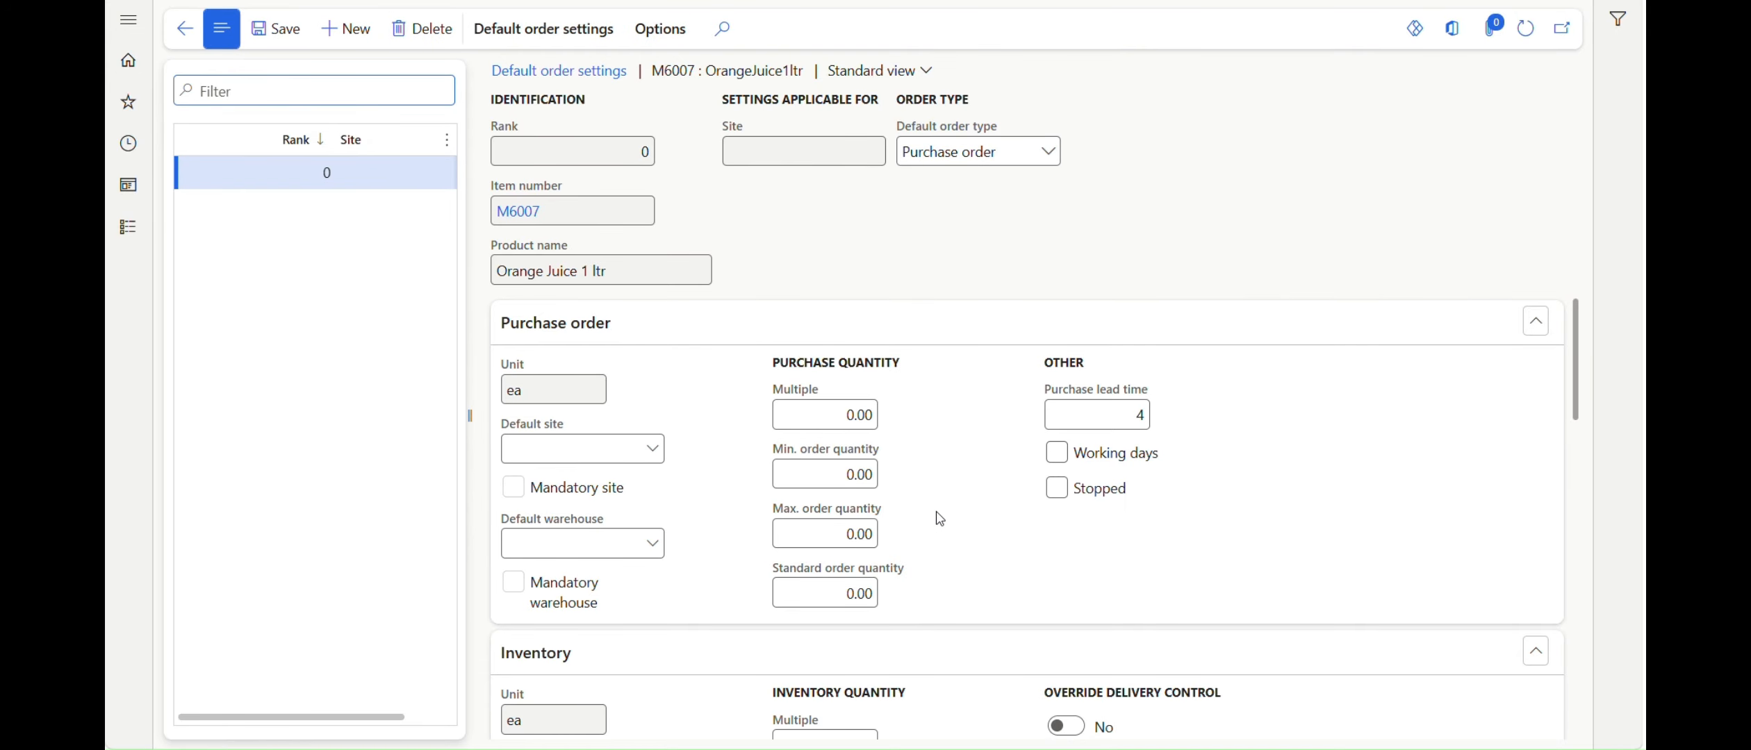
click(1055, 458)
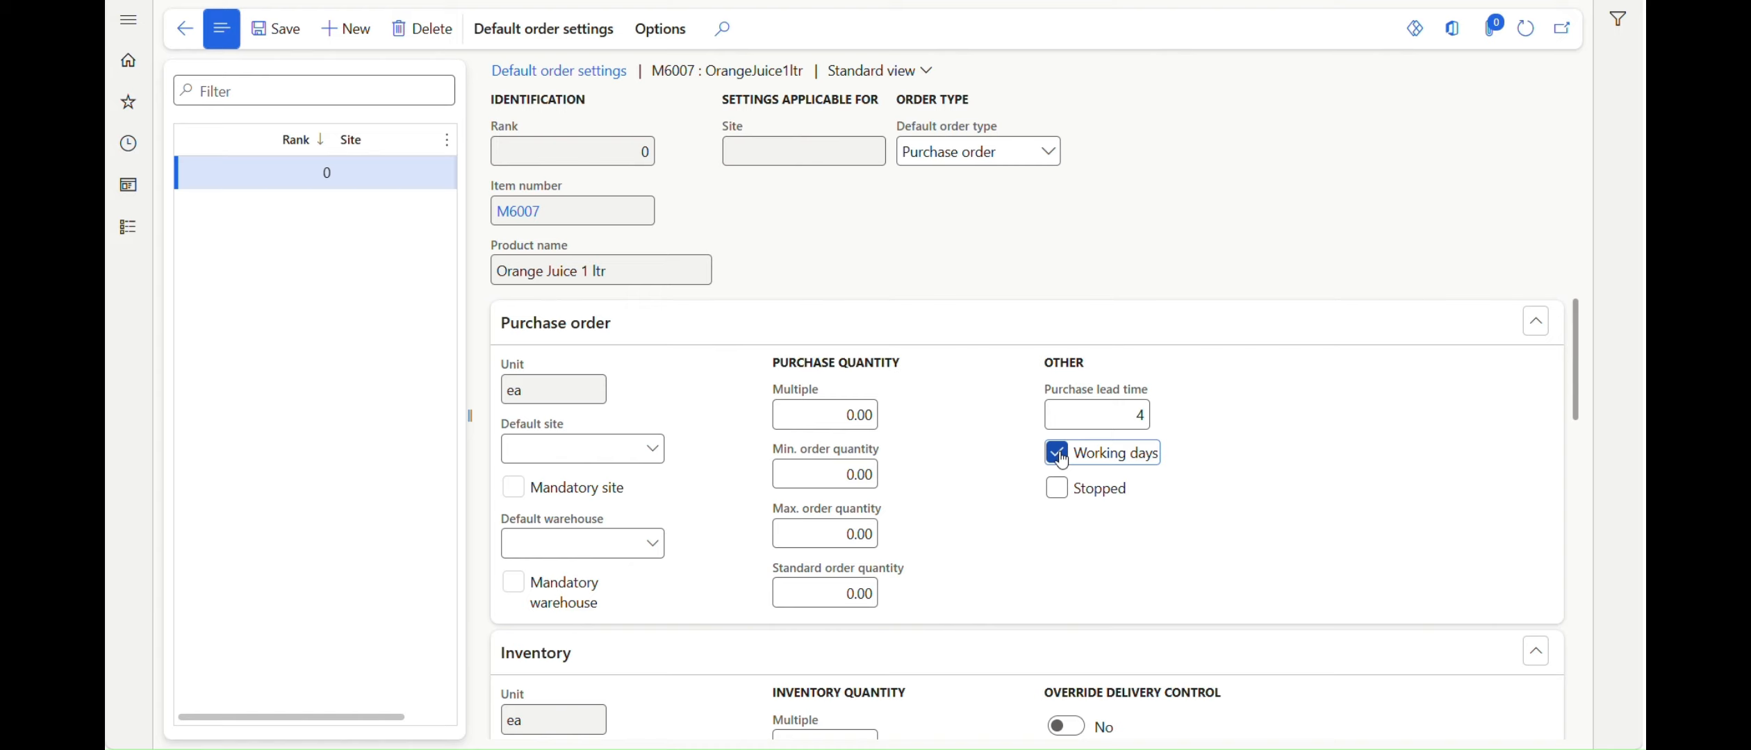
click(1525, 29)
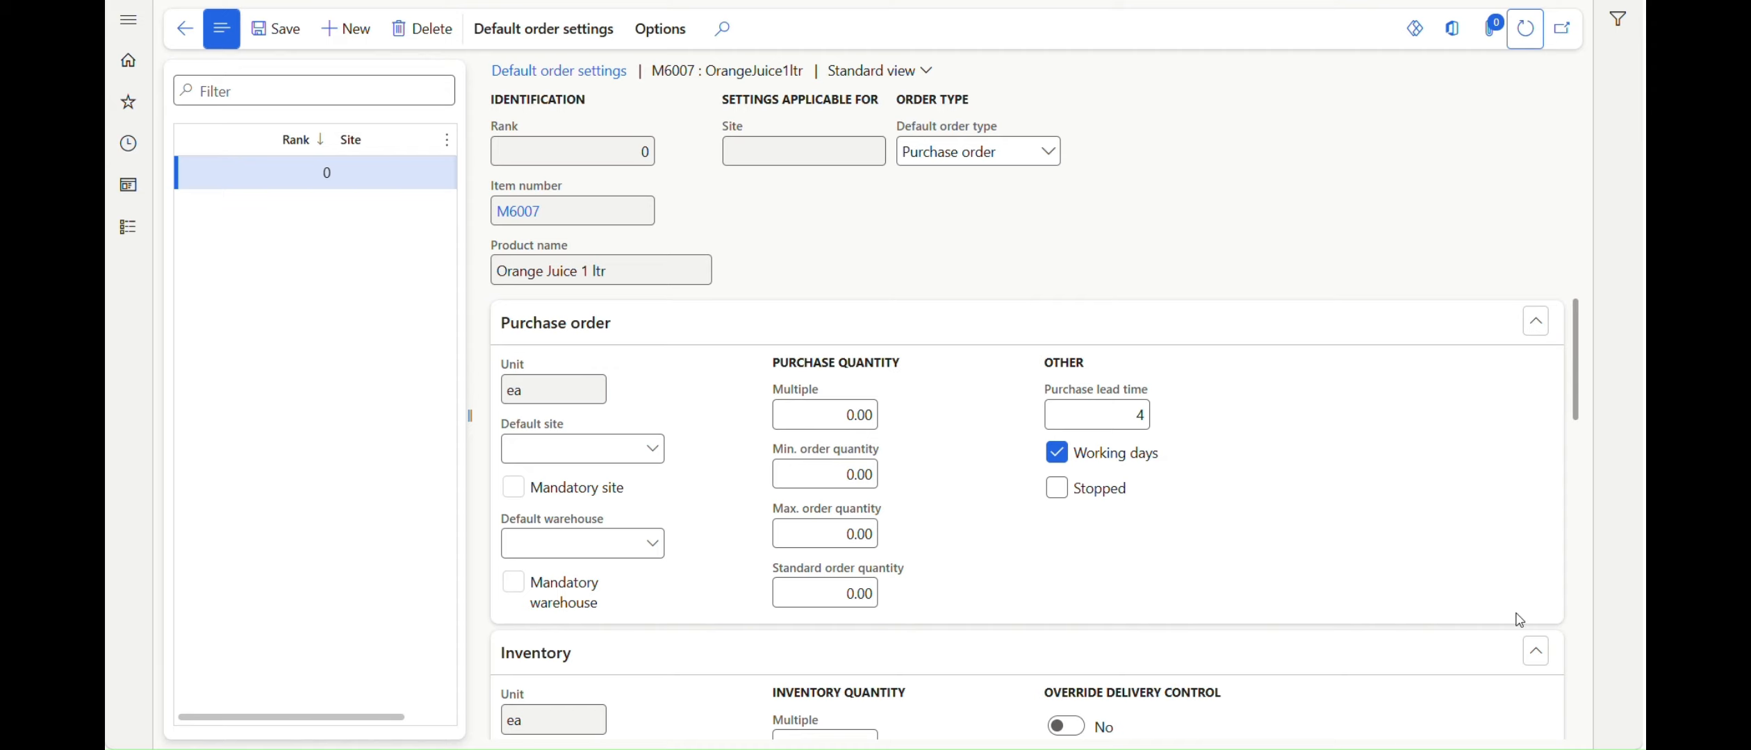
key(super+n)
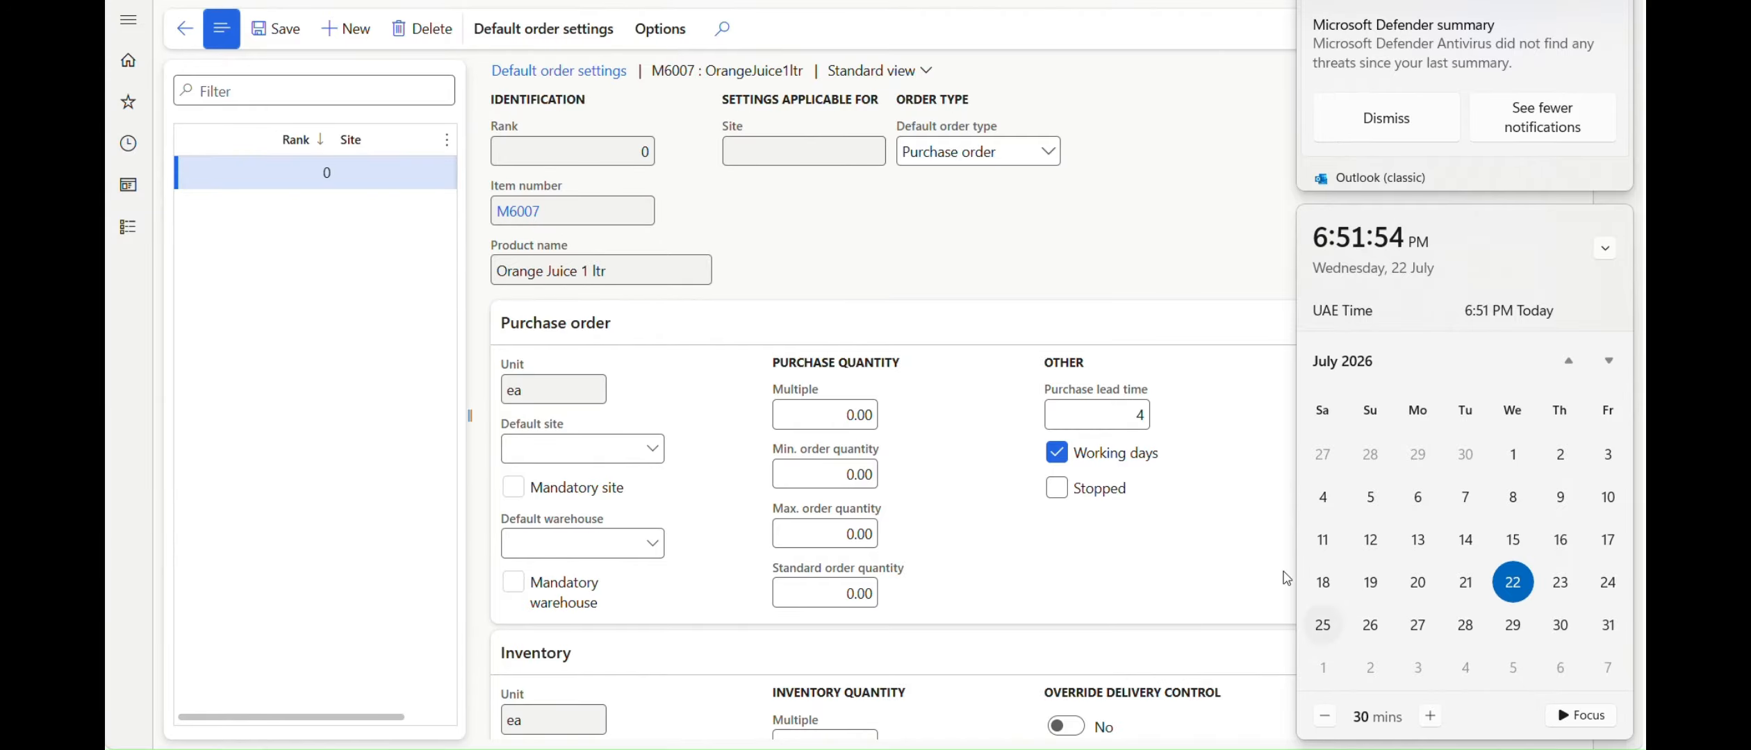
click(1156, 212)
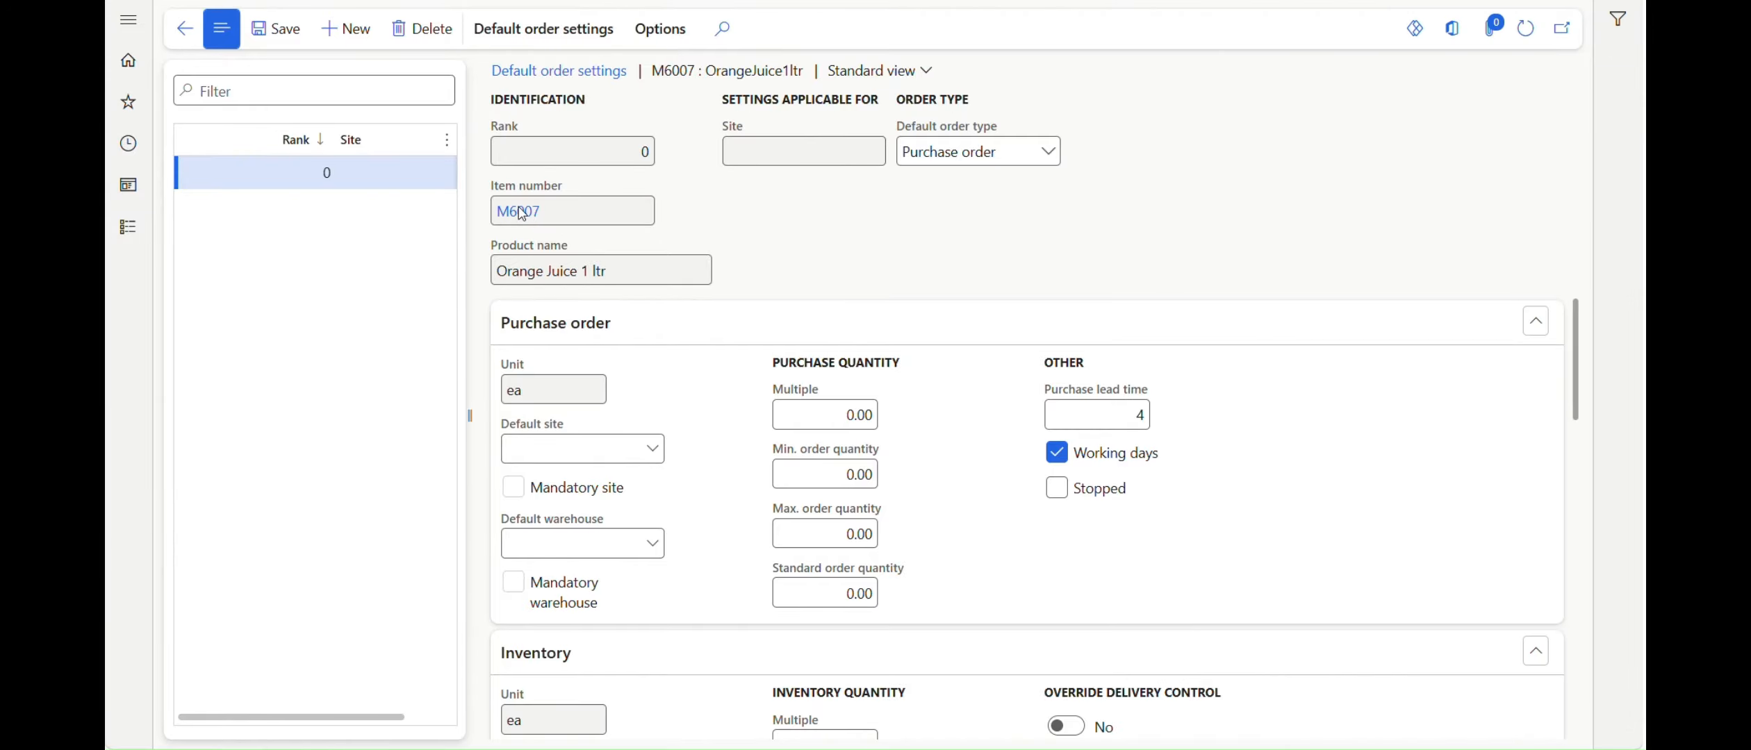
Open the coverage groups from the coverage setup in Master planning
click(128, 21)
drag(353, 147, 348, 514)
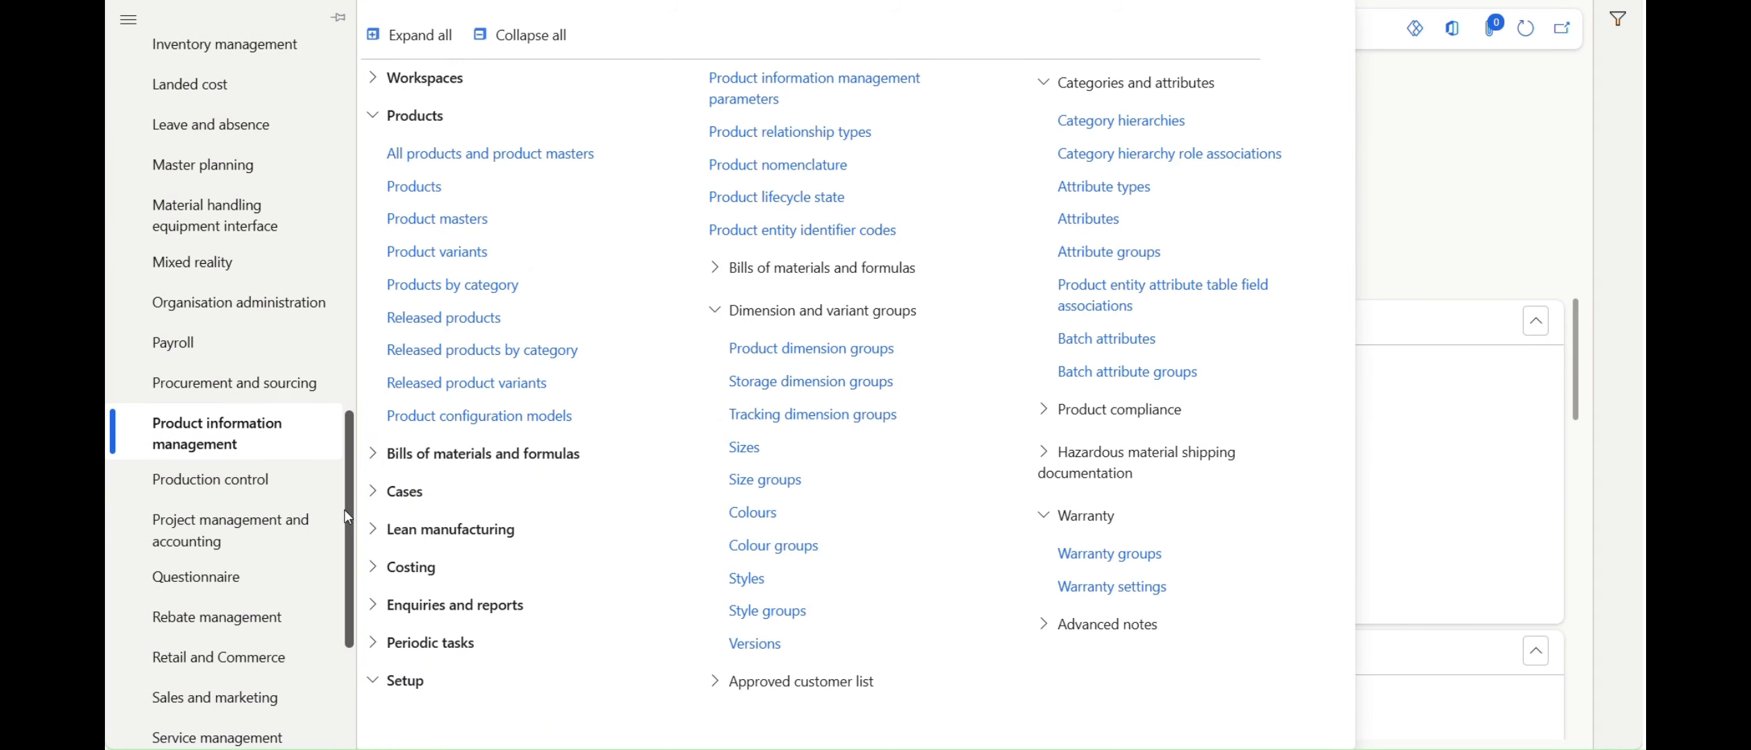
scroll(245, 561, down, 5)
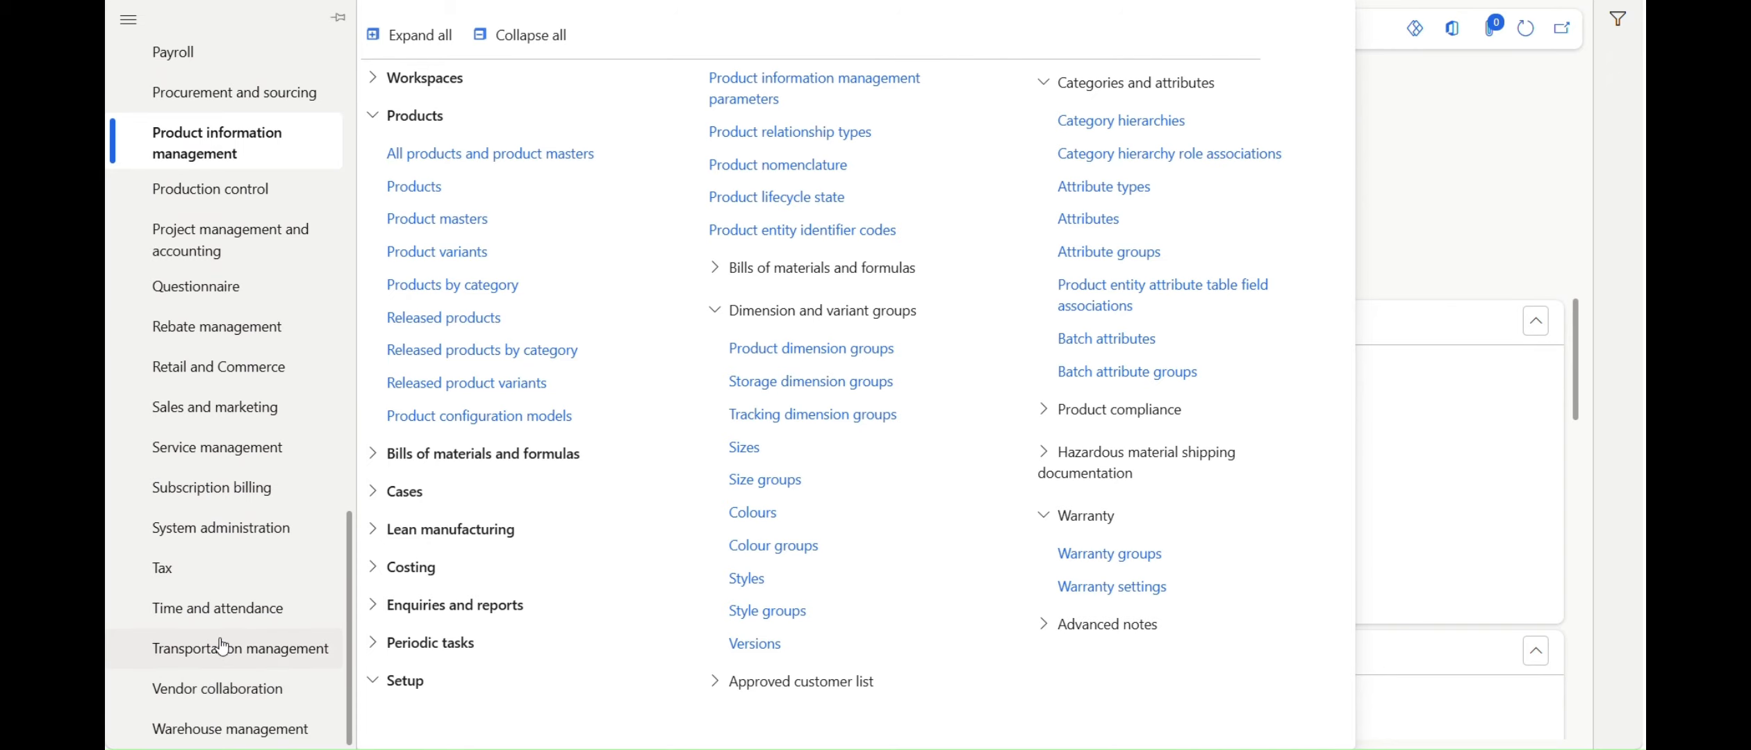
scroll(222, 637, up, 3)
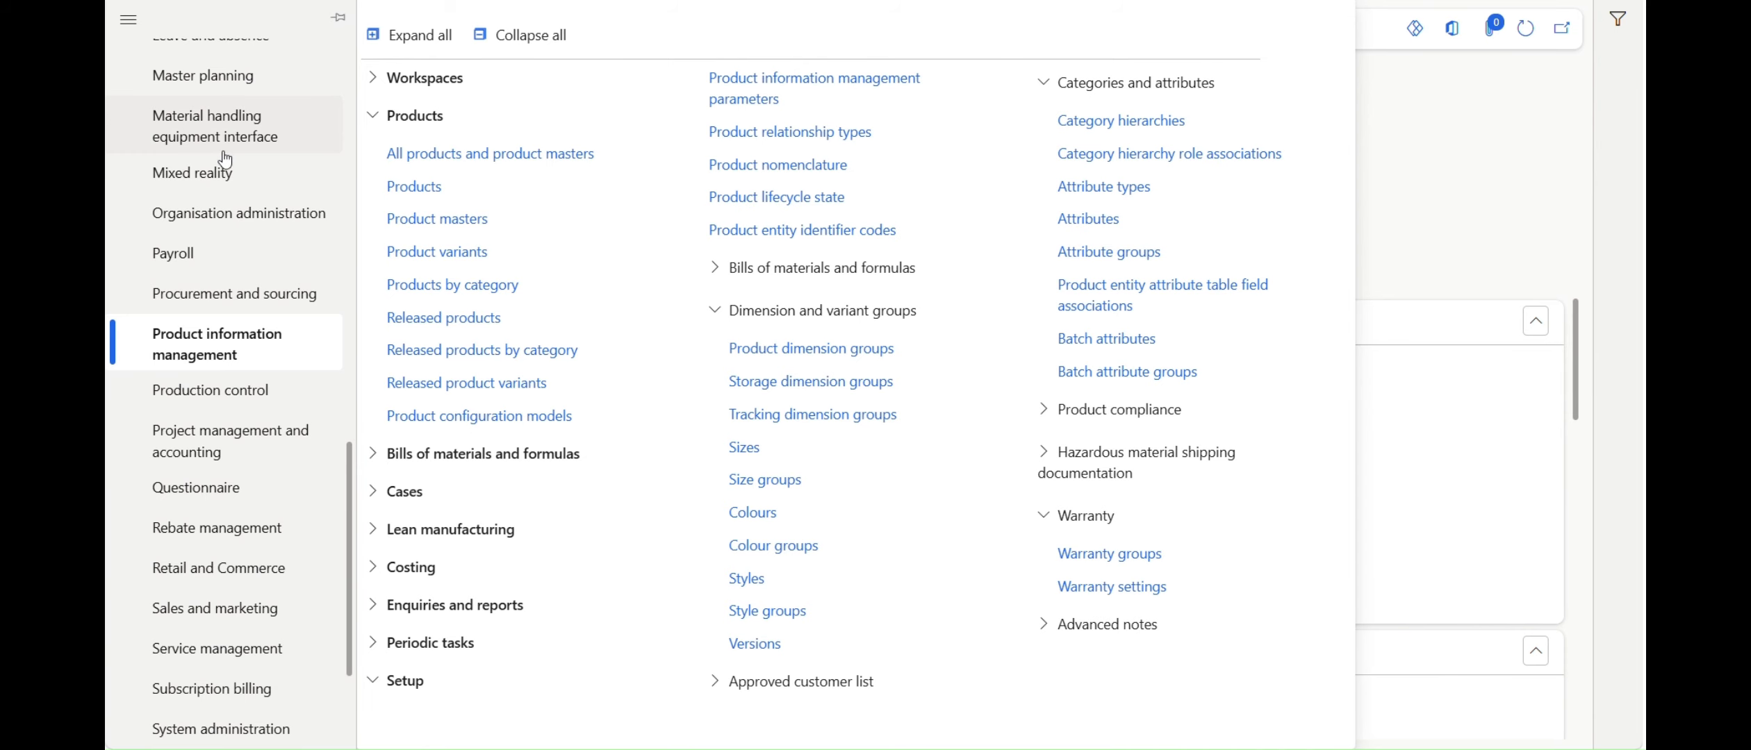
click(204, 87)
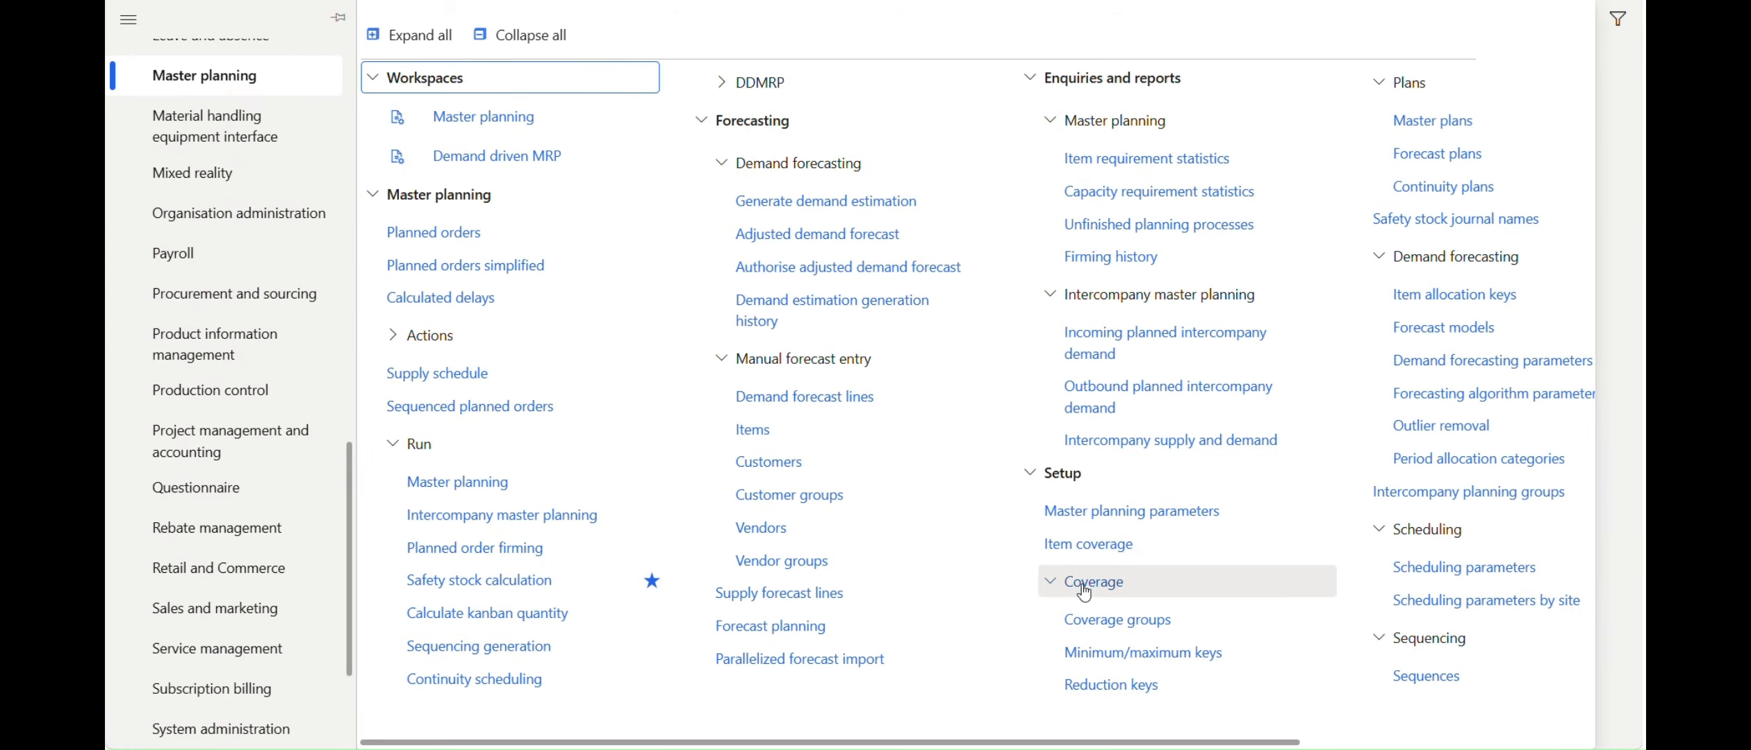
click(1115, 621)
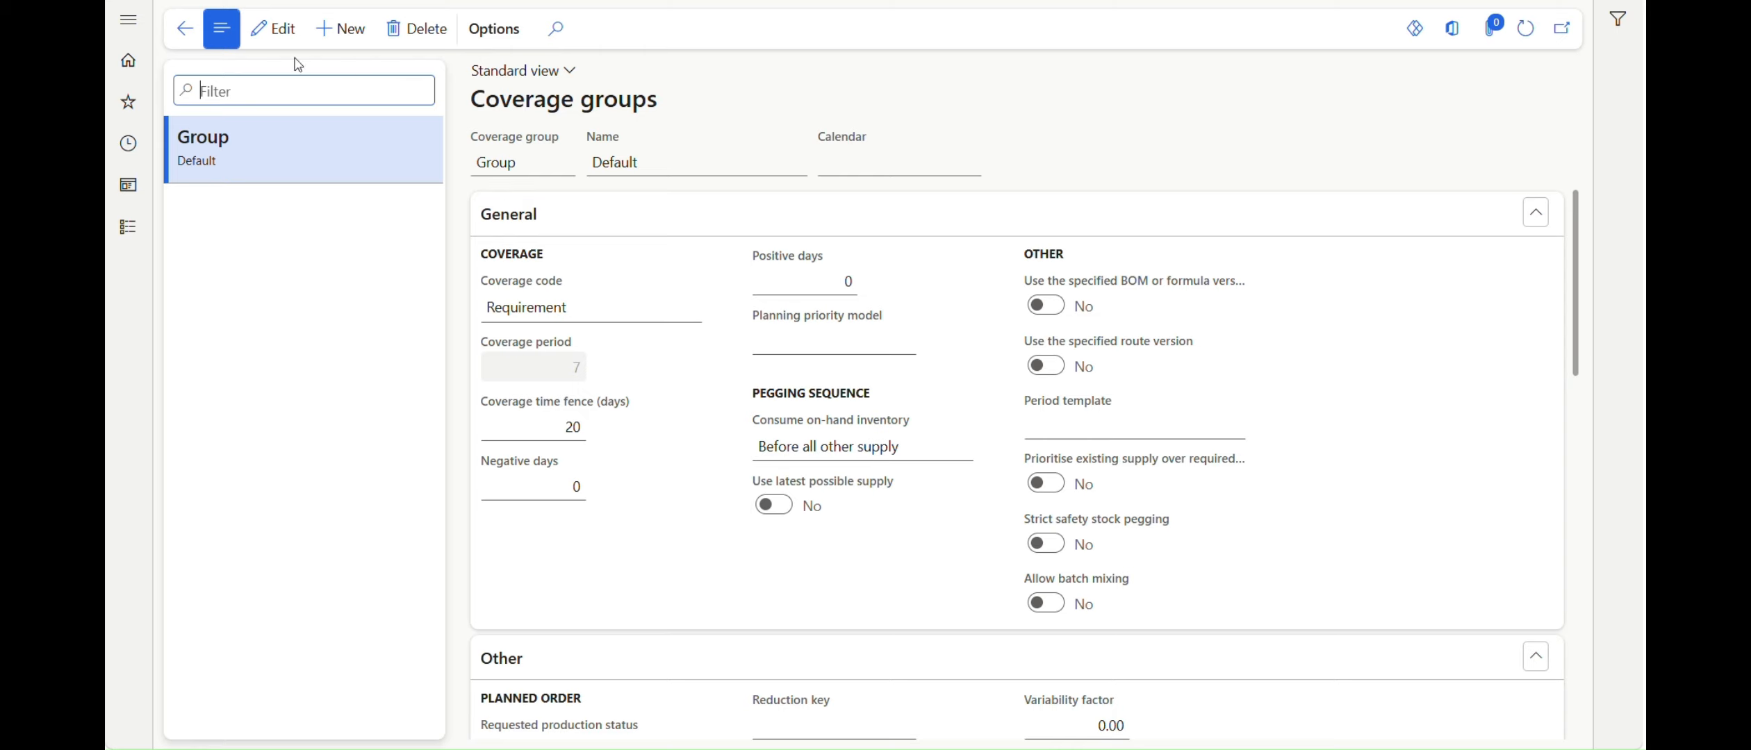
Assign the 8Hr calendar (Production, 8 Hours) to the Default coverage group
click(274, 29)
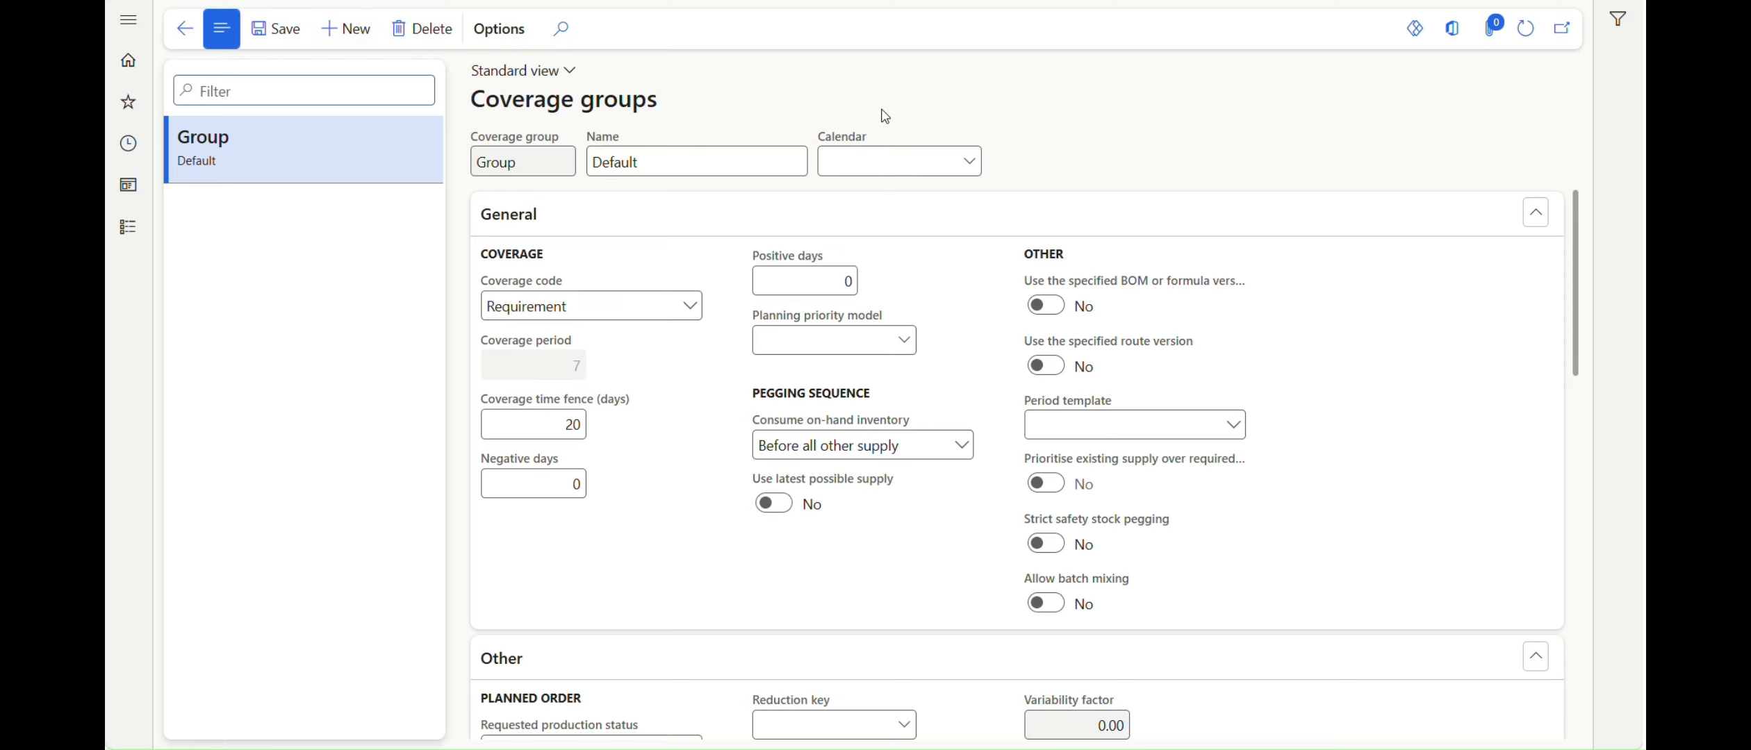
click(969, 161)
click(970, 164)
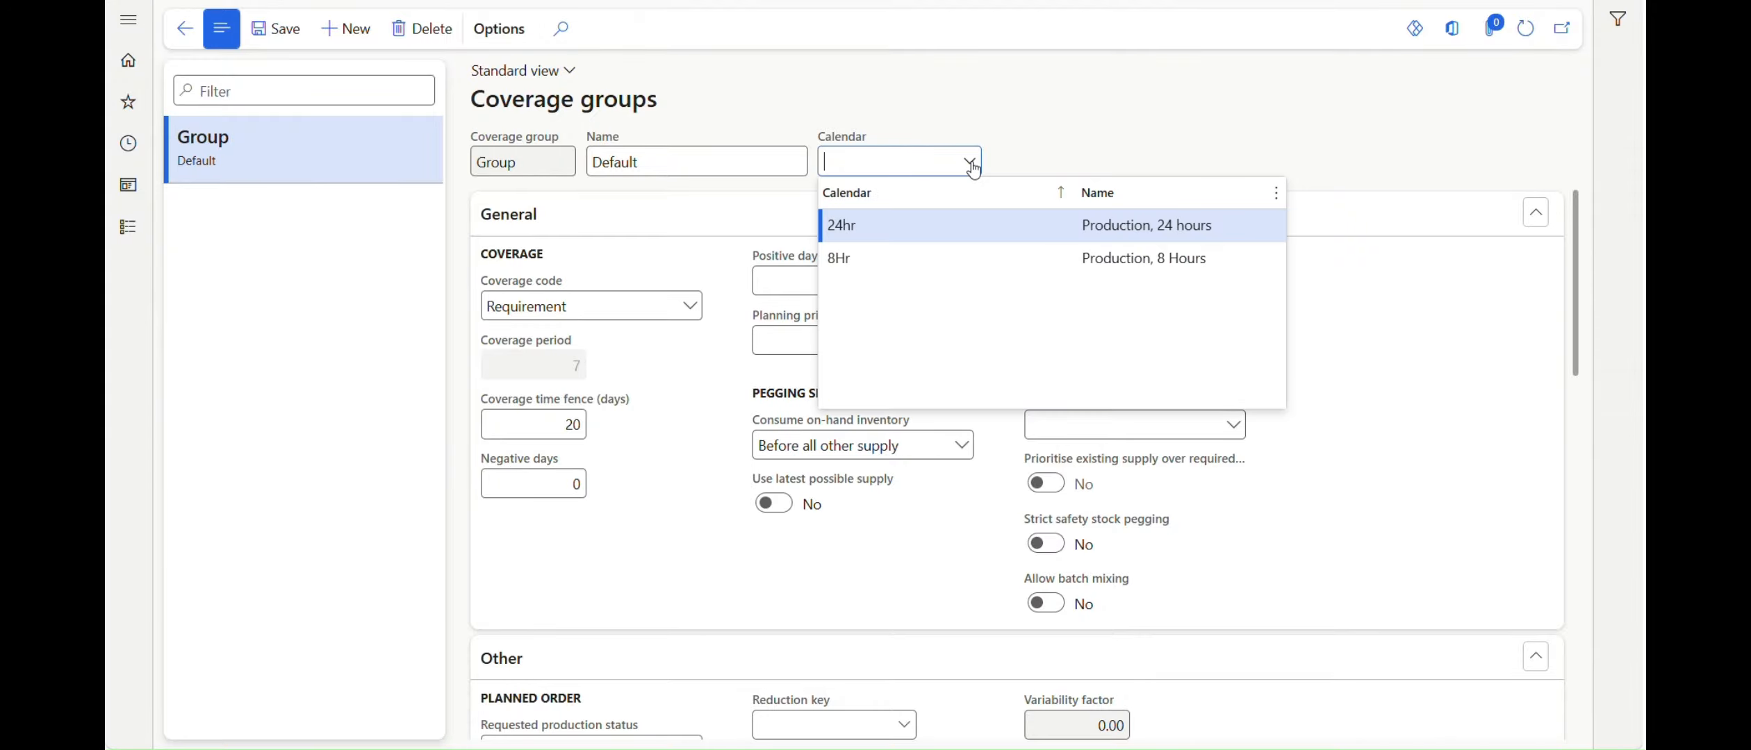
click(922, 264)
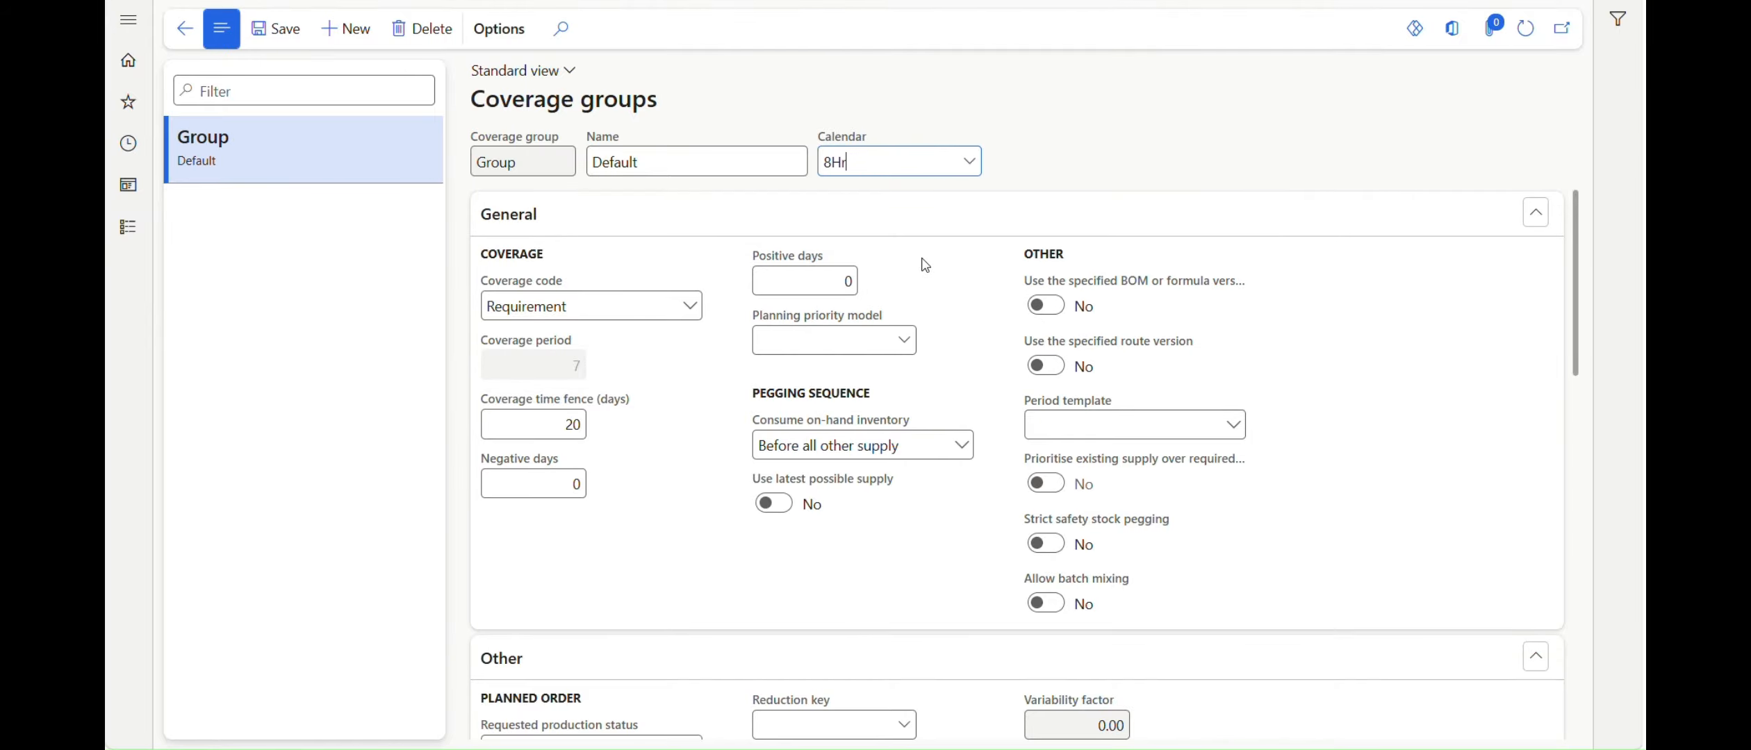
Review the open and closed days in the 8Hr calendar's working times from 22 July 2026, and return from the coverage groups
right_click(969, 179)
click(1008, 273)
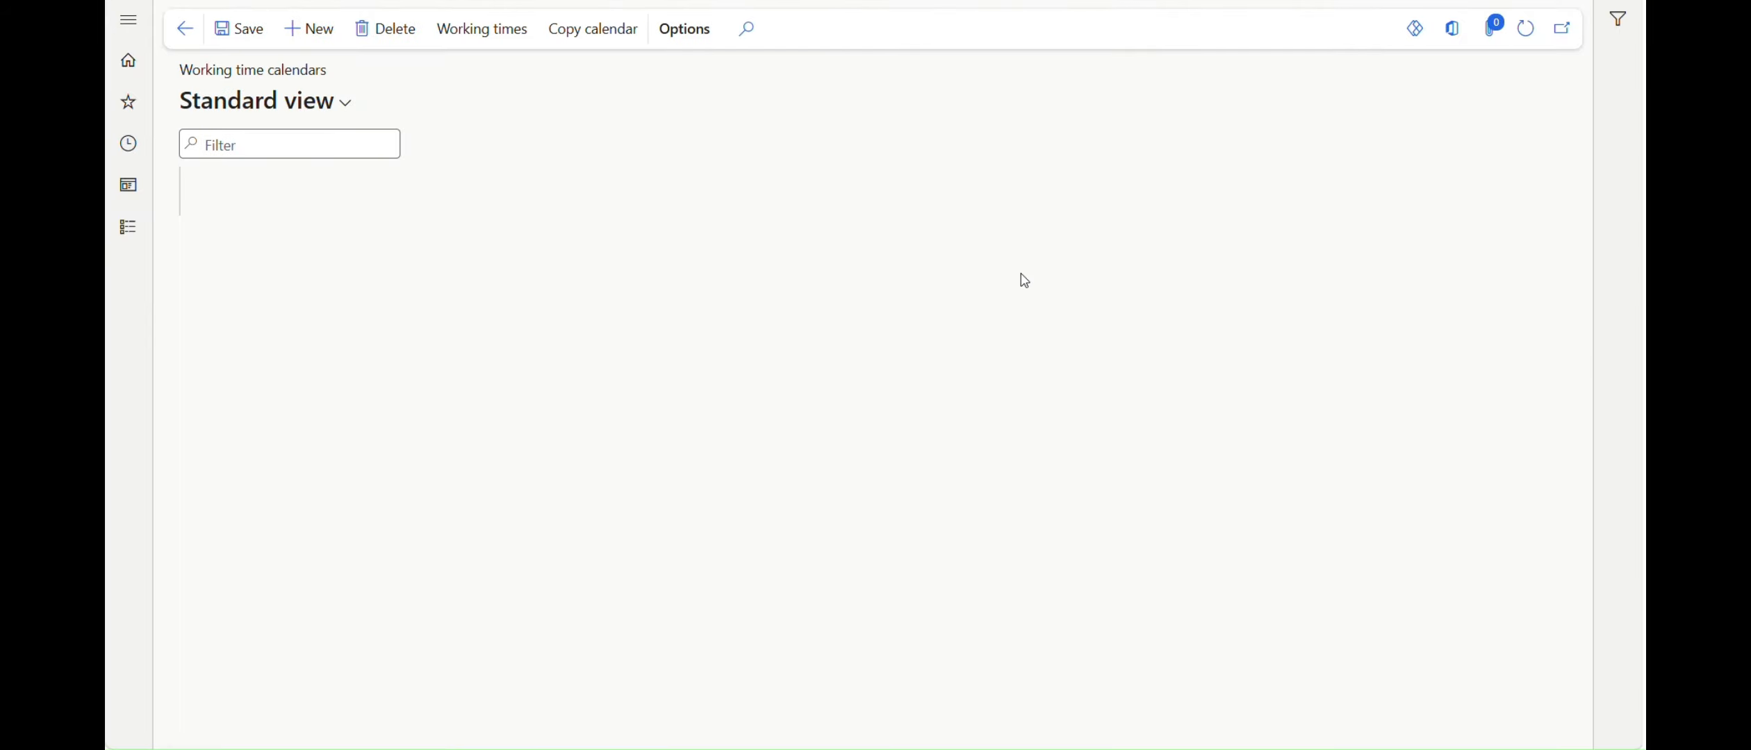
click(511, 31)
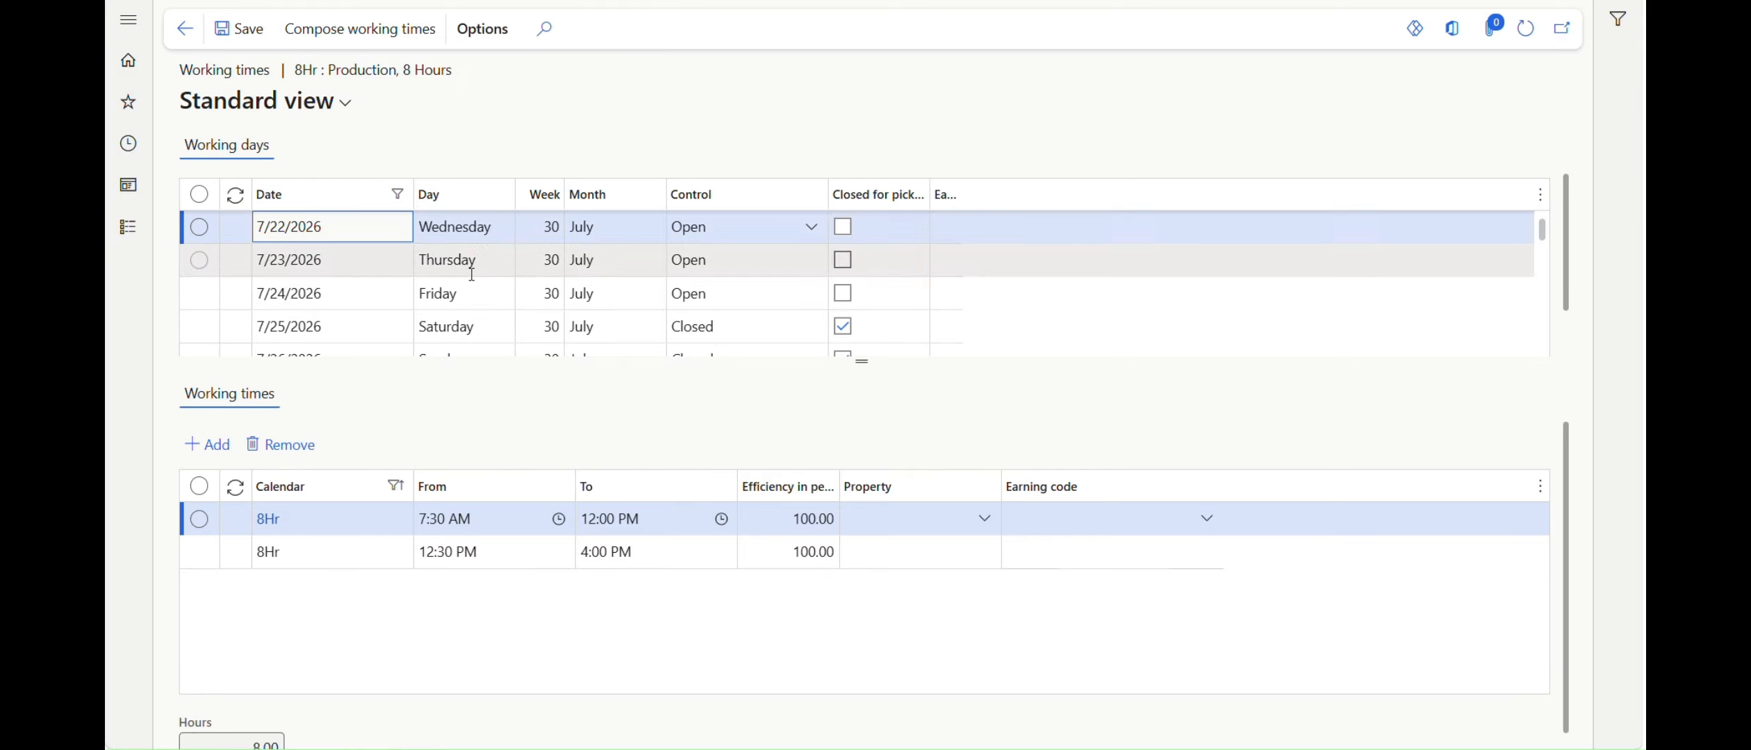
scroll(455, 278, down, 1)
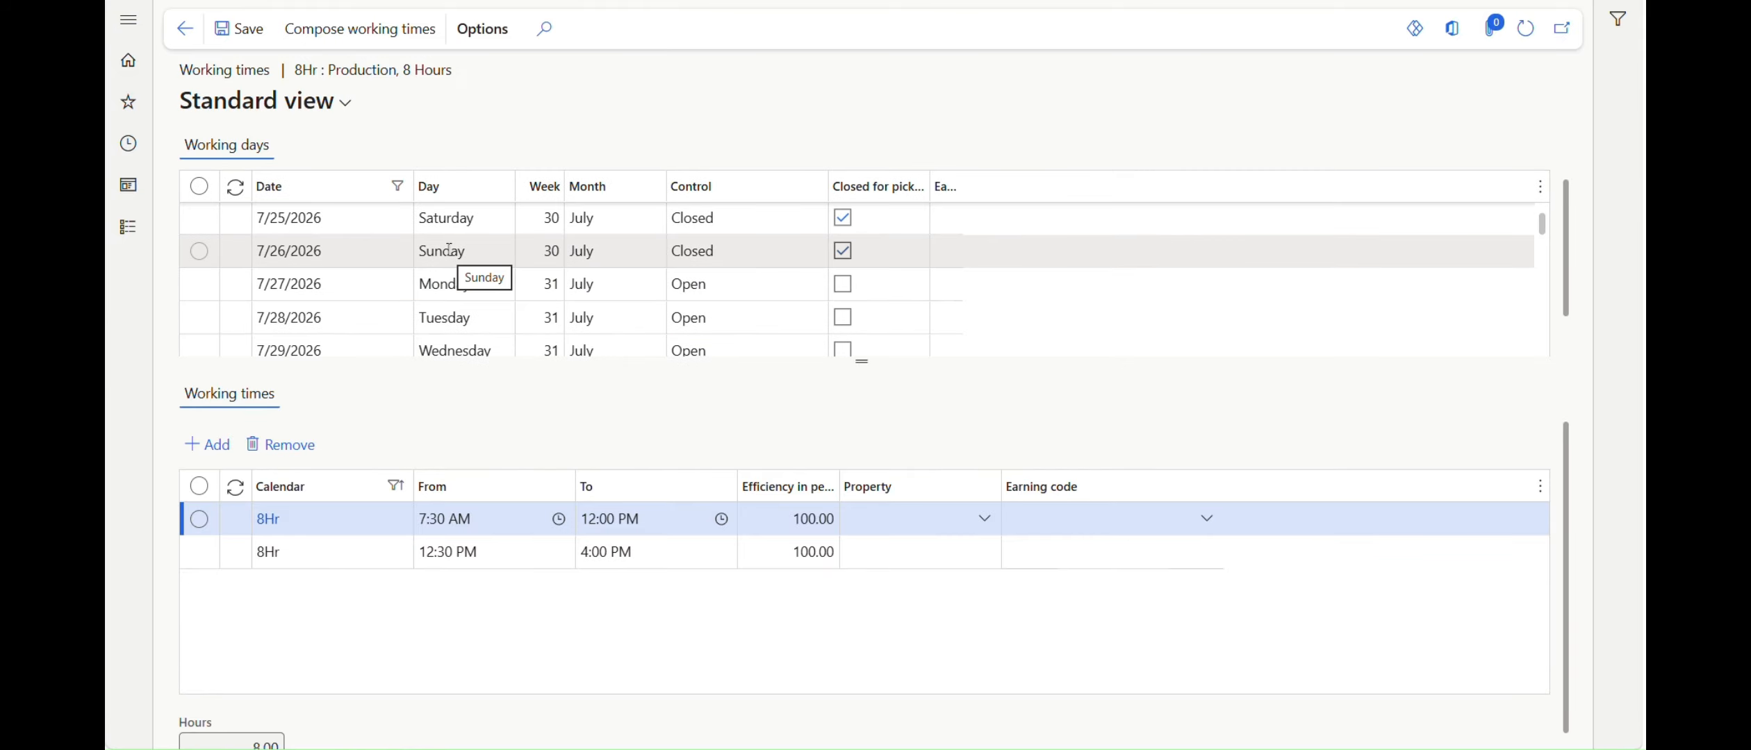
scroll(449, 248, down, 2)
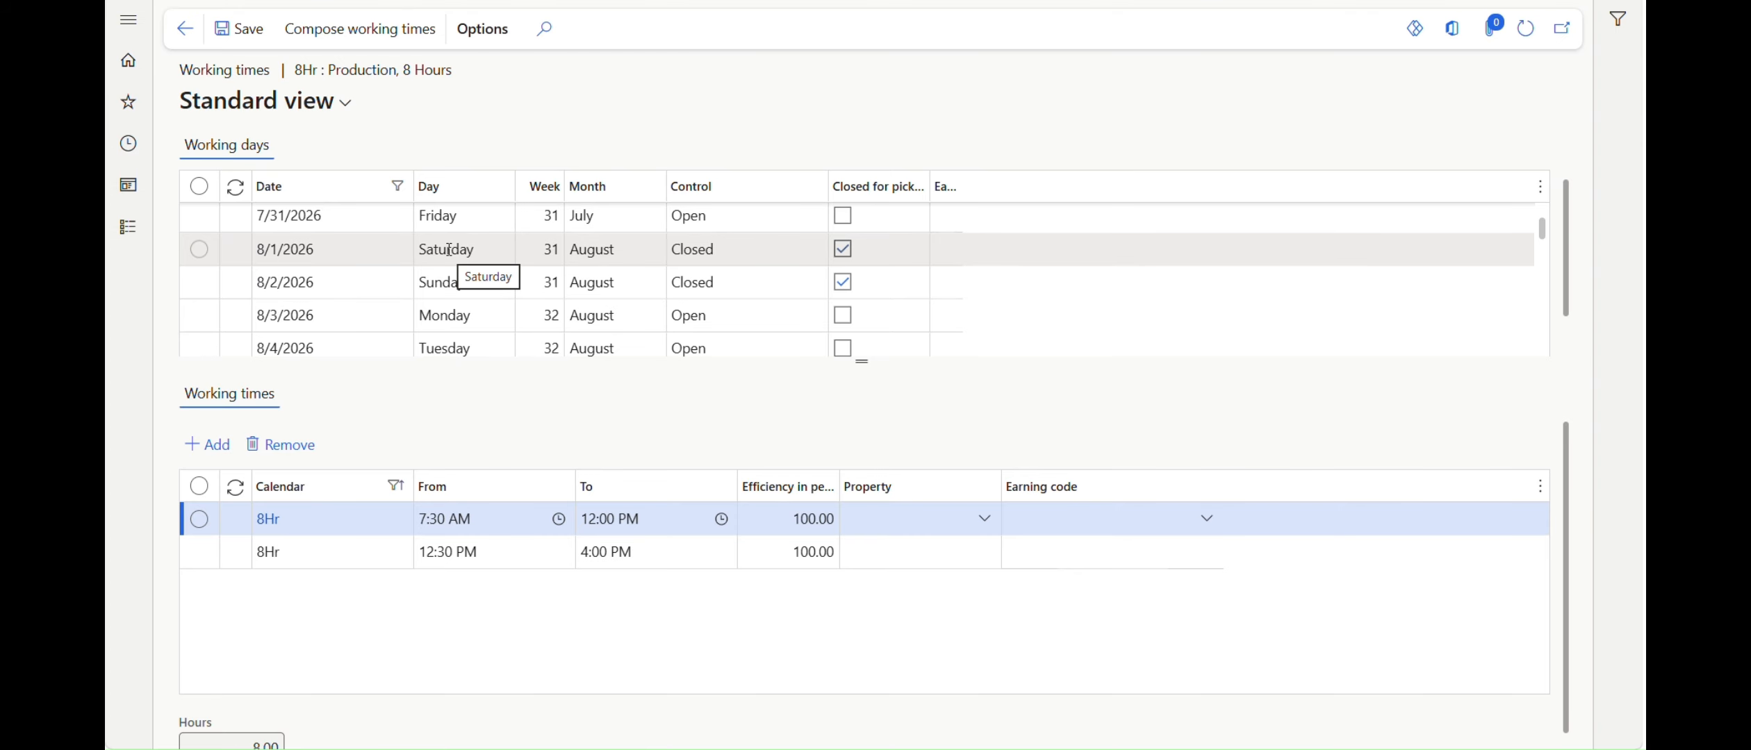
click(185, 29)
click(186, 30)
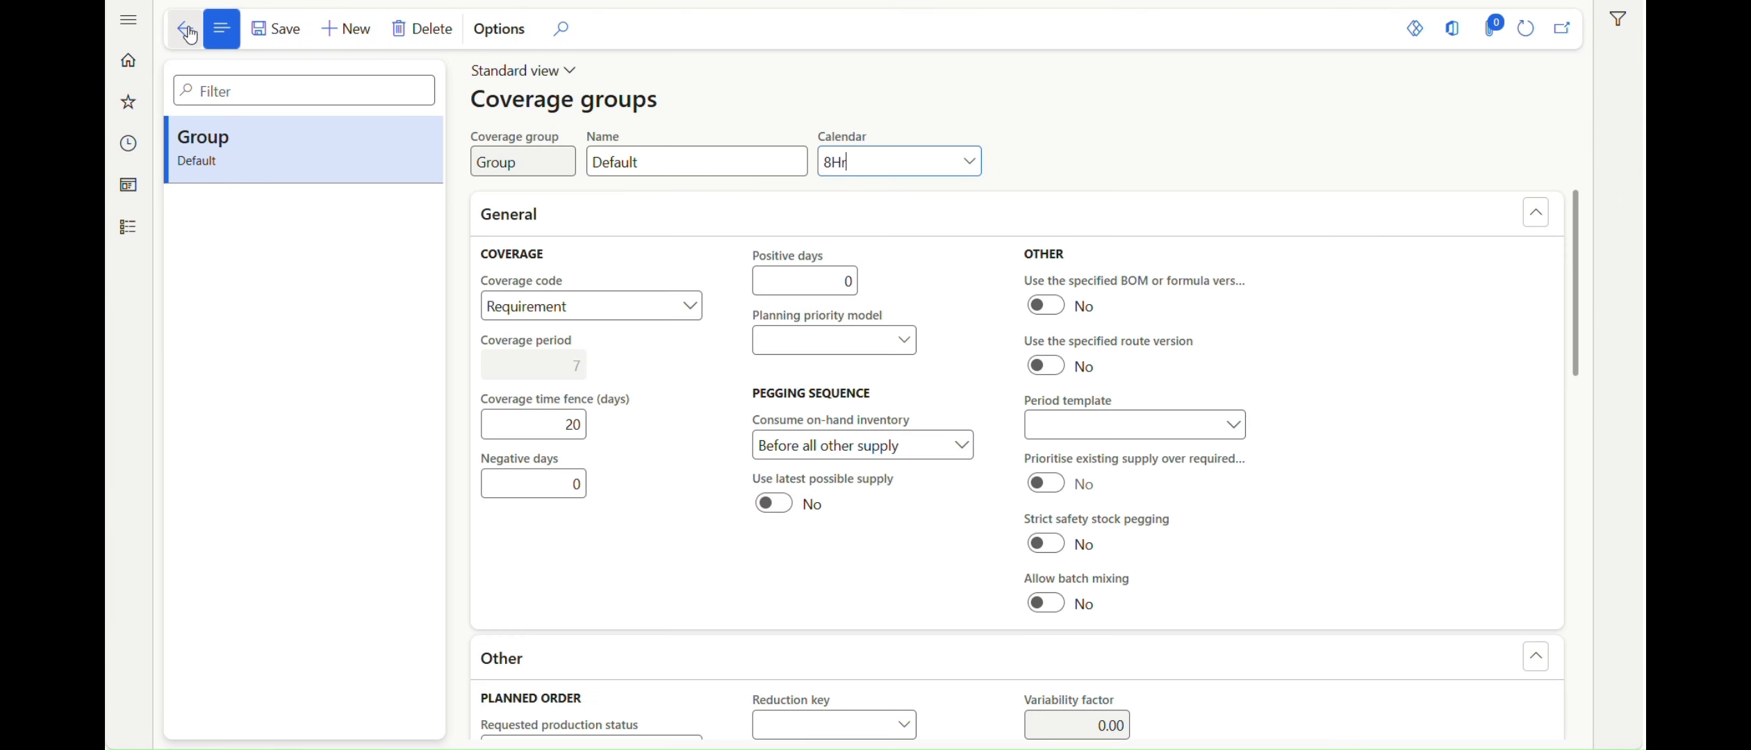
click(186, 31)
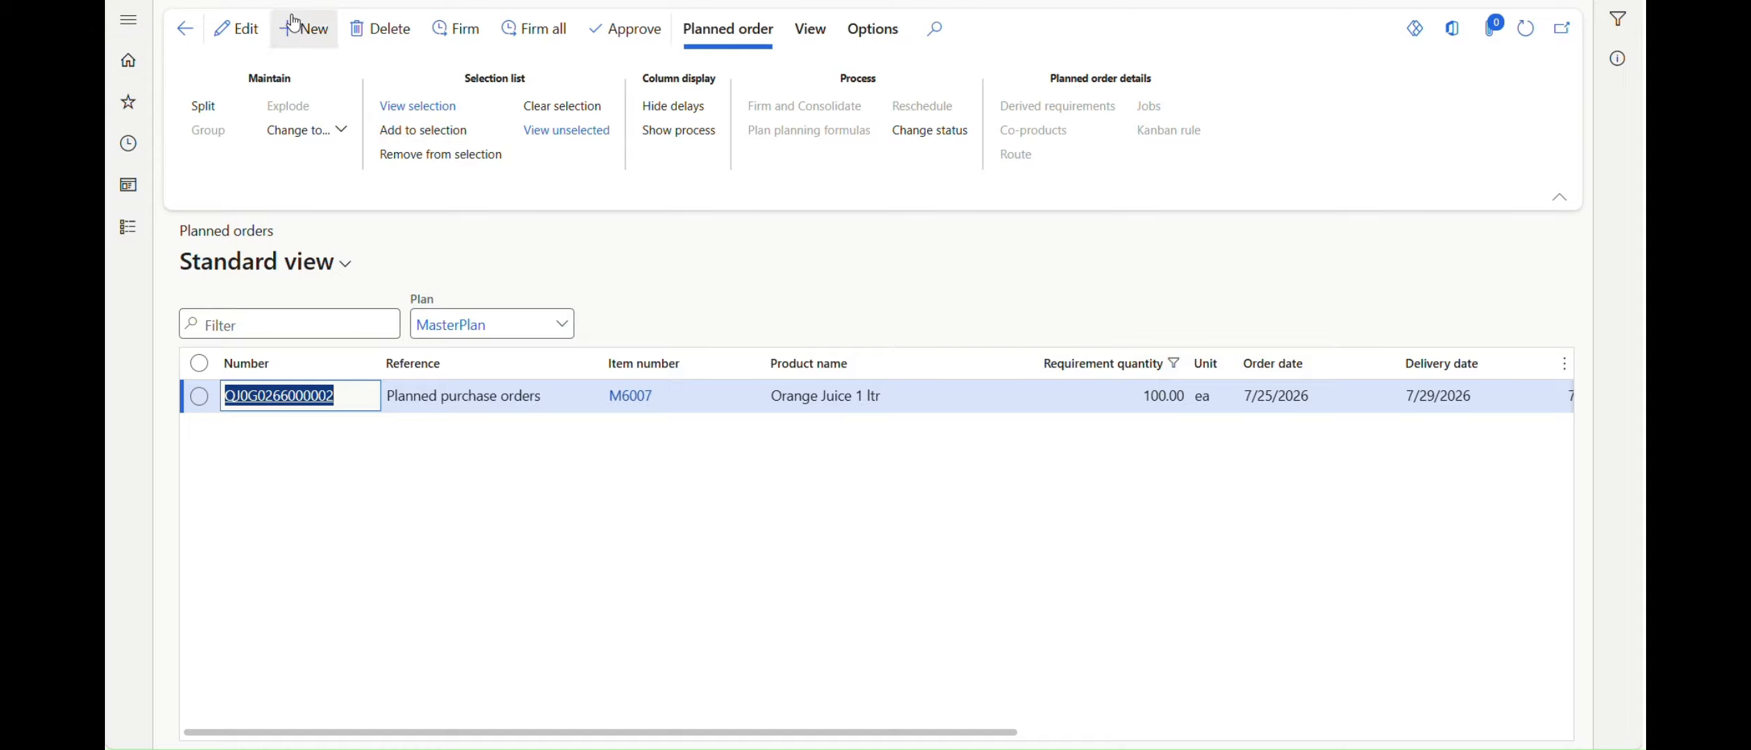
Delete the existing planned purchase order for Orange Juice 1 ltr (M6007) from MasterPlan
click(436, 30)
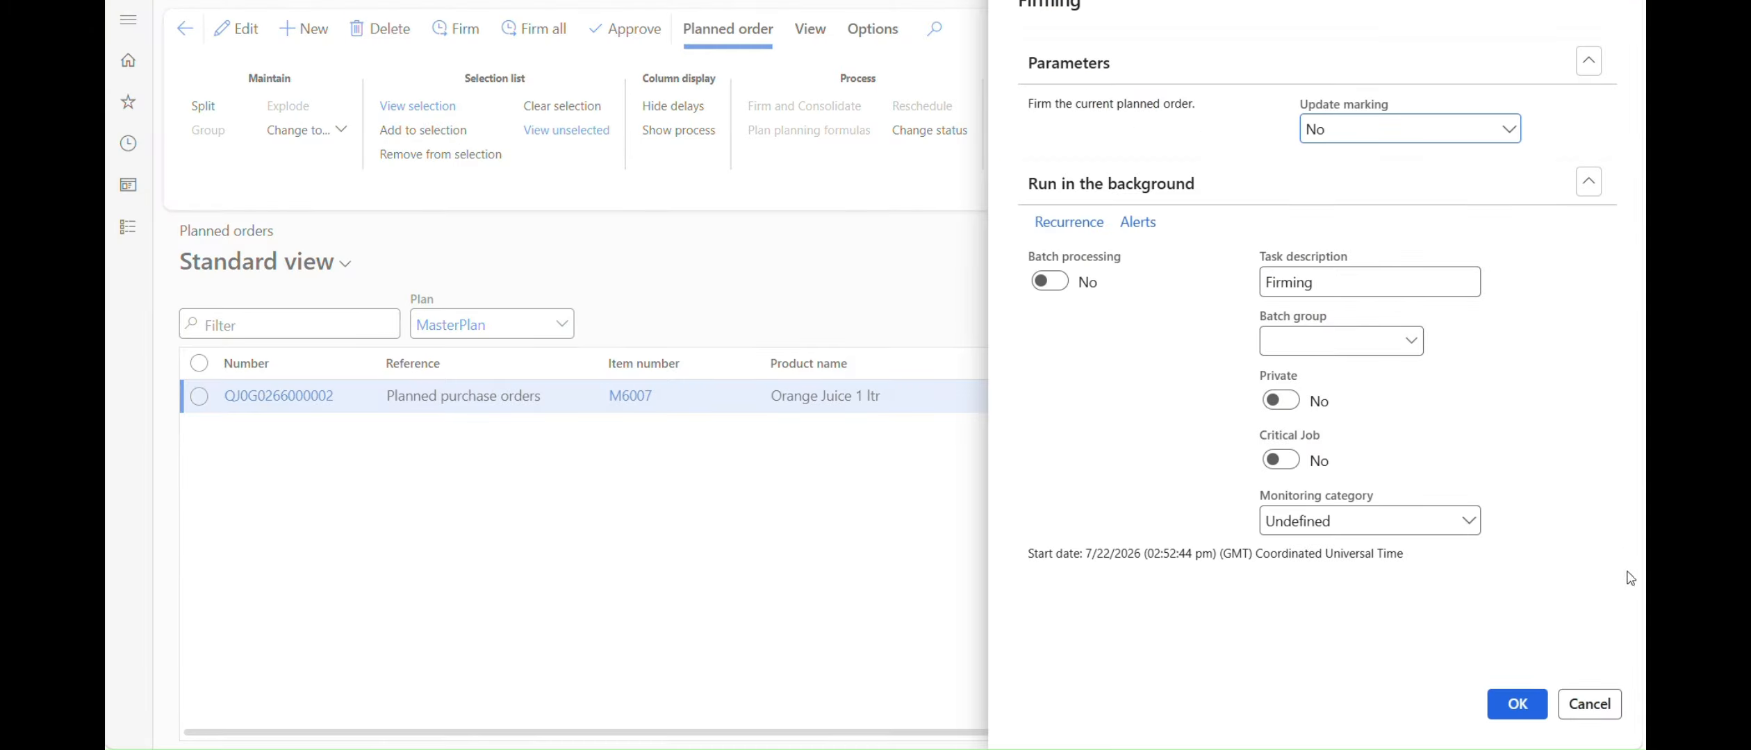
click(1589, 704)
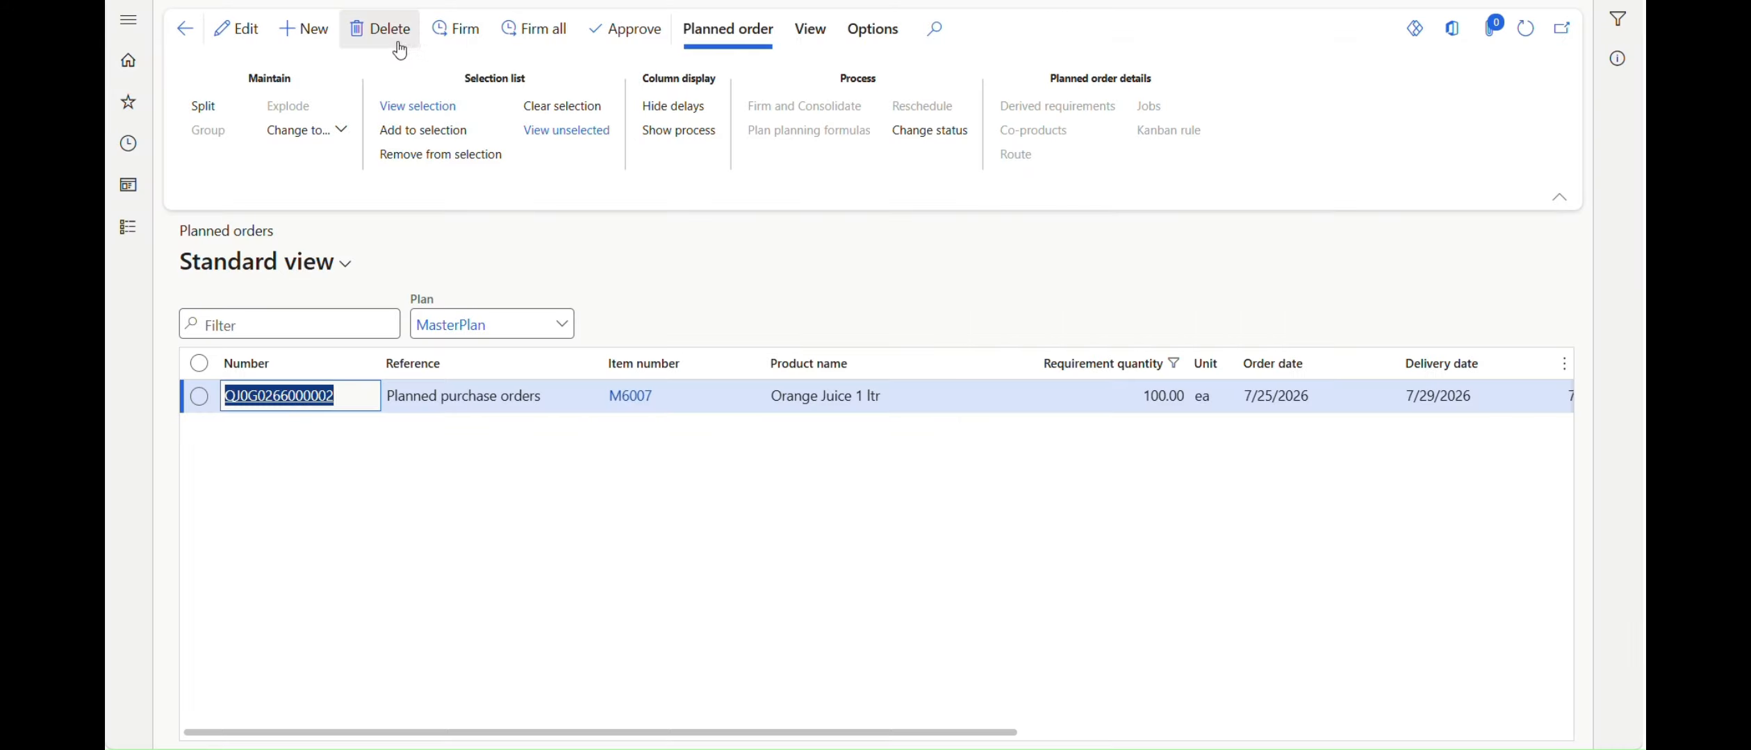
click(382, 28)
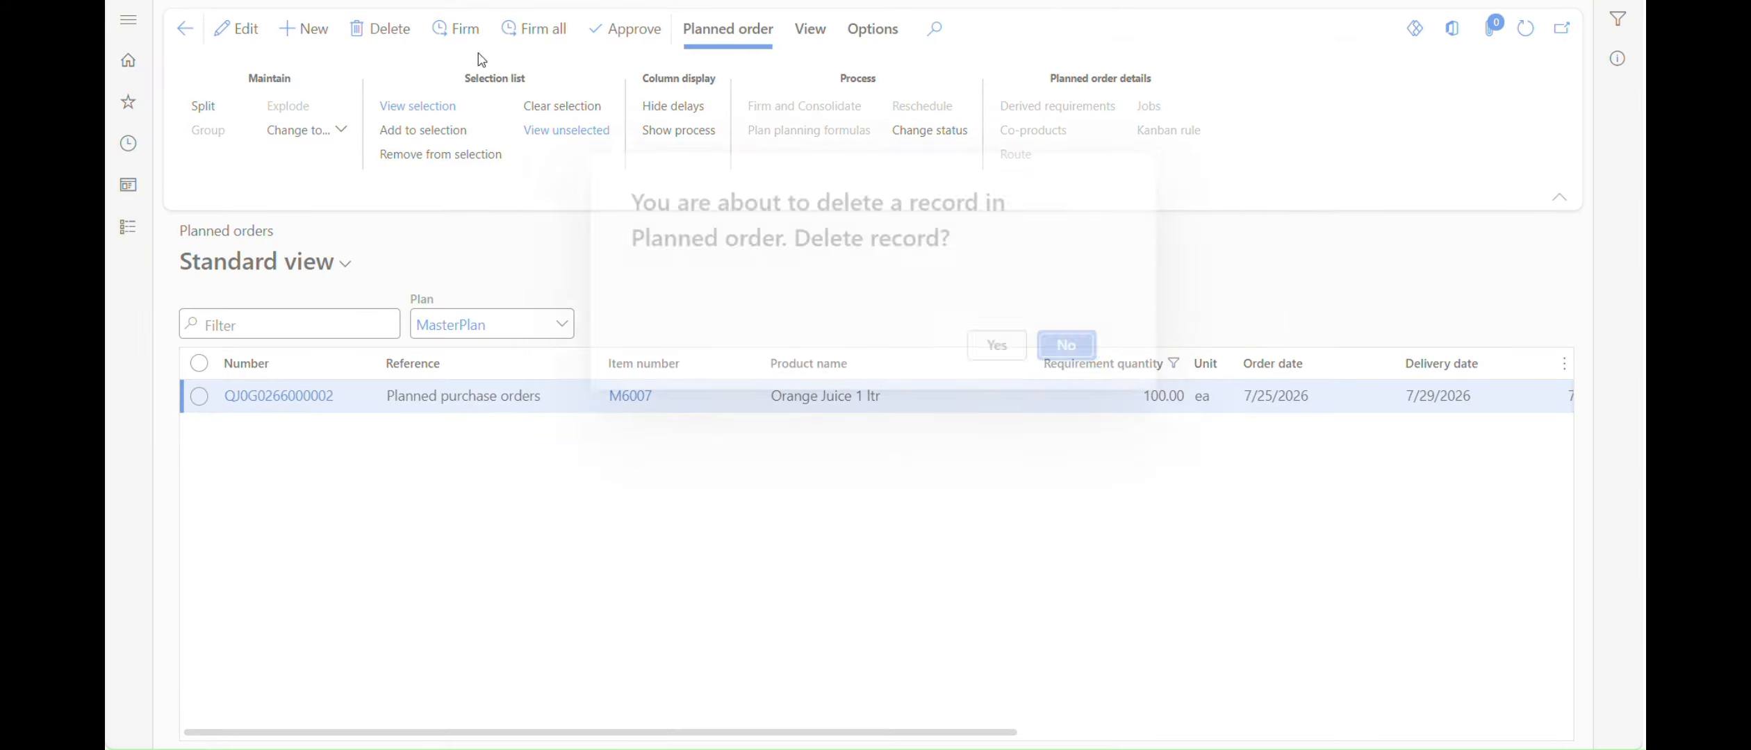
click(996, 344)
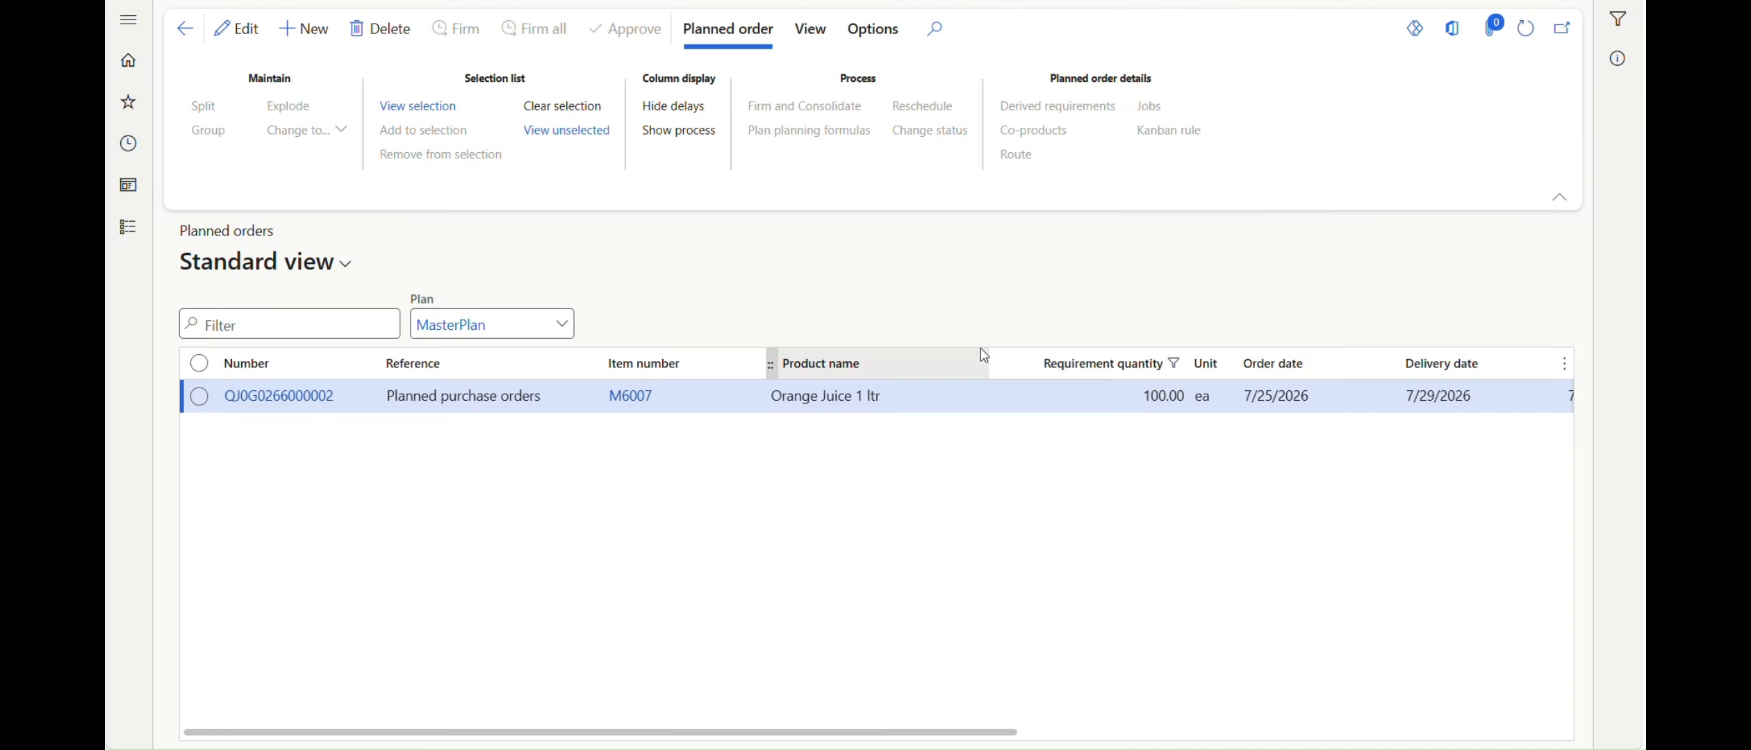
Run master planning for item M6007 with the MasterPlan master plan
click(128, 20)
click(462, 487)
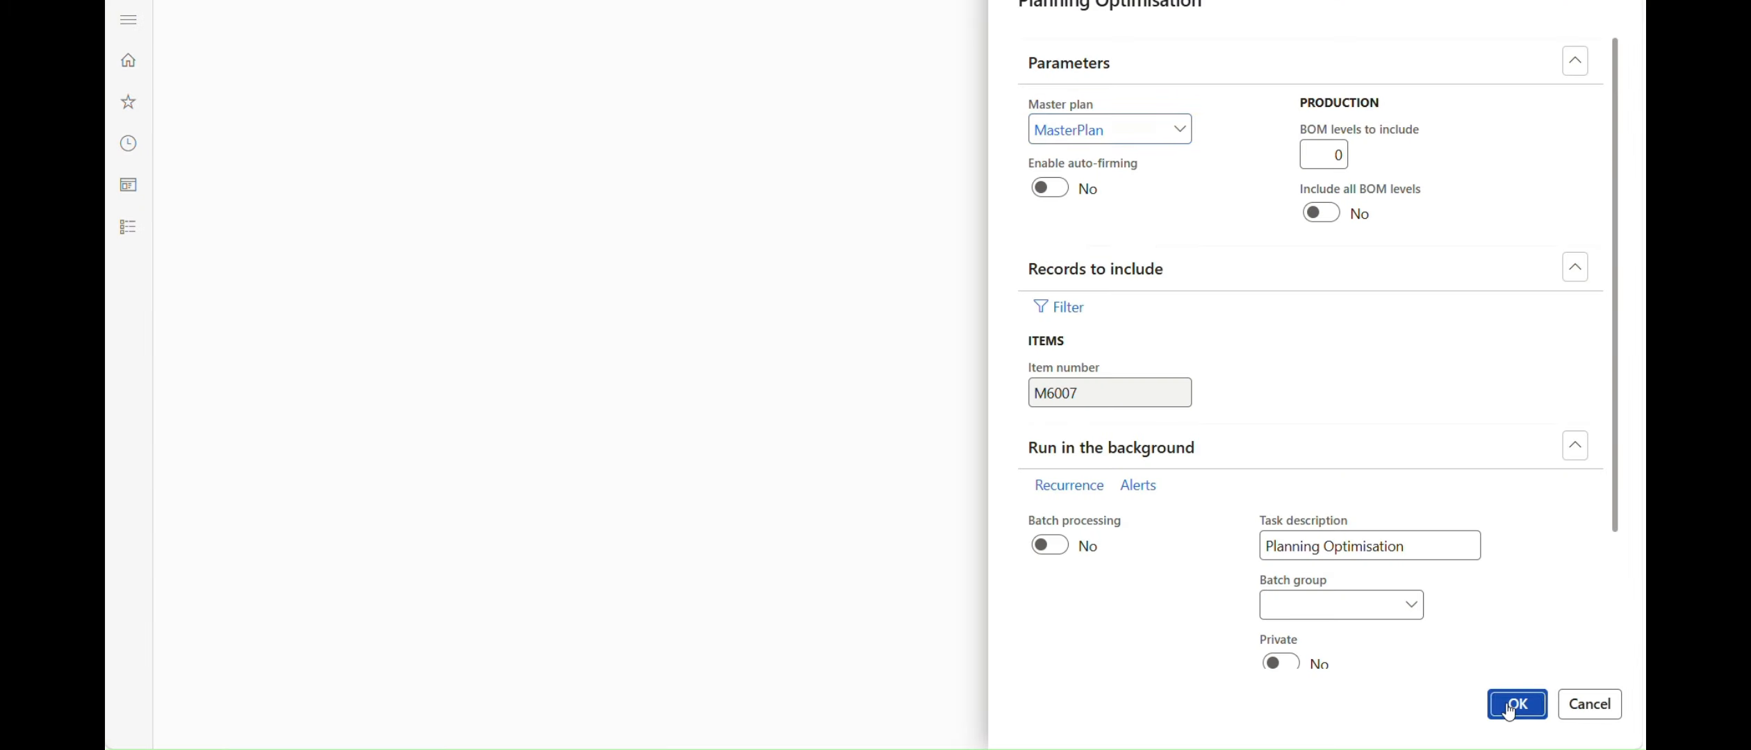
click(1513, 704)
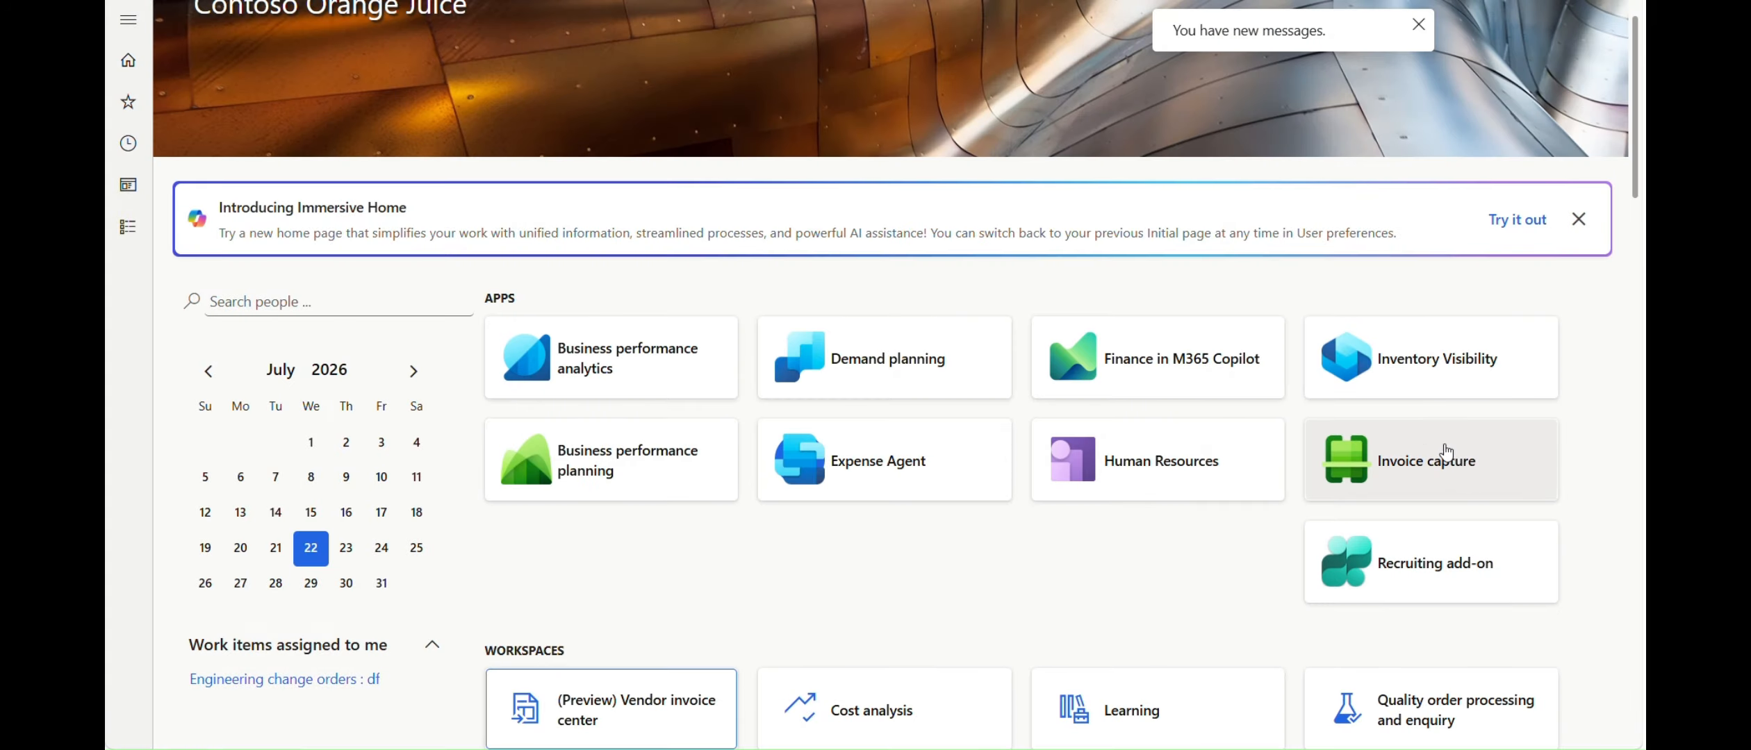
Open the planned orders and check the Orange Juice order's dates against the system clock's July 2026 calendar
click(135, 25)
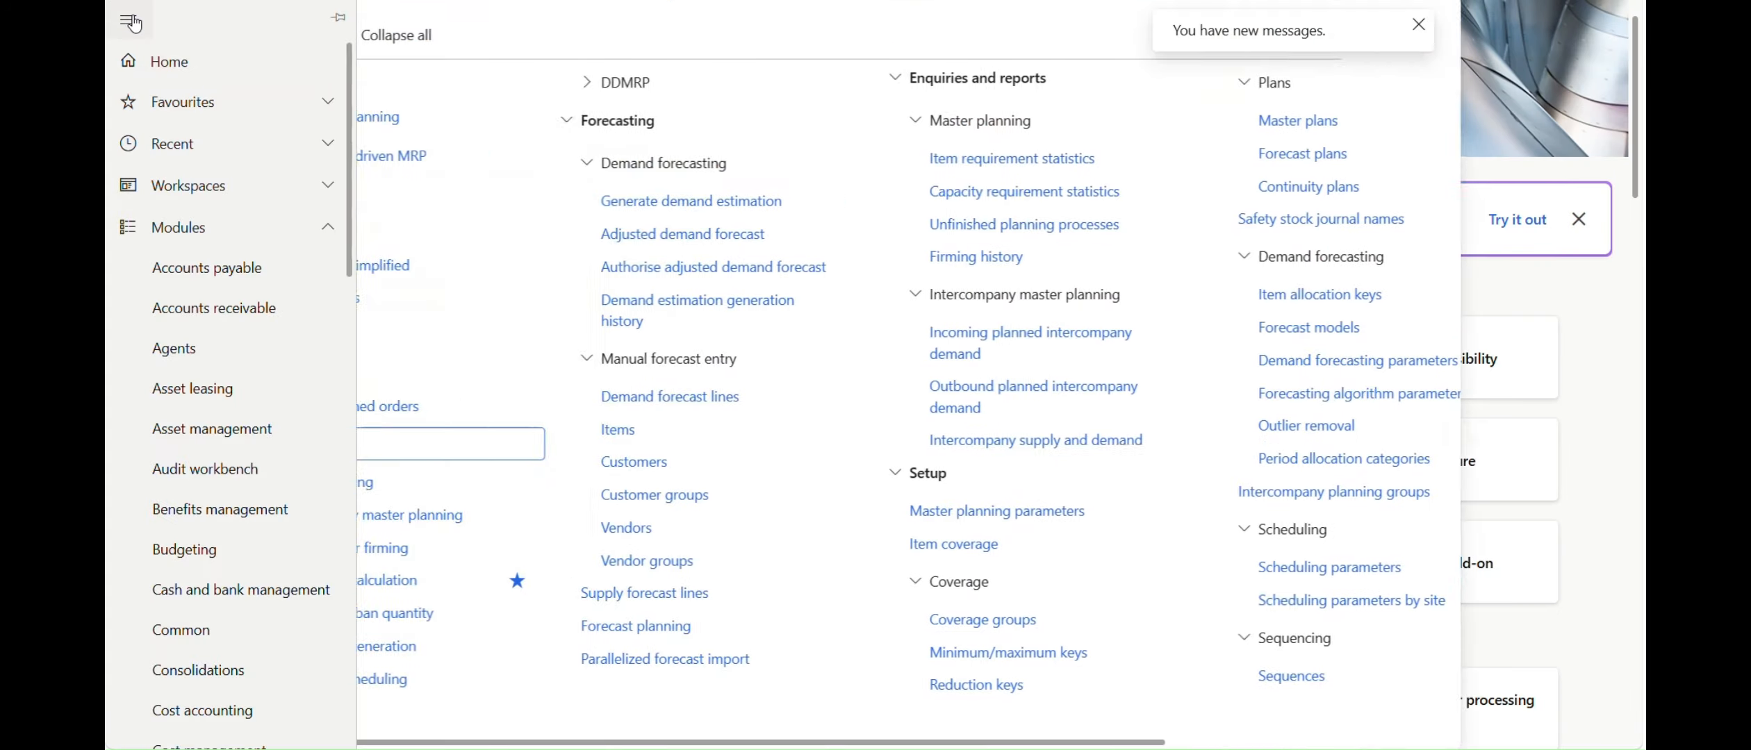
click(466, 231)
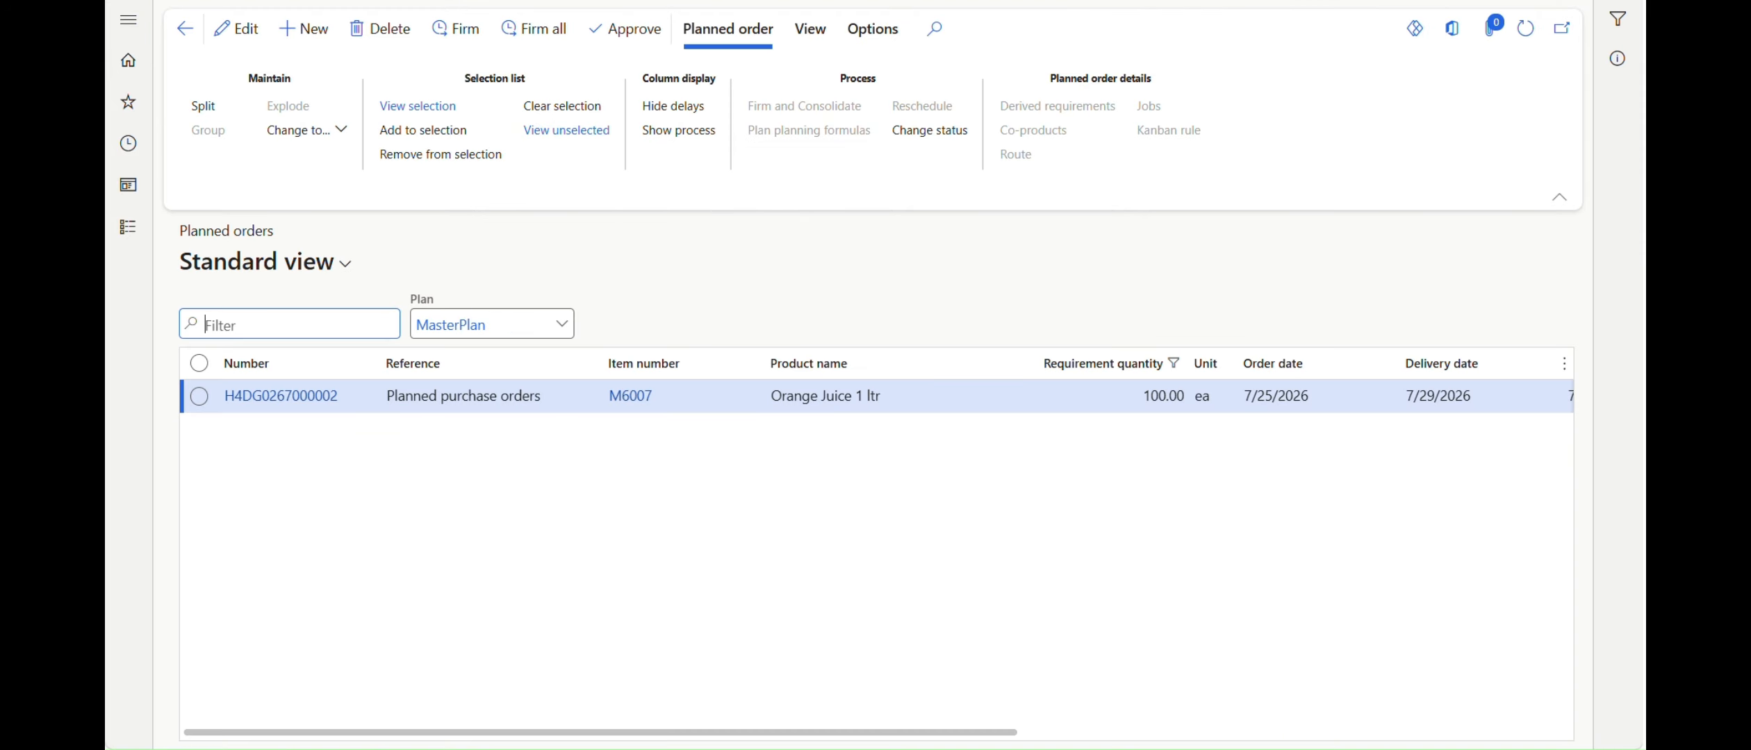
click(1588, 749)
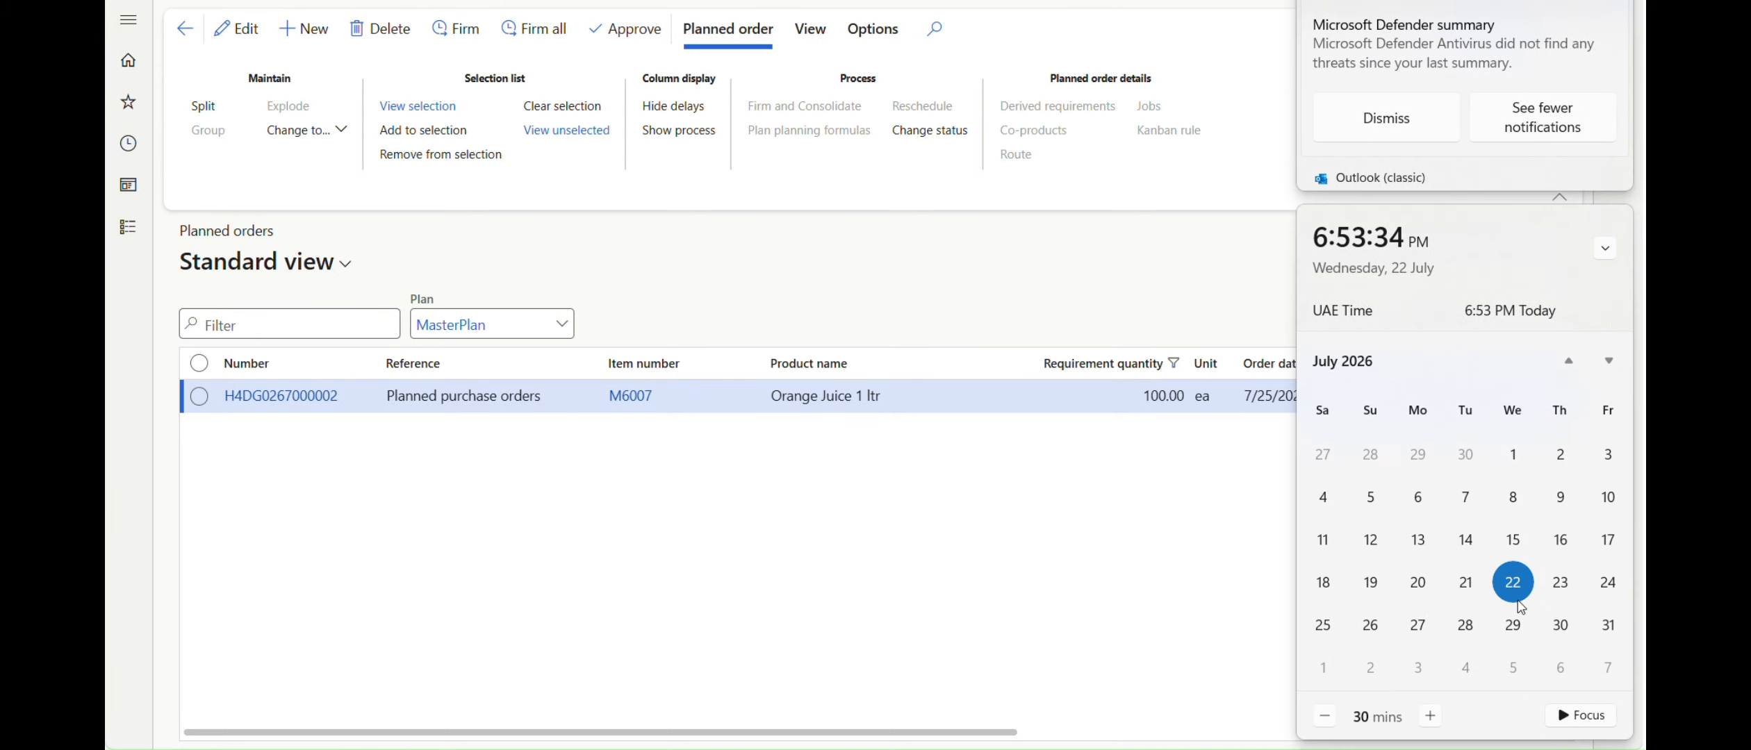
click(1156, 599)
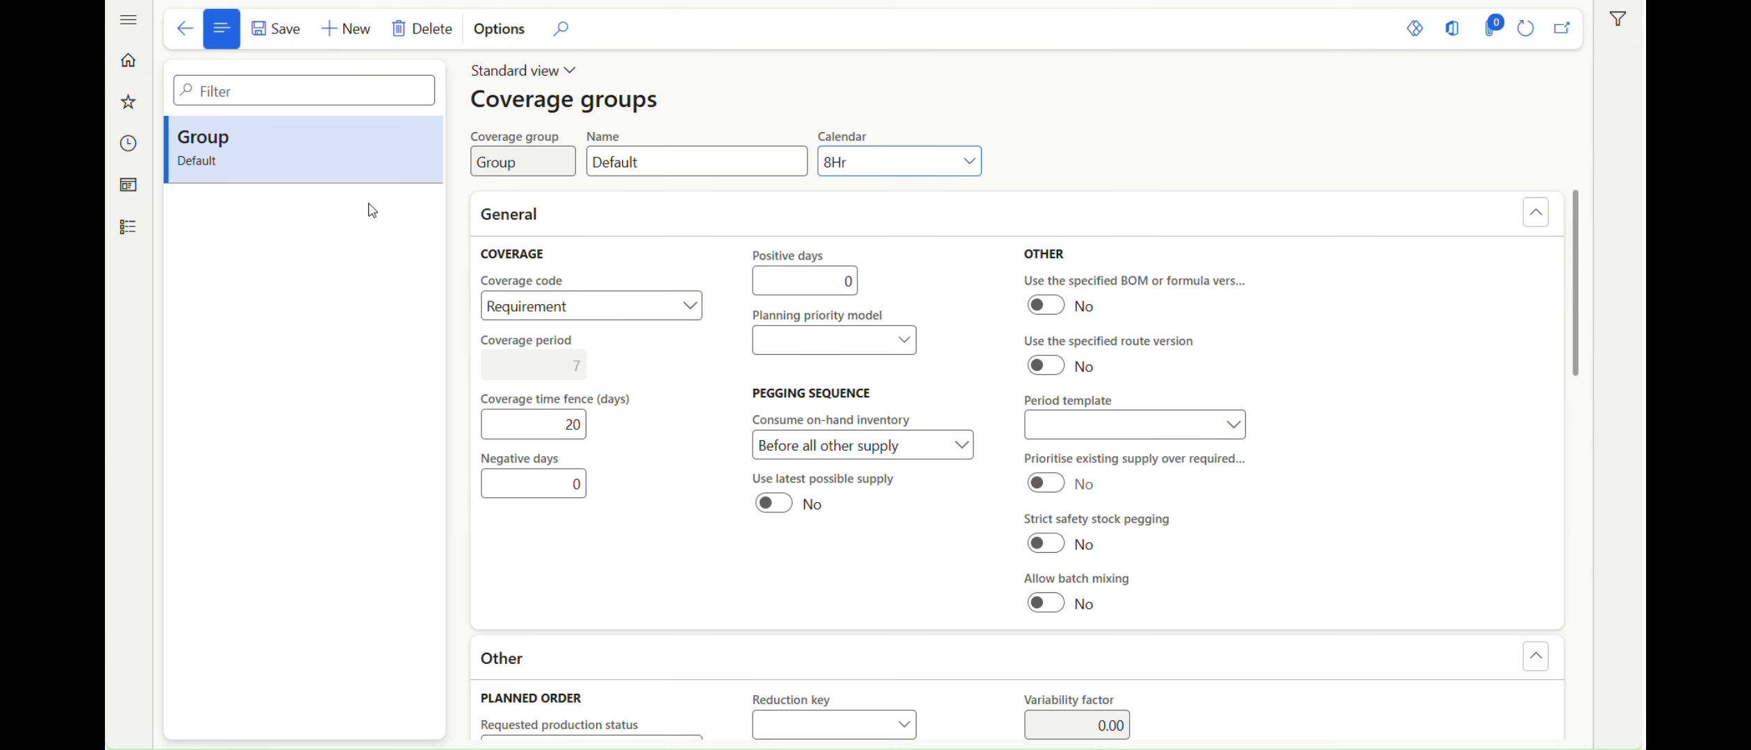
Save the Default coverage group with the 8Hr calendar and leave the coverage groups
click(277, 22)
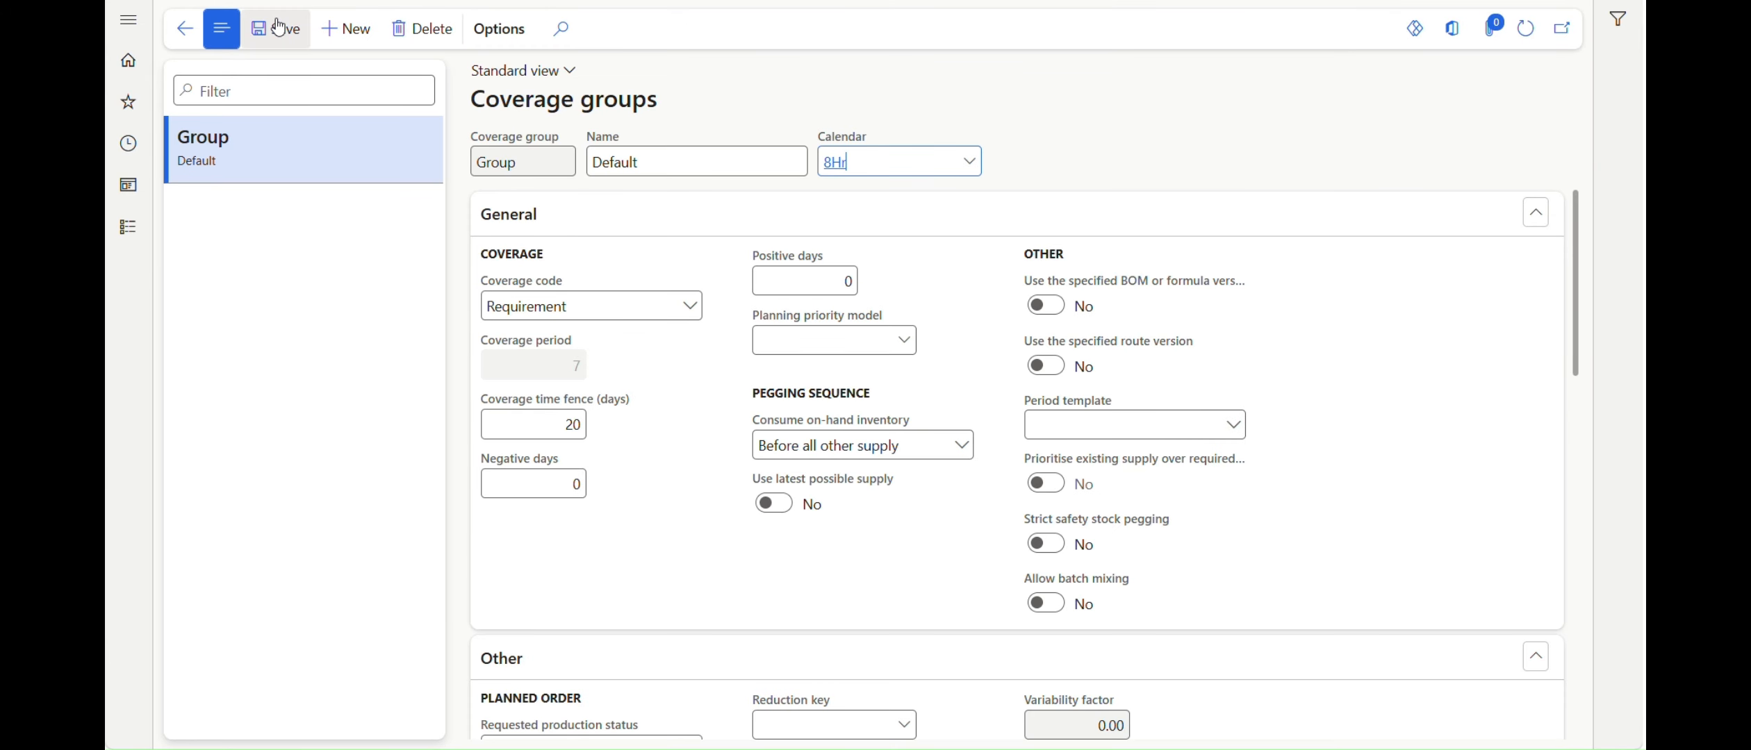
click(277, 20)
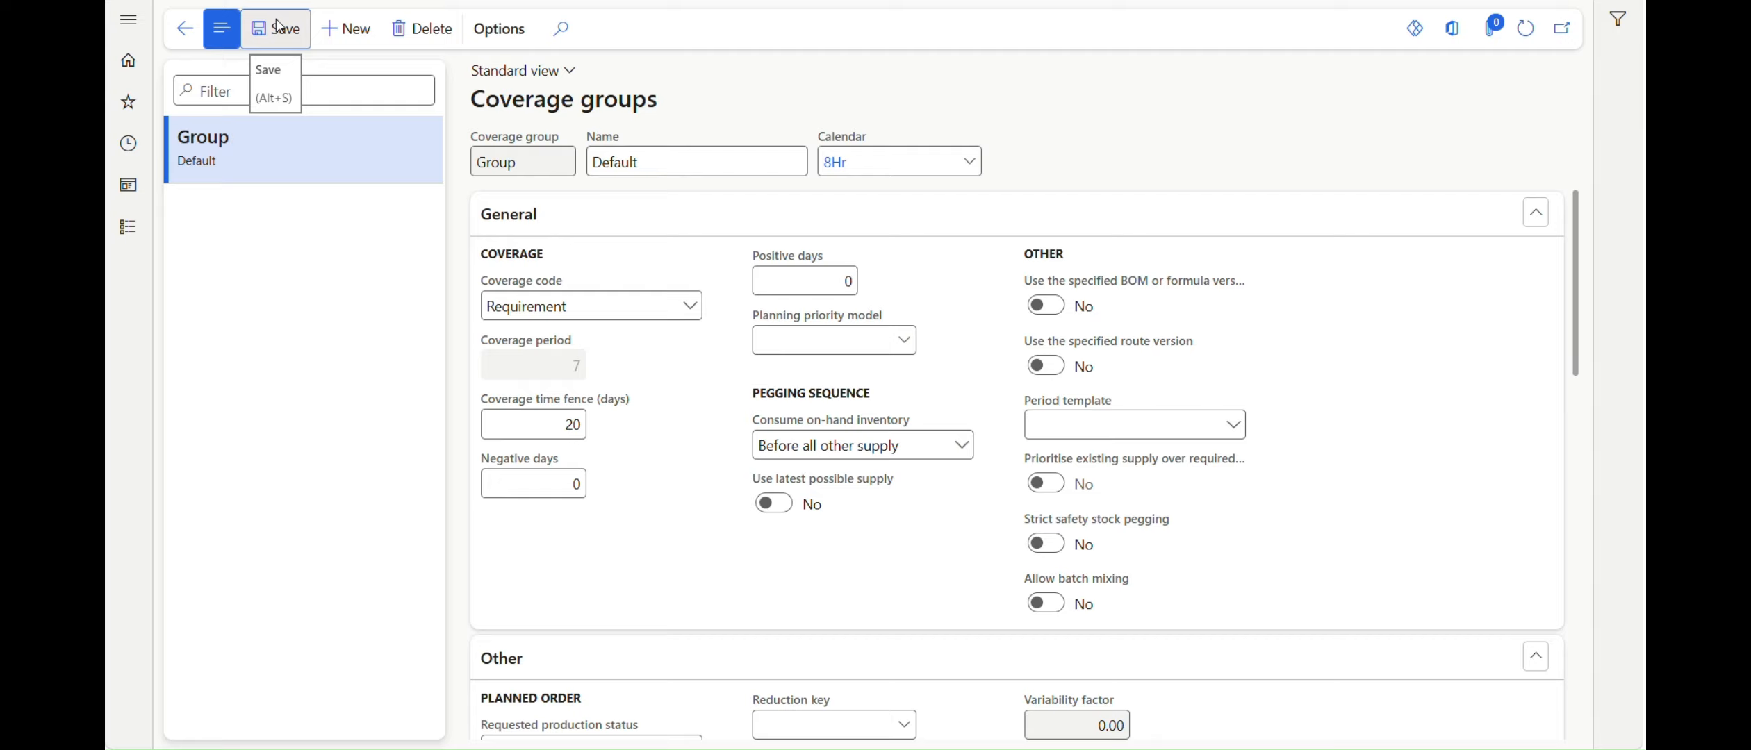
click(184, 30)
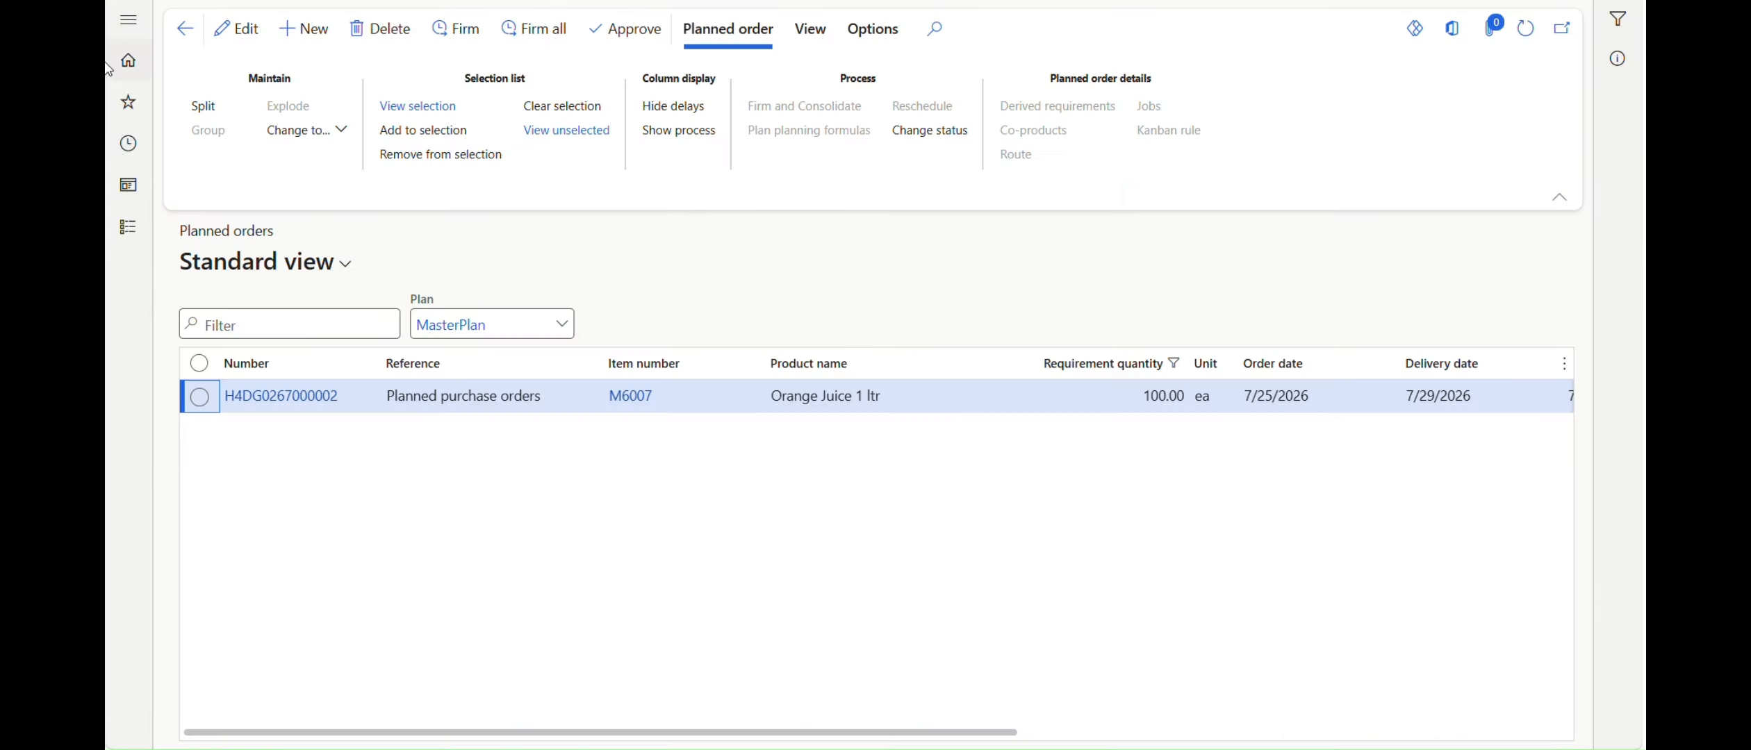
Delete the Orange Juice 1 ltr planned purchase order and rerun master planning for M6007 on MasterPlan
click(380, 28)
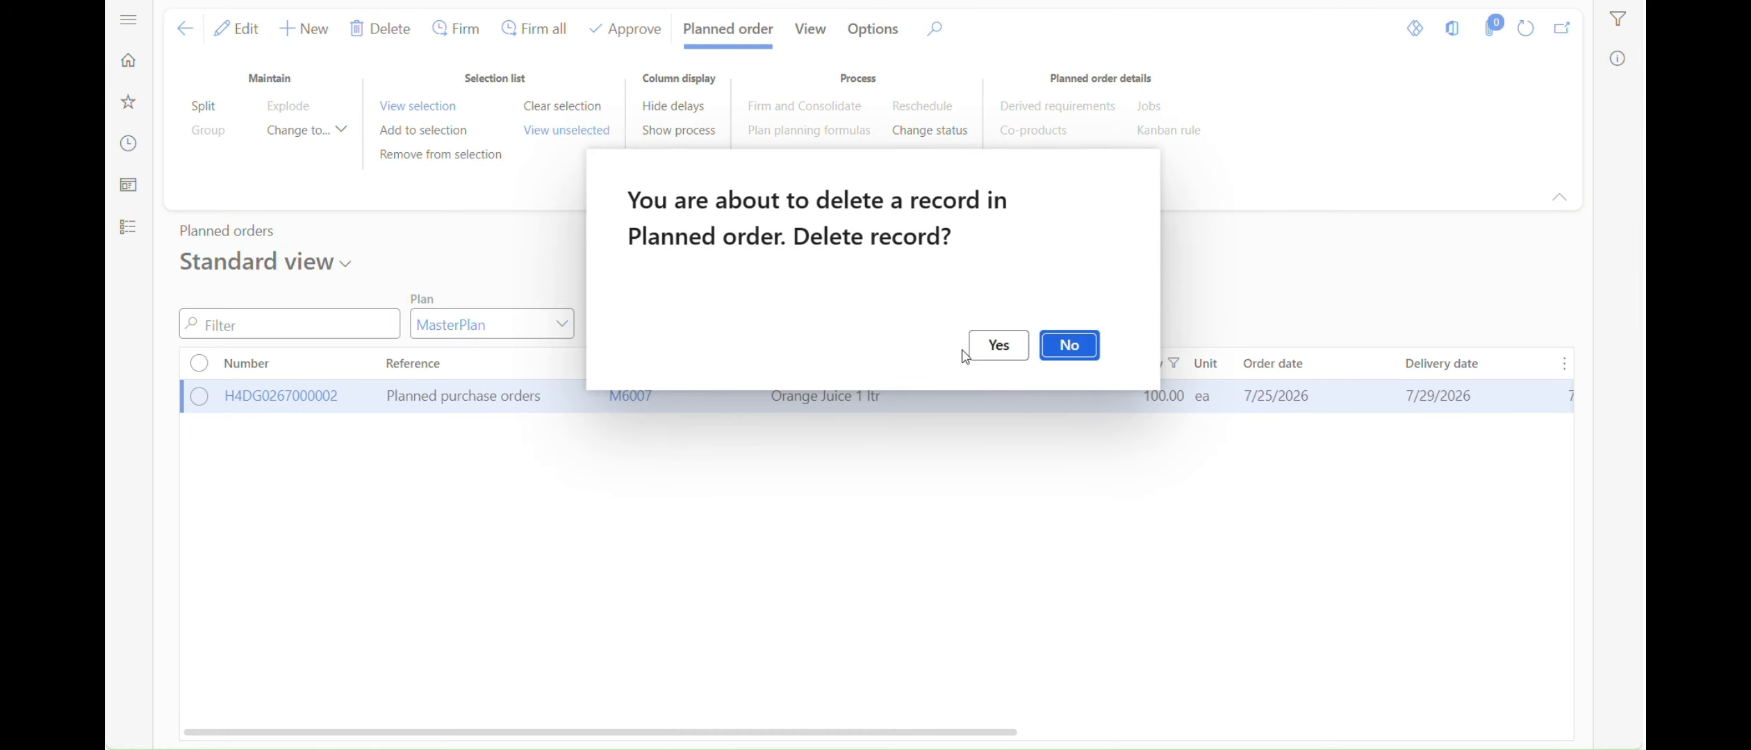
click(995, 345)
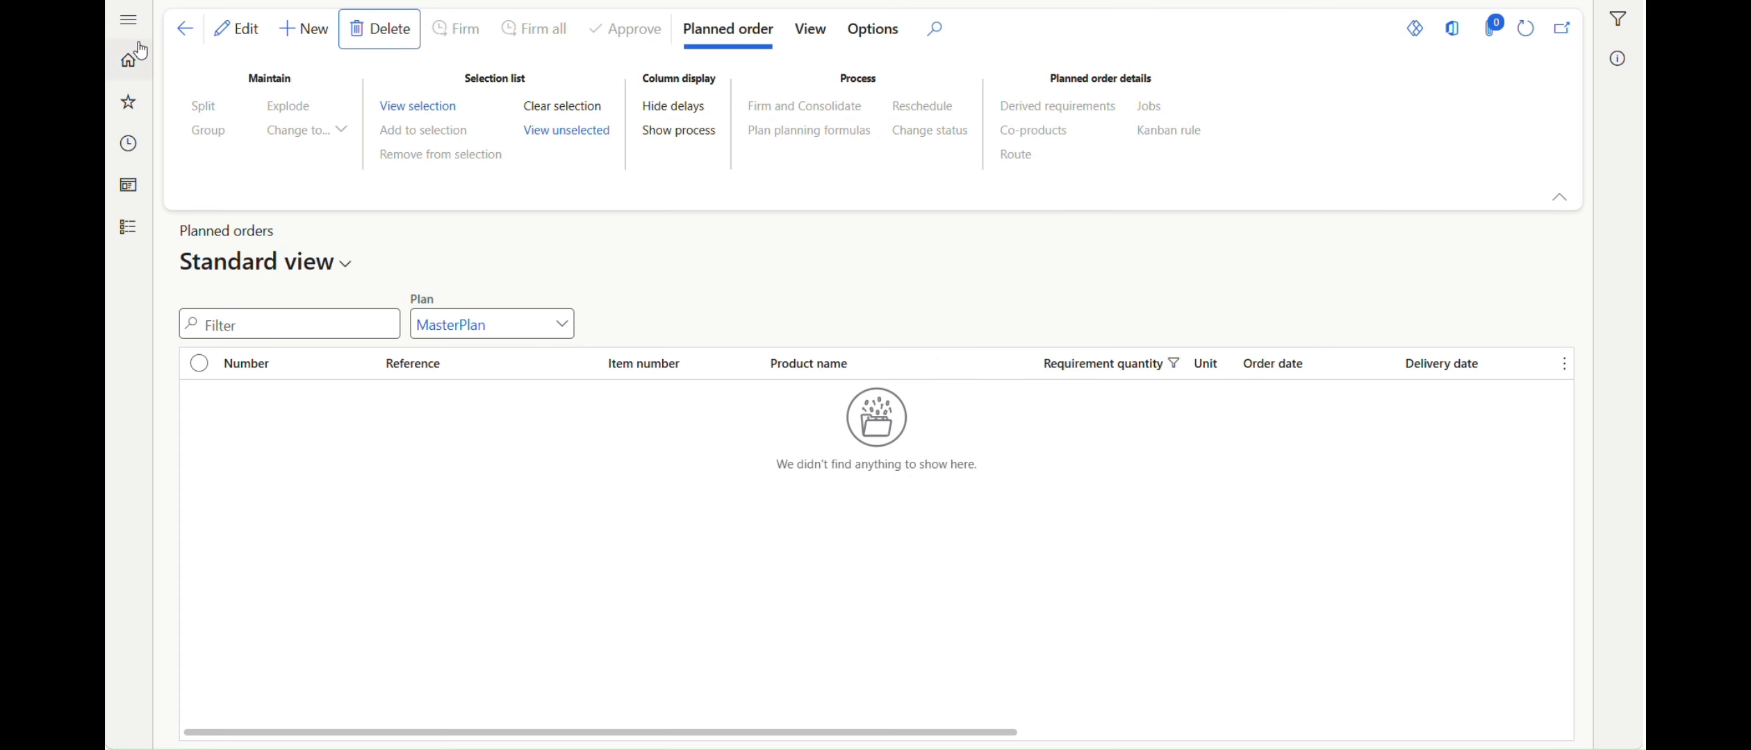
click(128, 20)
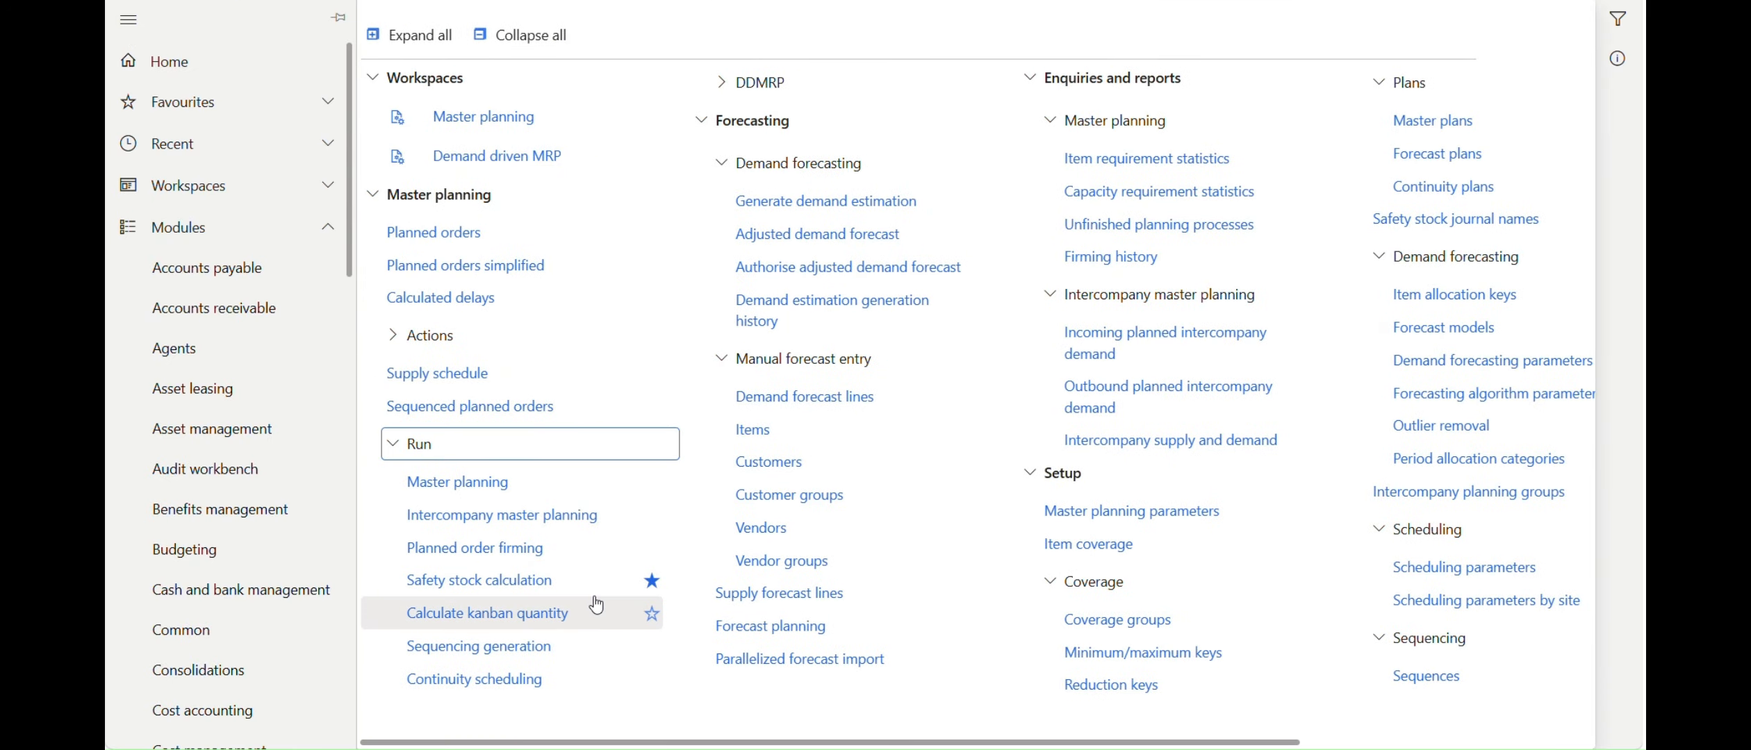
click(457, 482)
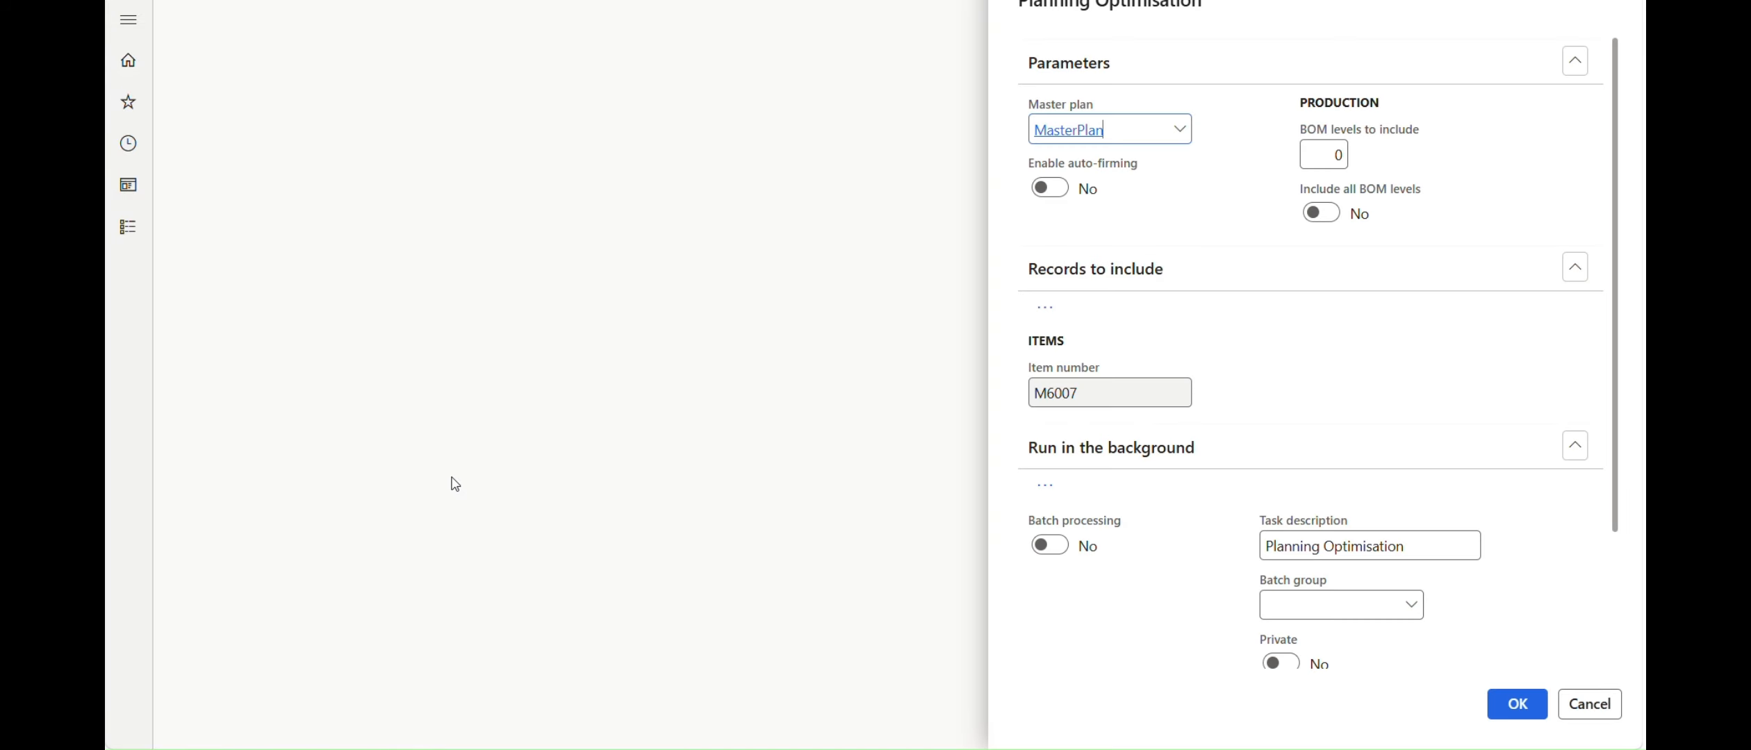
click(1517, 703)
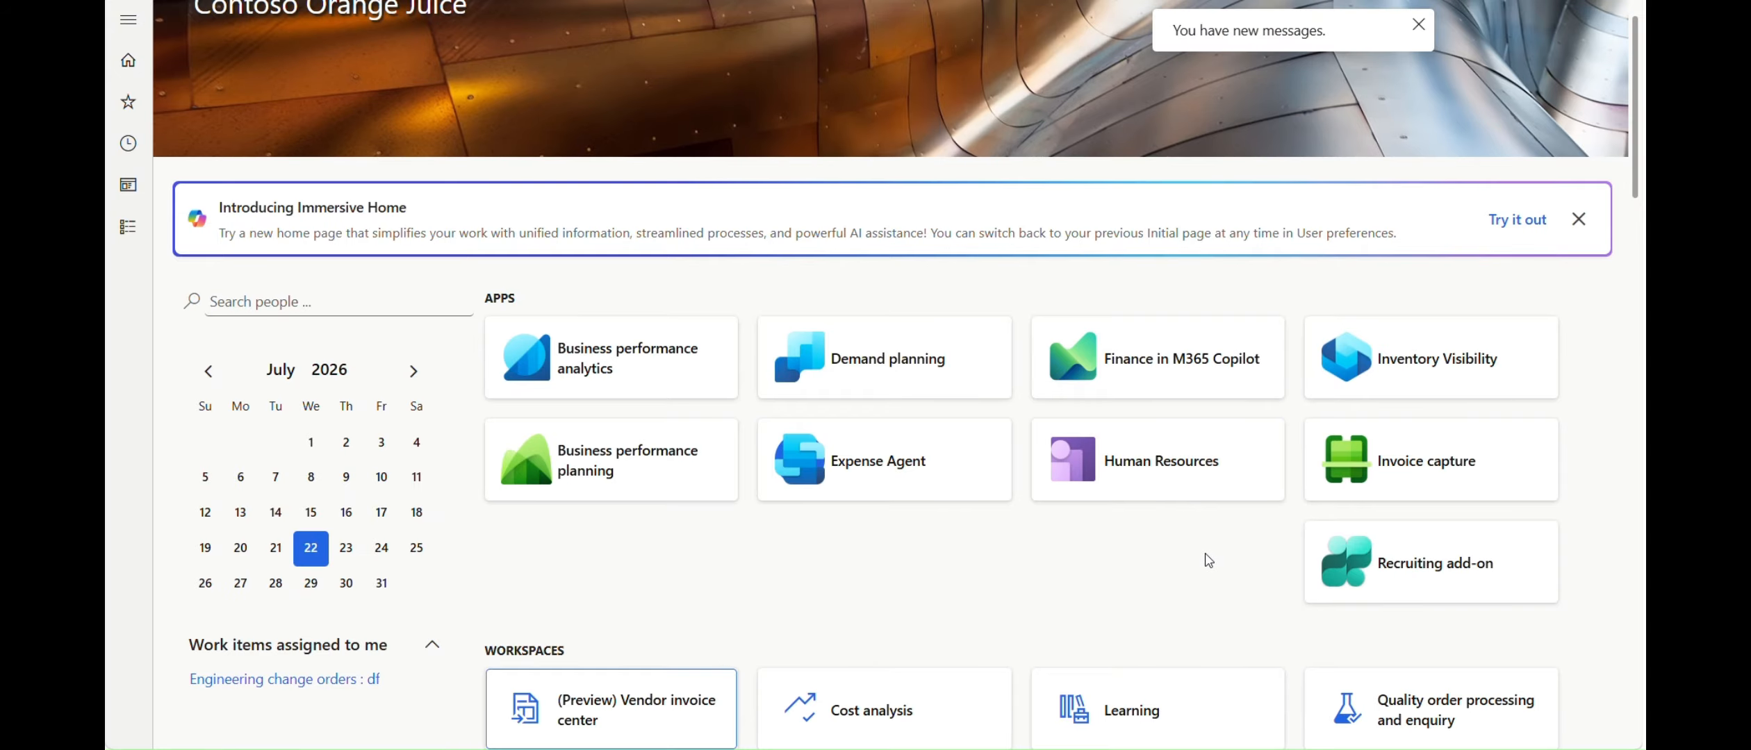
Open the regenerated planned order for M6007 in the planned orders list and compare its order and delivery dates with the July 2026 calendar
click(132, 20)
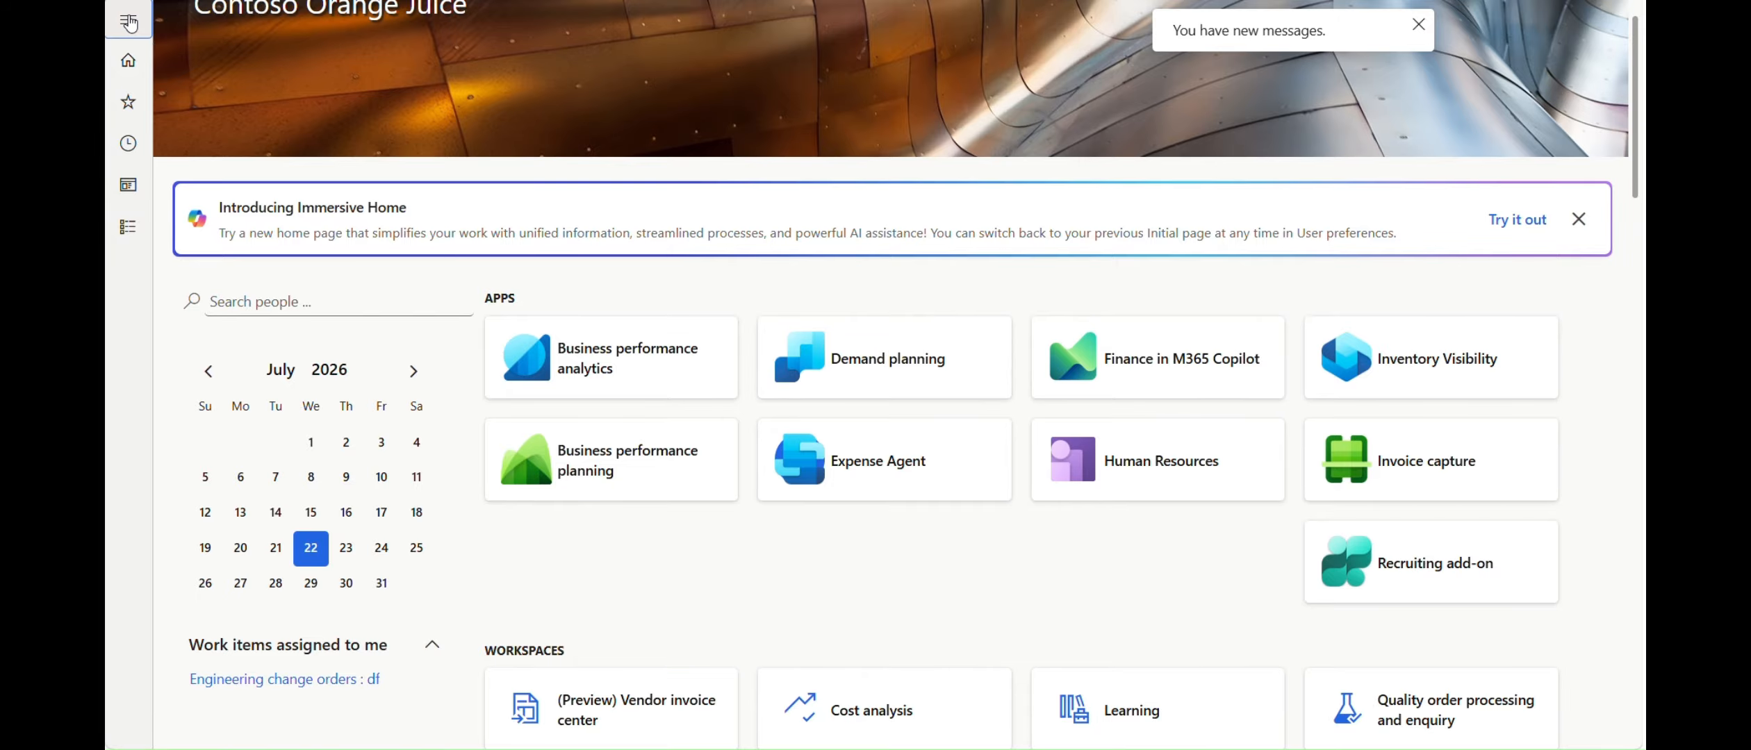
click(436, 233)
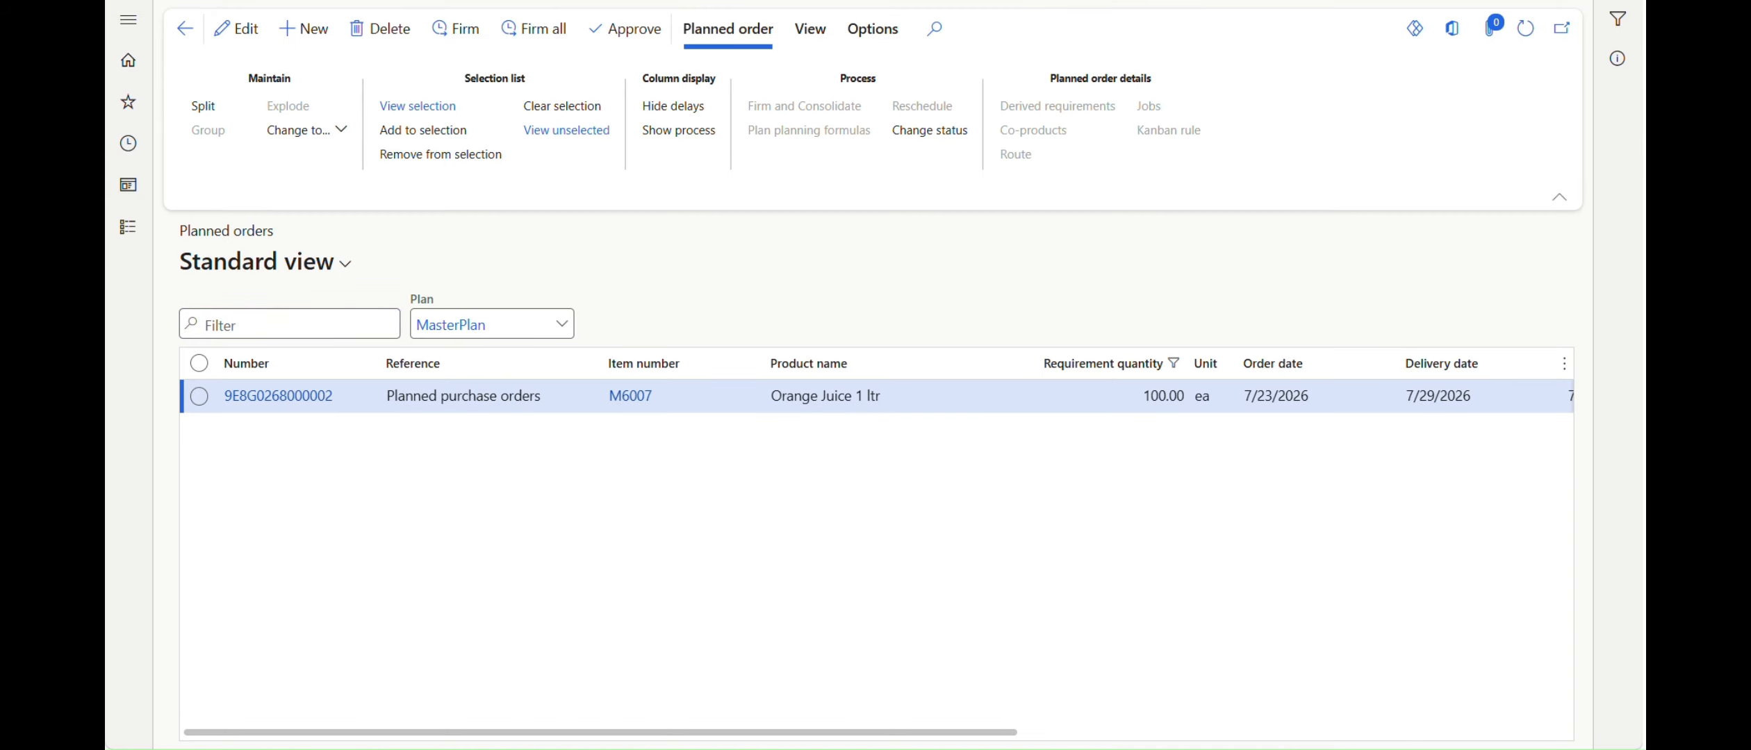
click(1589, 749)
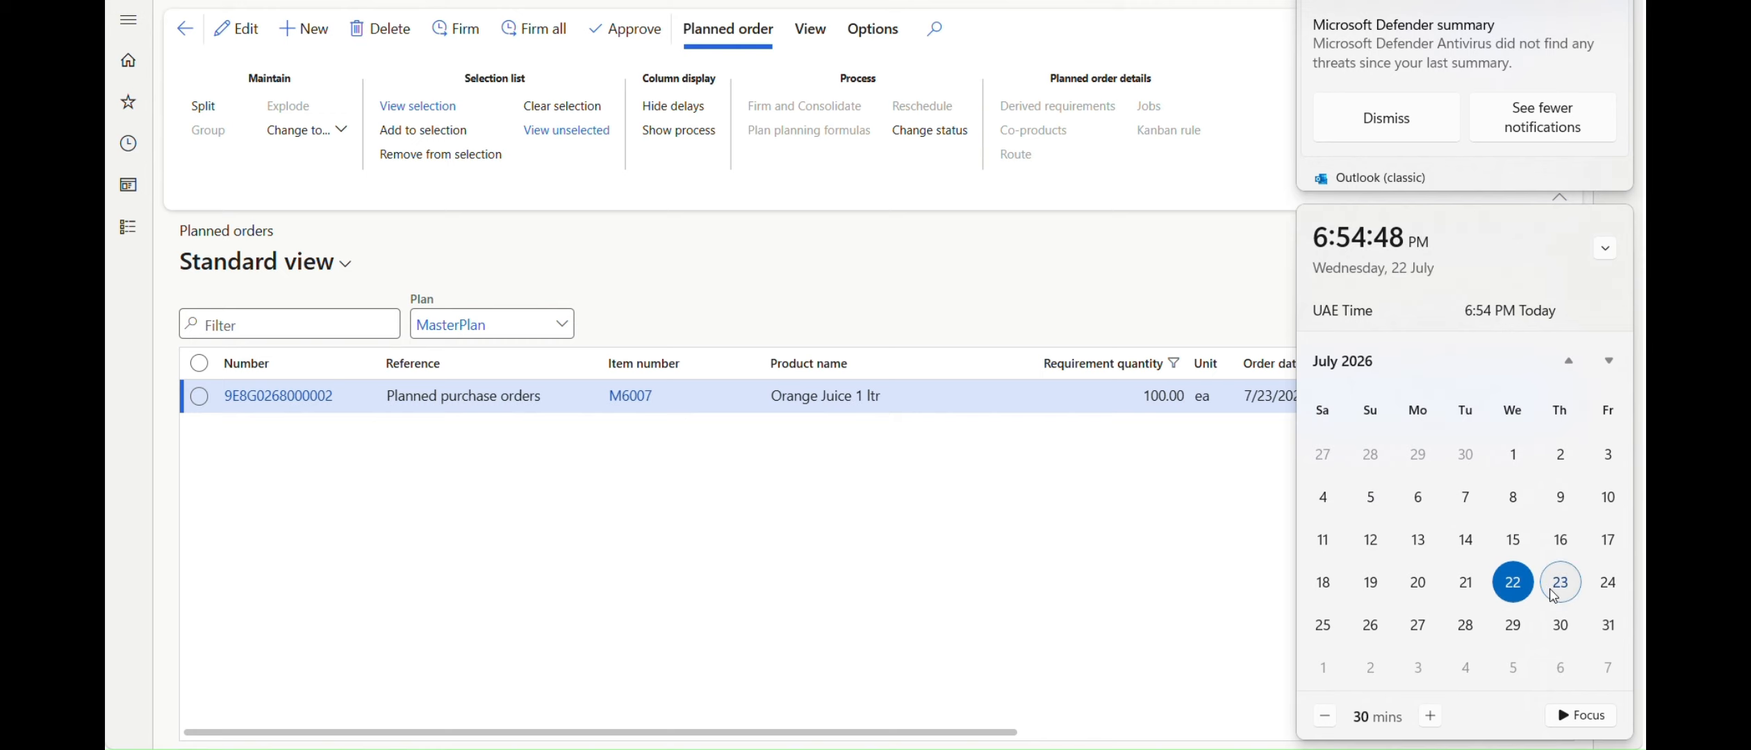
click(1040, 551)
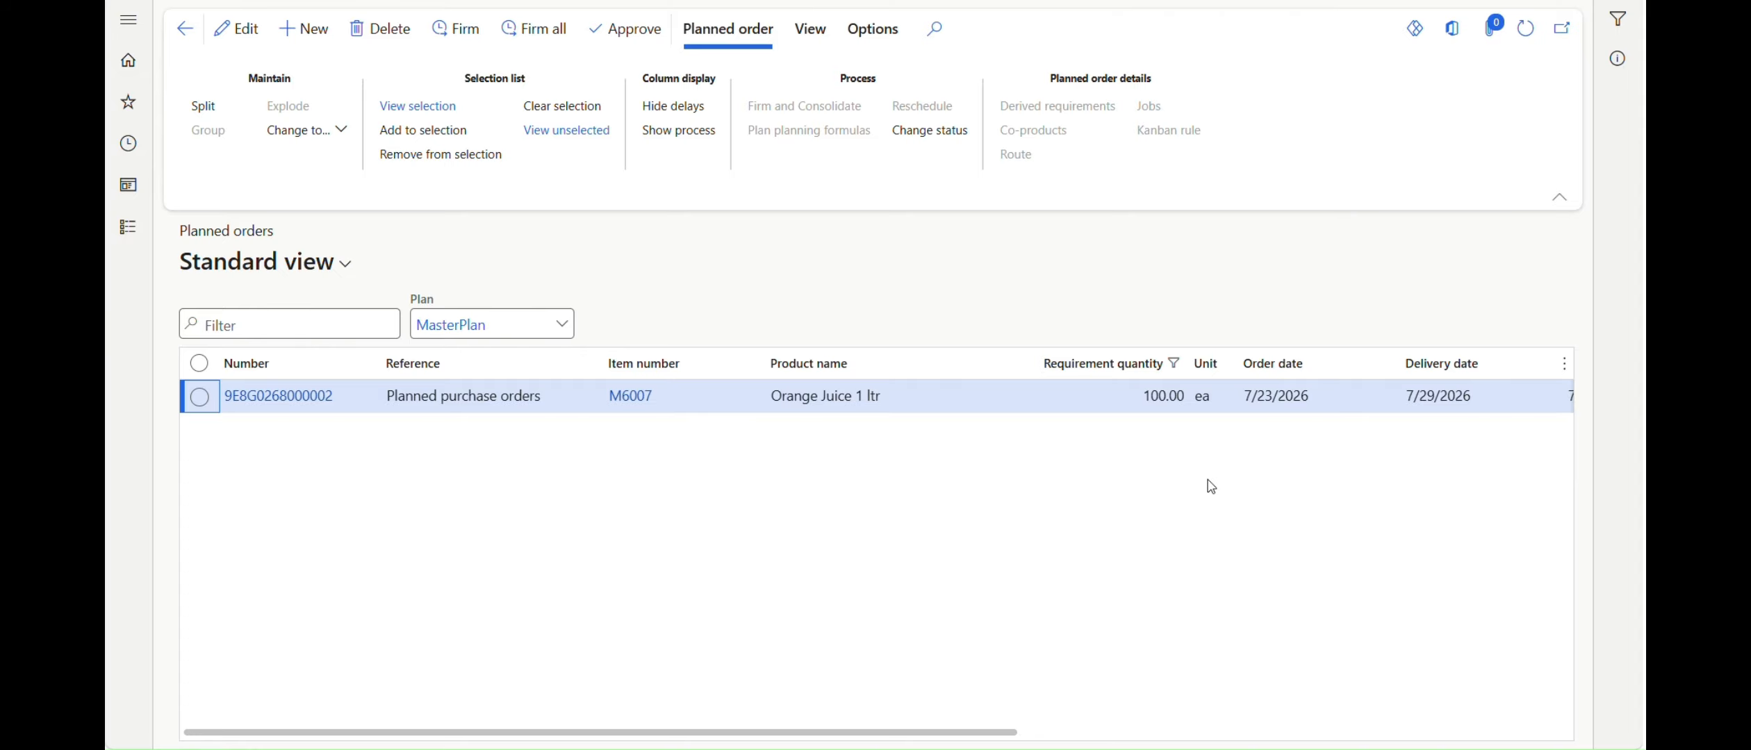
Collapse the action details and examine the Orange Juice planned order's remaining columns, including its vendor, in edit mode
click(1559, 198)
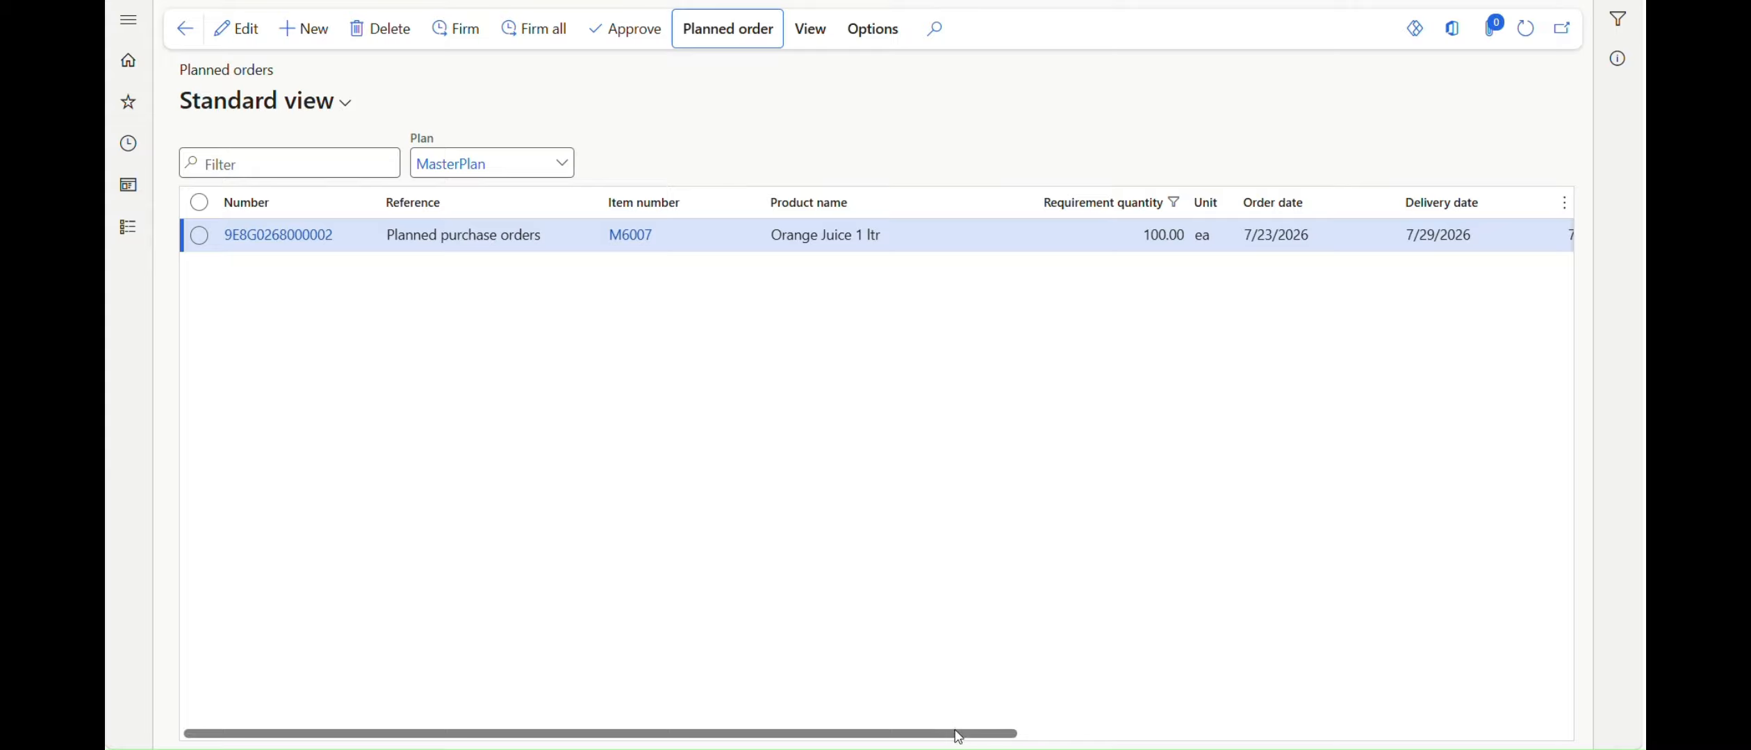
drag(955, 733, 1453, 714)
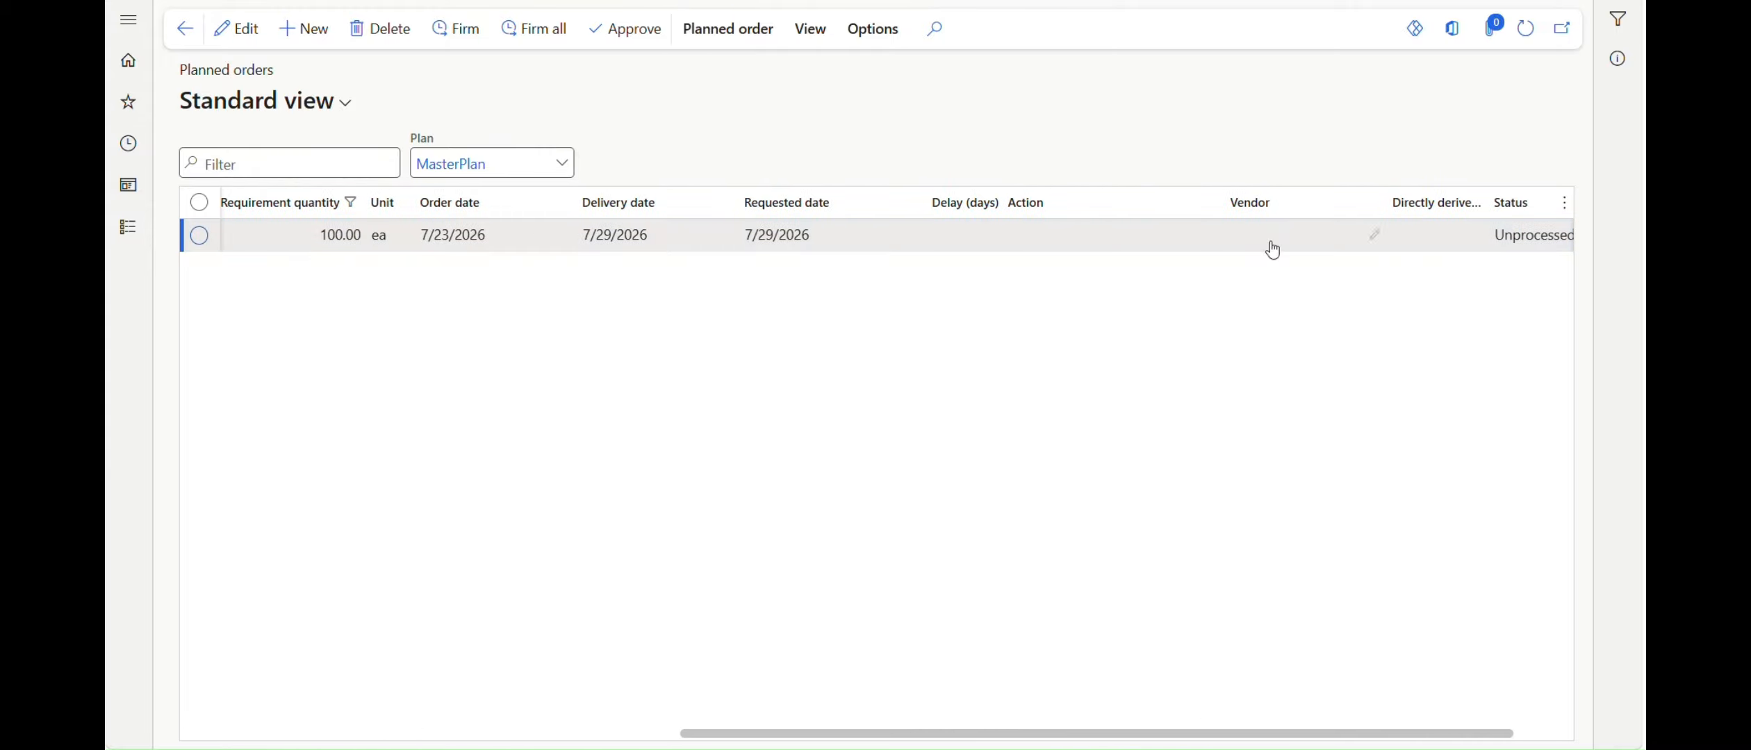
click(223, 41)
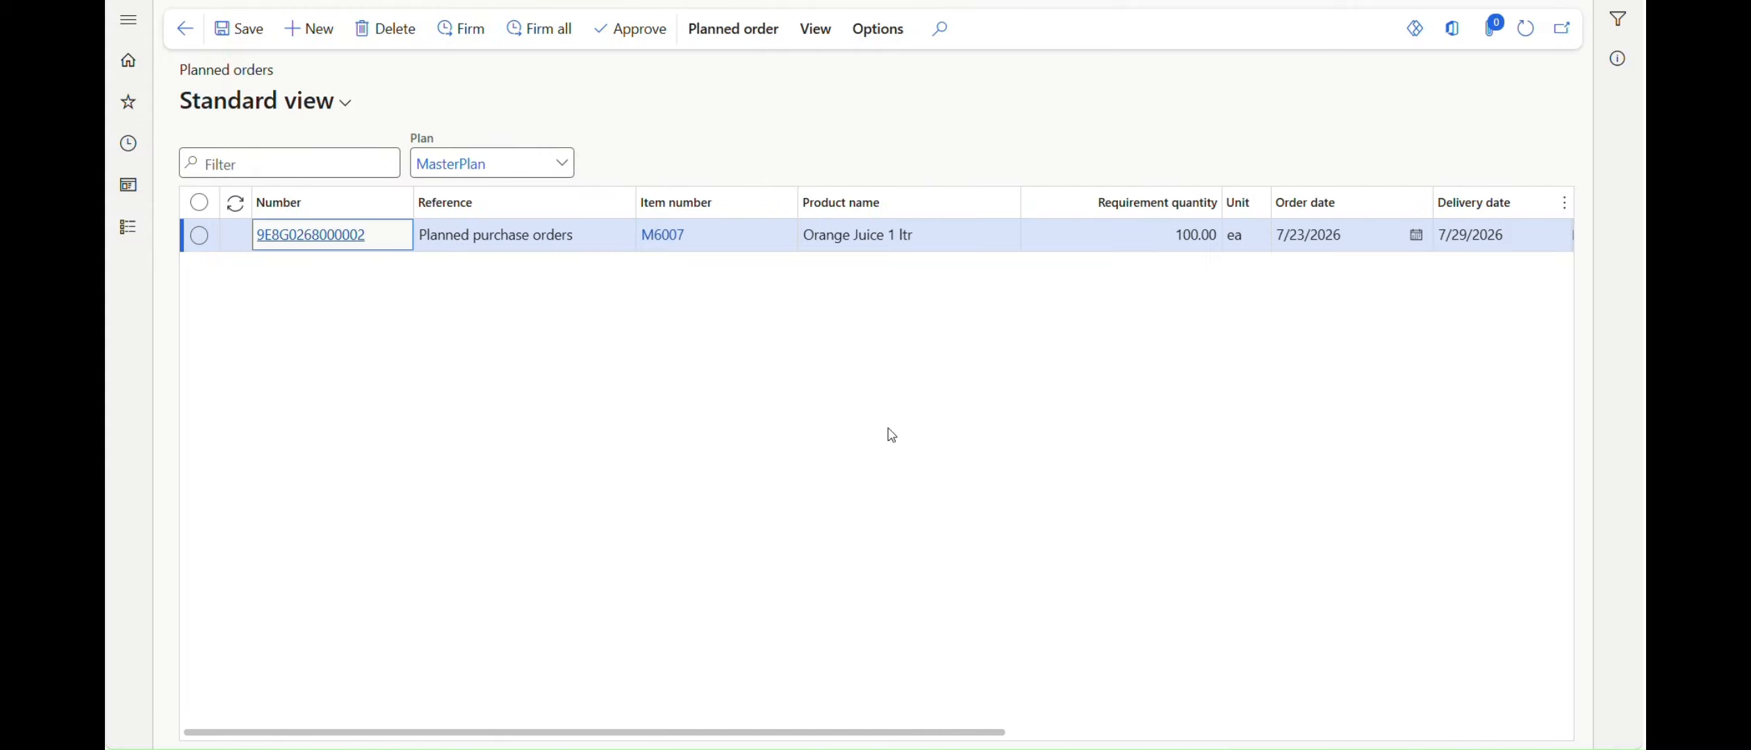
drag(983, 738, 1403, 734)
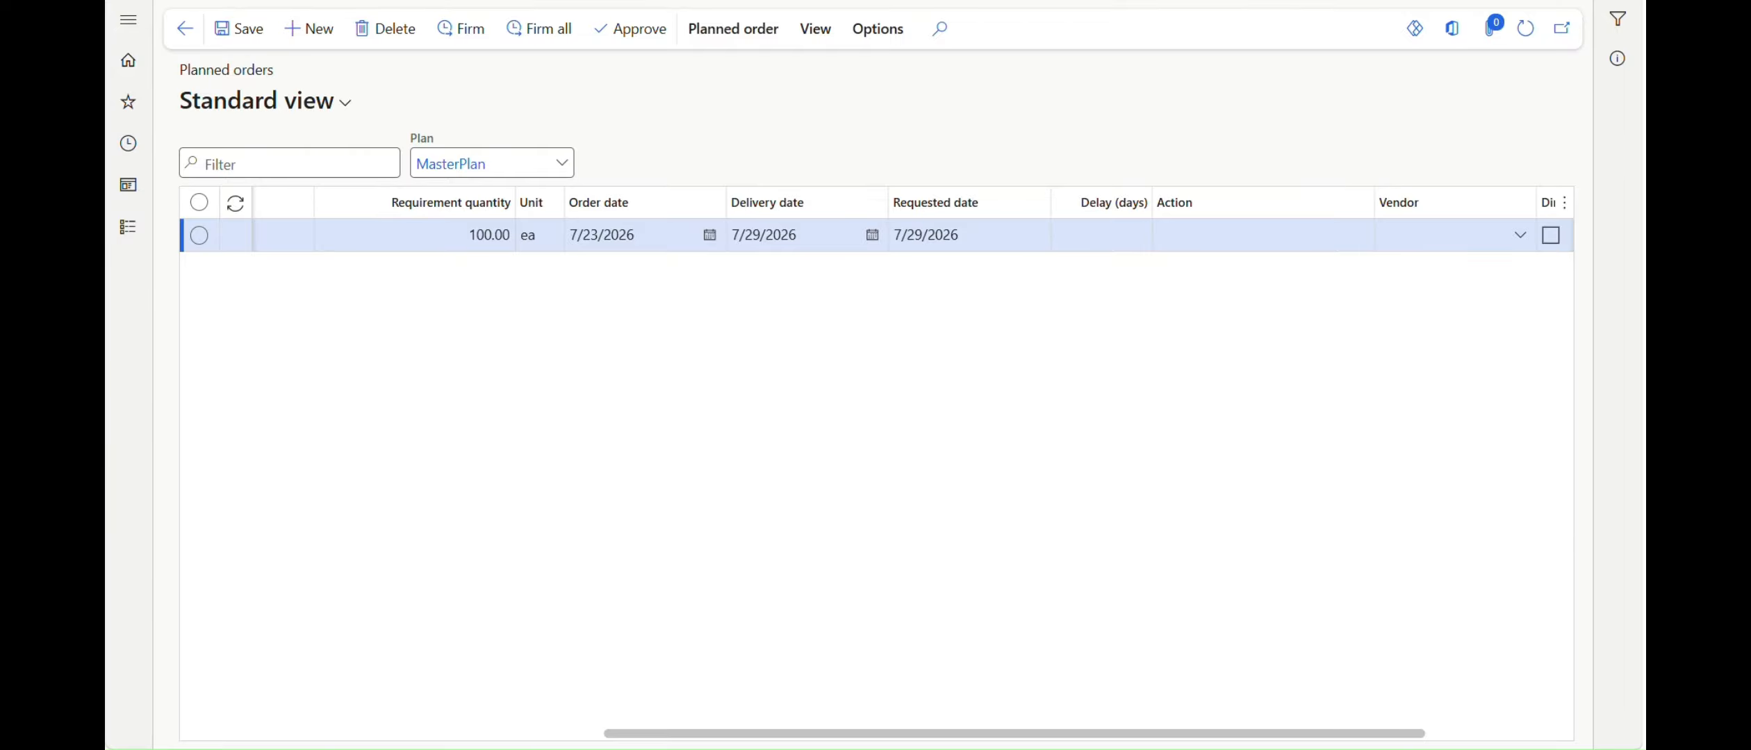
drag(1220, 735, 546, 586)
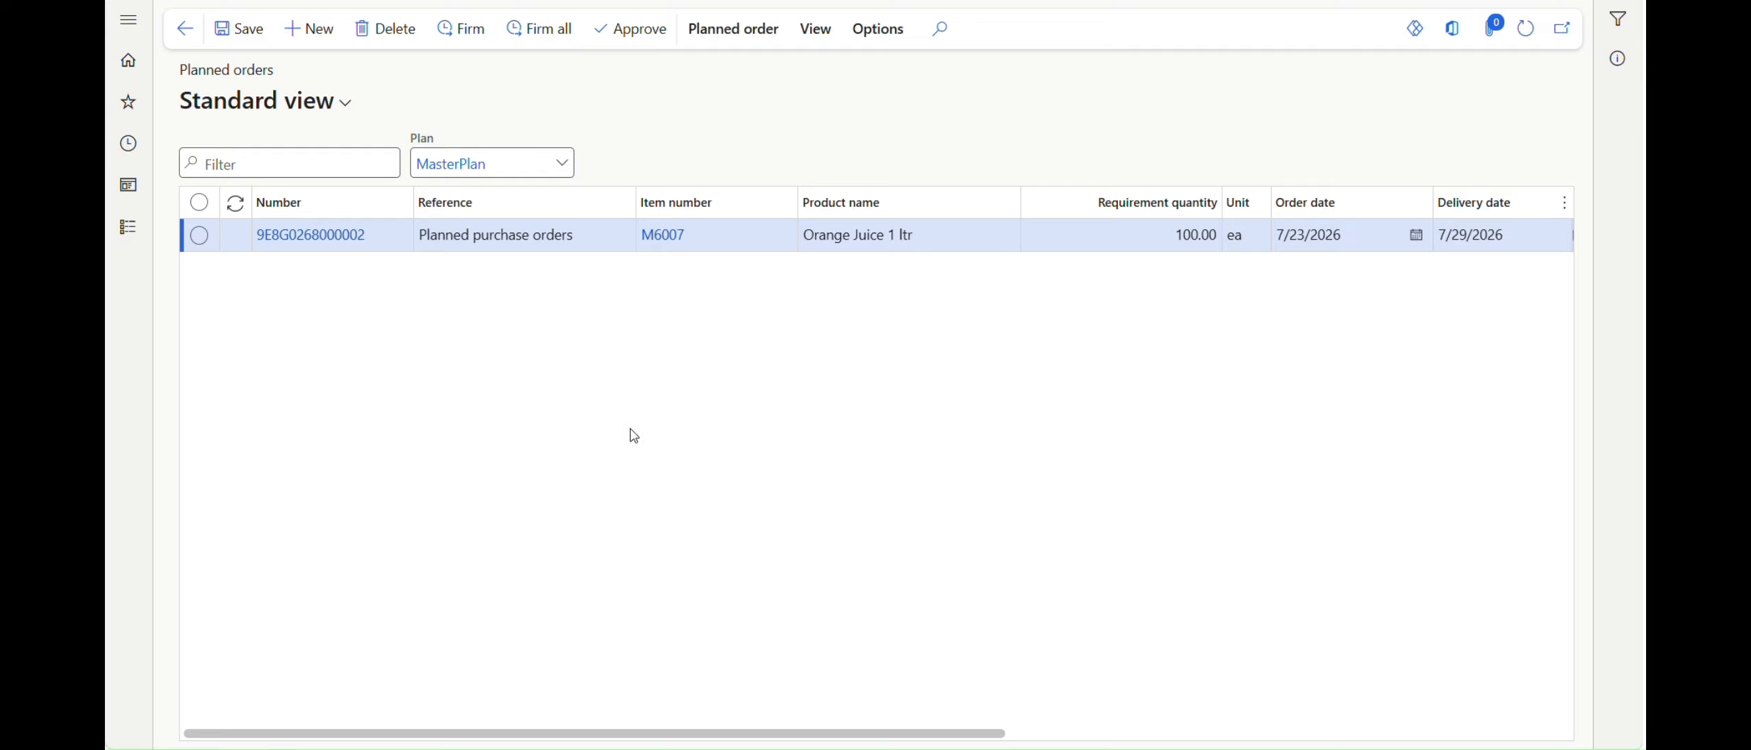
Set Citrus Groves as the purchase vendor on the M6007 released product, save it and return to the planned orders
click(669, 240)
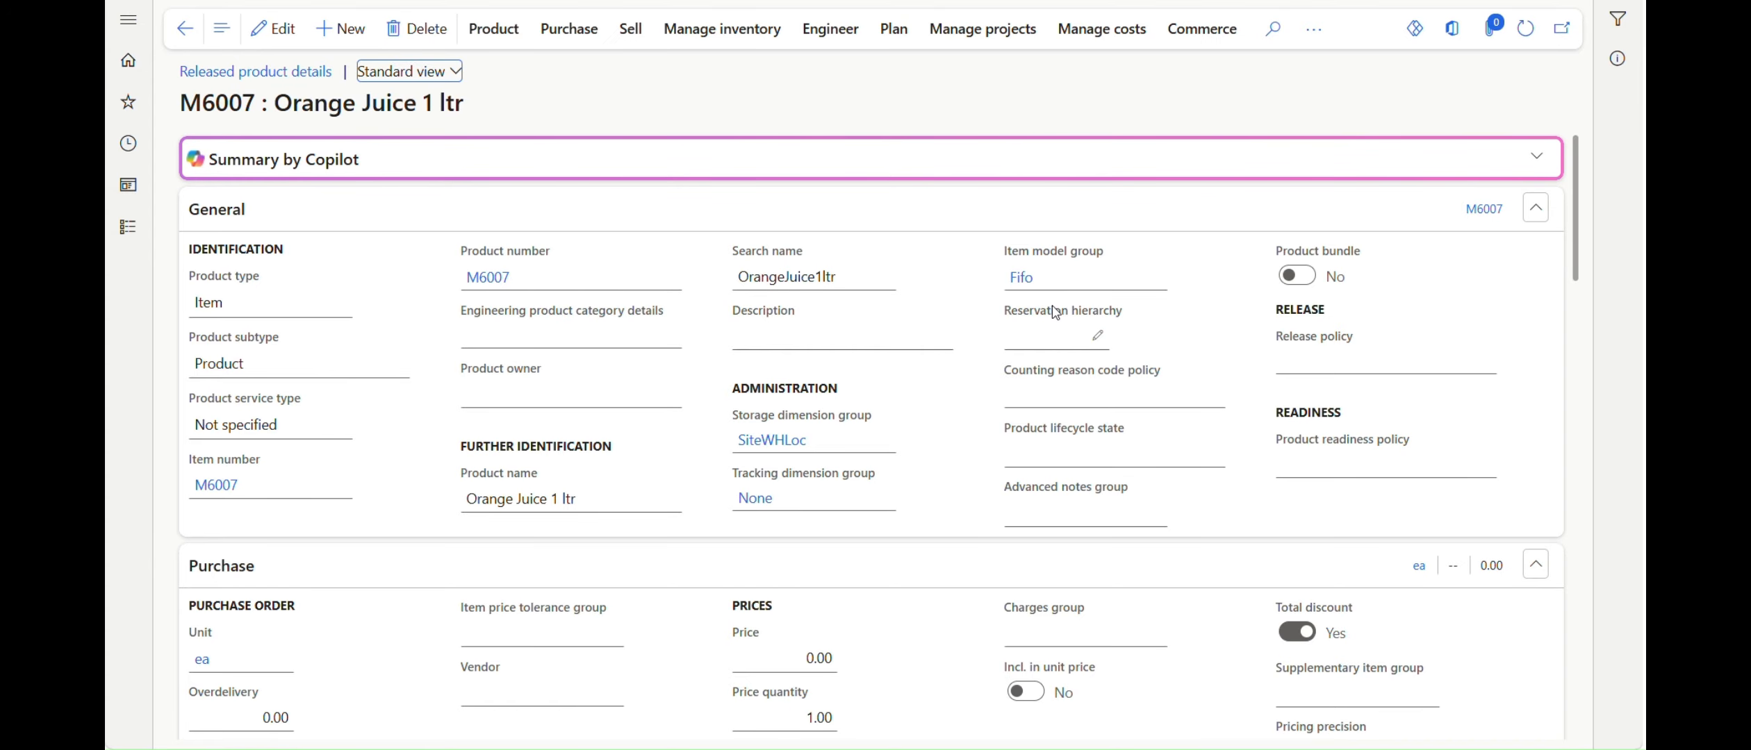
click(273, 28)
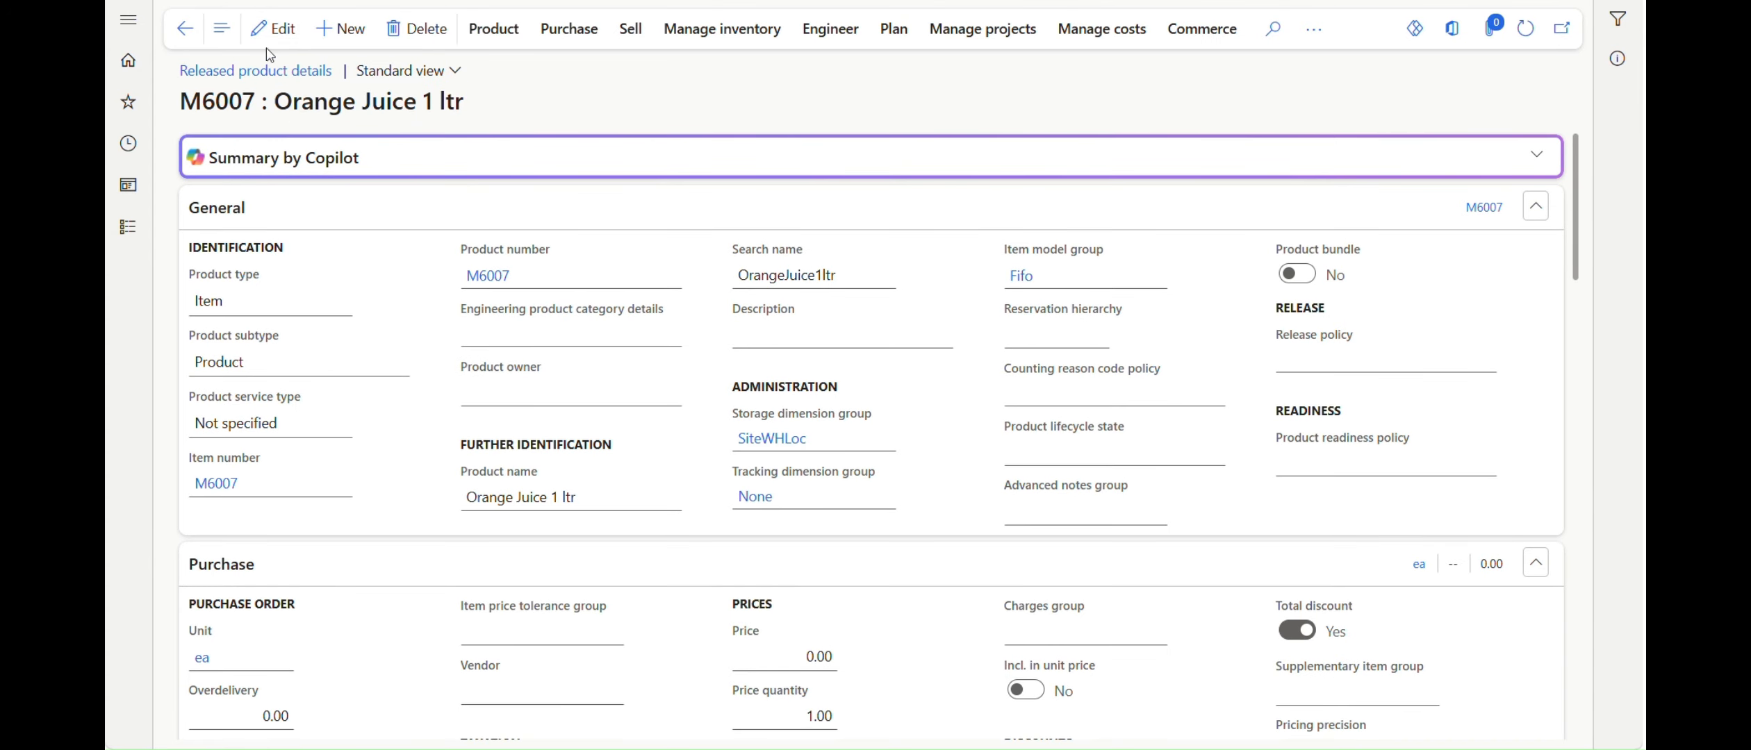
scroll(410, 400, down, 4)
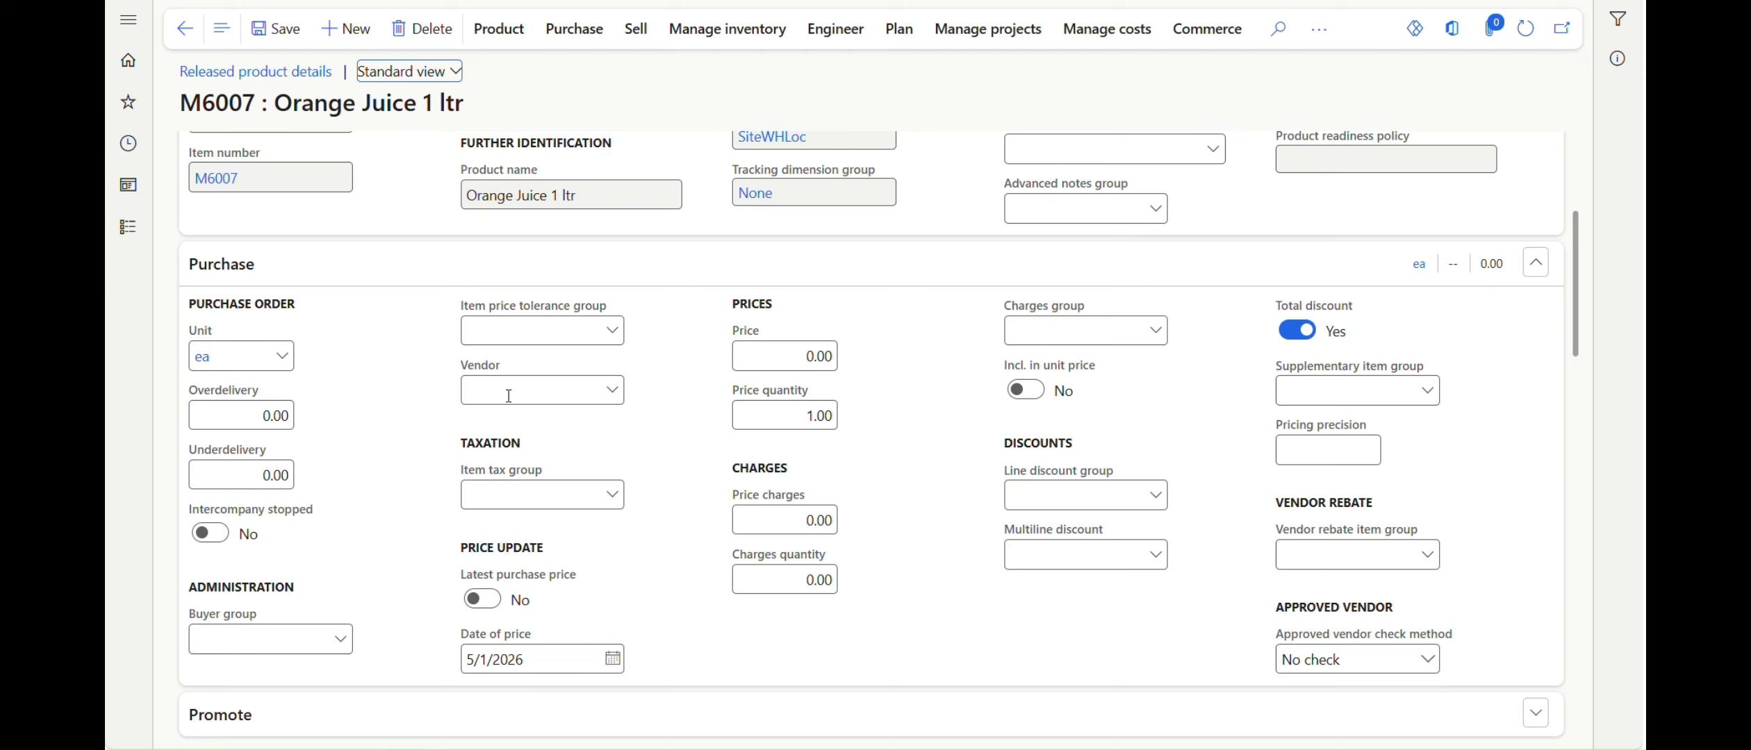
click(610, 398)
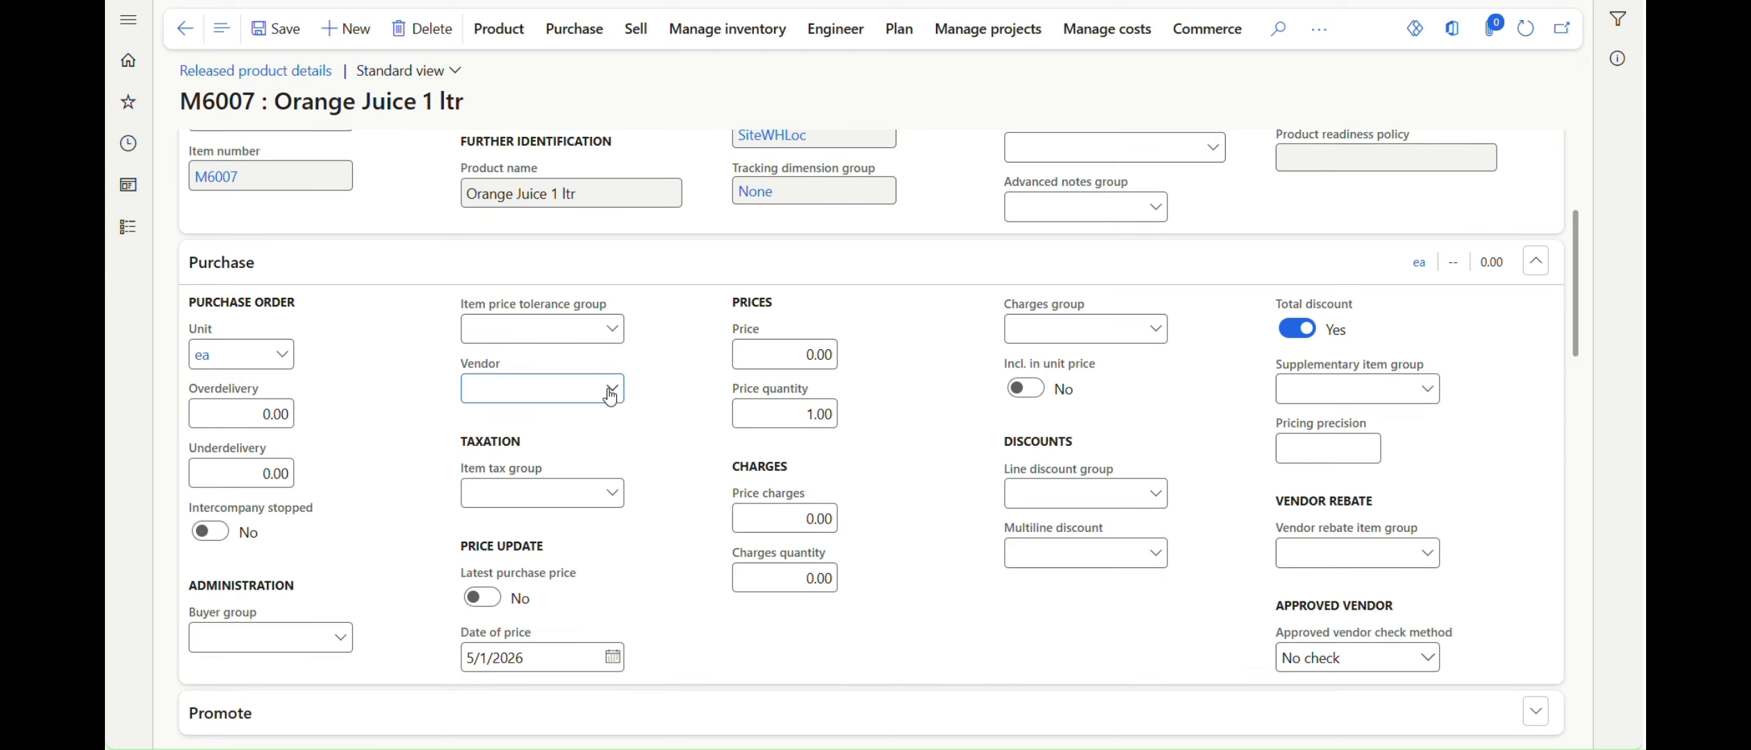
click(603, 641)
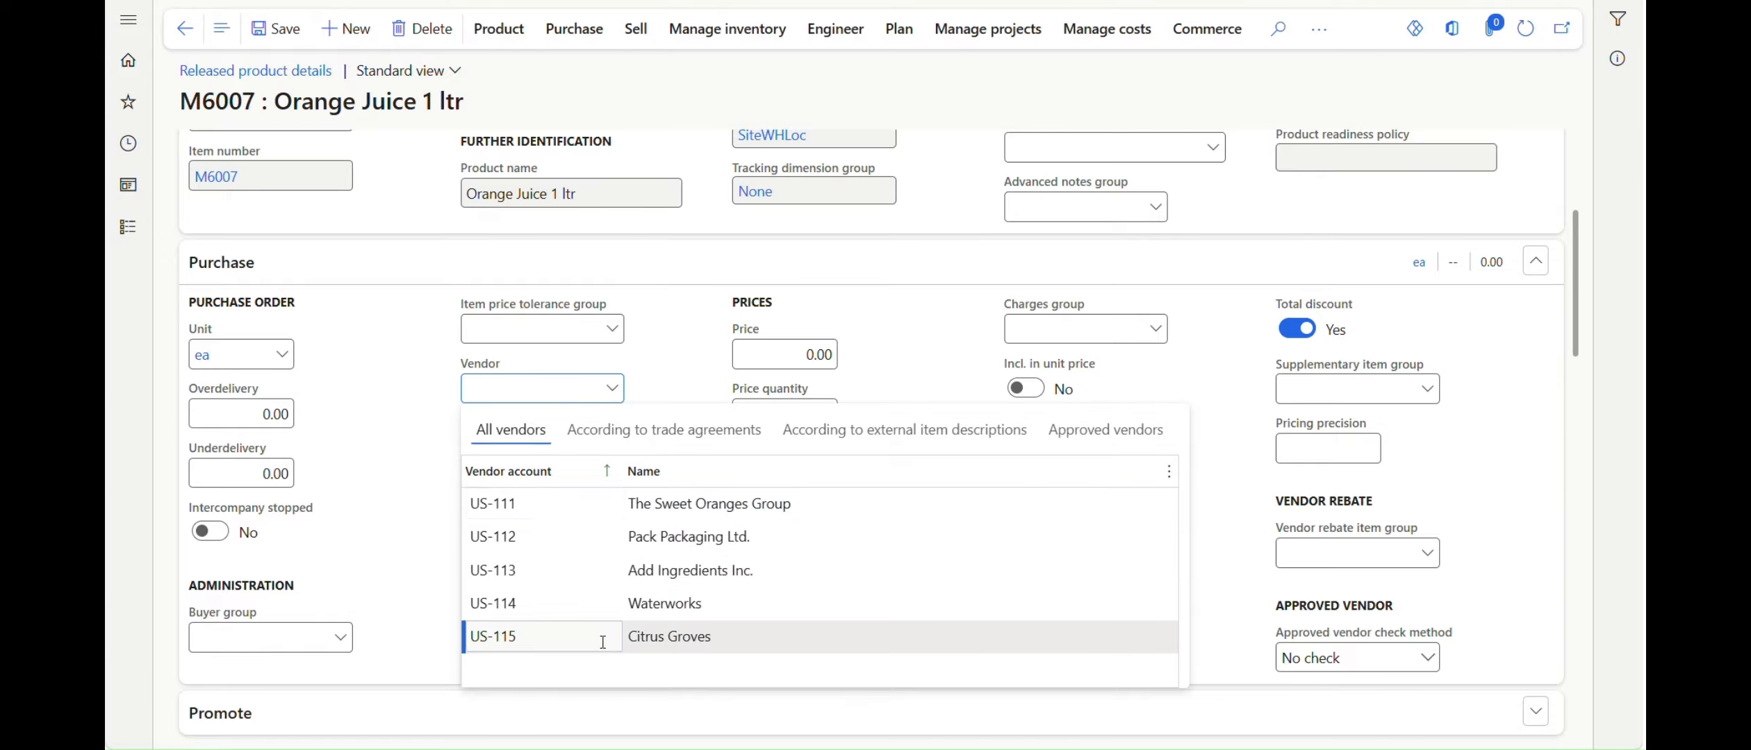
click(603, 641)
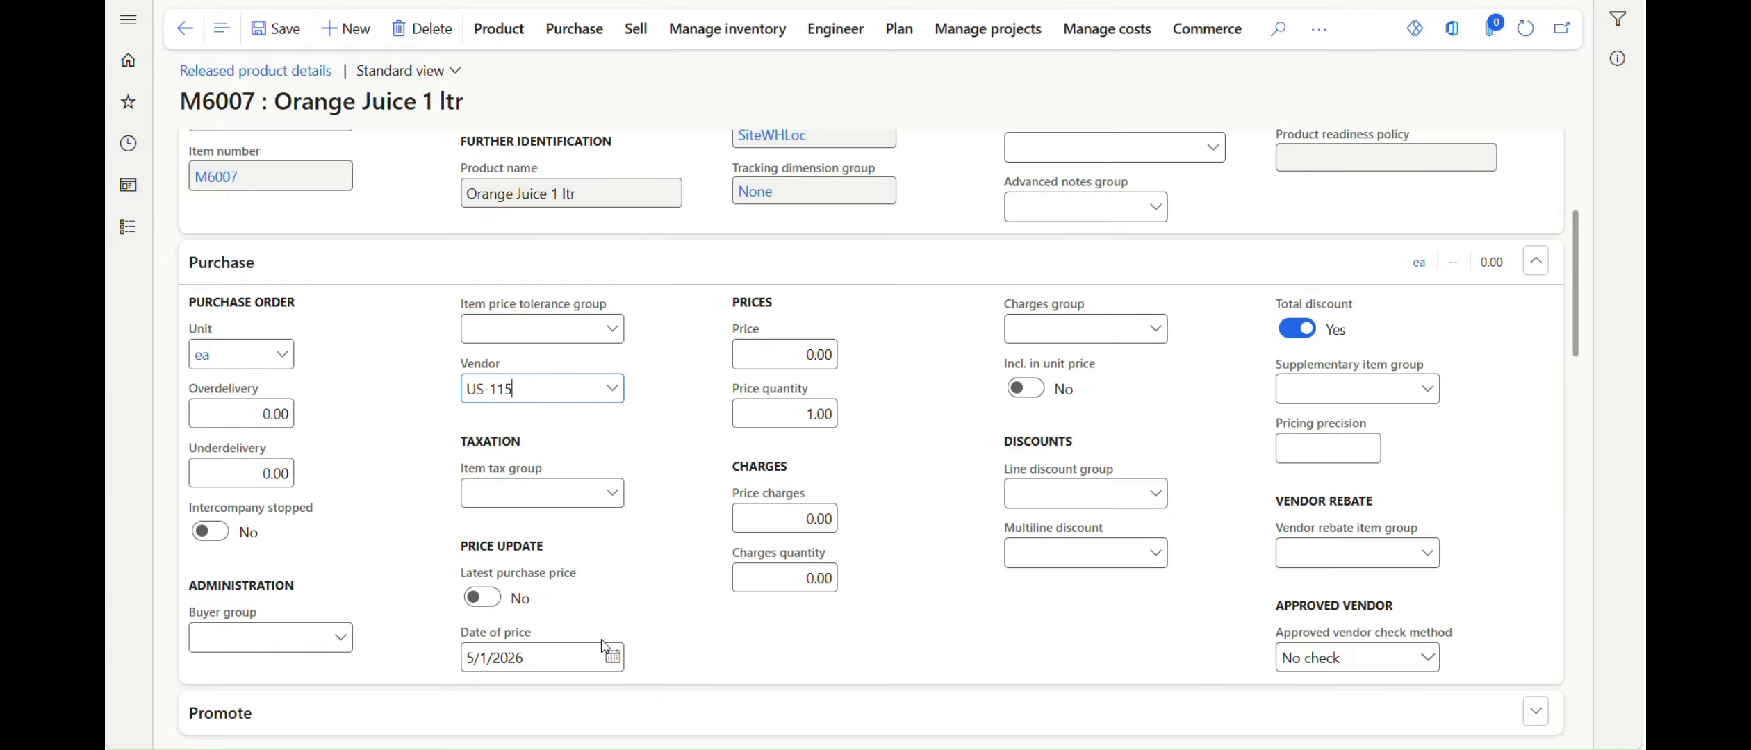
click(285, 40)
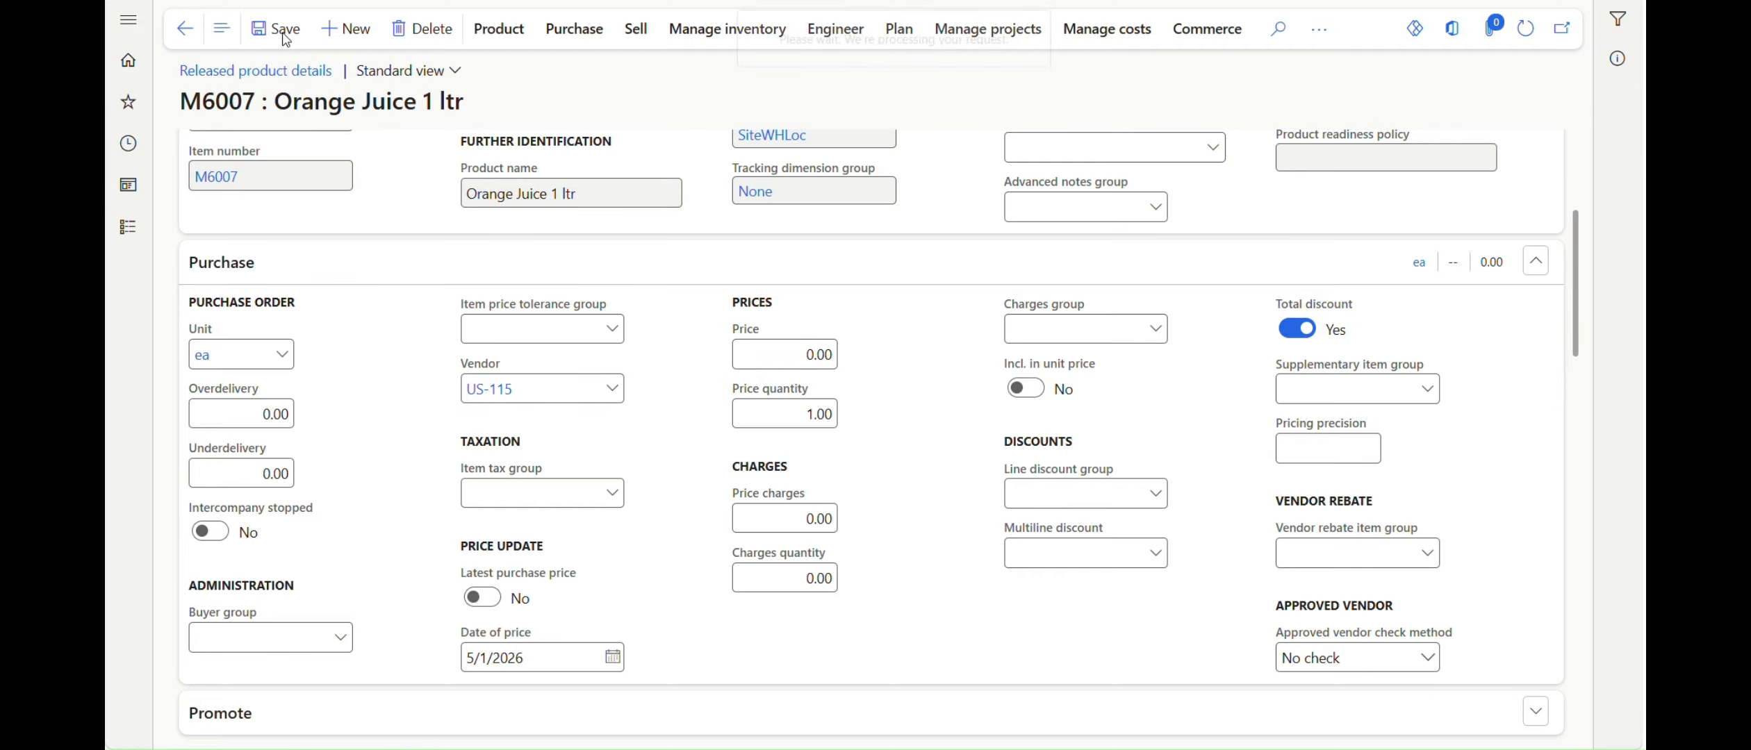
click(184, 29)
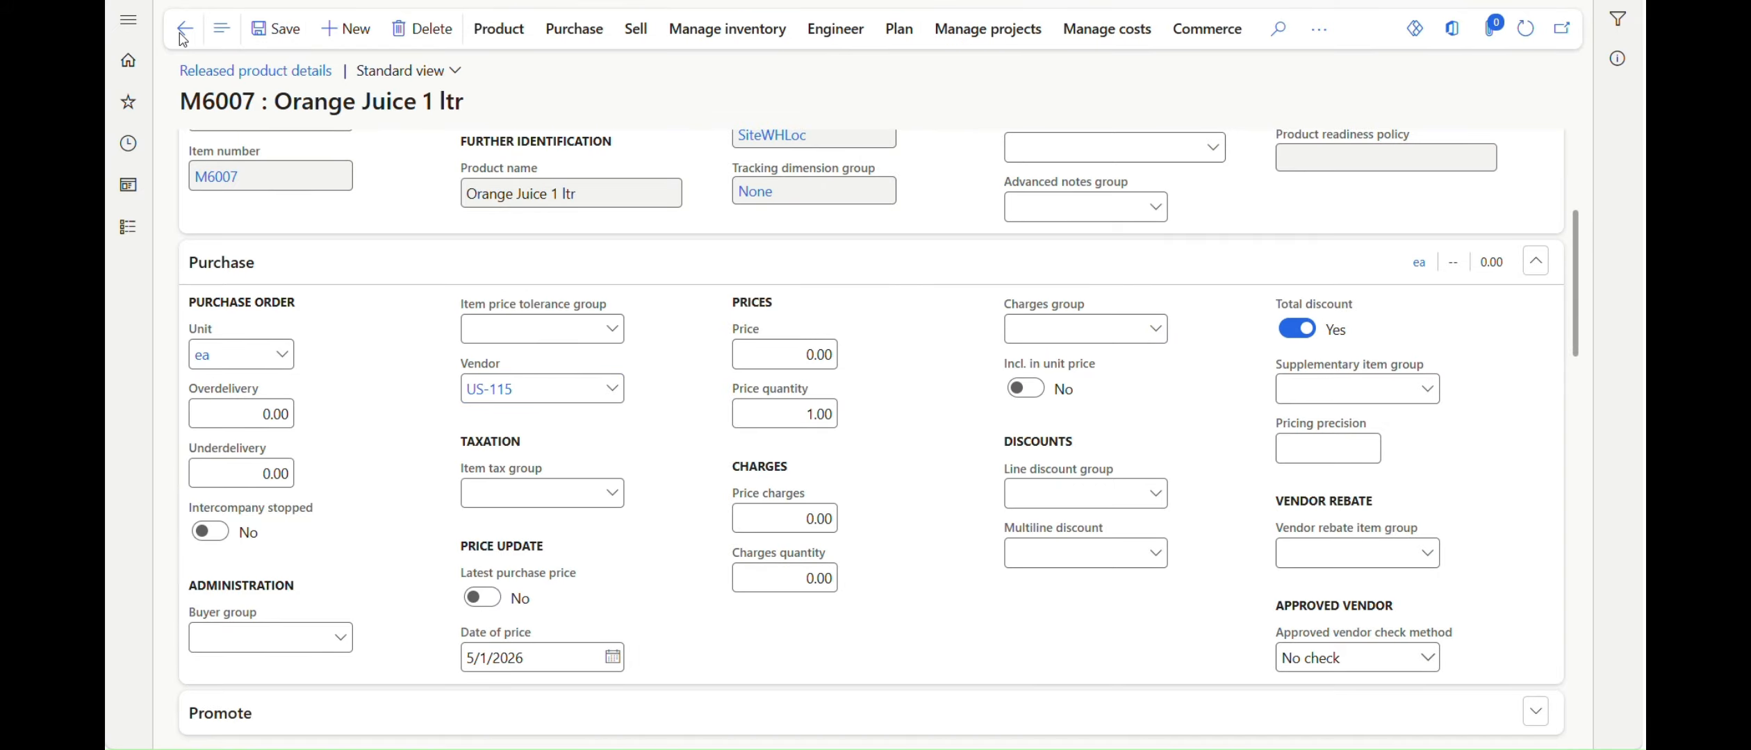
Delete the existing Orange Juice 1 ltr planned order from MasterPlan and run master planning again
click(1591, 708)
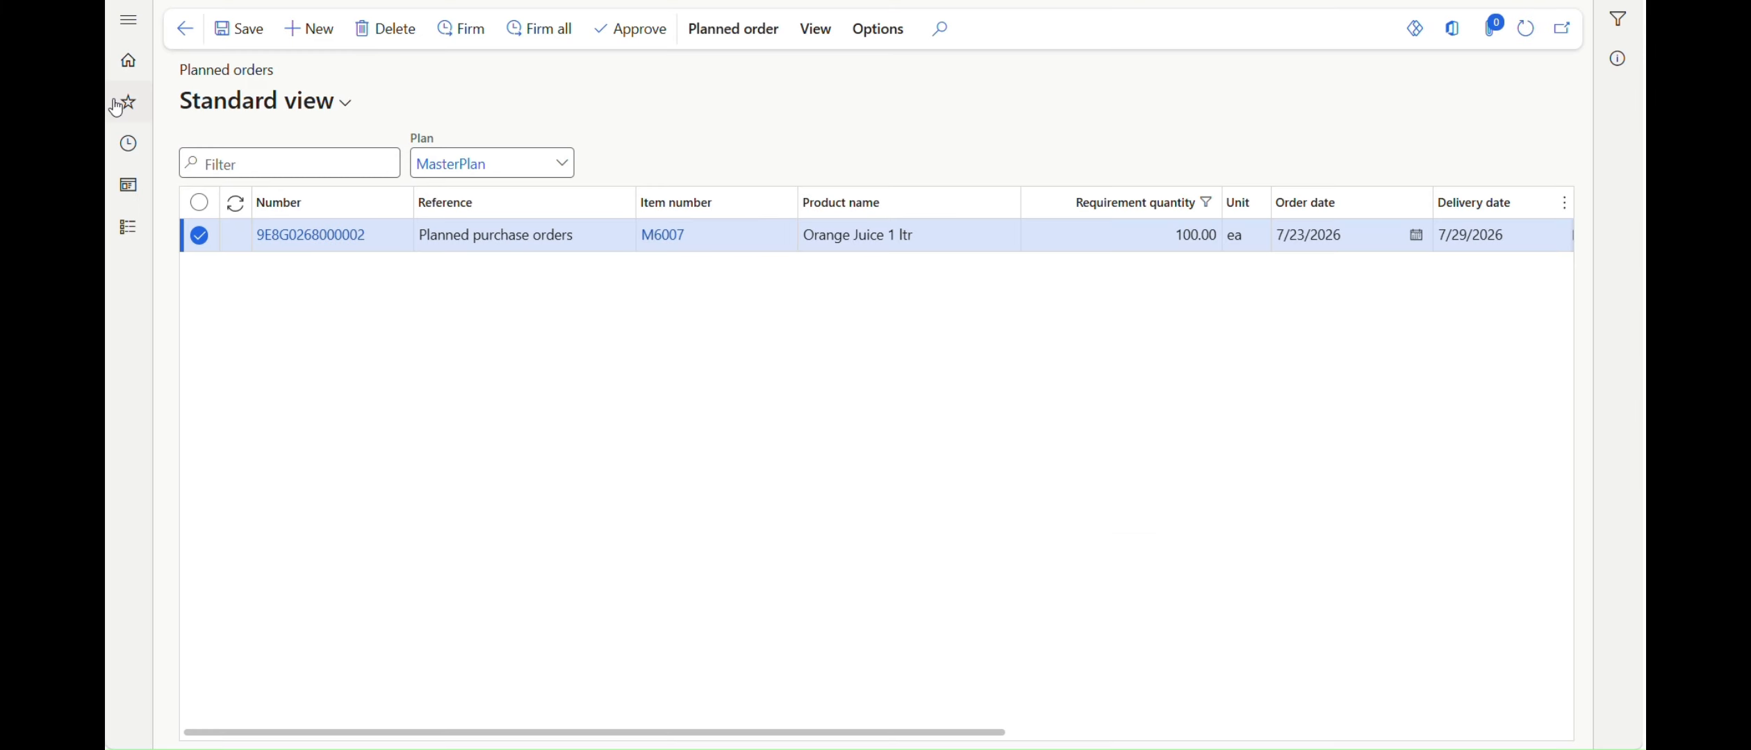
click(380, 29)
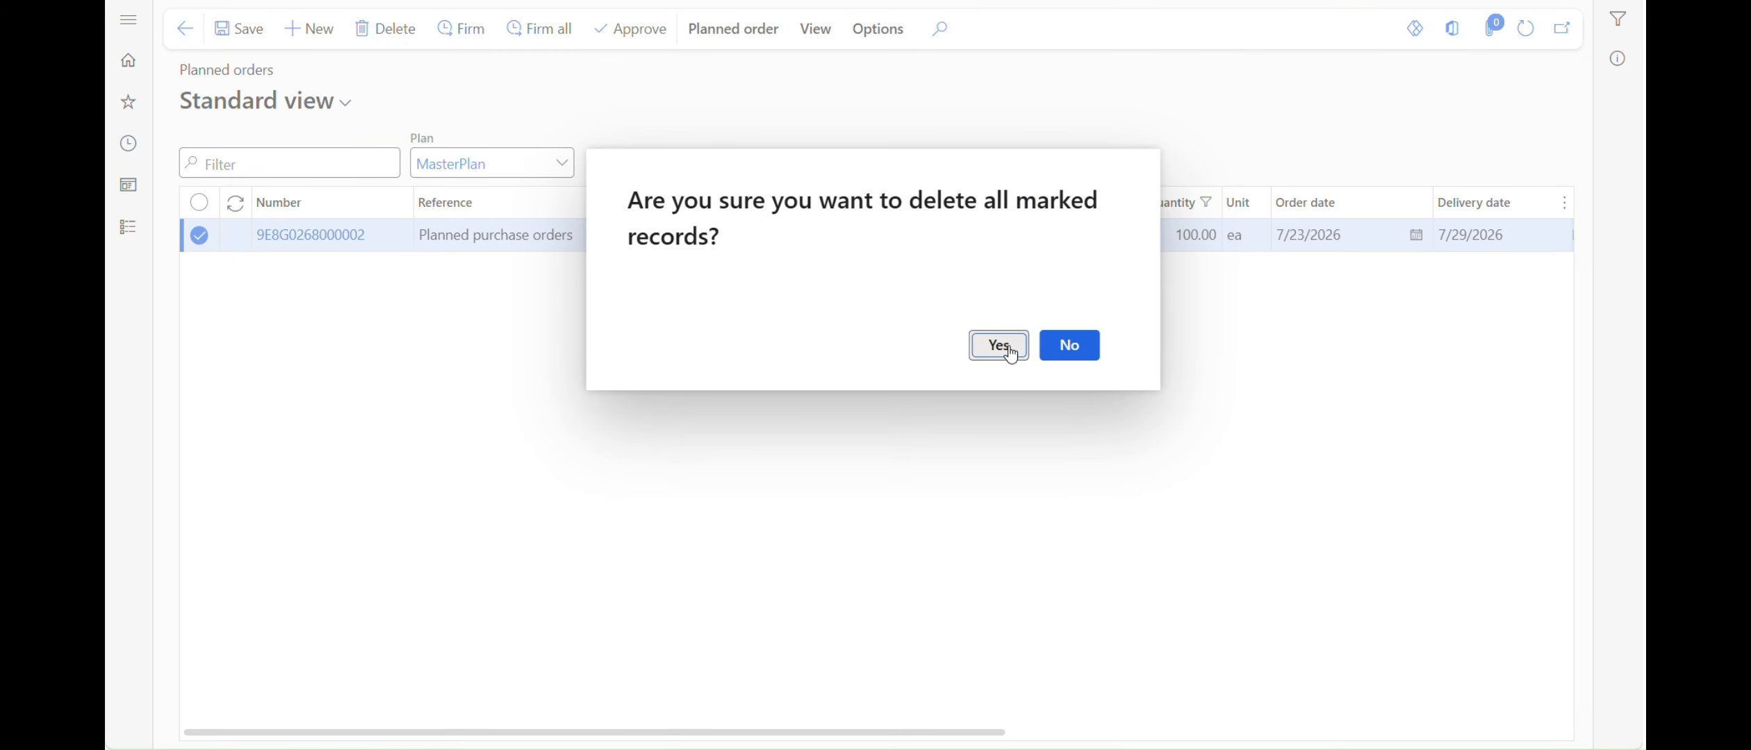
click(1004, 348)
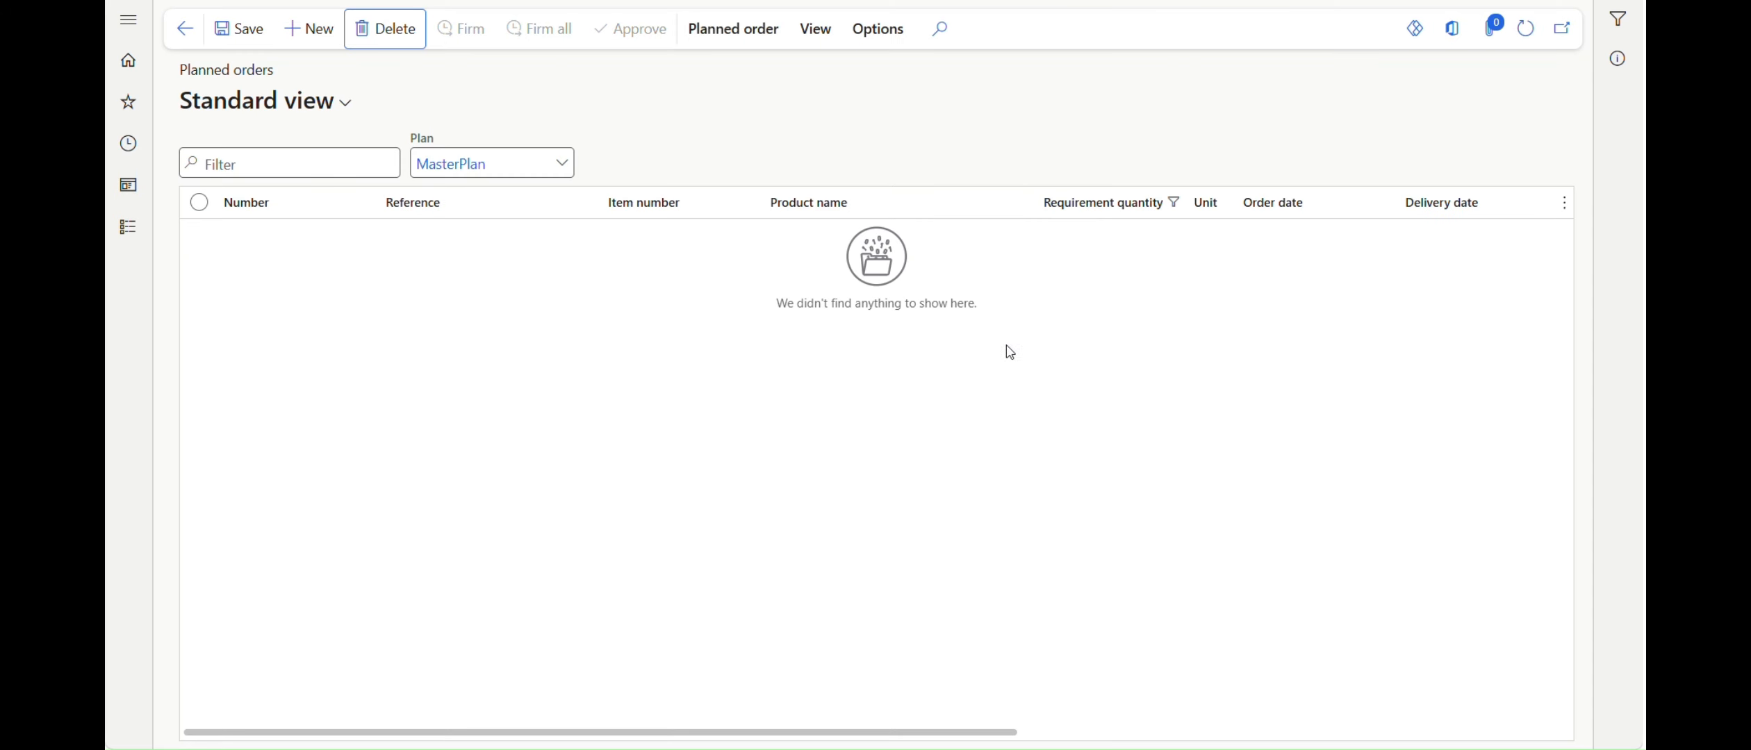
click(130, 21)
click(447, 486)
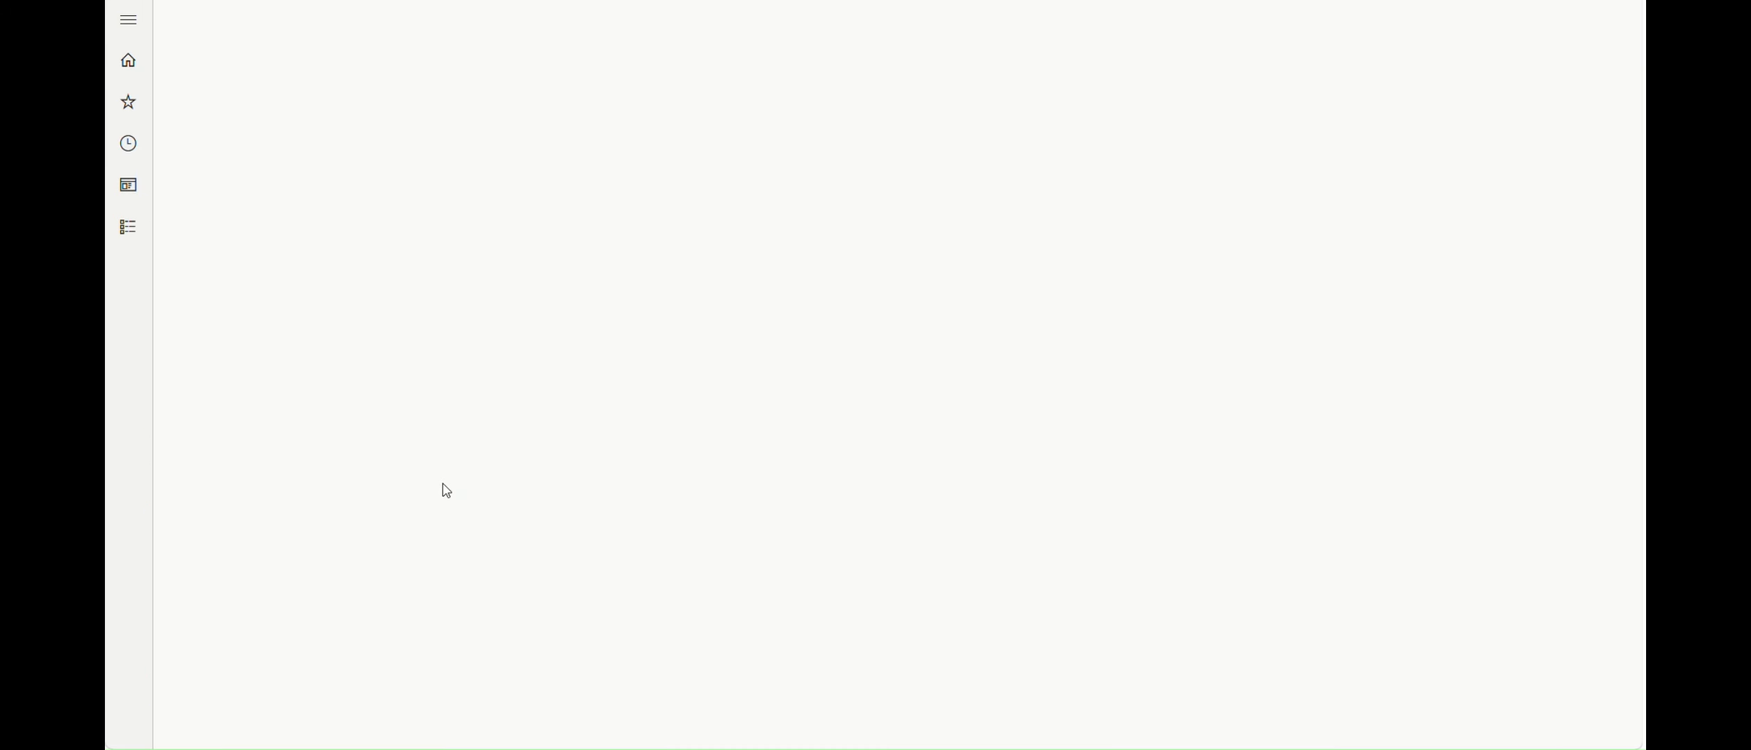
click(1518, 703)
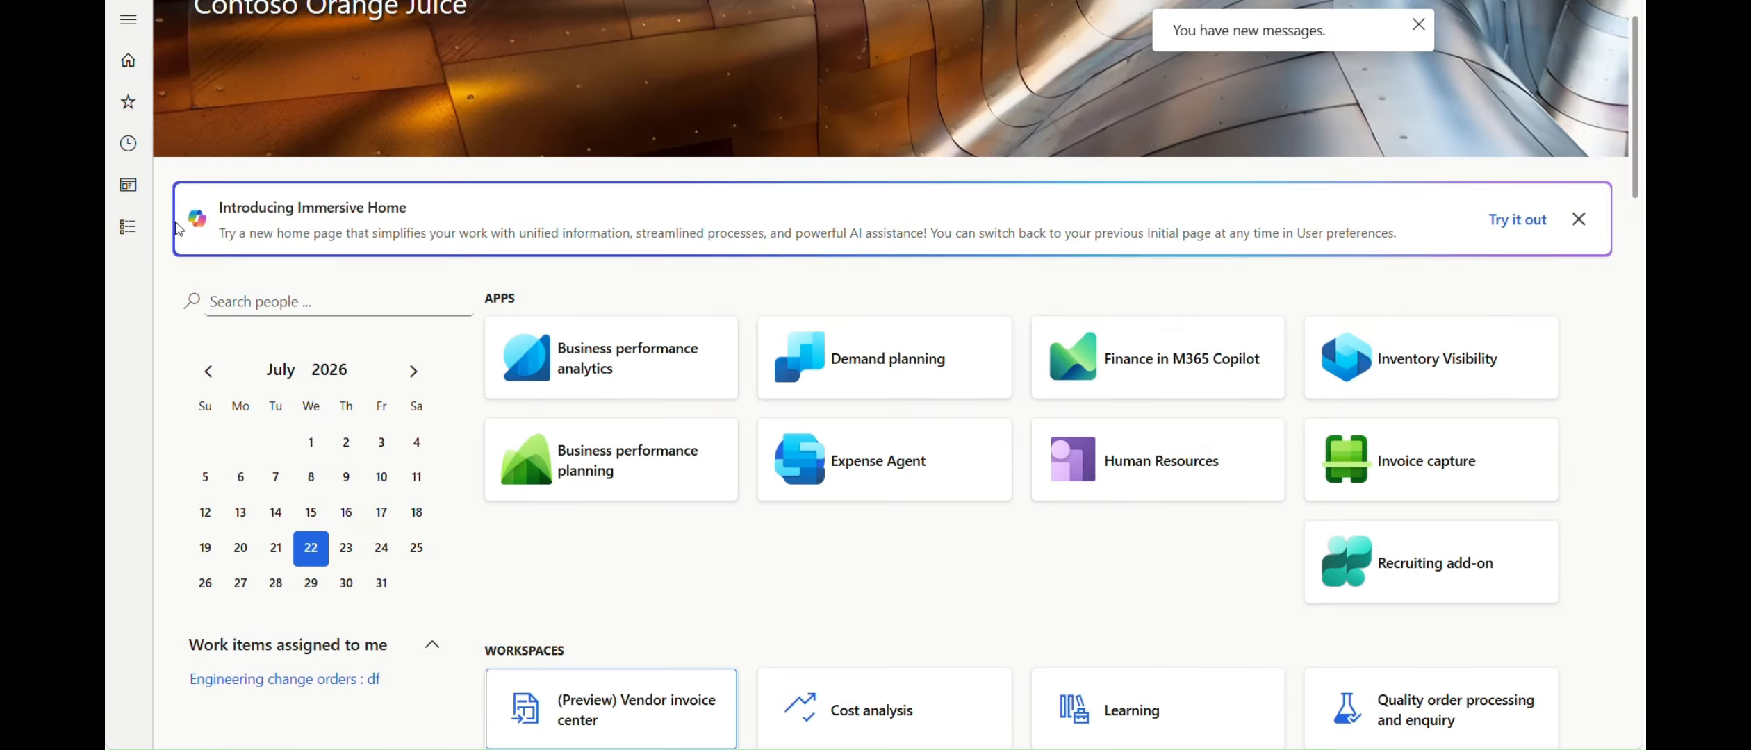
Open the planned orders list and check the vendor on the regenerated Orange Juice 1 ltr planned purchase order
click(128, 19)
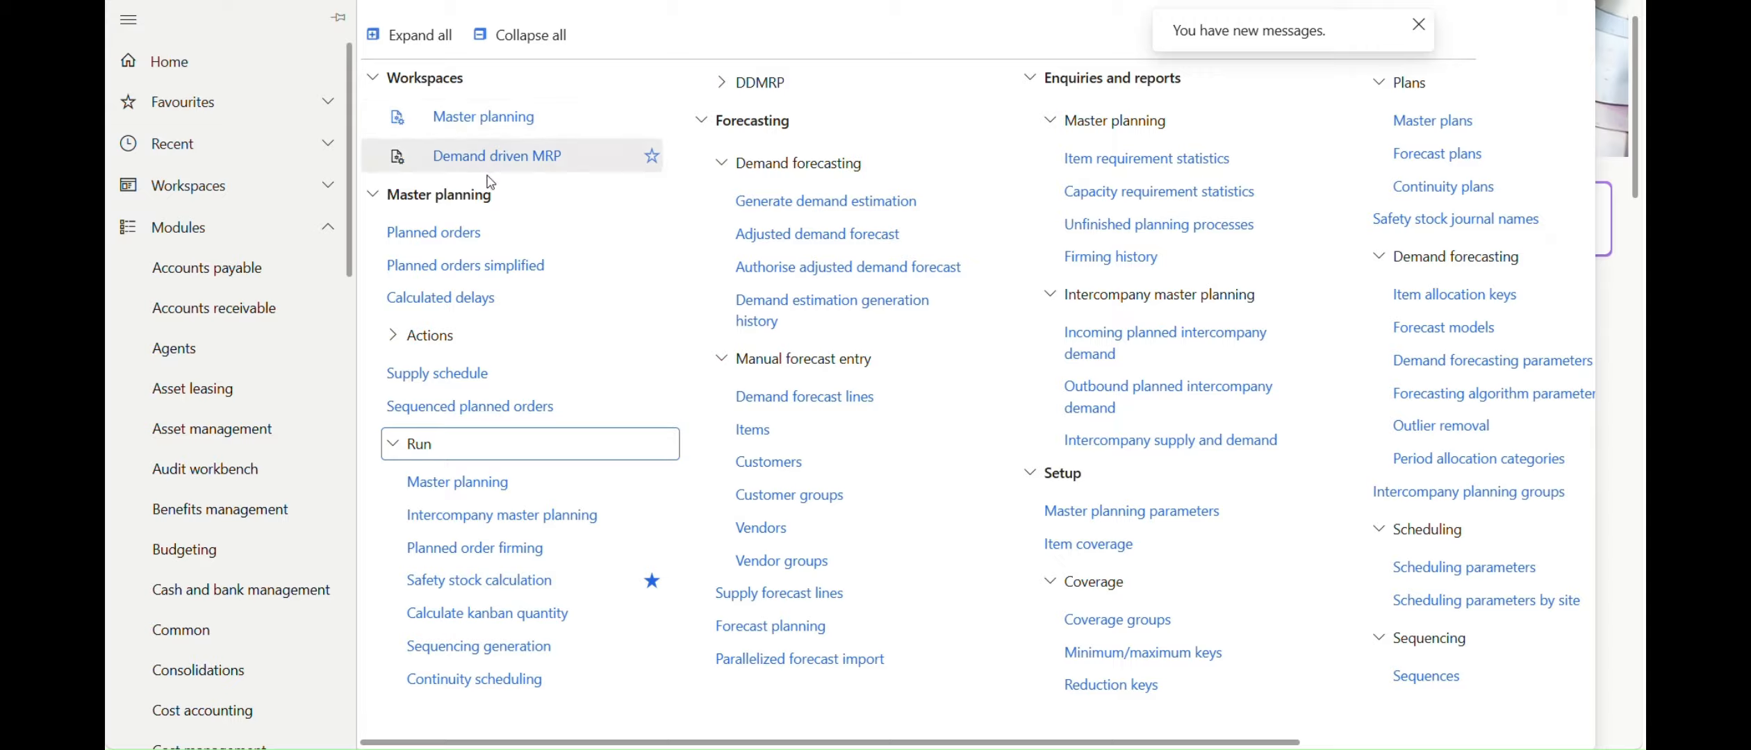
click(482, 237)
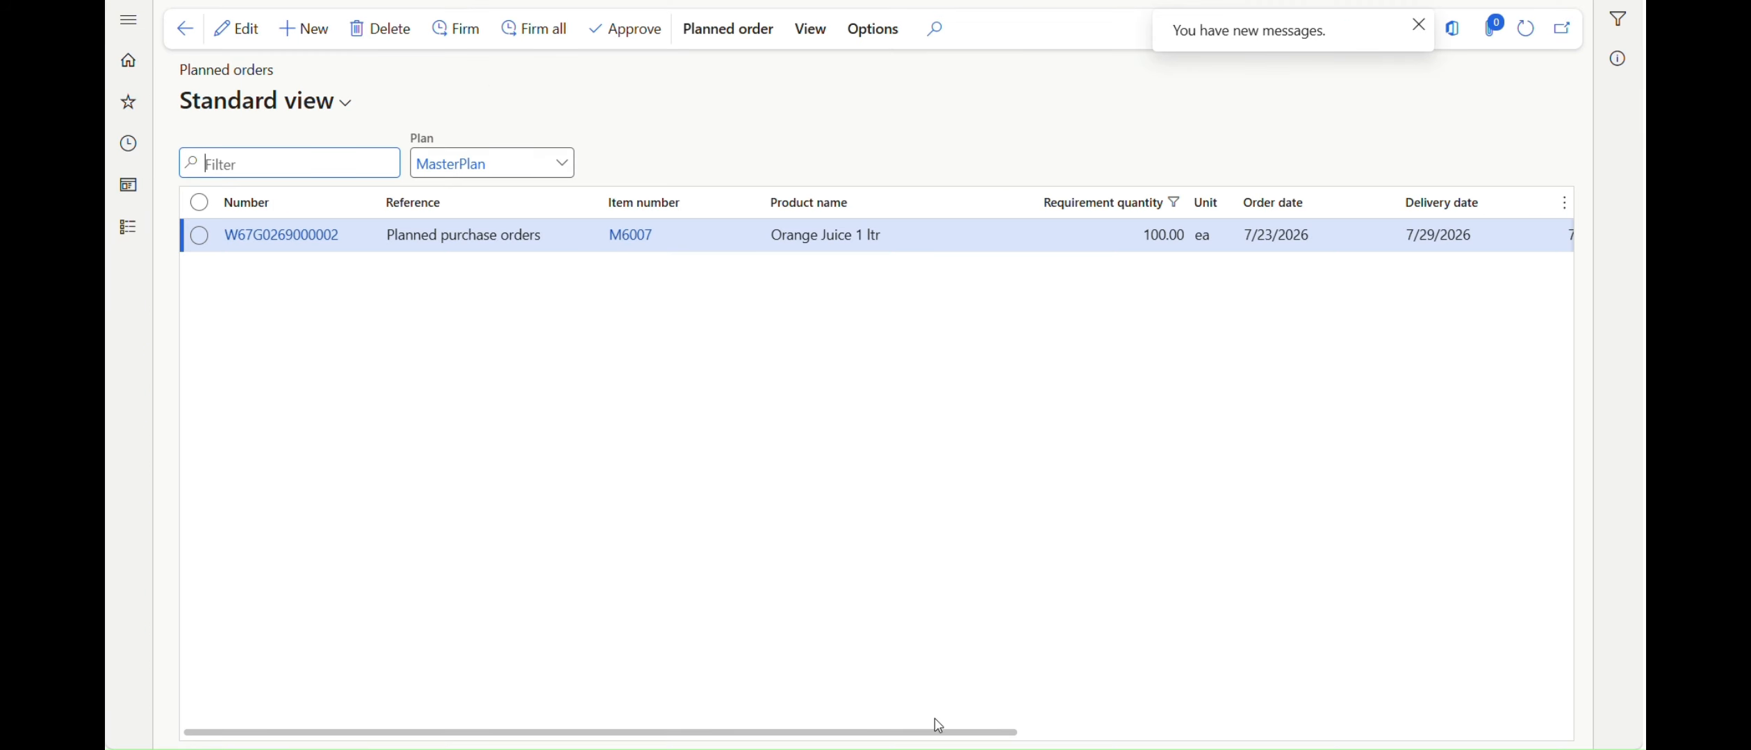
drag(934, 718, 1531, 720)
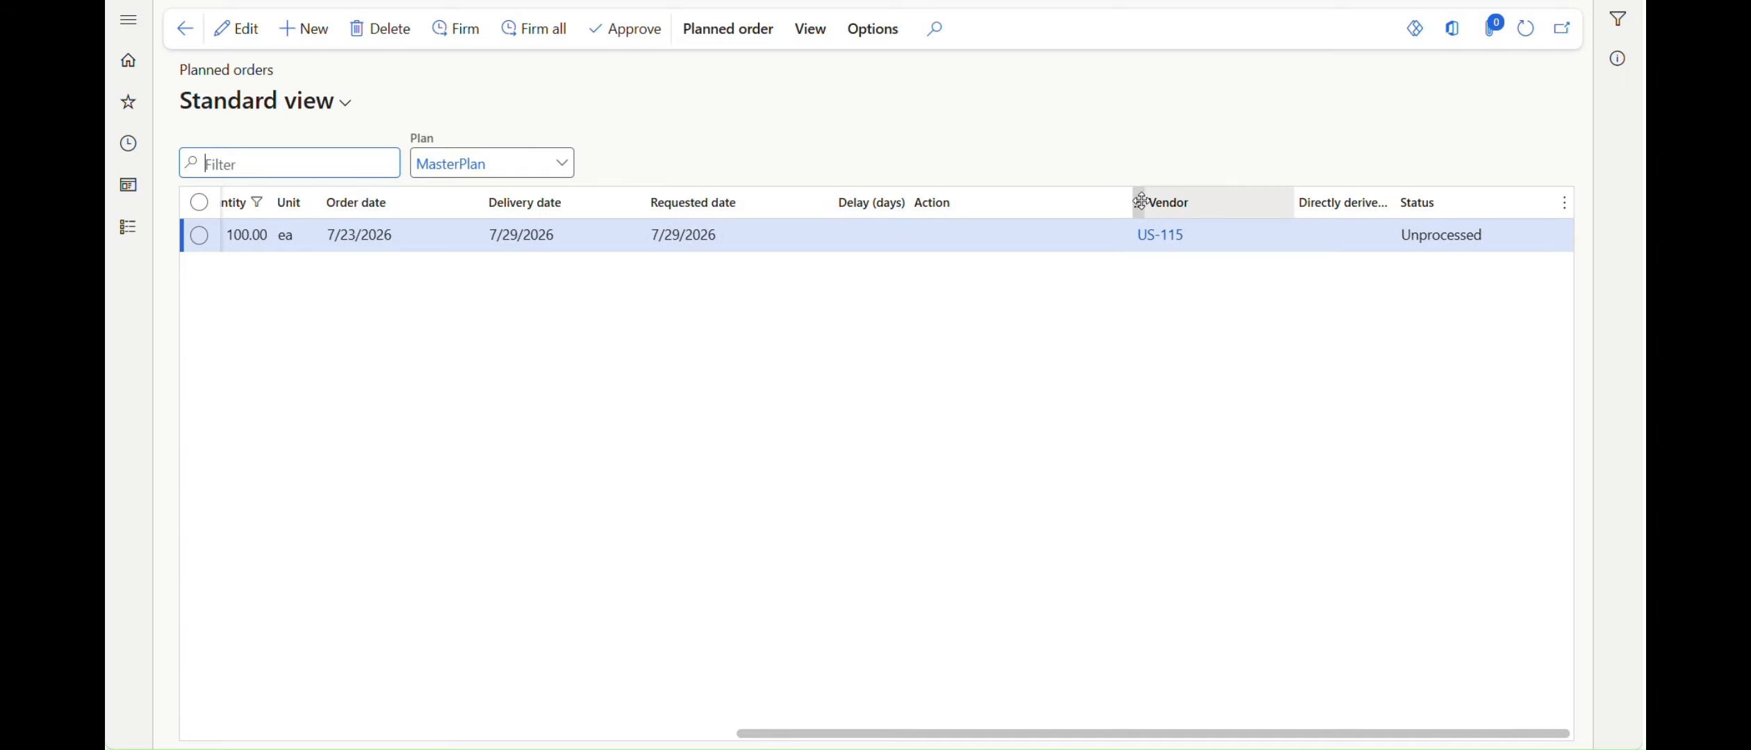
mouse_move(1167, 243)
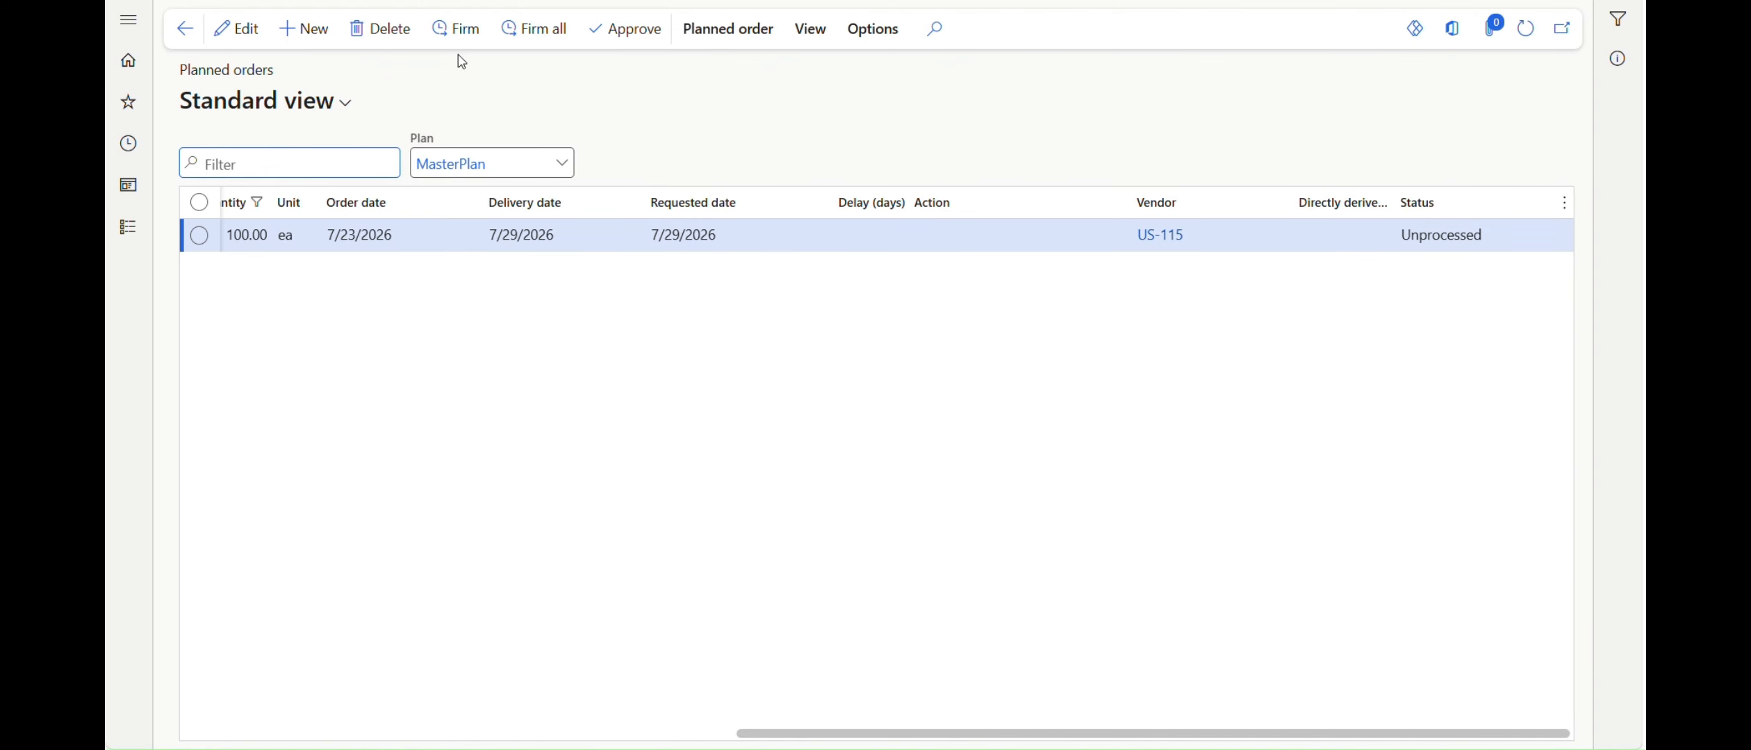
View the firming options for the Orange Juice planned order without firming it, and switch to the open Puree Squize sales order
click(449, 30)
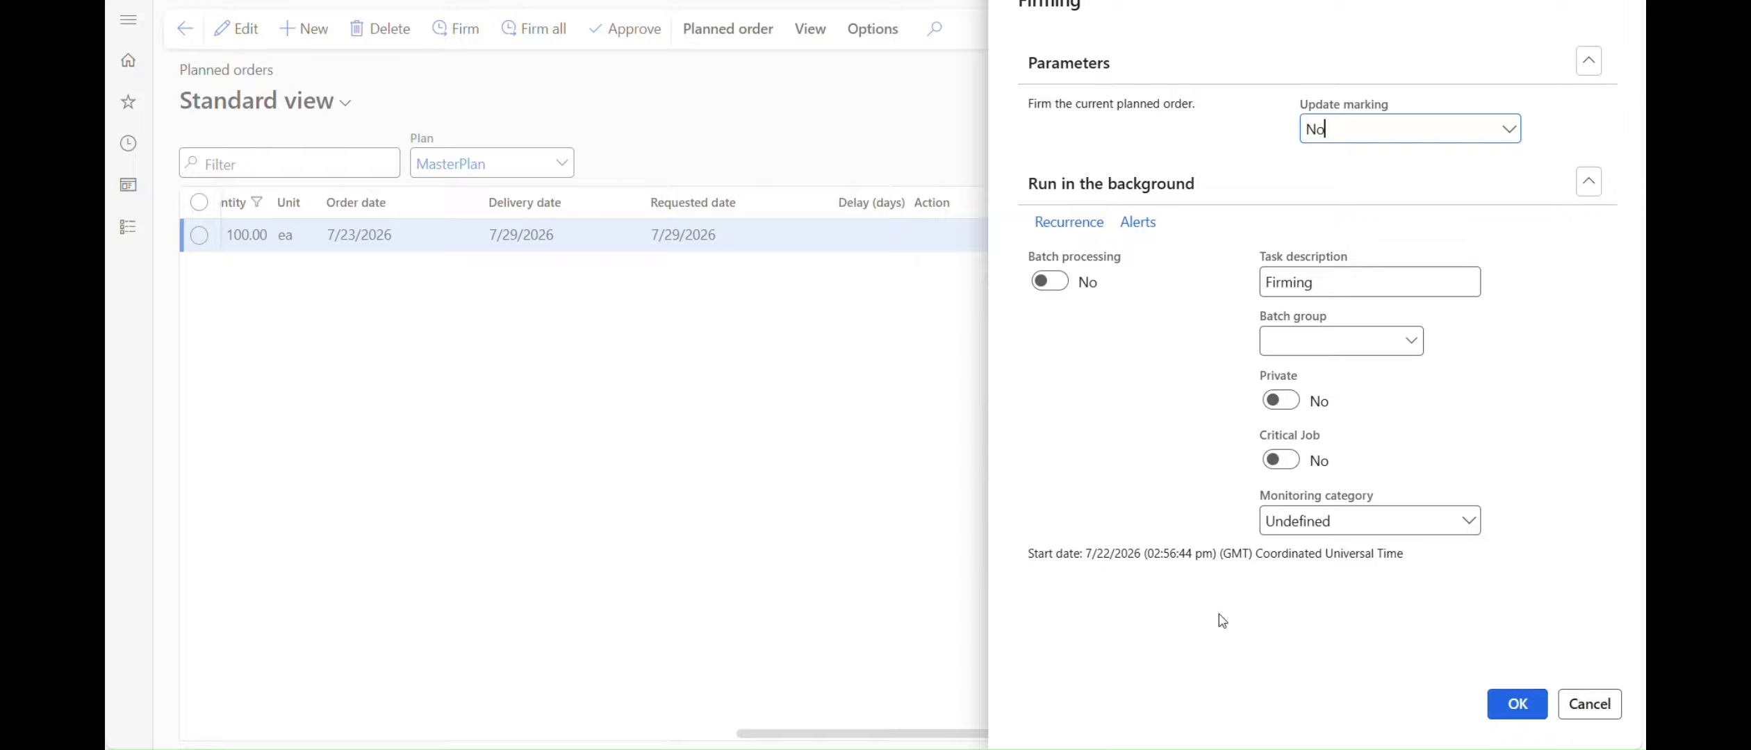
click(1580, 704)
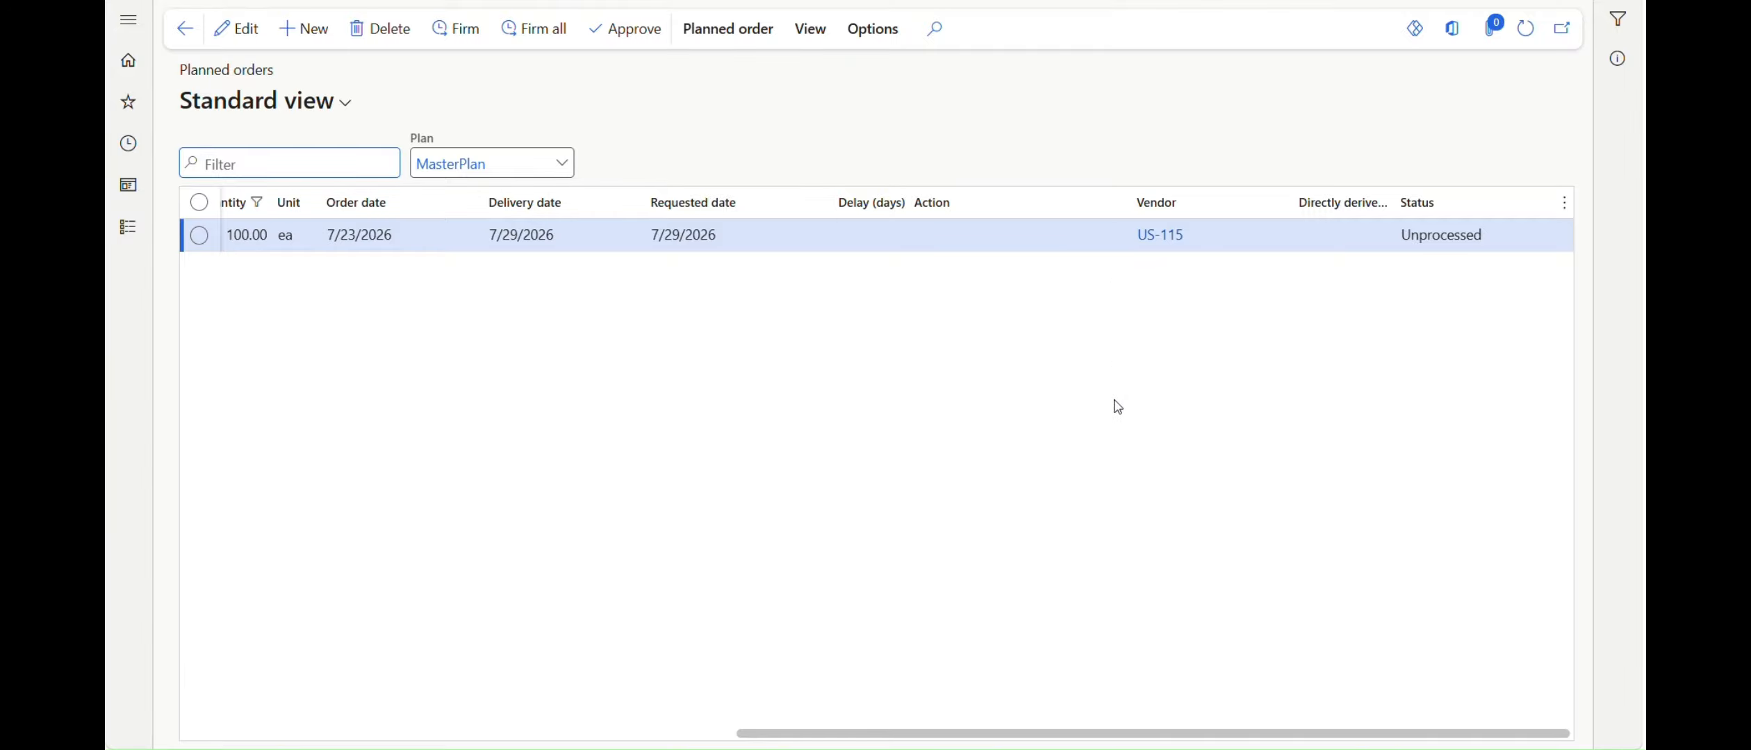
drag(1094, 733, 566, 733)
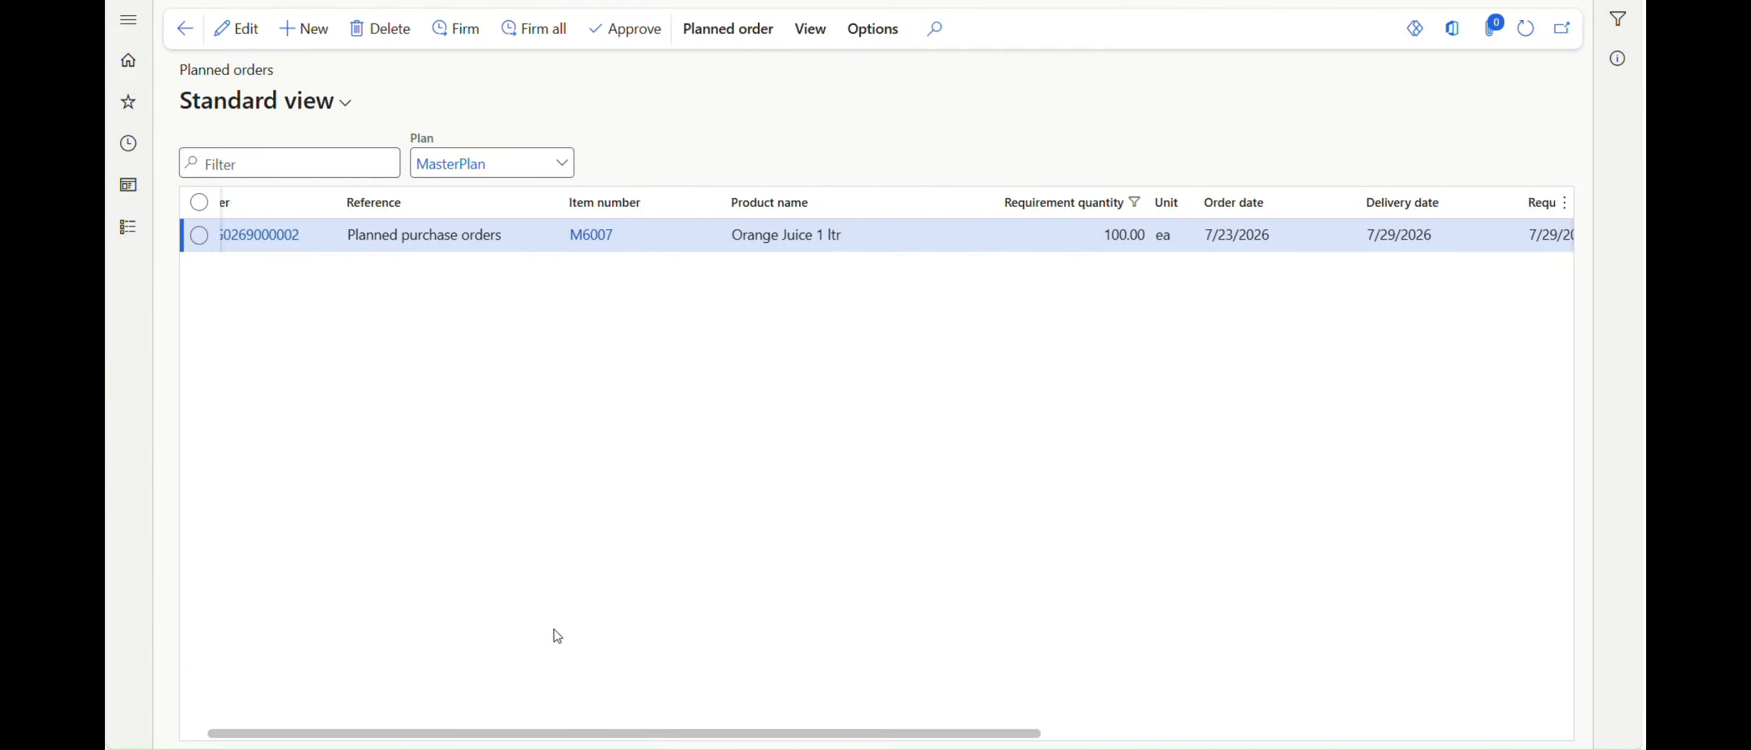
drag(557, 637, 366, 612)
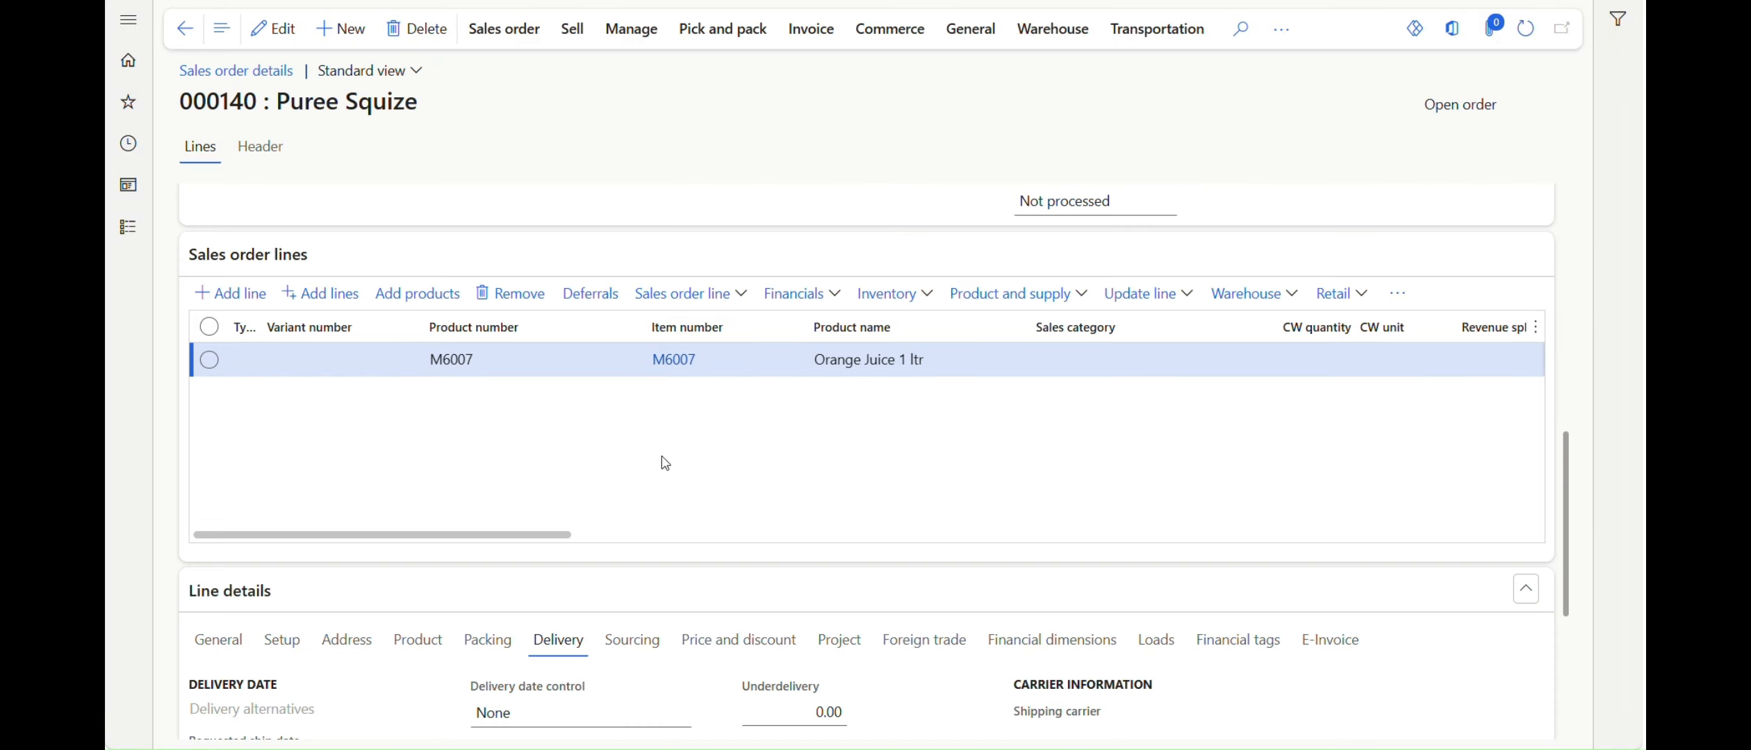
click(192, 35)
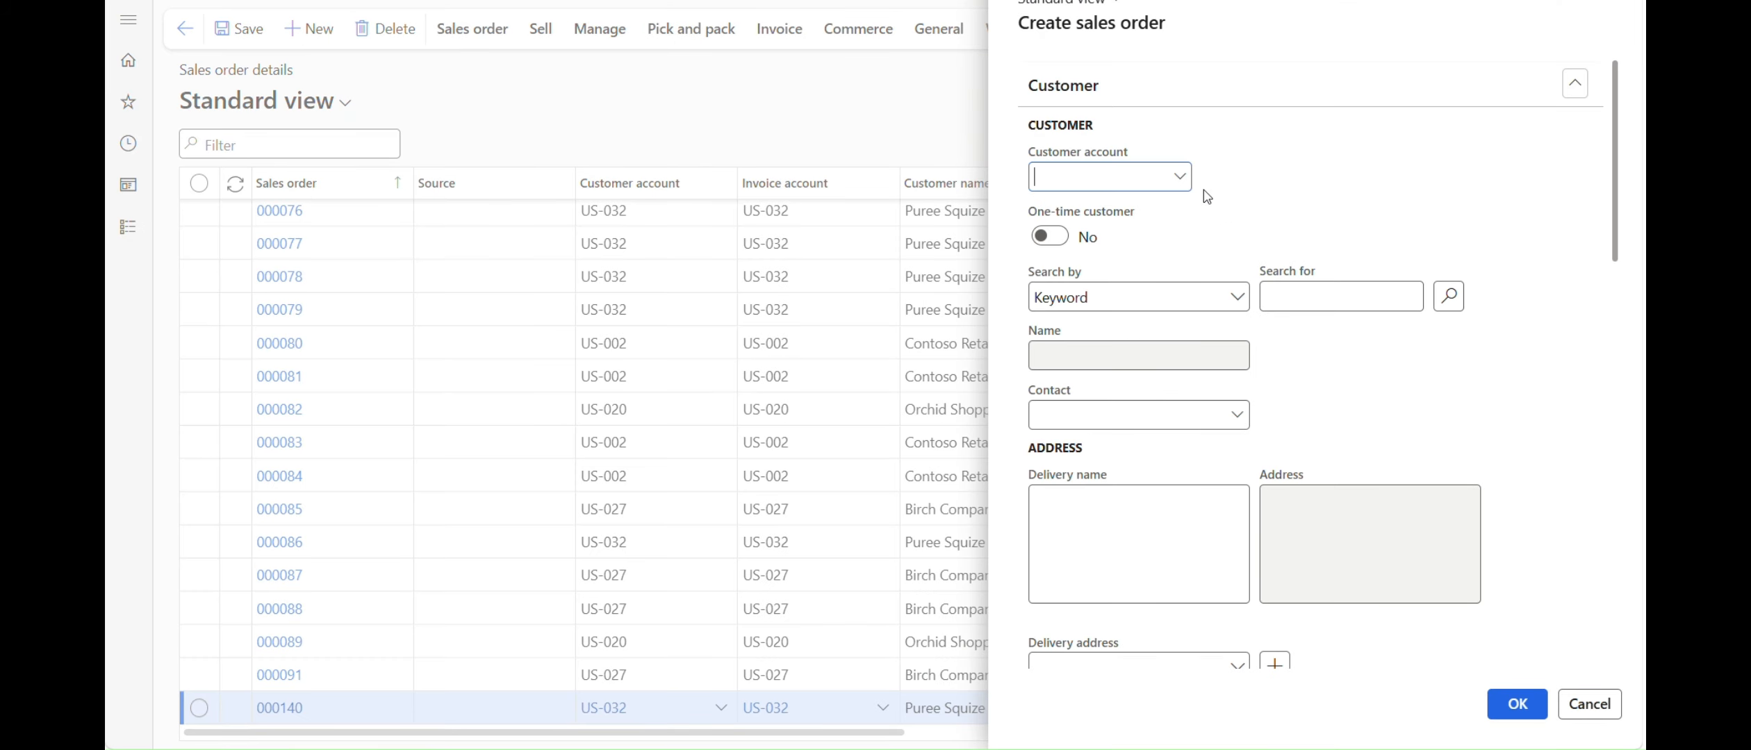
click(1180, 179)
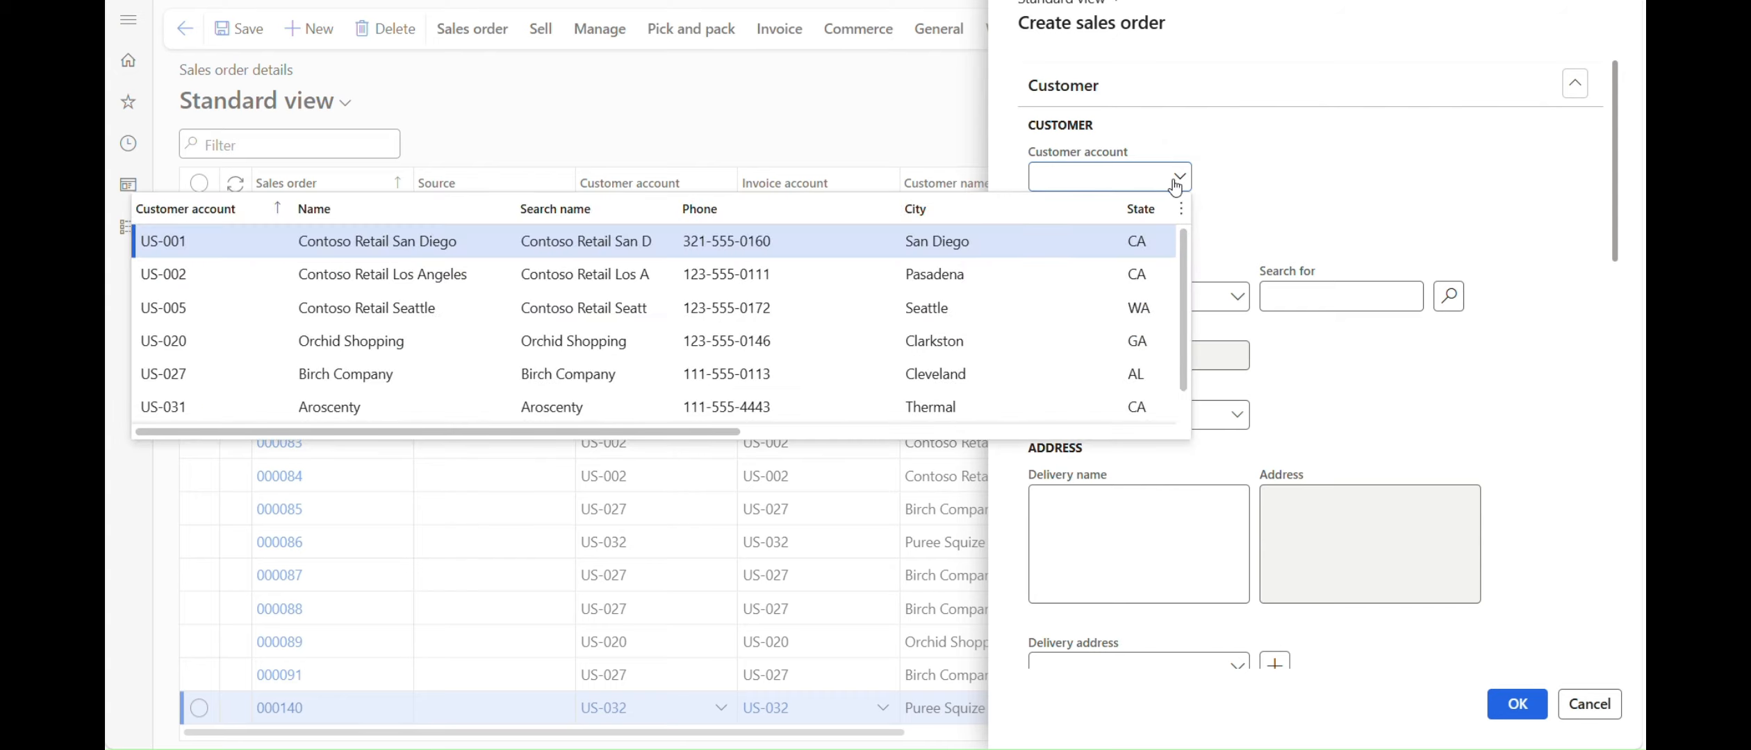
scroll(245, 307, down, 1)
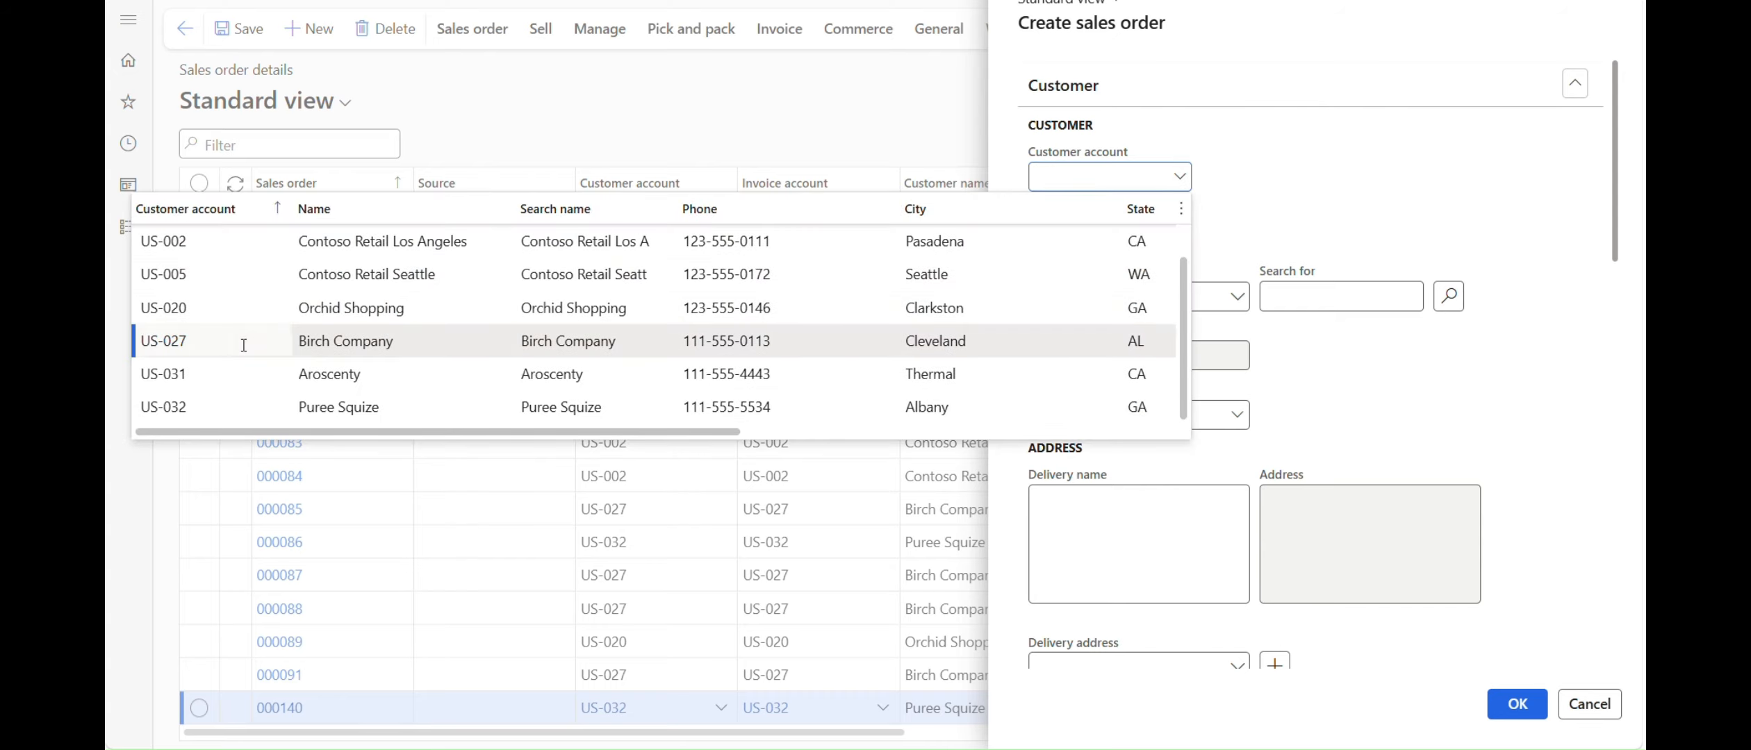
click(243, 341)
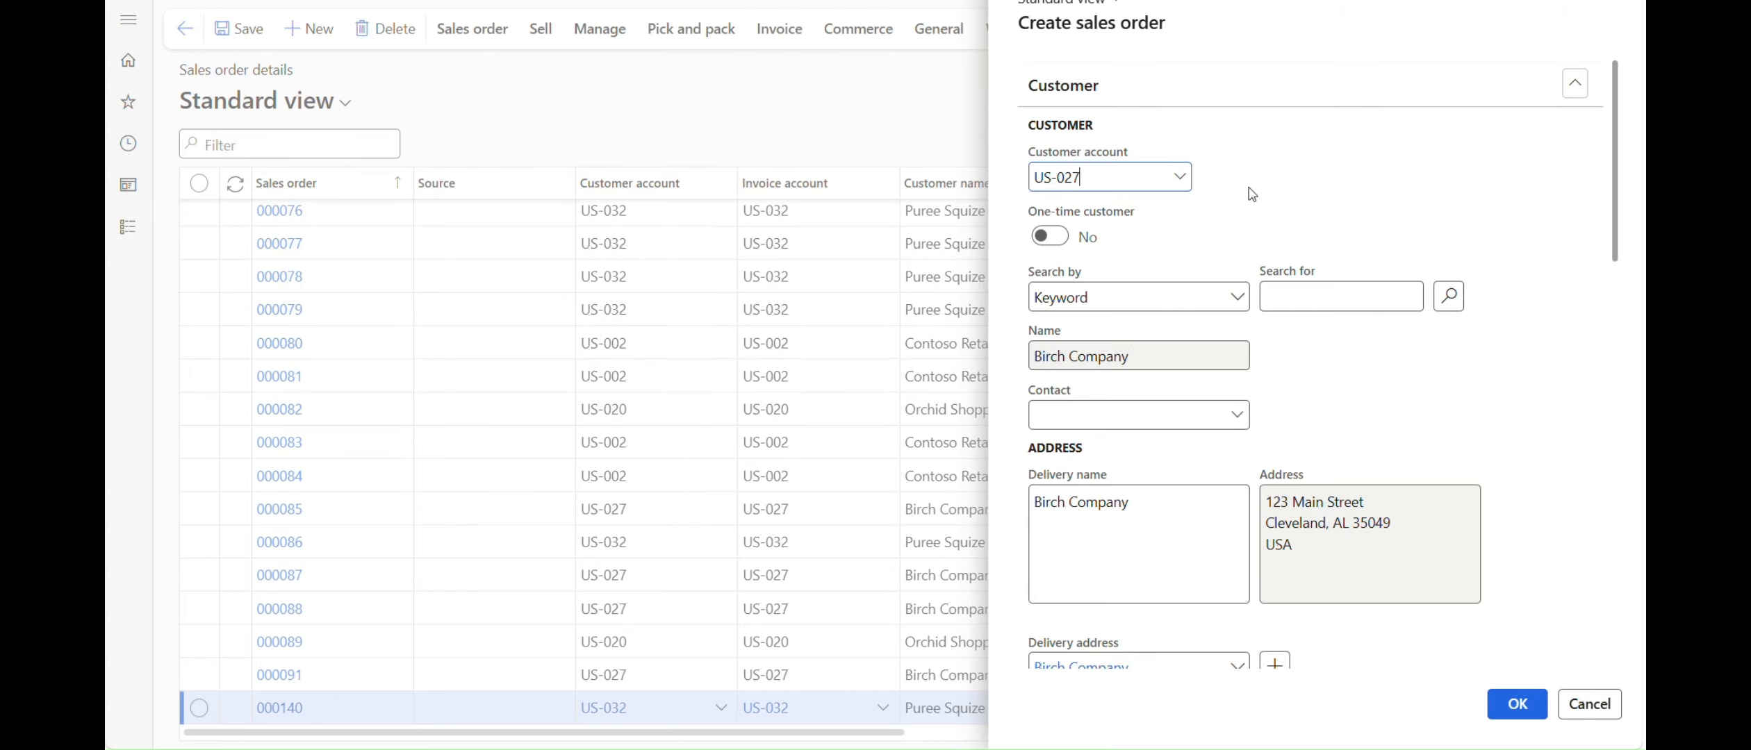
scroll(1252, 193, down, 5)
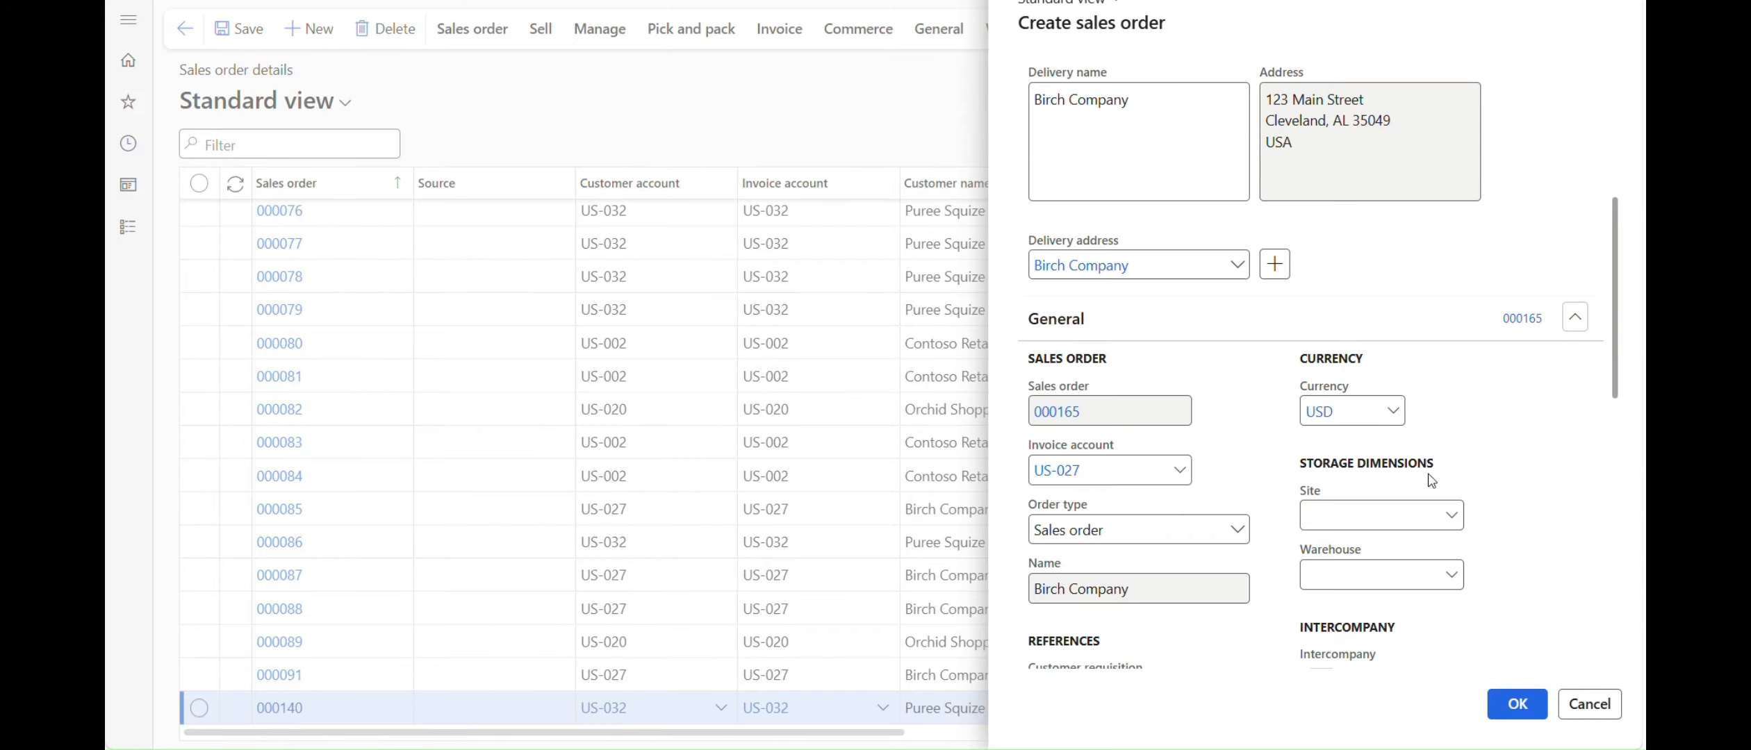
click(1459, 516)
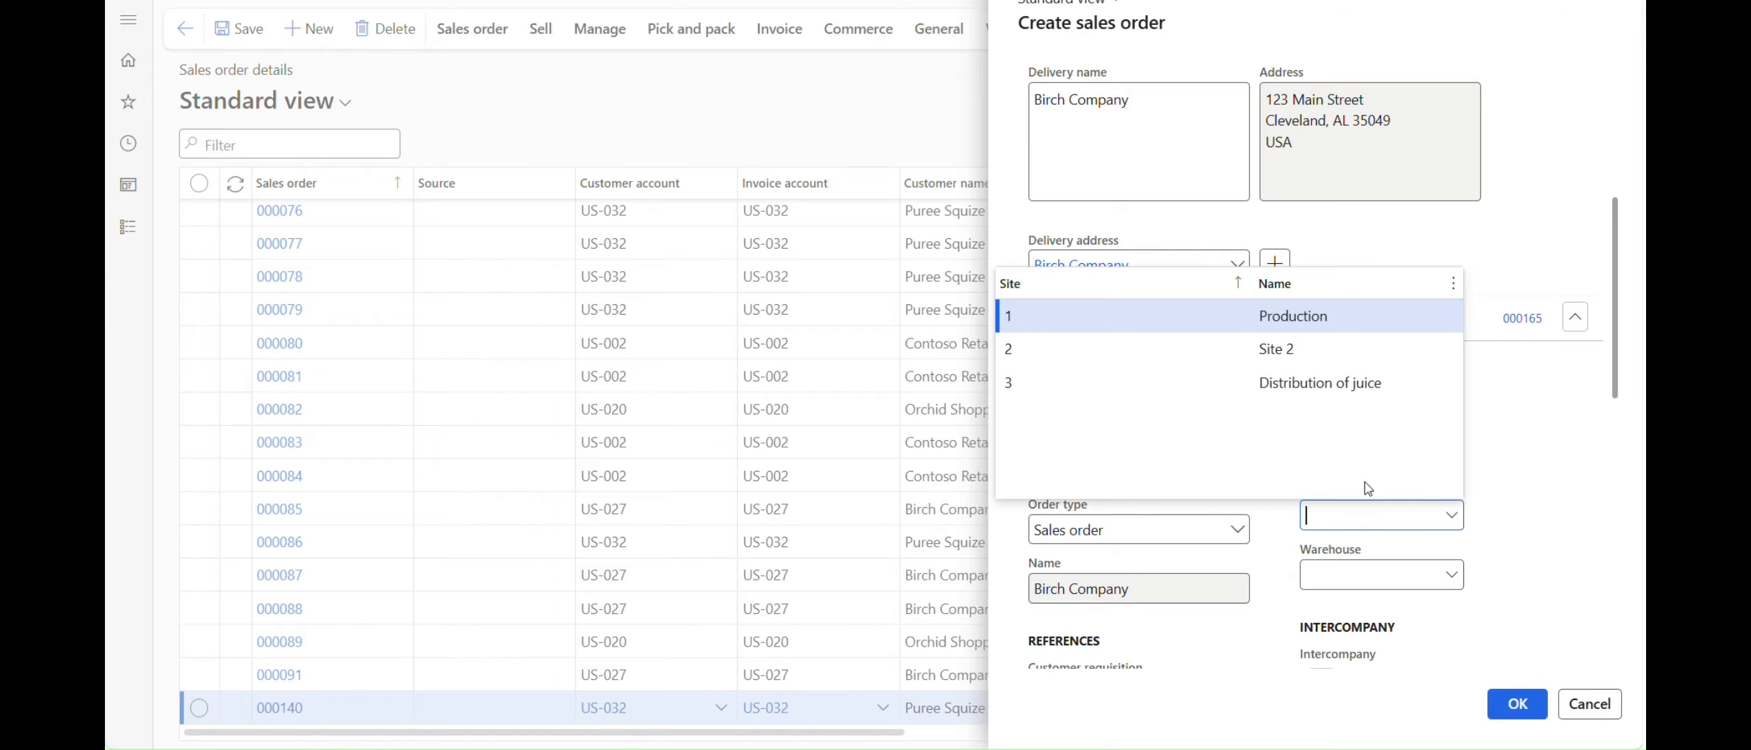
click(1104, 316)
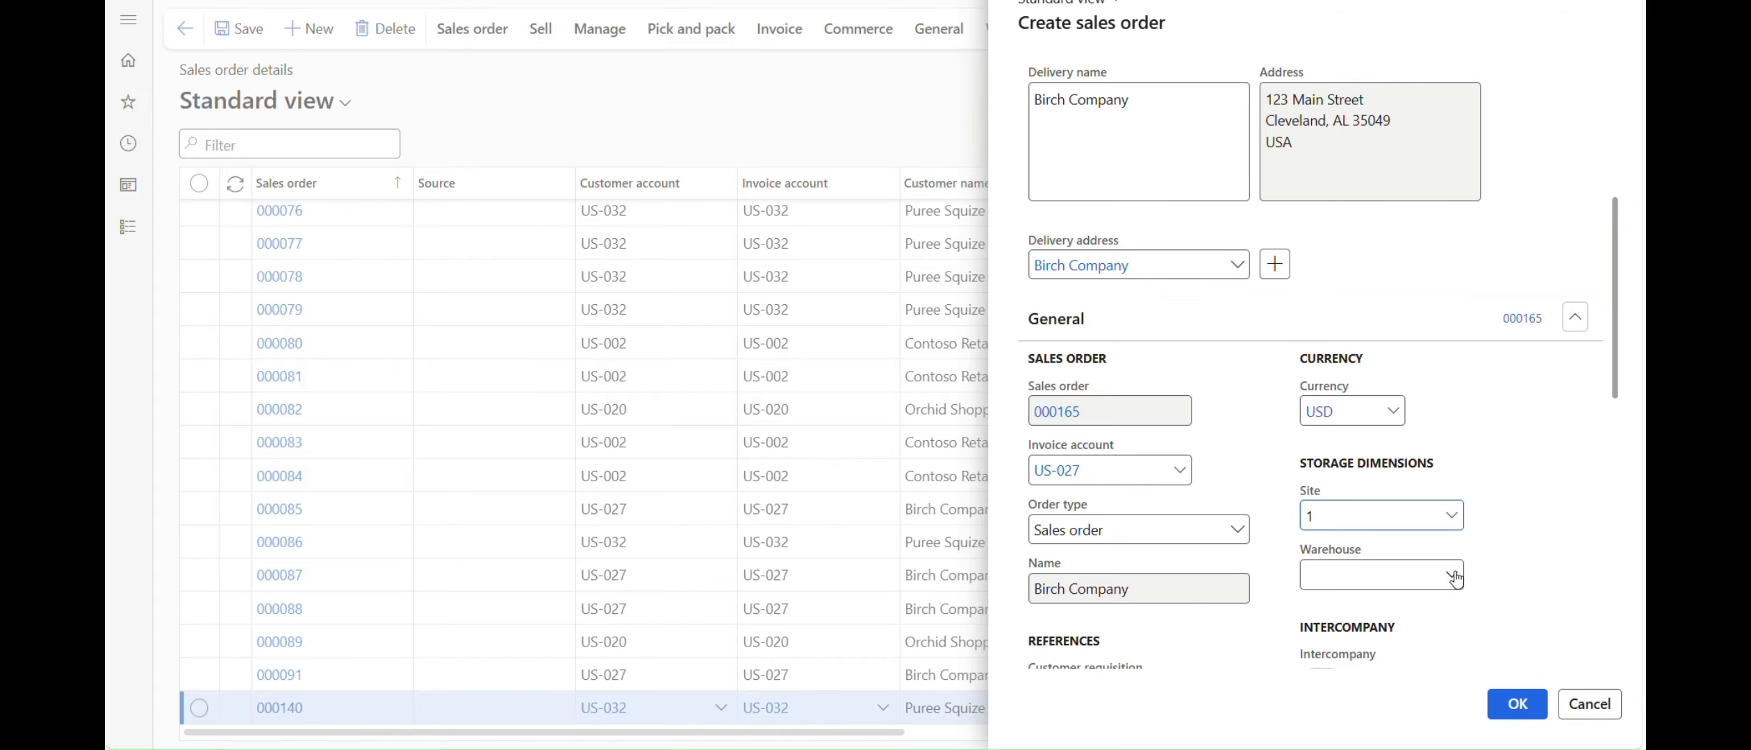
click(953, 418)
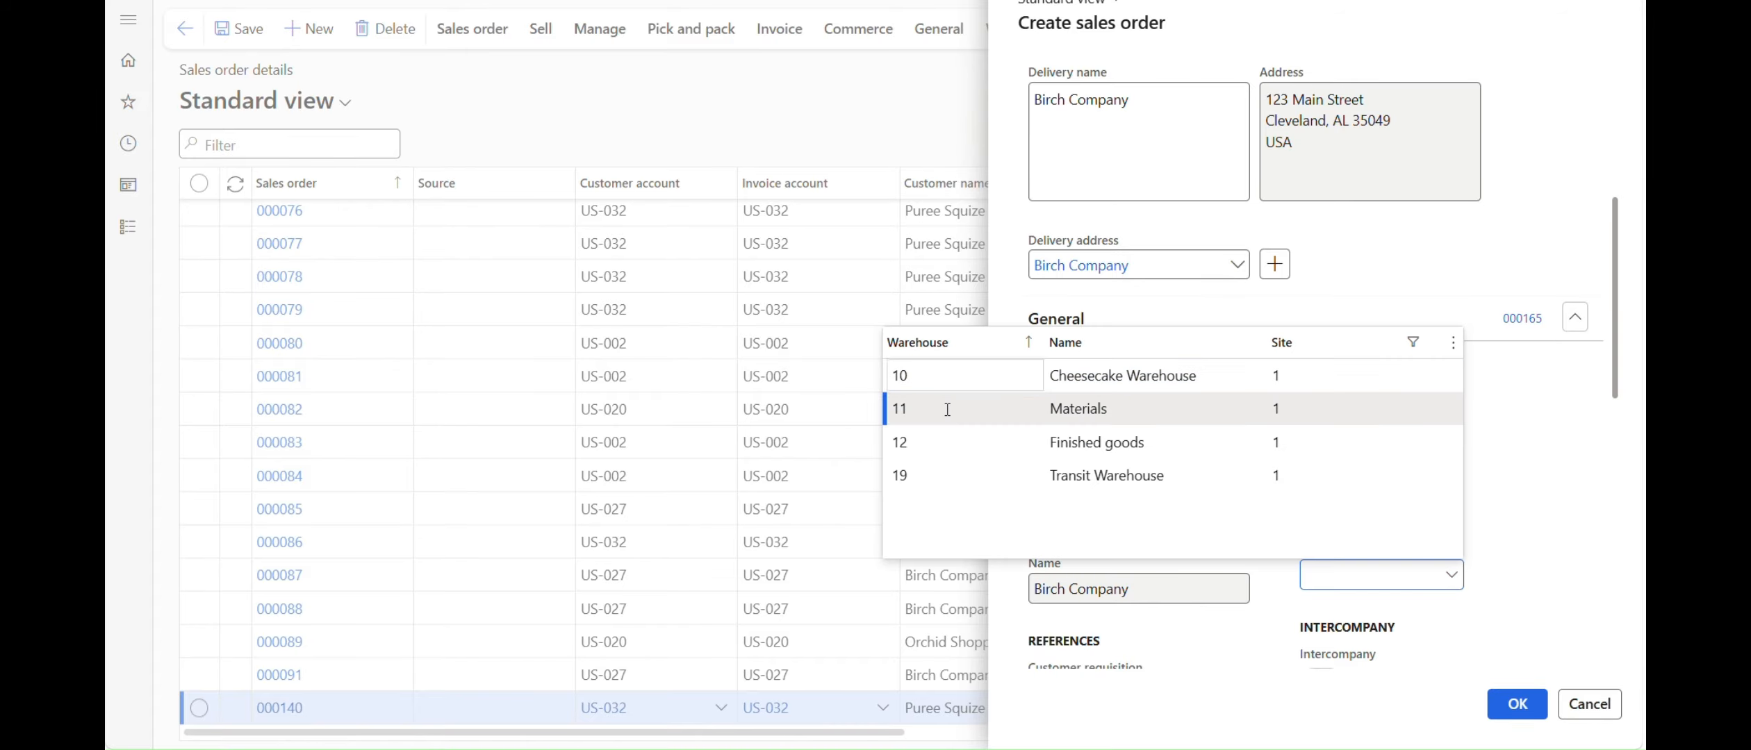
click(1587, 704)
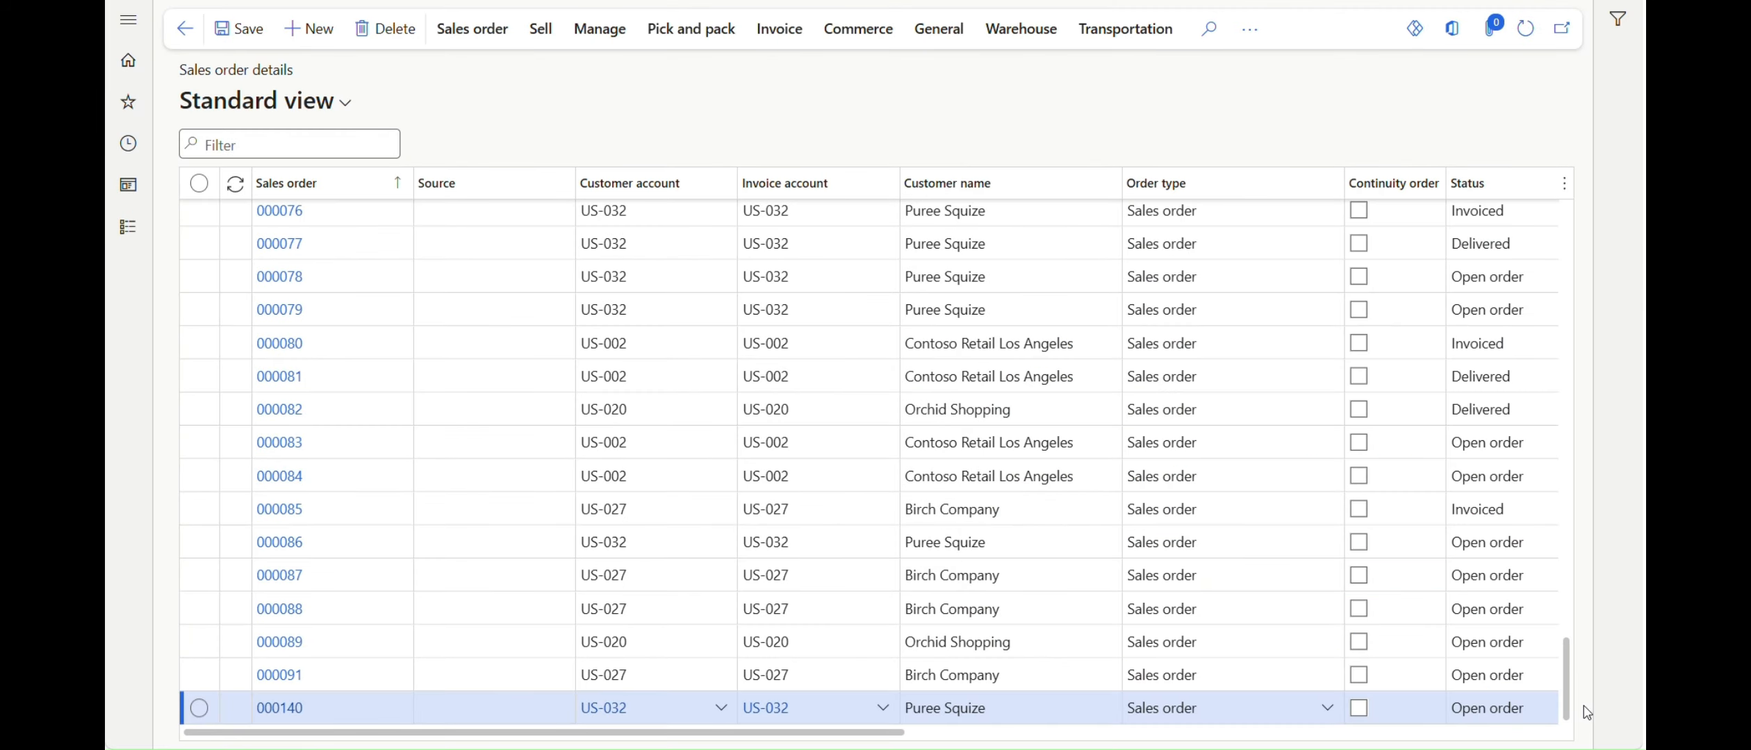
Check the site and warehouse on the Puree Squize sales order's Orange Juice 1 ltr line, and return to the sales order list
click(276, 715)
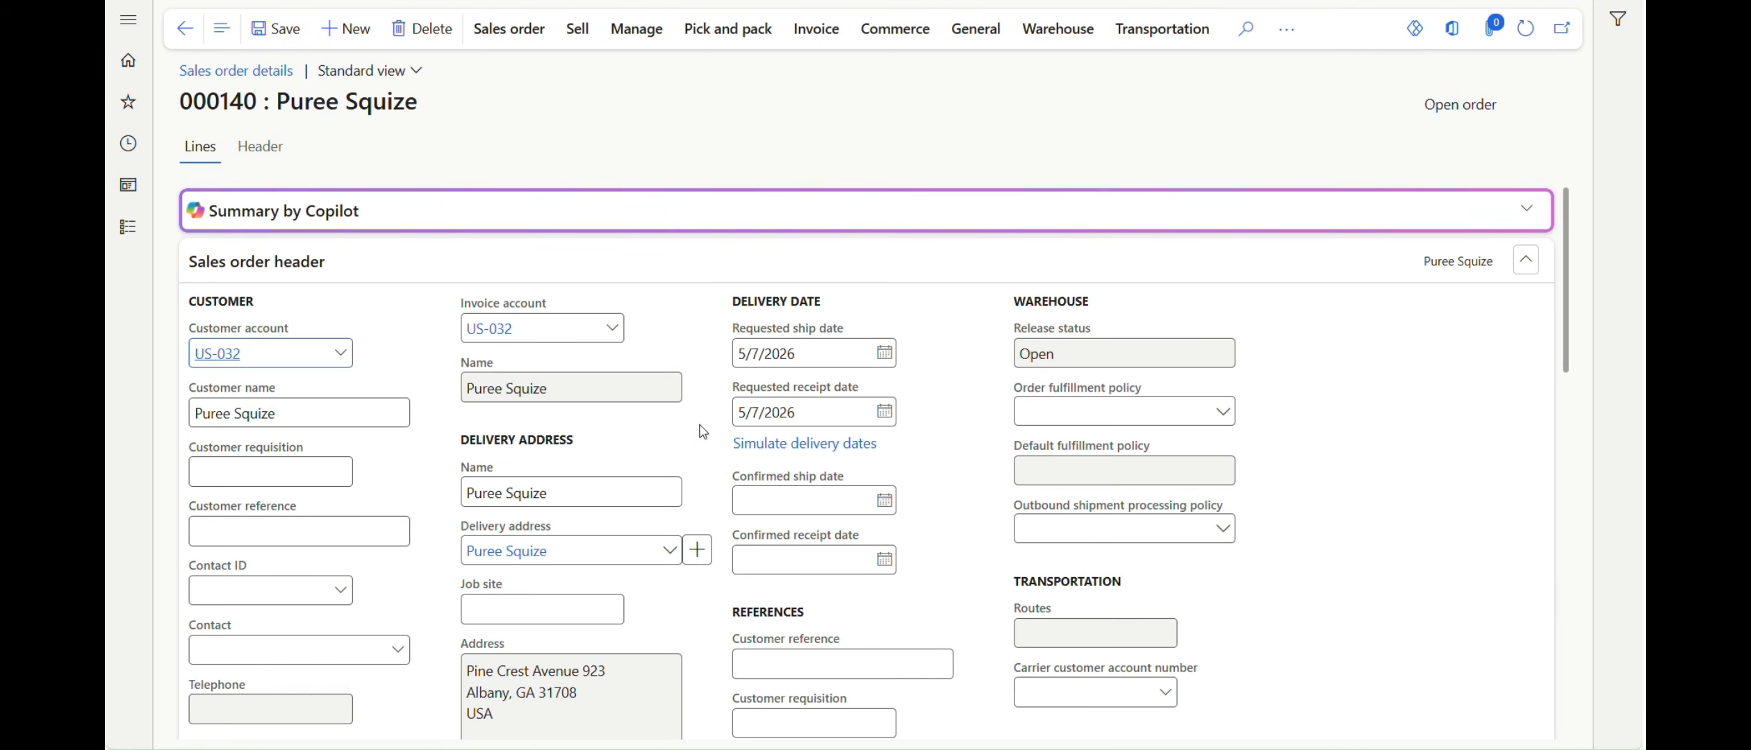
scroll(704, 432, down, 4)
scroll(705, 432, down, 10)
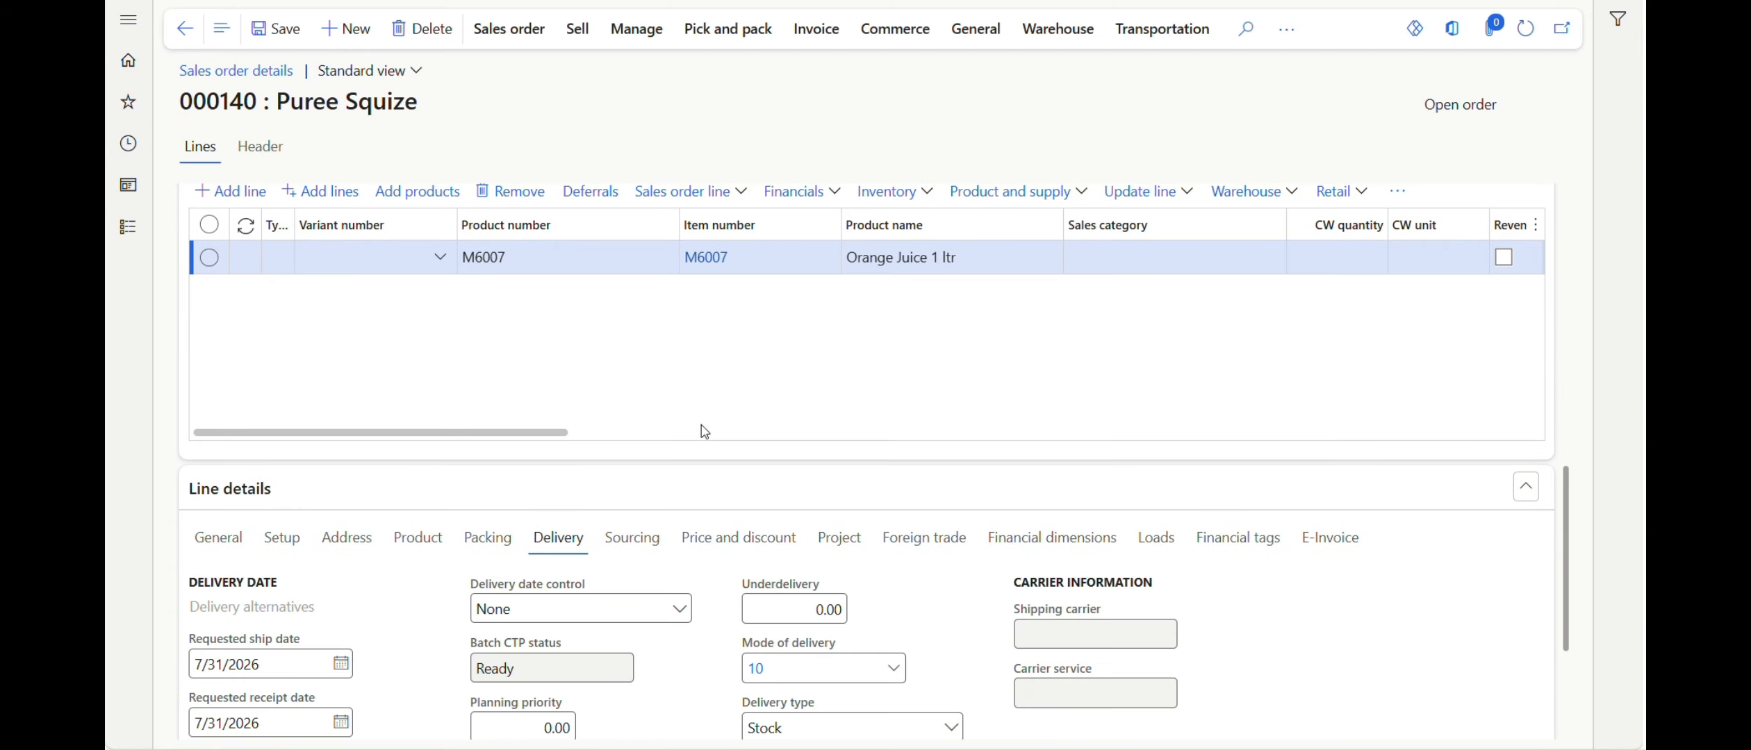
click(447, 444)
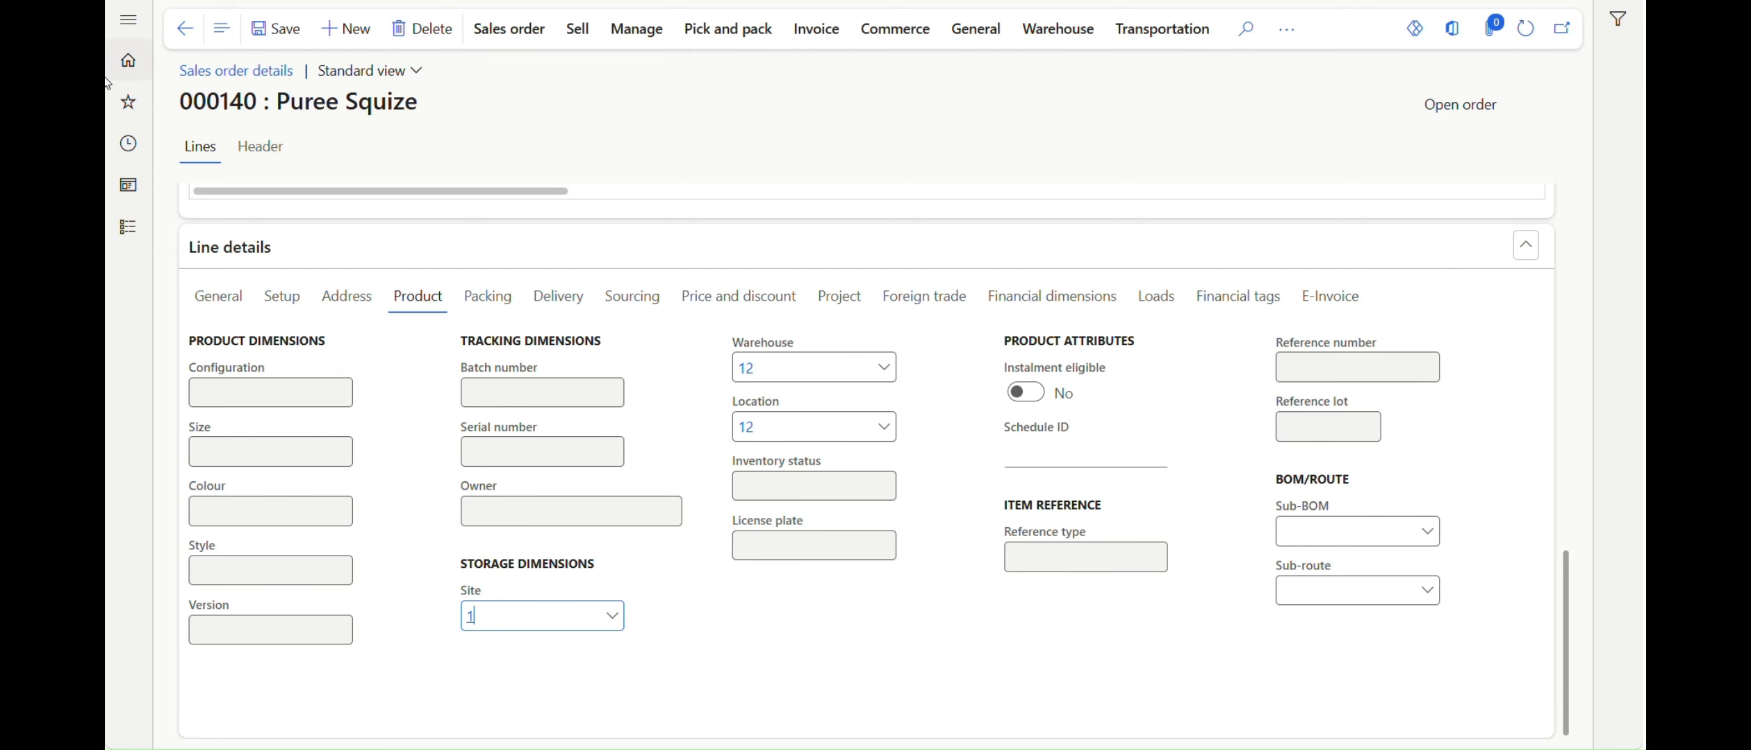
click(179, 39)
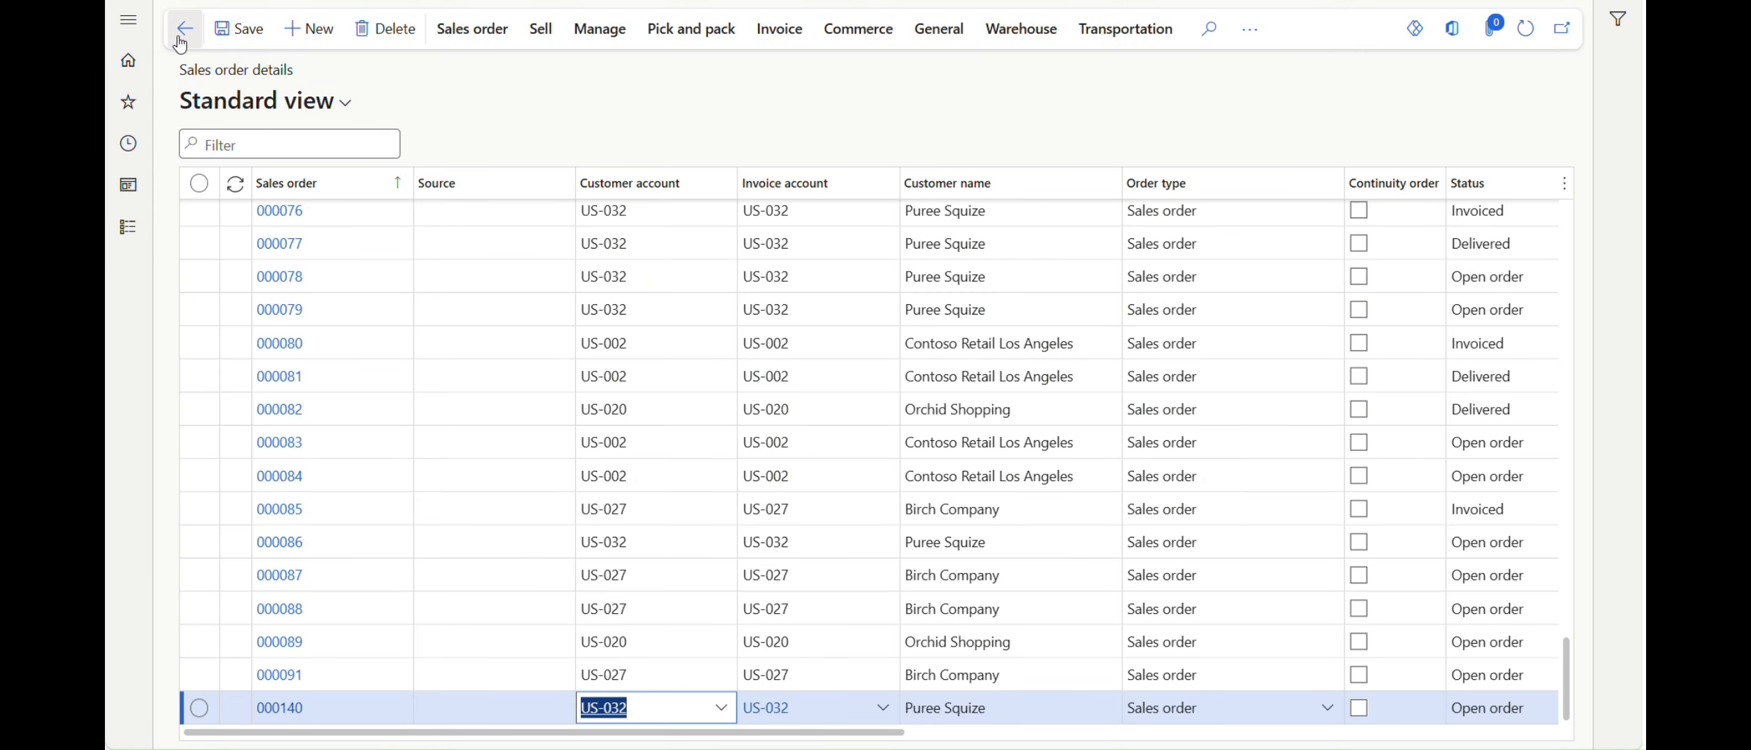
Start a new sales order for the customer Birch Company
click(303, 29)
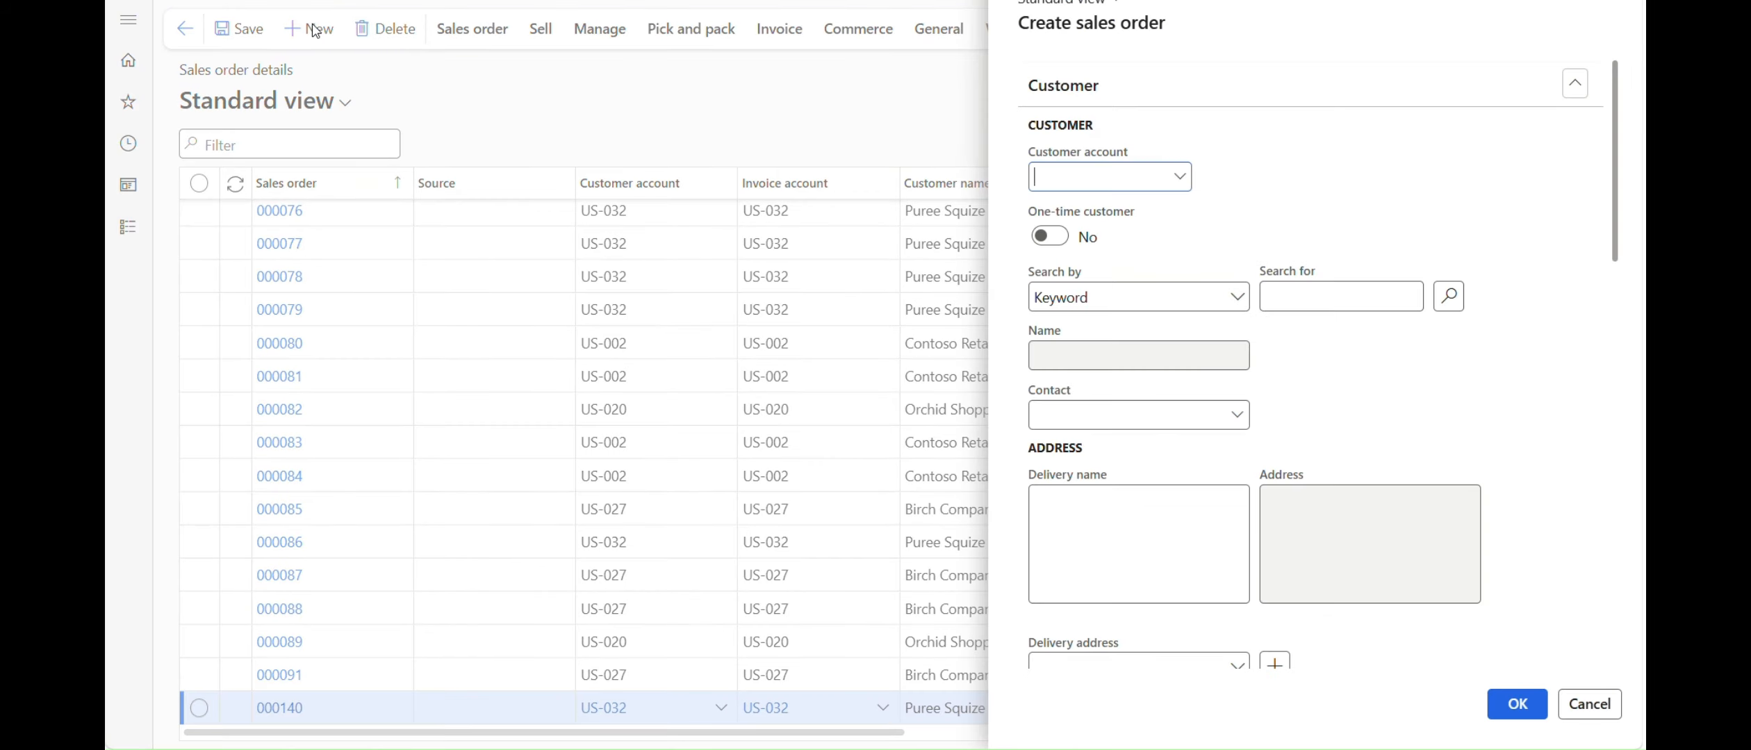
click(1180, 179)
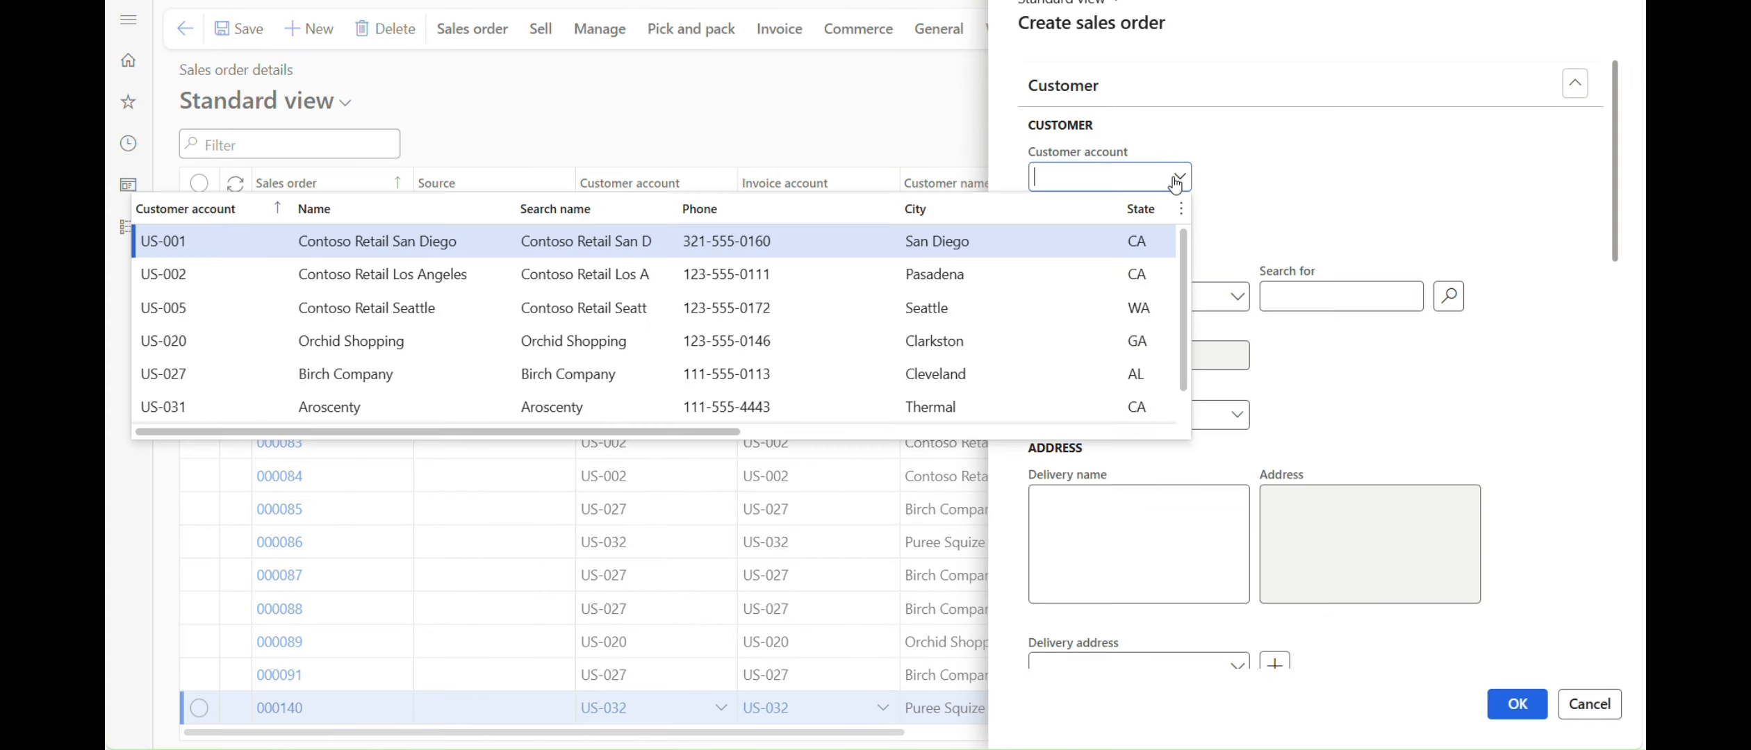
click(237, 380)
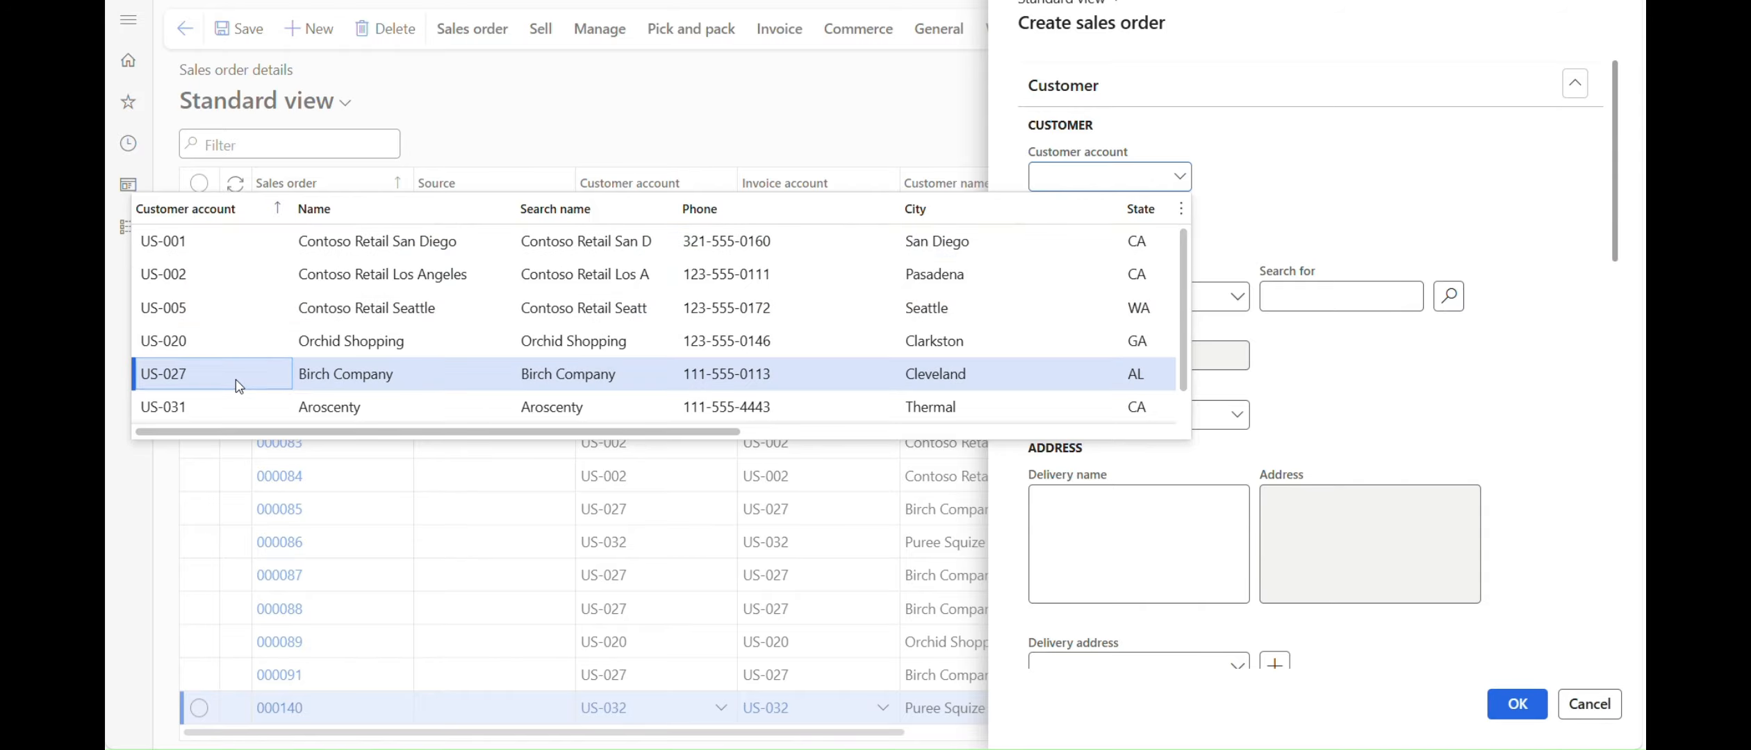
Set the new sales order's site to 1 and warehouse to 12, and create the order
scroll(1306, 288, down, 3)
scroll(1306, 289, down, 4)
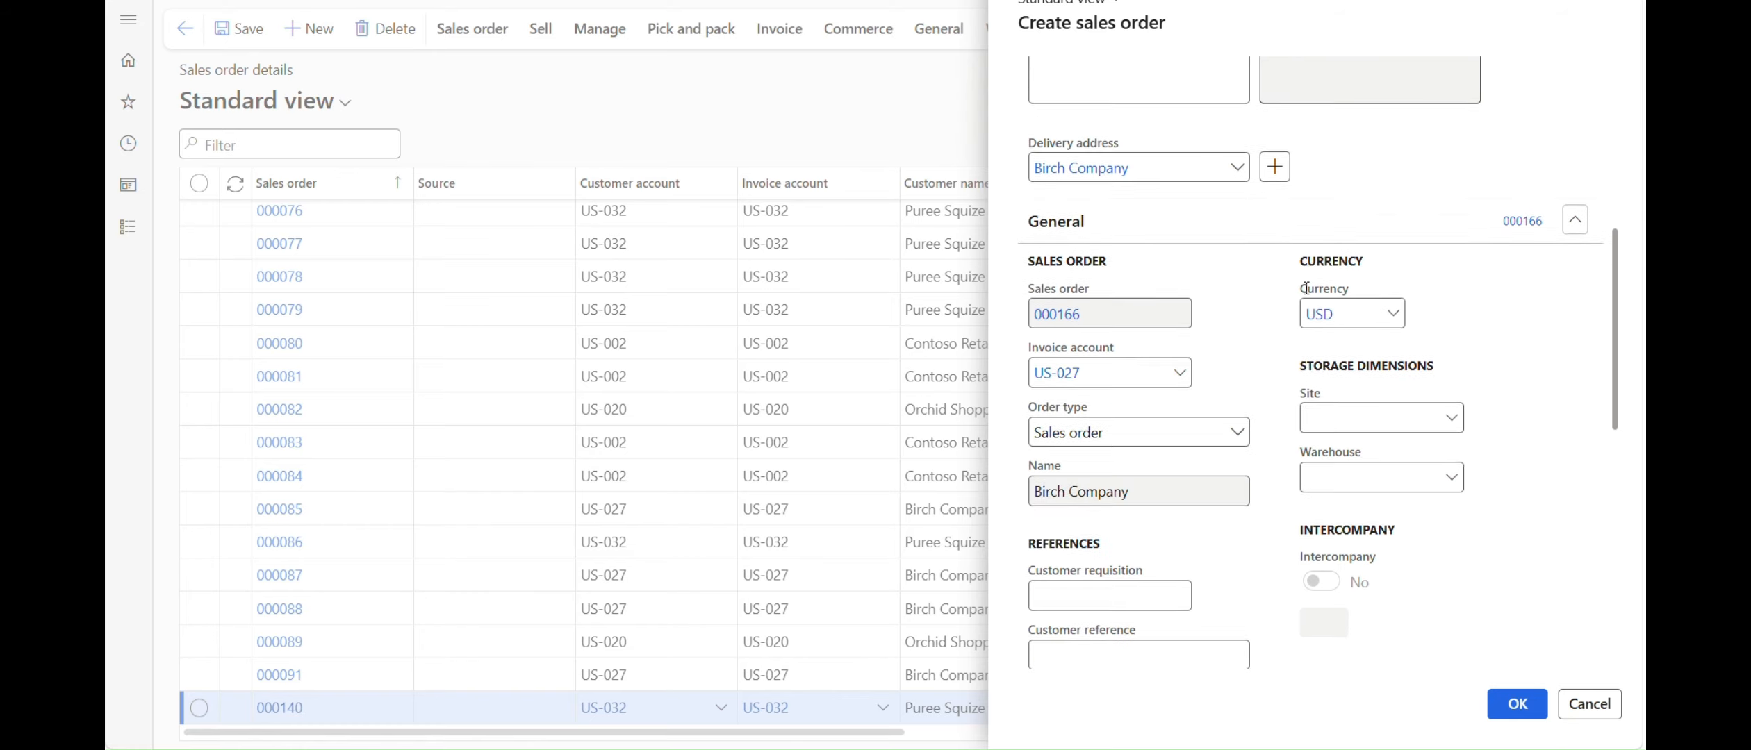
click(1431, 416)
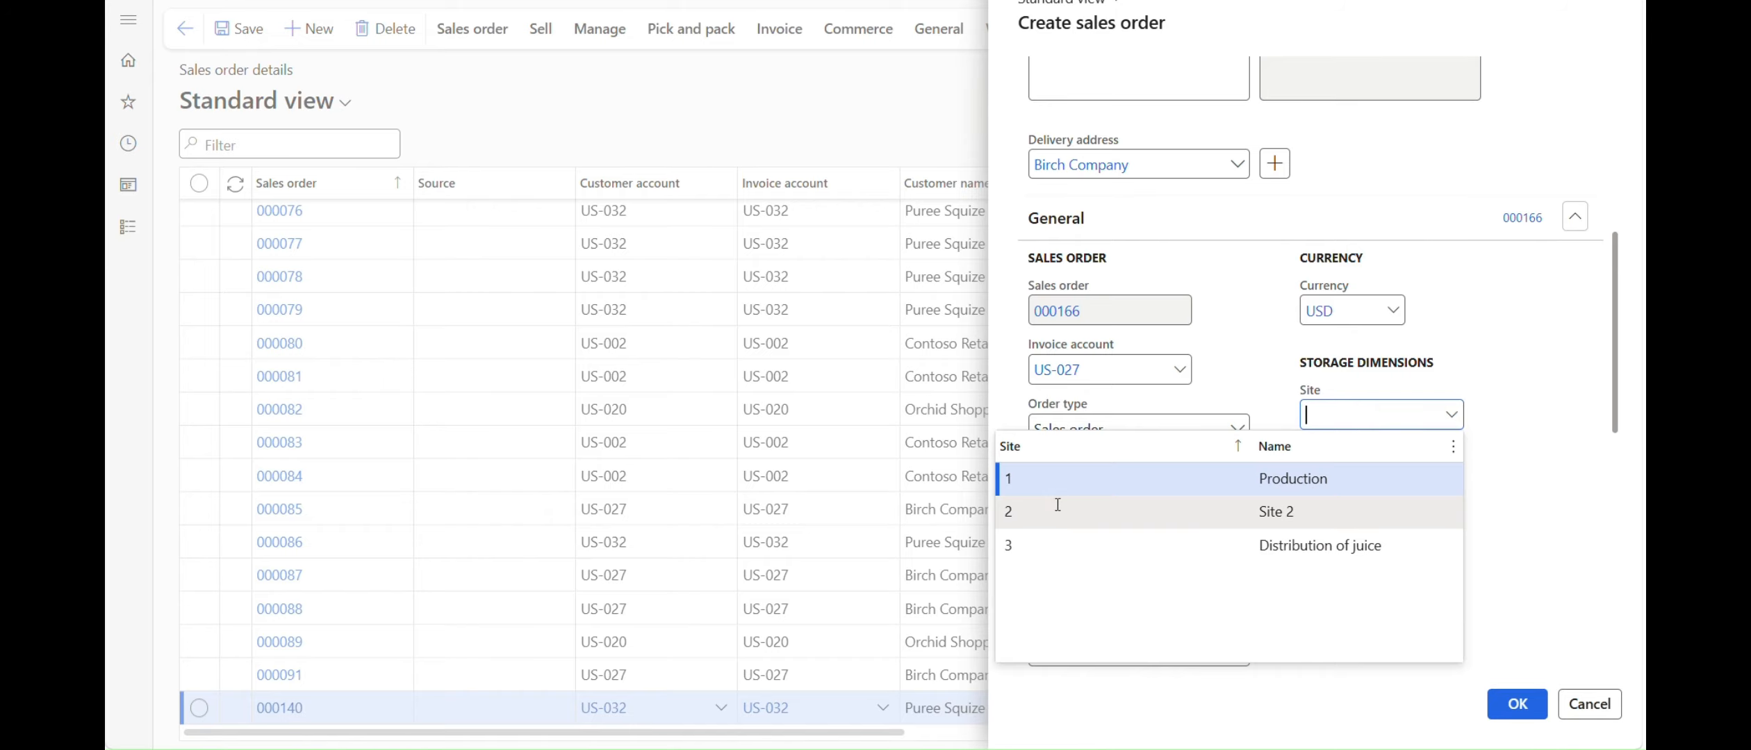
click(1365, 470)
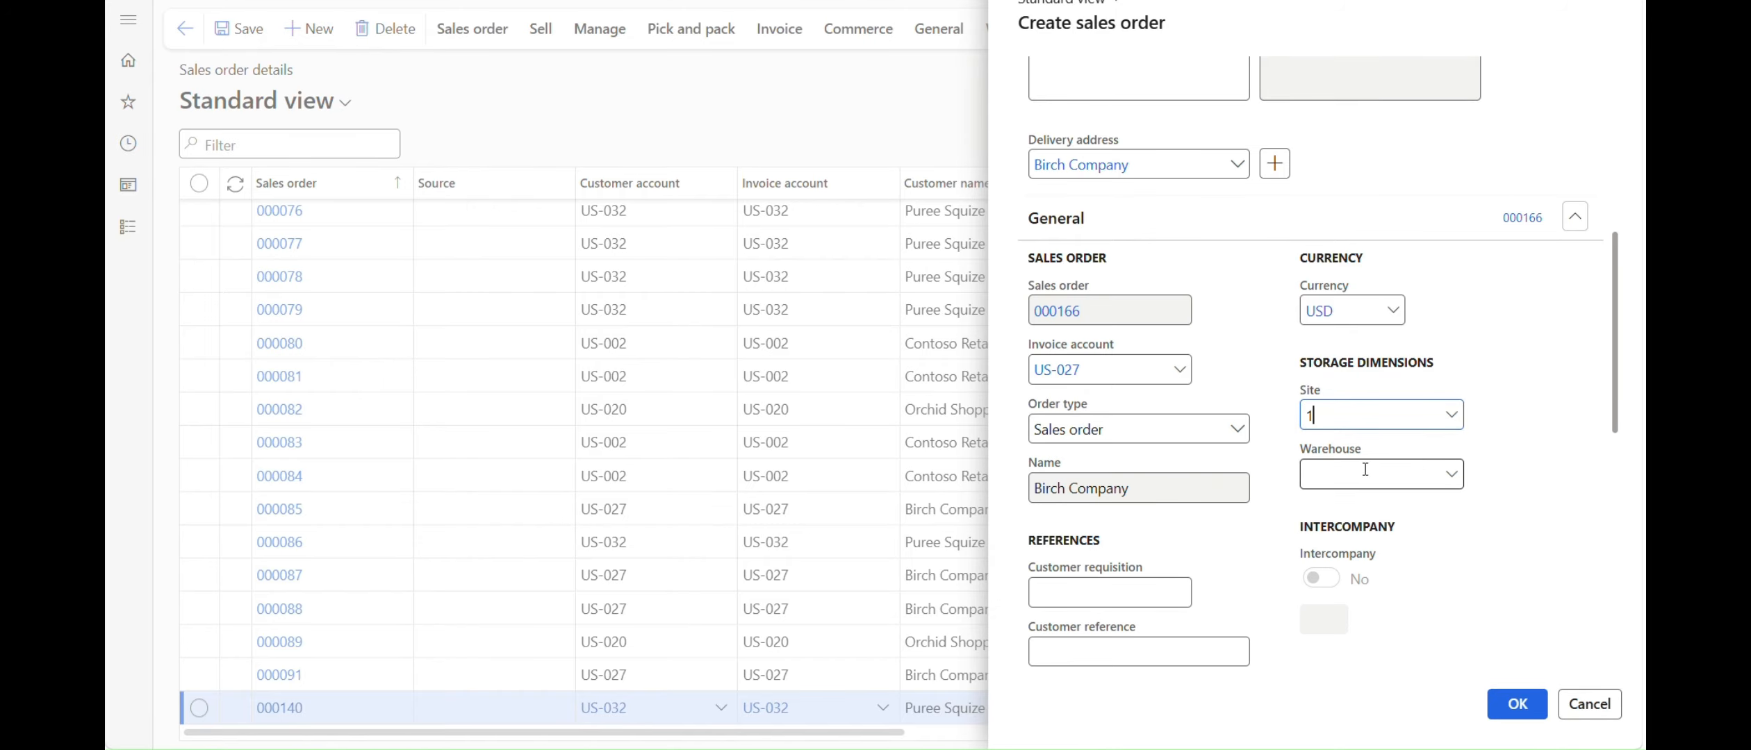
click(1444, 467)
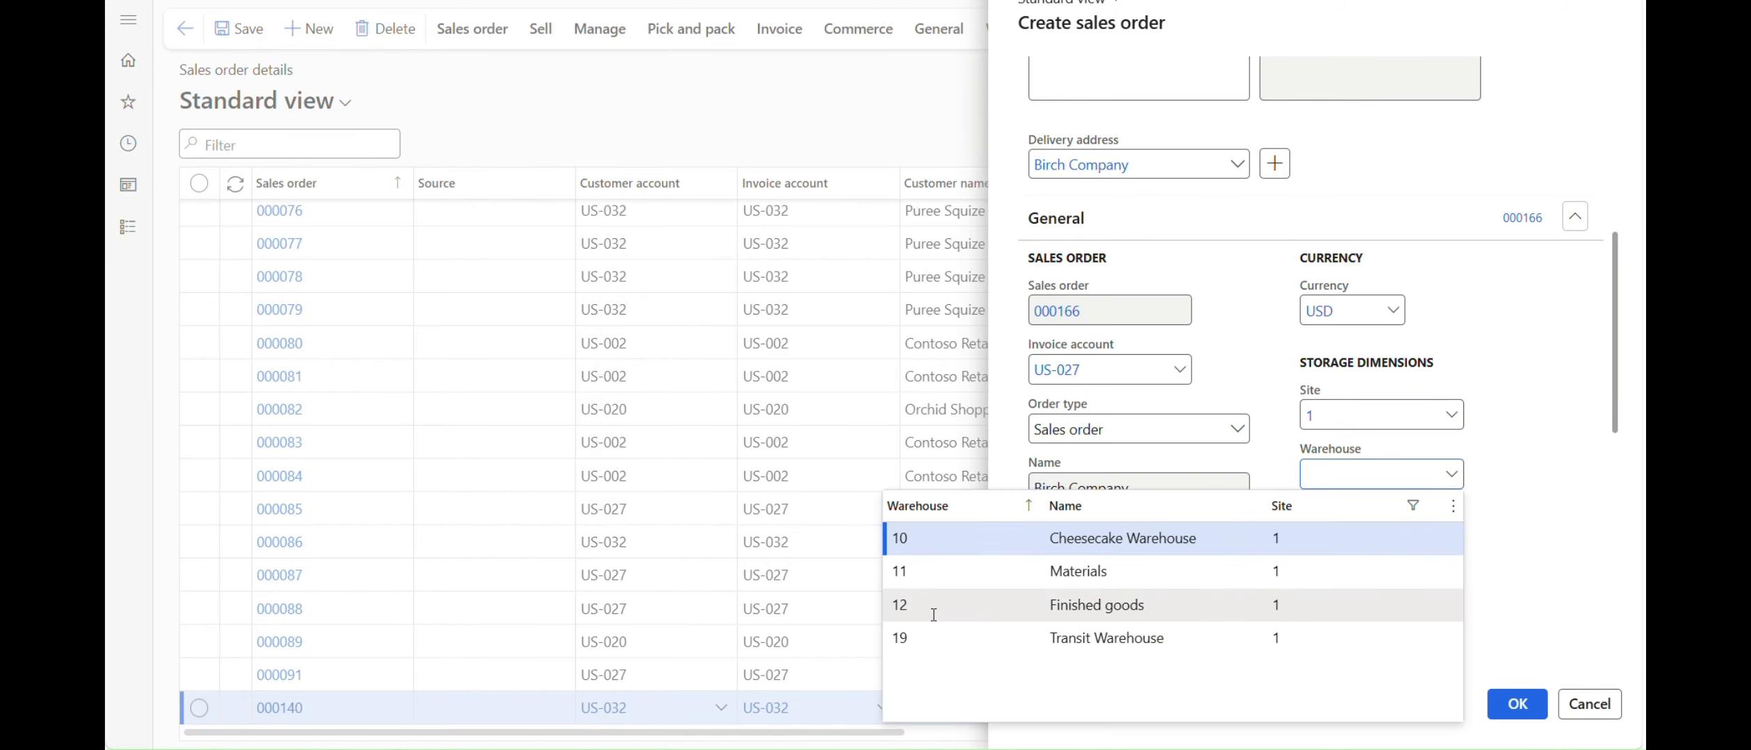
click(935, 616)
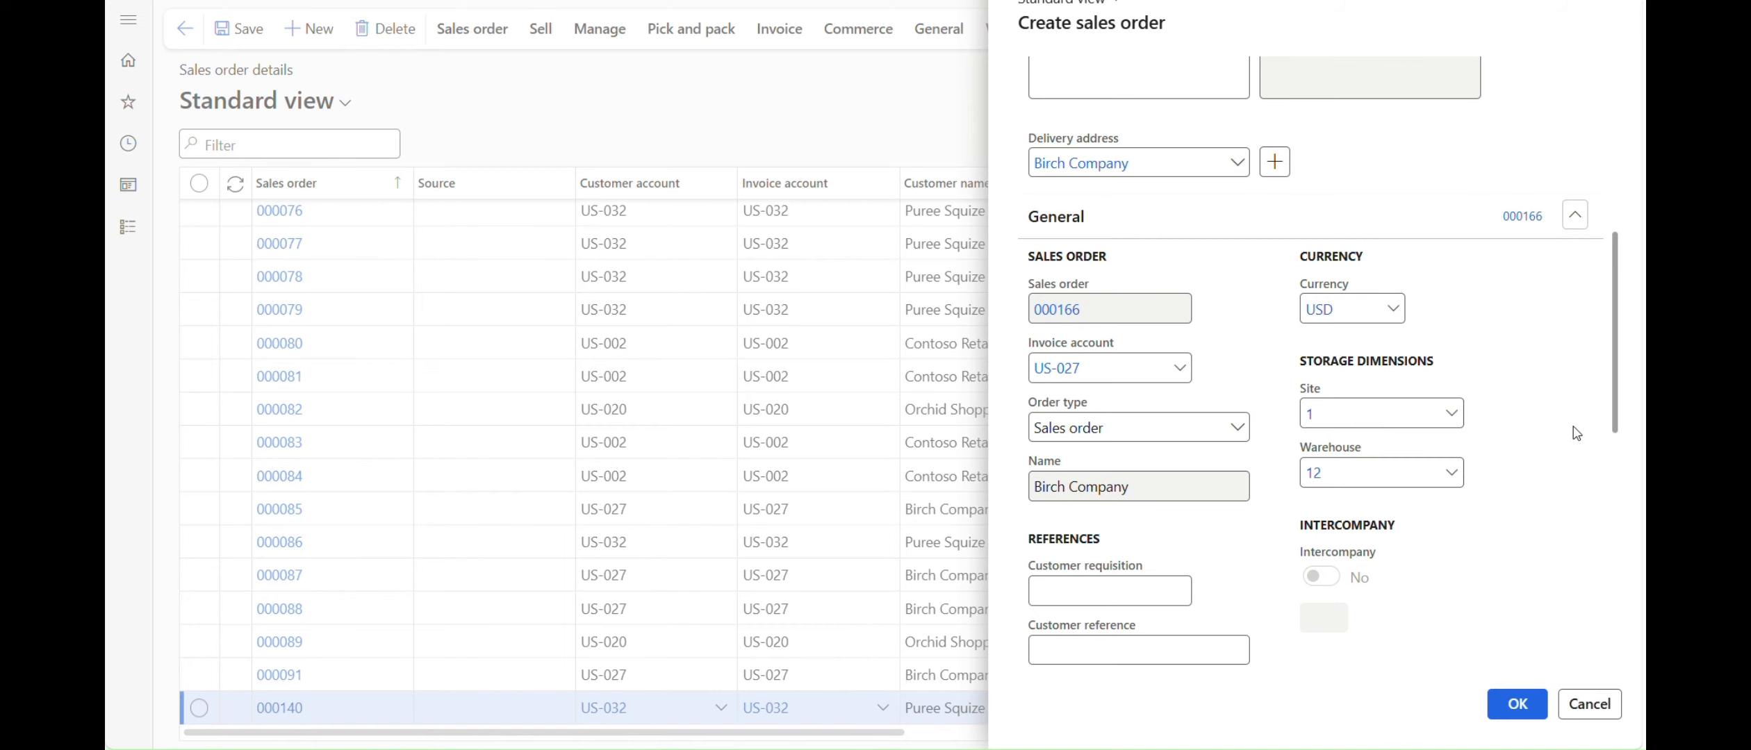
scroll(1459, 424, down, 10)
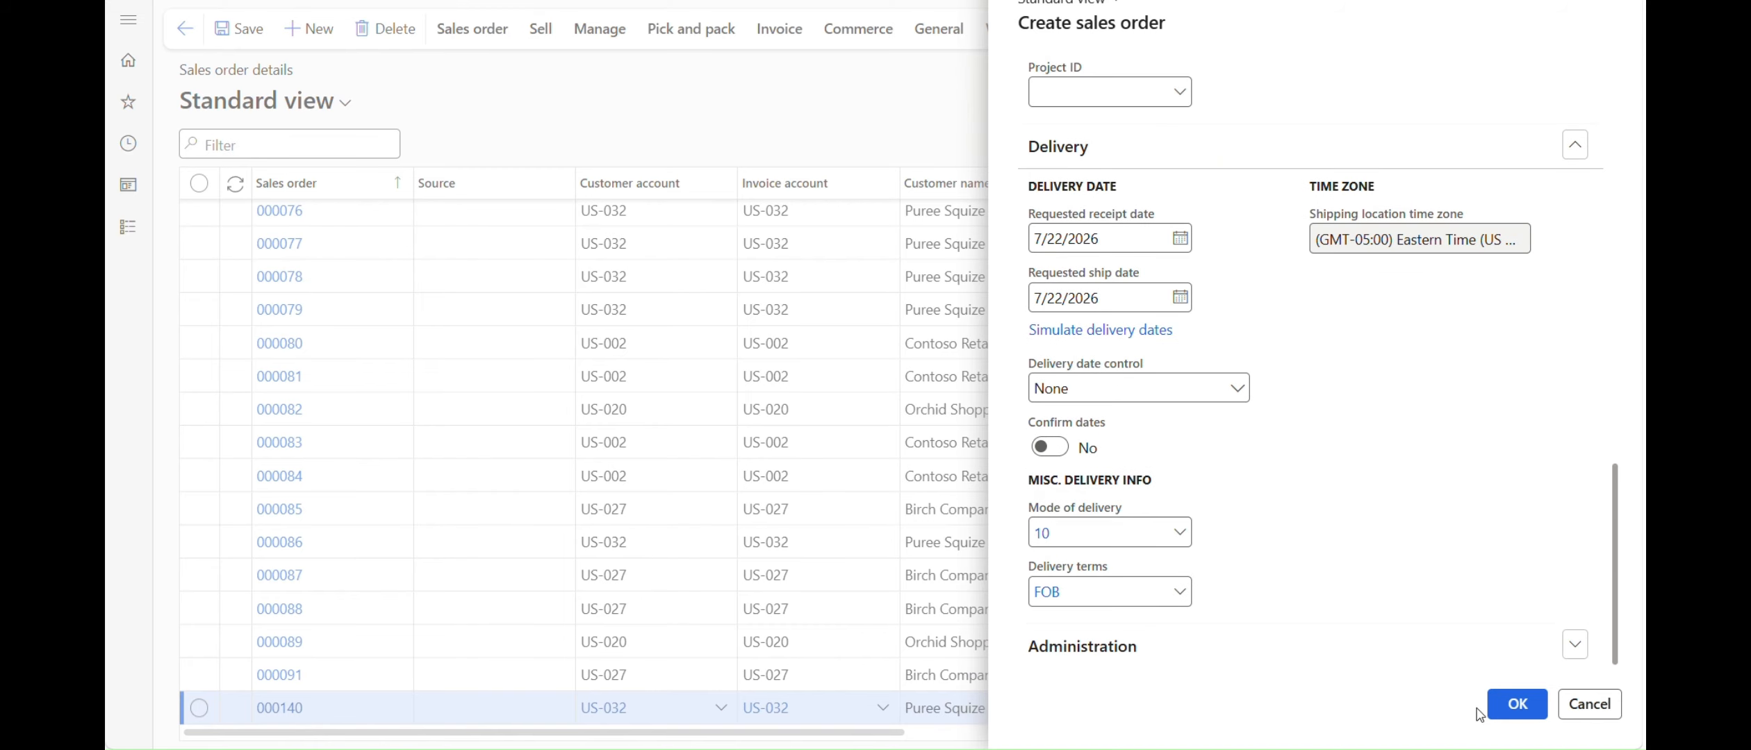
click(1503, 712)
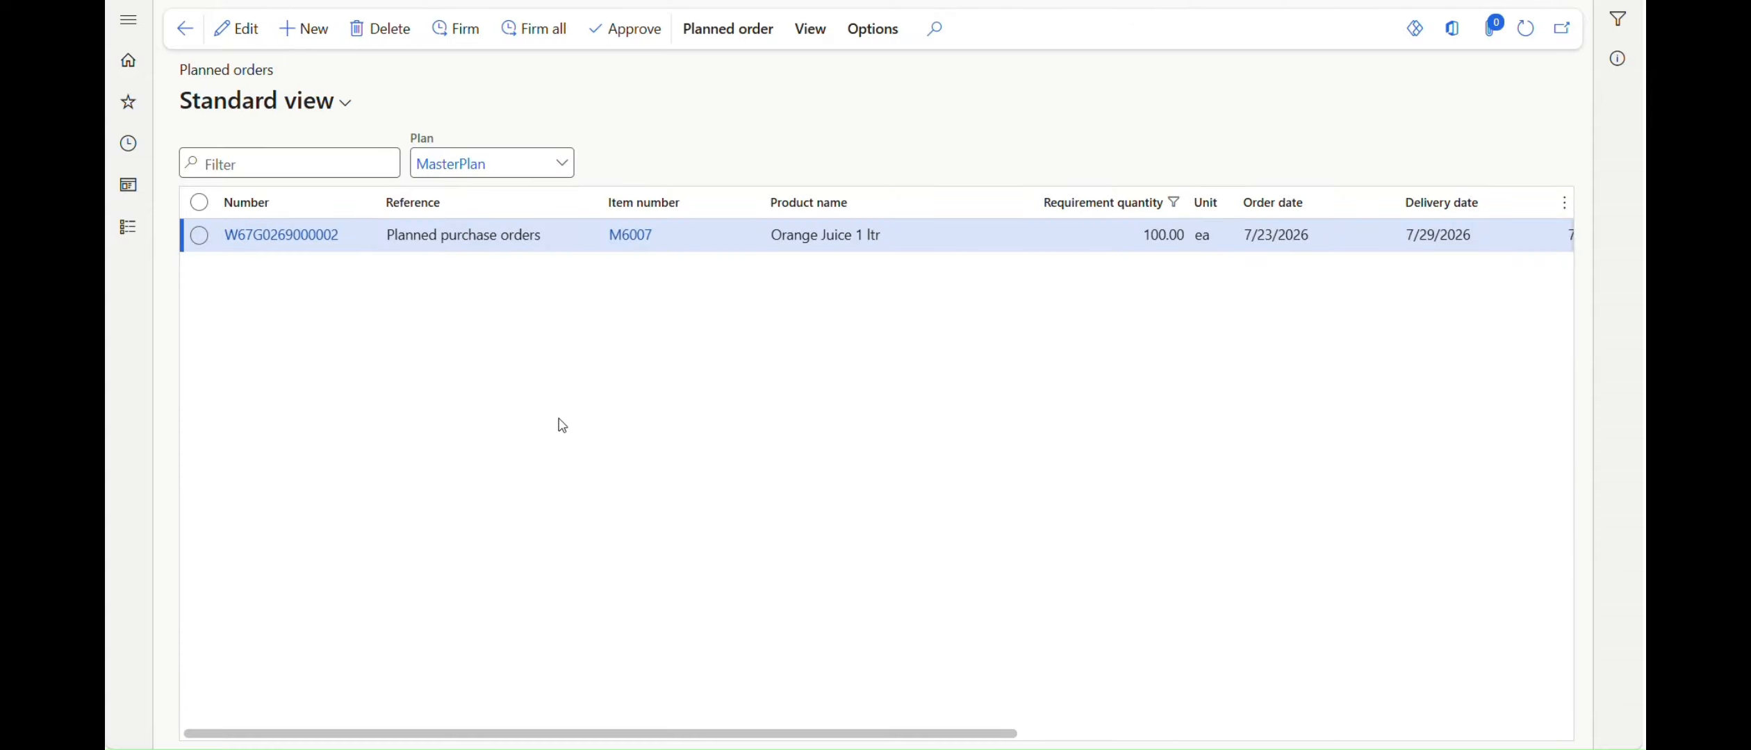
Copy item number M6007 from the planned order into the Birch Company sales order line and set the quantity to 120
click(664, 239)
drag(665, 240, 607, 236)
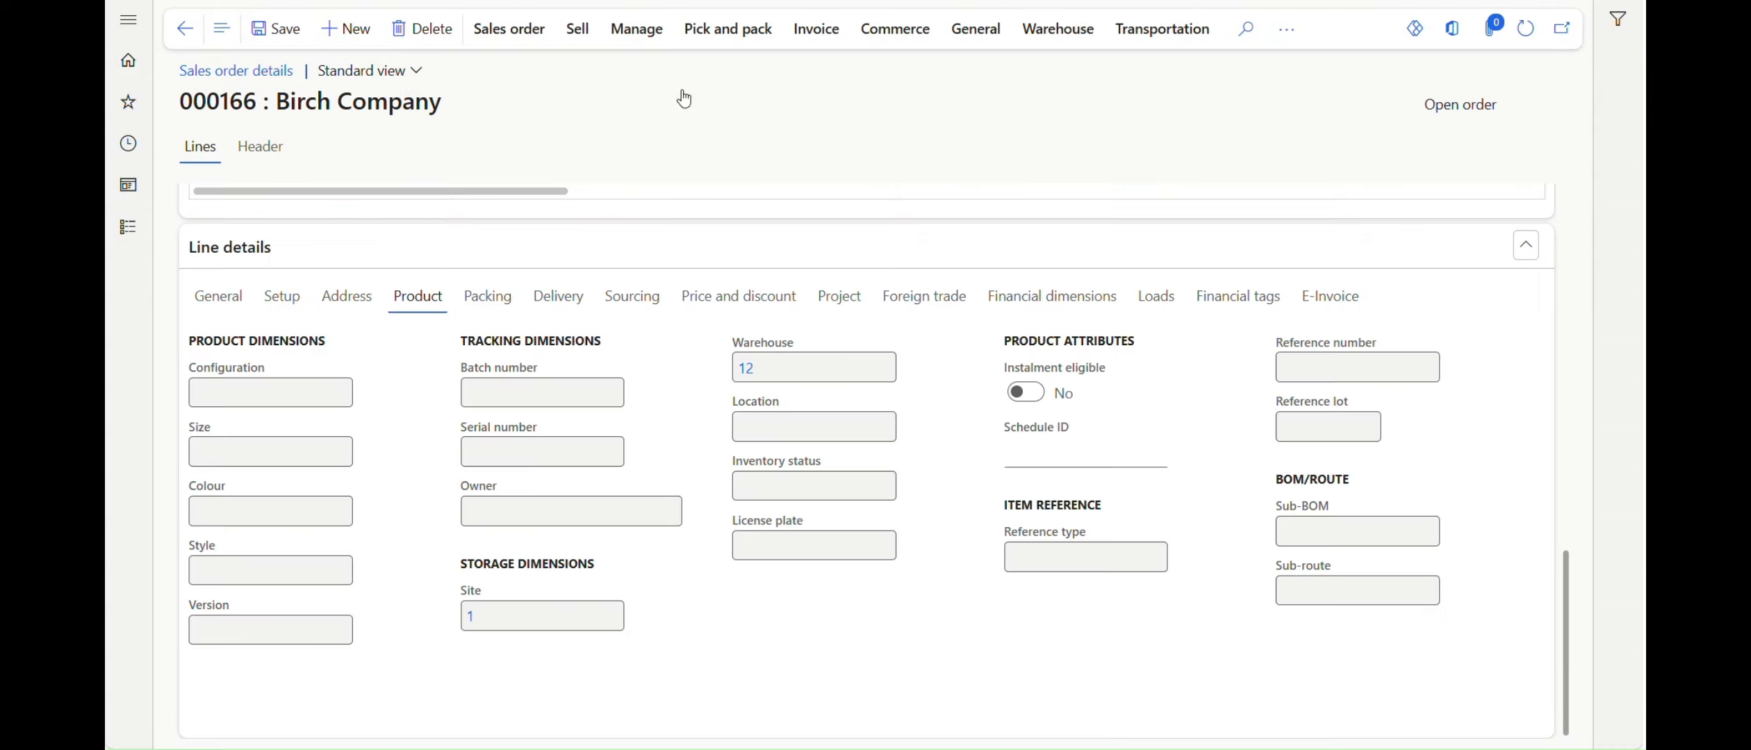
scroll(1031, 417, up, 5)
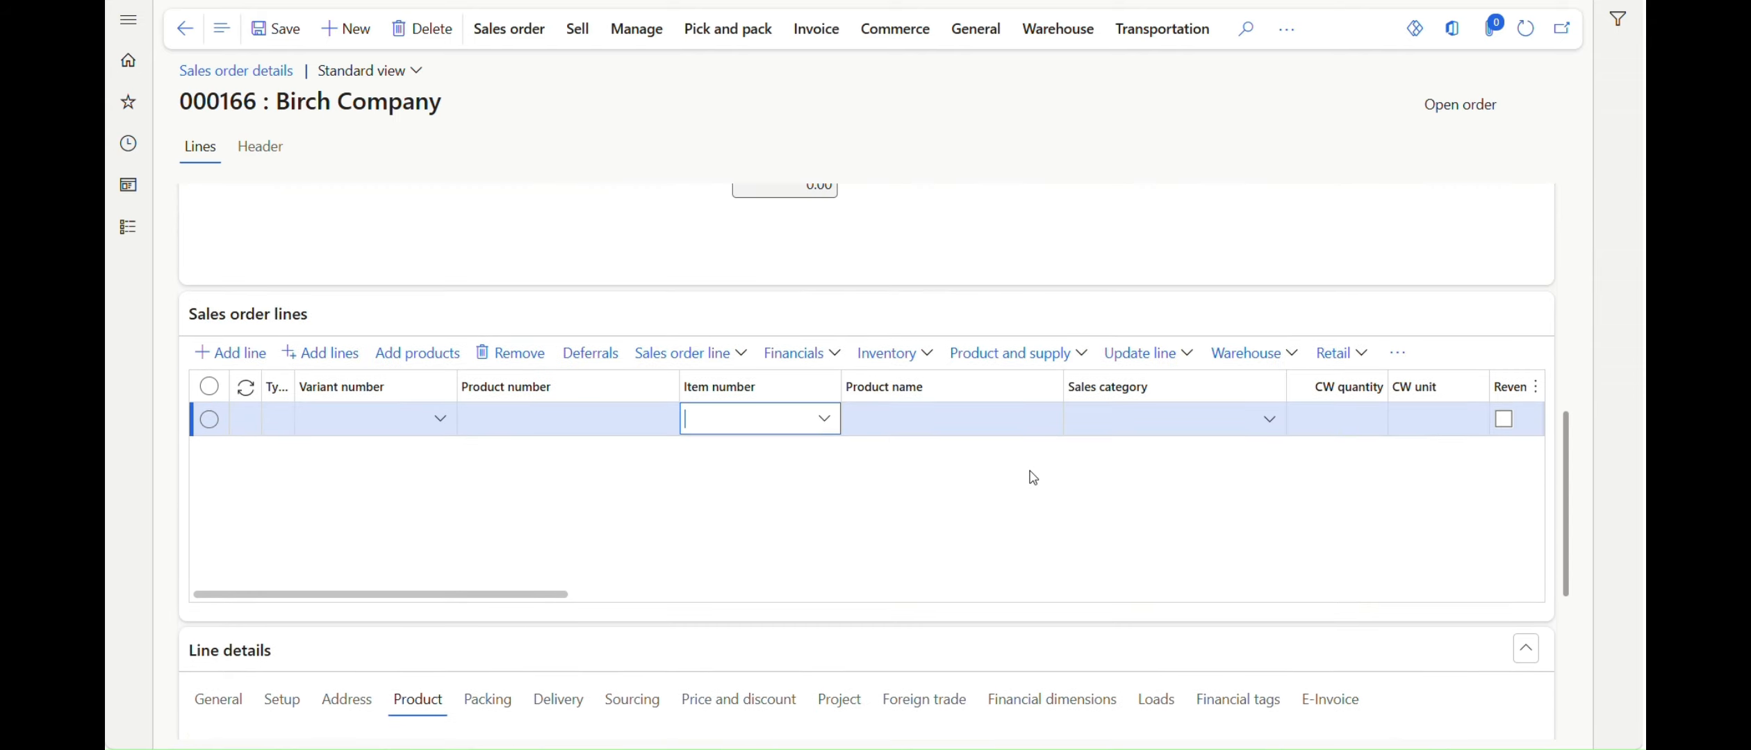
text(M6007)
click(617, 527)
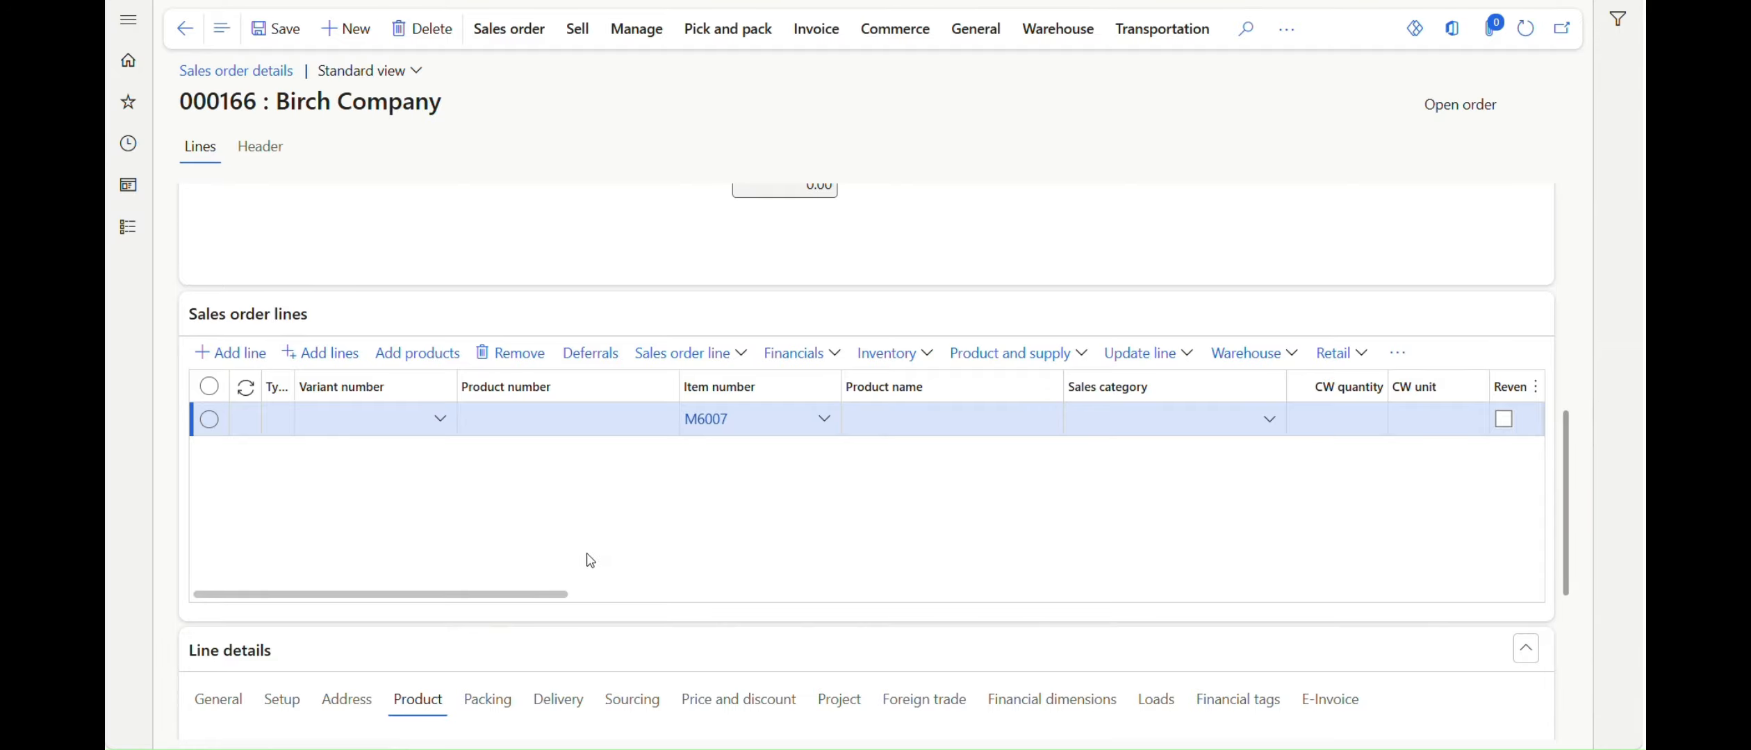
drag(542, 594, 812, 590)
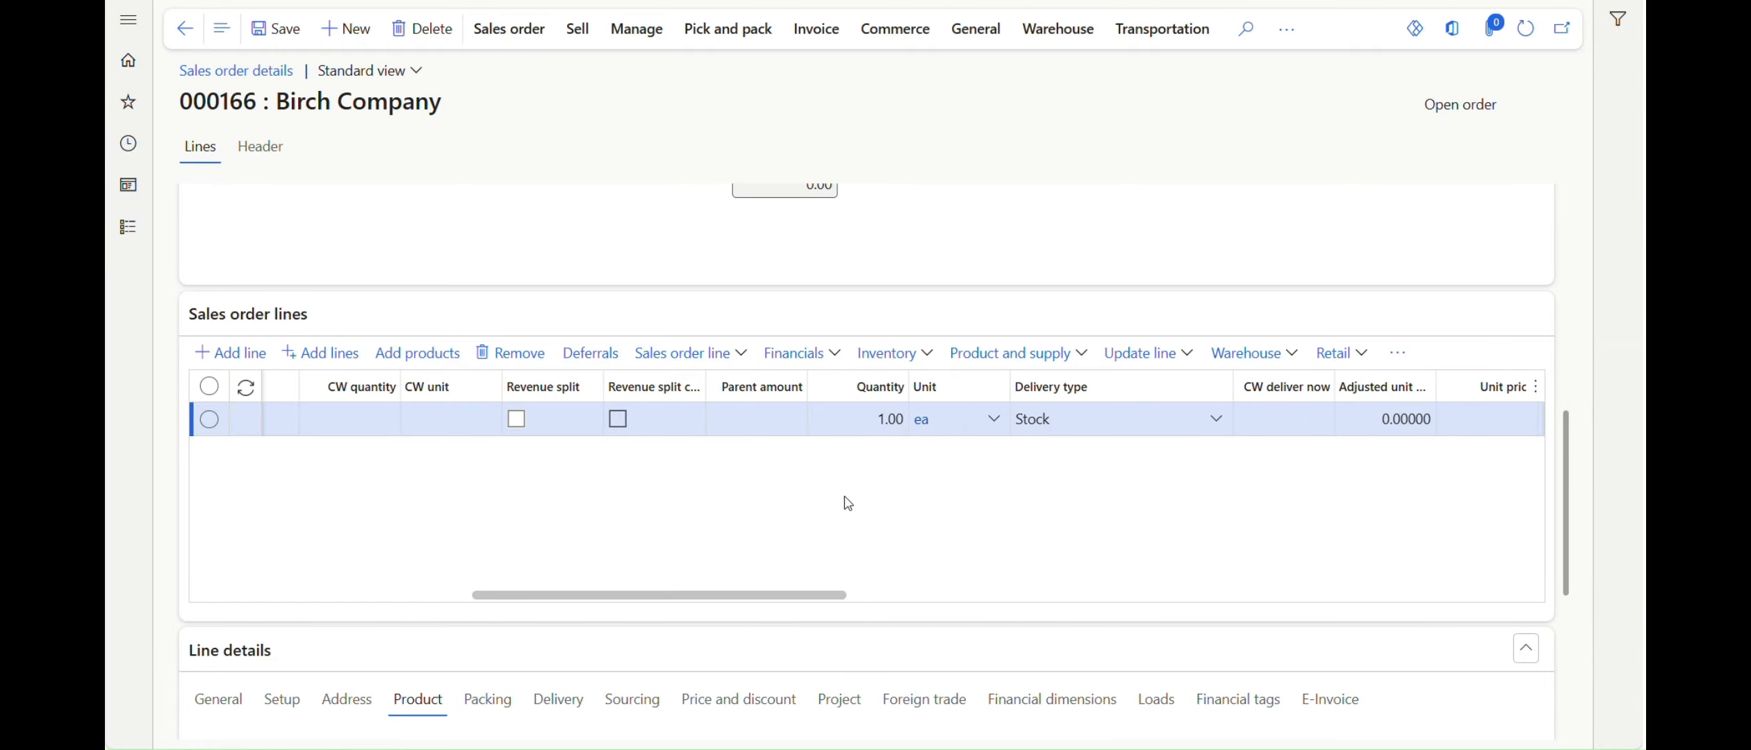
click(888, 420)
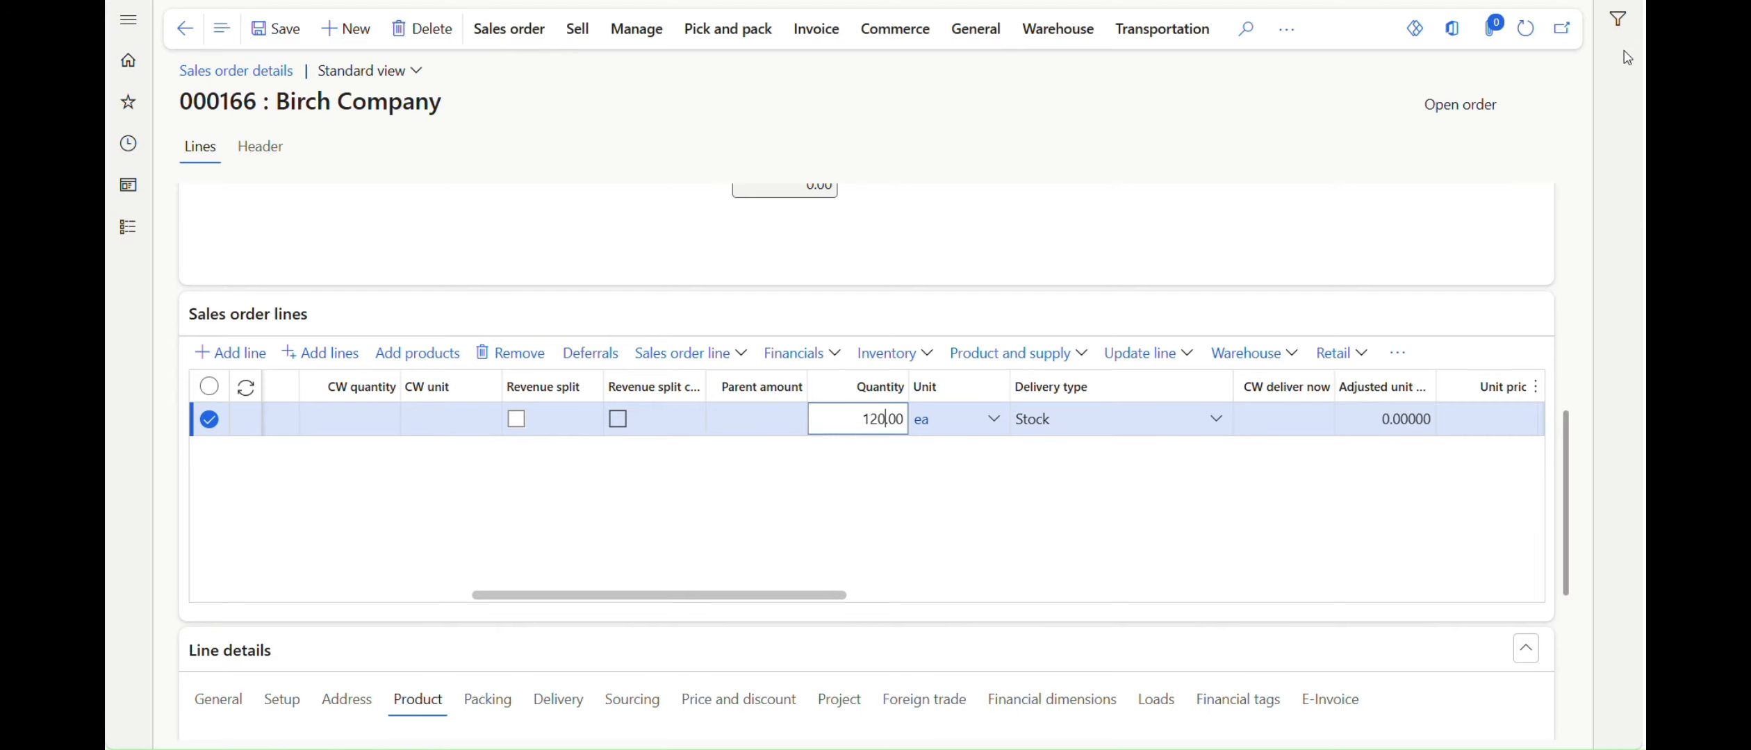
click(560, 479)
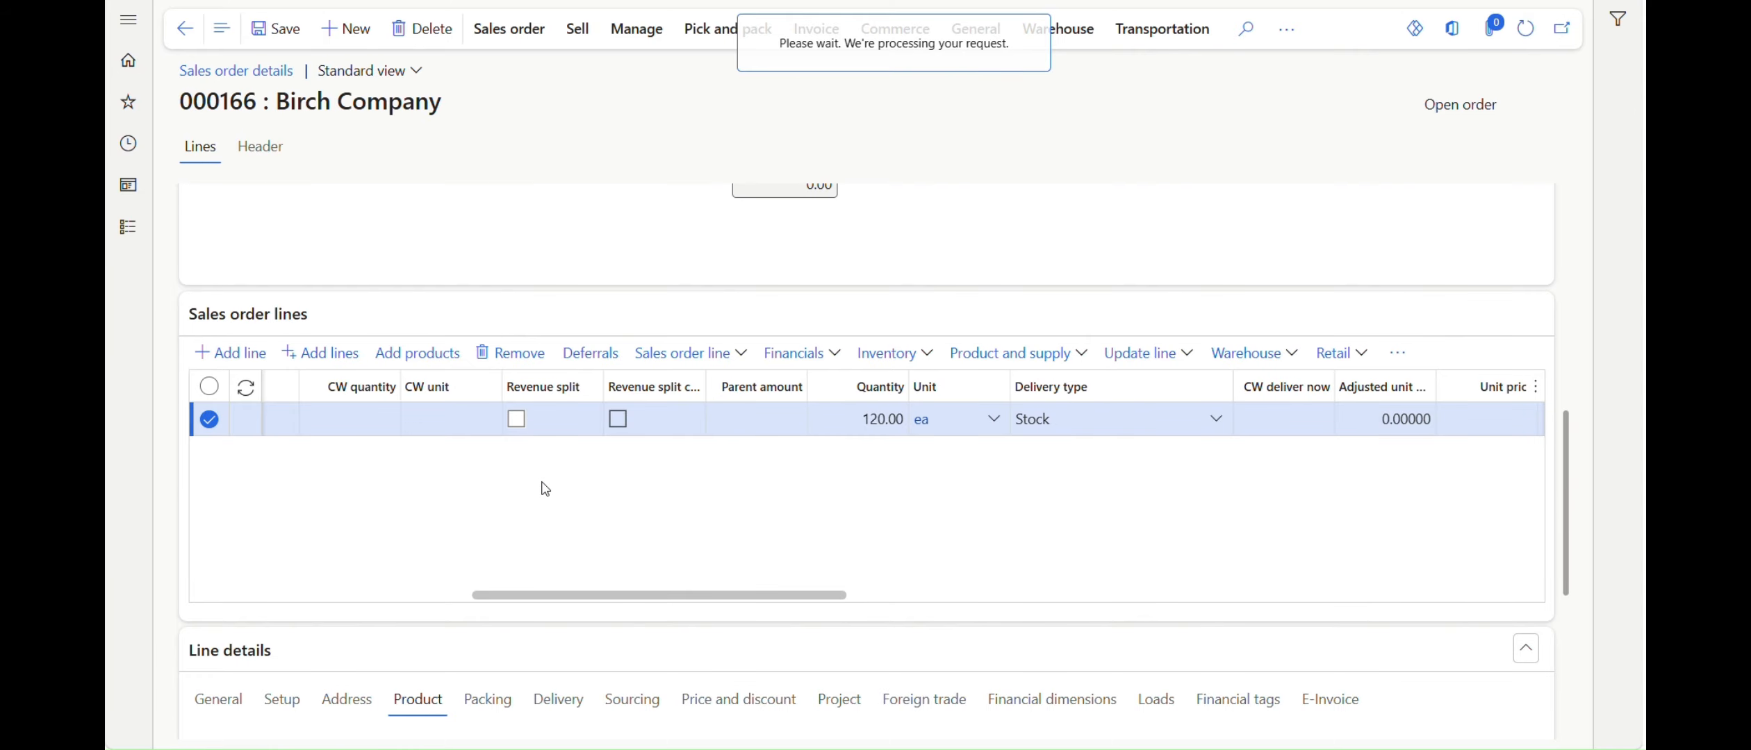
Set the line's requested ship date and requested receipt date to 7/30/2026, and refresh the sales order
scroll(545, 489, down, 5)
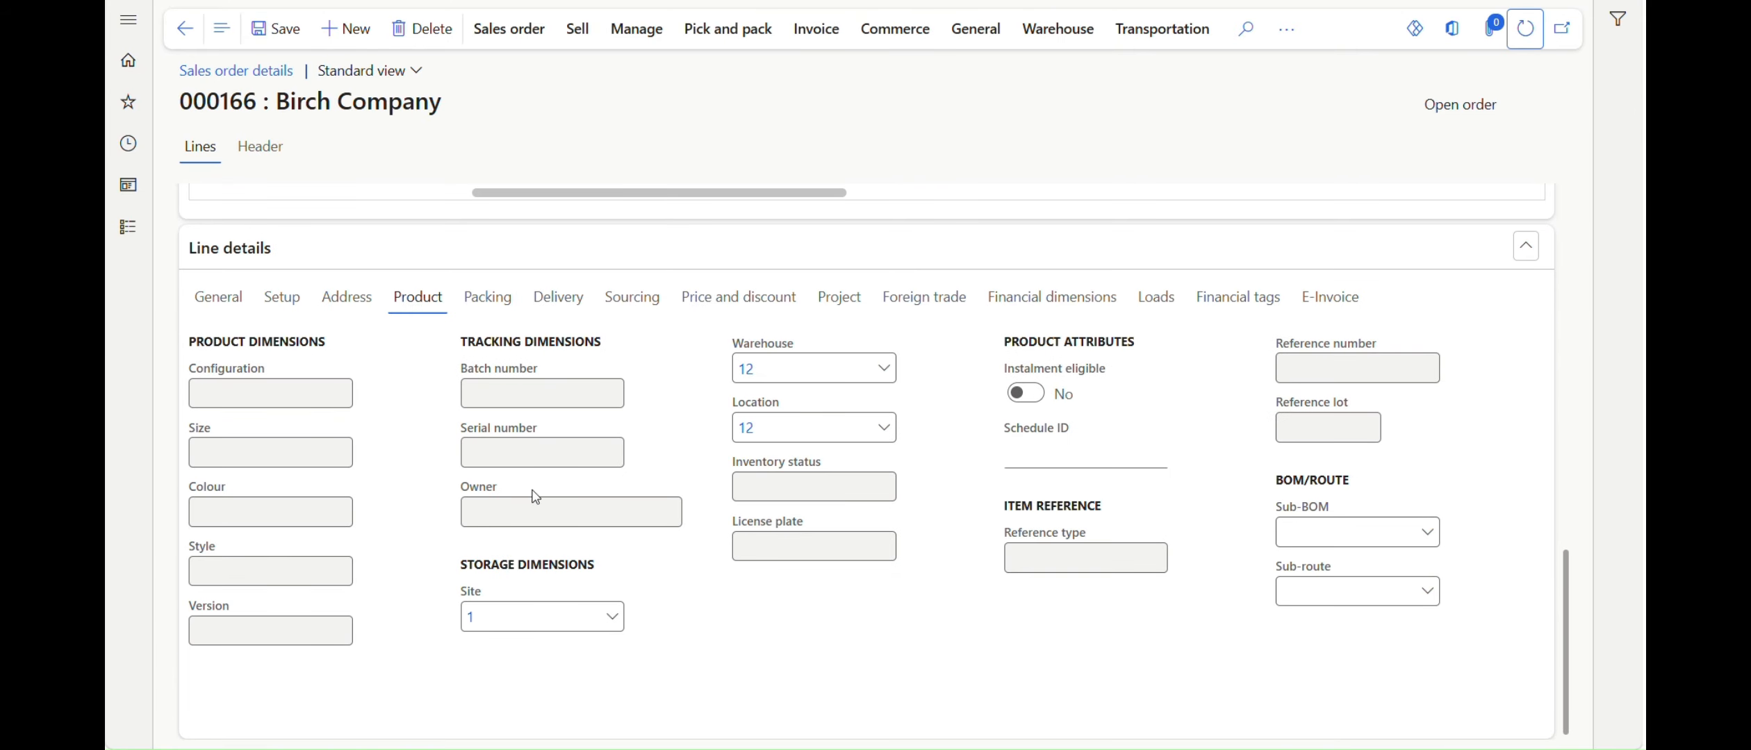
click(552, 300)
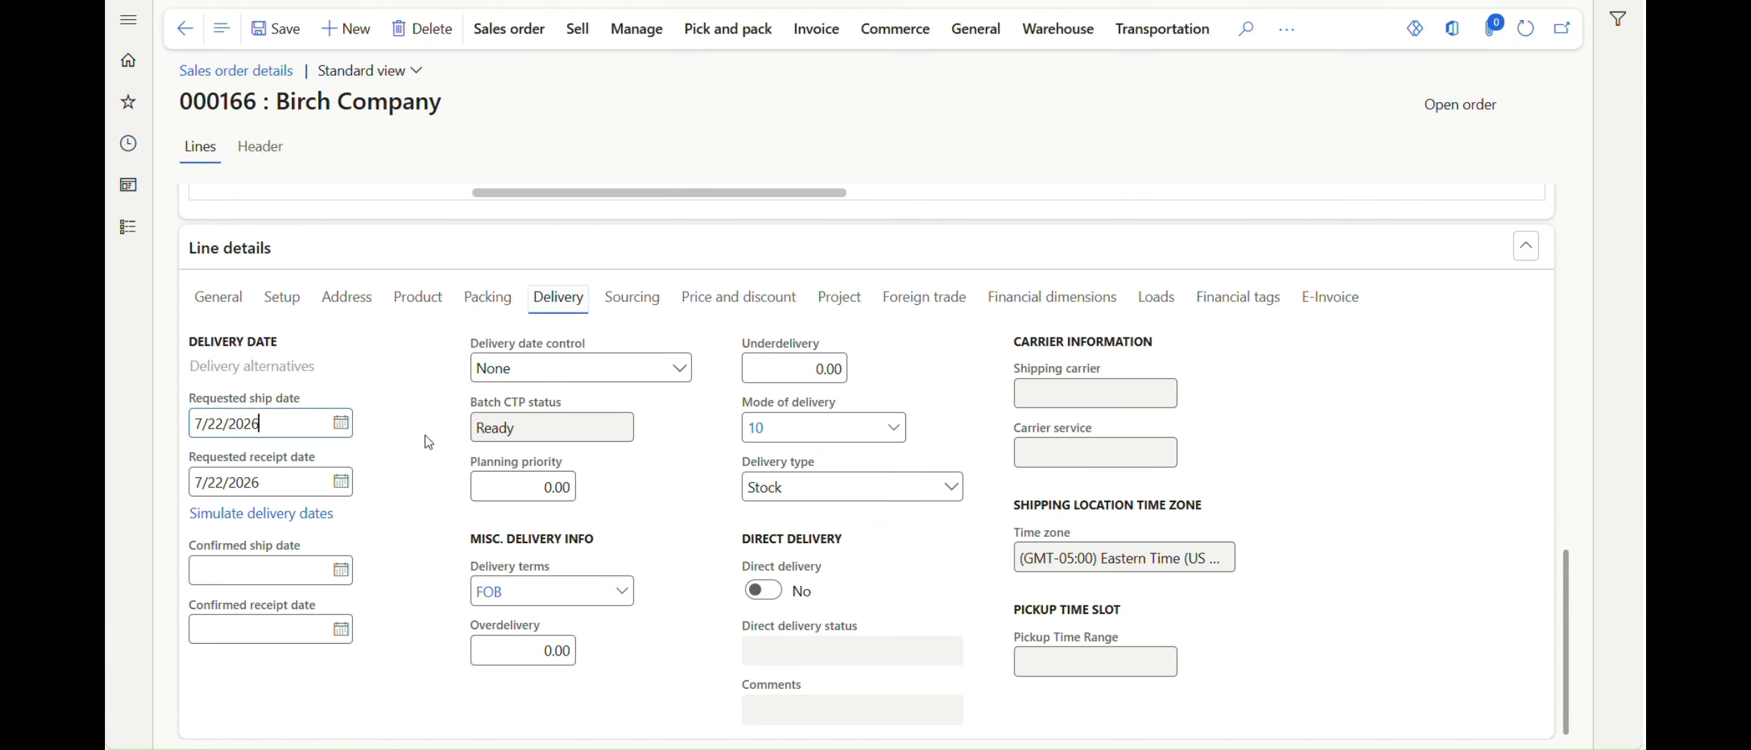
click(338, 425)
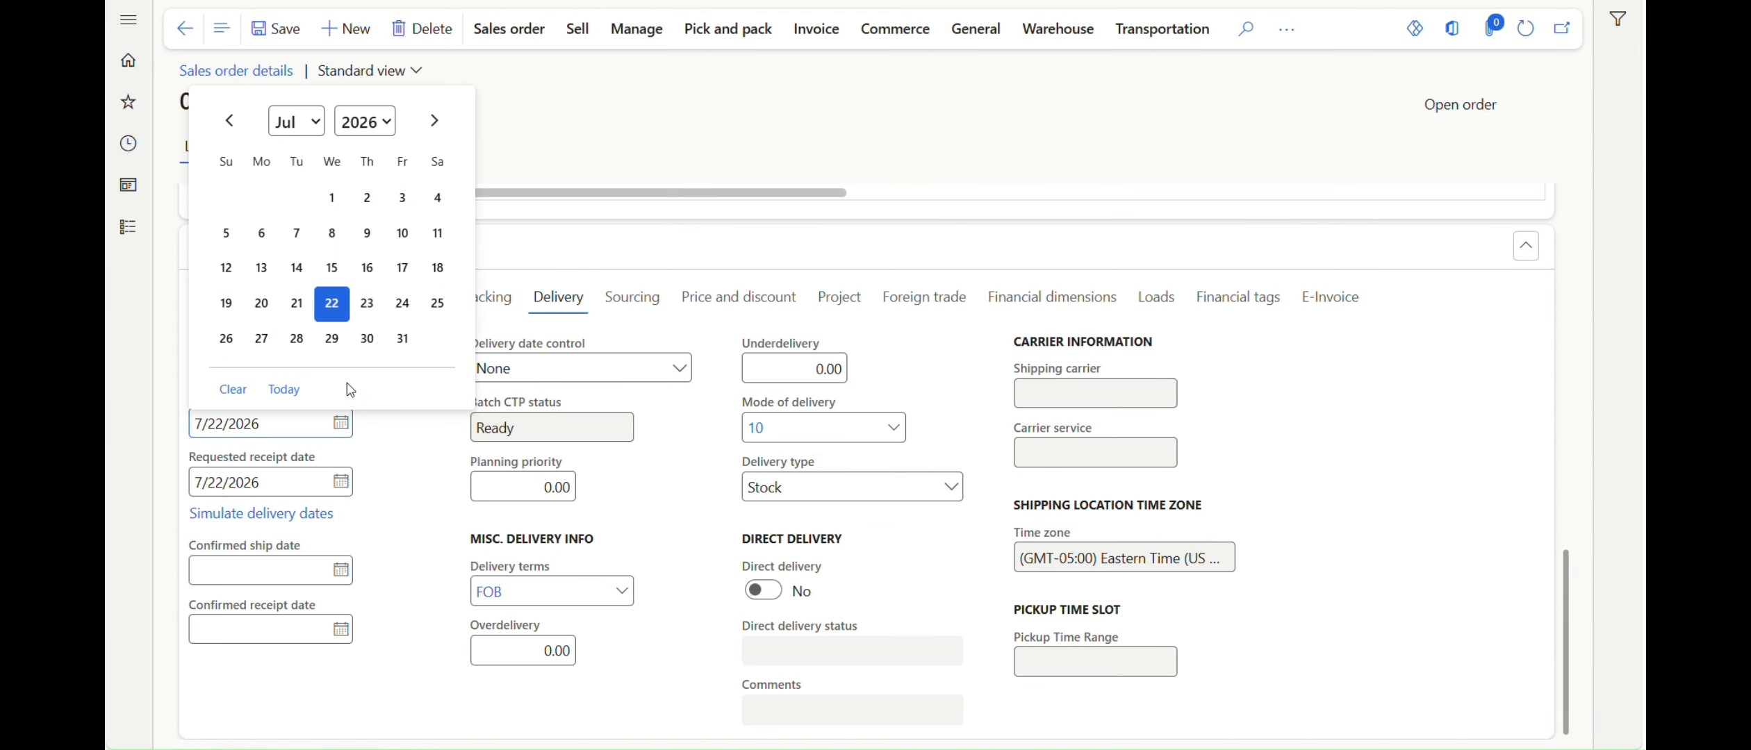
click(367, 338)
click(342, 483)
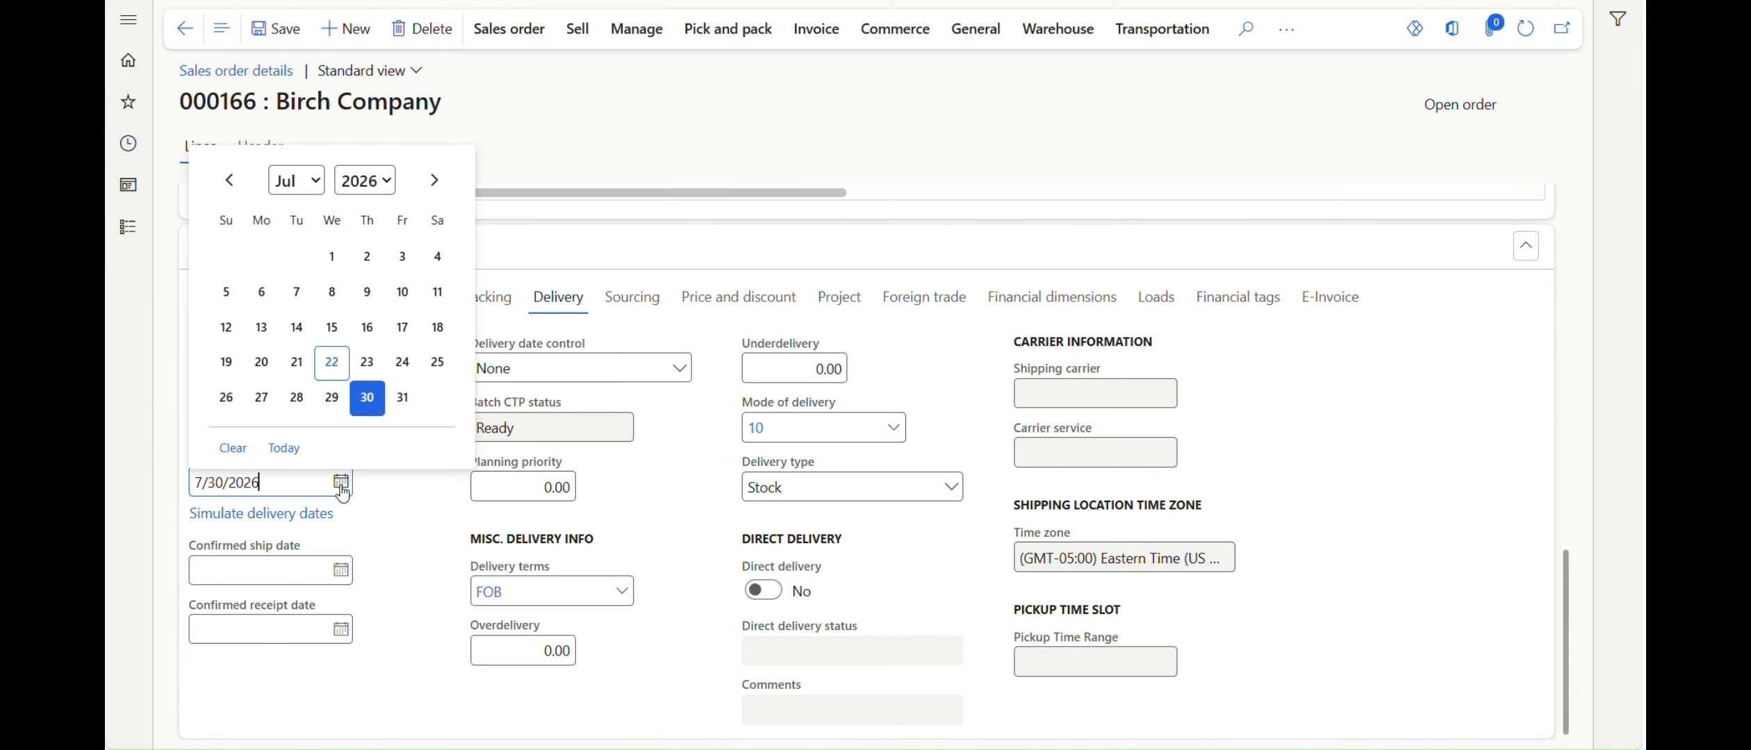
click(367, 398)
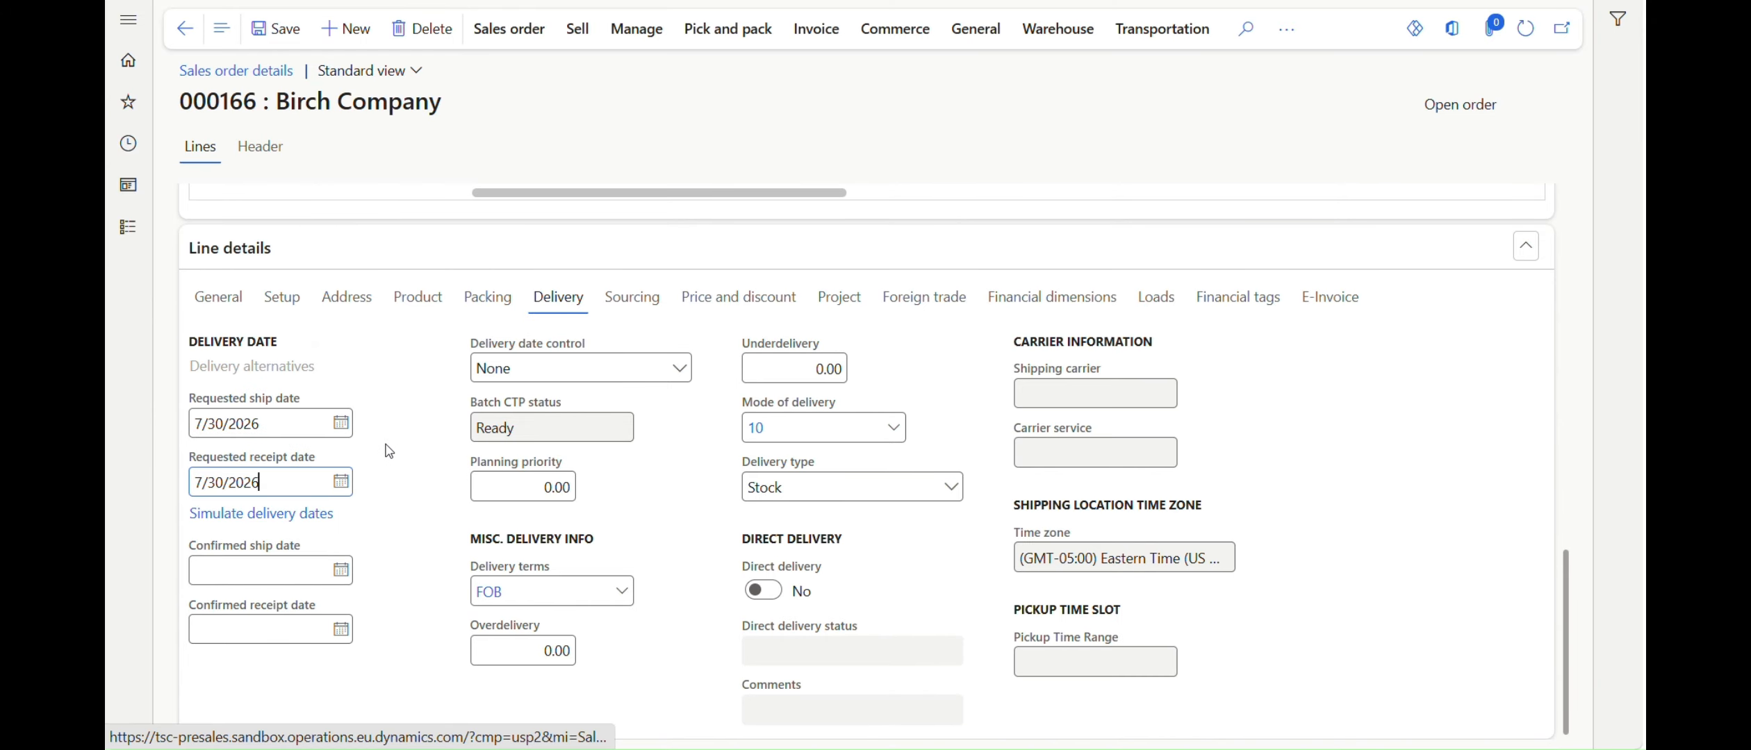
click(1532, 30)
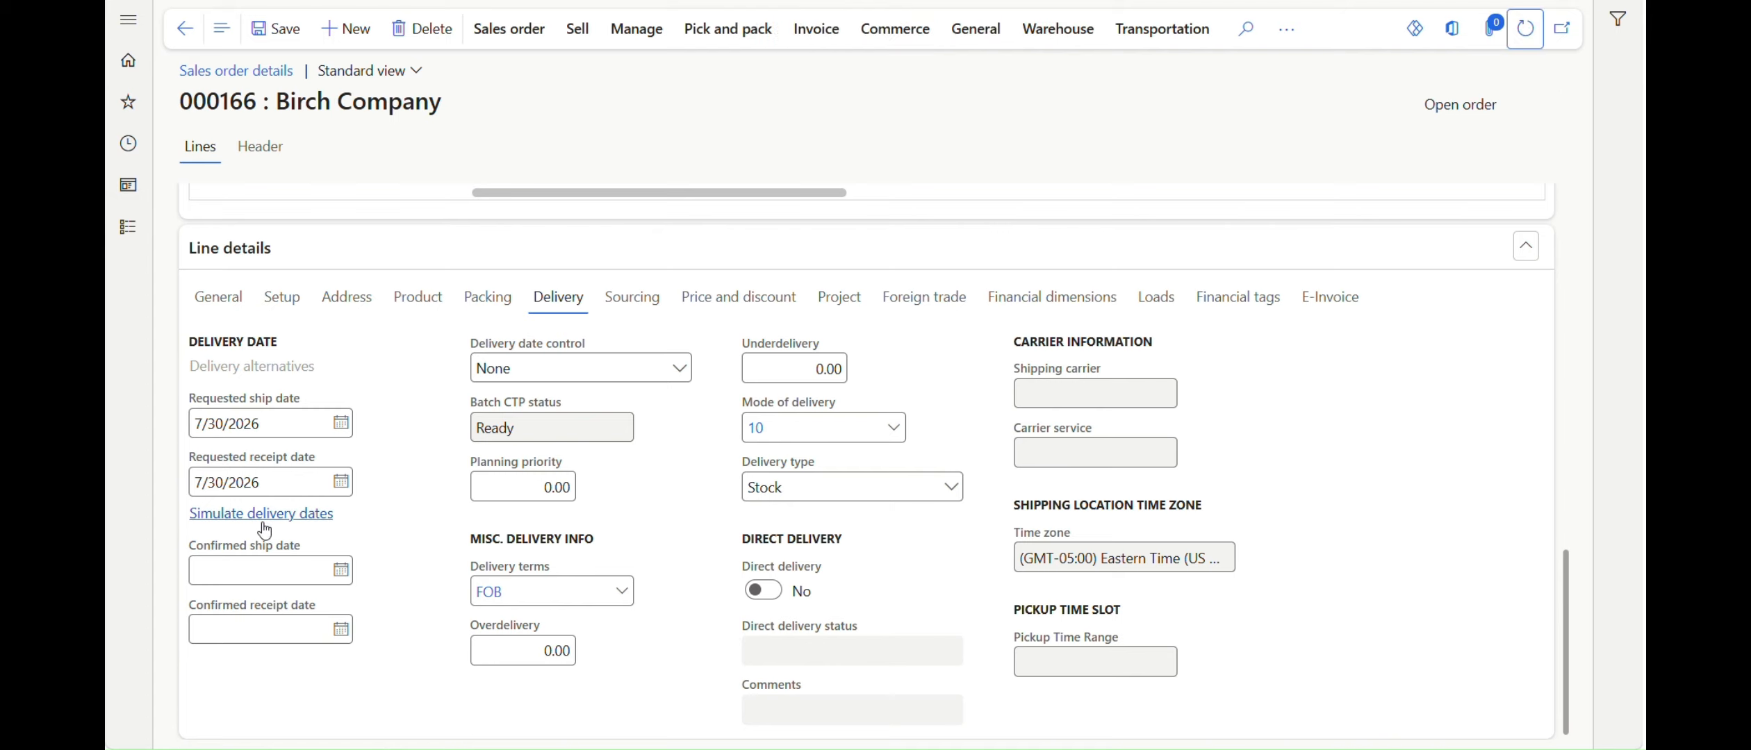
click(1529, 26)
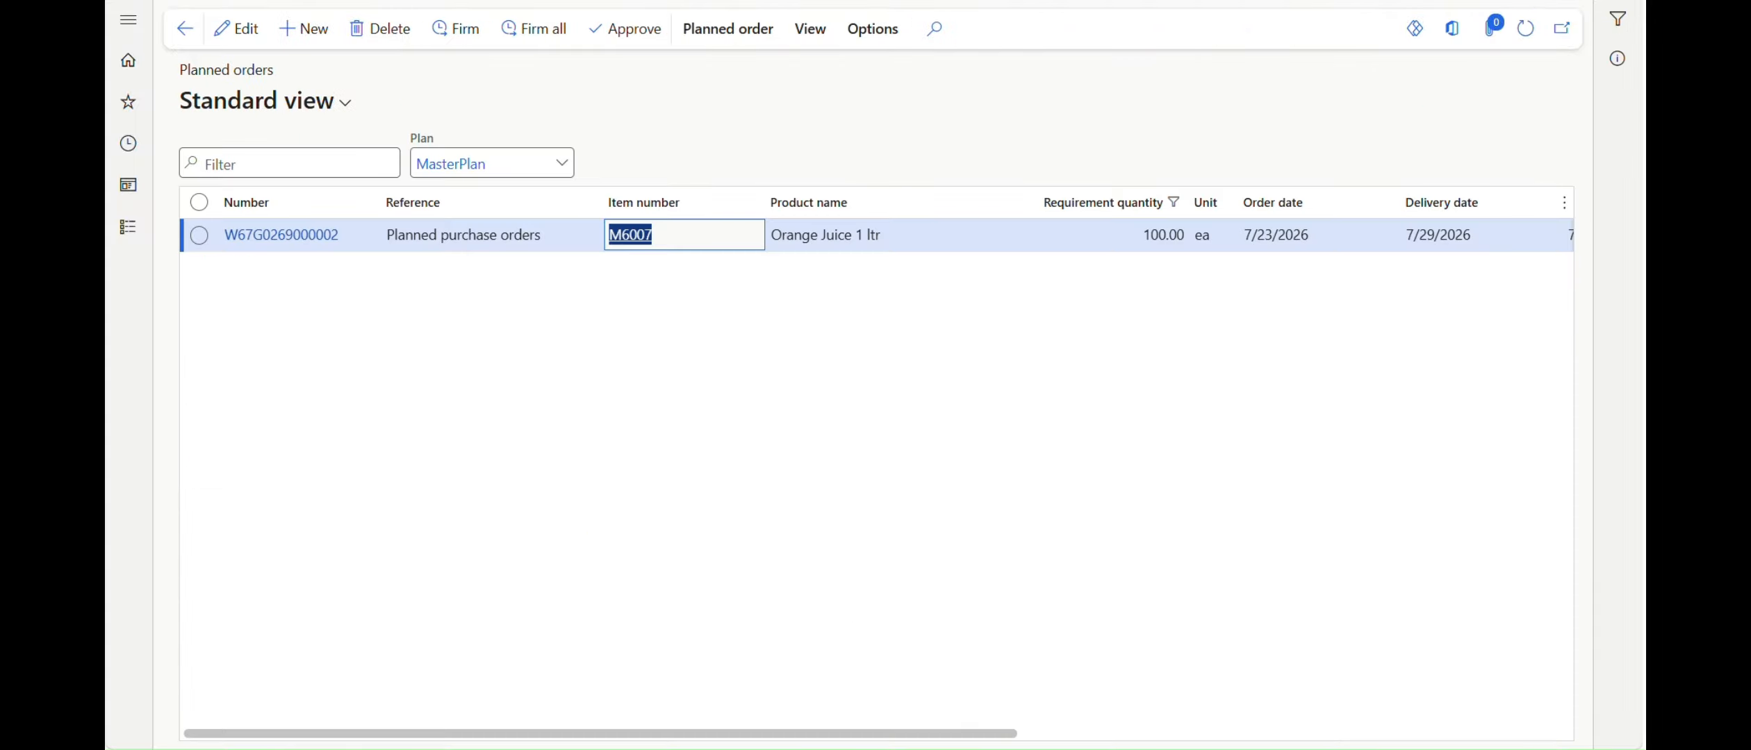
Run master planning for item M6007 with MasterPlan
click(125, 21)
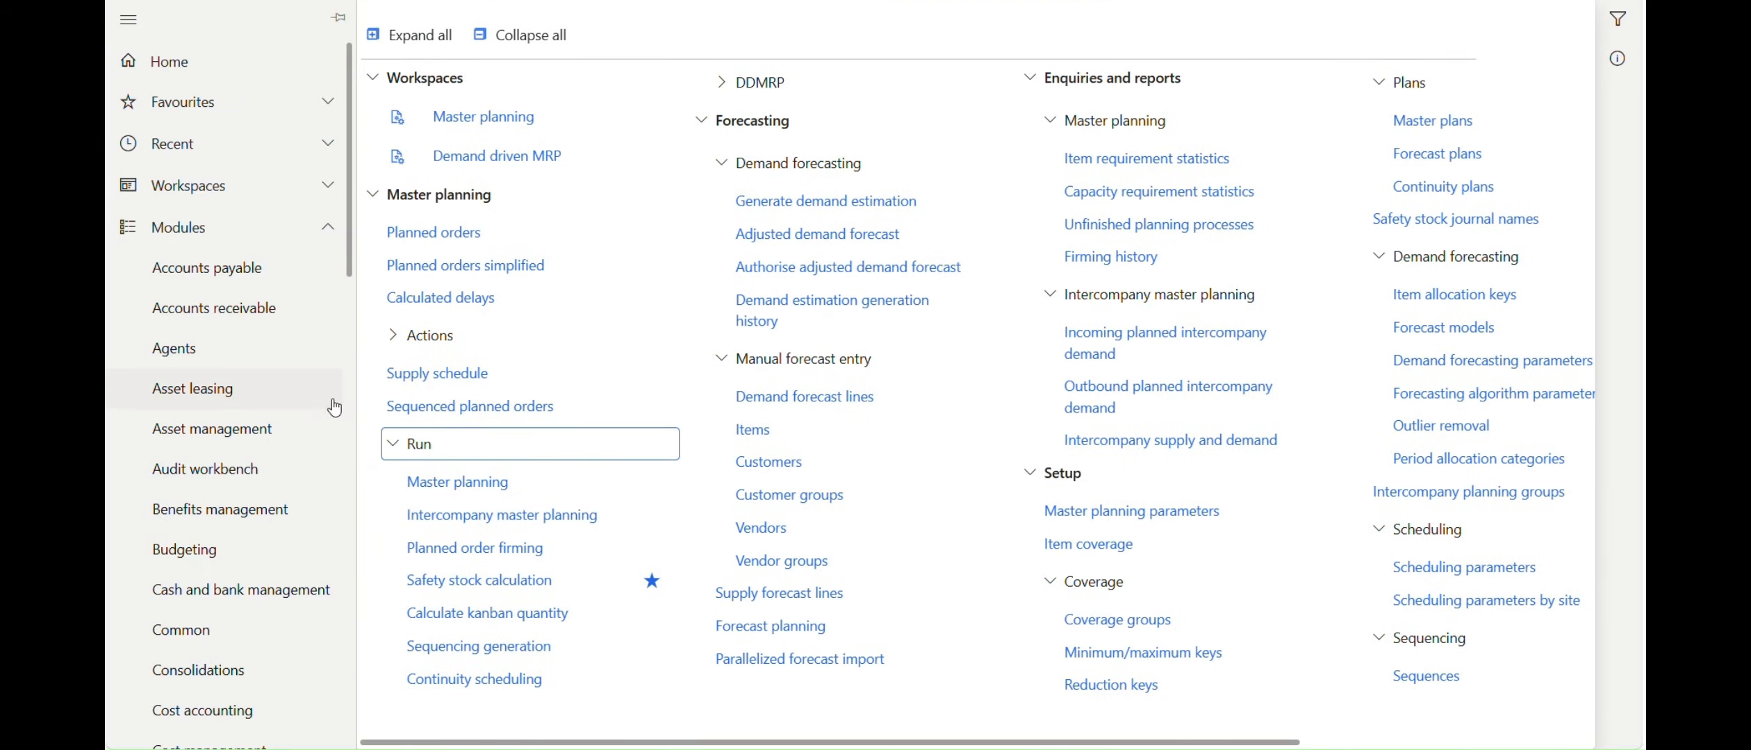
click(452, 482)
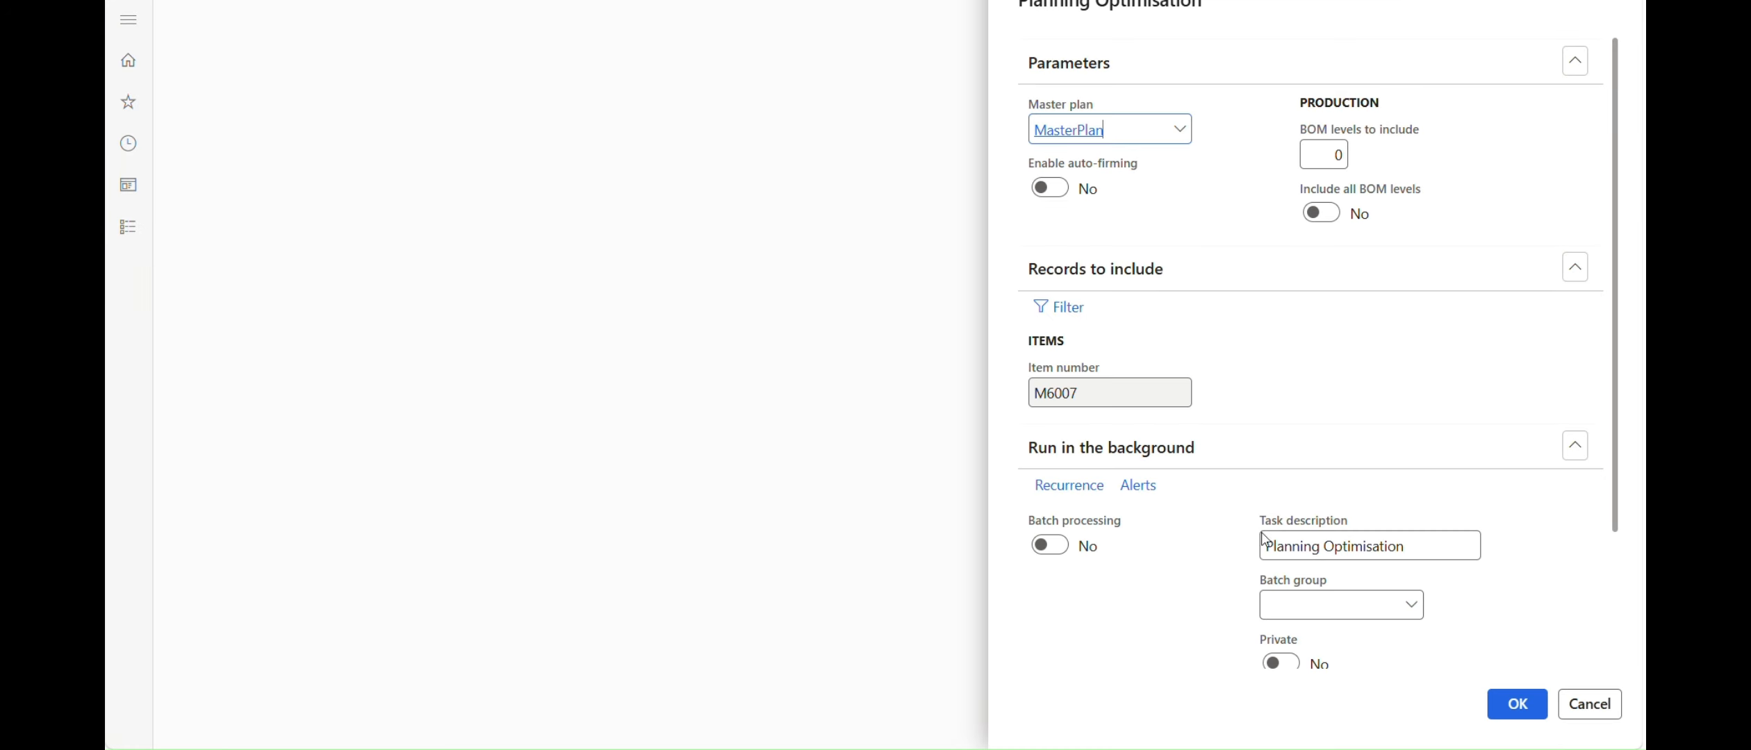
click(1517, 705)
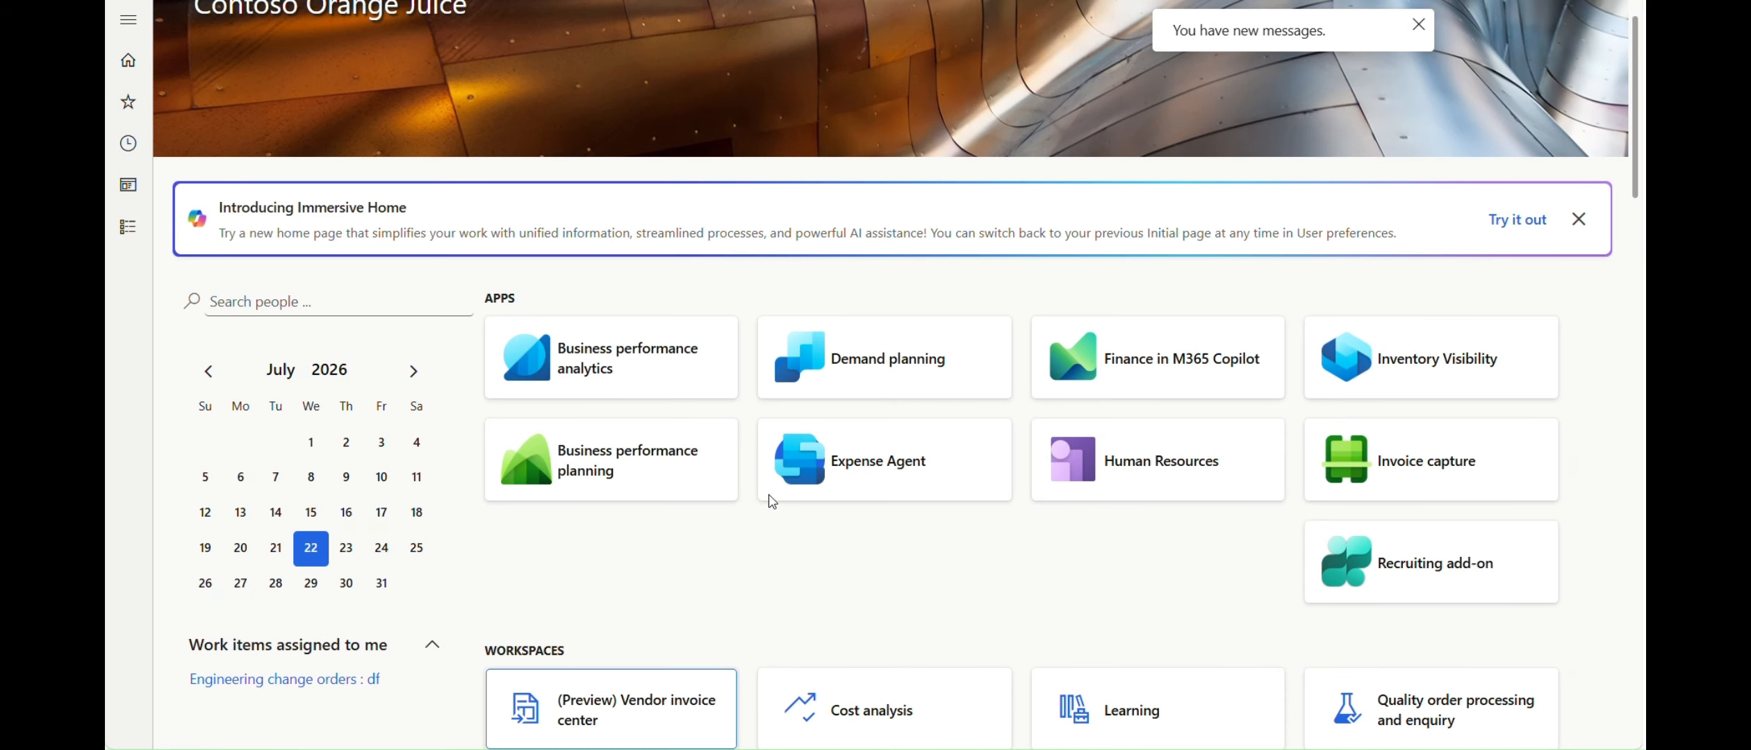
Open the planned orders list and check the order, delivery and requested dates of the Orange Juice 1 ltr planned orders
click(124, 22)
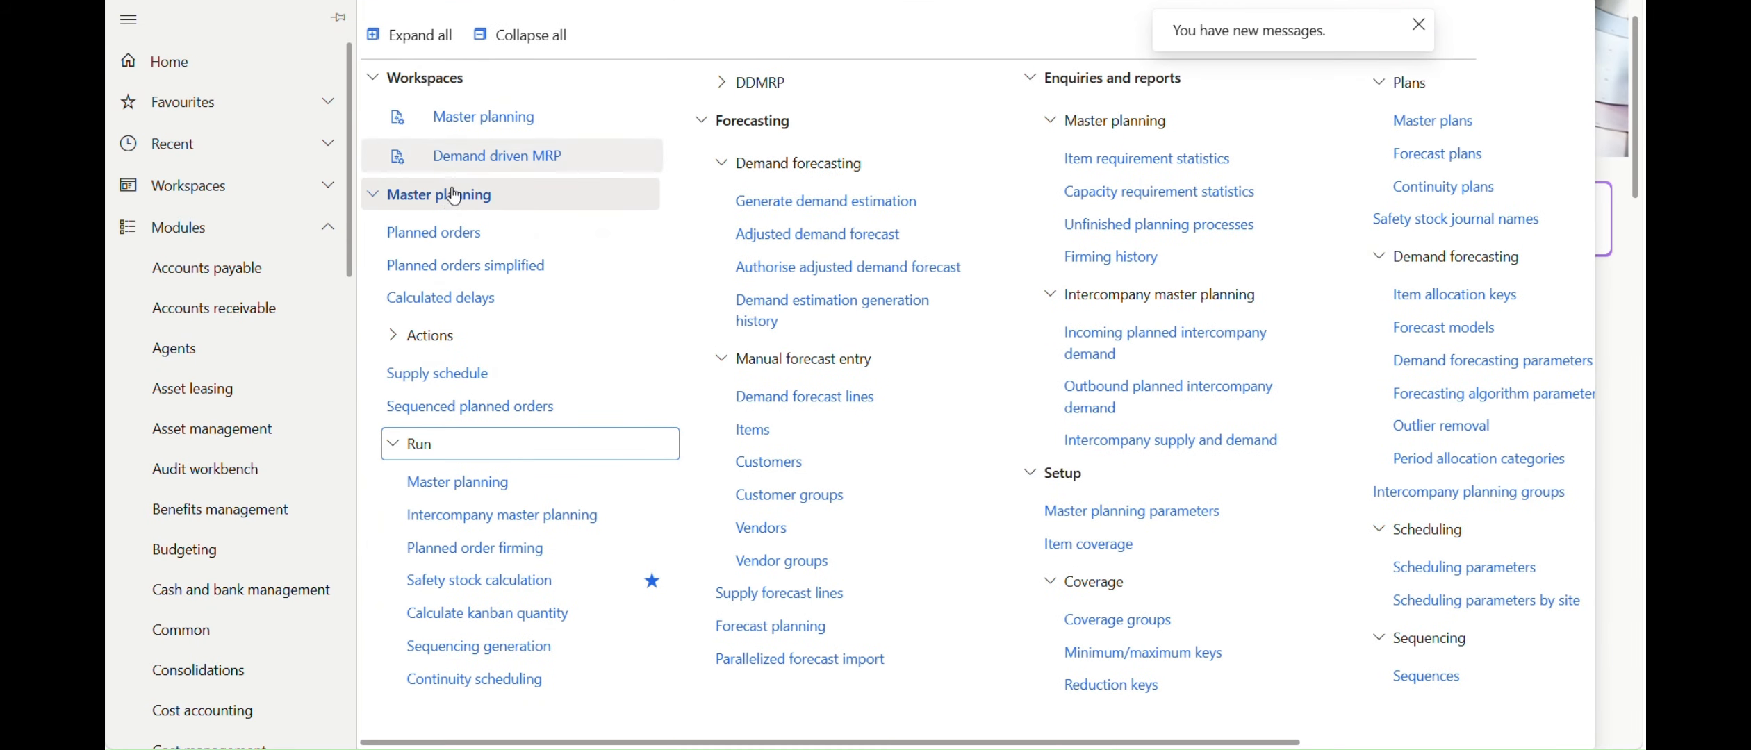
click(460, 240)
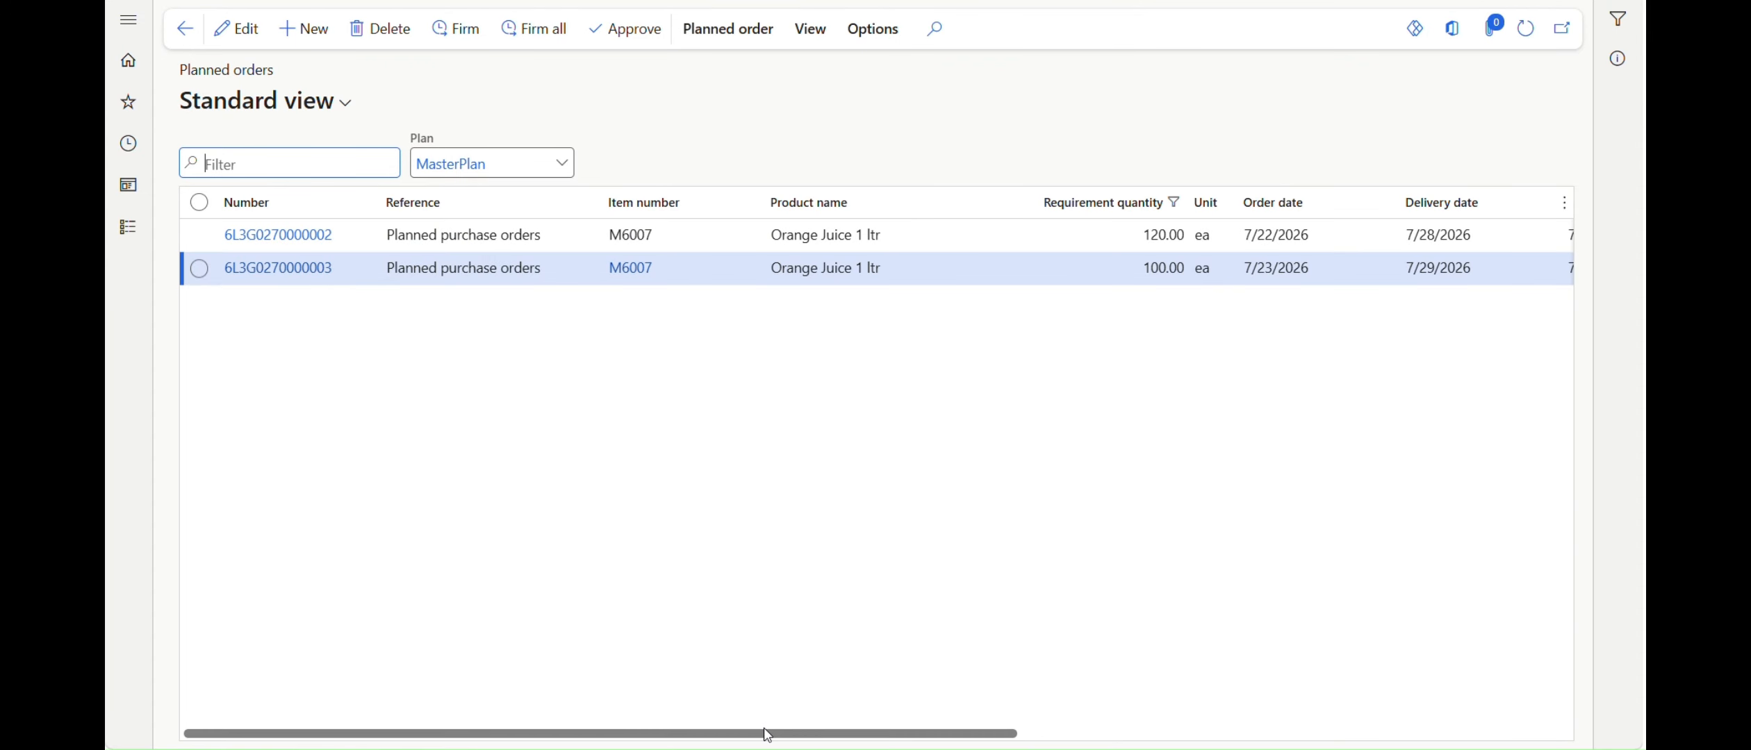
drag(765, 731, 1025, 707)
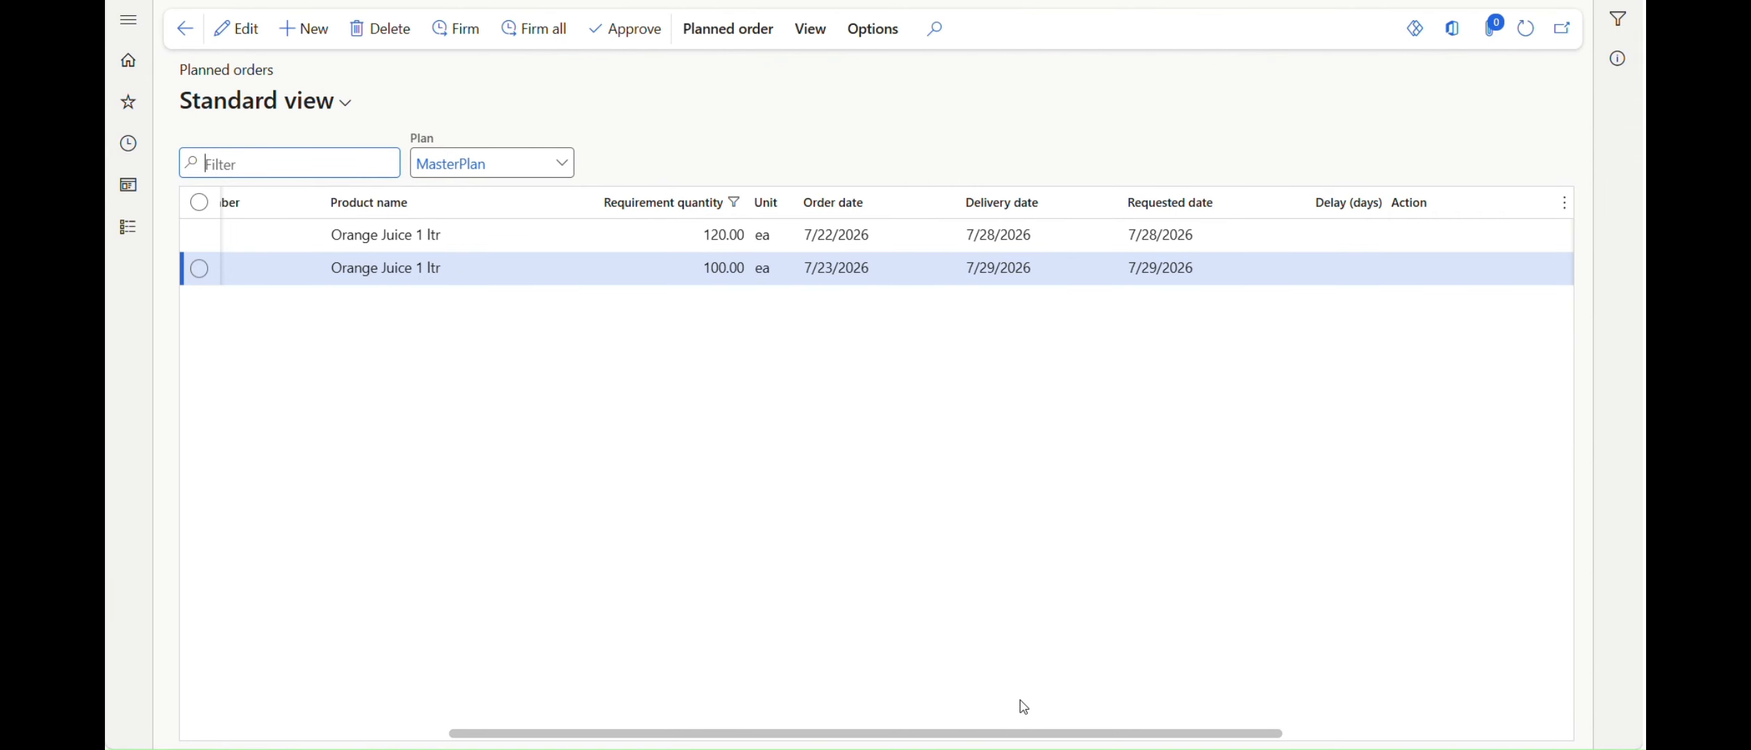
scroll(992, 703, left, 5)
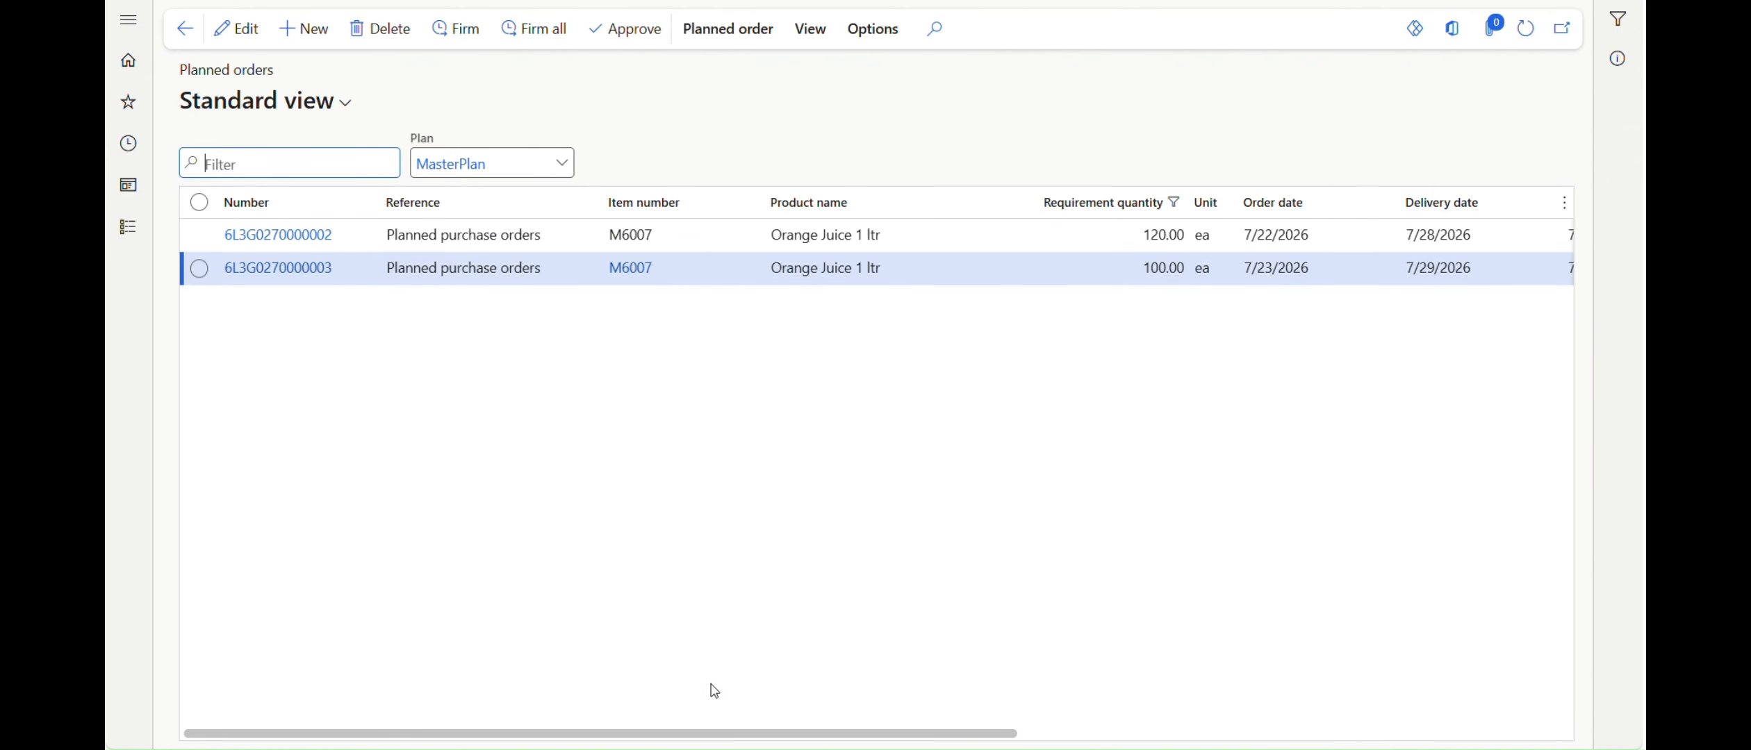
Inspect the details and pegging of the 100-unit Orange Juice planned order, and of the 120-unit one
click(262, 269)
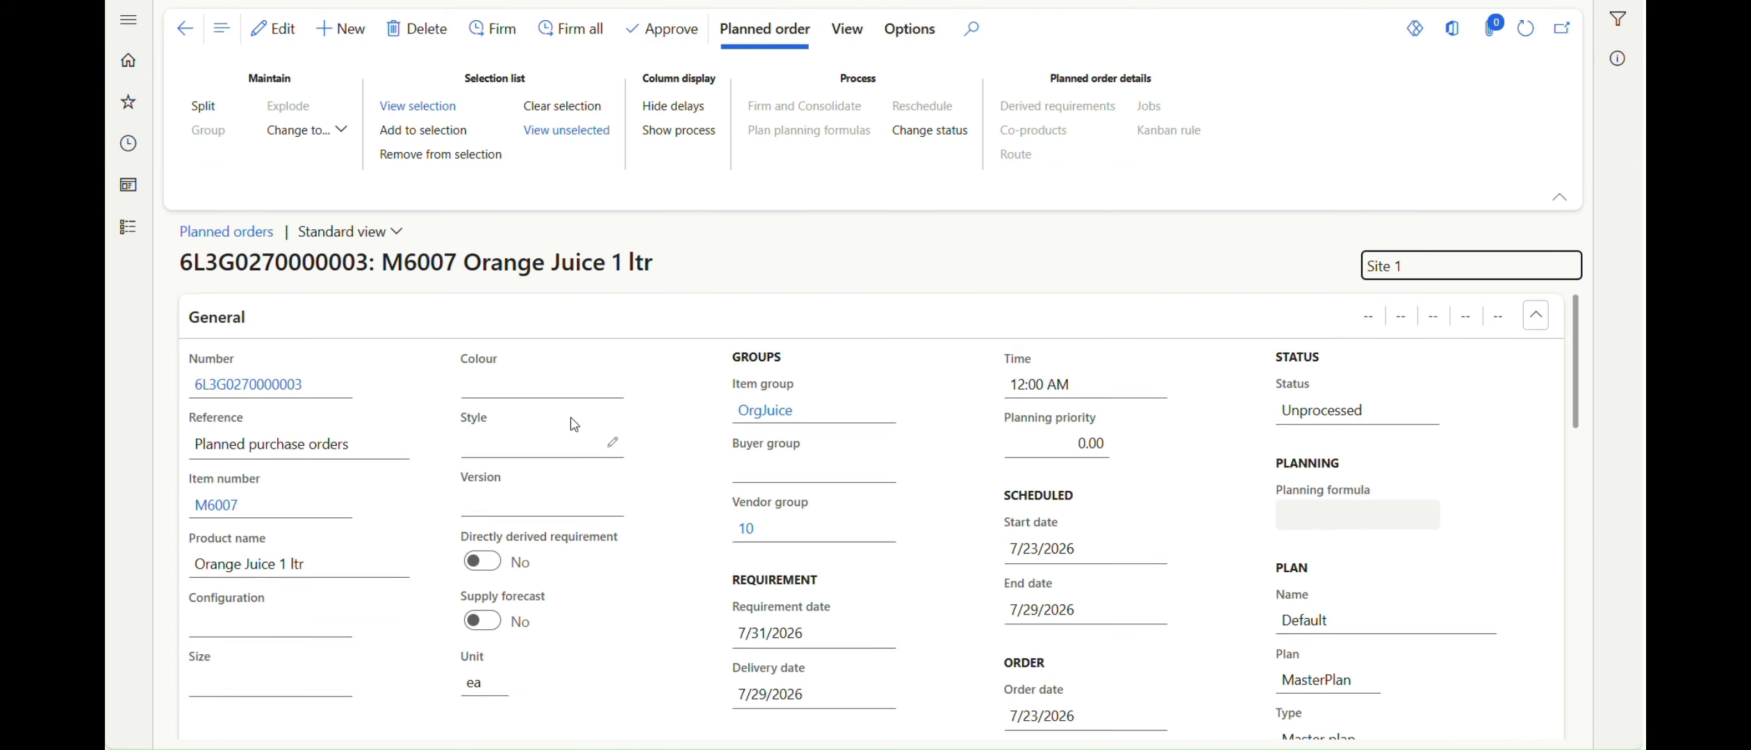
scroll(575, 425, down, 10)
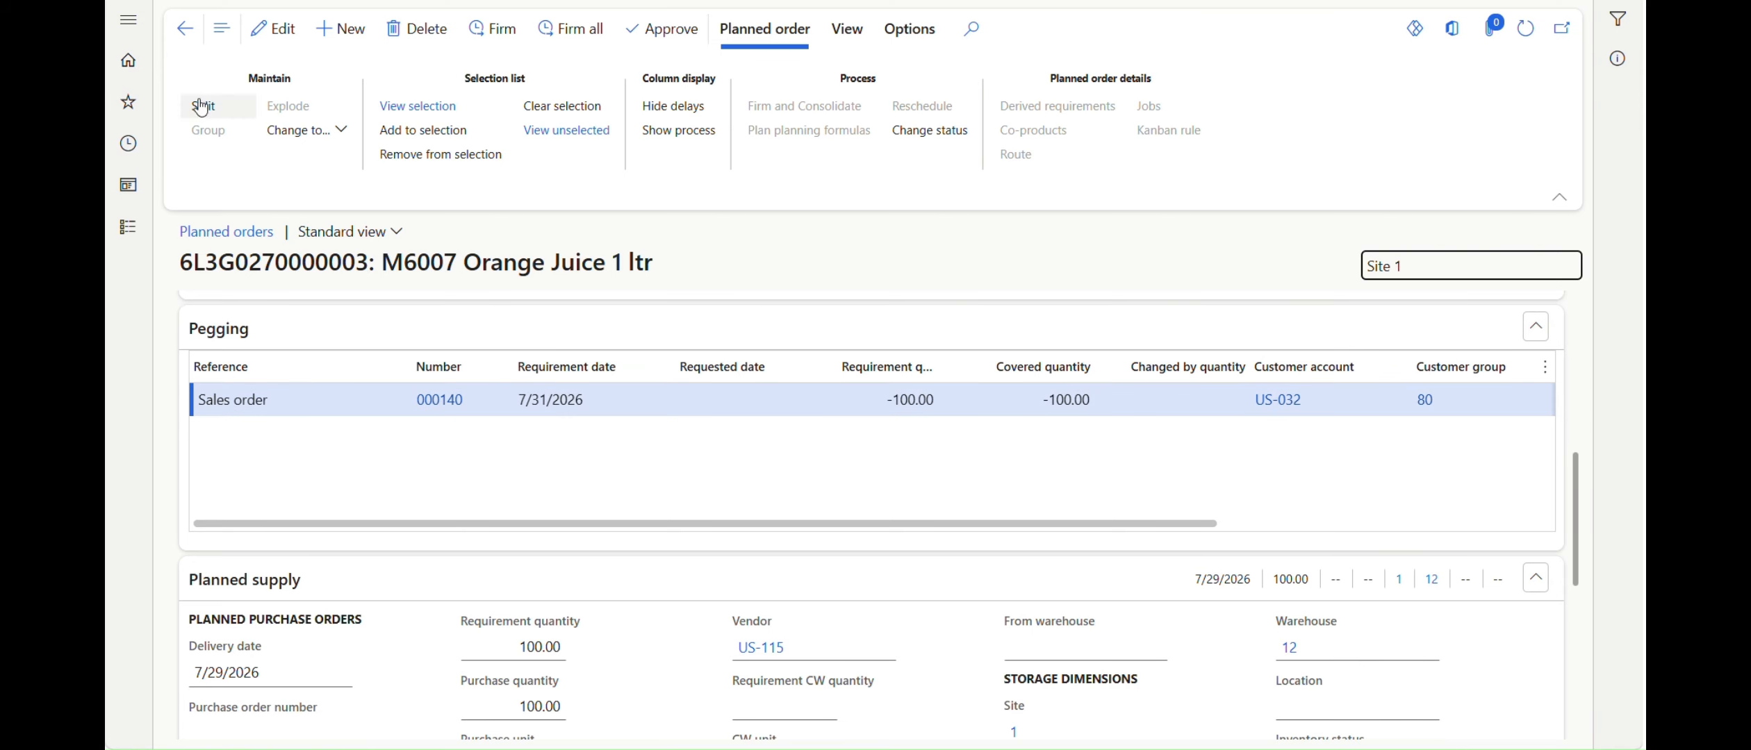
click(184, 28)
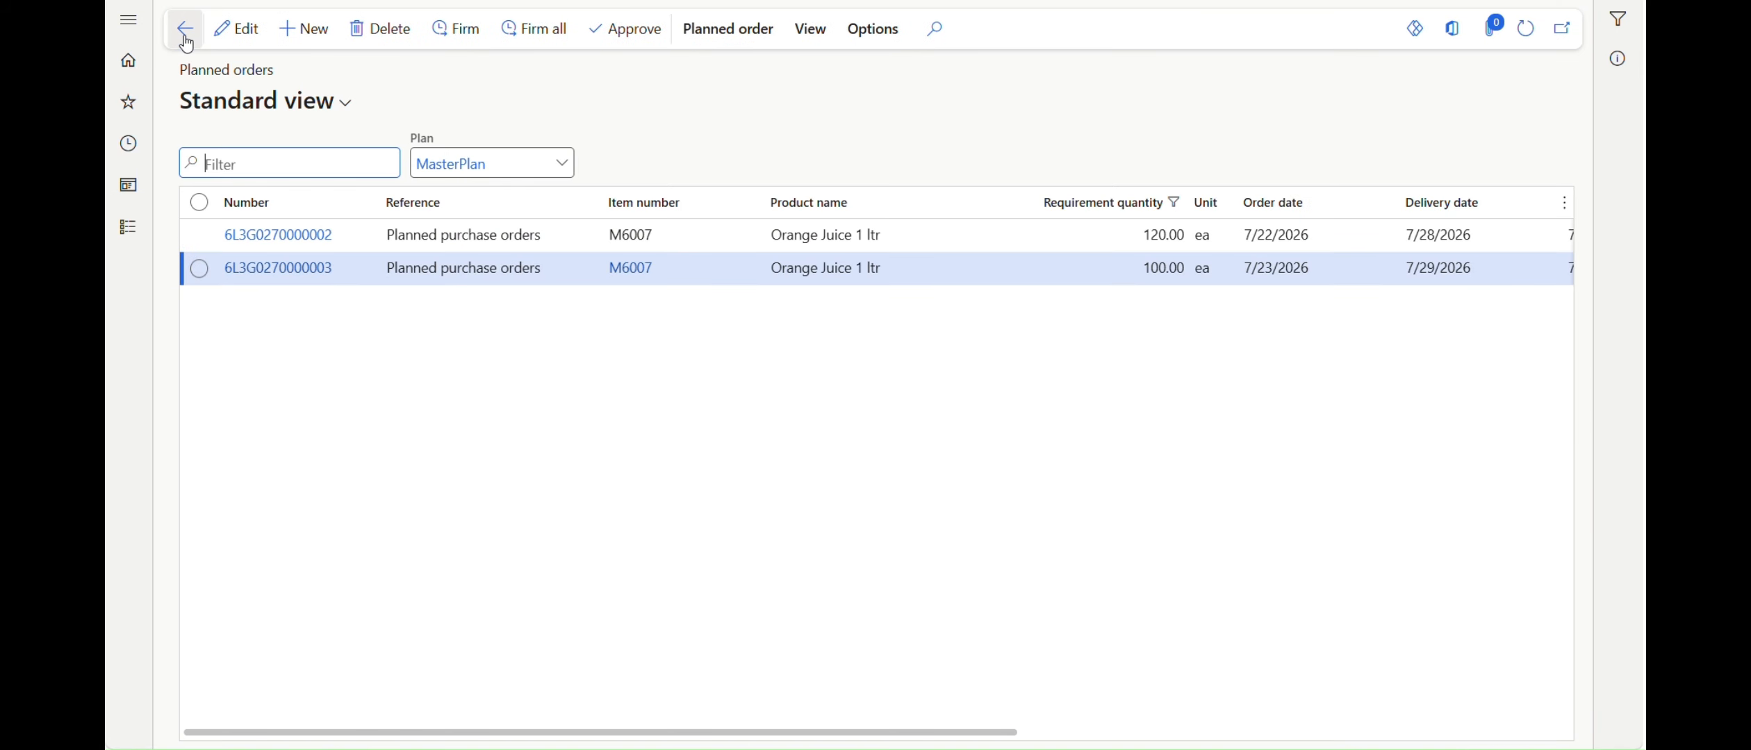
click(569, 250)
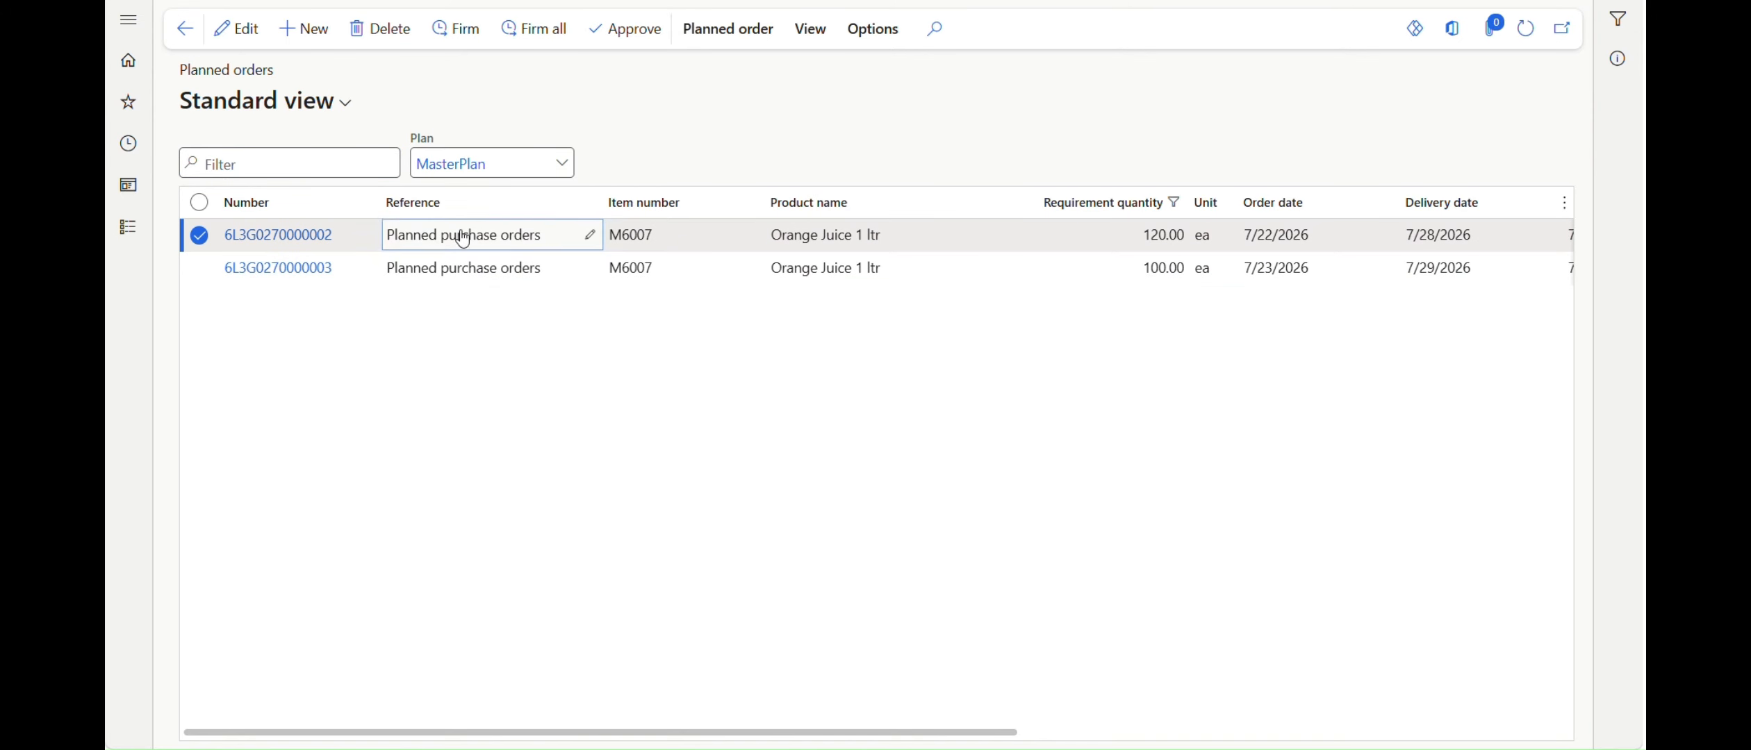
click(271, 232)
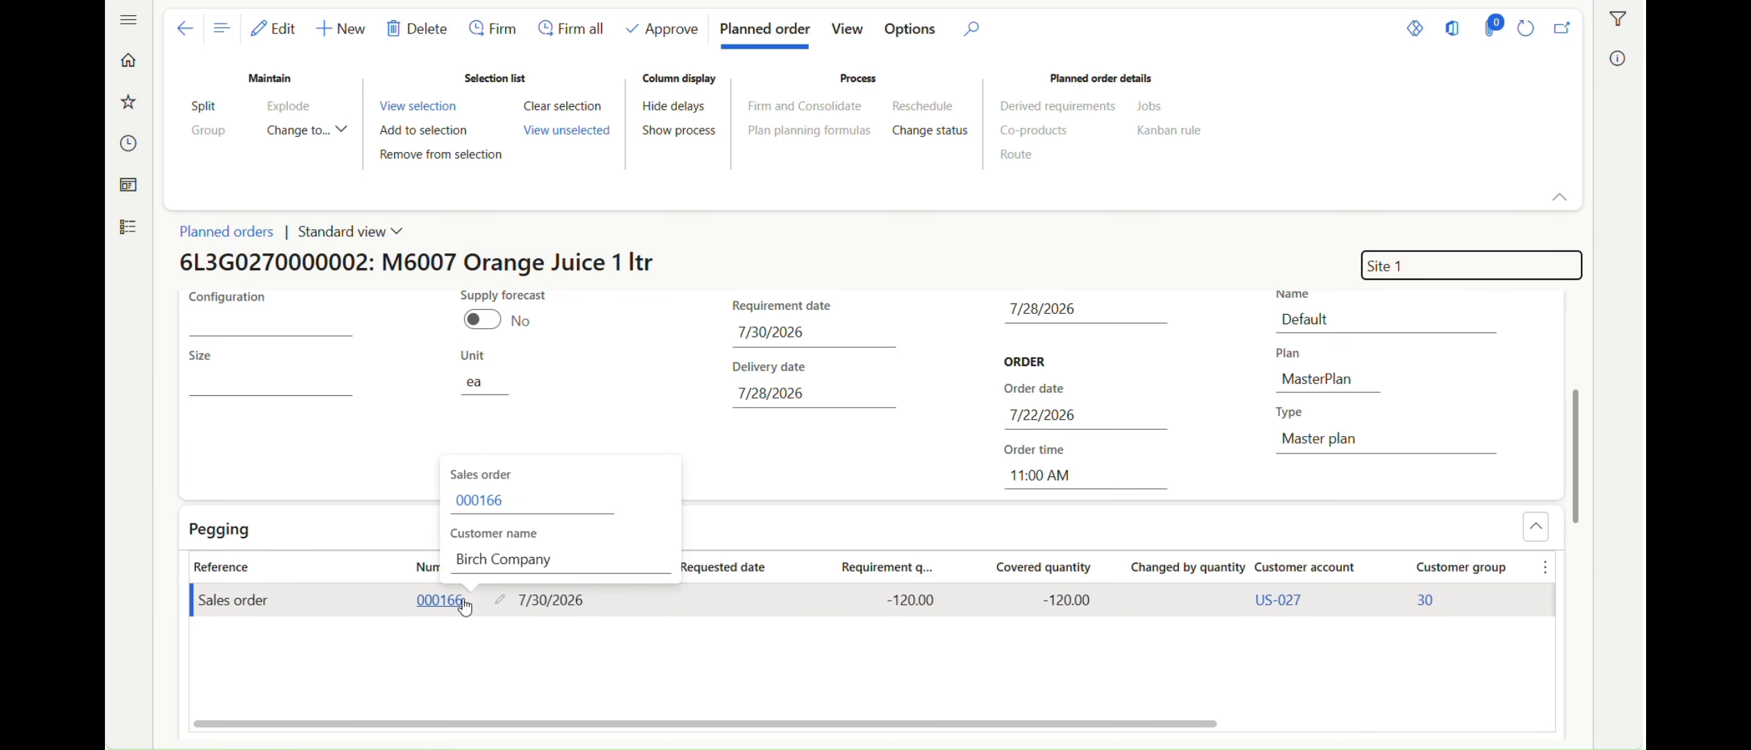
Create a new sales order for Birch Company with site 1 and warehouse 12
click(183, 43)
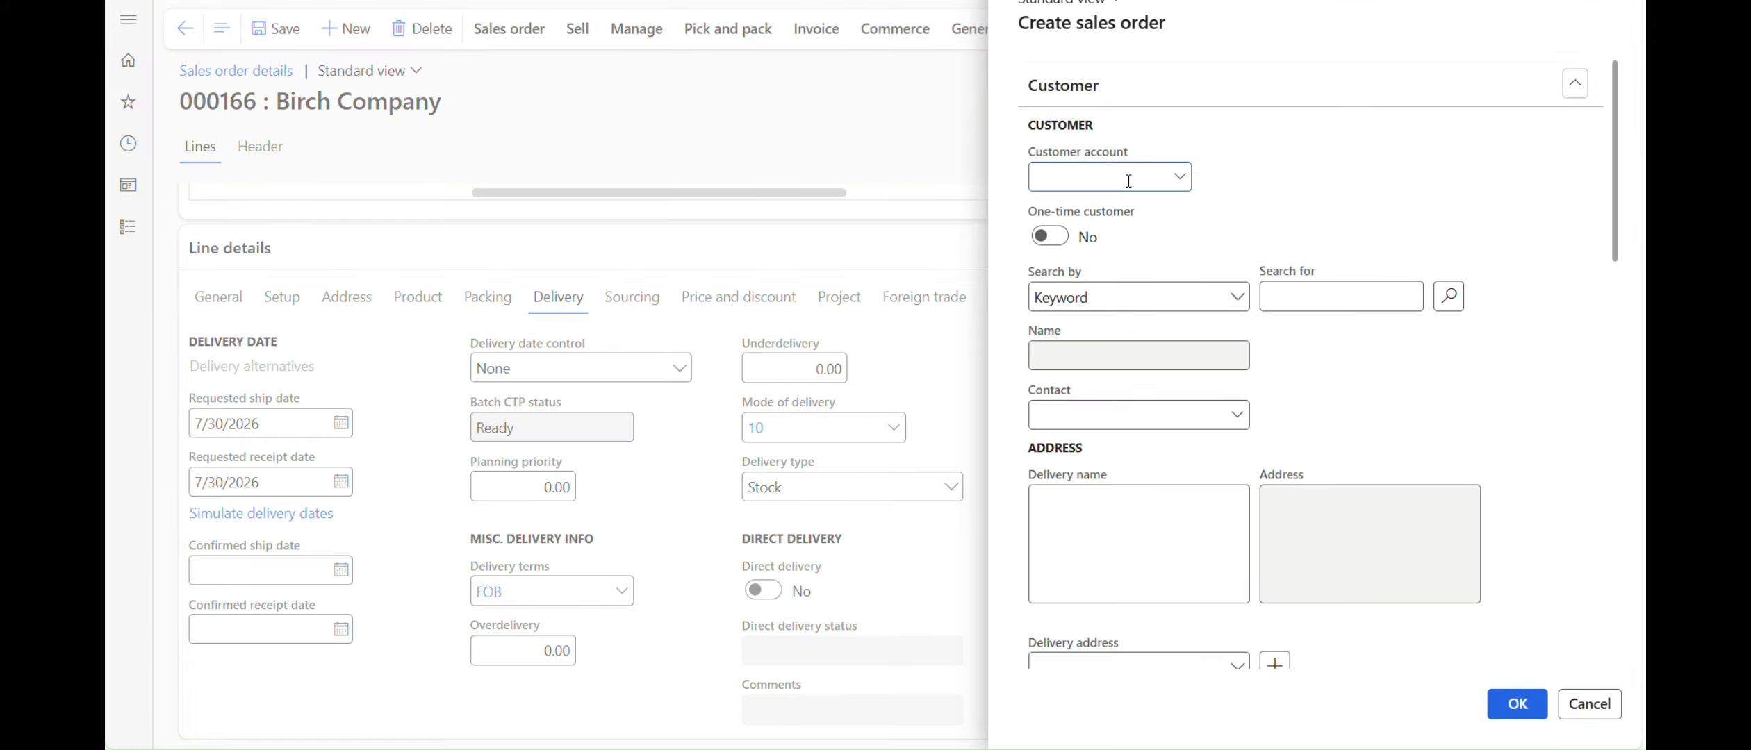
click(1181, 180)
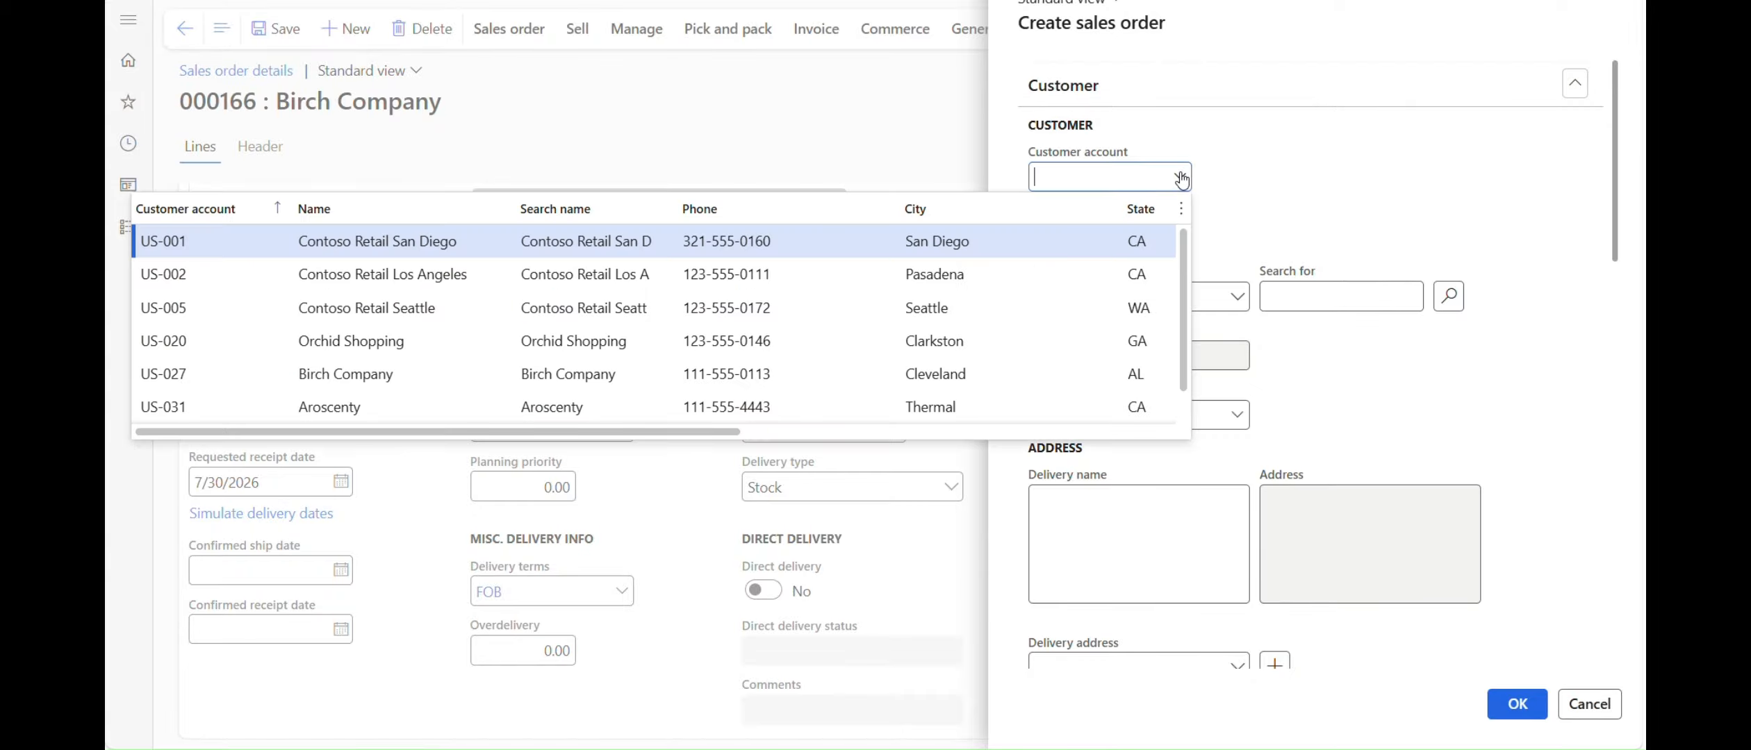
click(221, 376)
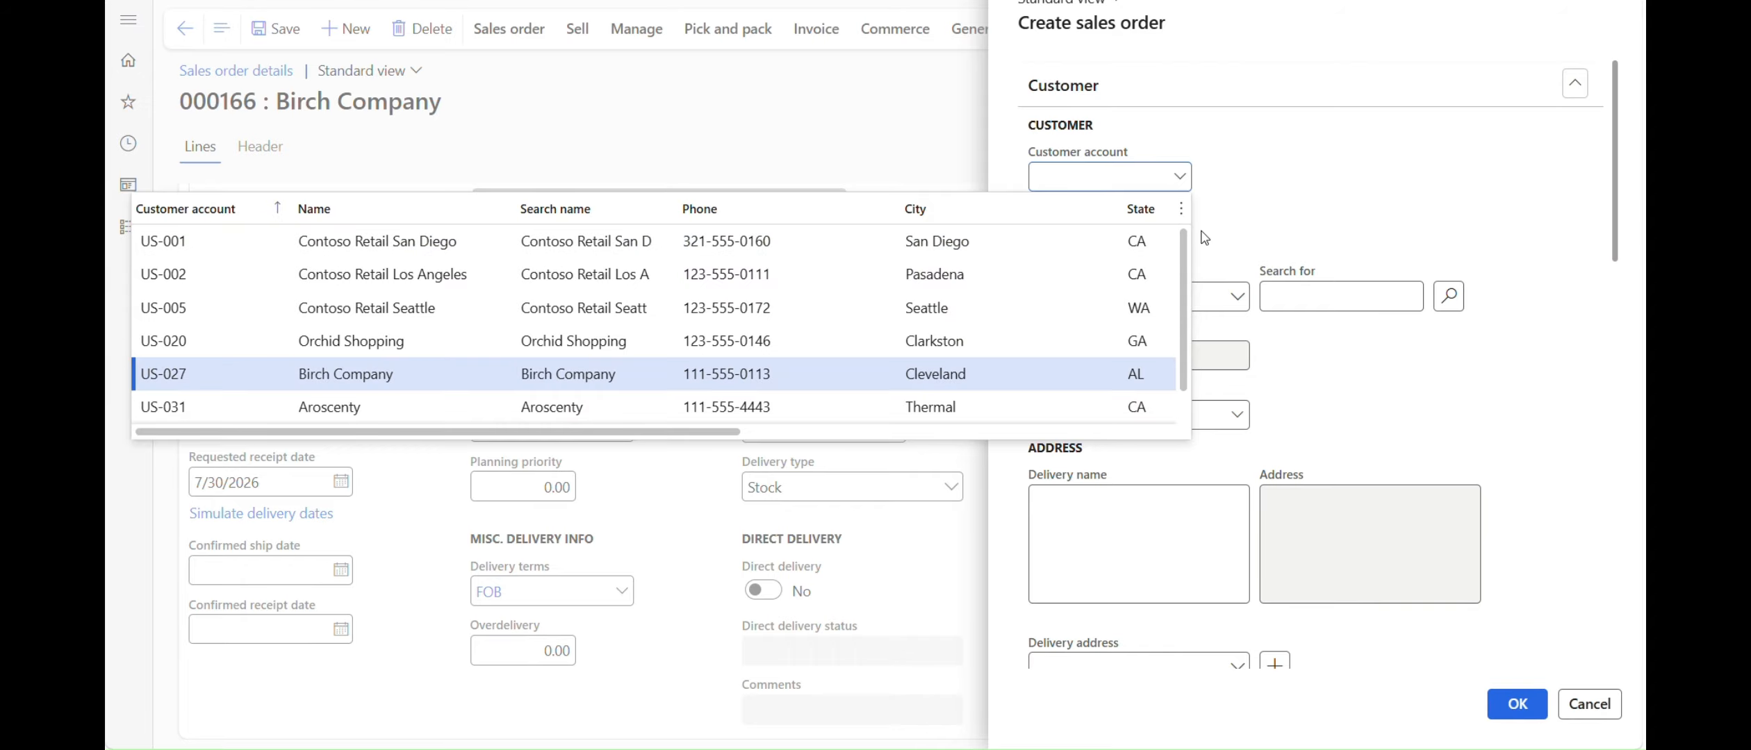
scroll(1365, 389, down, 7)
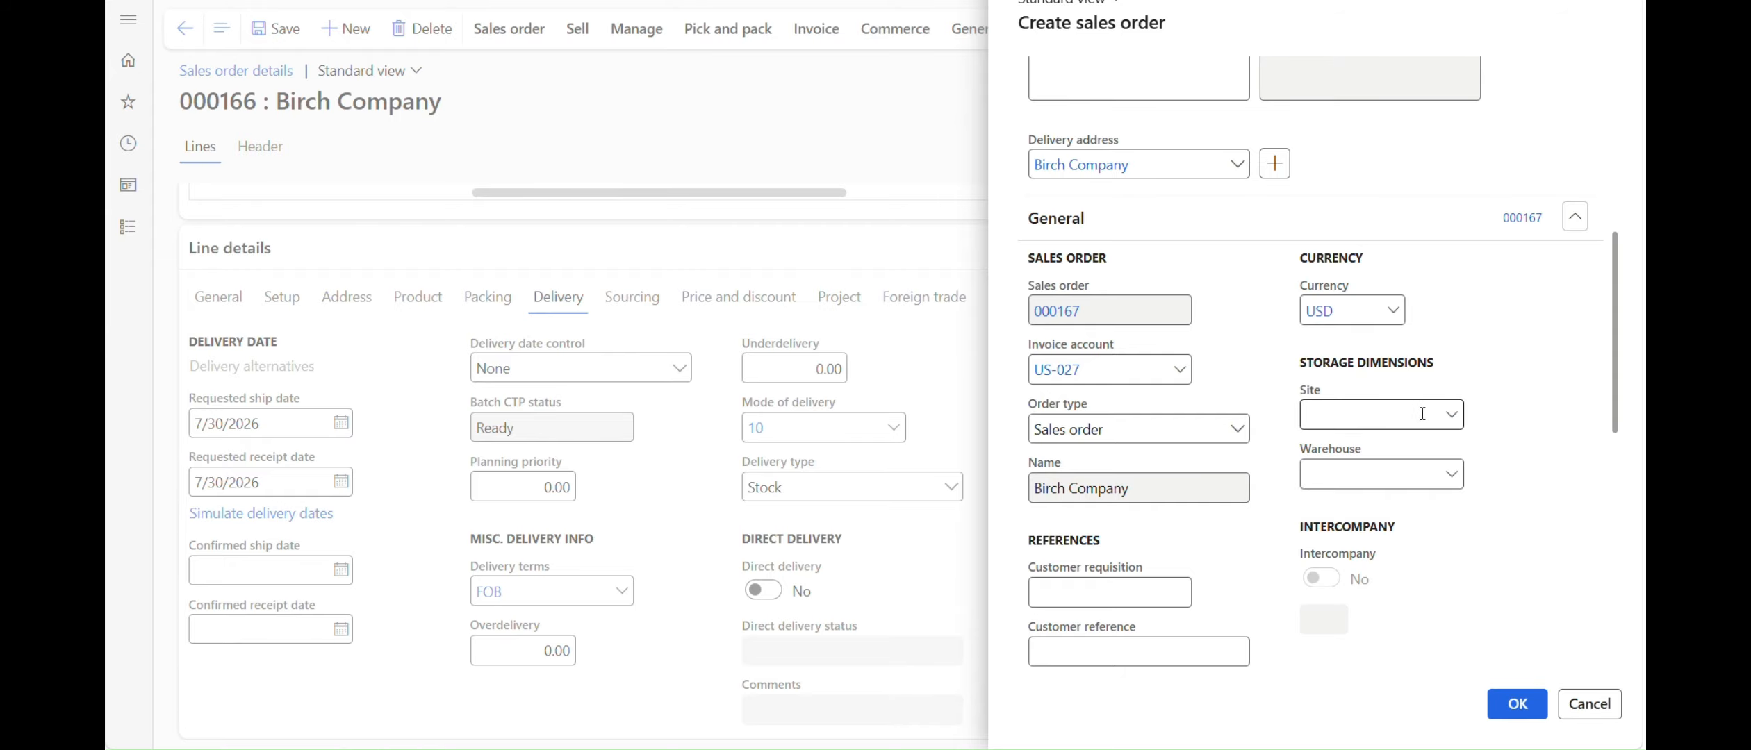
click(1451, 415)
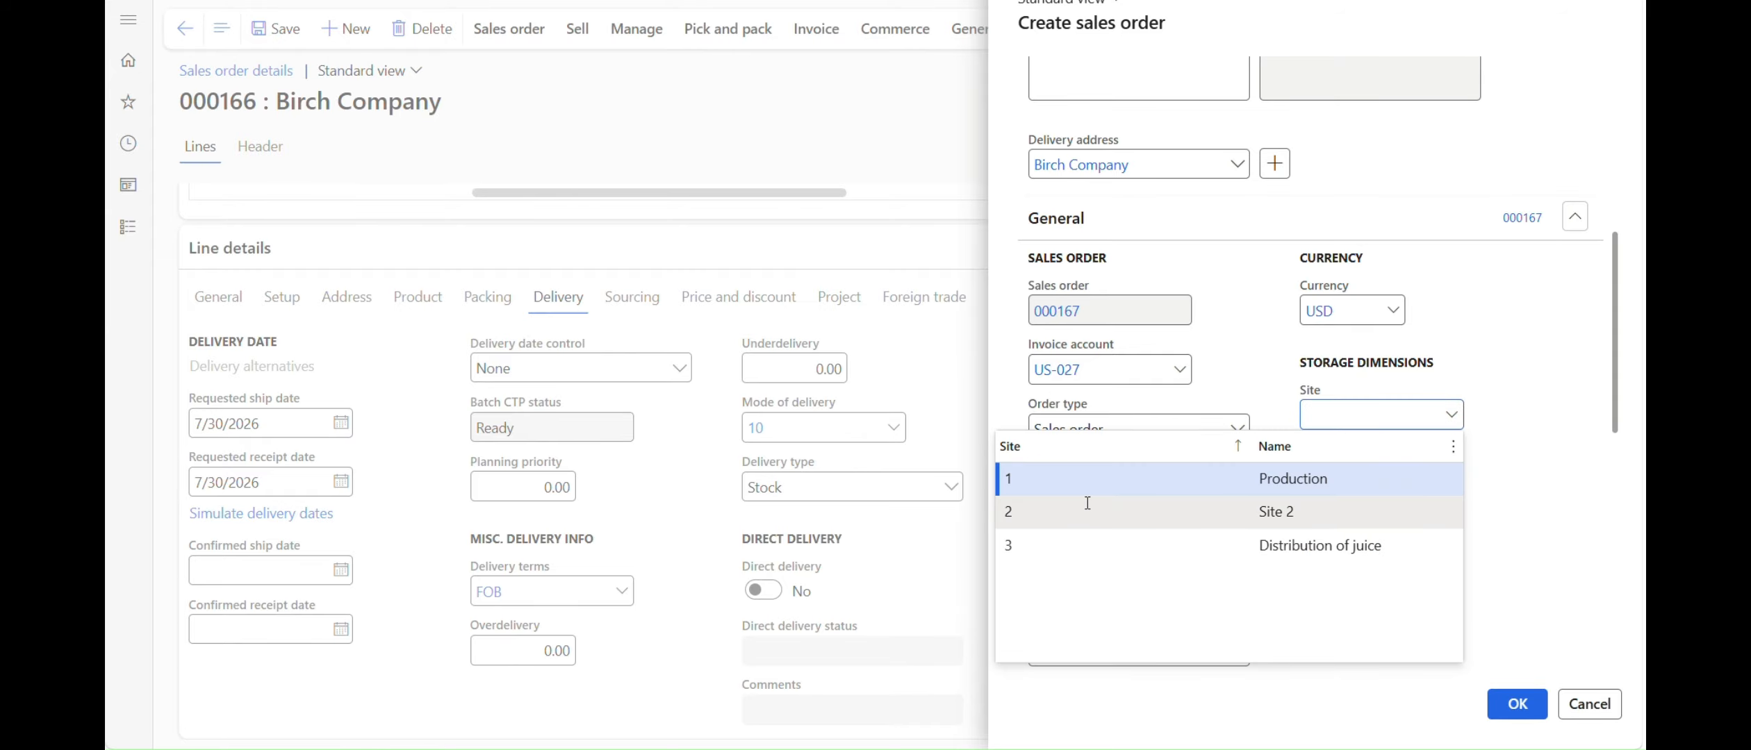
click(1086, 482)
click(1448, 476)
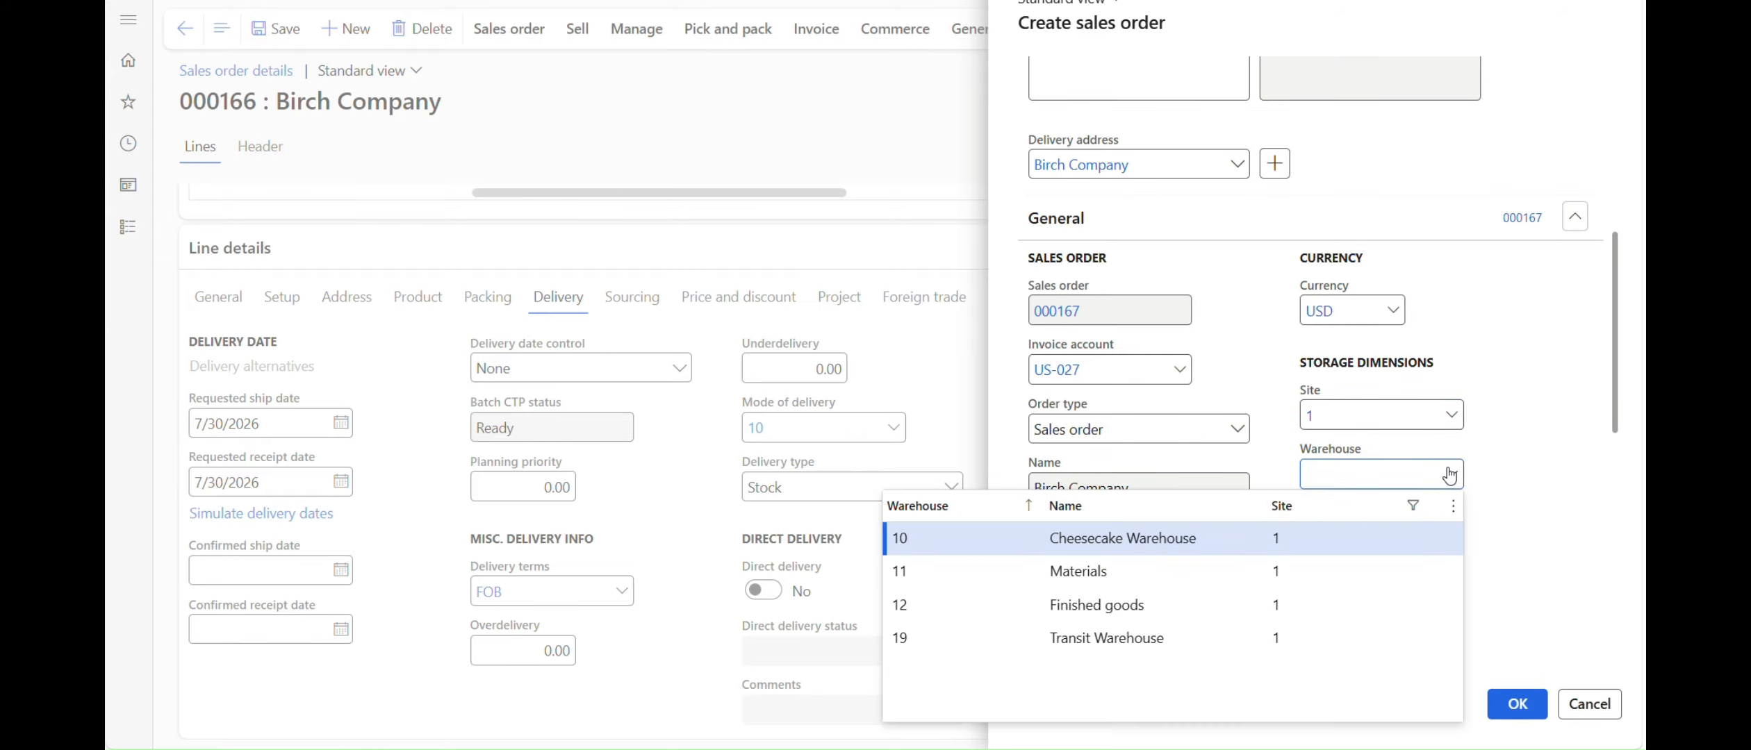
click(998, 608)
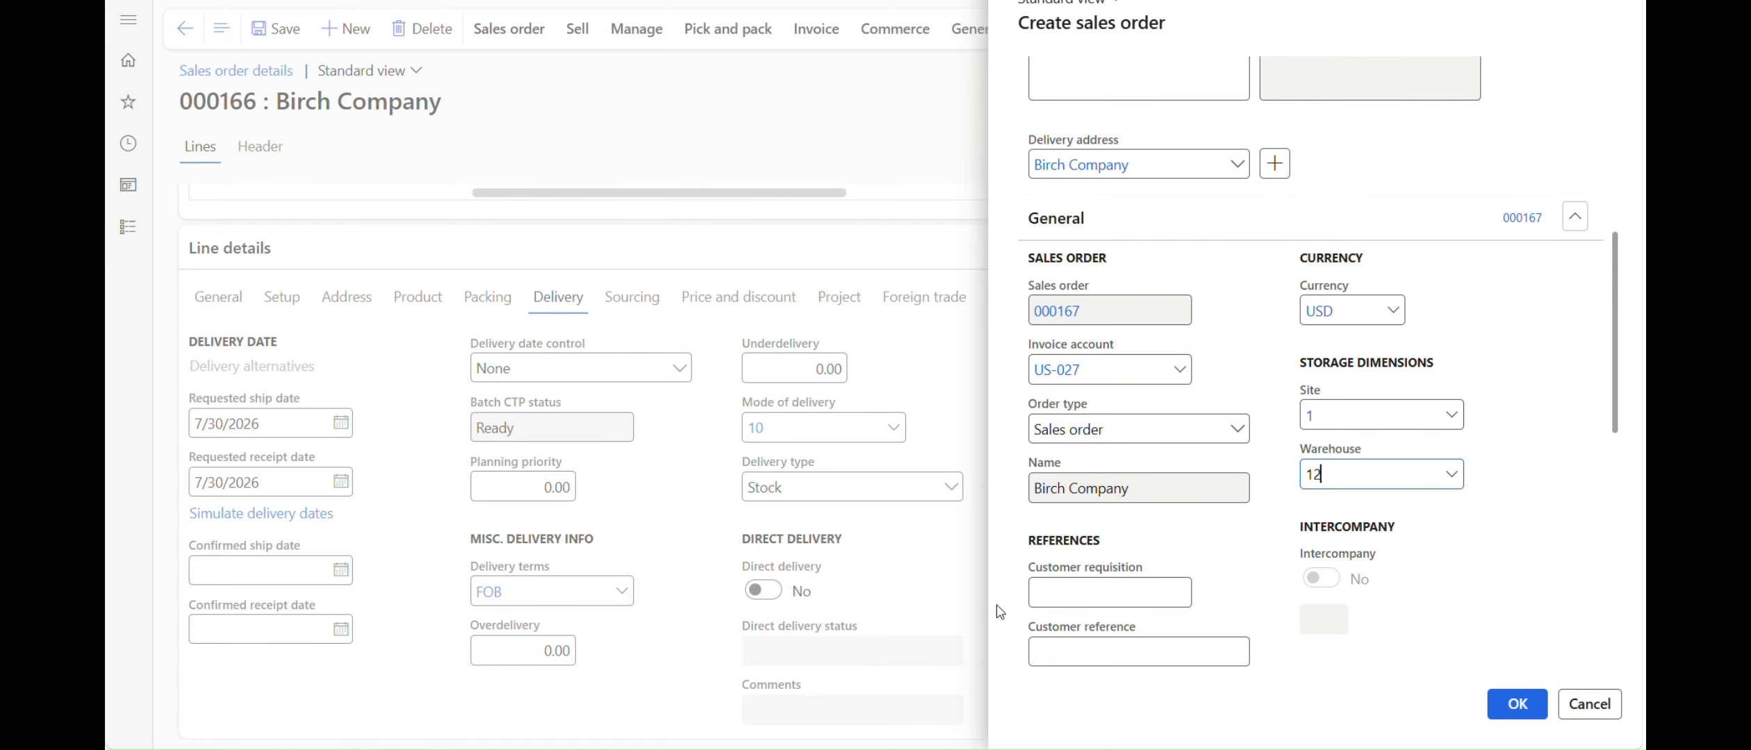
click(1510, 709)
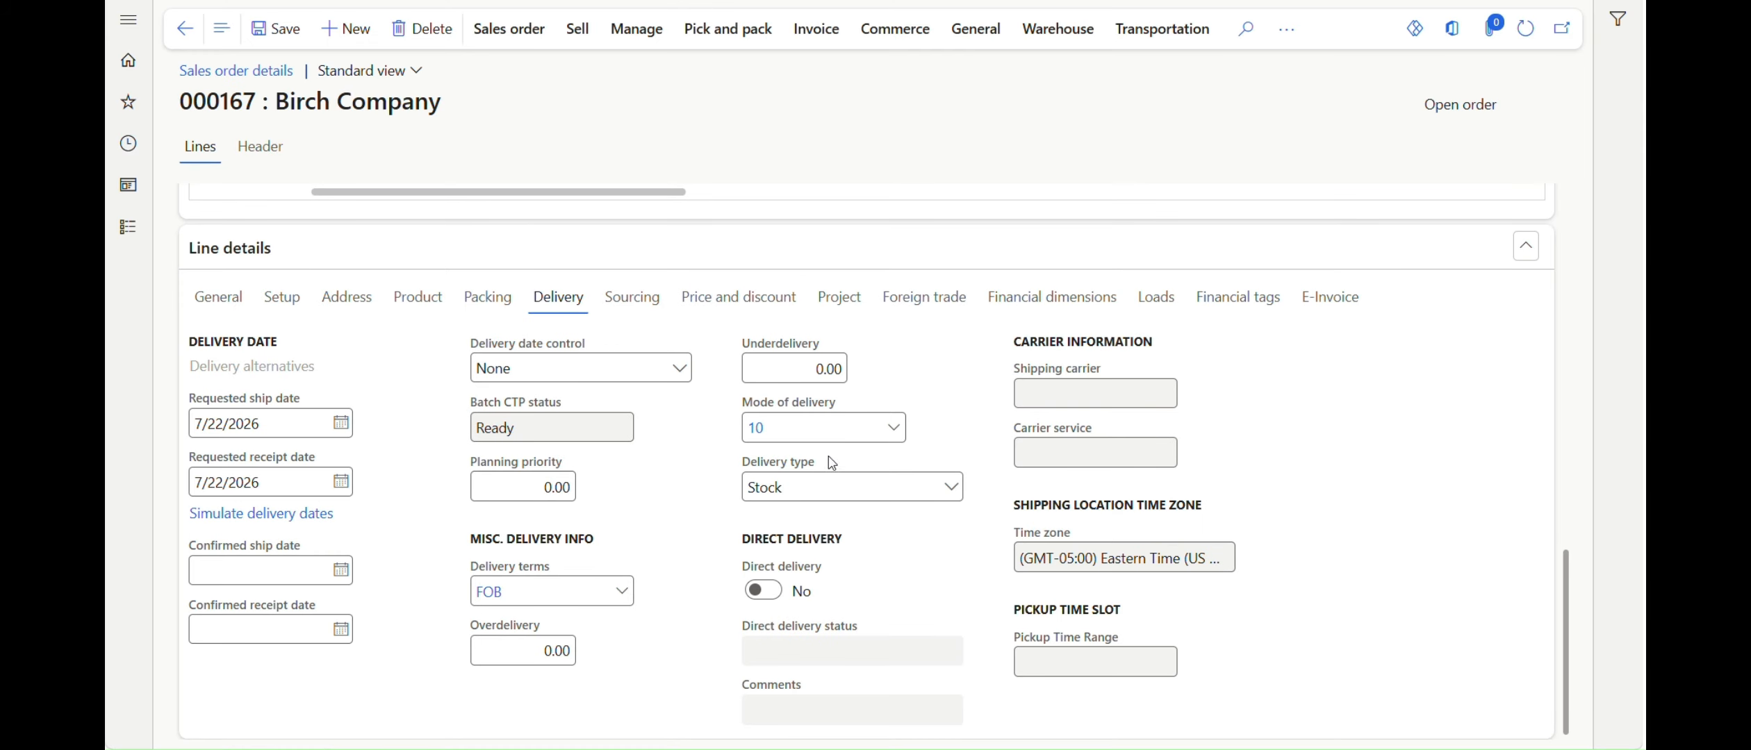
Add item M6007 Orange Juice 1 ltr to the new order's first line with a quantity of 130
scroll(502, 482, up, 5)
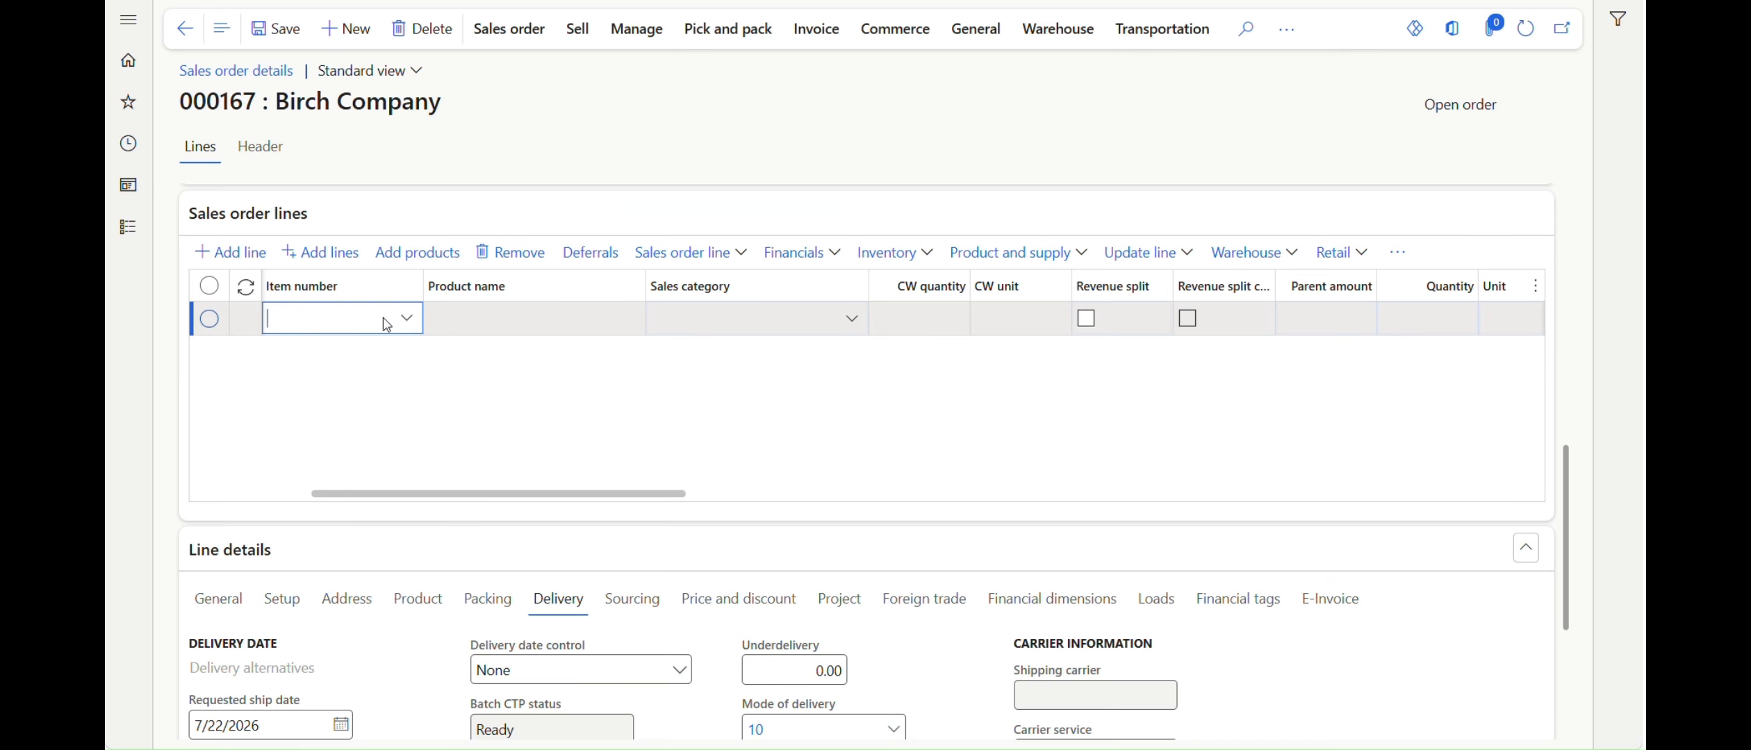
text(M6007)
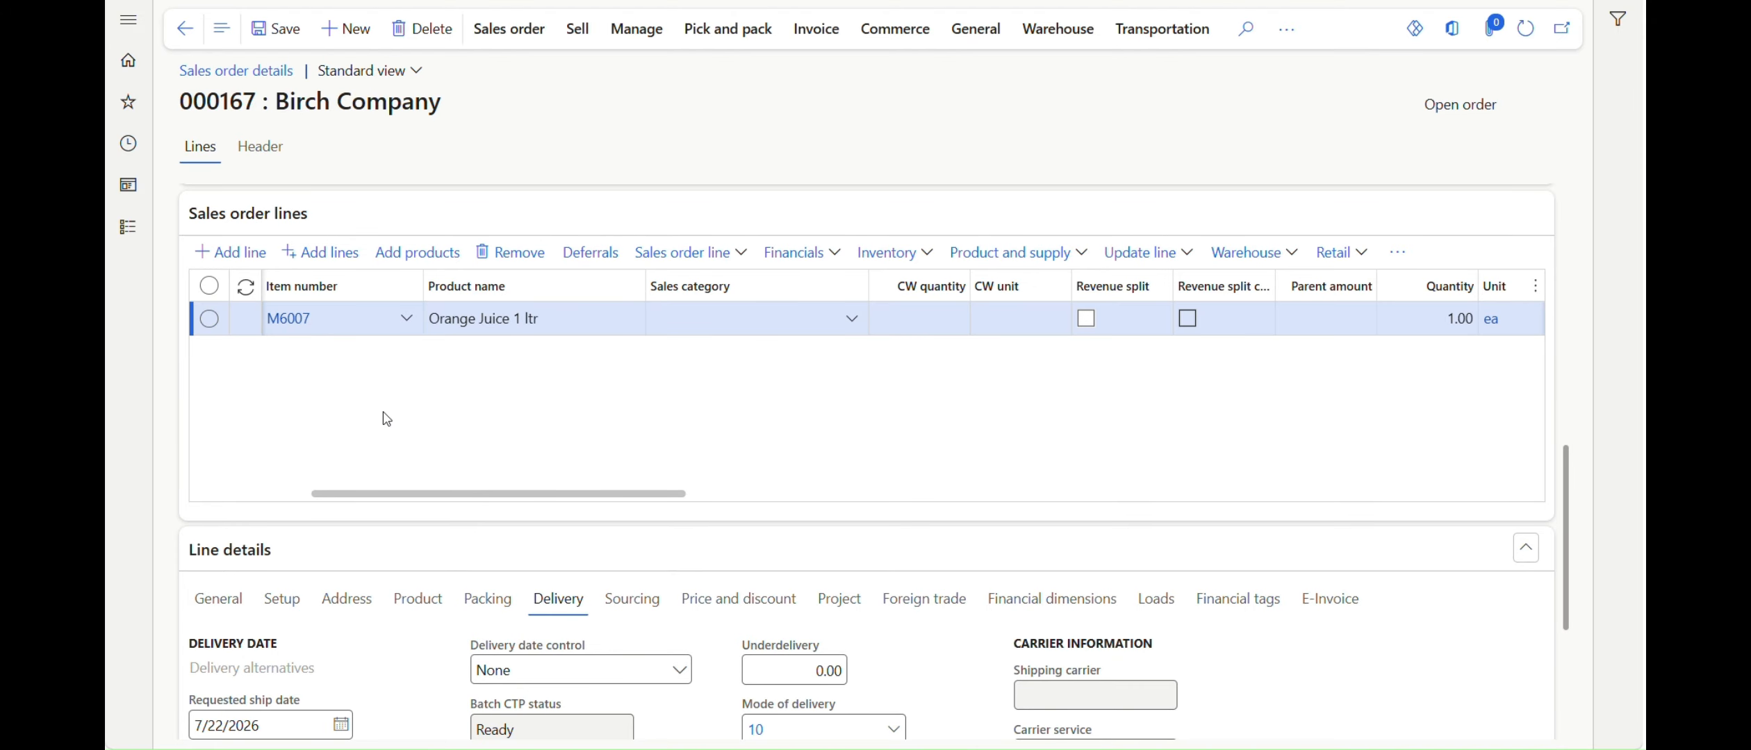
drag(615, 494, 778, 487)
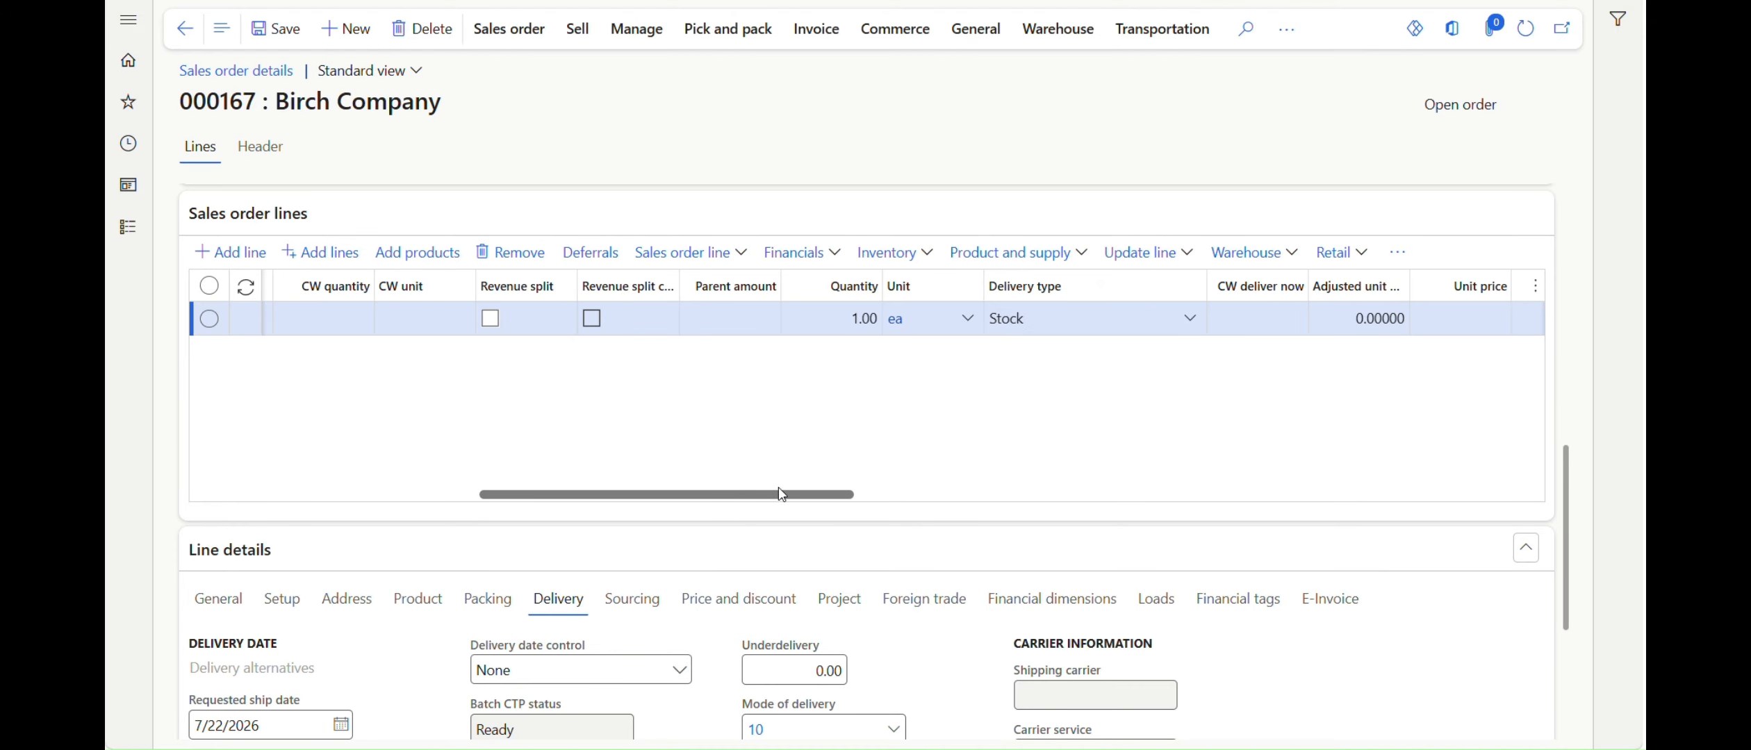
click(859, 321)
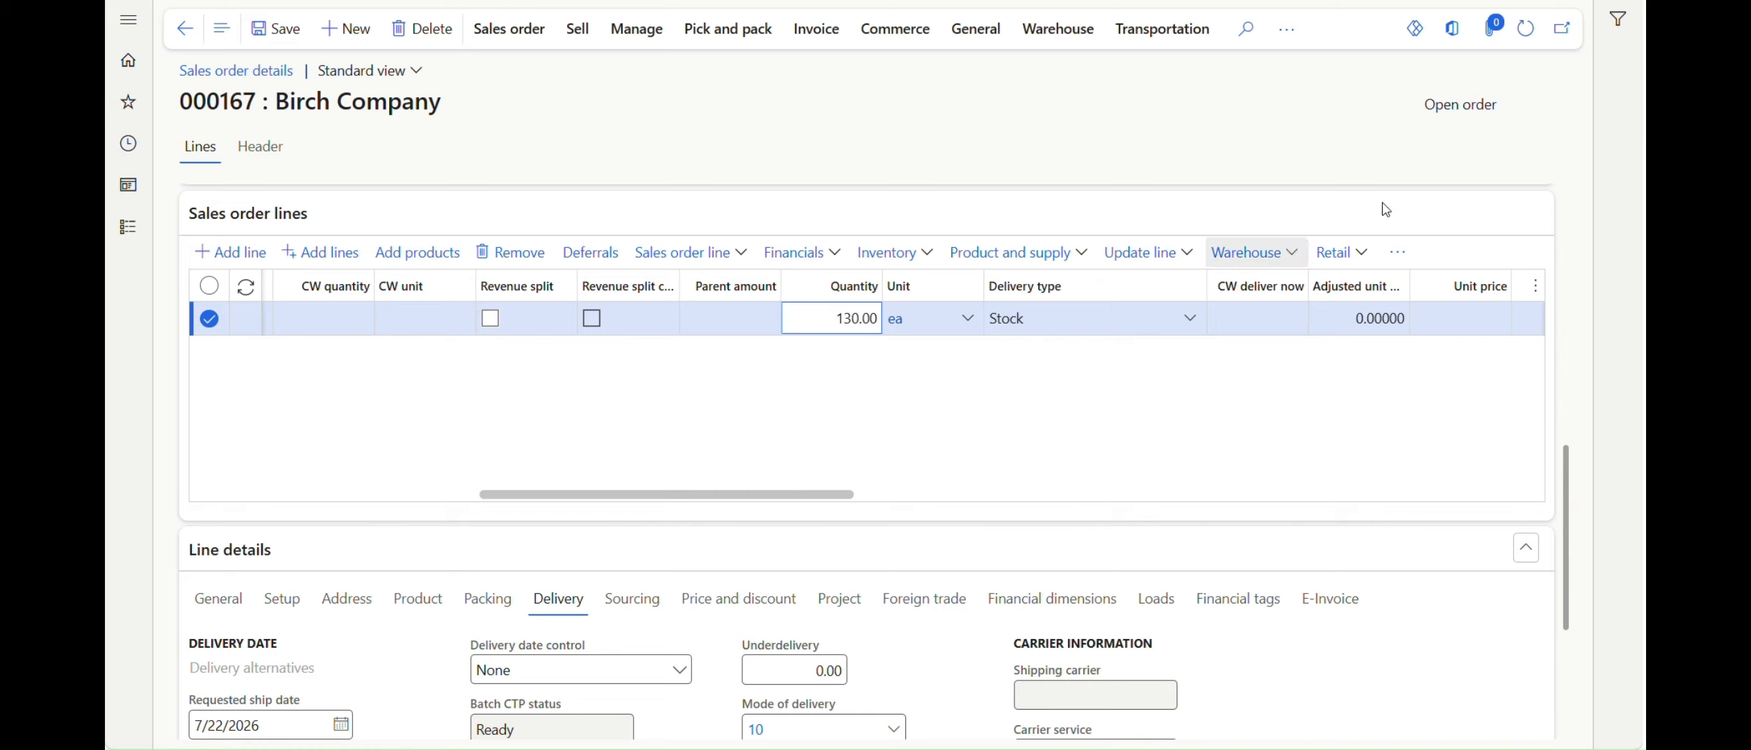
Set the line's requested ship date and requested receipt date to 8/5/2026, and save the sales order
scroll(676, 442, down, 4)
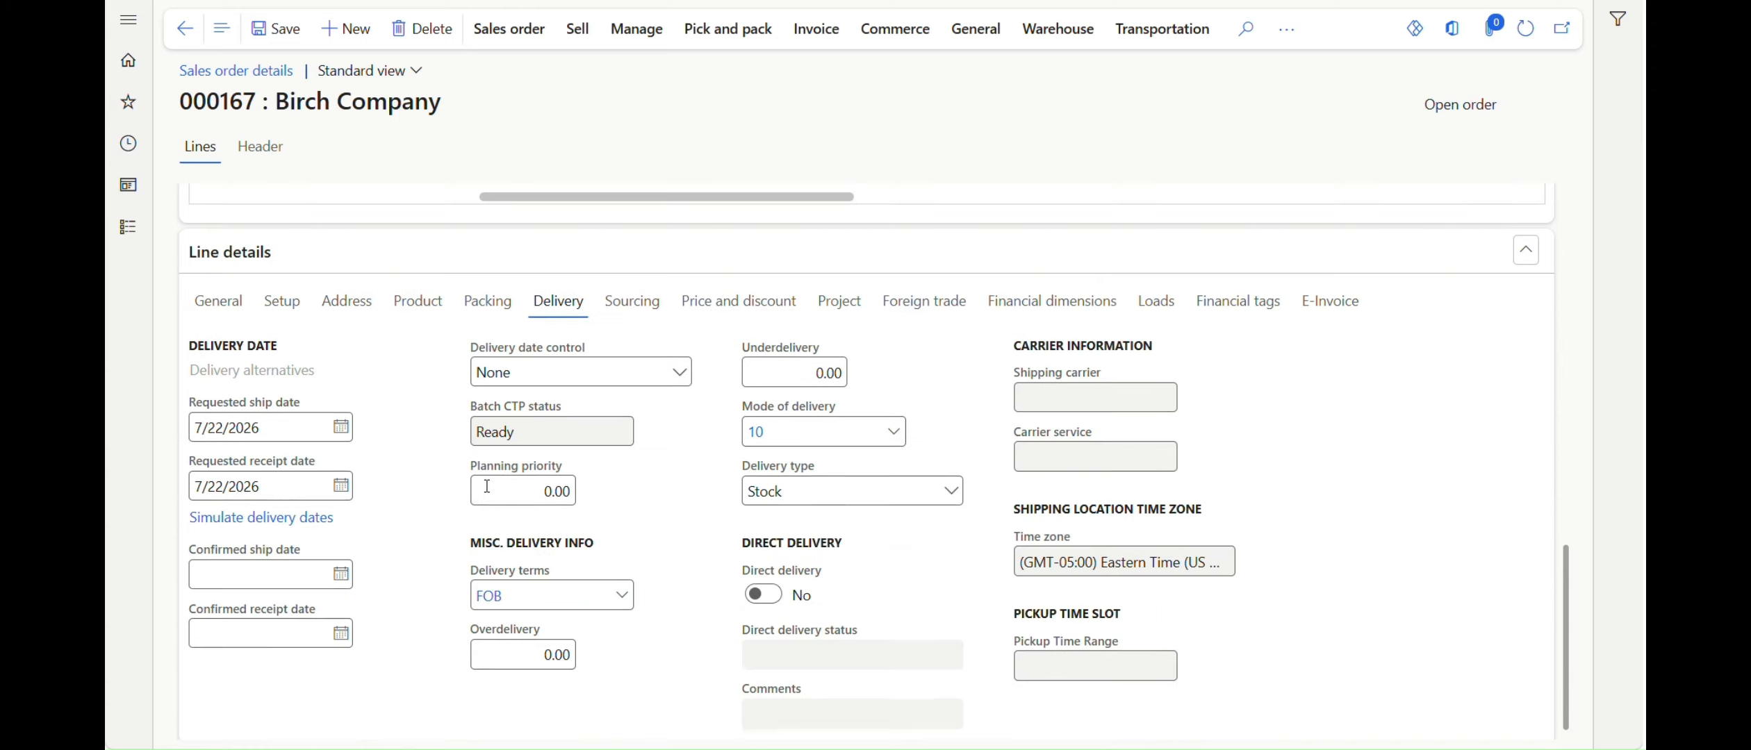
click(340, 424)
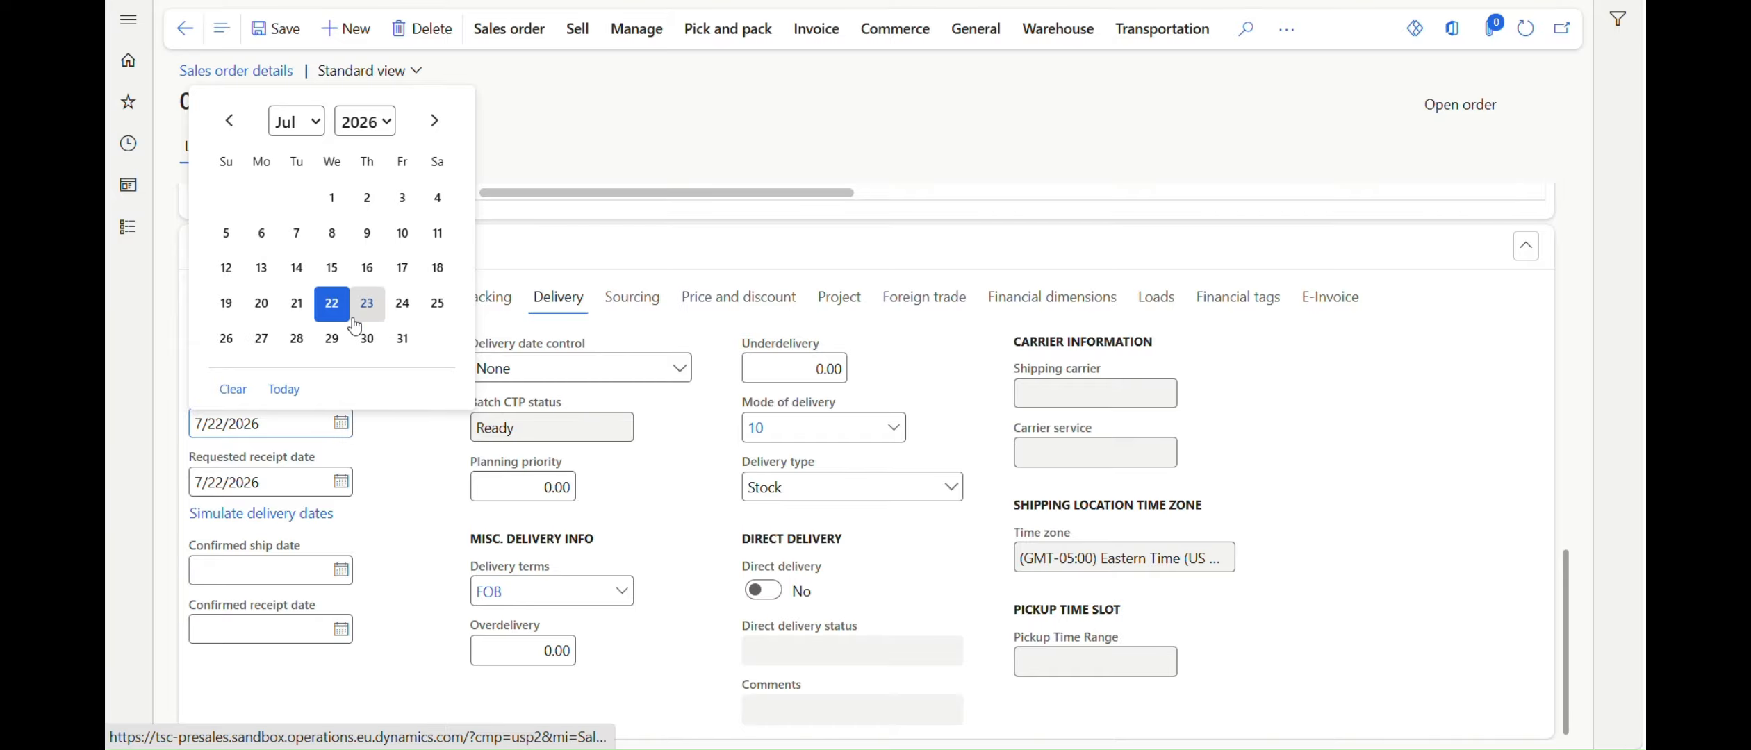
click(433, 121)
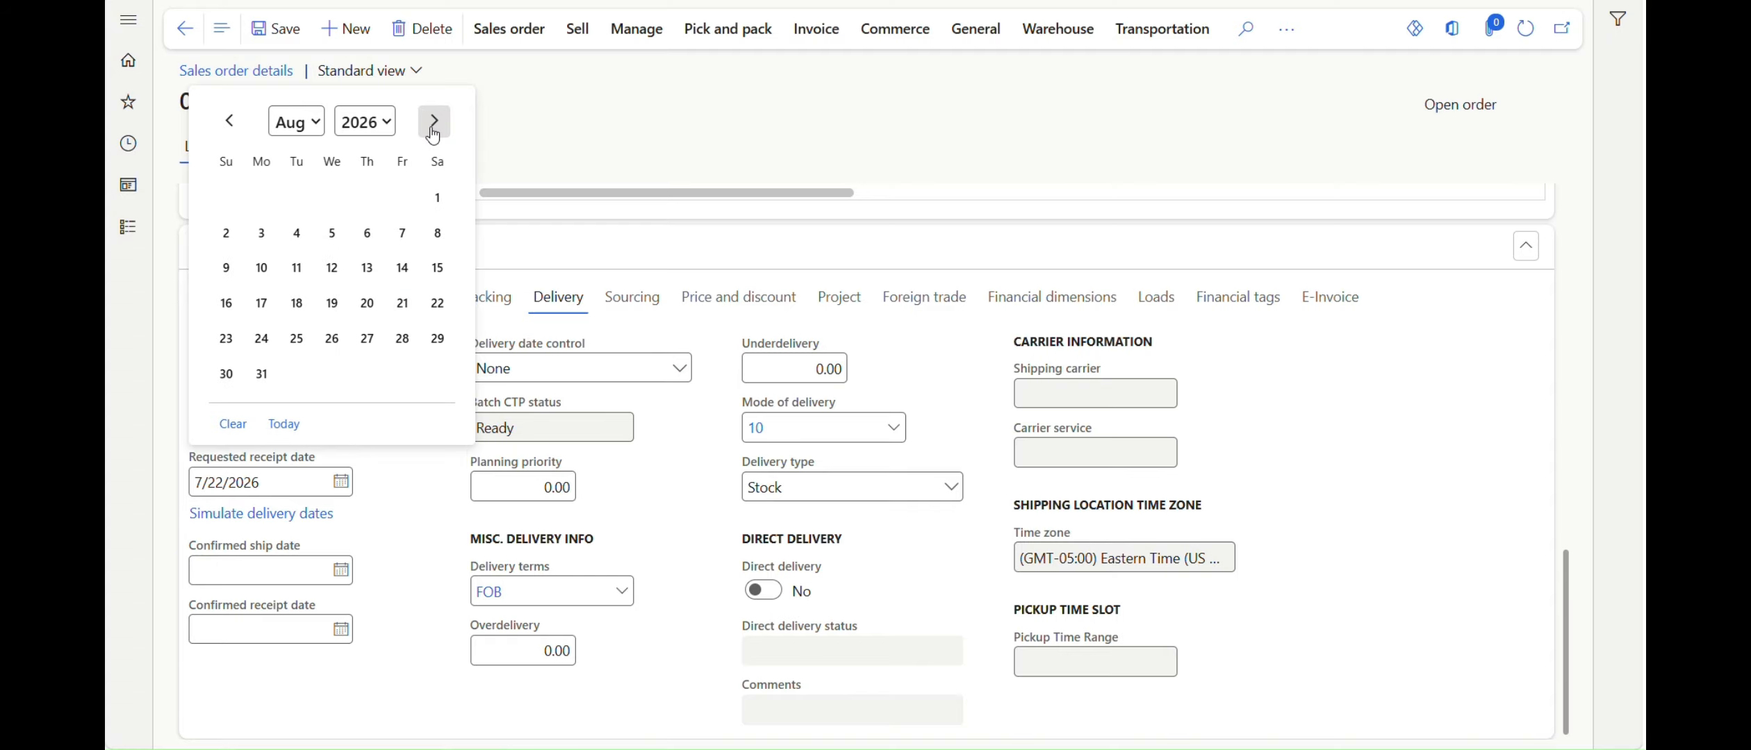
click(336, 238)
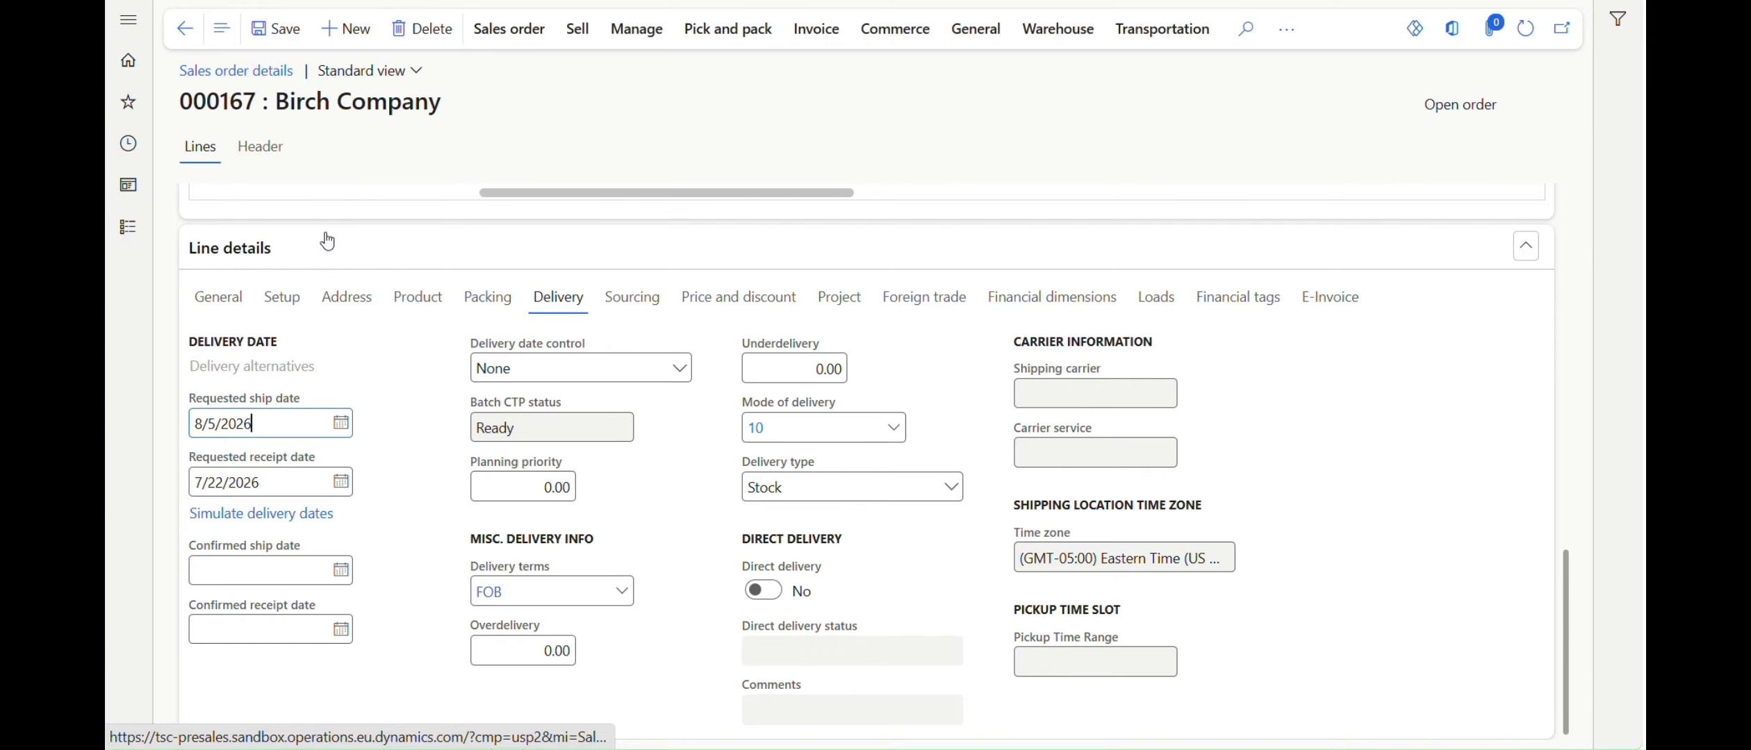
click(282, 33)
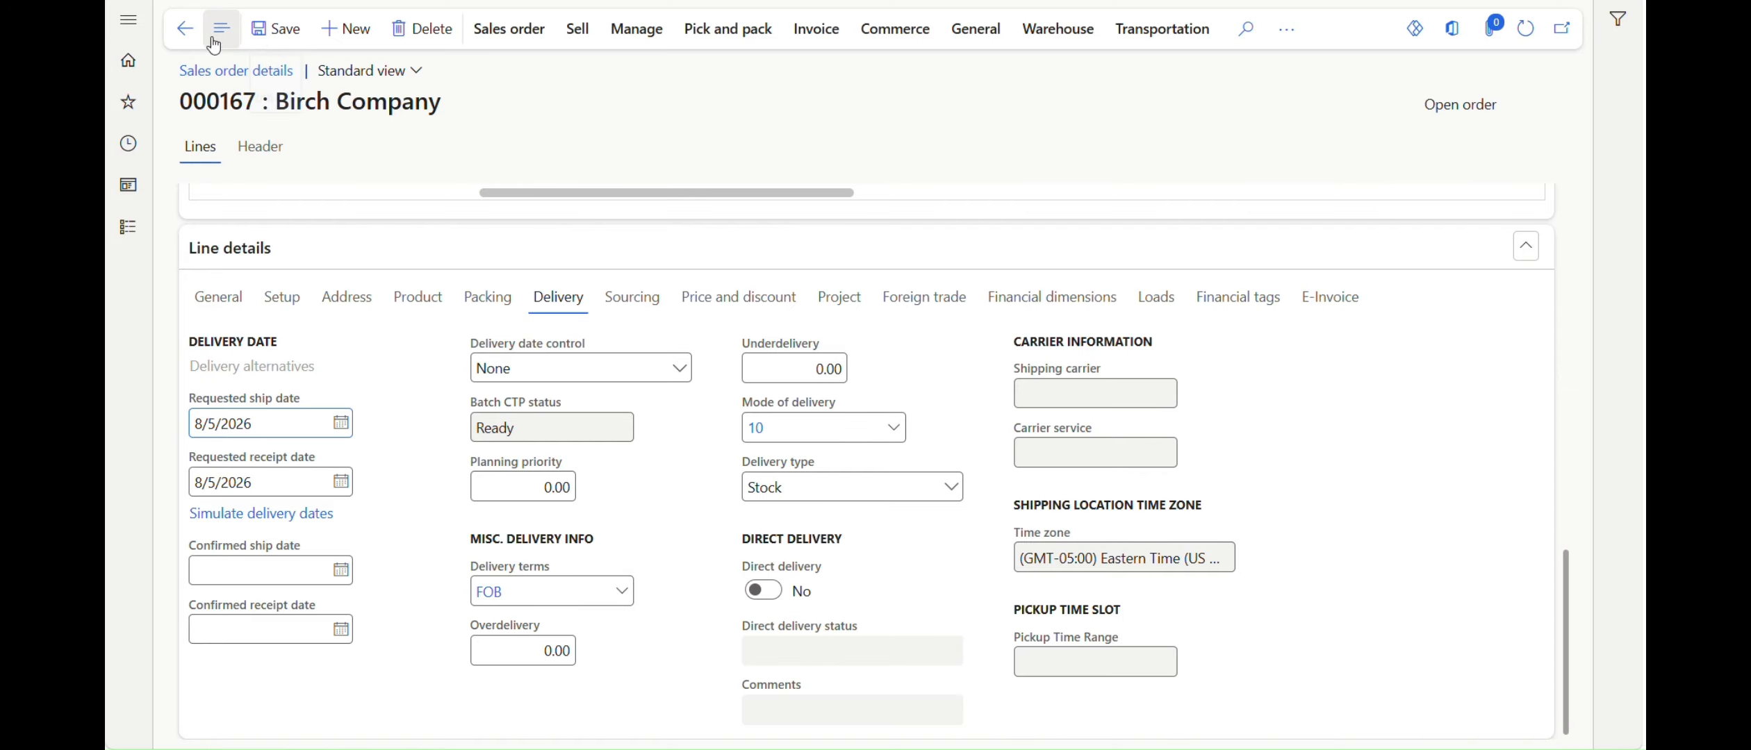
Leave the sales order and rerun master planning for item M6007 with MasterPlan
click(182, 31)
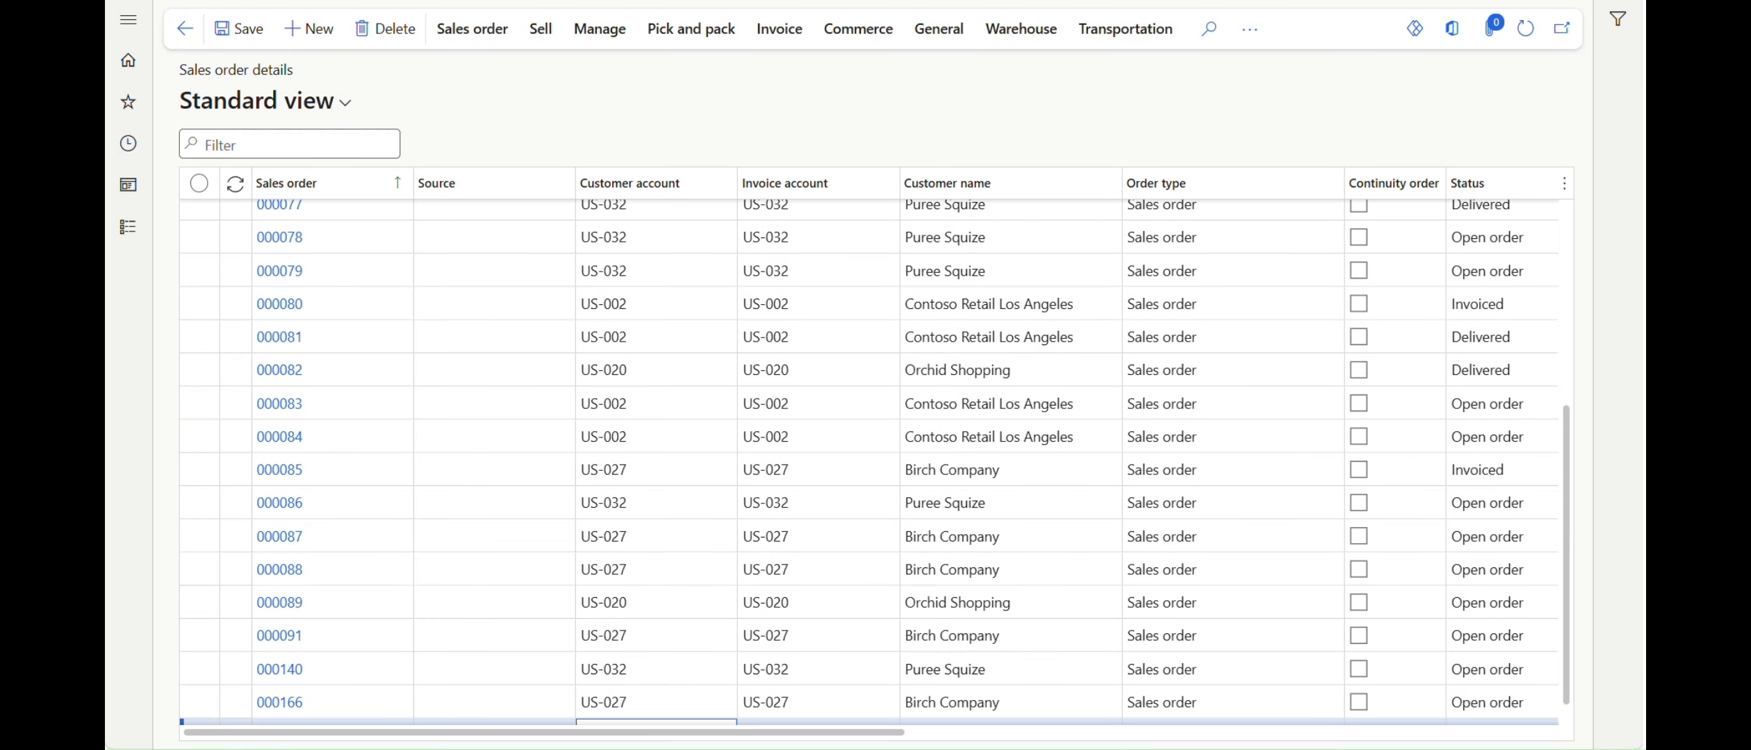
click(182, 30)
click(128, 20)
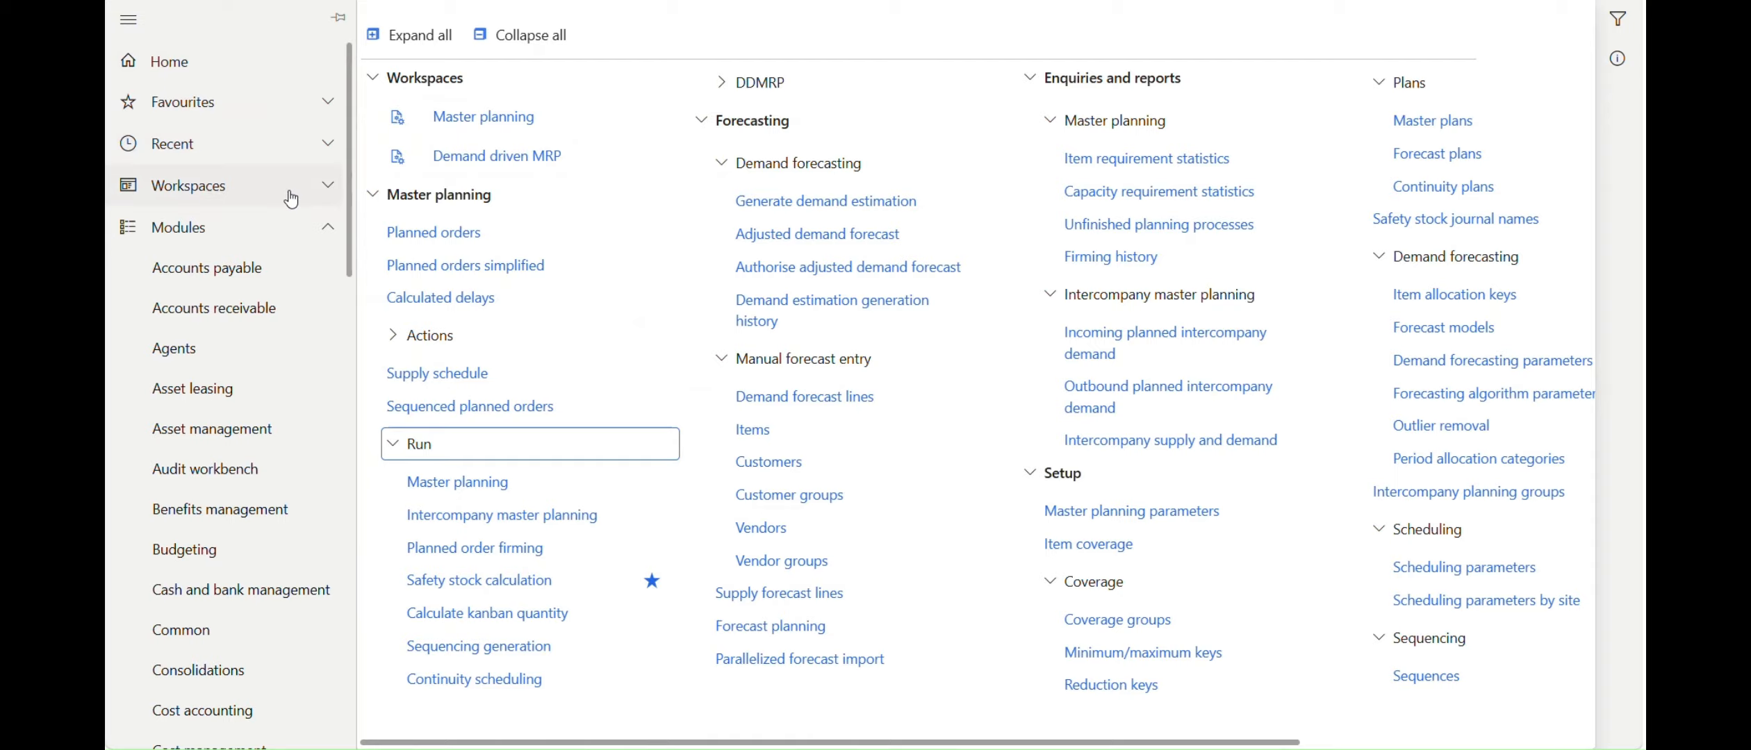
click(480, 487)
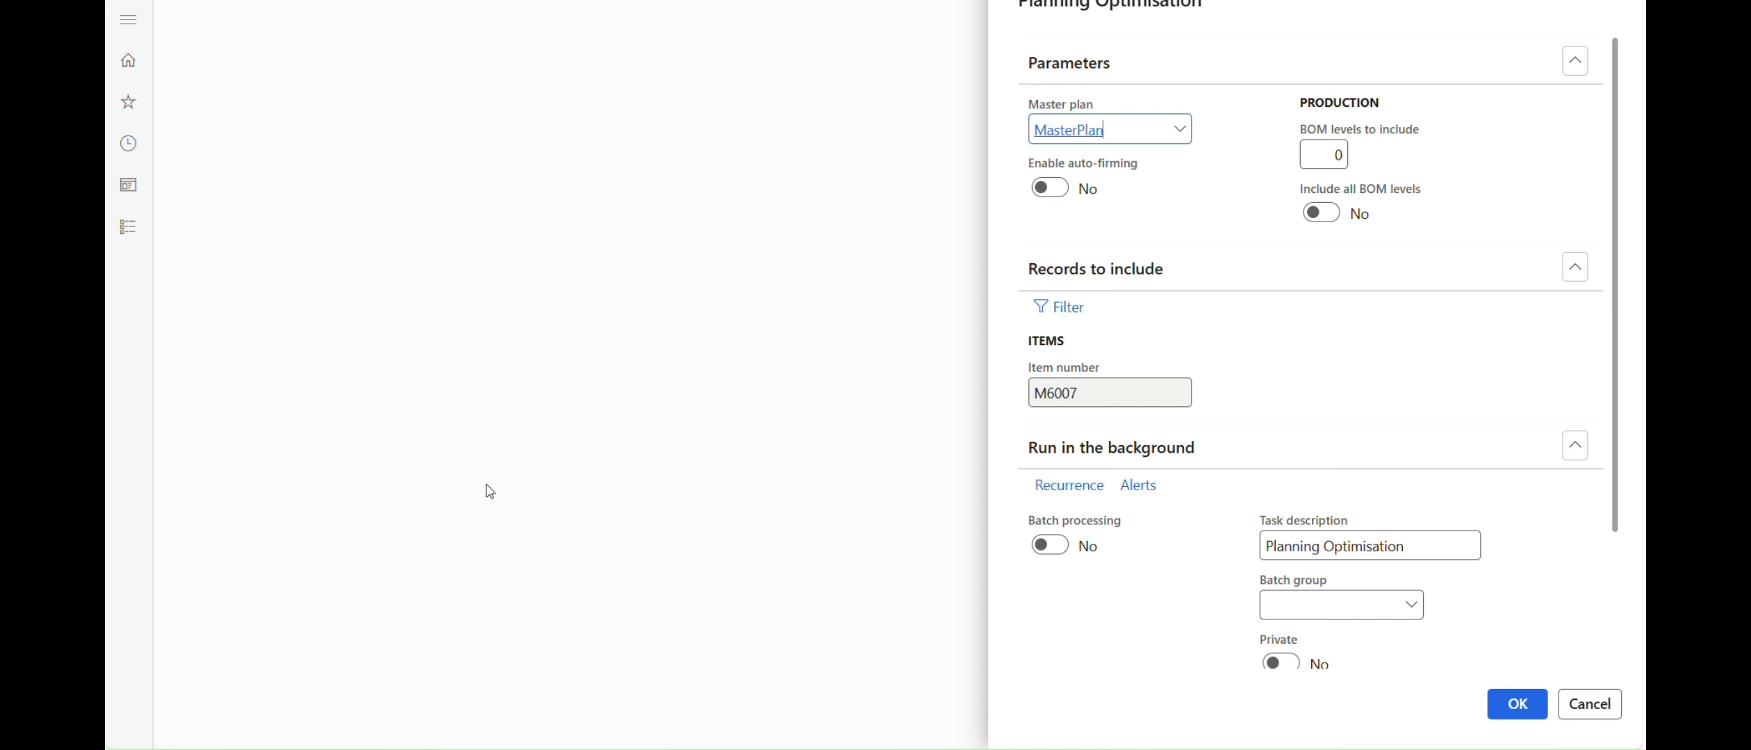
click(1517, 705)
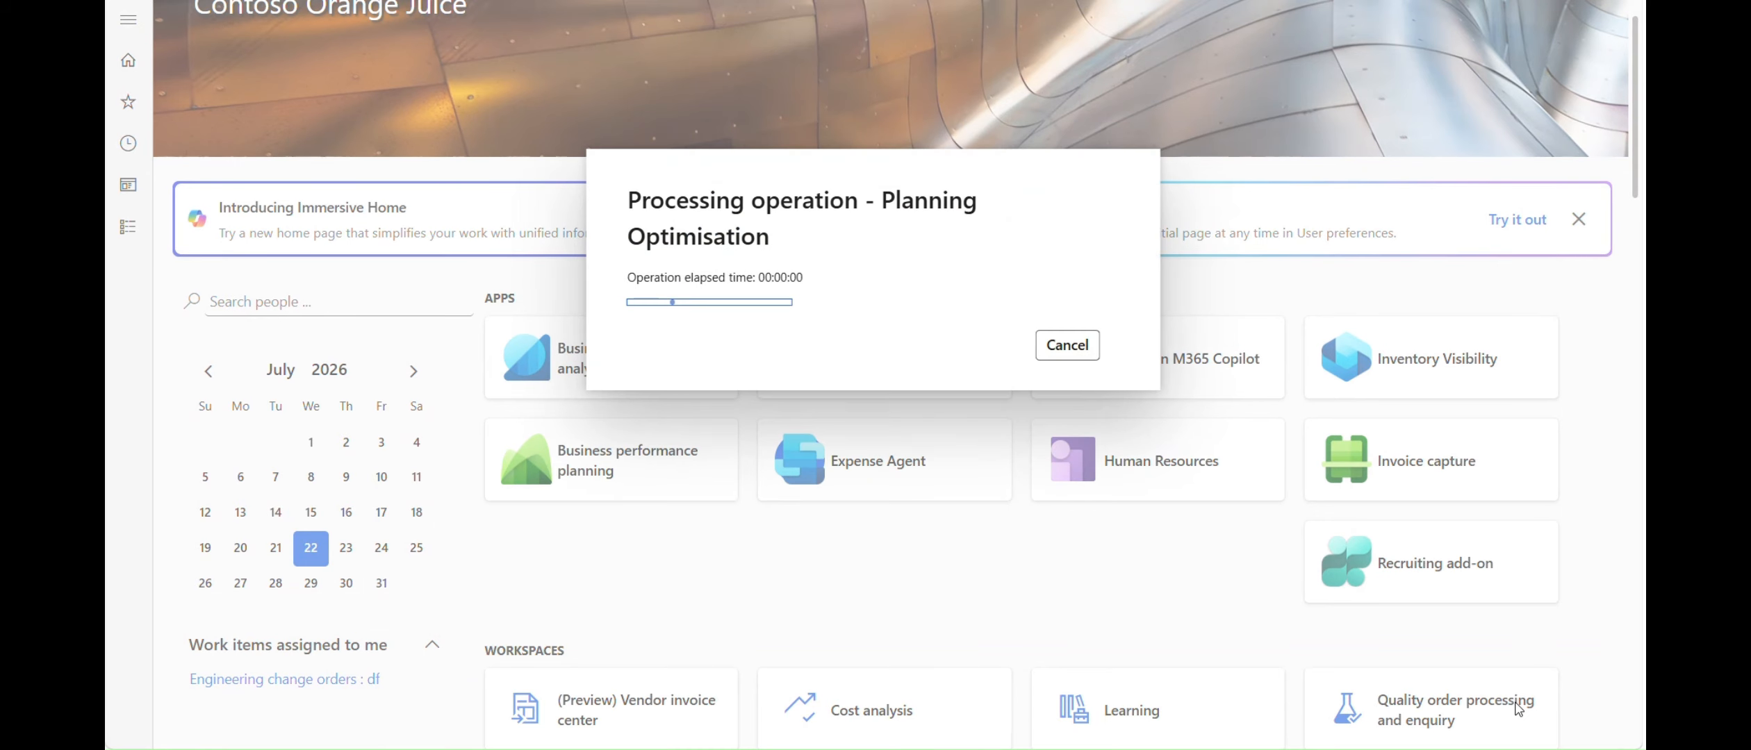
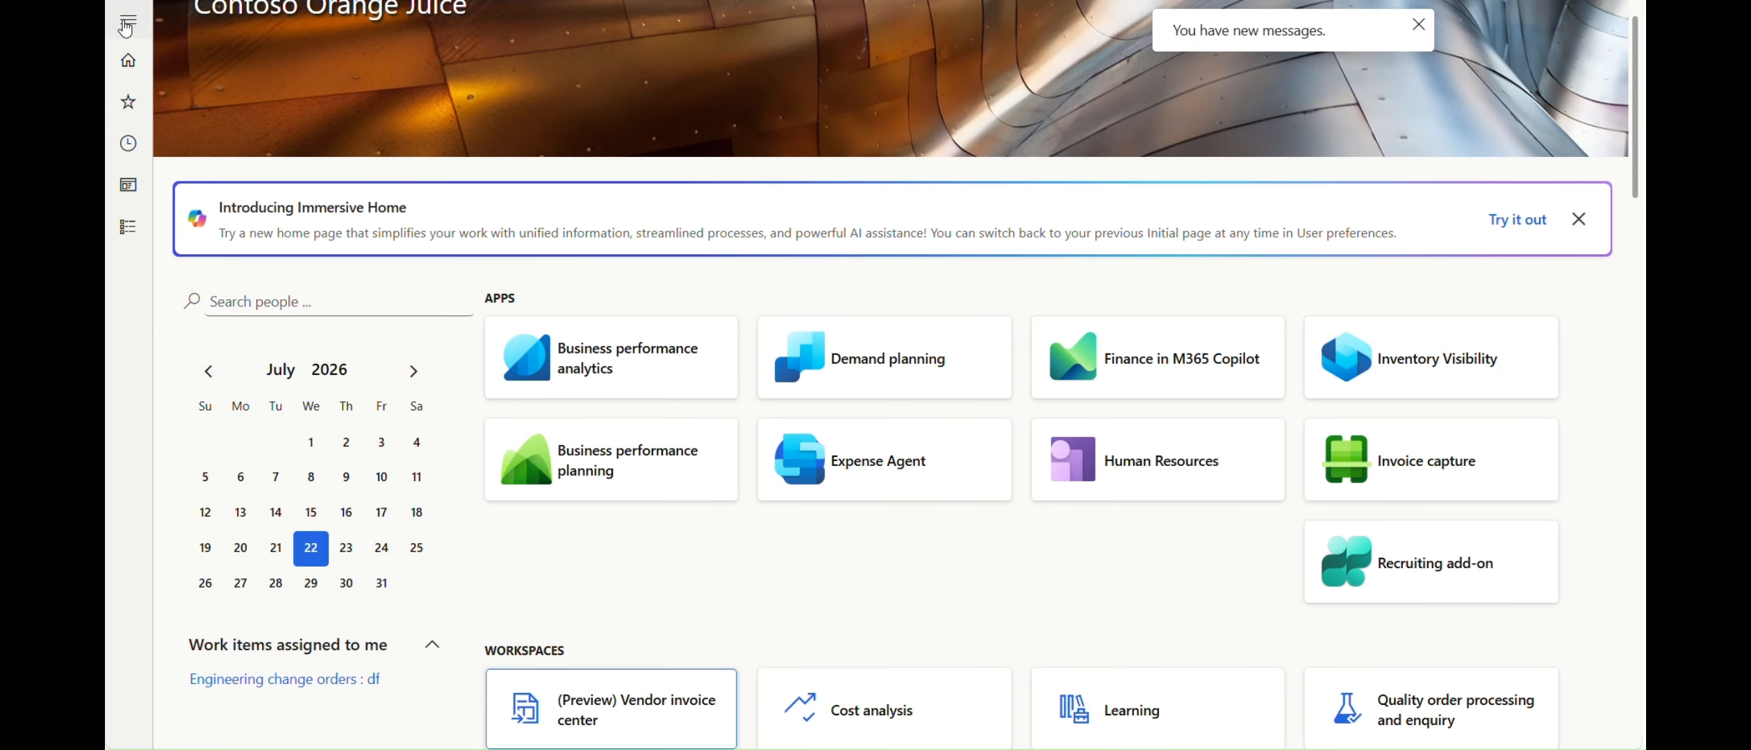
Open the planned orders list and check the order, delivery and requested dates of the 100, 120 and 130-unit Orange Juice planned purchase orders
click(127, 20)
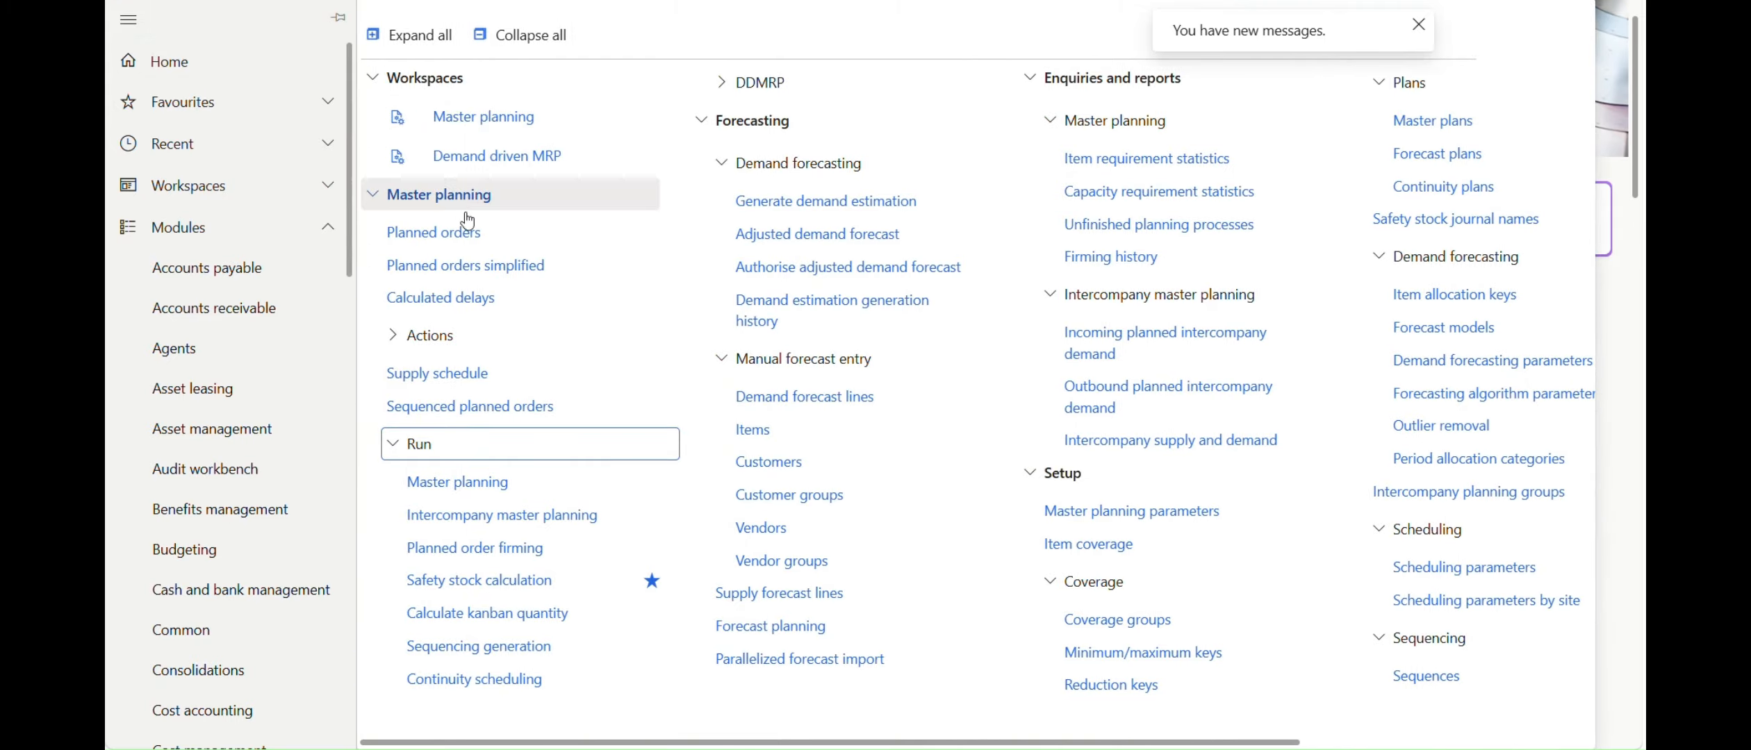
click(468, 223)
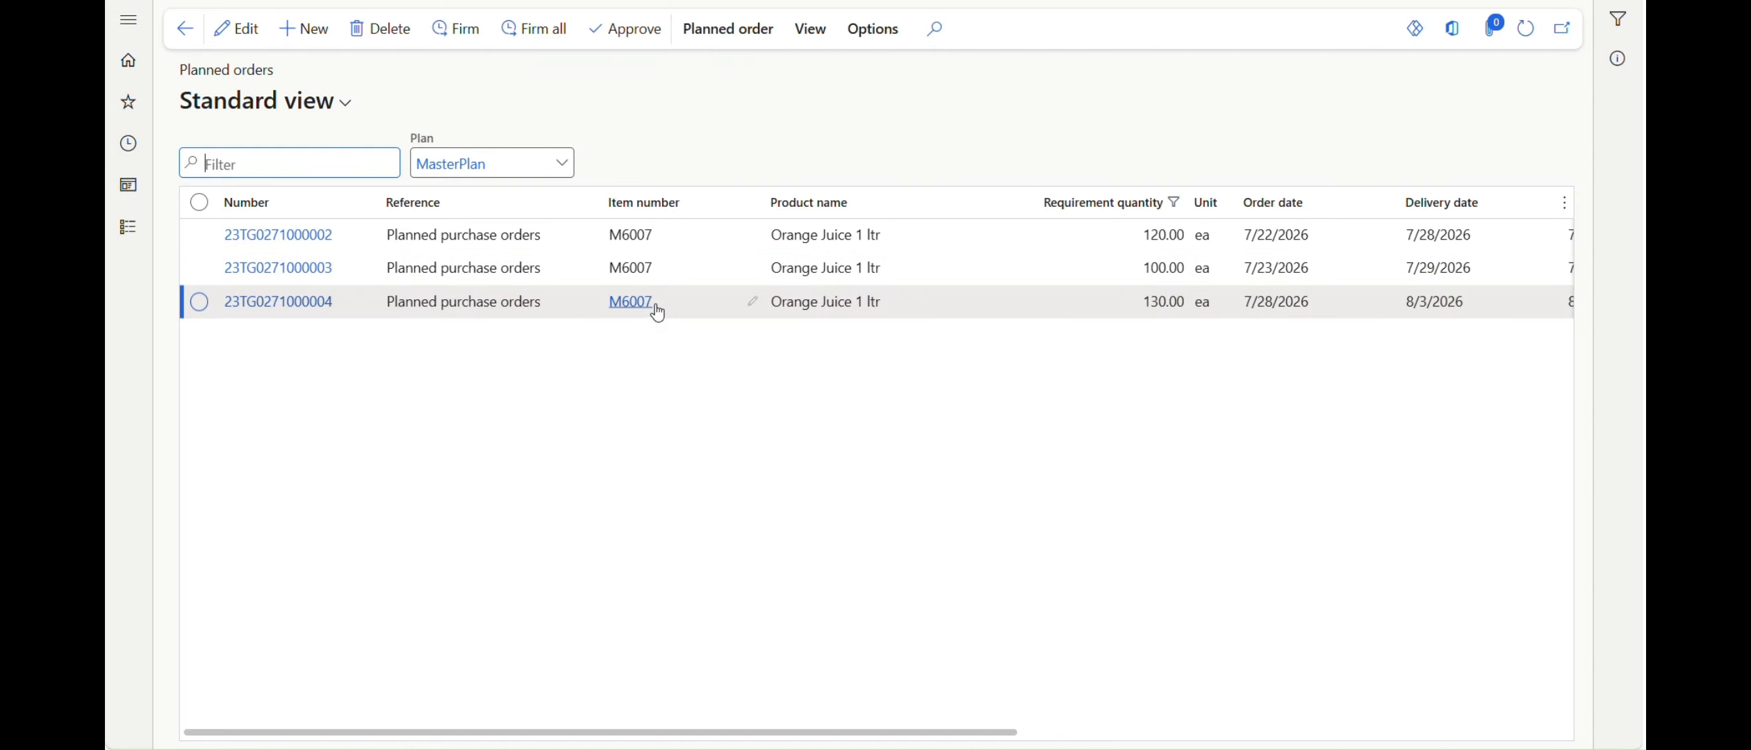
drag(979, 730, 1322, 729)
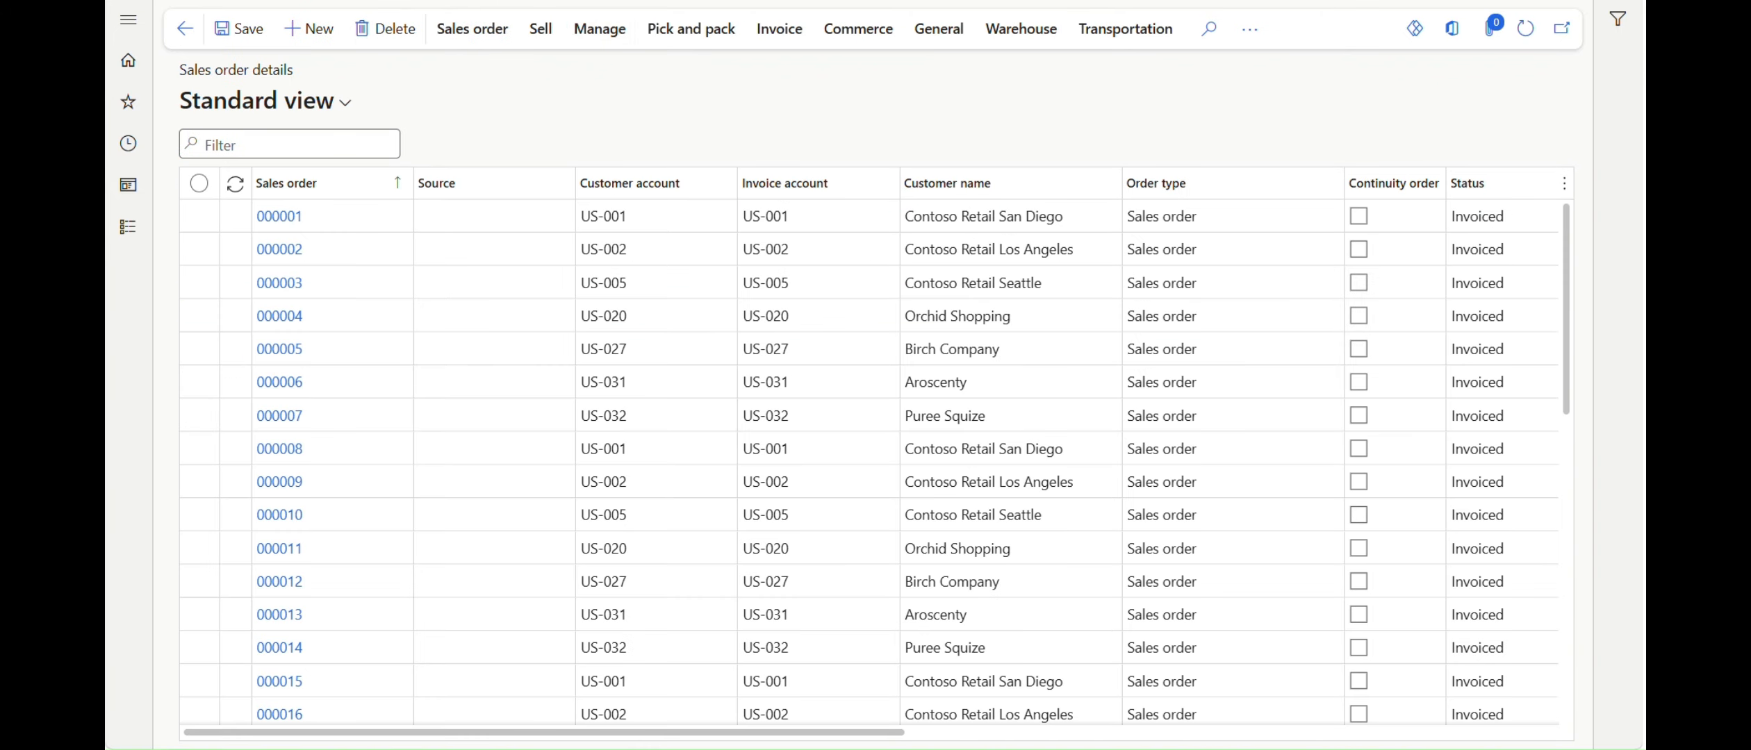
Open the default coverage group in Master planning for editing and set its coverage code to Period
click(129, 19)
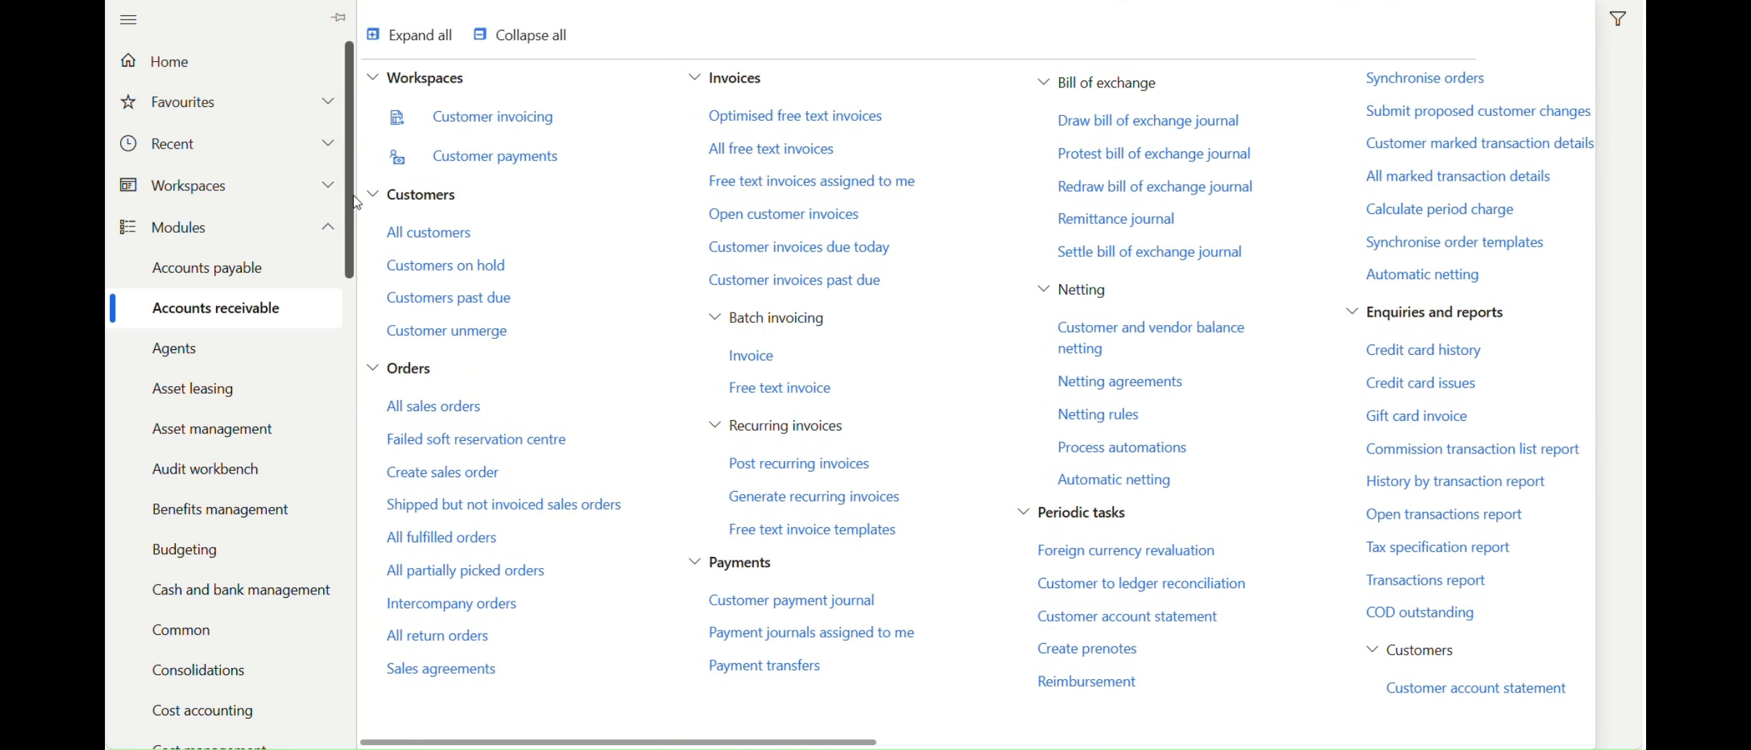
drag(351, 203, 428, 474)
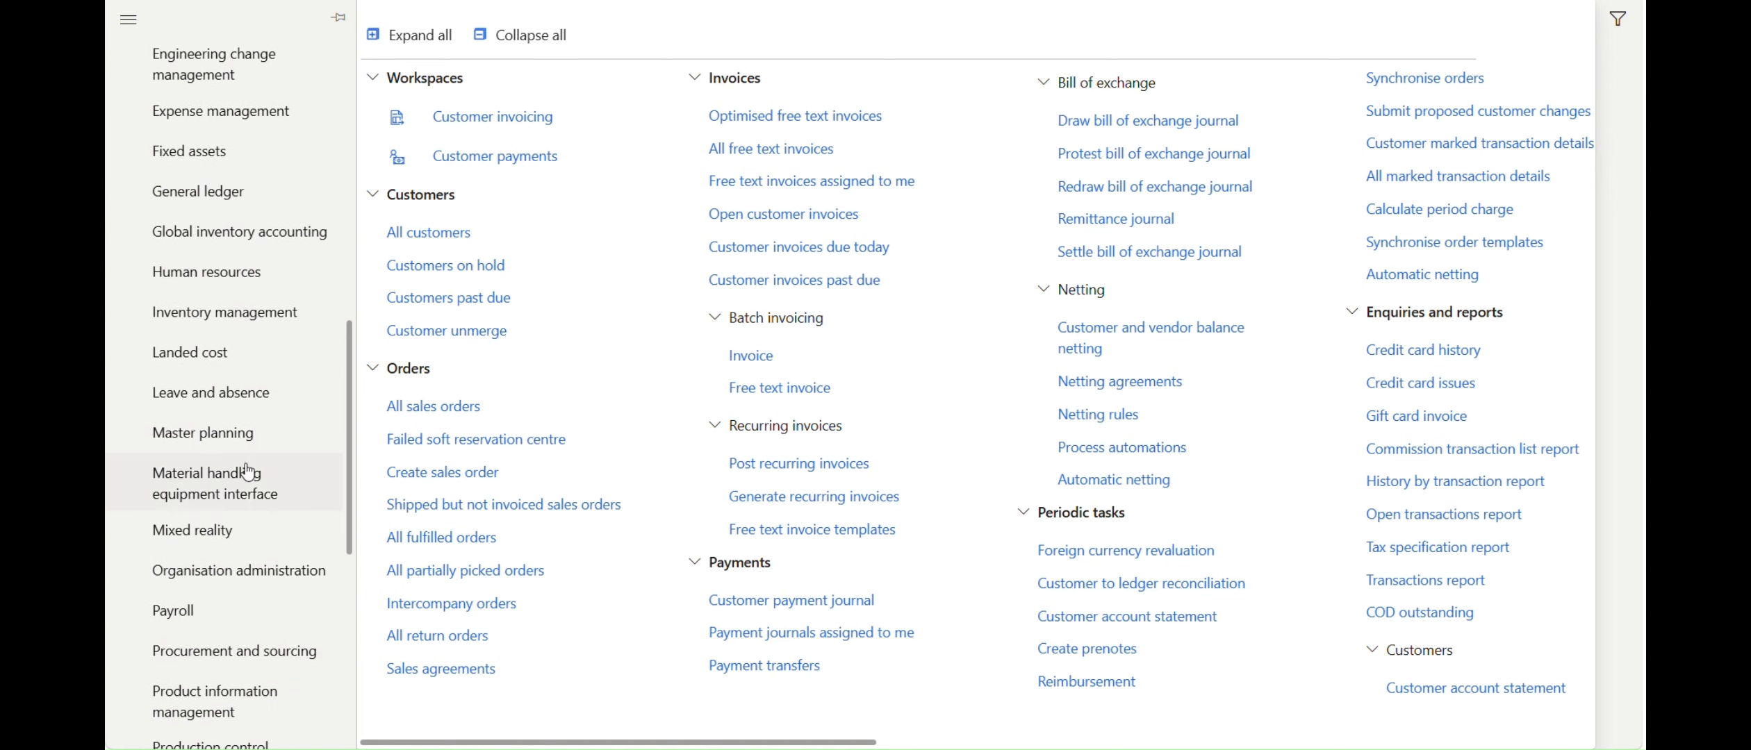
click(175, 445)
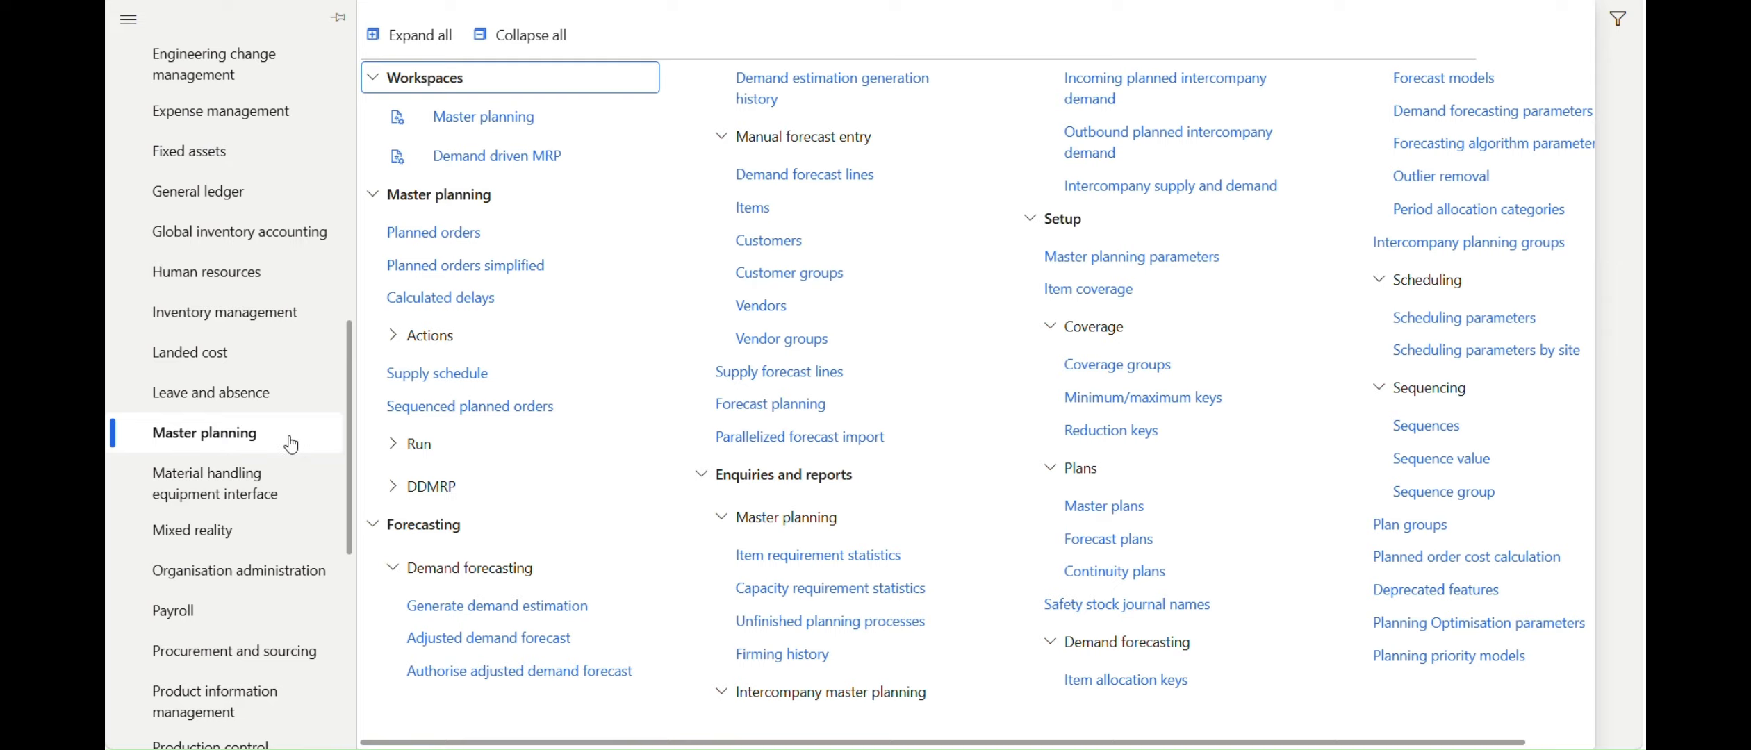
click(1215, 365)
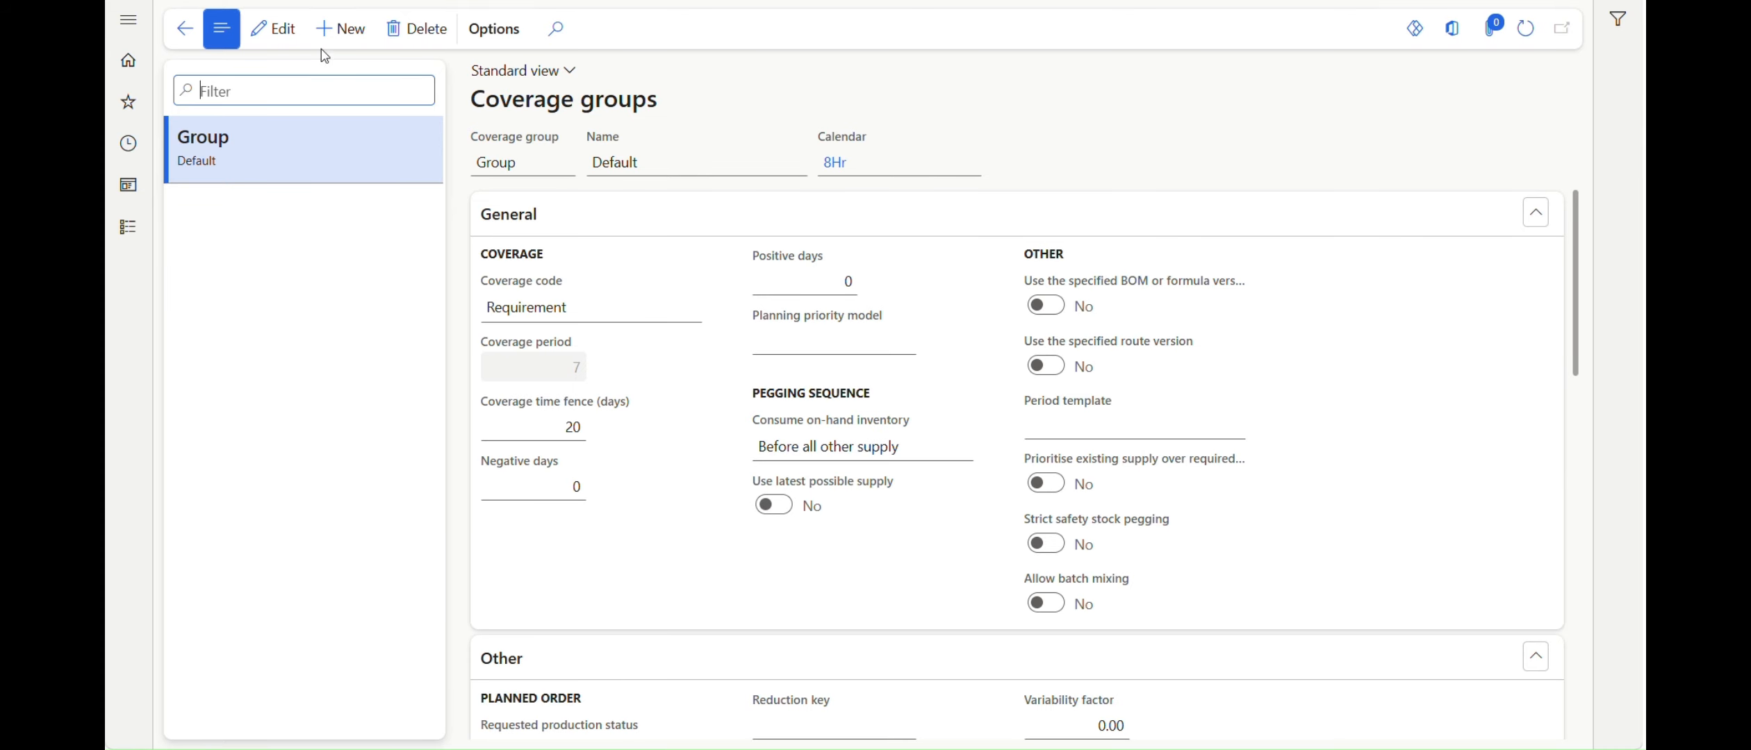
click(248, 33)
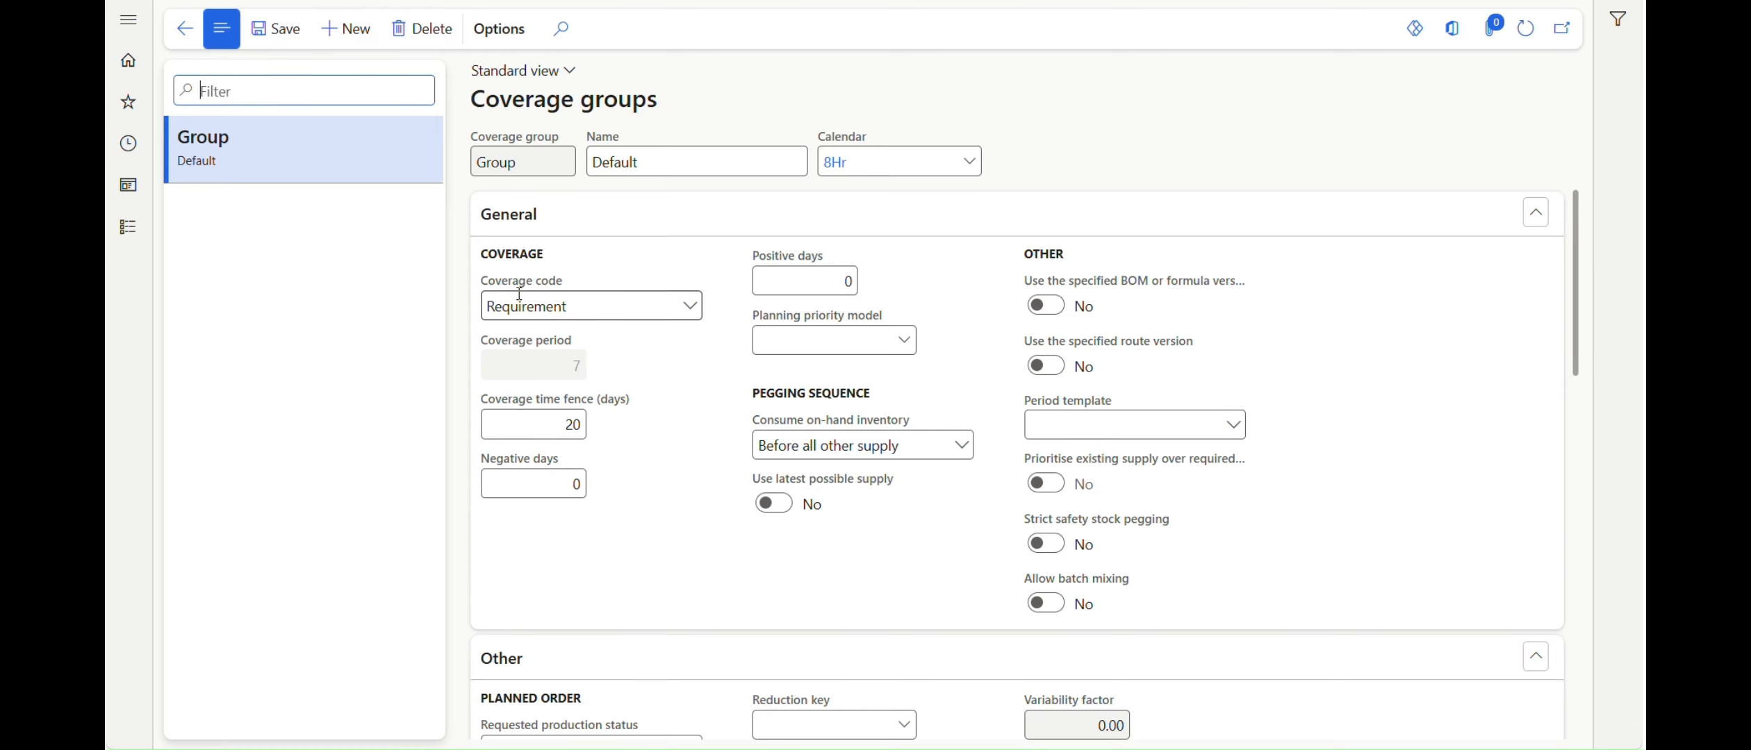
click(690, 313)
click(689, 311)
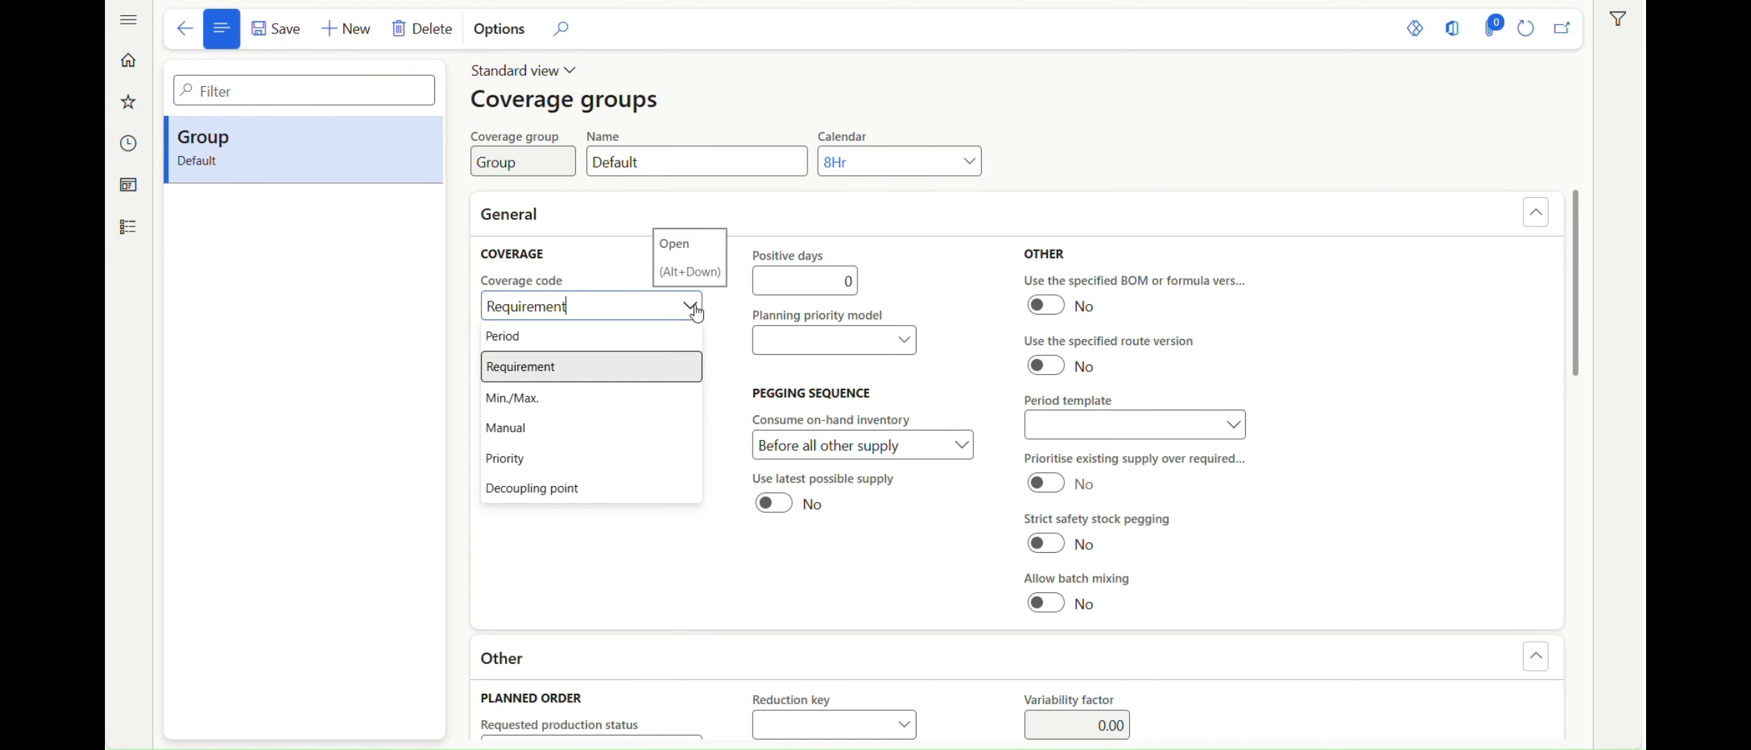
click(605, 334)
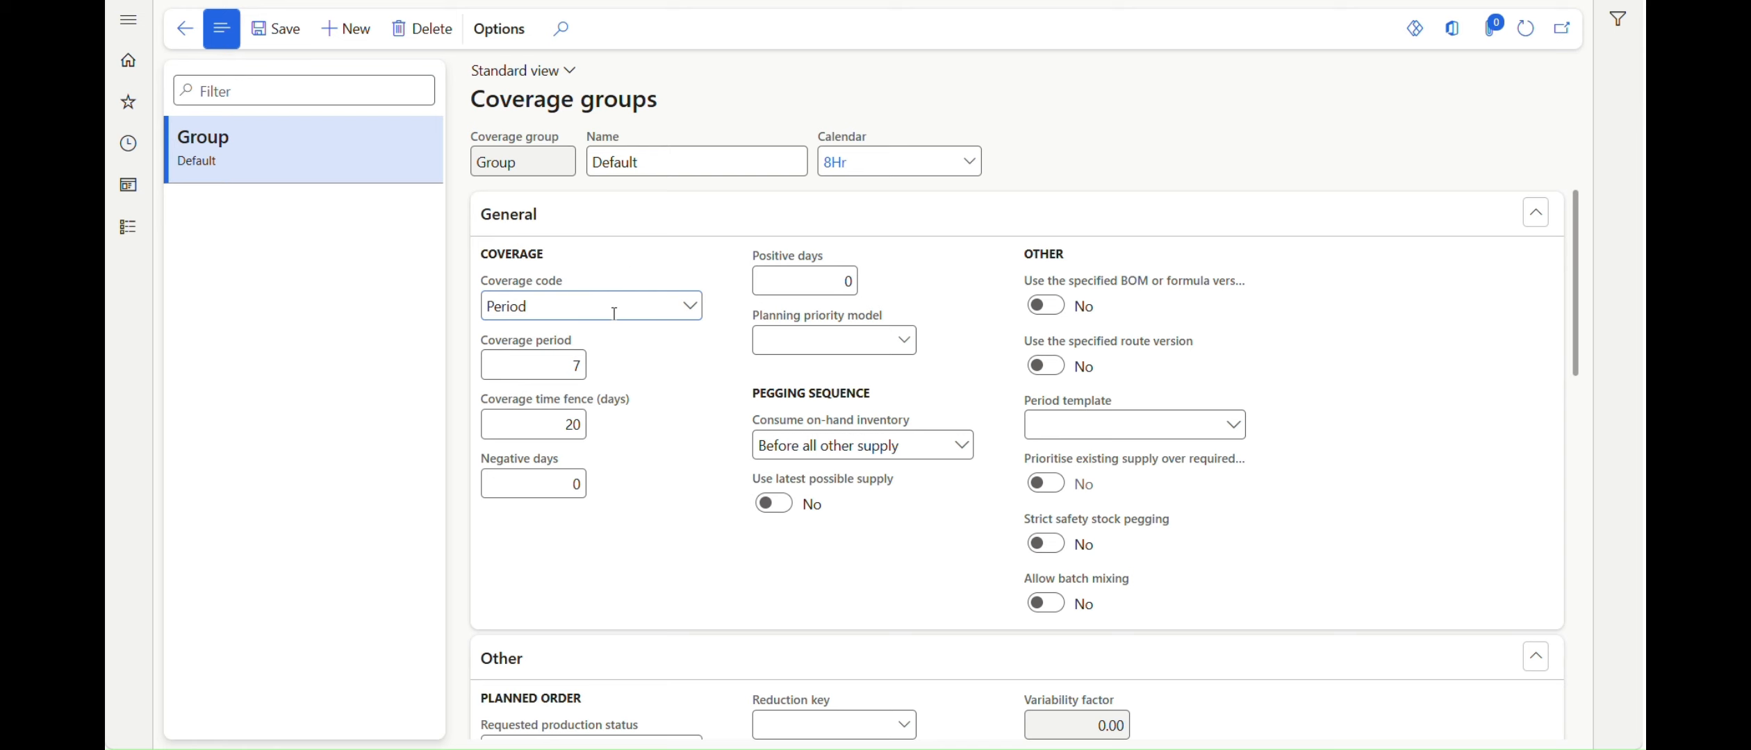
Set the default coverage group's coverage period to 12 days, checking the dates against the system calendar
click(544, 356)
text(5)
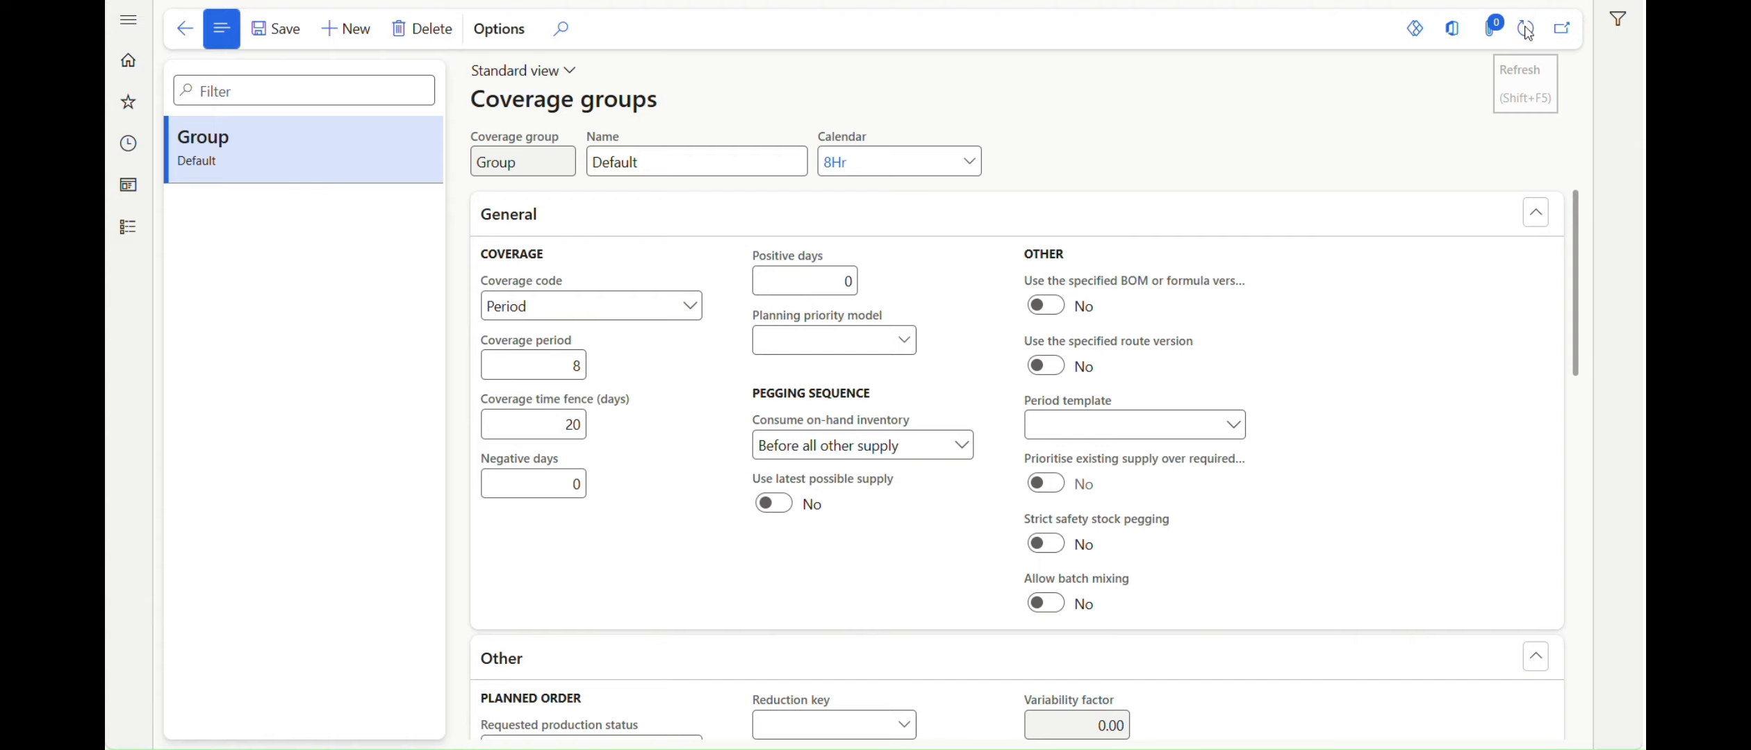
click(1615, 749)
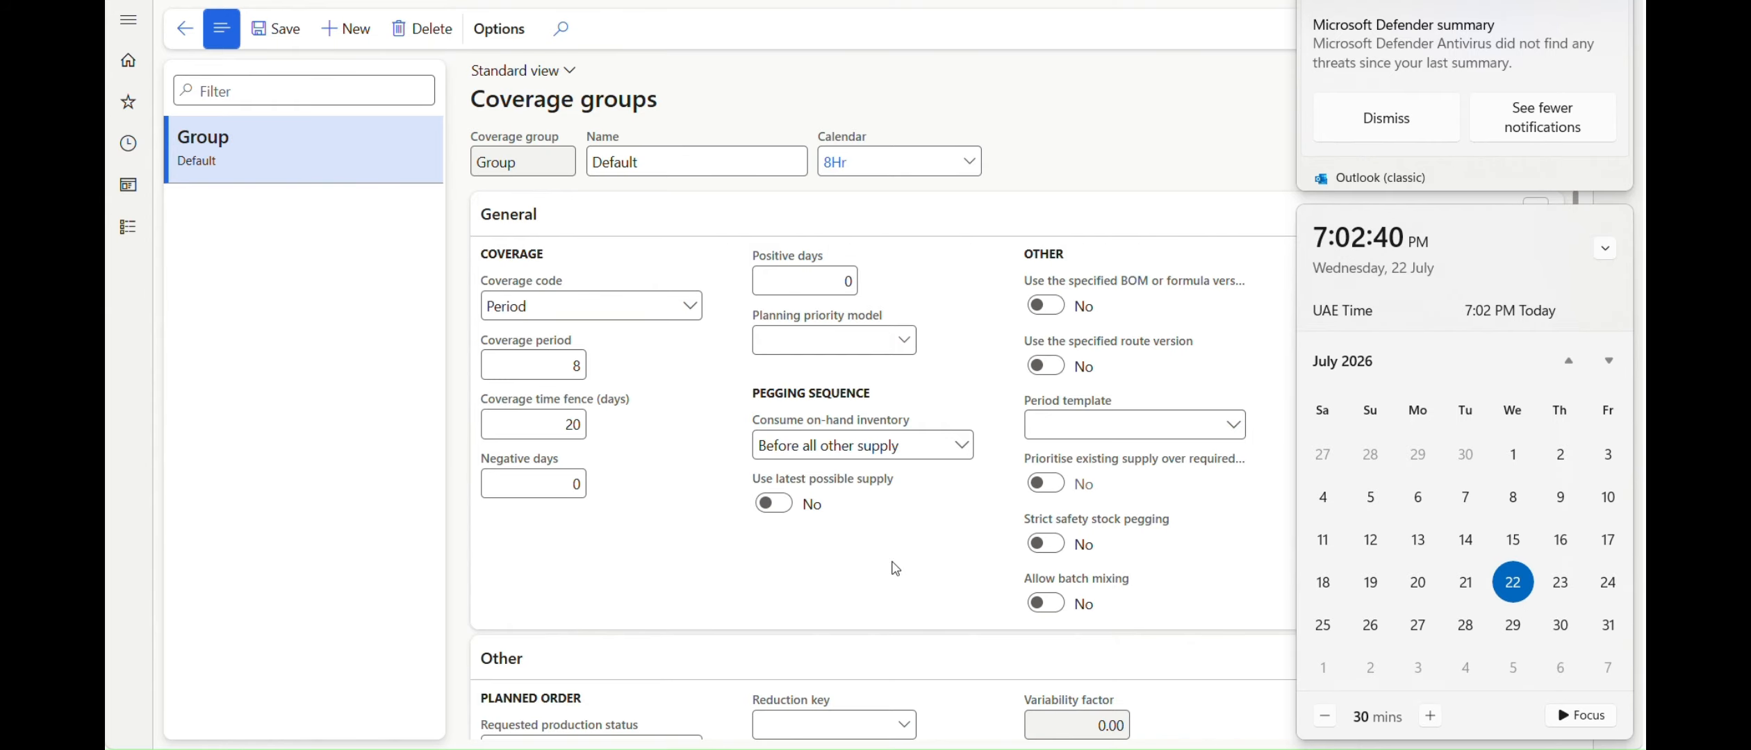
click(539, 372)
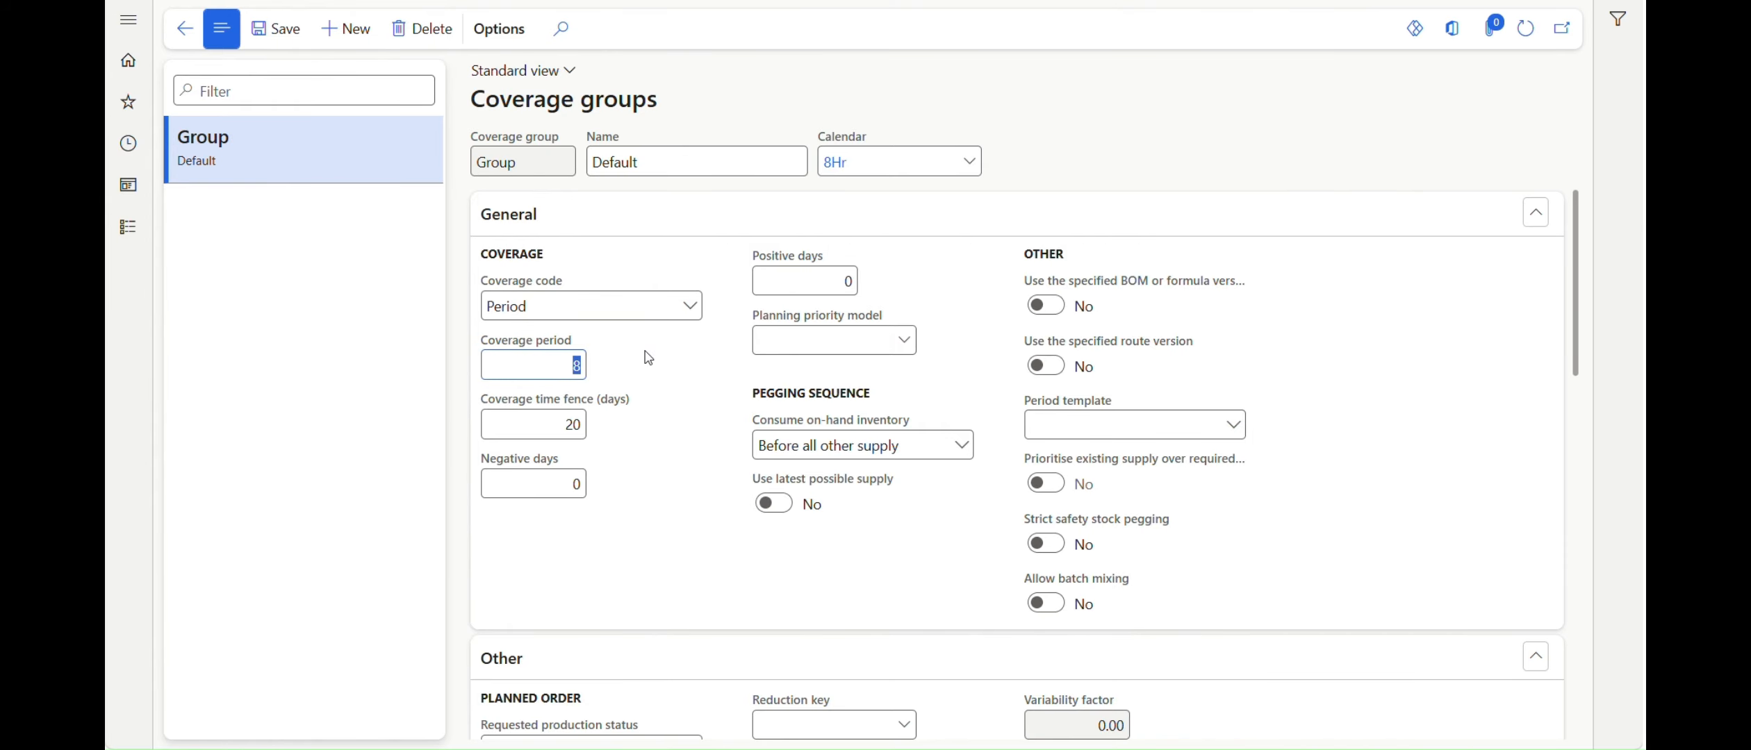
text(12)
click(1587, 749)
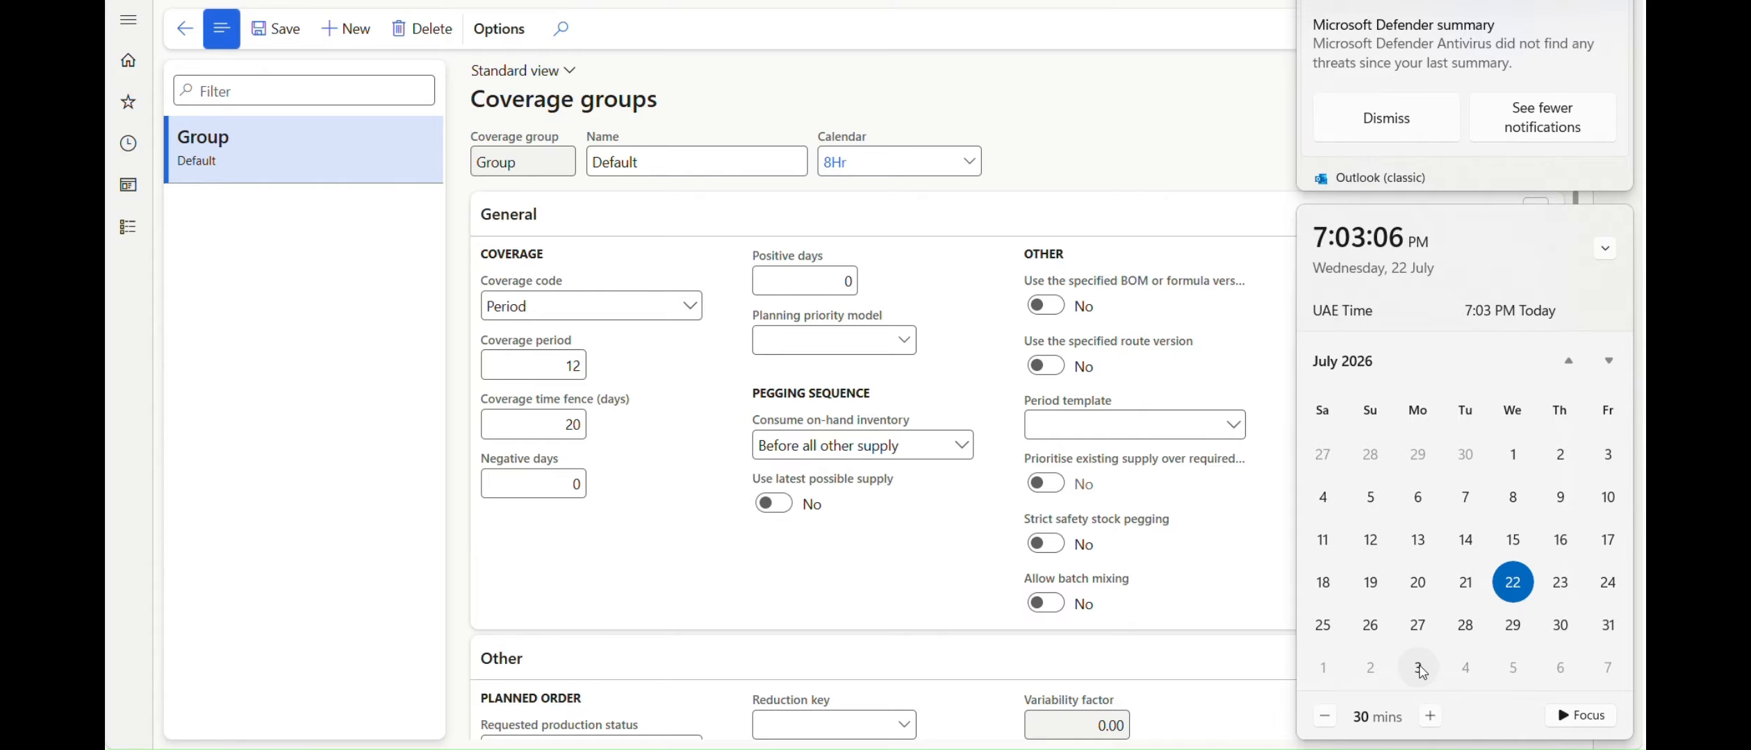
click(1185, 145)
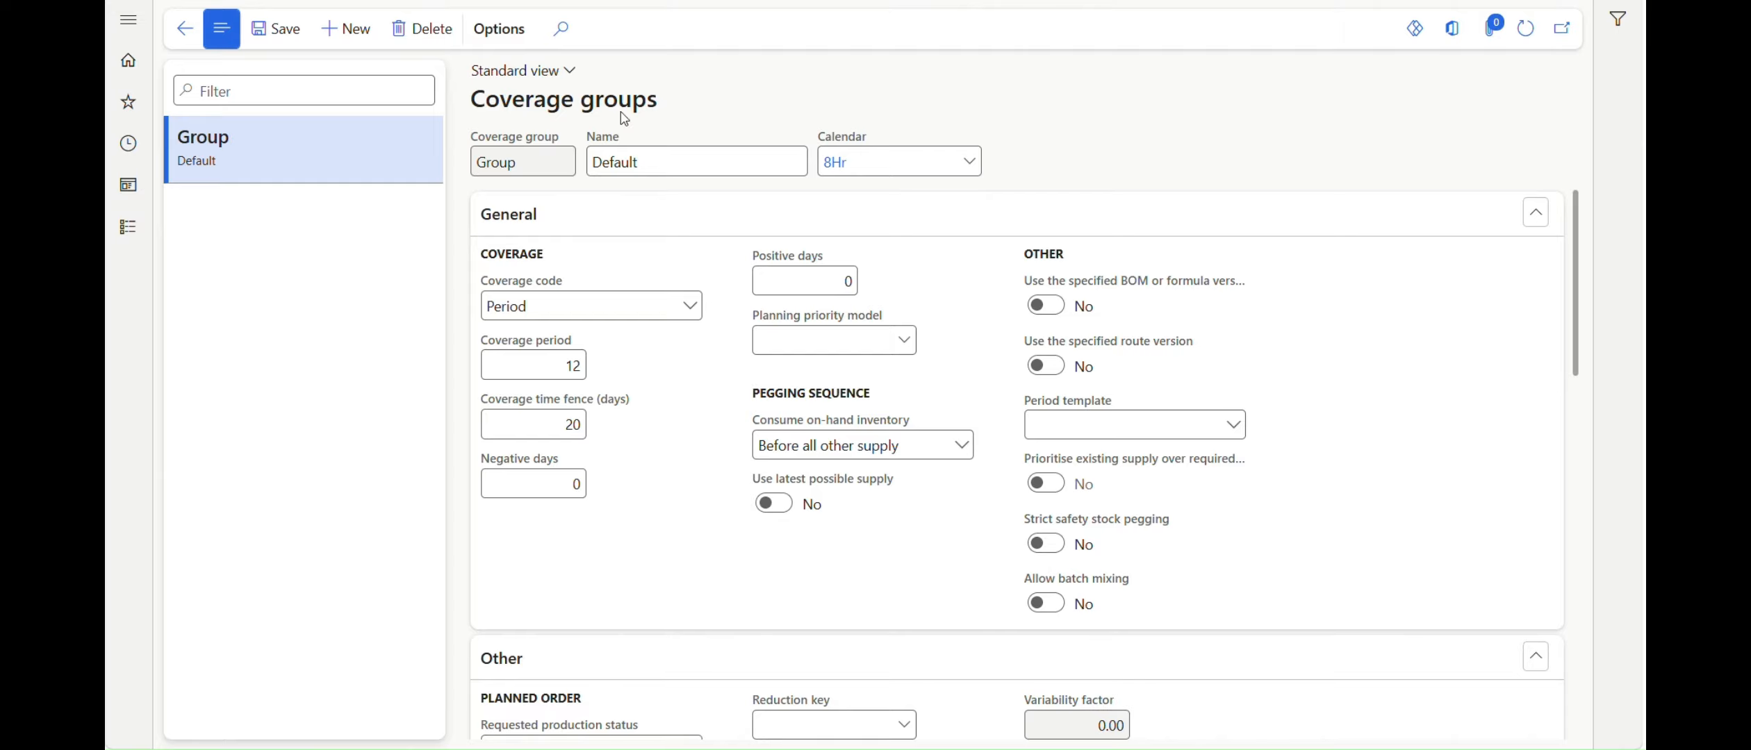
Leave the coverage groups and rerun master planning for item M6007 with MasterPlan
click(184, 28)
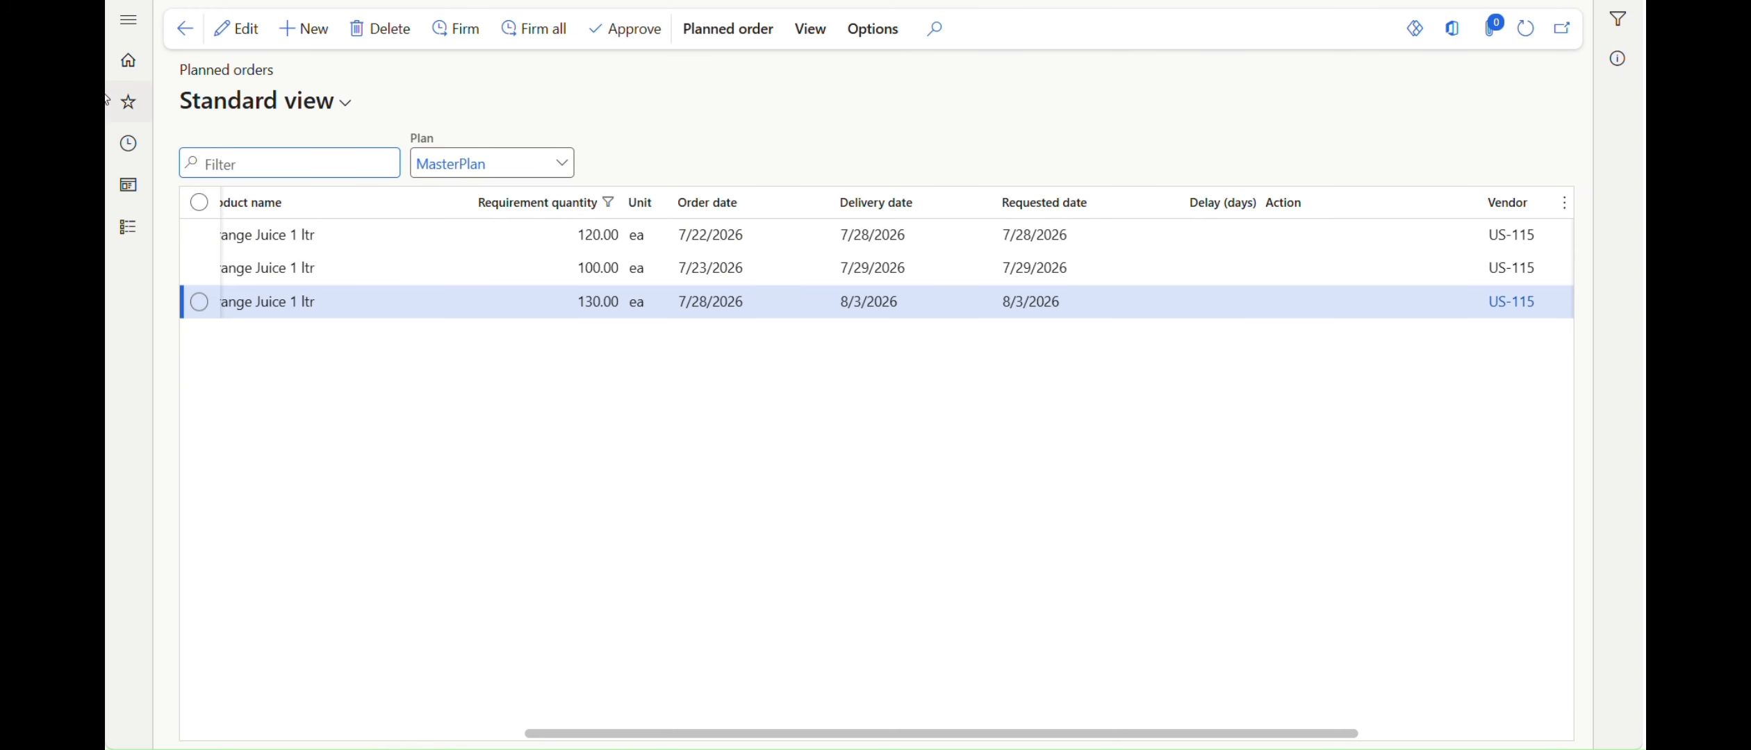
click(128, 21)
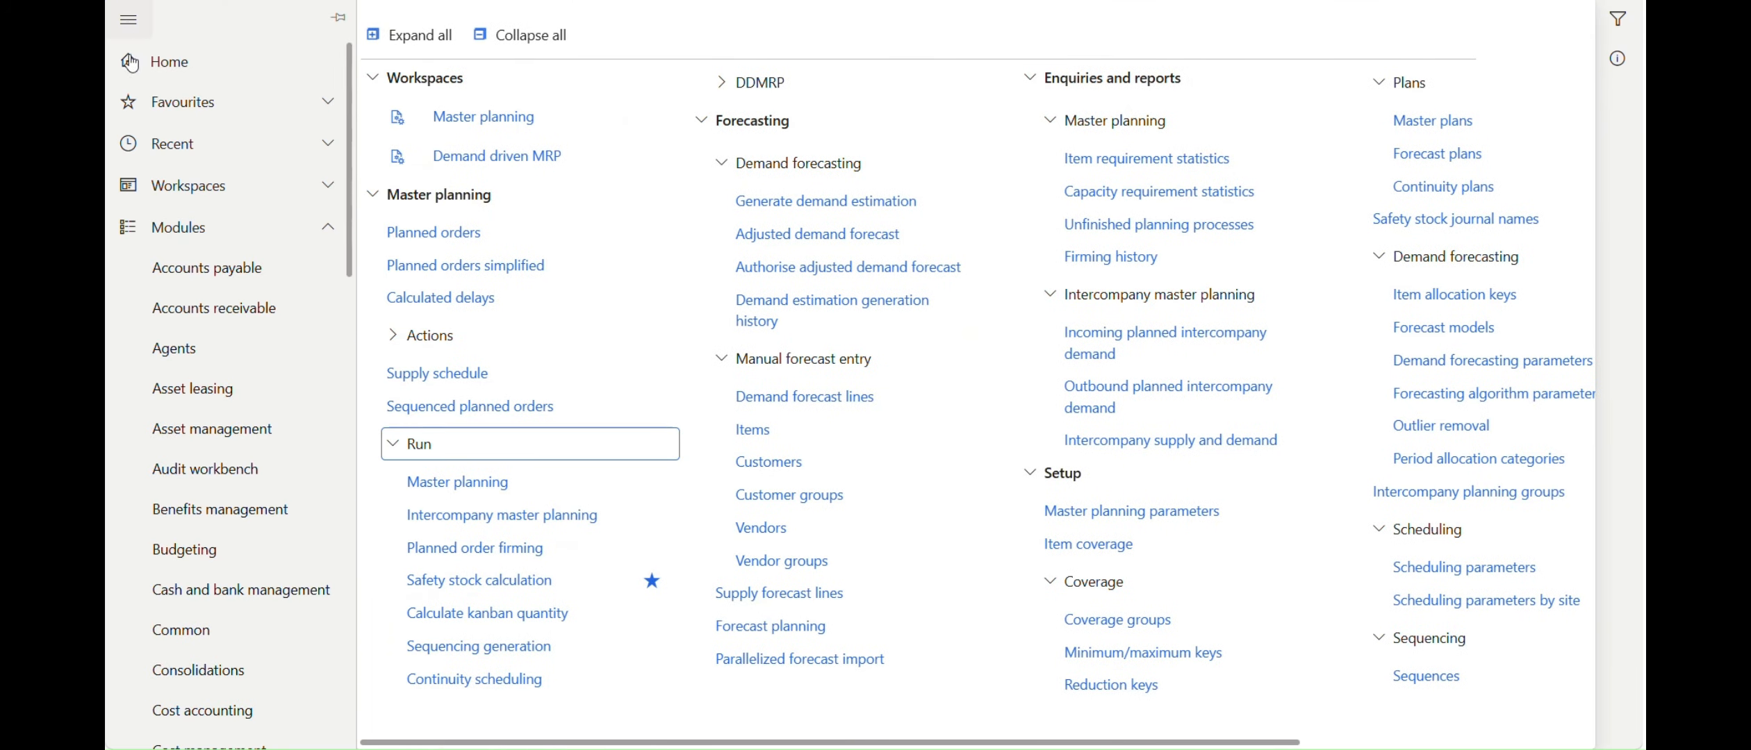
click(444, 486)
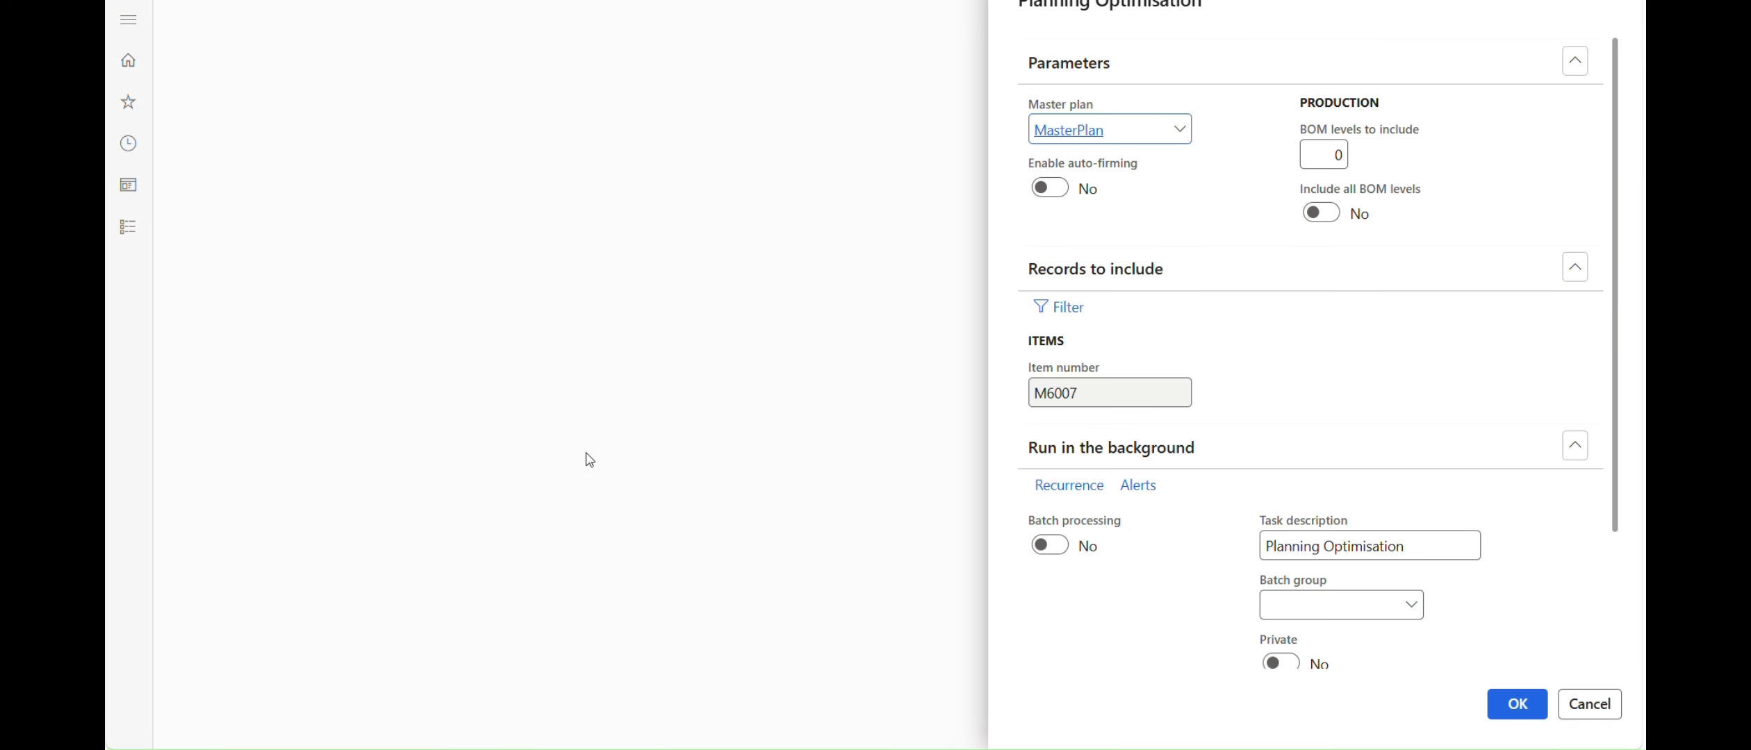
key(Escape)
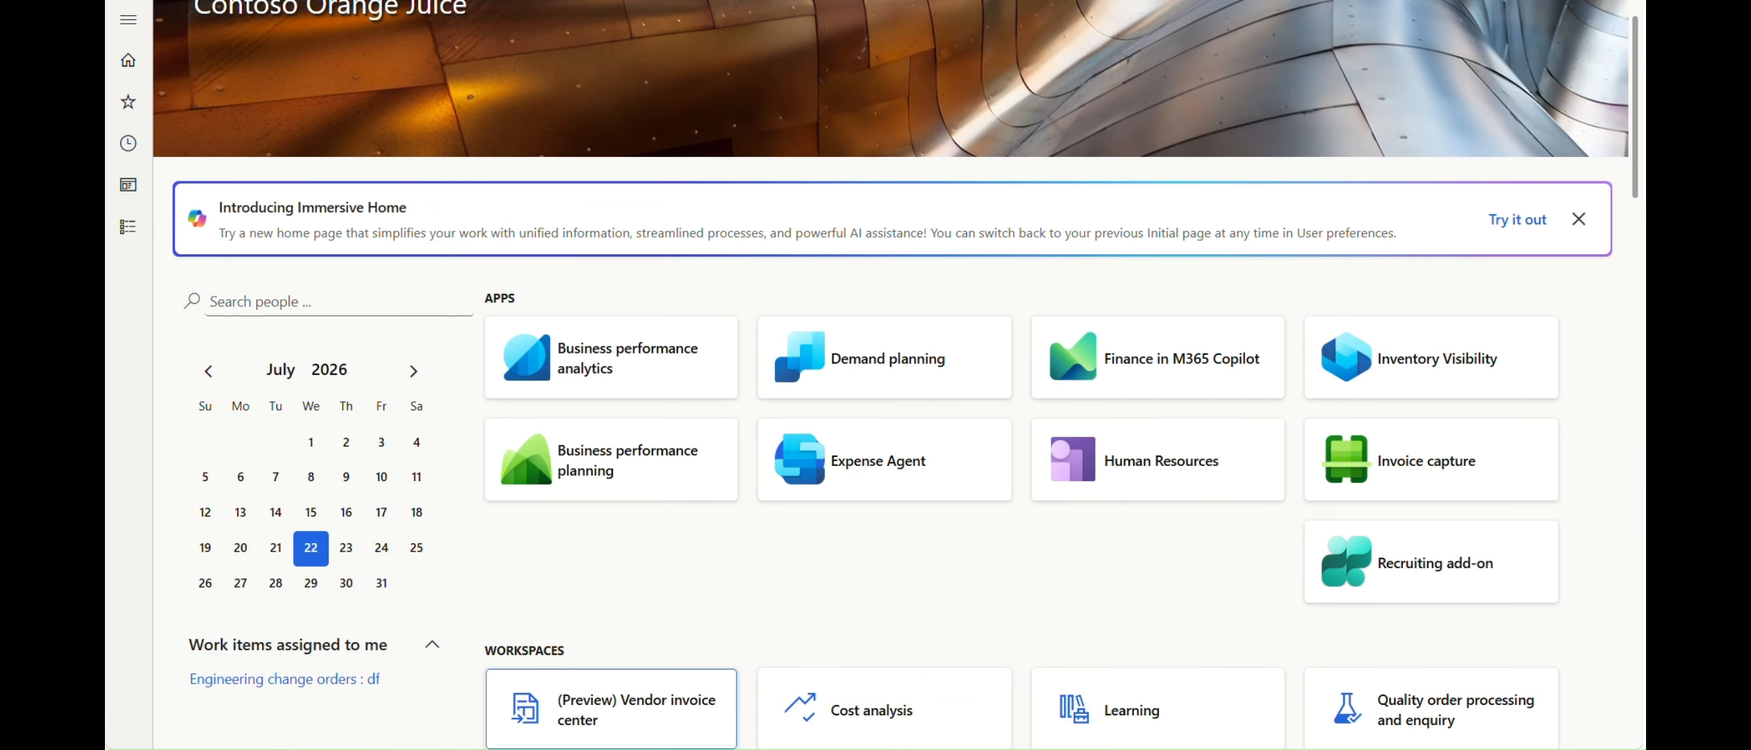
click(129, 21)
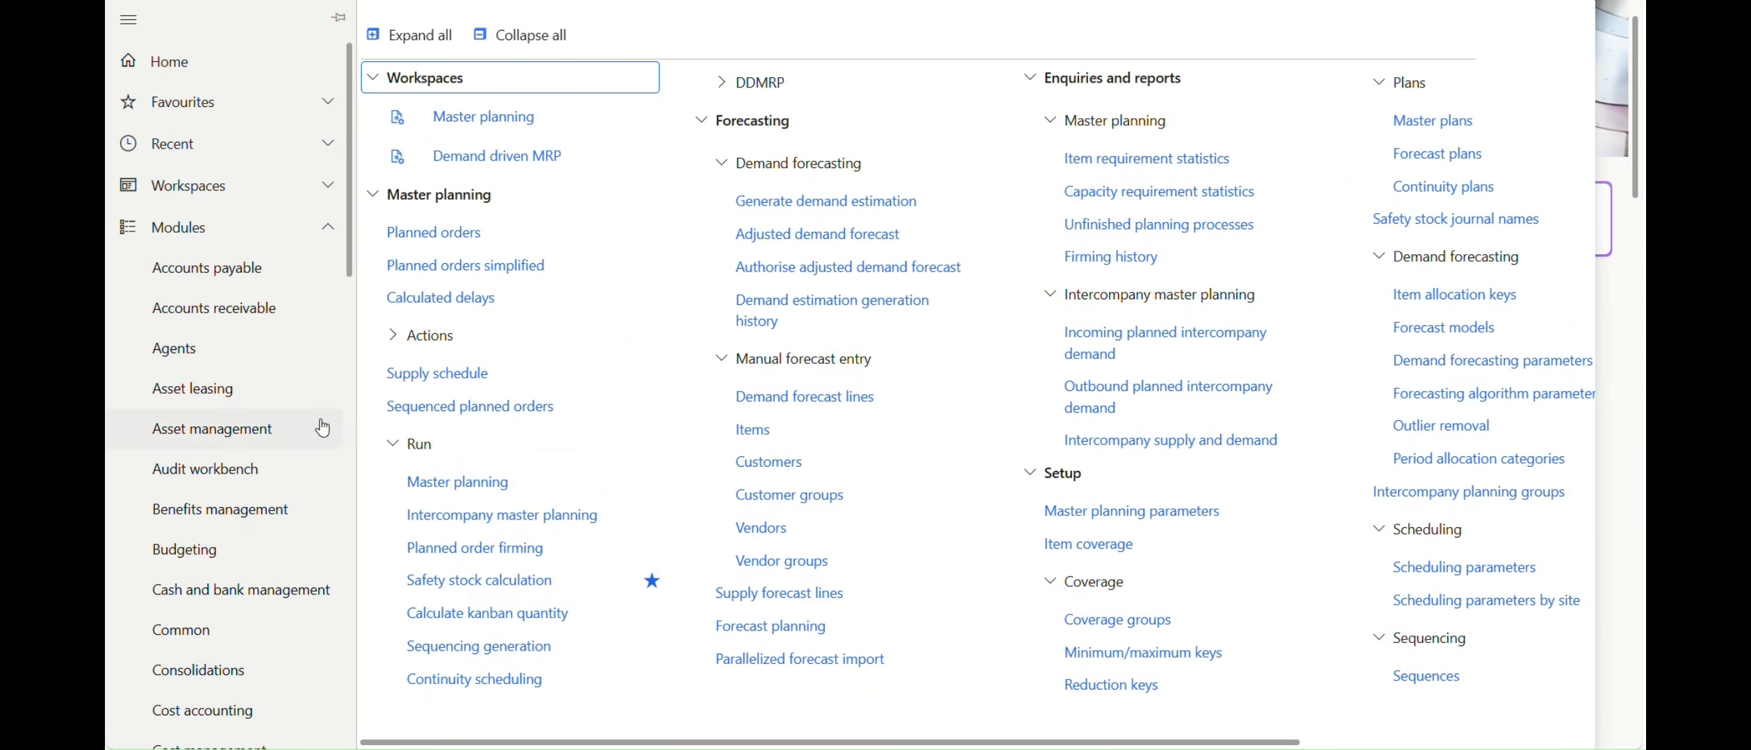
drag(351, 252, 400, 547)
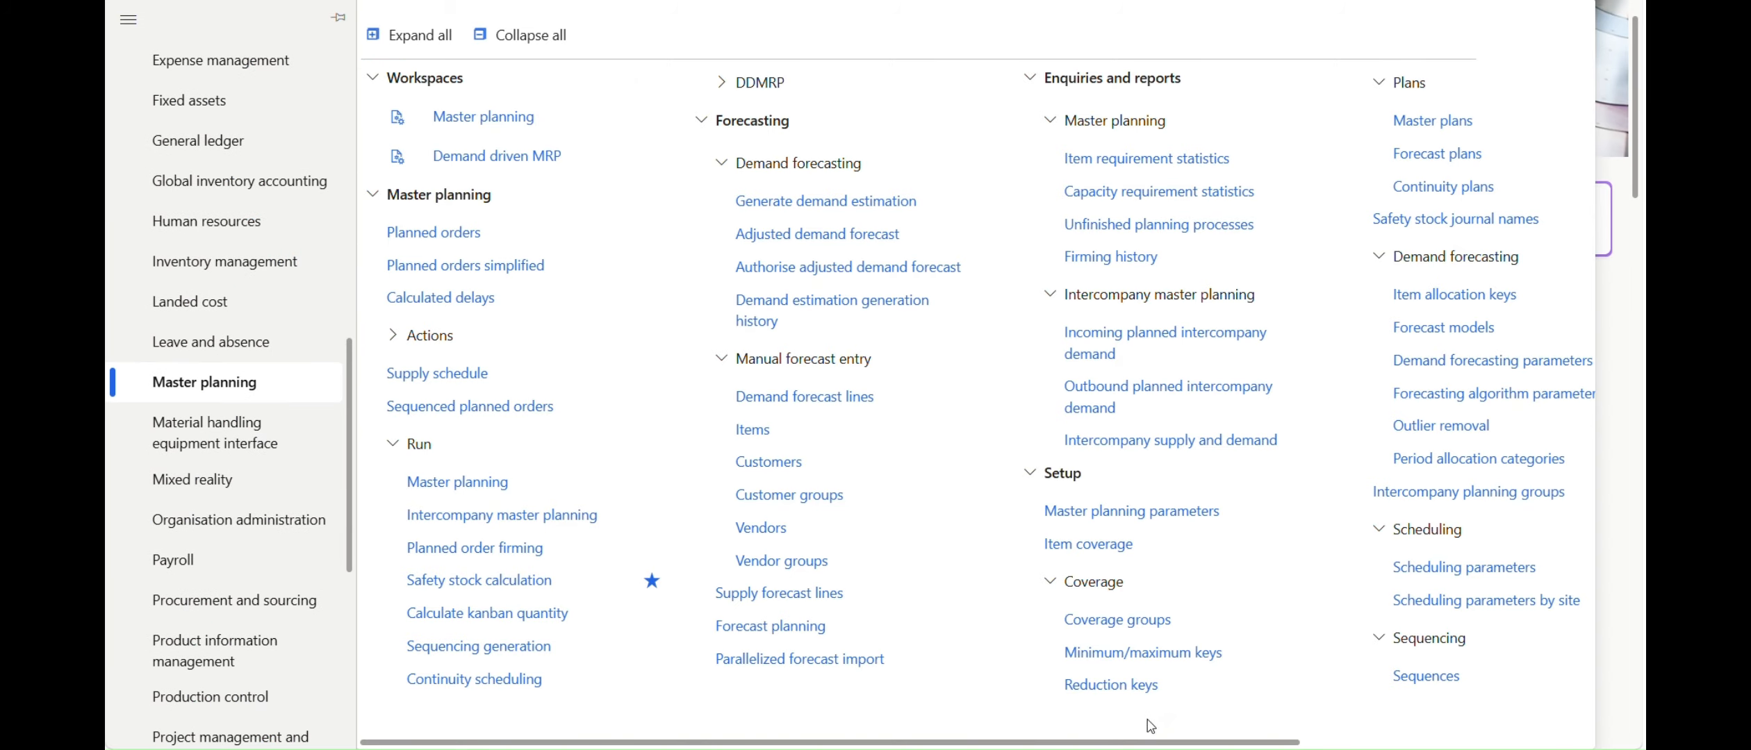
click(1118, 625)
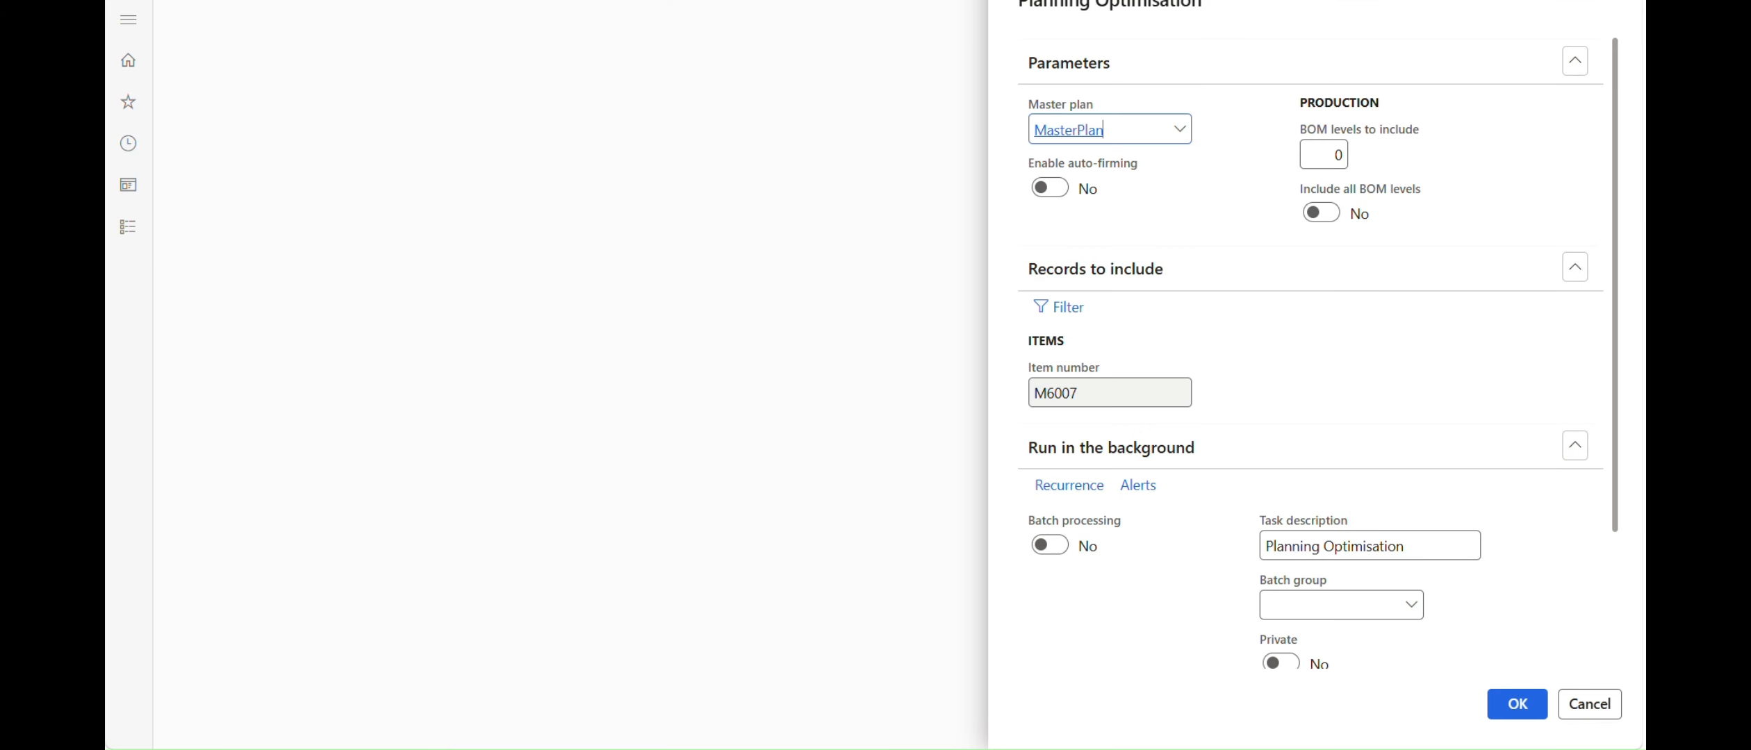
click(1516, 715)
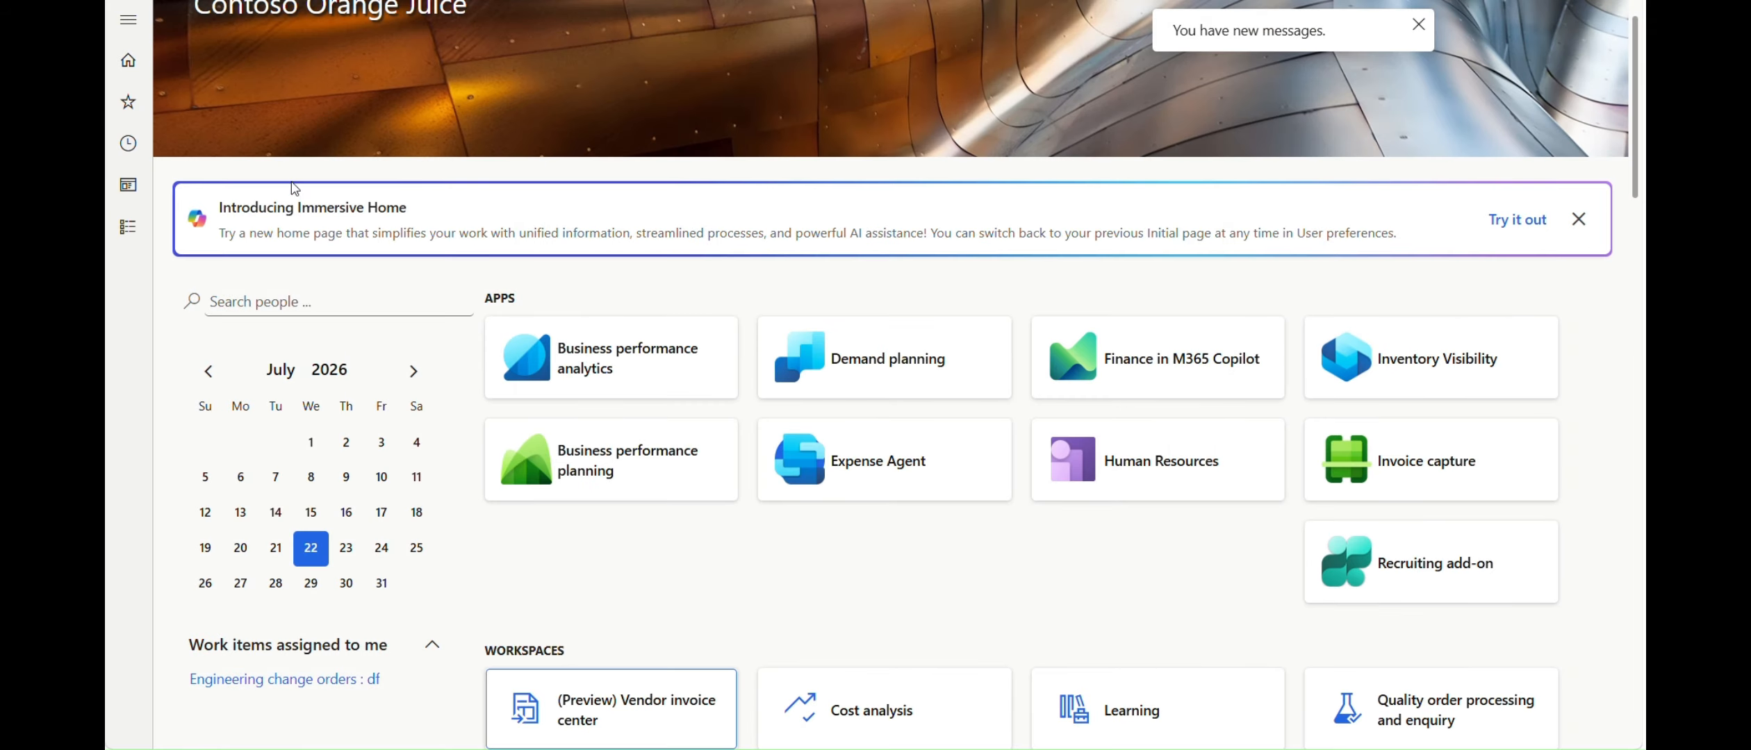
Open the planned orders list and check the order and delivery dates of the Orange Juice planned purchase orders
click(128, 21)
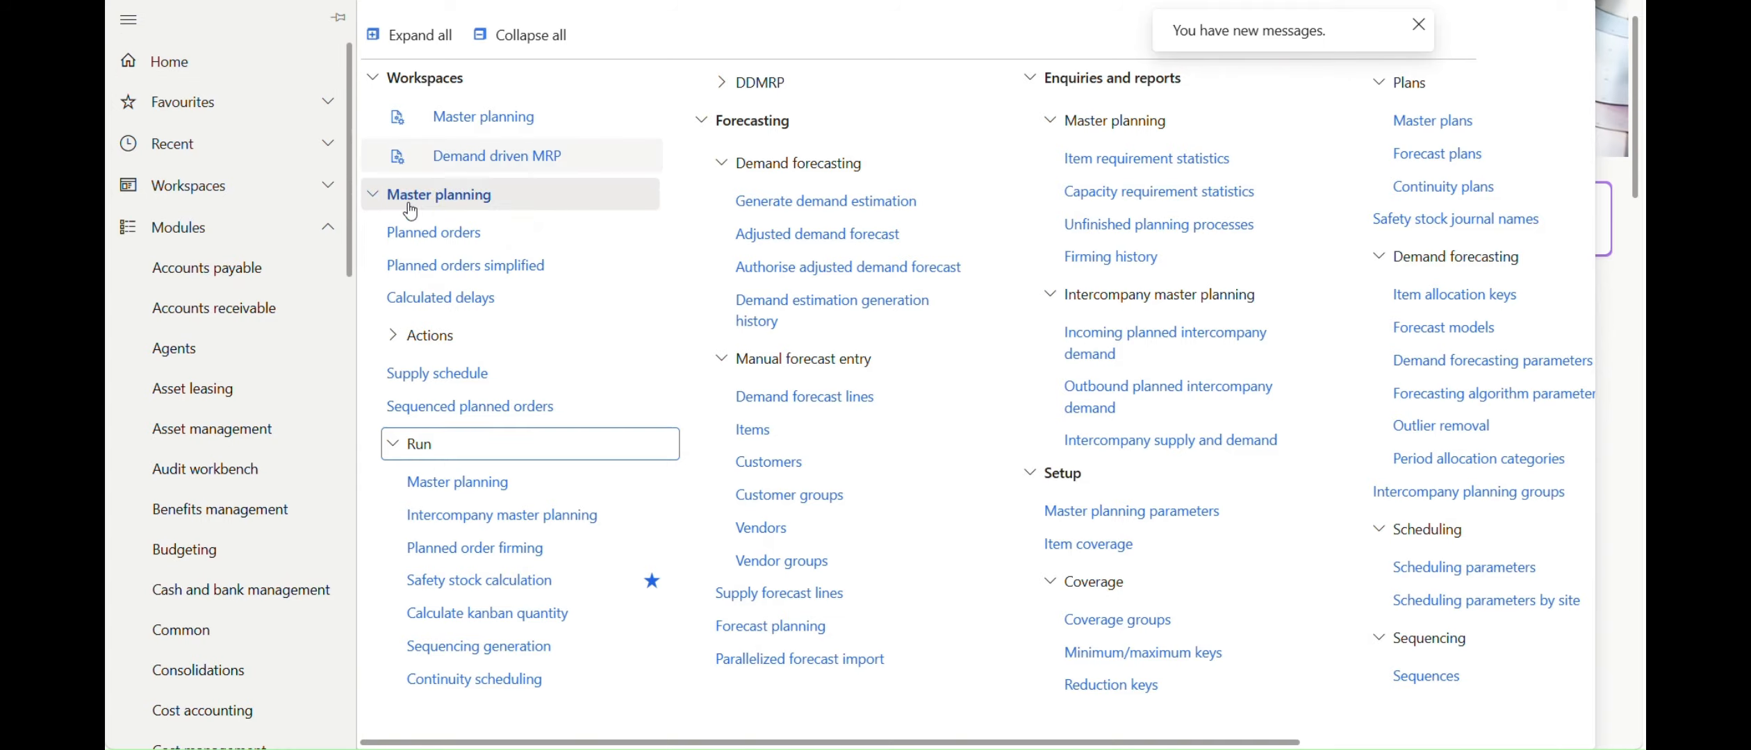
click(417, 232)
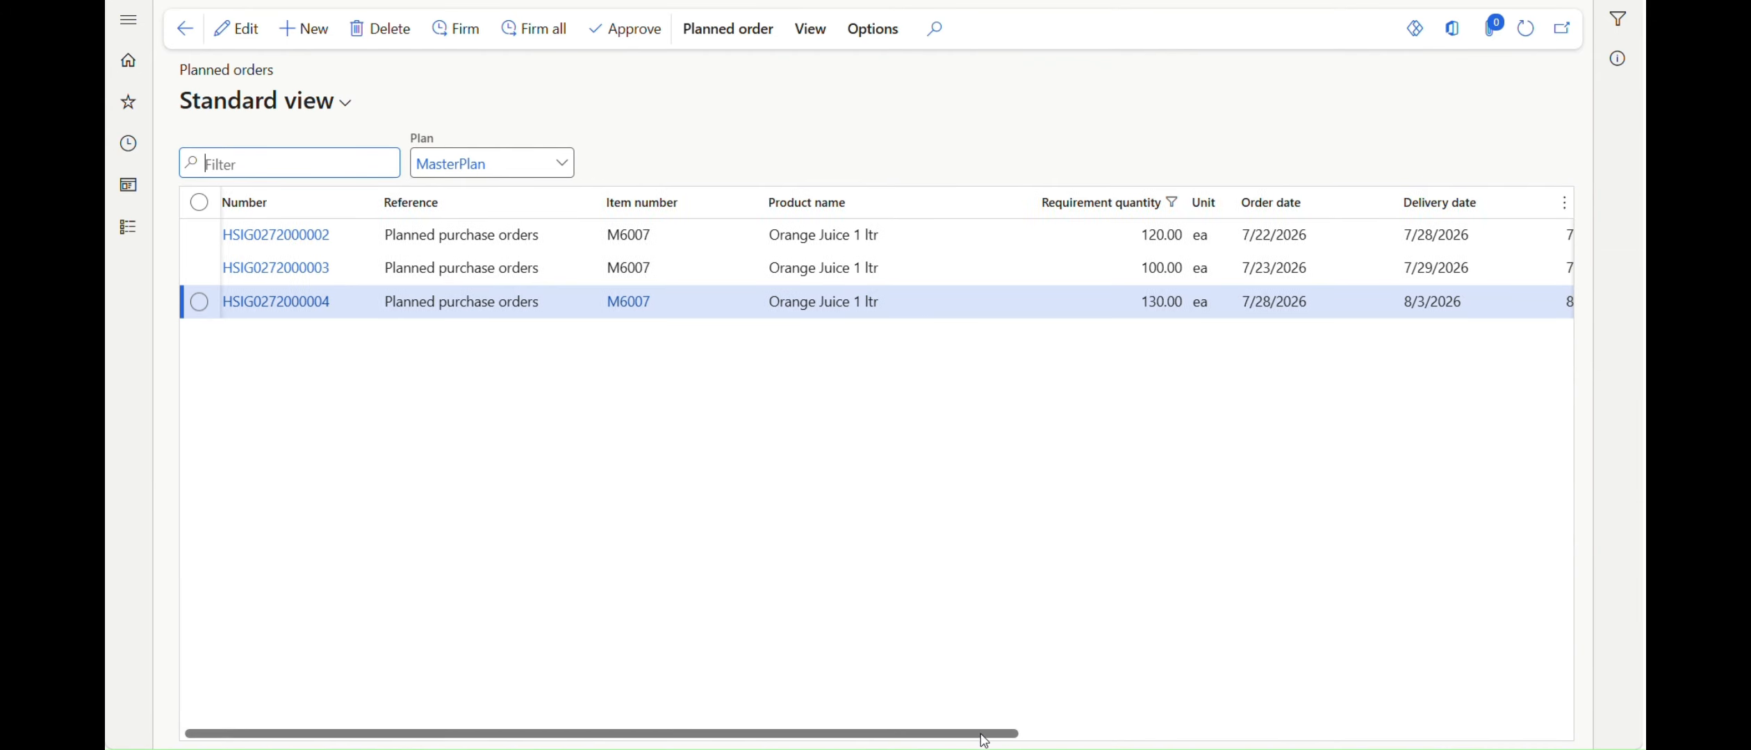
mouse_move(980, 733)
mouse_down()
mouse_move(1171, 734)
mouse_move(981, 734)
mouse_up()
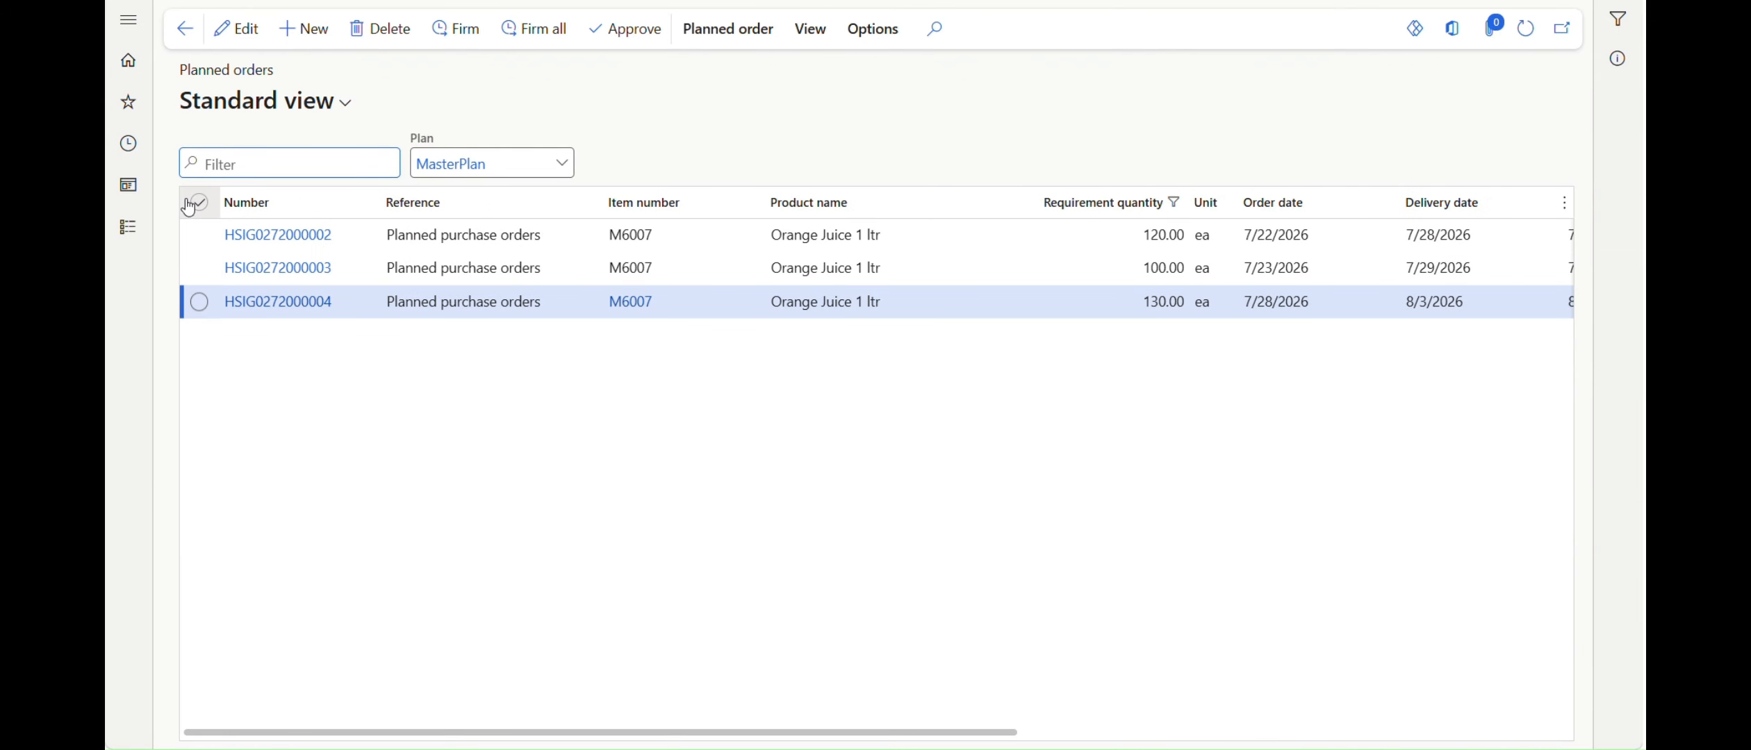
Delete the 130, 100 and 120-unit Orange Juice planned purchase orders from the planned orders list
click(380, 29)
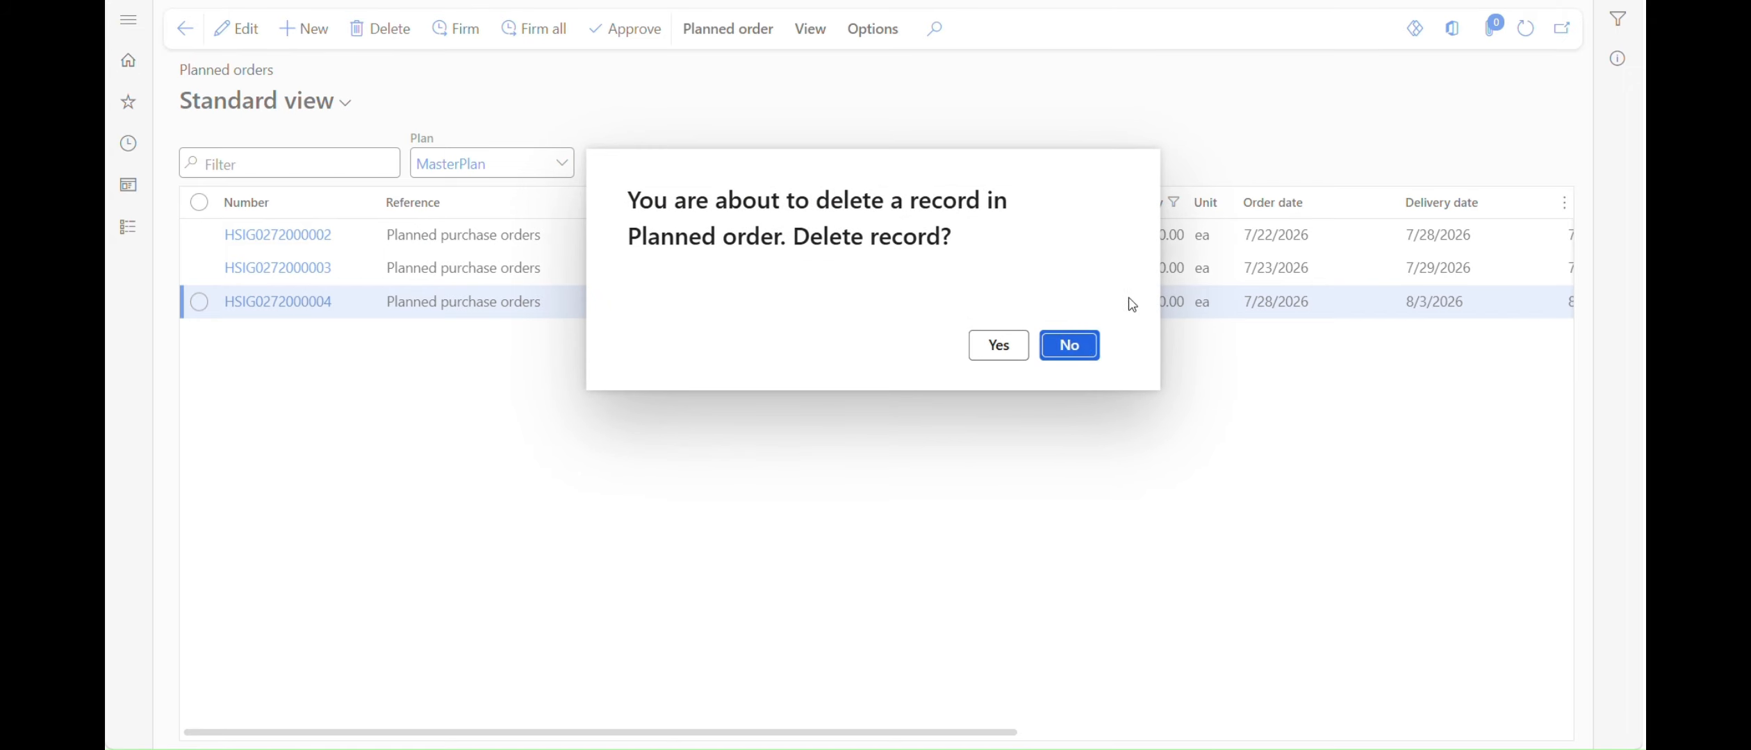
click(1021, 347)
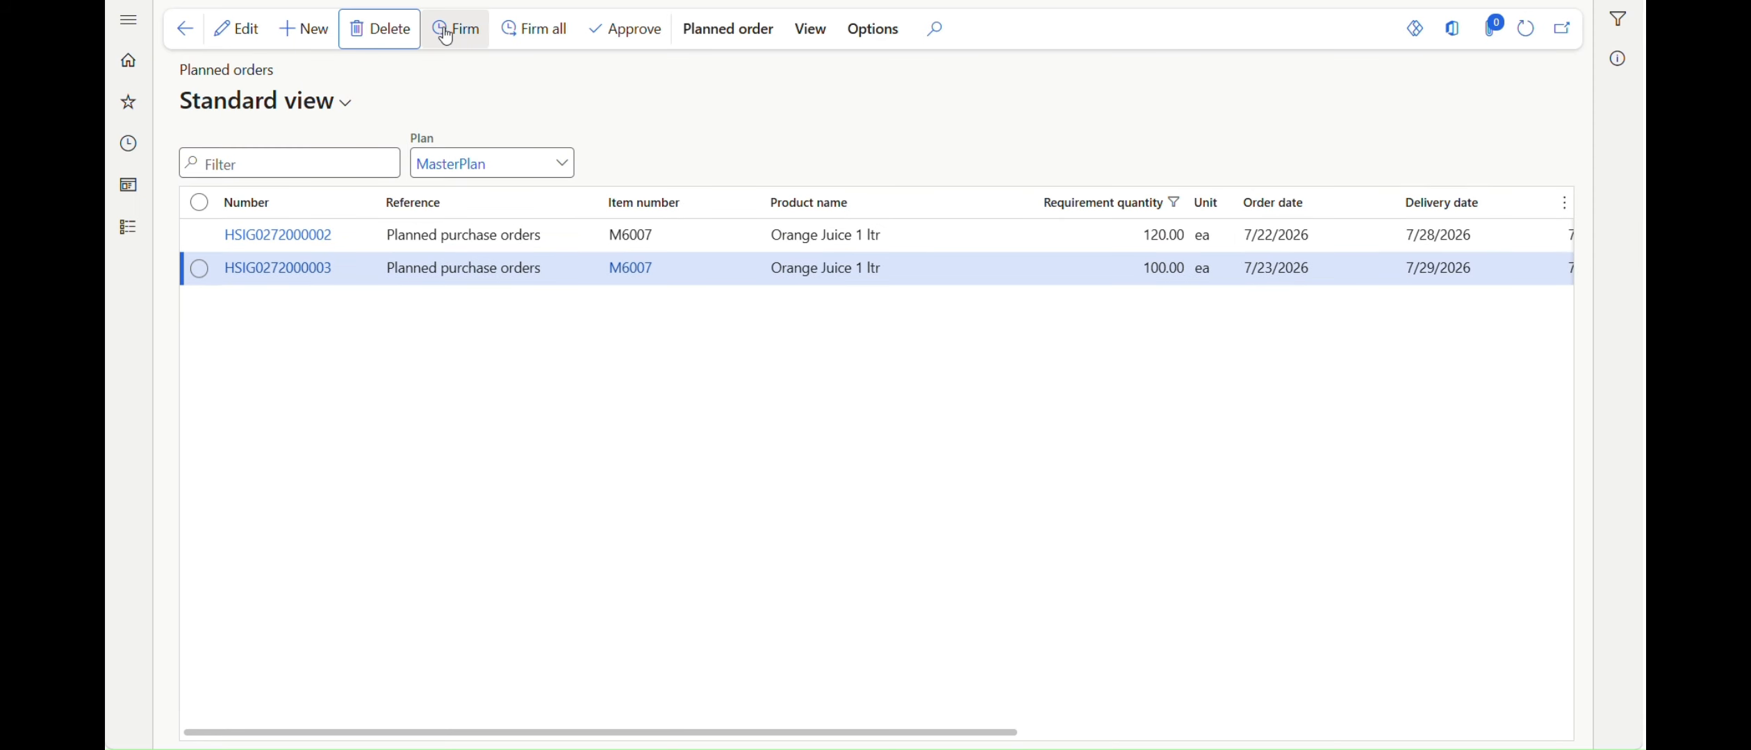
click(380, 28)
click(1001, 343)
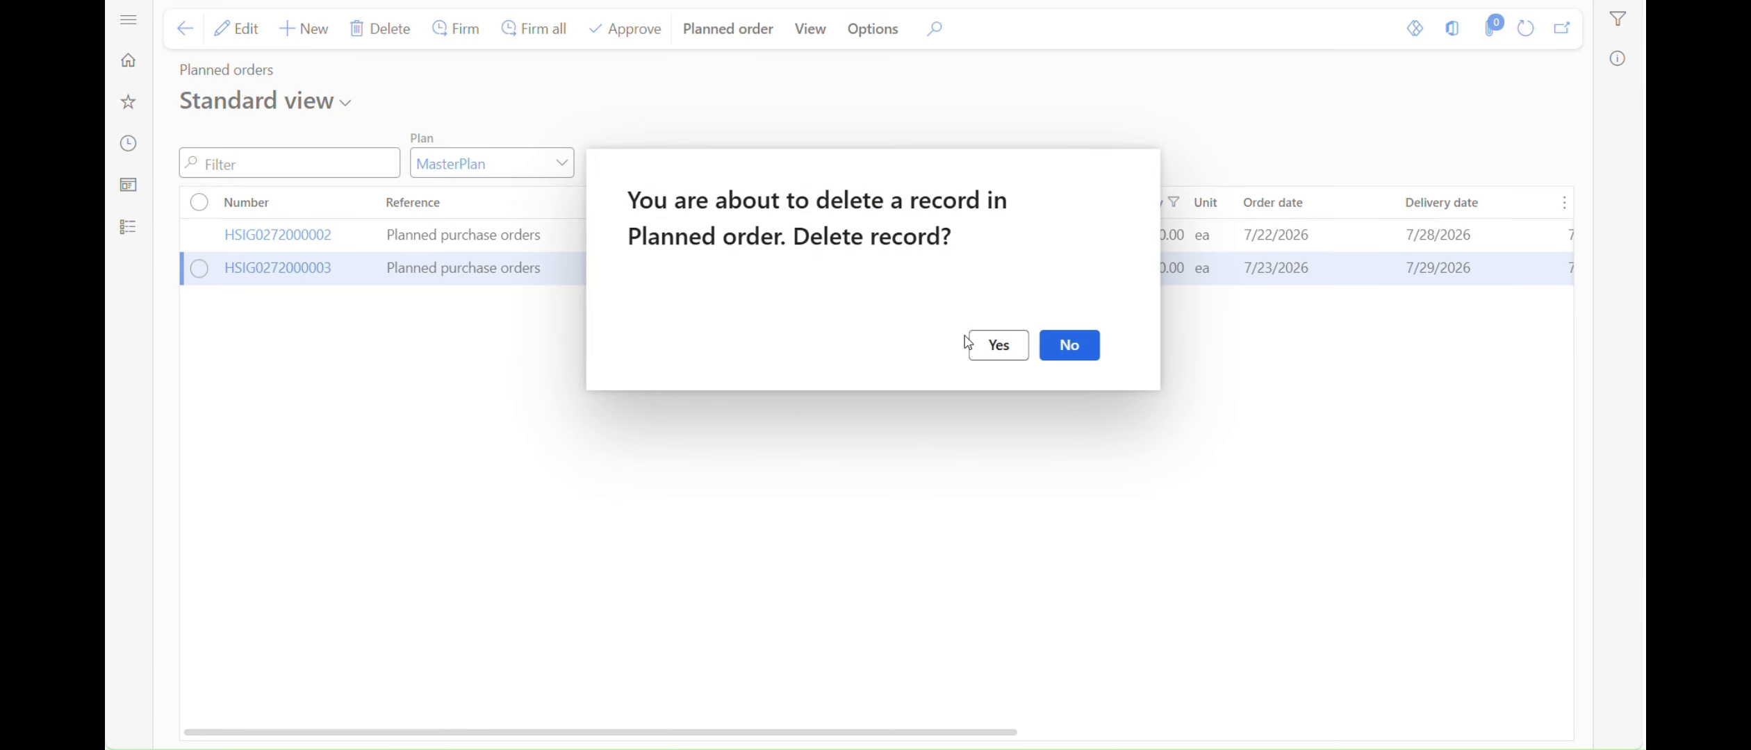
key(alt+Delete)
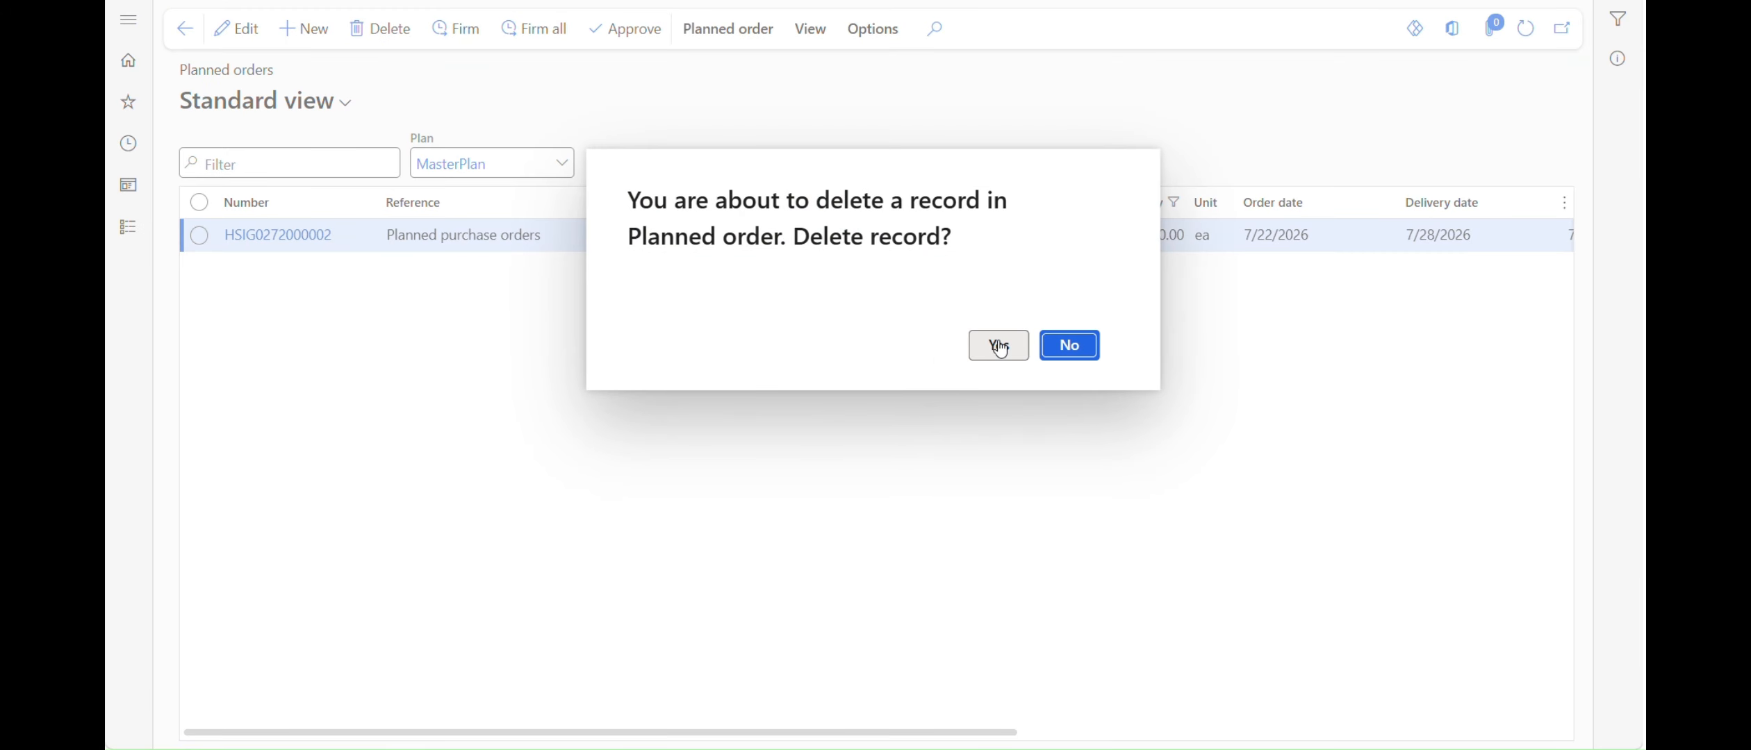
click(997, 343)
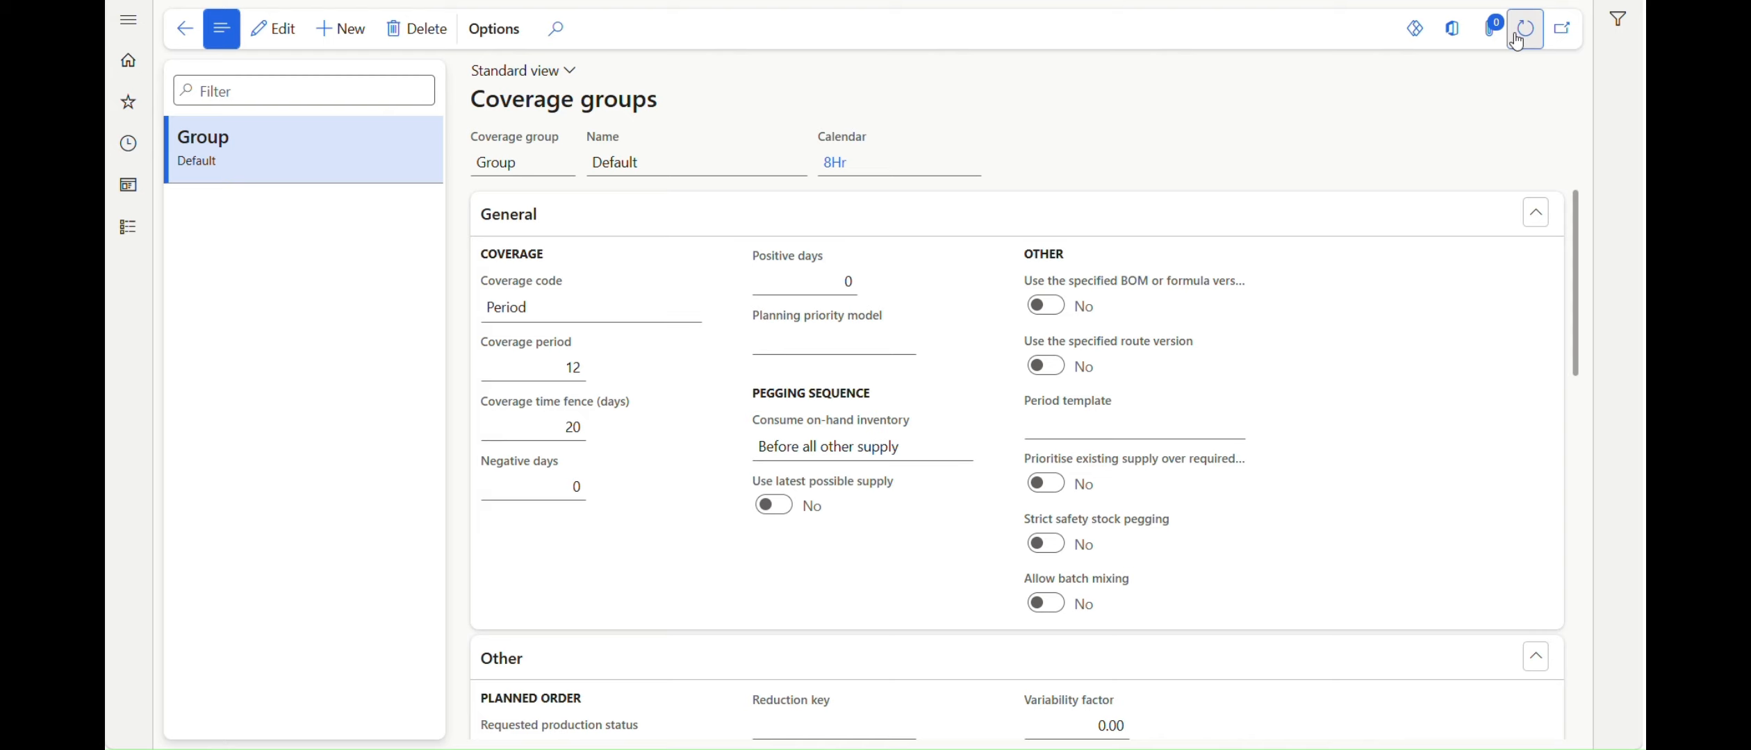
Recheck the default coverage group's settings, and run master planning for item M6007 with MasterPlan again
click(271, 39)
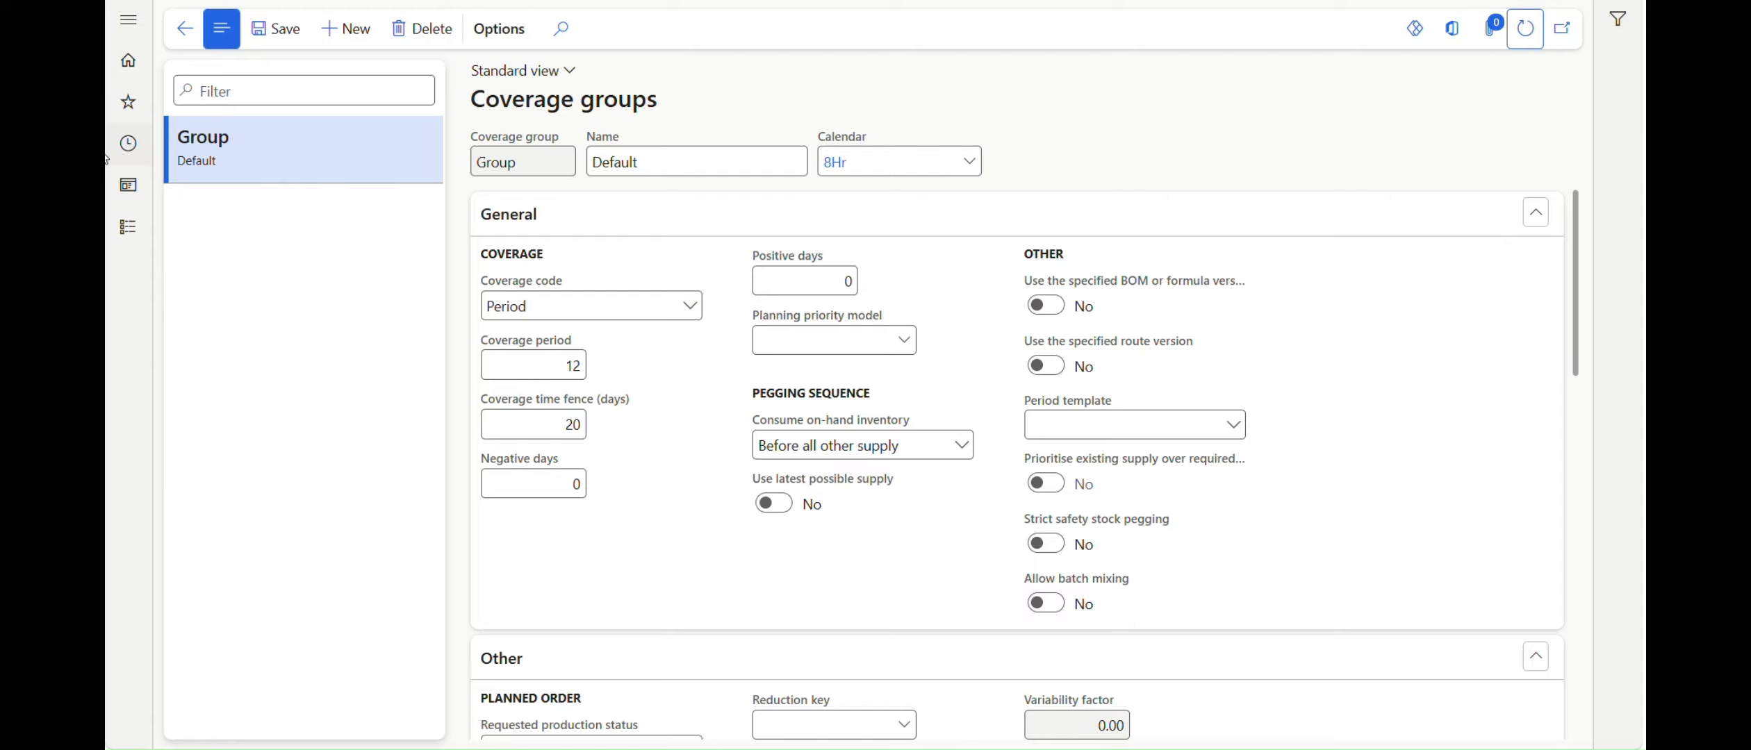
click(184, 31)
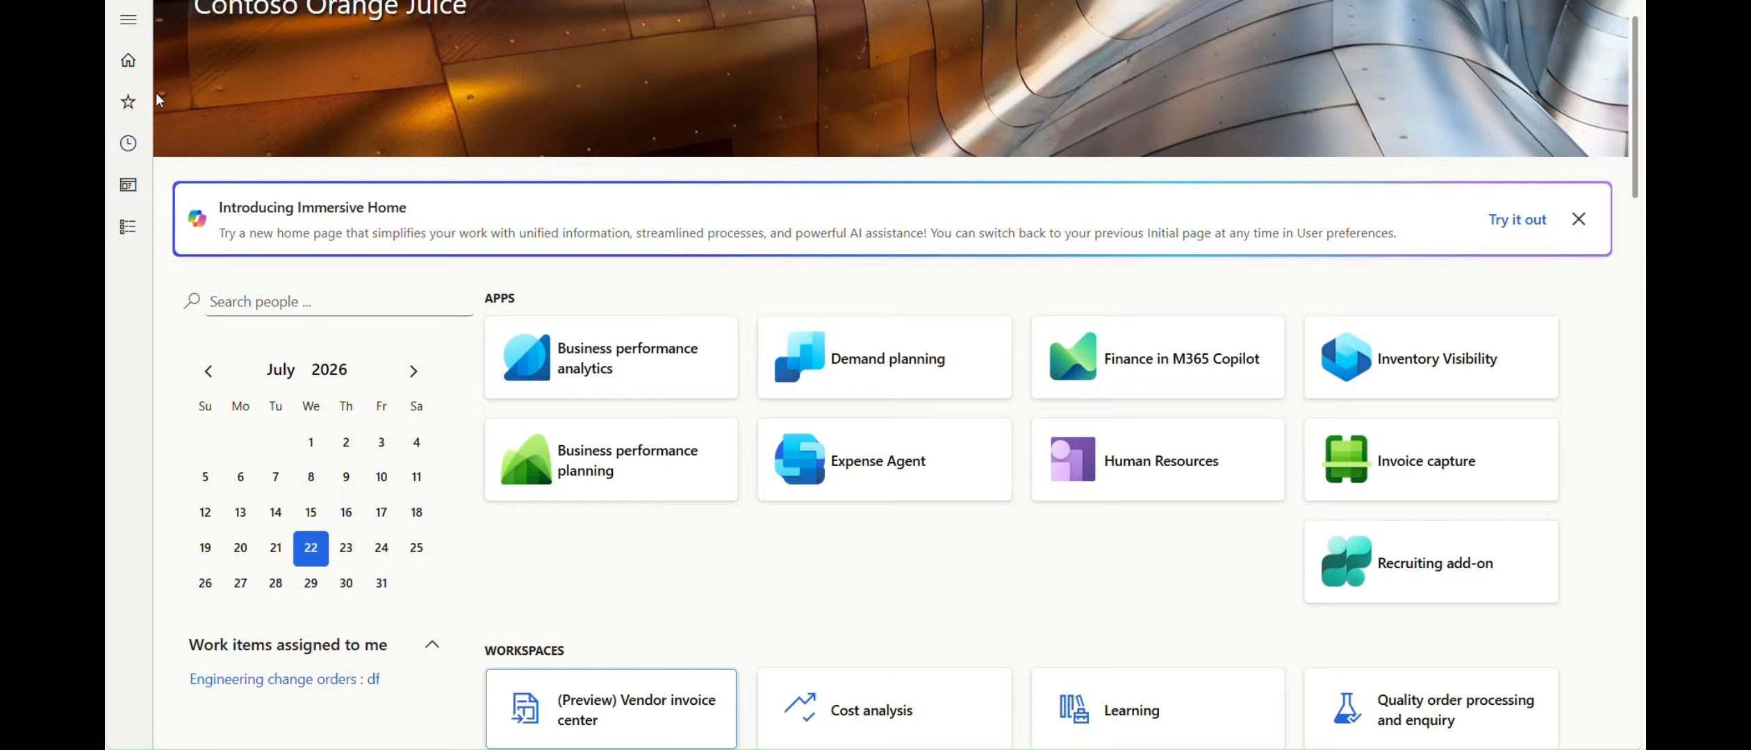
click(128, 25)
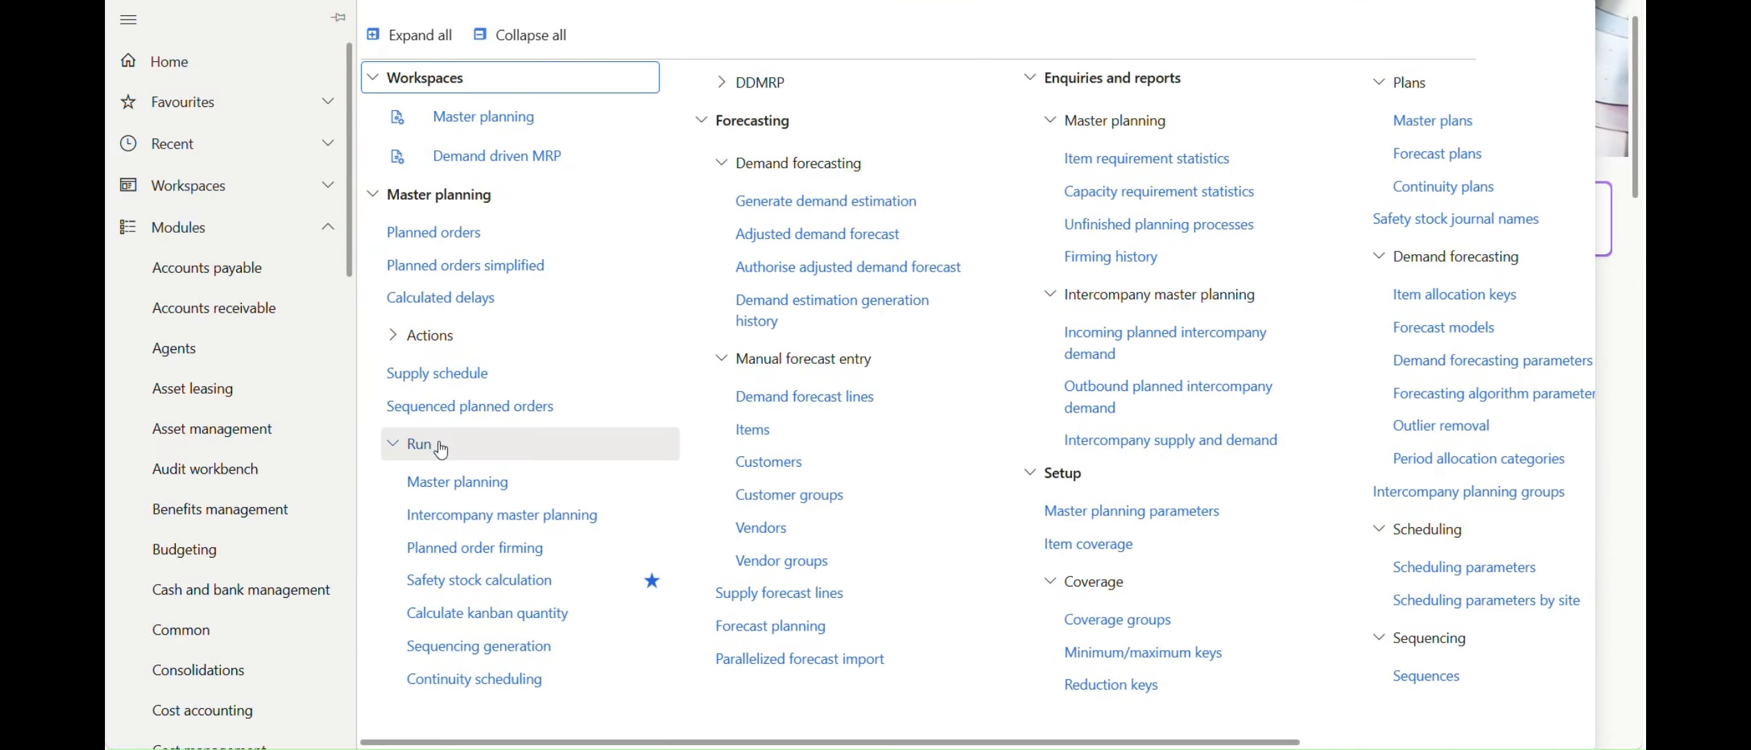
click(465, 481)
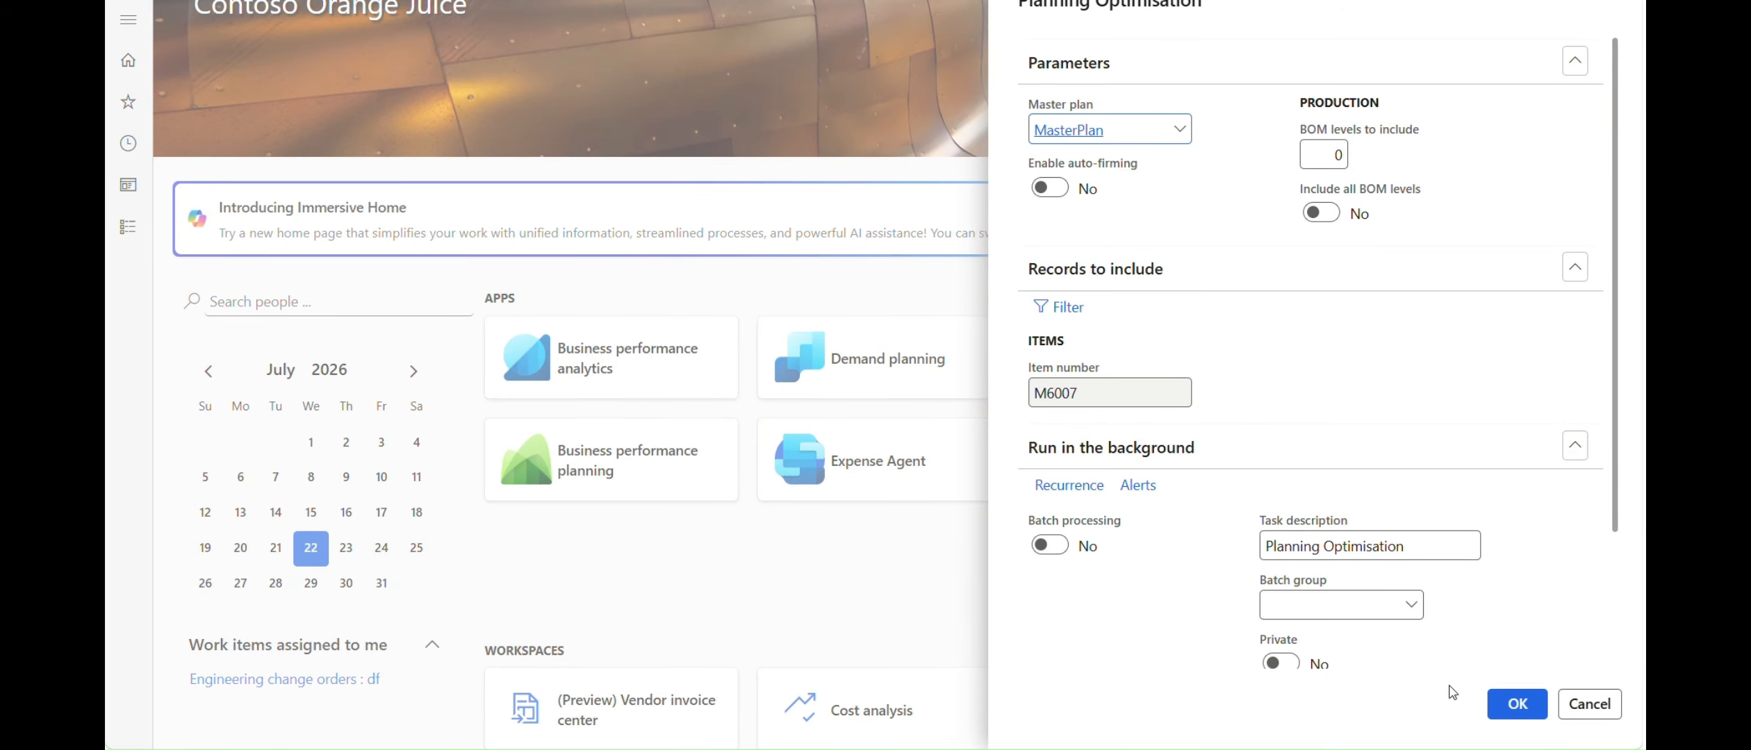
click(1517, 705)
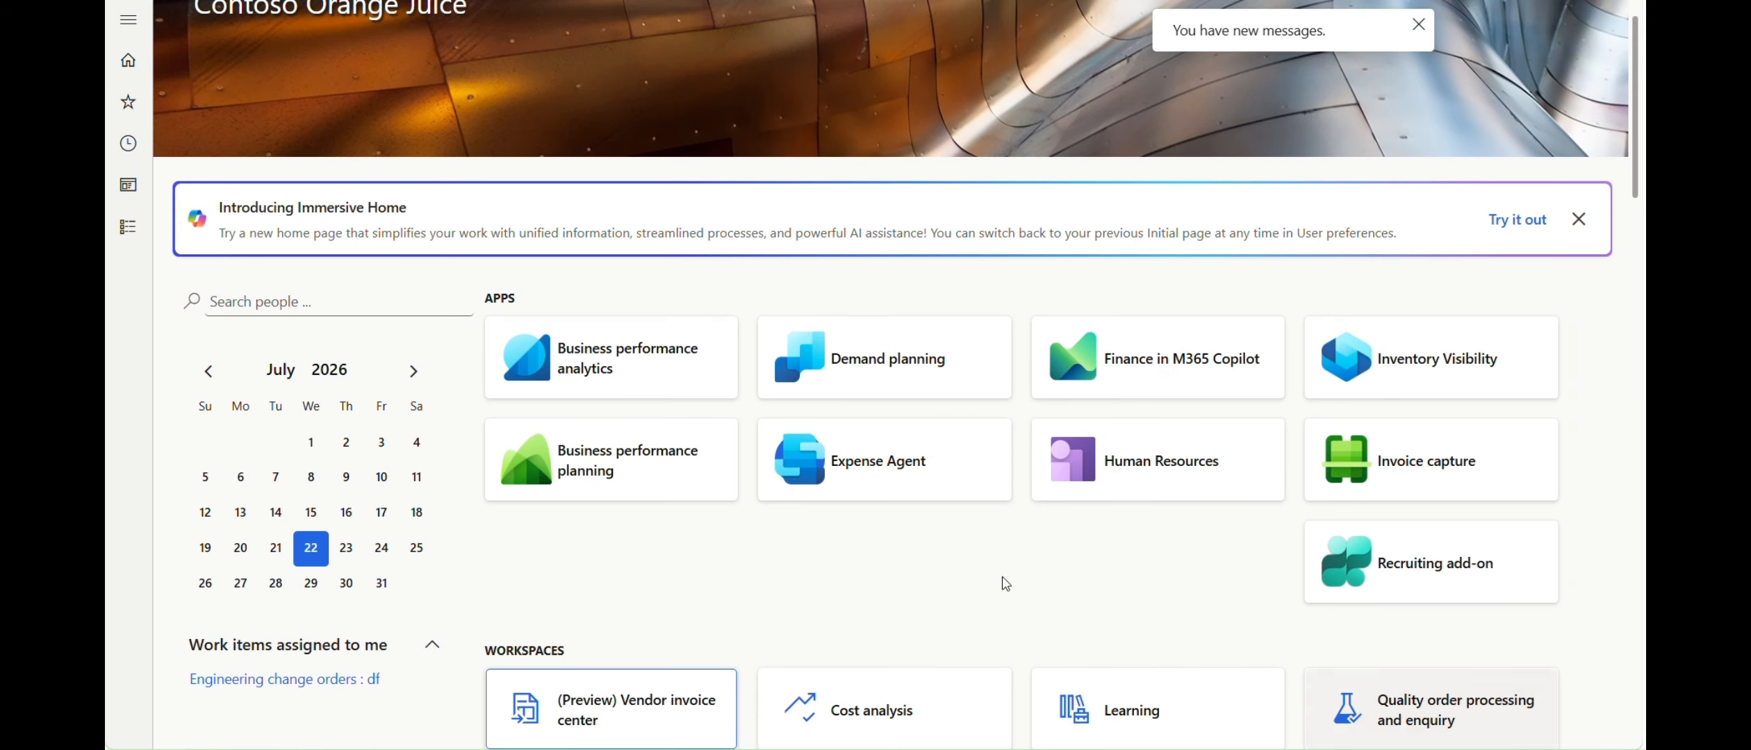
Open the planned orders list, review the regenerated Orange Juice planned purchase orders and delete all three
click(128, 28)
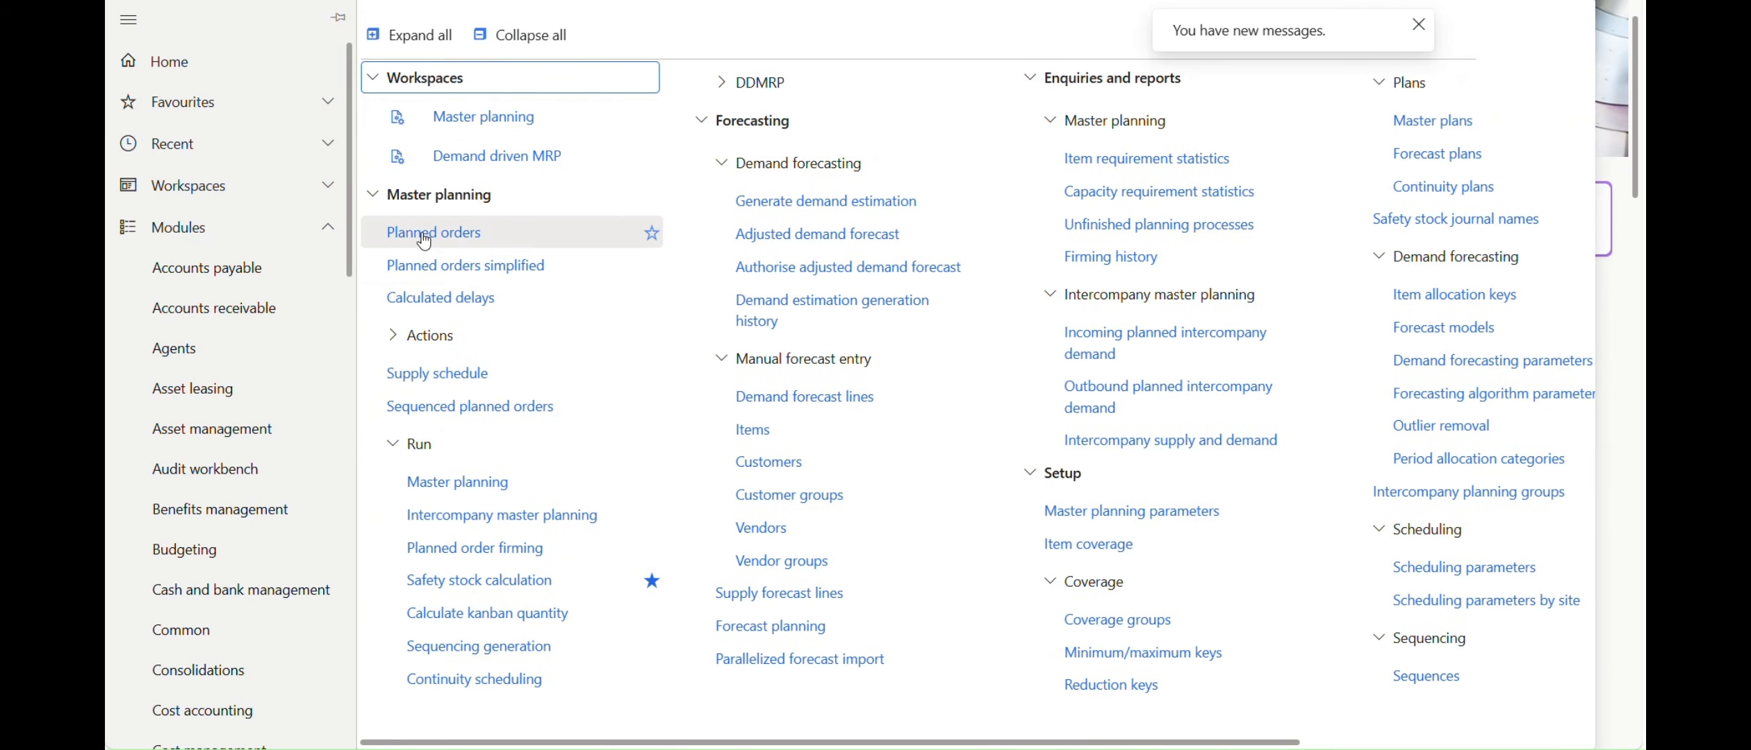
click(427, 240)
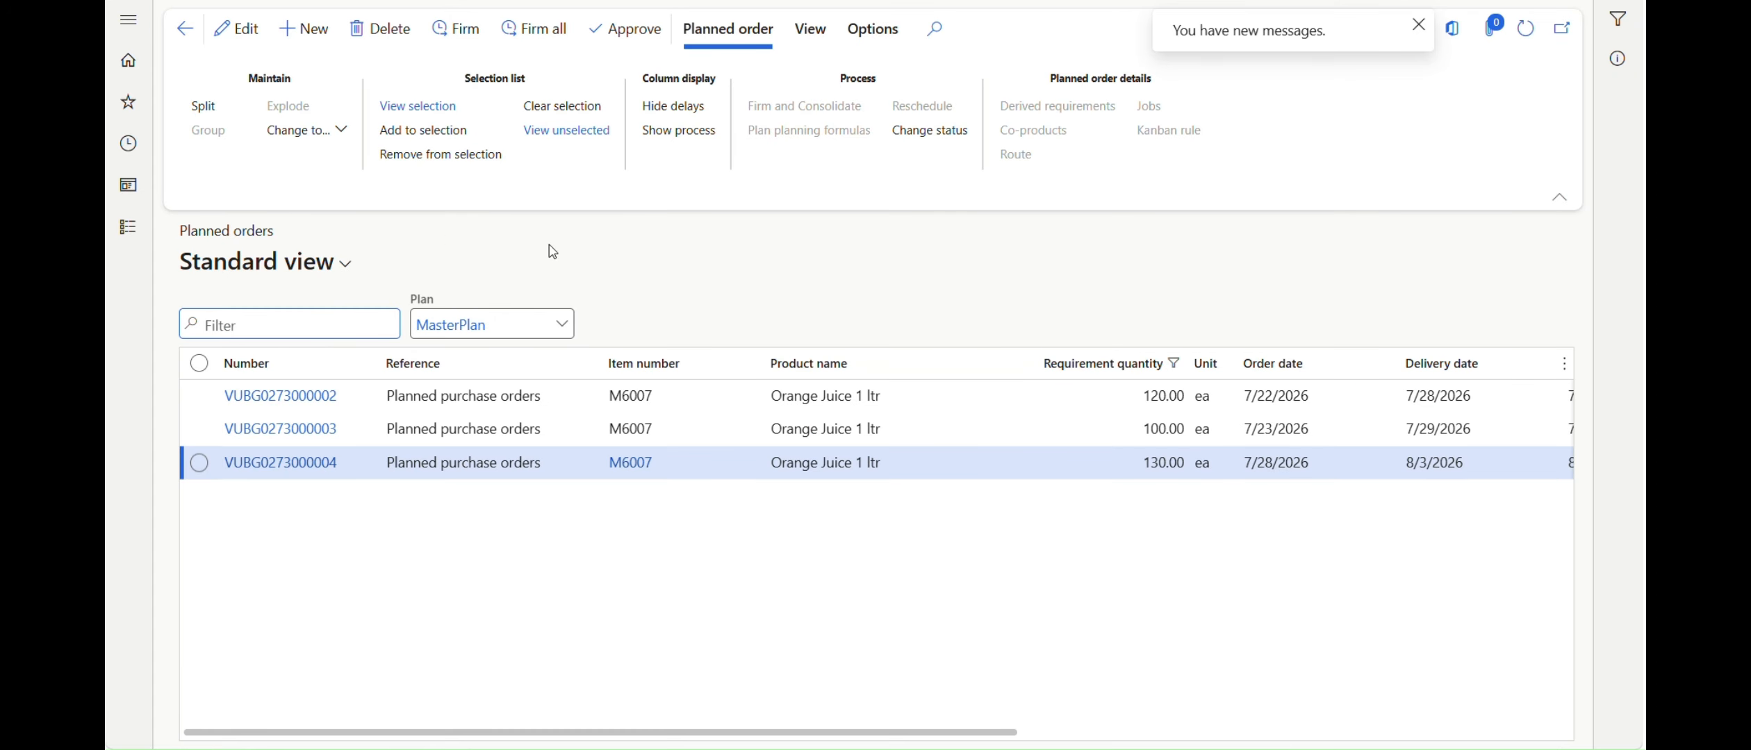
drag(909, 739, 794, 681)
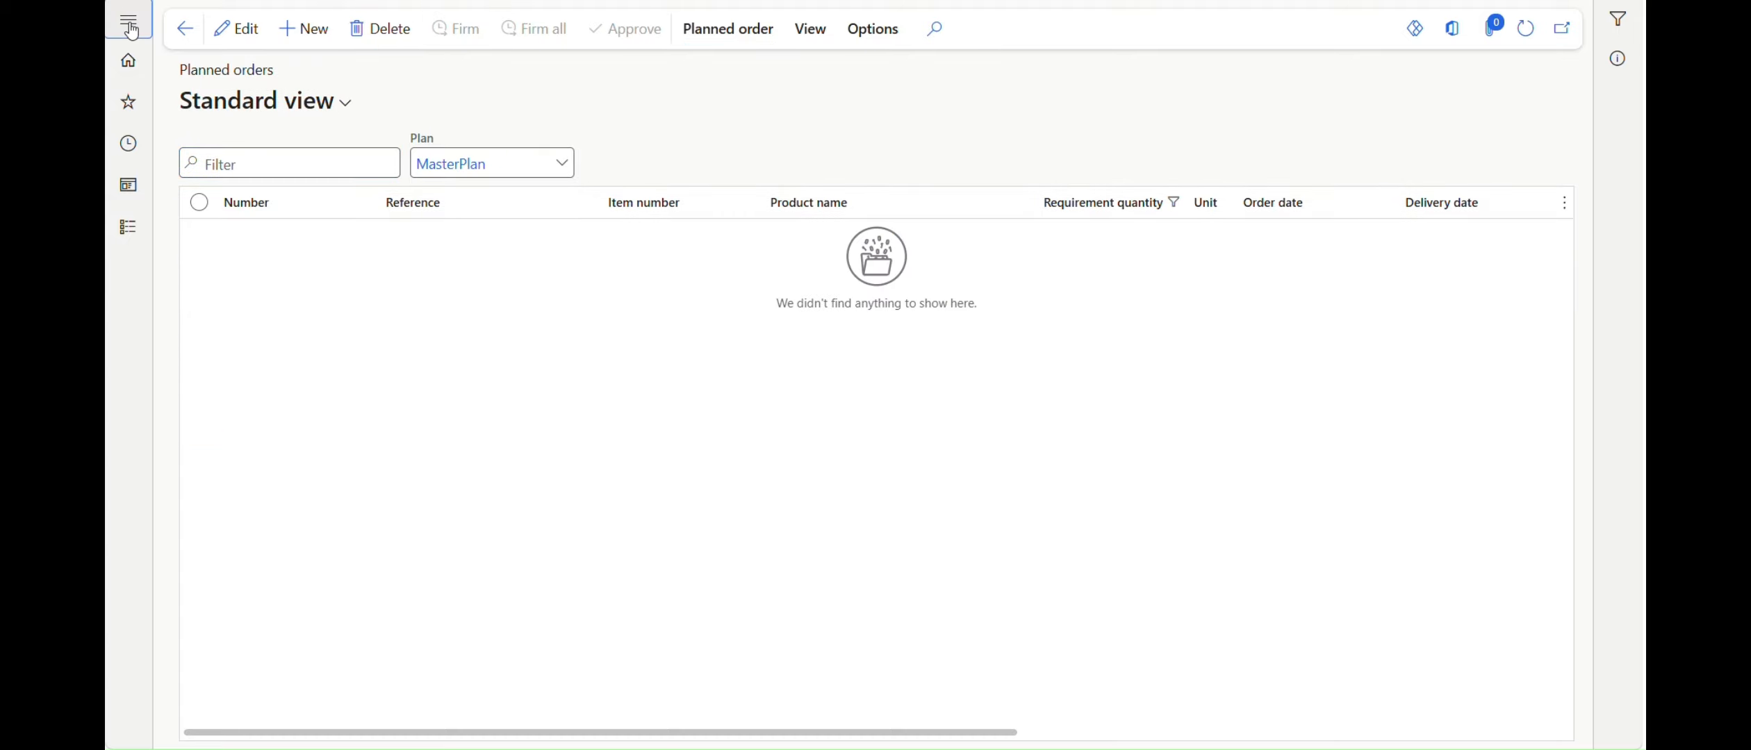
Open the default coverage group for editing, review and refresh its settings, and select its coverage code again
click(128, 19)
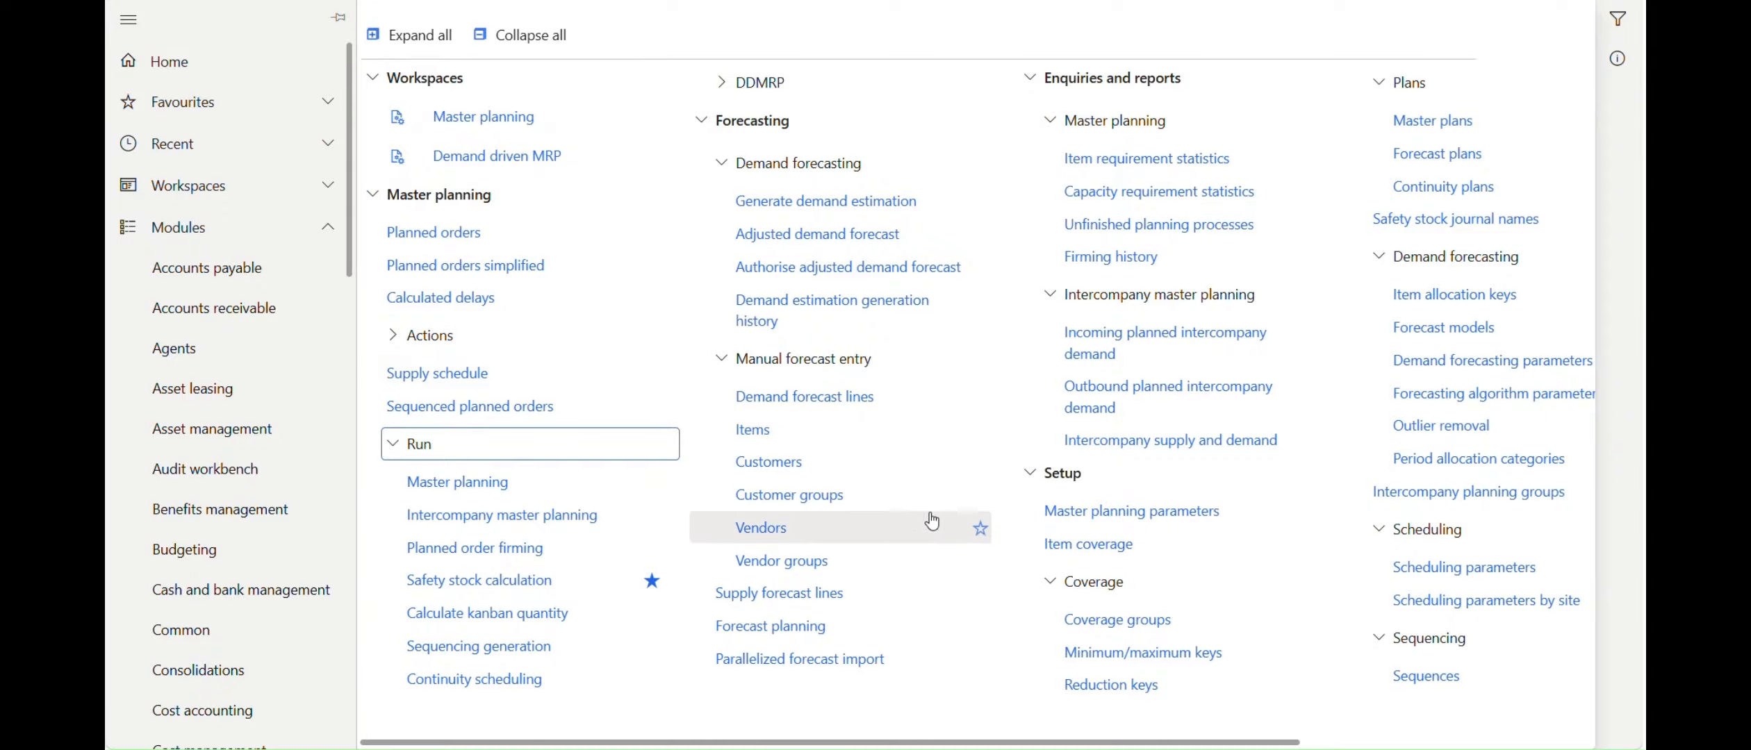
click(1108, 635)
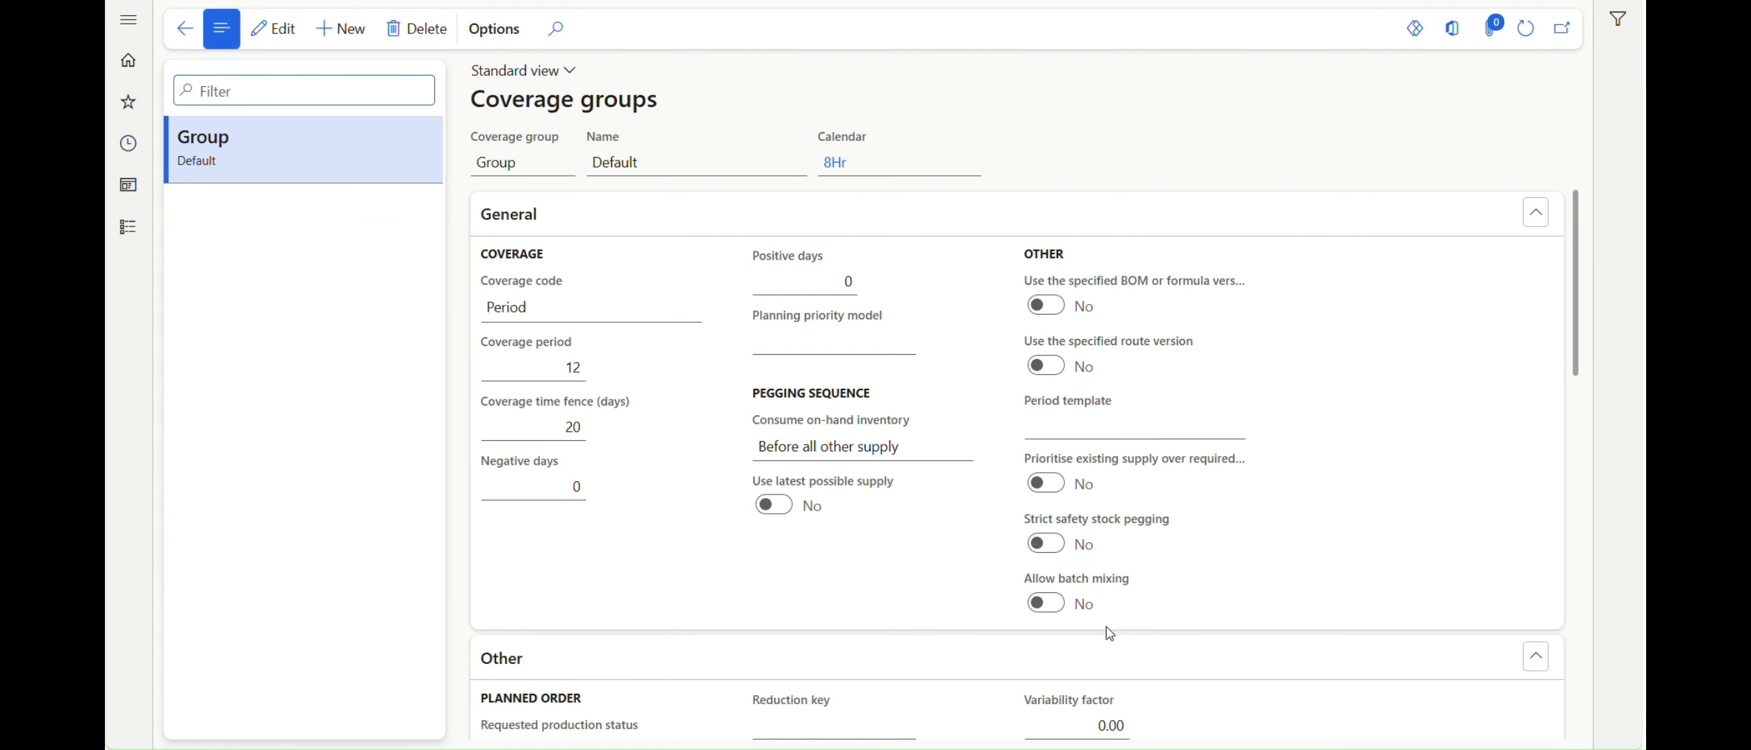
click(274, 29)
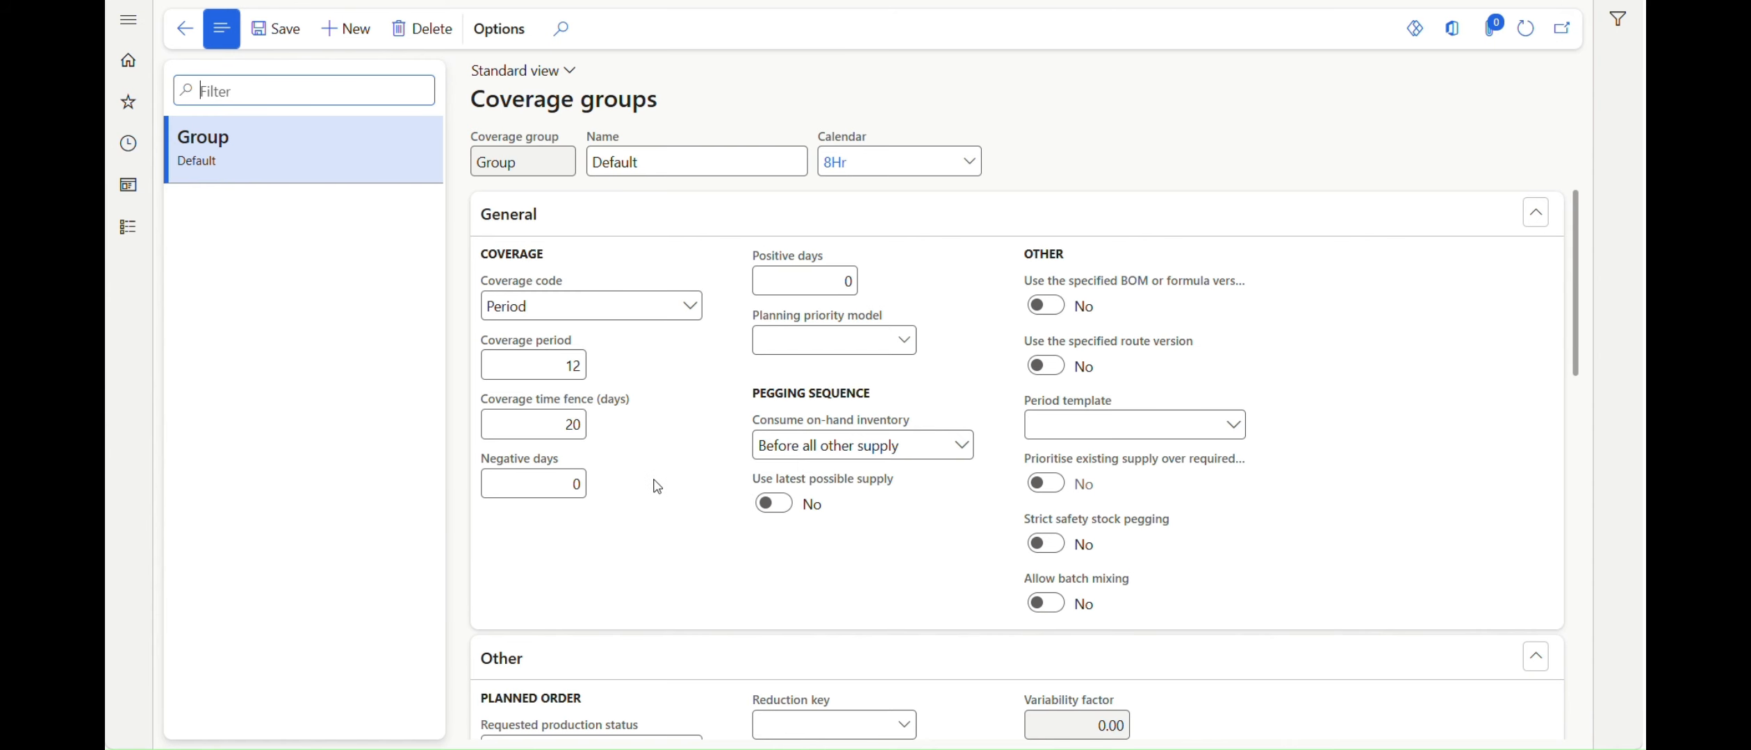
scroll(653, 479, down, 5)
scroll(654, 476, up, 5)
click(1524, 25)
click(1525, 28)
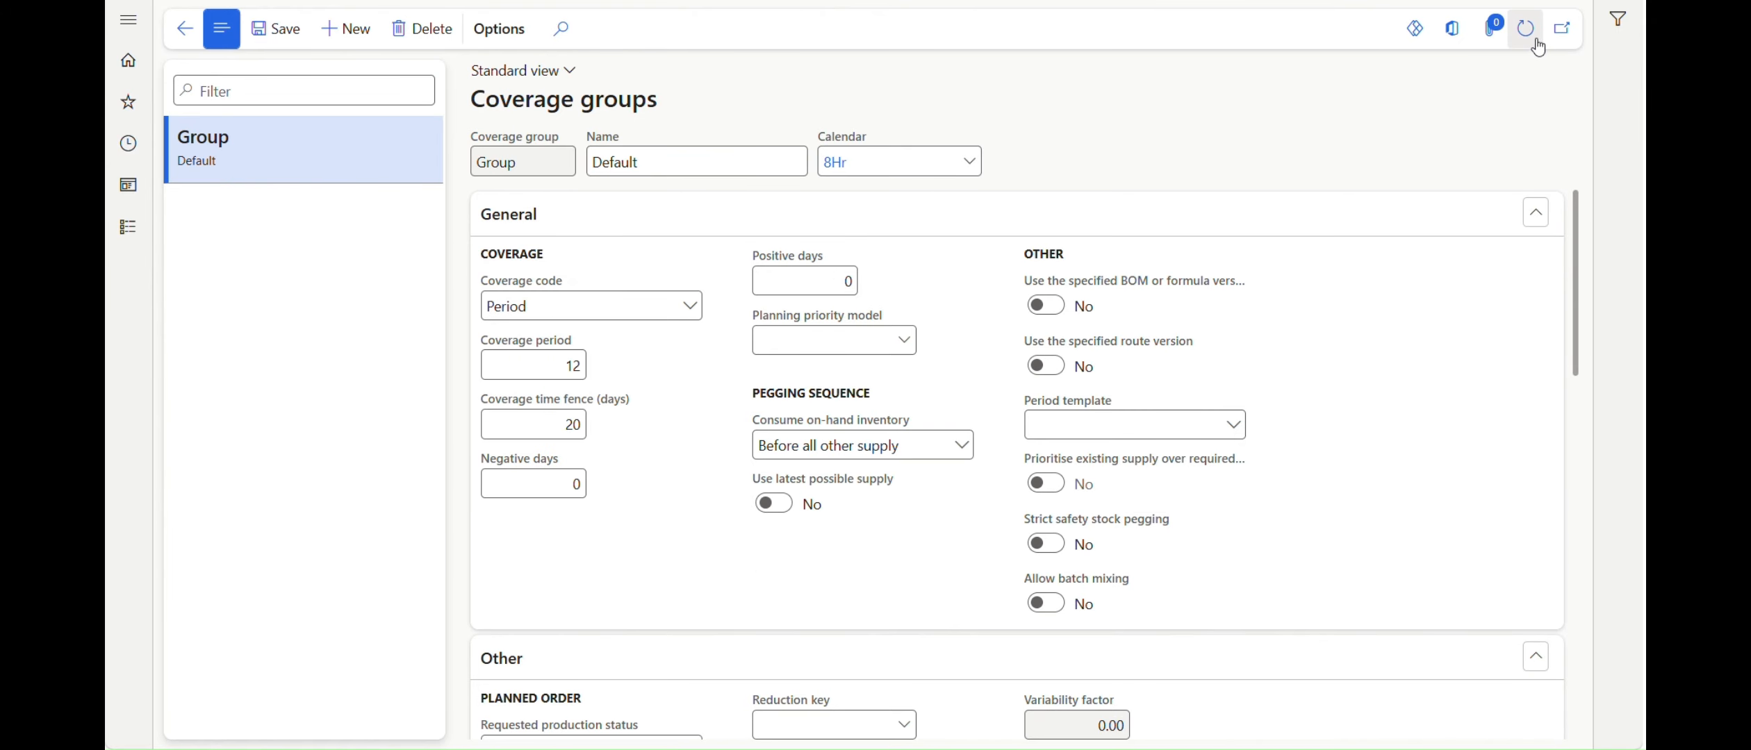
click(694, 314)
click(582, 342)
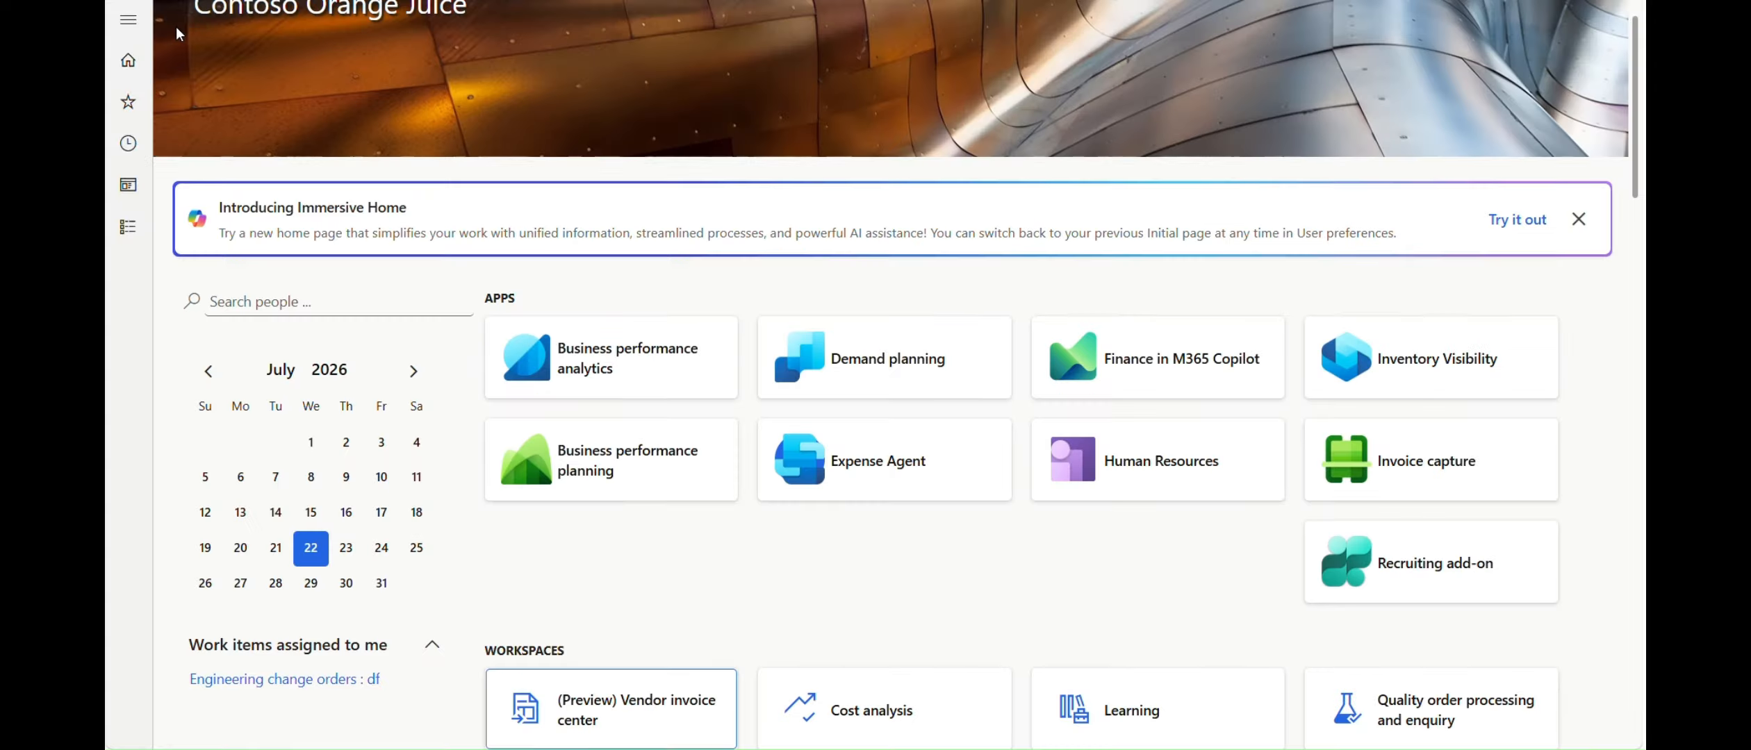
Run master planning for item M6007 using the MasterPlan plan
click(184, 28)
click(129, 26)
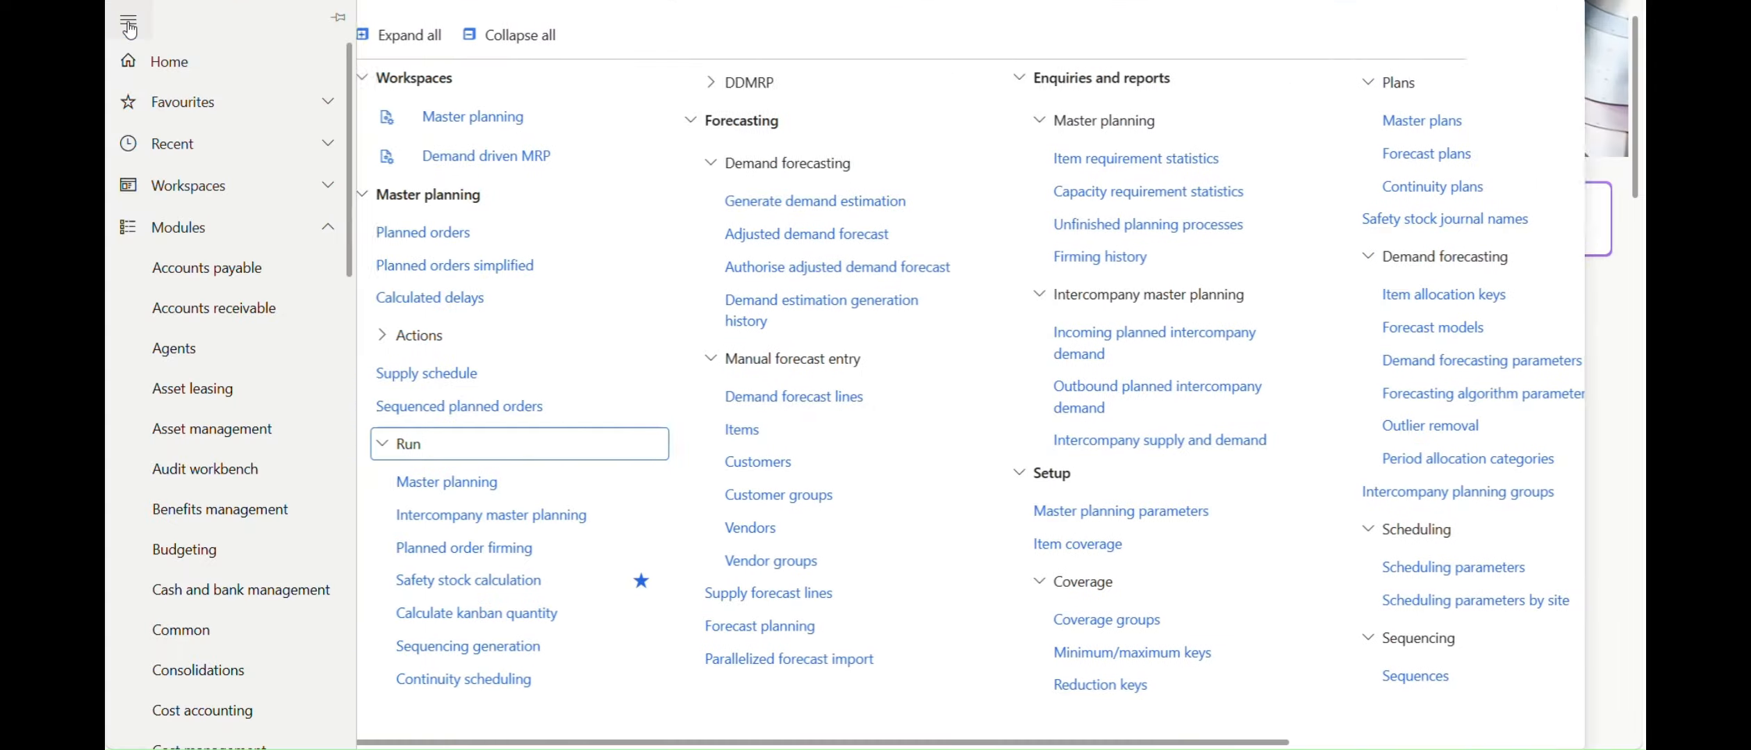
click(496, 485)
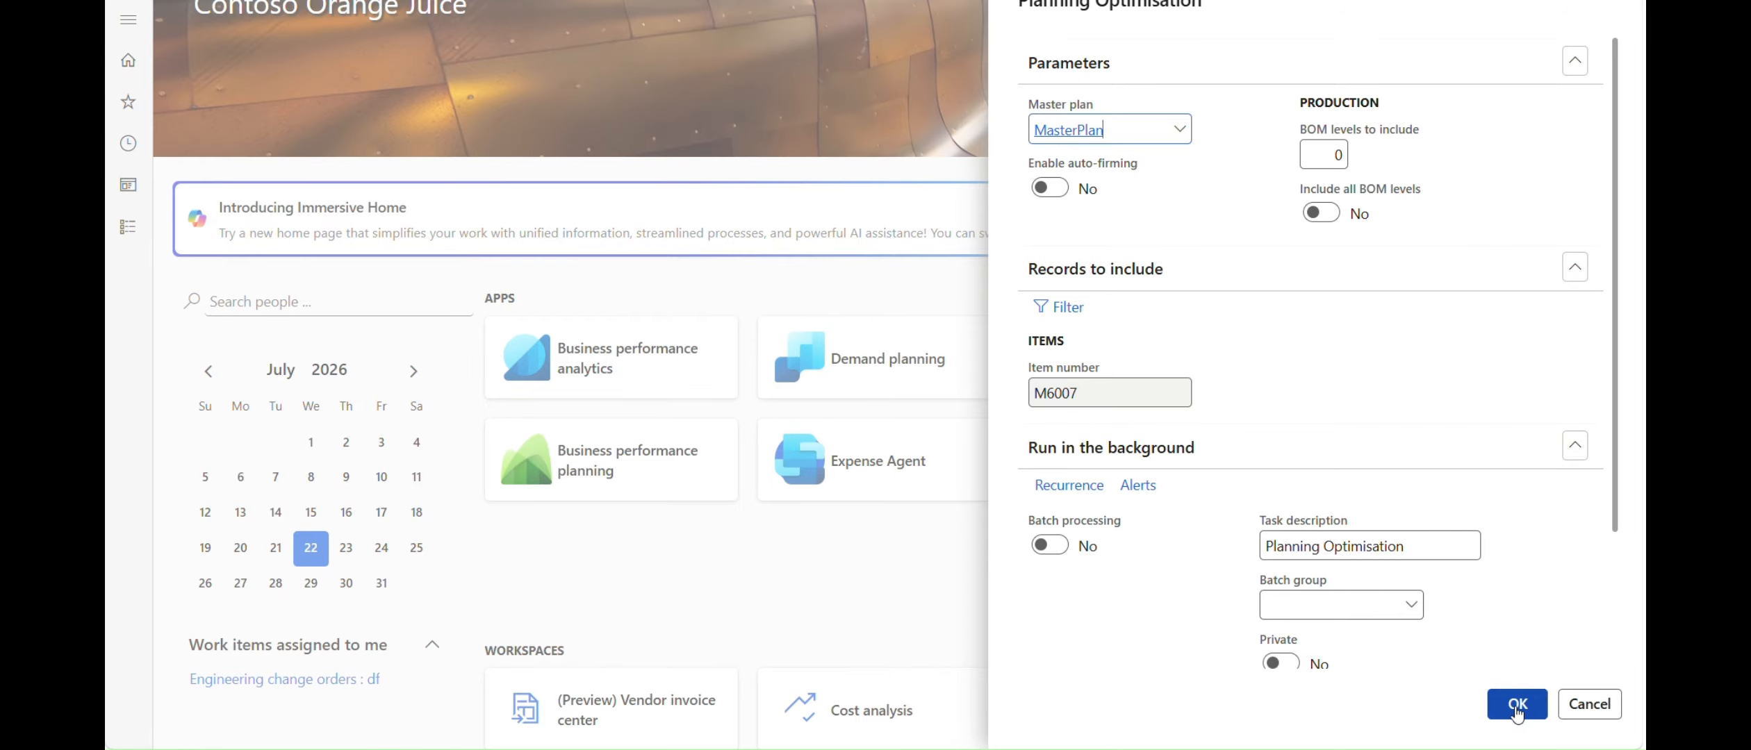
click(1518, 706)
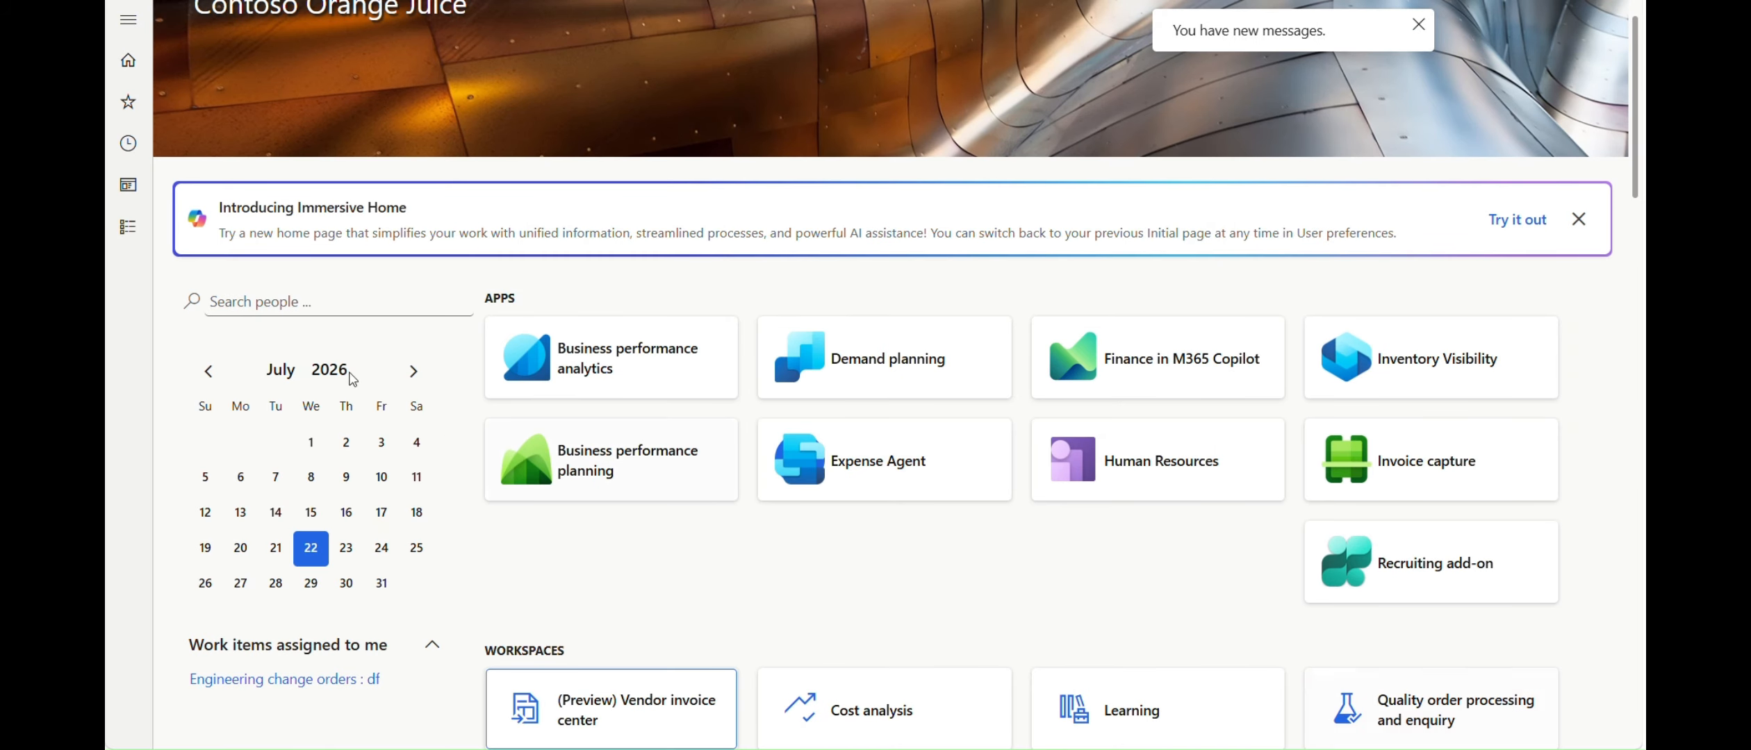
Open the planned orders list, compare the Orange Juice orders' quantities and dates with the system calendar, and refresh the list
click(112, 25)
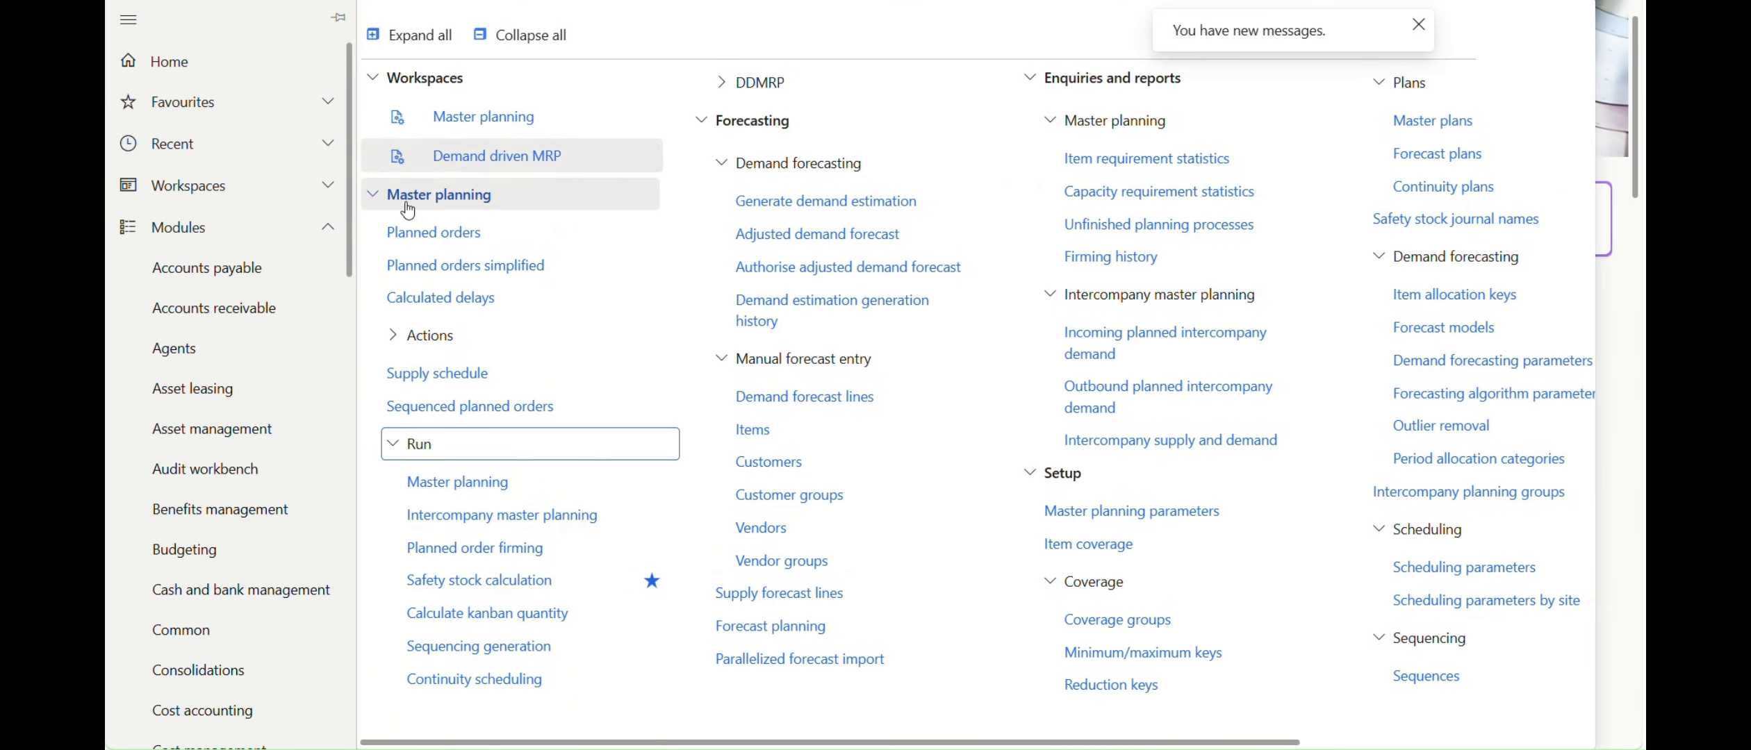
click(444, 235)
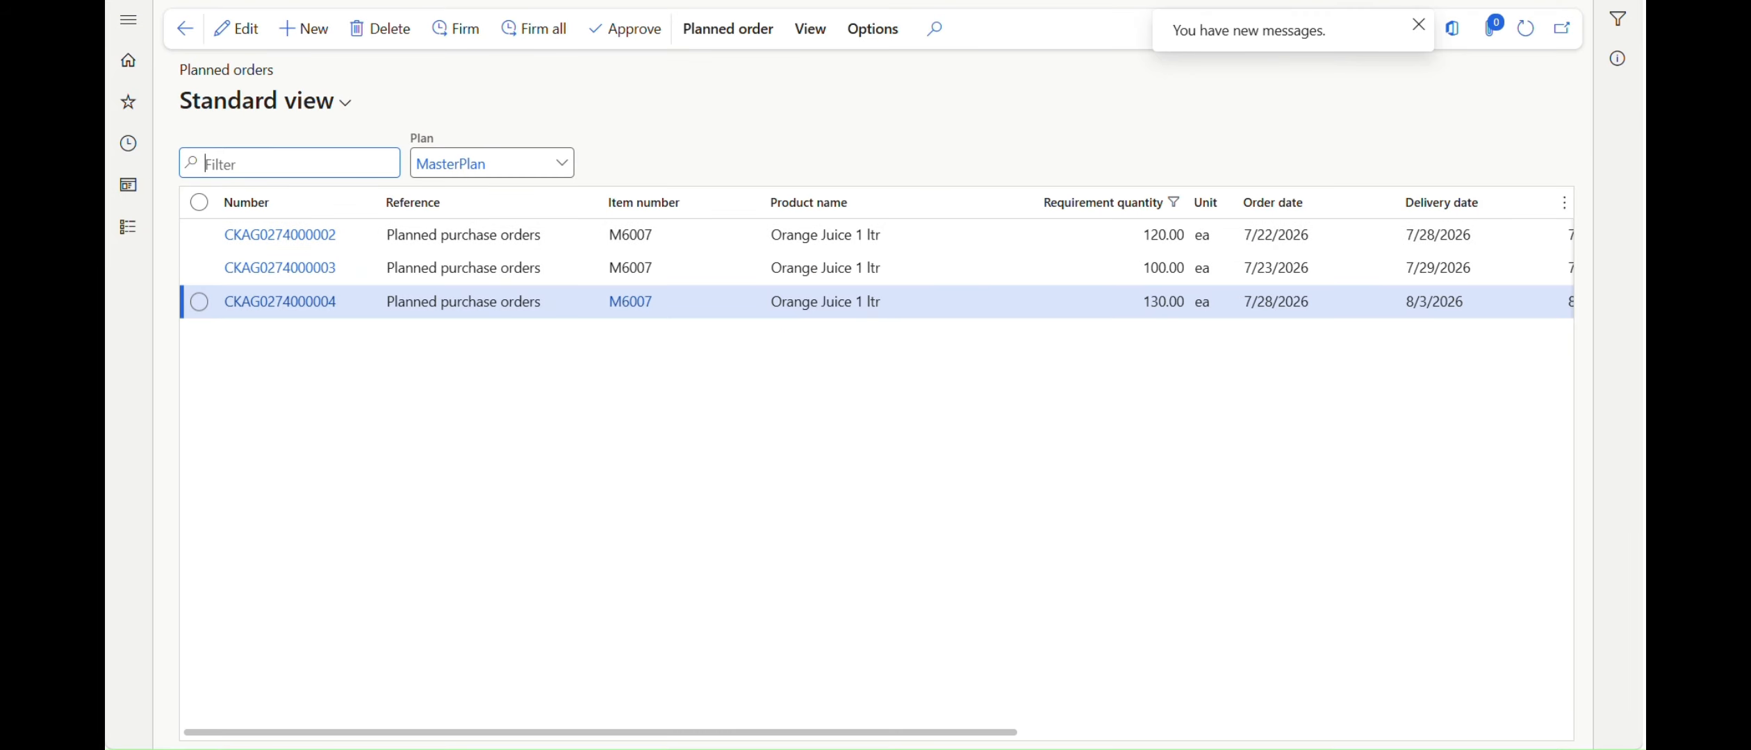
drag(890, 733, 1108, 713)
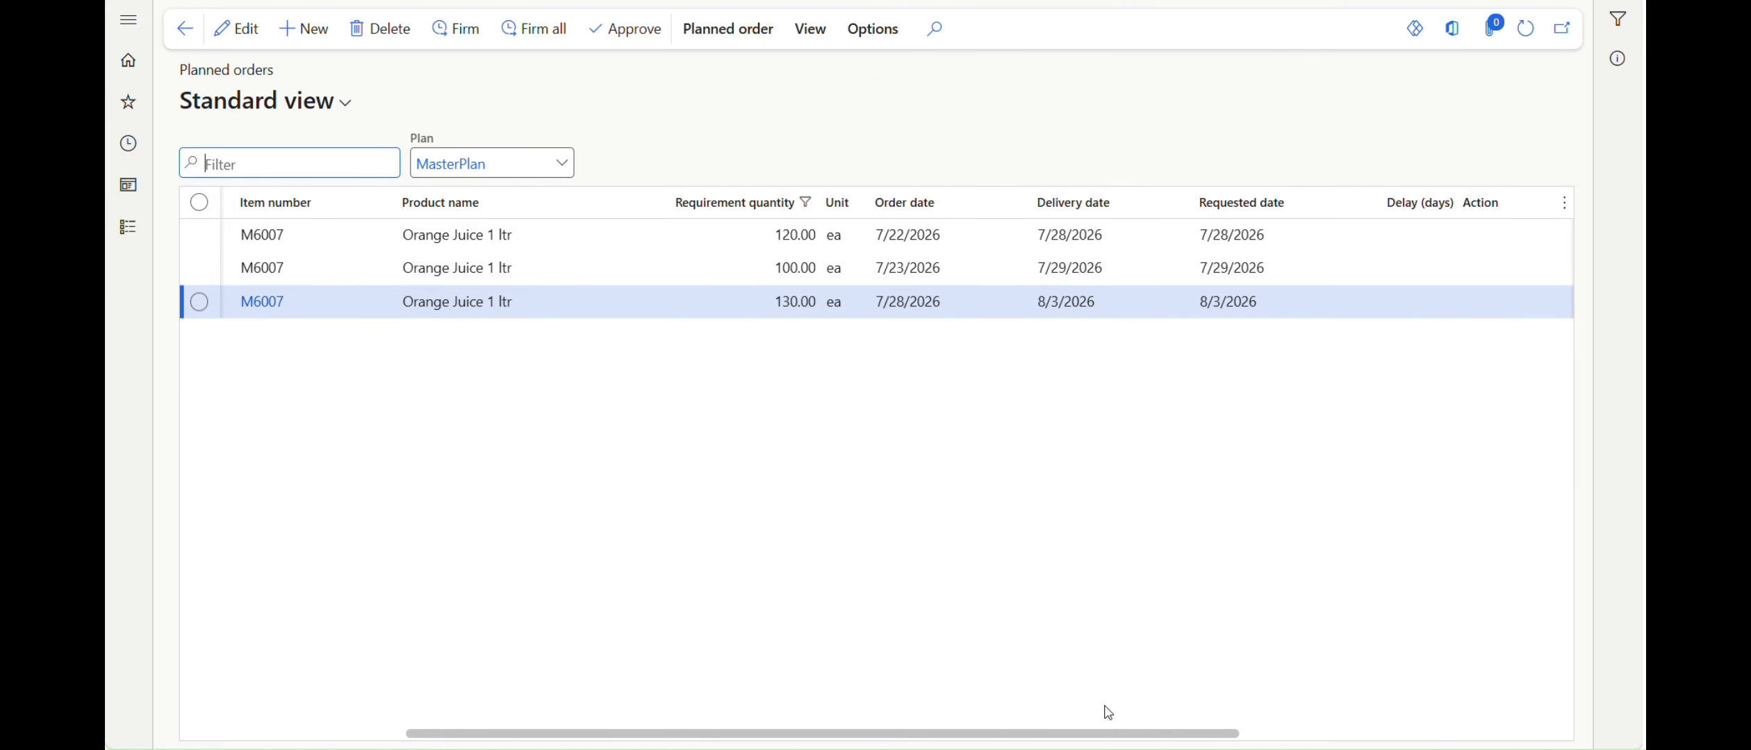
drag(1108, 713, 1129, 706)
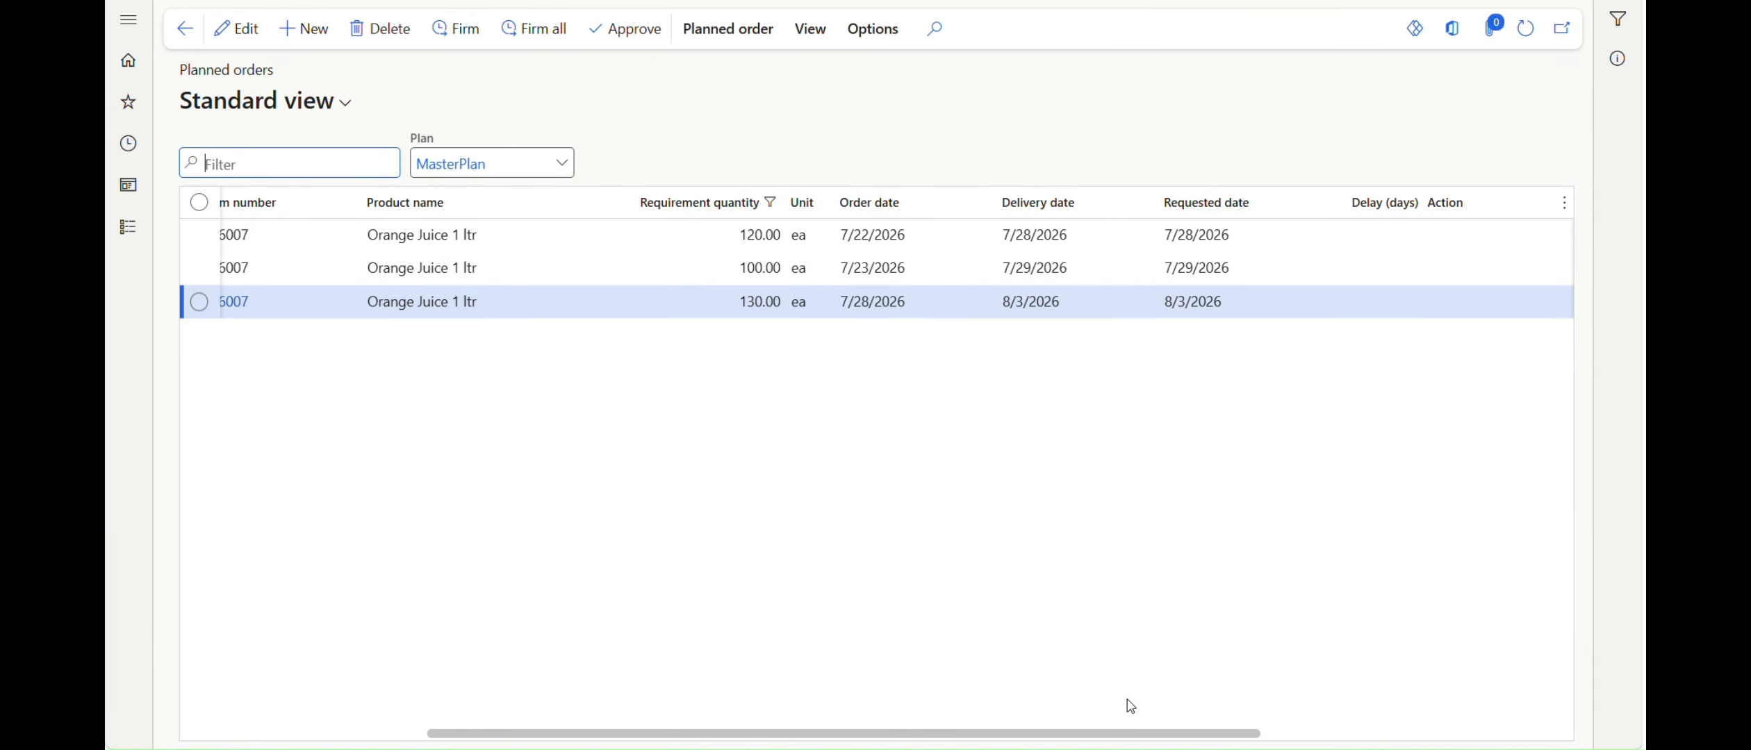
drag(1131, 707, 612, 703)
click(549, 276)
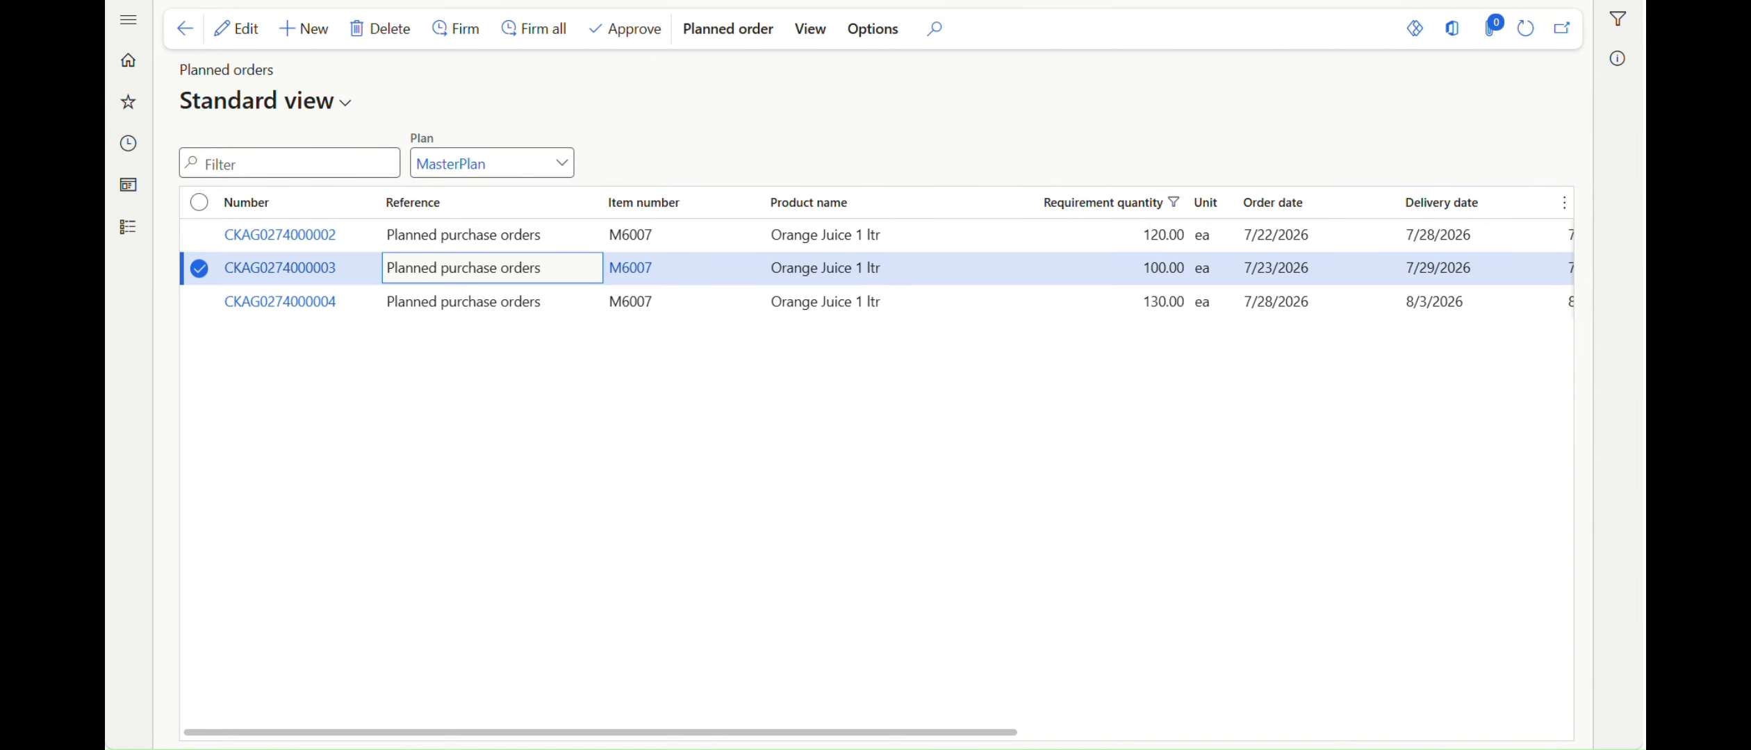
key(super+n)
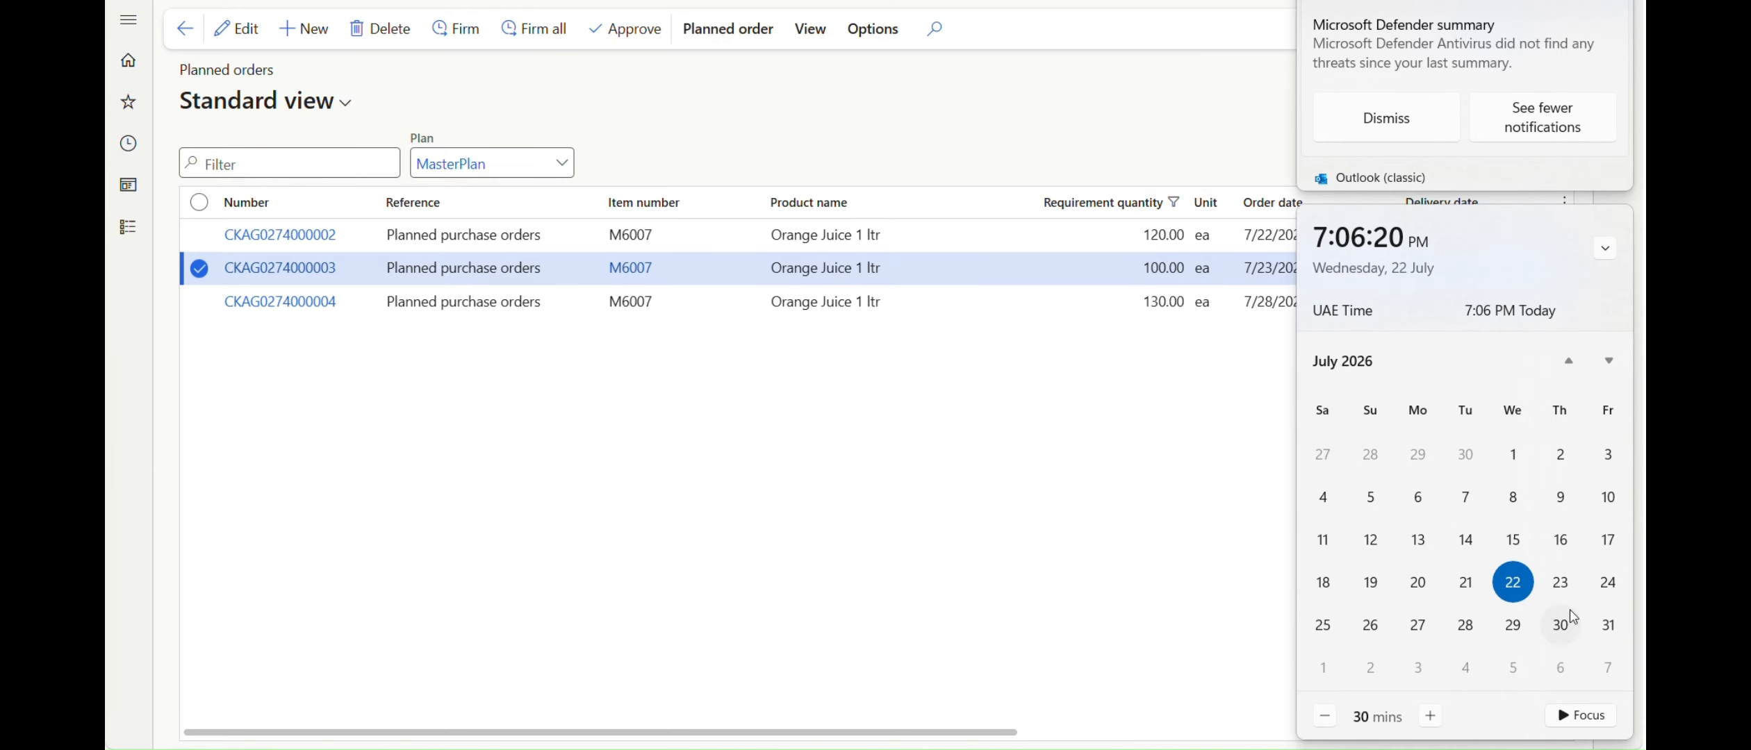
click(892, 591)
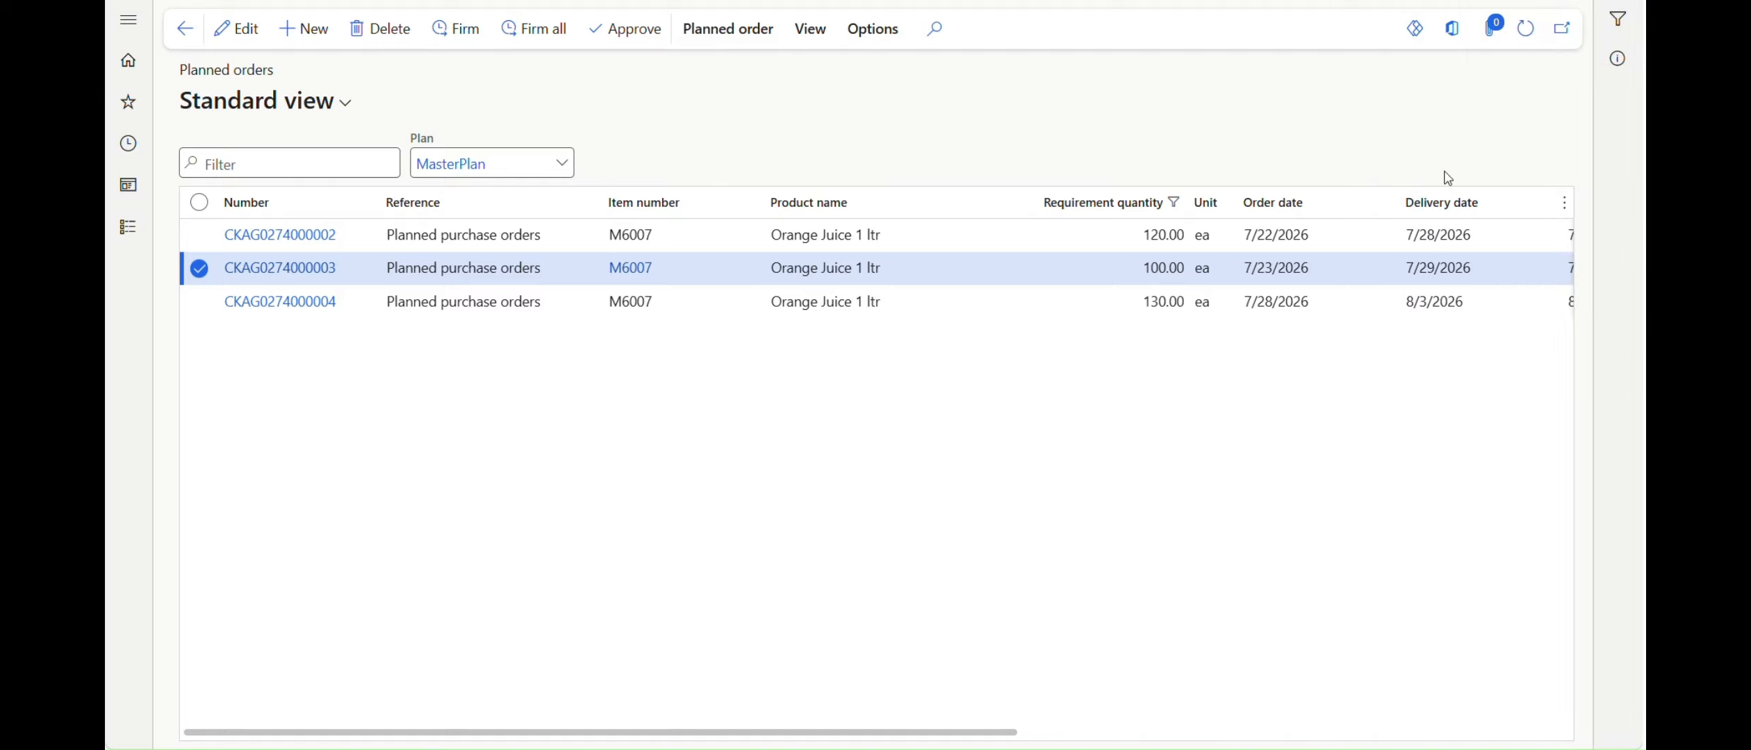
click(1523, 30)
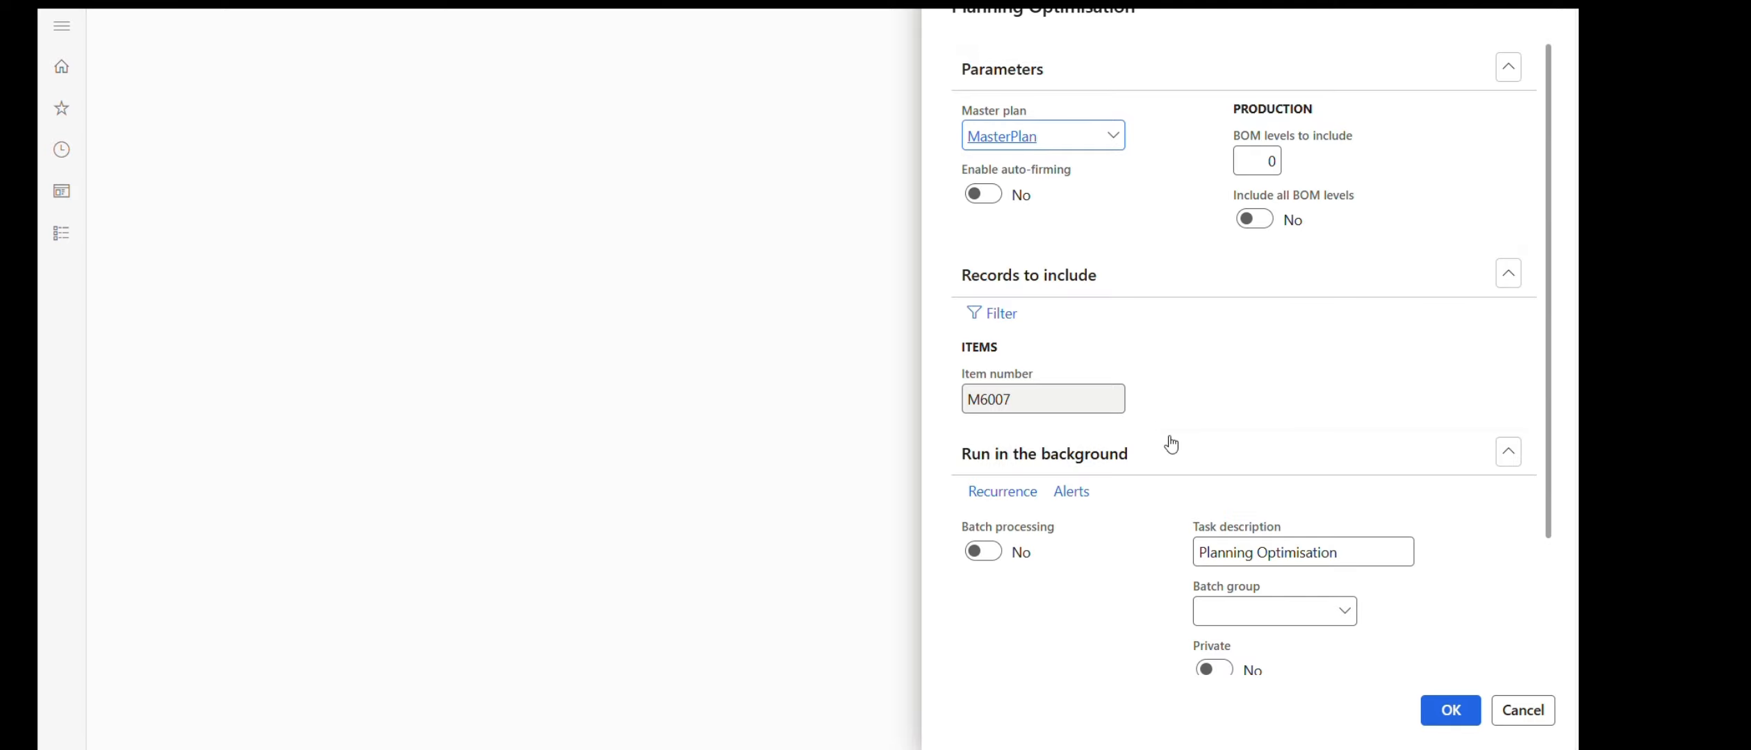
Rerun master planning for item M6007 with MasterPlan, and review the regenerated planned purchase orders against the system calendar
click(1445, 710)
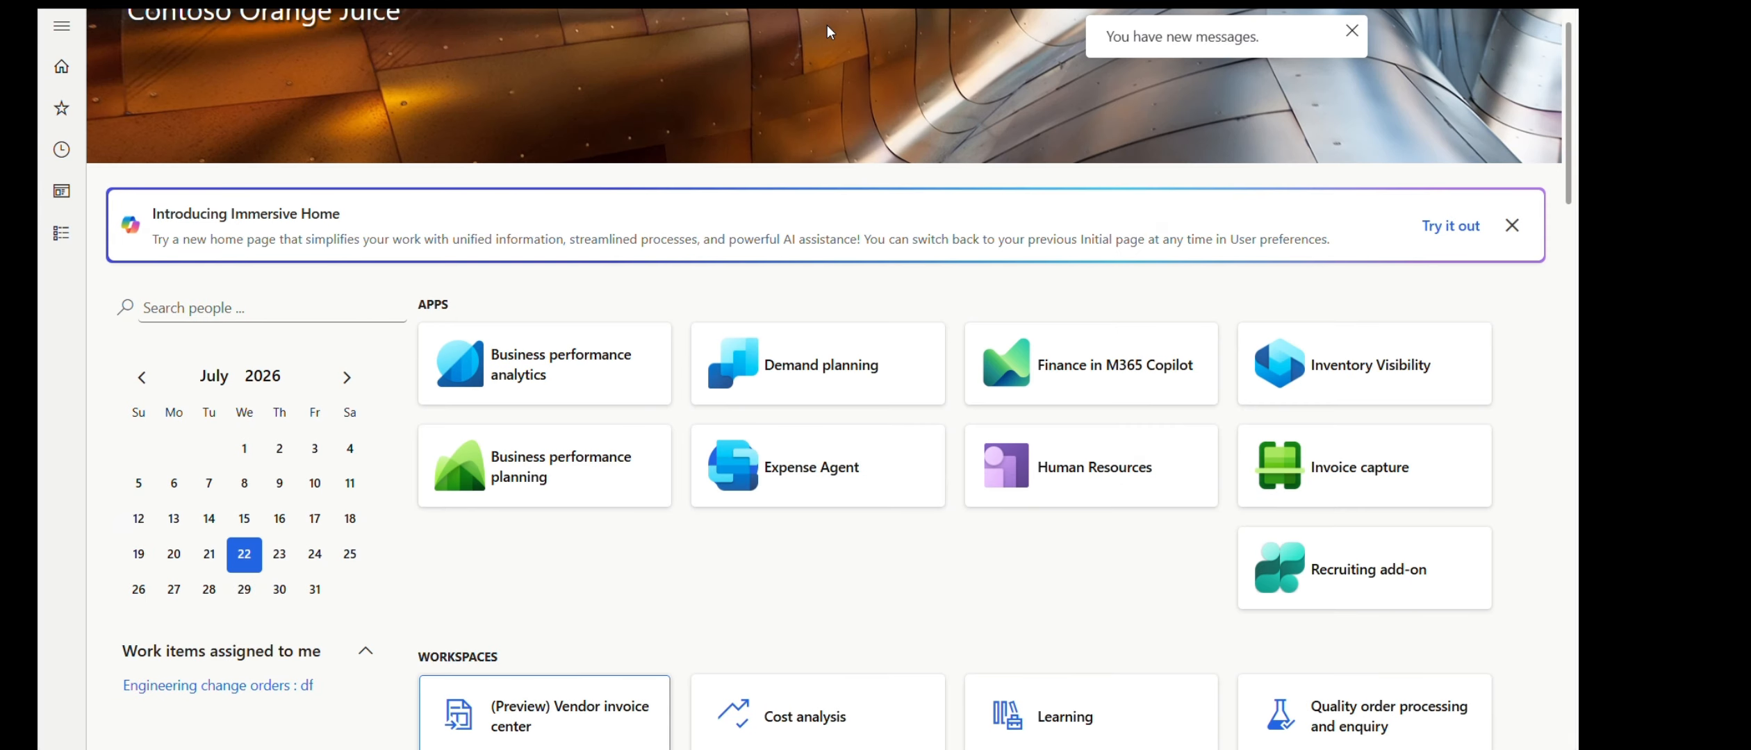
click(62, 28)
click(379, 248)
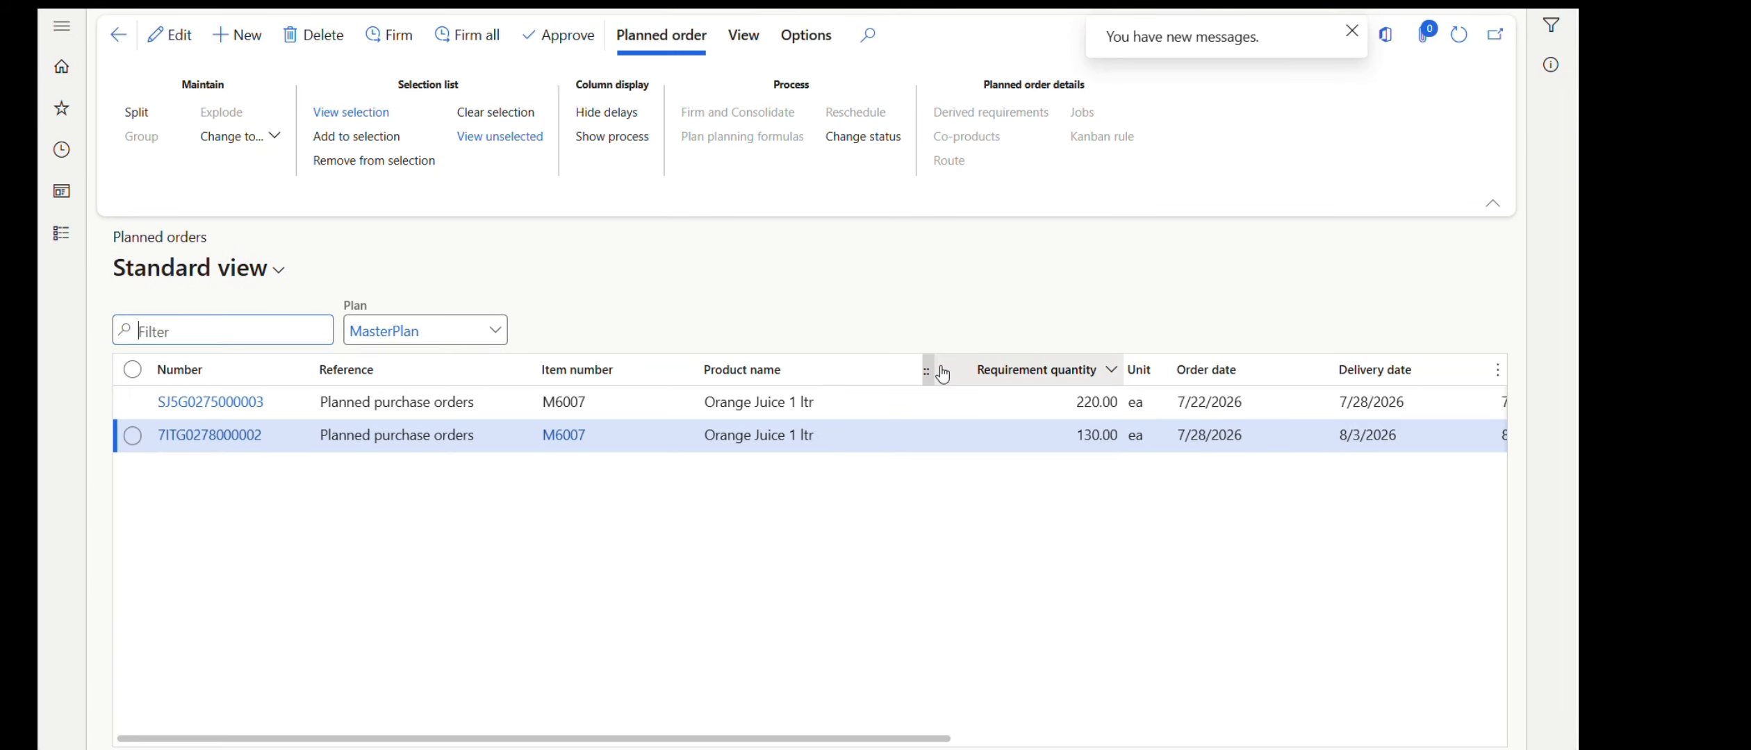
click(950, 401)
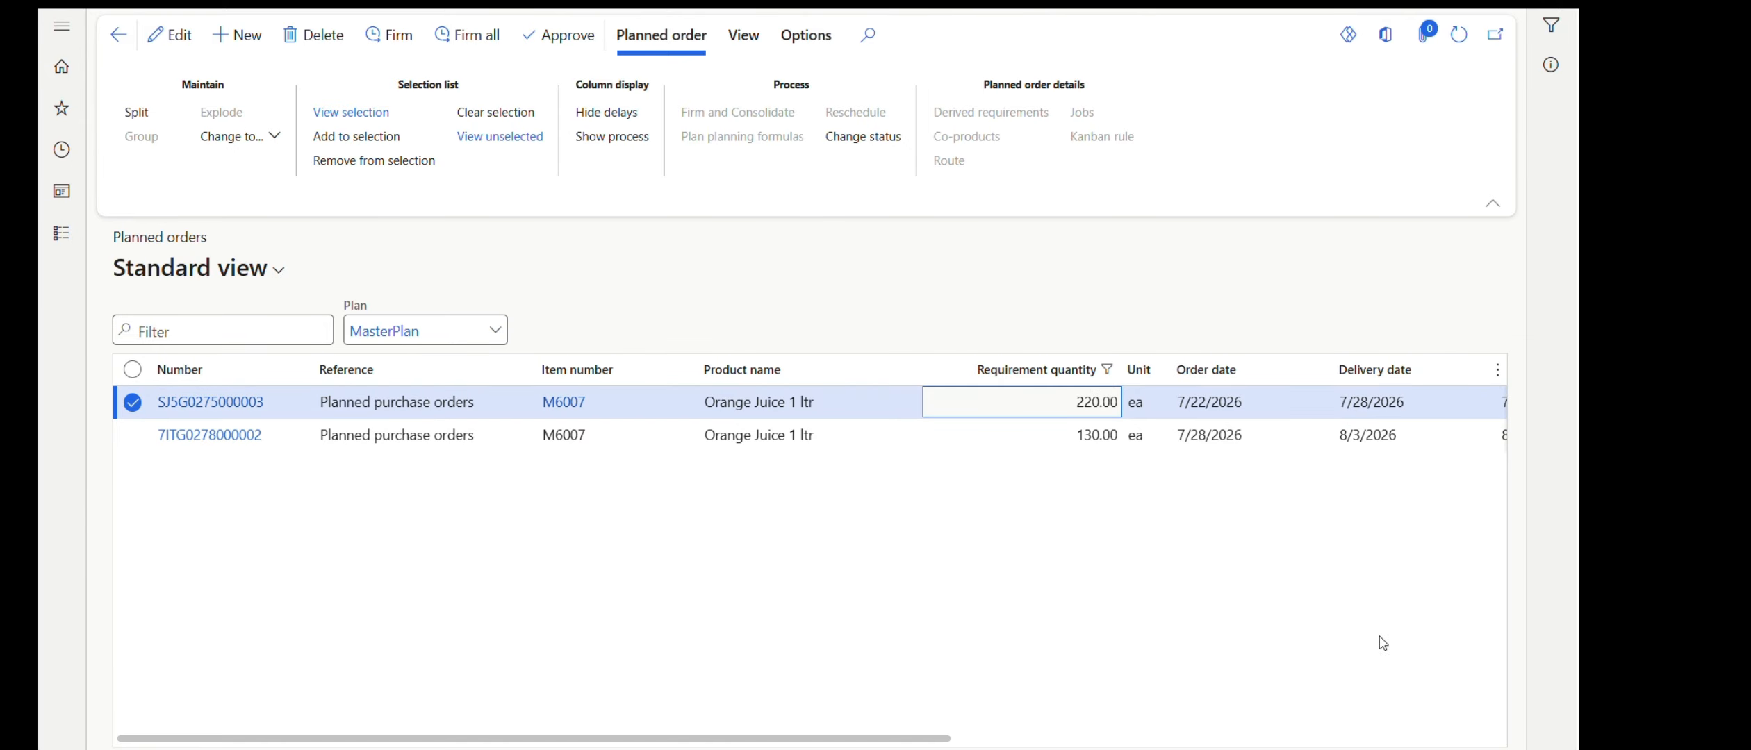
click(1514, 748)
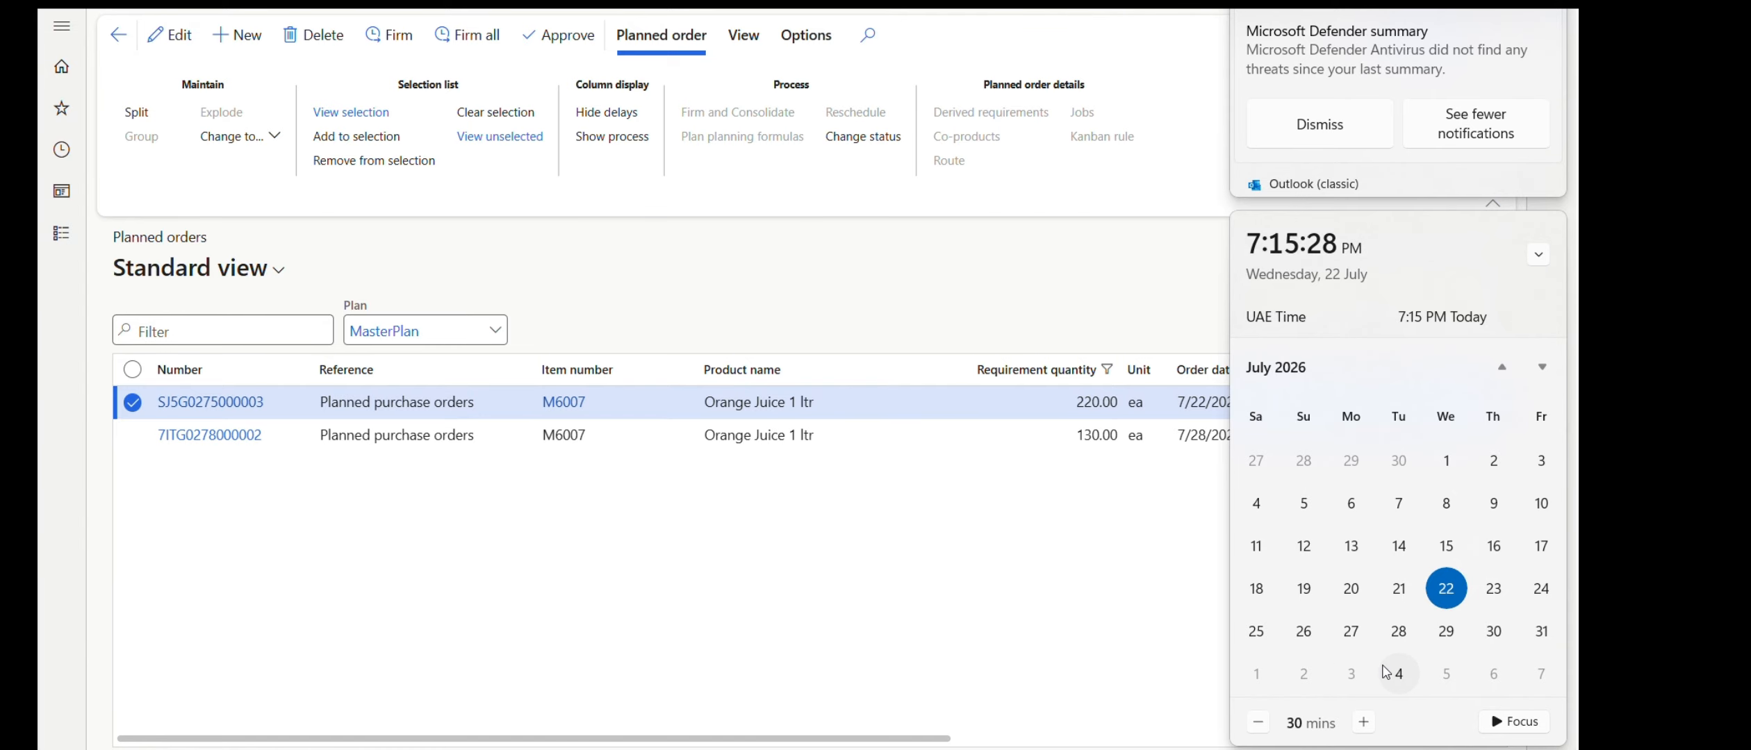
click(968, 443)
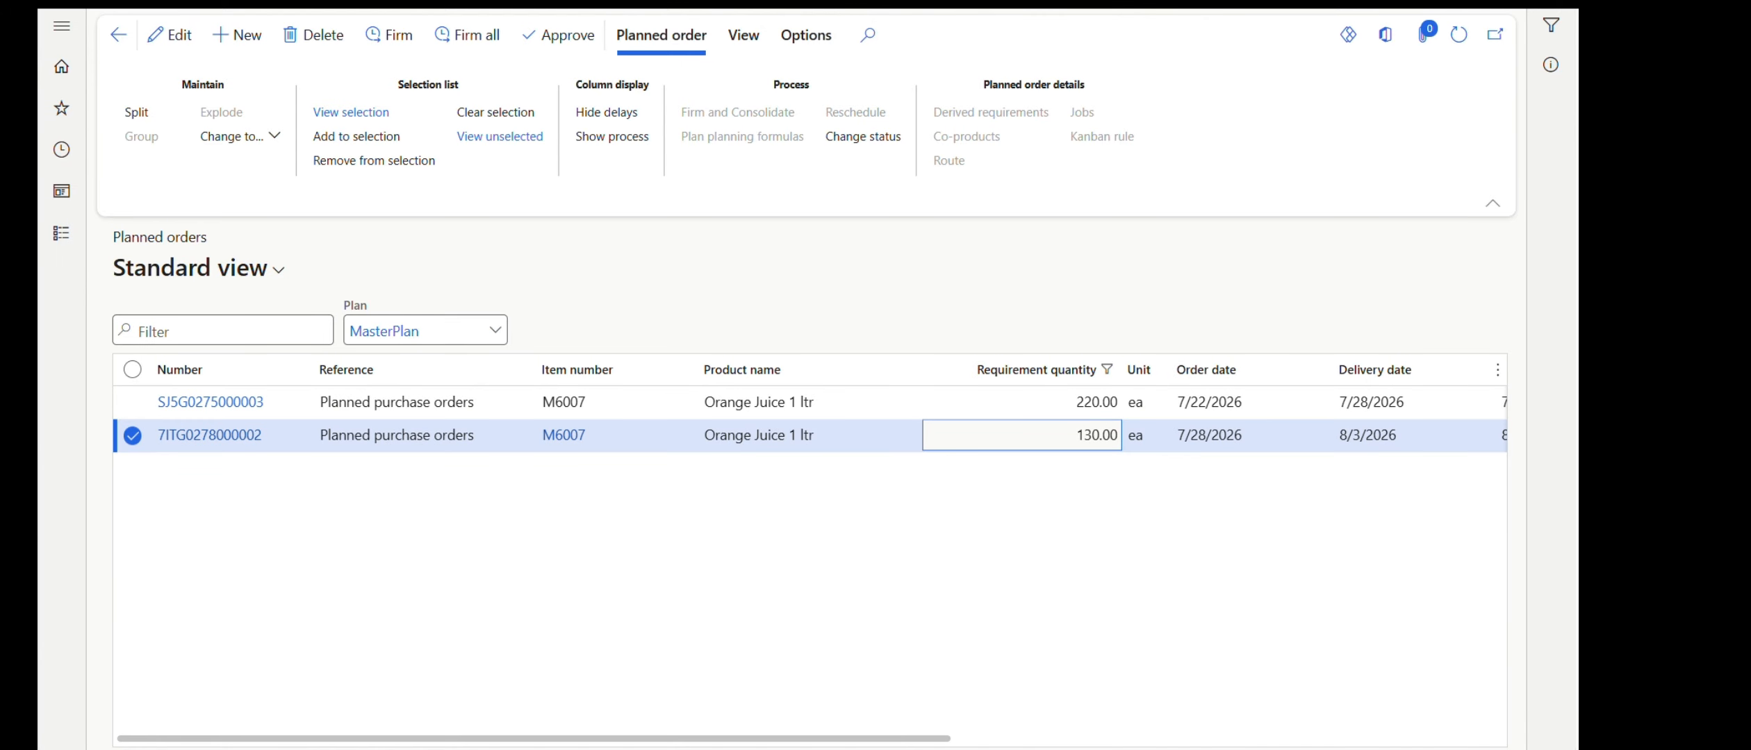
Duplicate the planned orders page in a new browser tab, and open the default coverage group there for editing
right_click(184, 2)
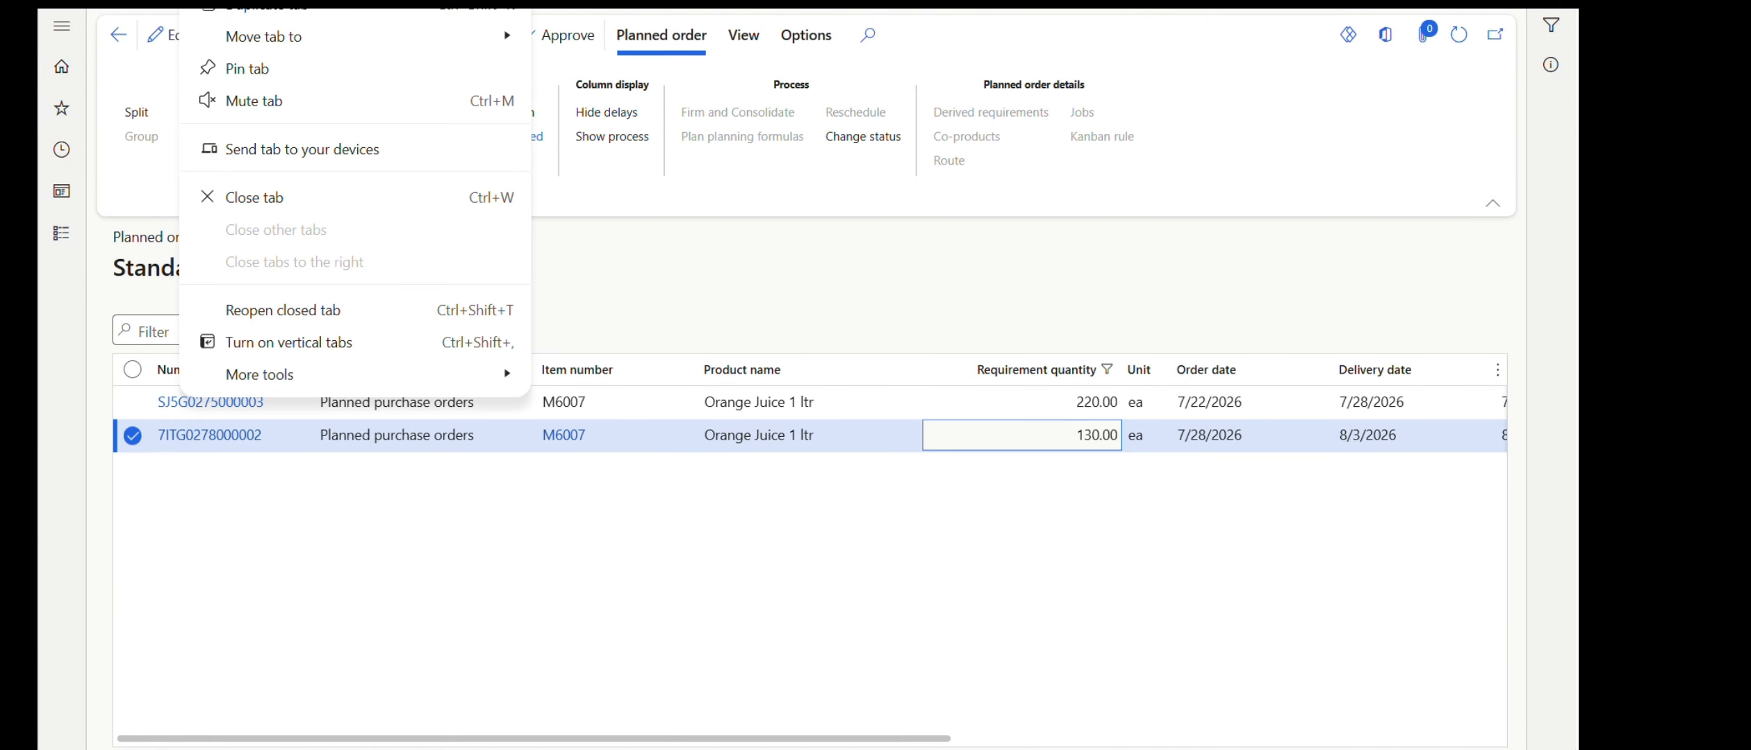
click(339, 19)
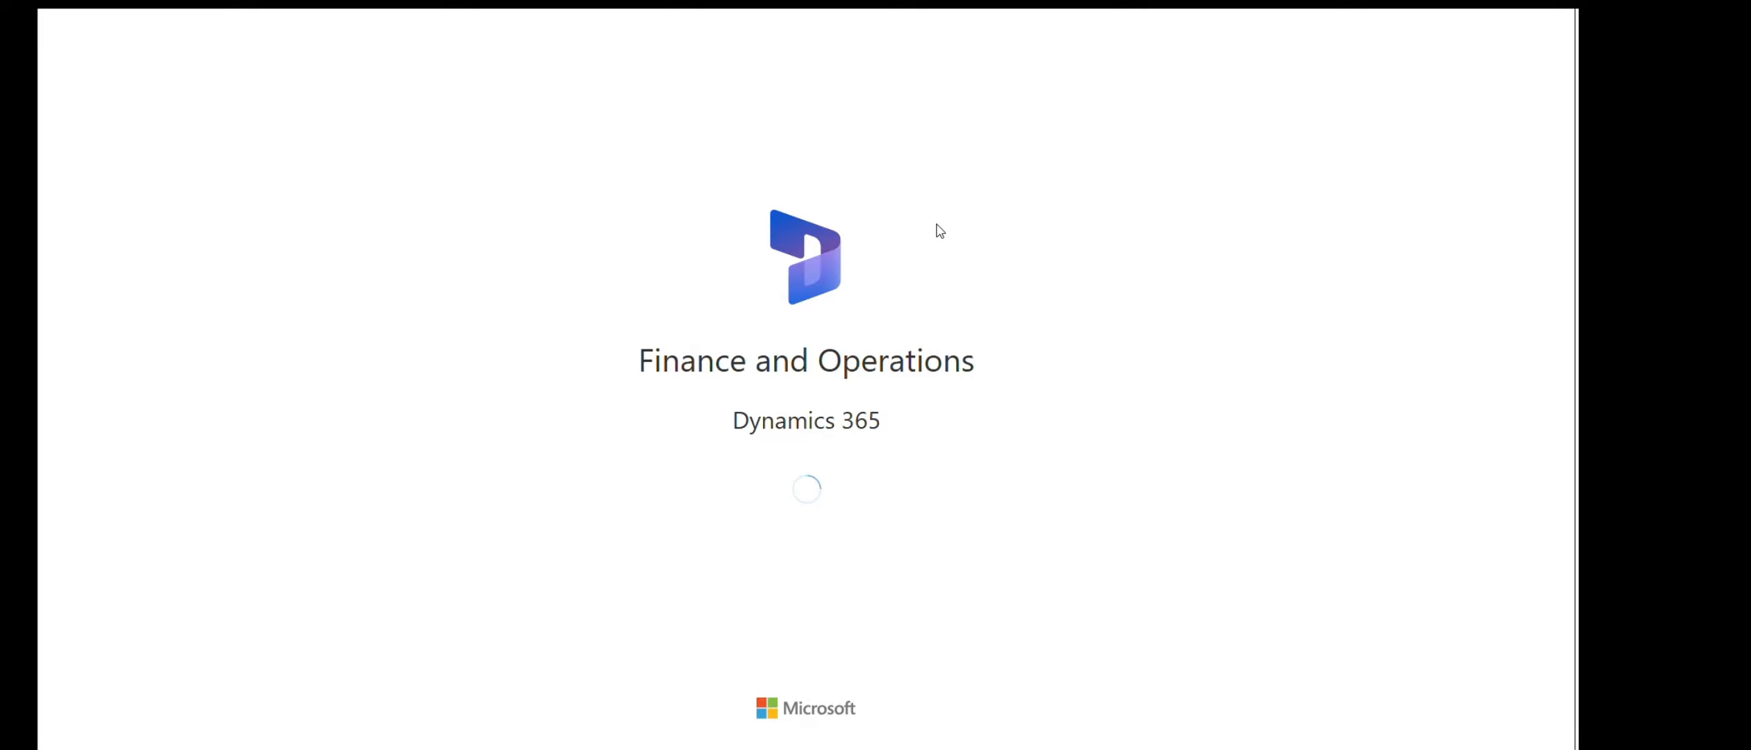
click(63, 61)
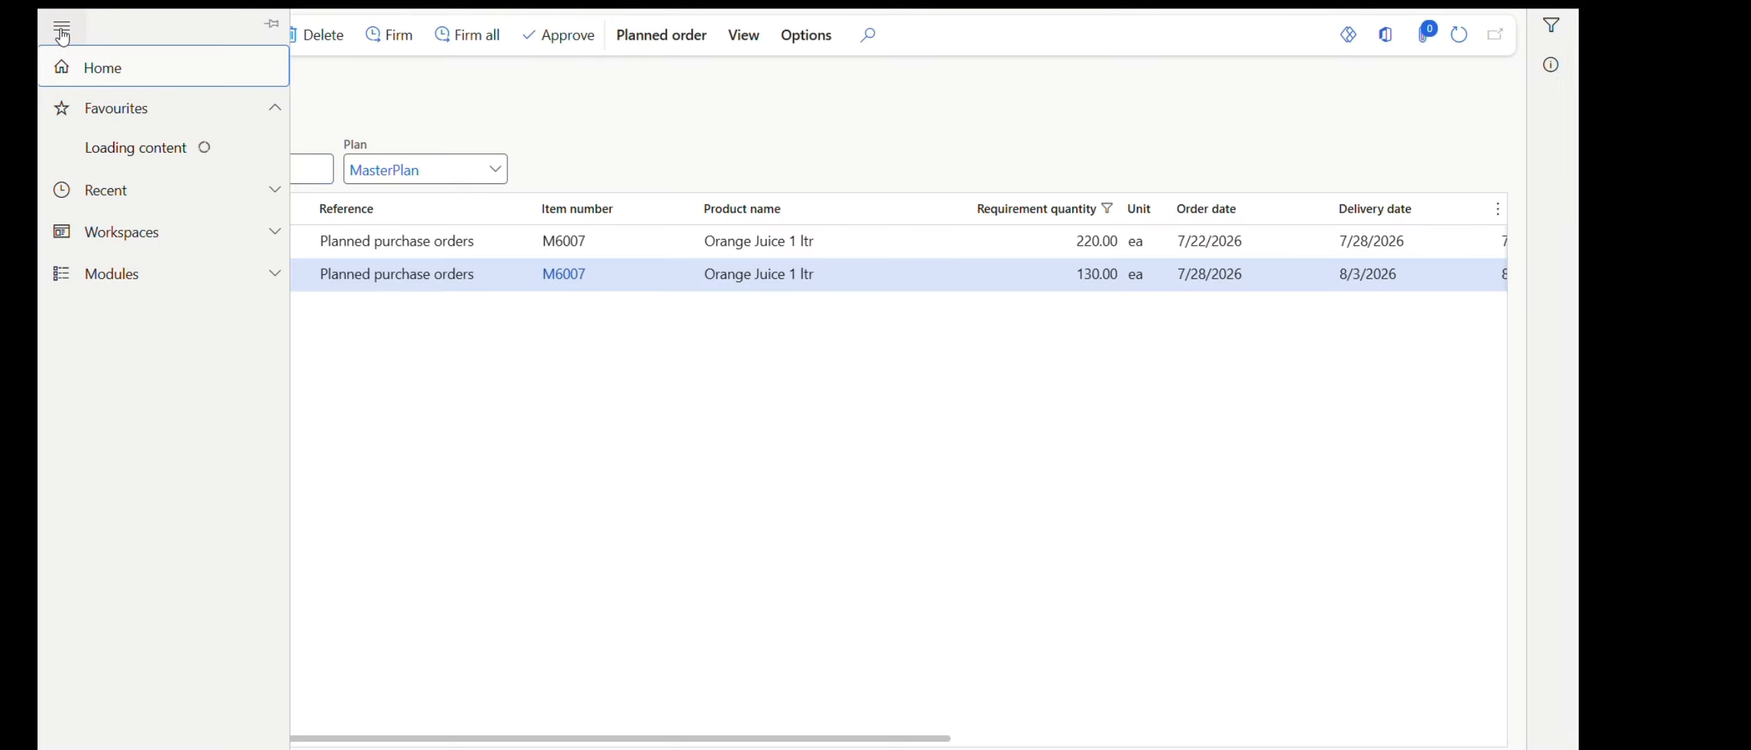
click(179, 288)
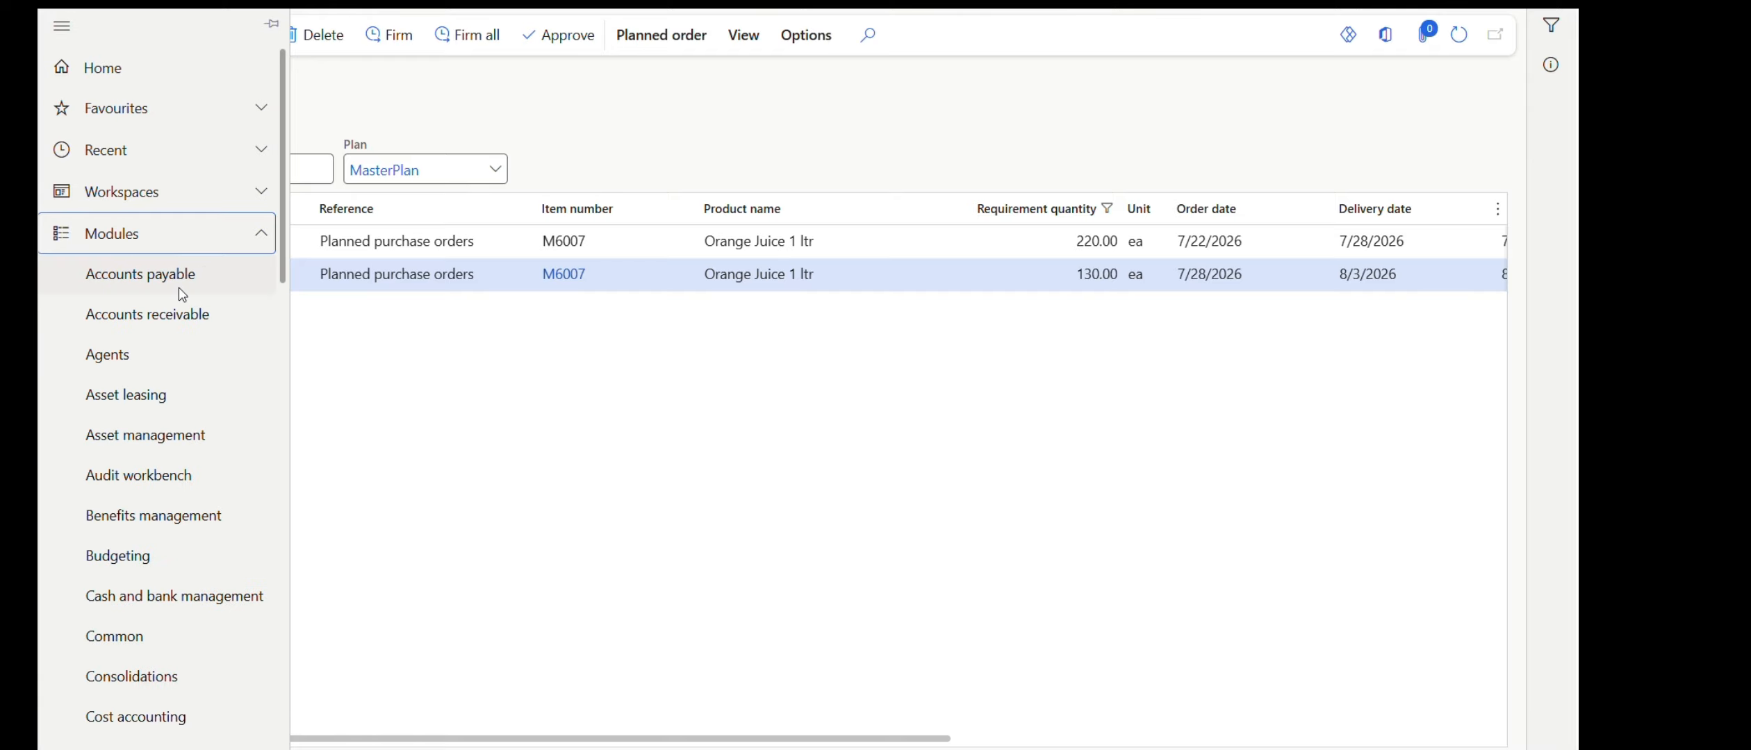
scroll(180, 290, down, 10)
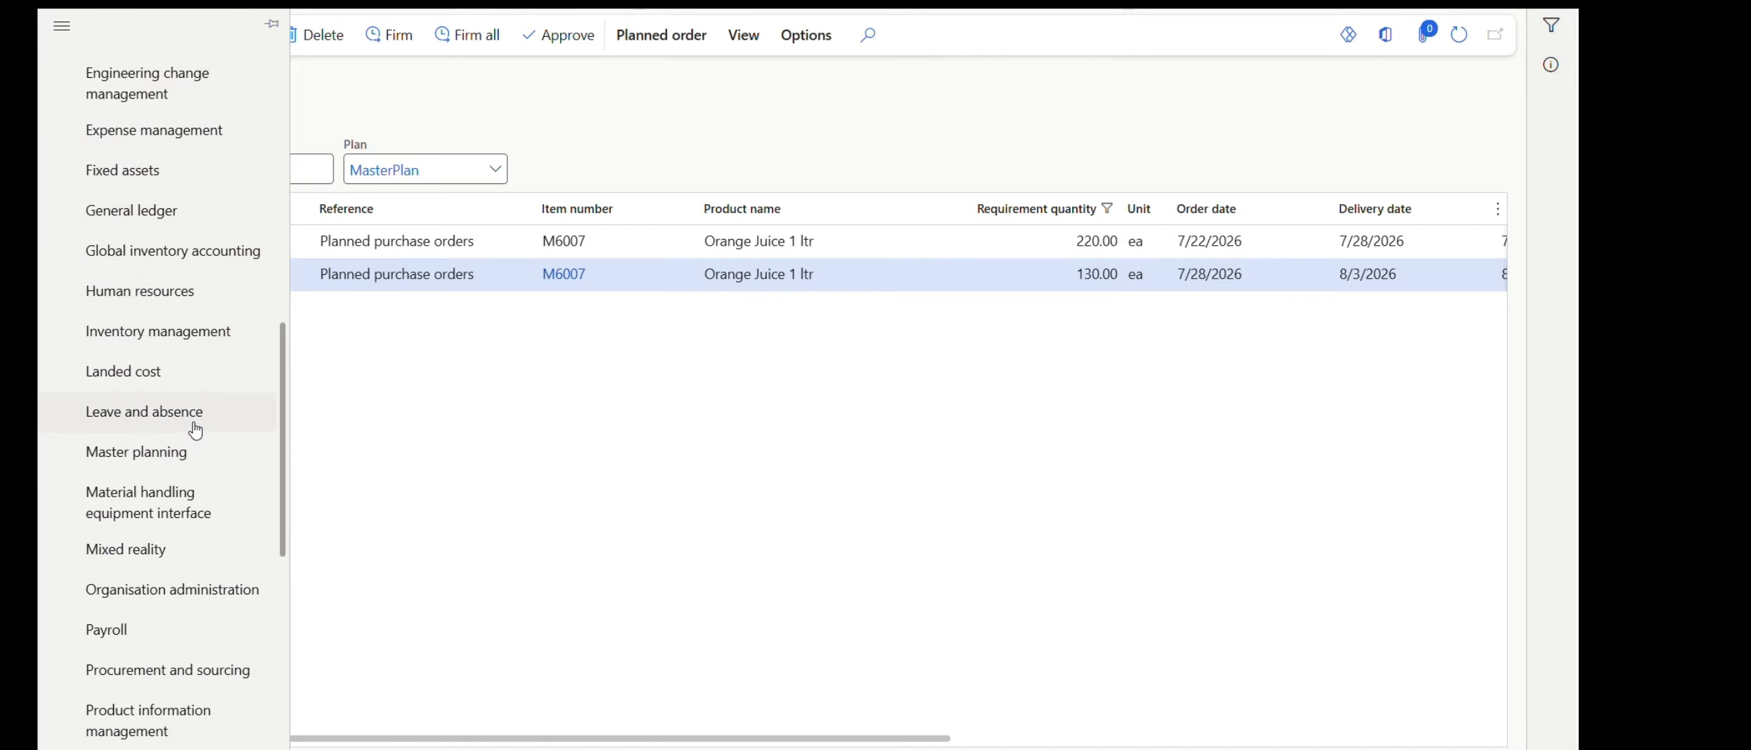
click(160, 453)
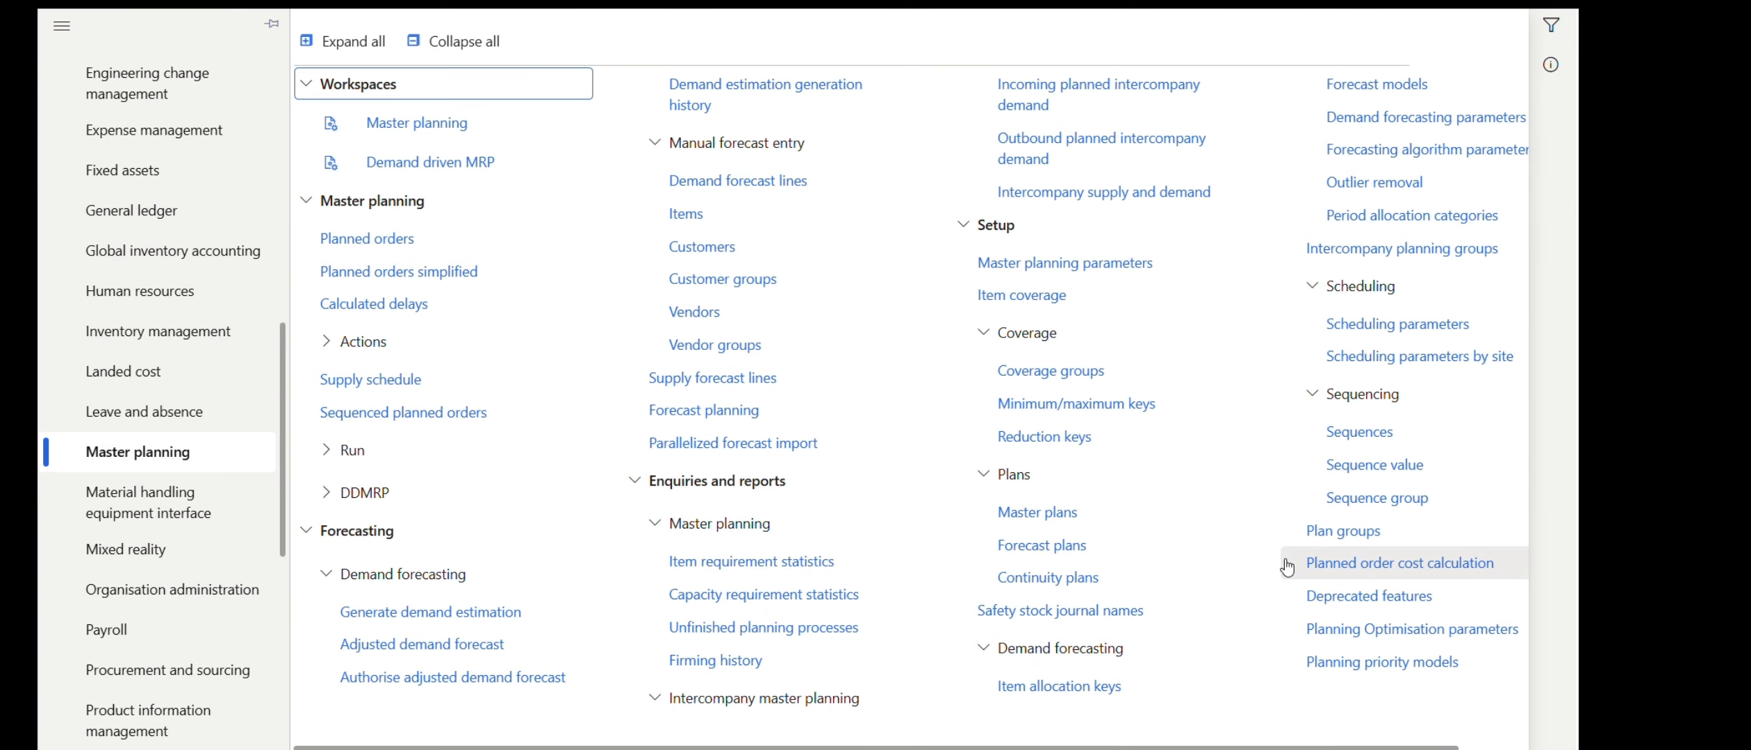
drag(1039, 748, 1106, 748)
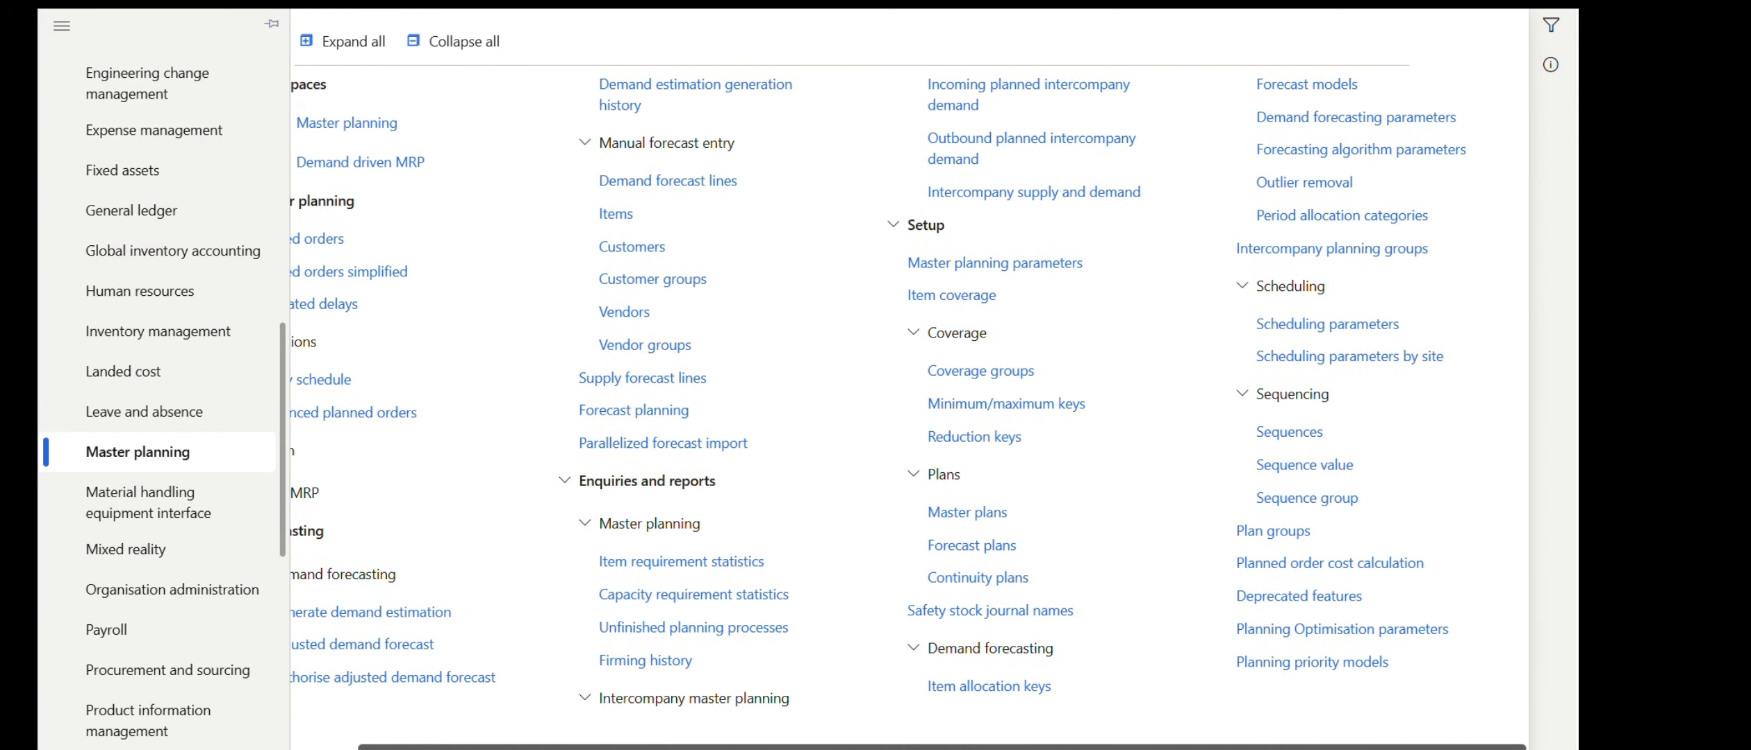
click(962, 368)
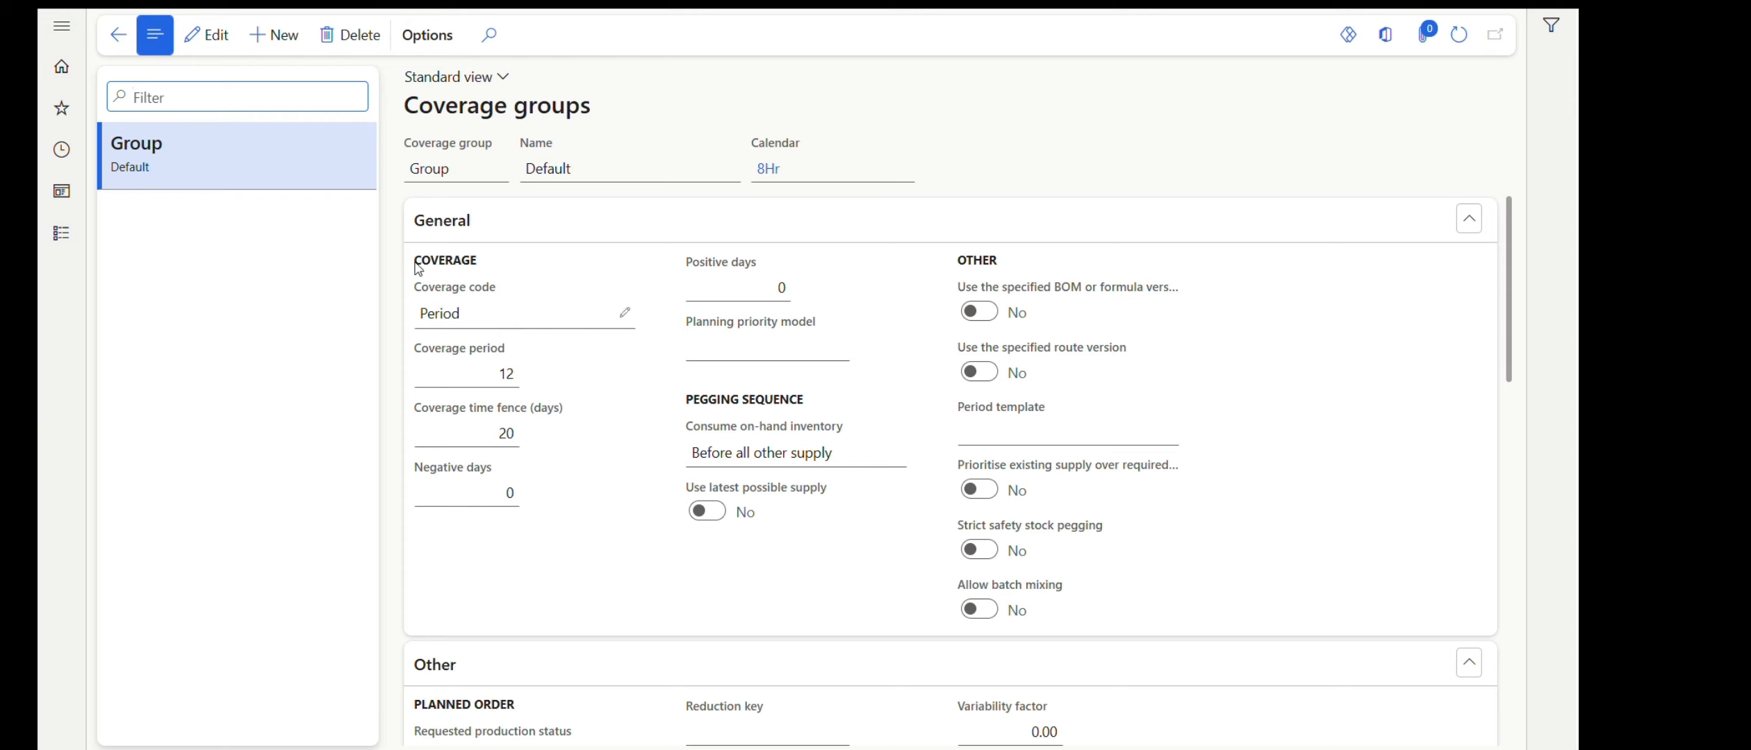
click(220, 39)
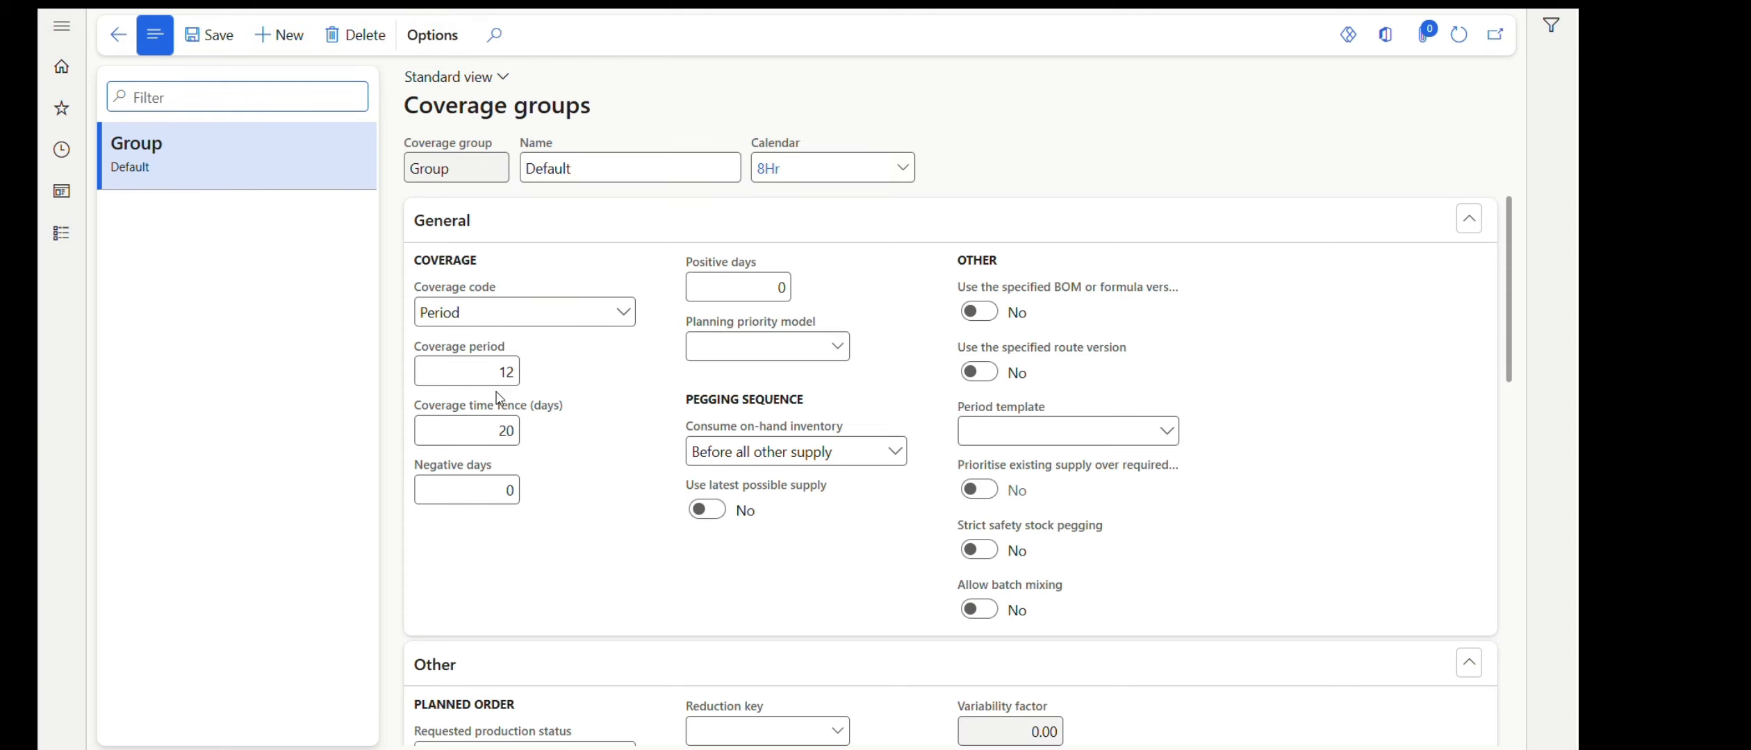